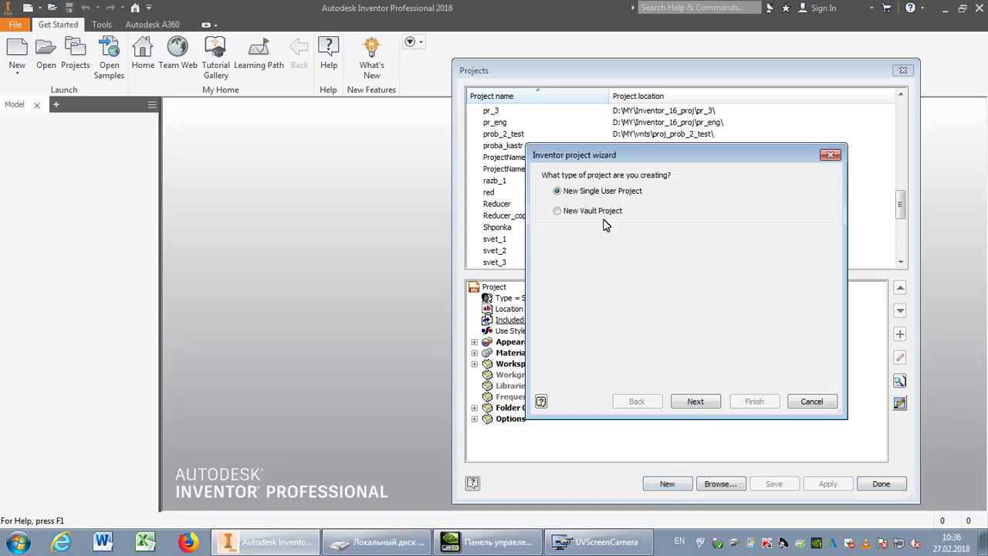
Start a new single-user project and set its workspace to a new folder named l9 on drive D
click(716, 411)
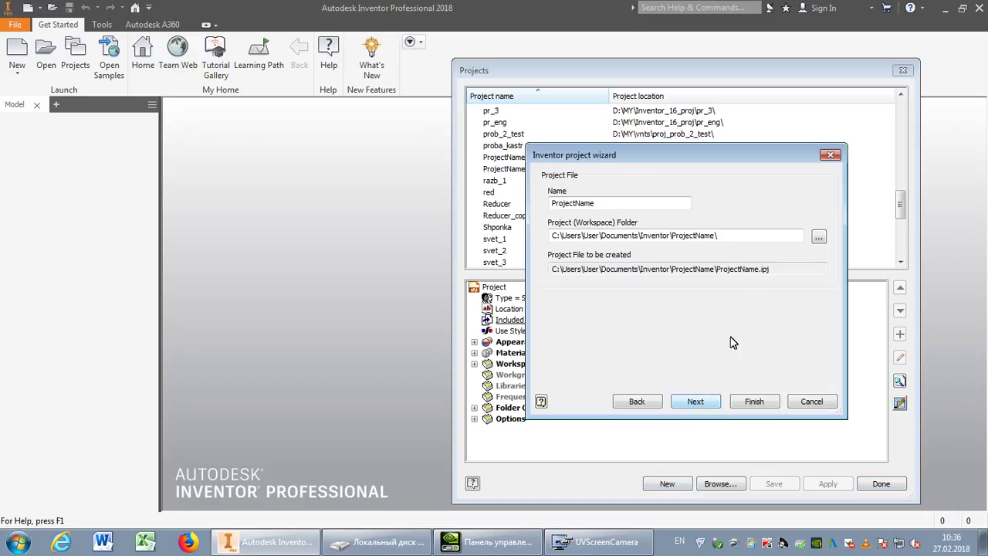
click(817, 238)
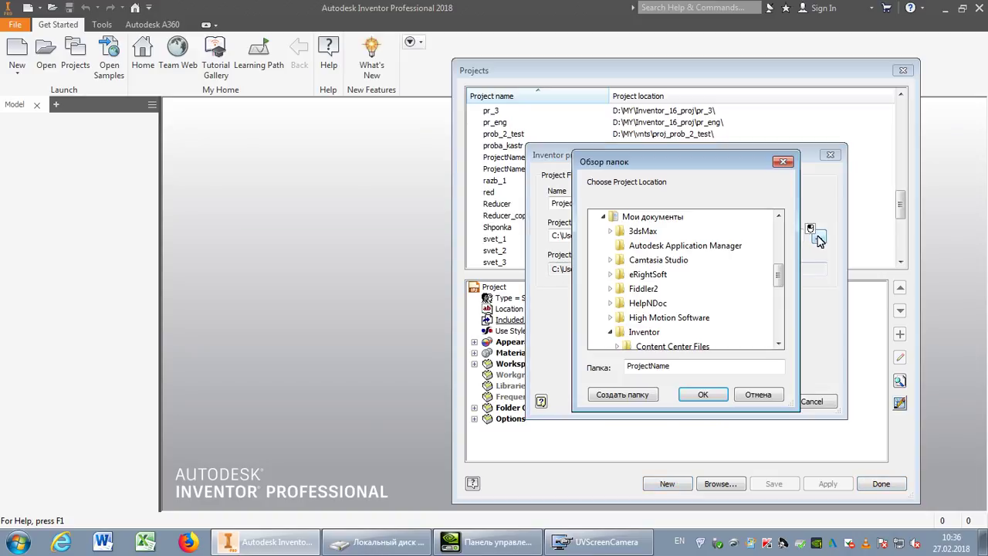
click(603, 217)
click(600, 289)
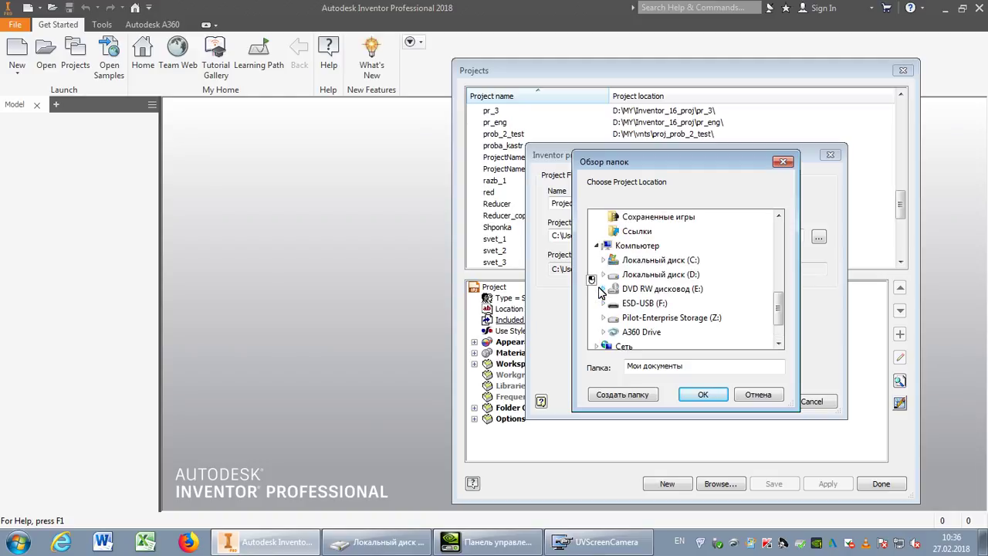
click(655, 278)
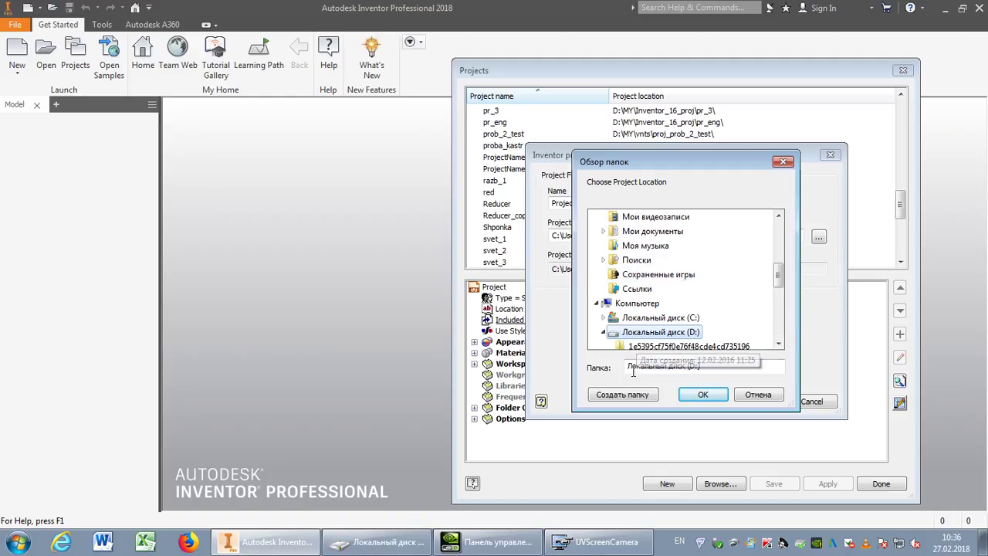
click(623, 394)
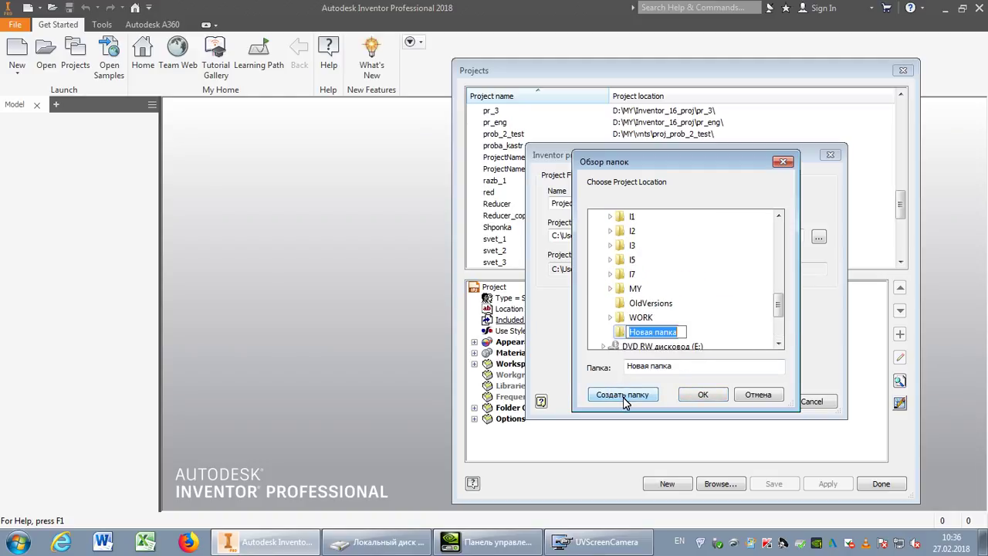
text(l9)
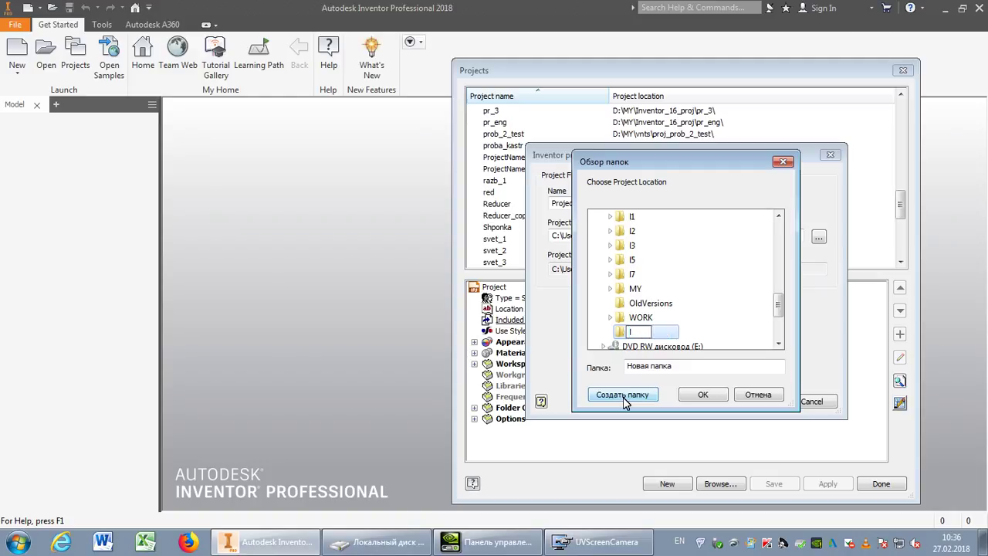
click(732, 297)
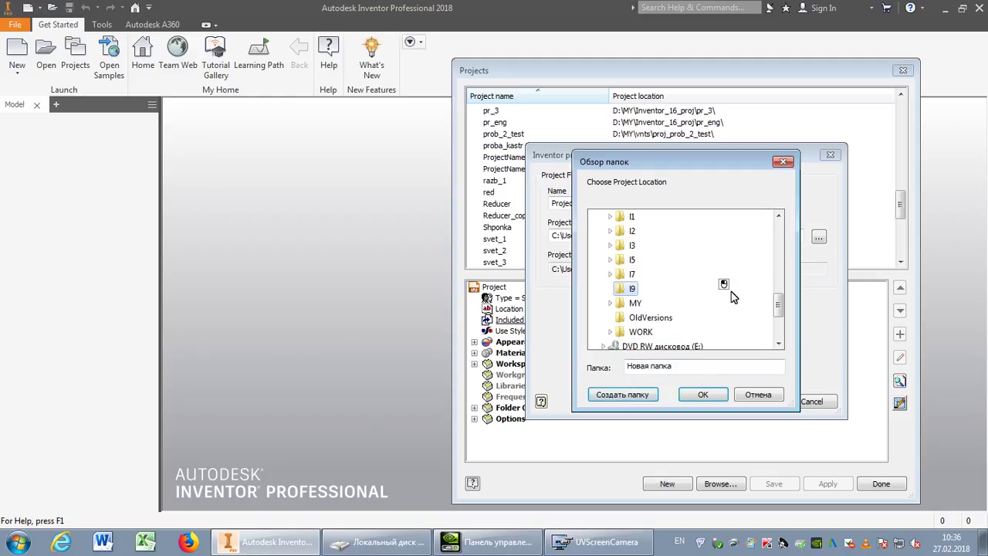
click(698, 396)
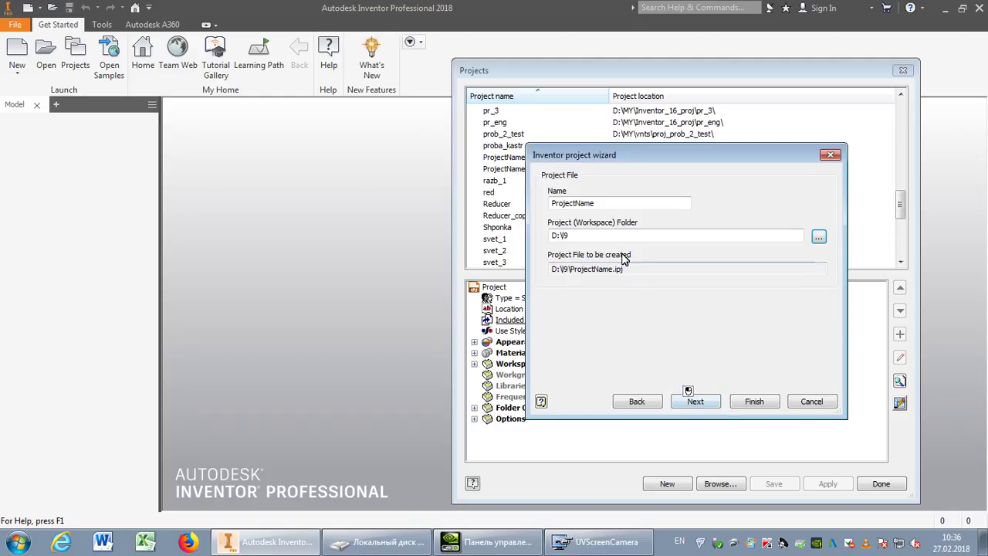
Name the project l9, finish creating it and close the project manager
drag(596, 204, 553, 210)
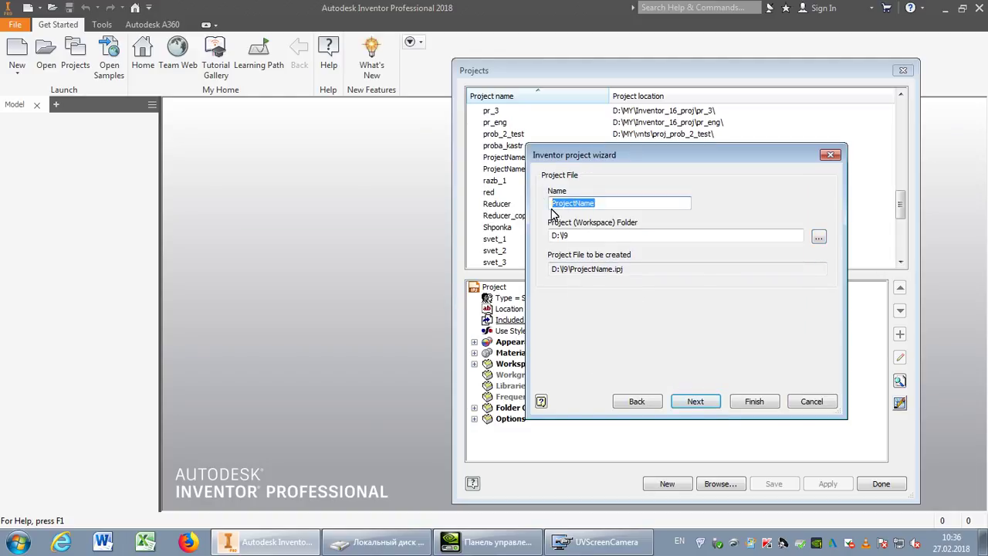
text(l9)
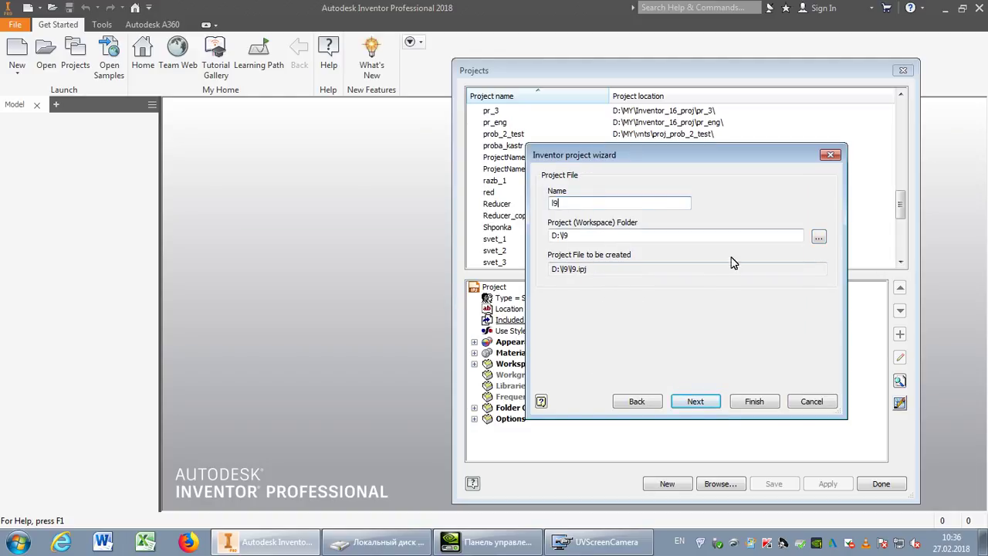
click(754, 403)
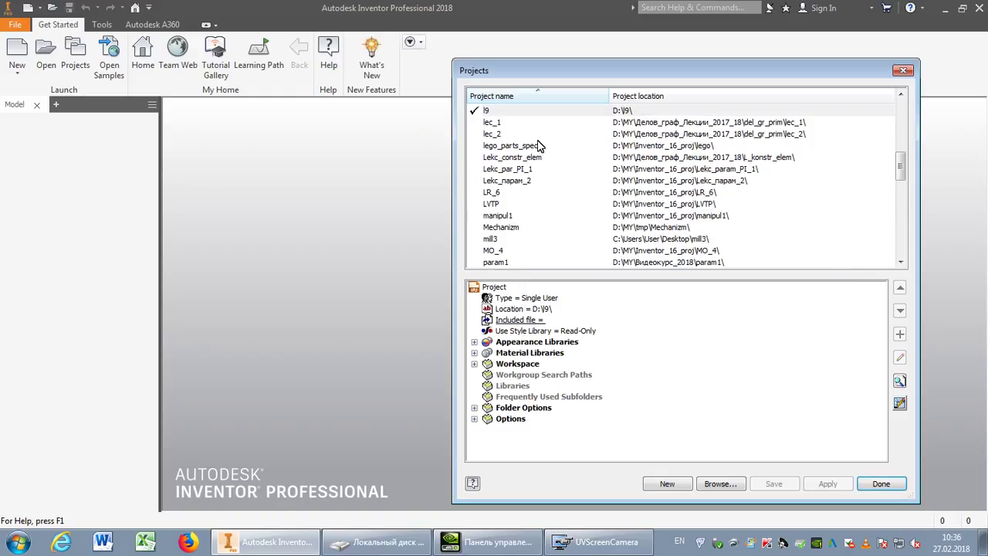
click(881, 484)
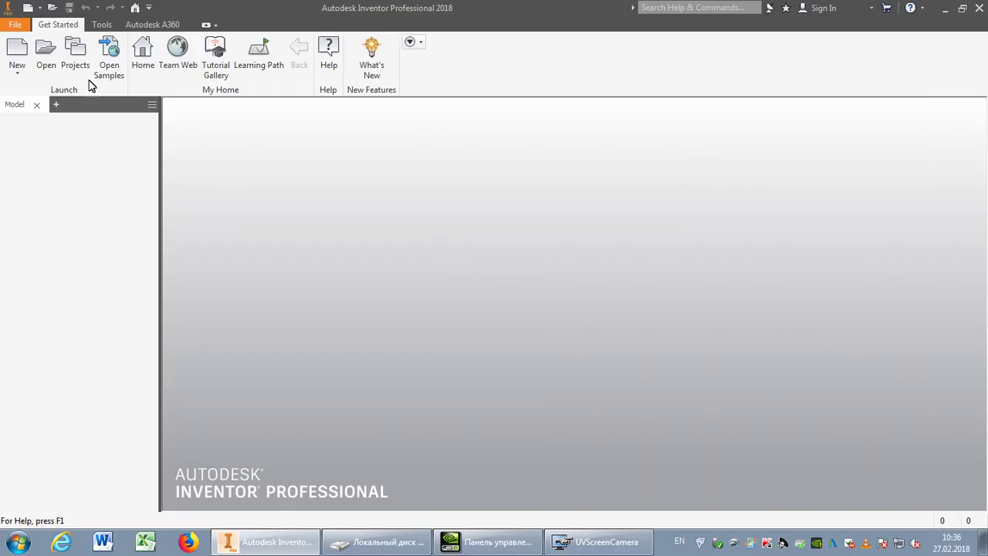
Create a new part file from the metric Standard (mm).ipt template
click(18, 49)
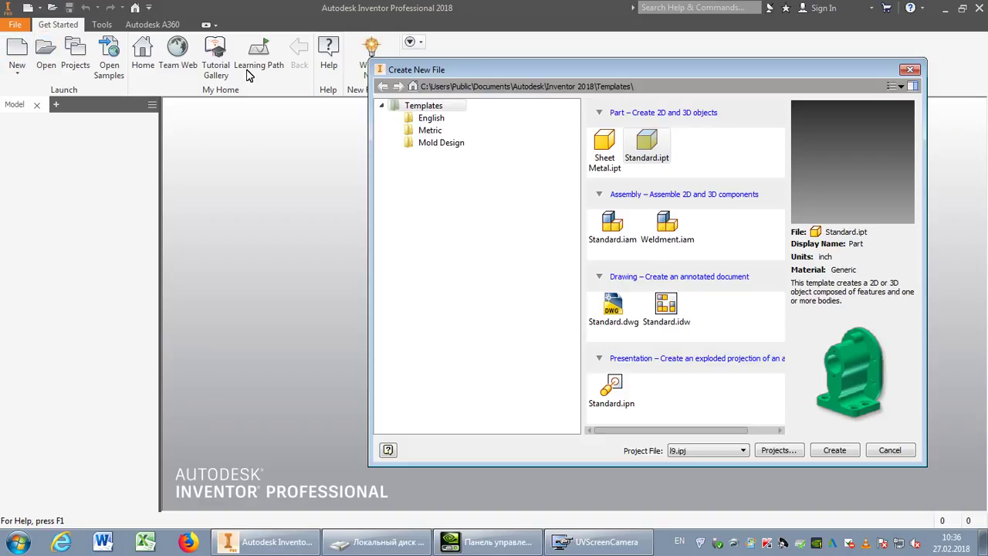
click(430, 130)
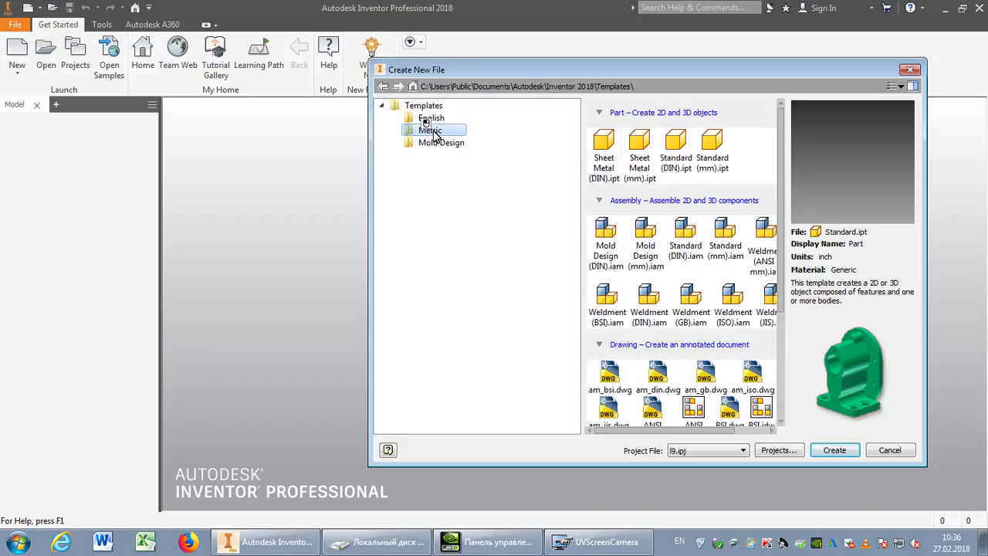
click(714, 143)
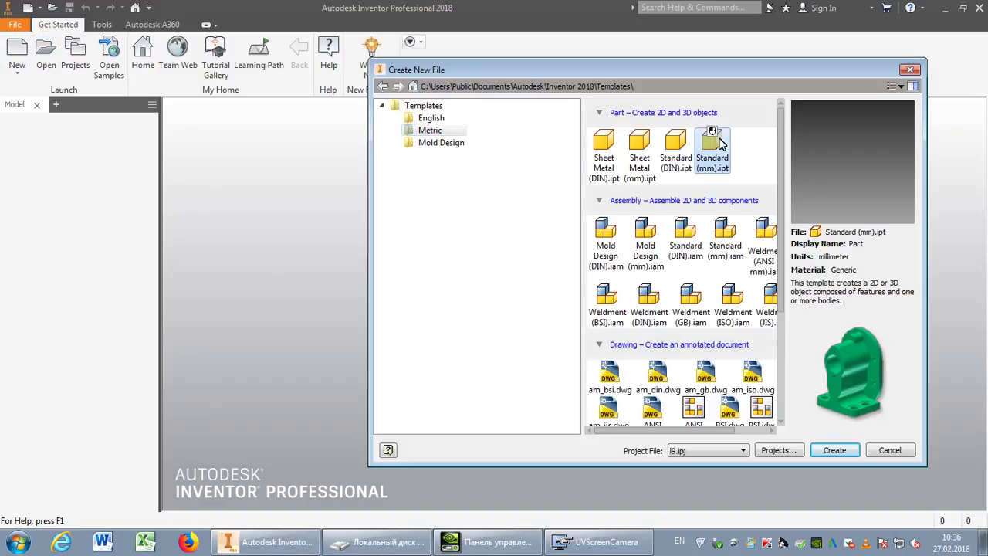
click(855, 452)
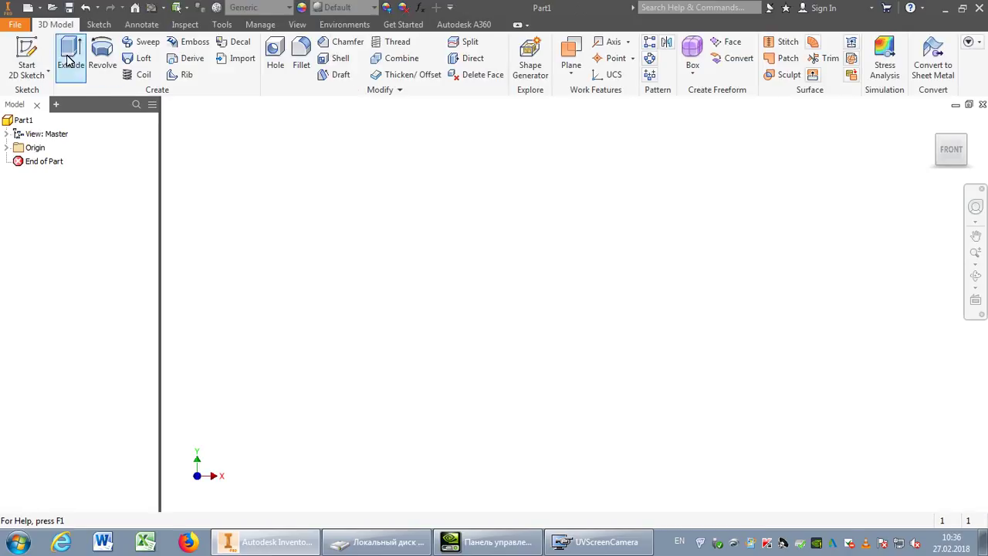
Start a 2D sketch on the XY plane and view it face-on
click(27, 54)
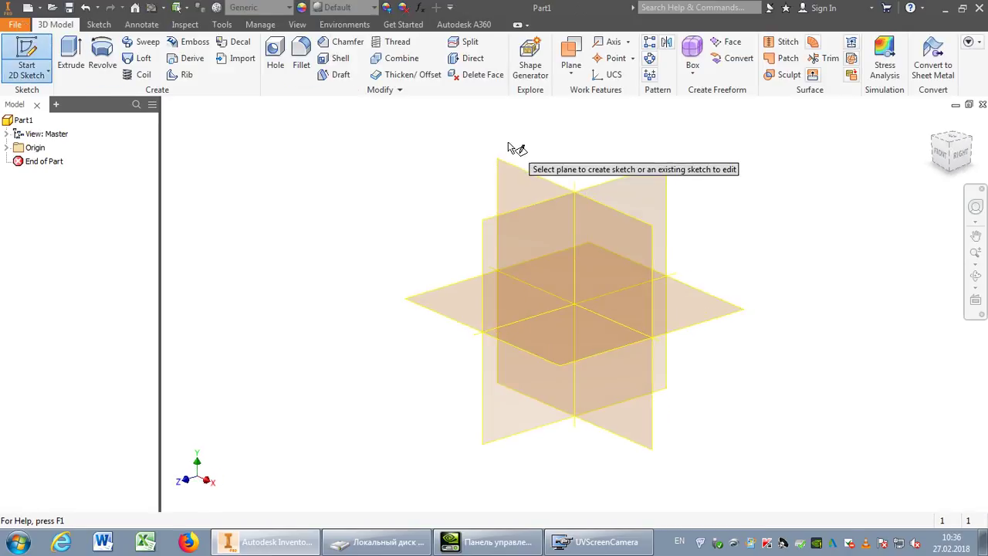
click(512, 171)
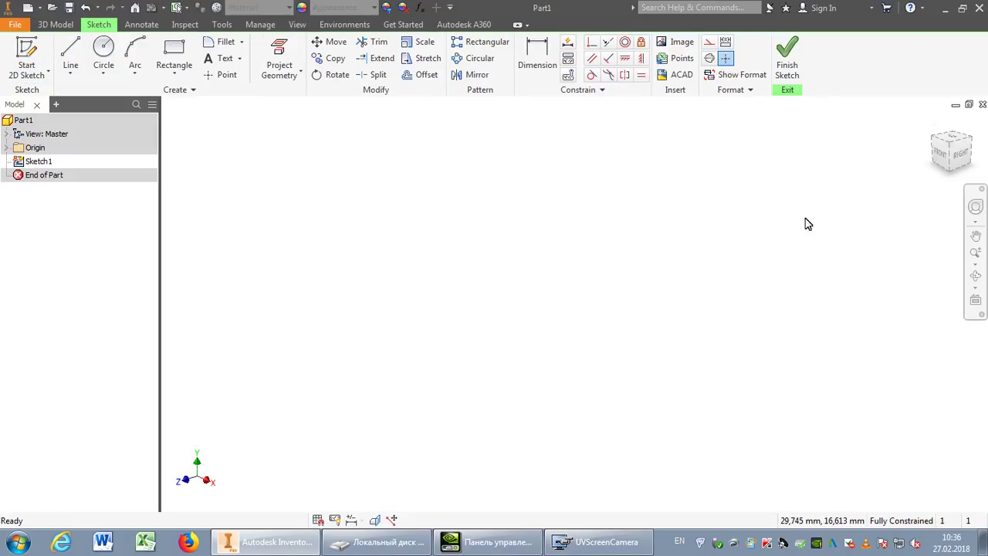
click(978, 304)
click(21, 162)
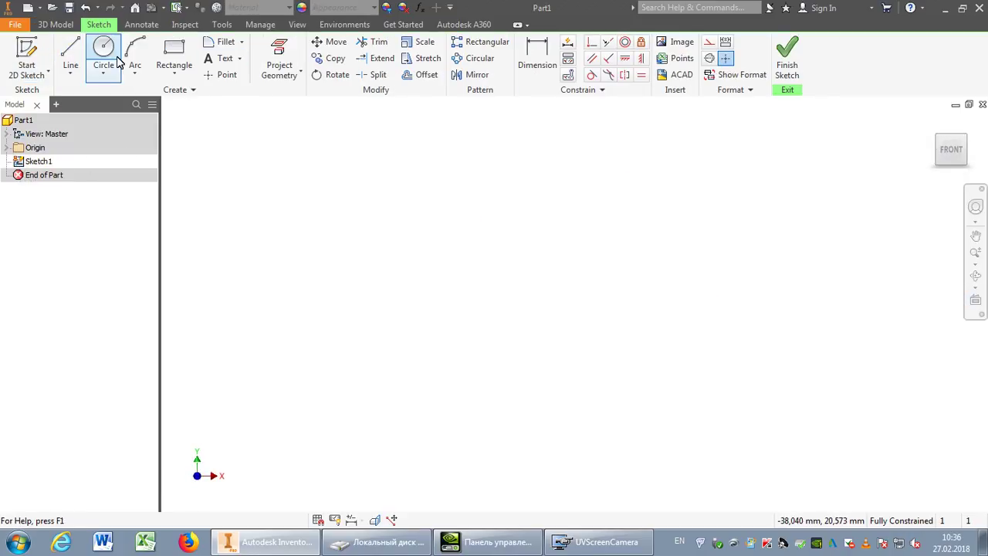
Project the origin's Center Point into the sketch
click(277, 46)
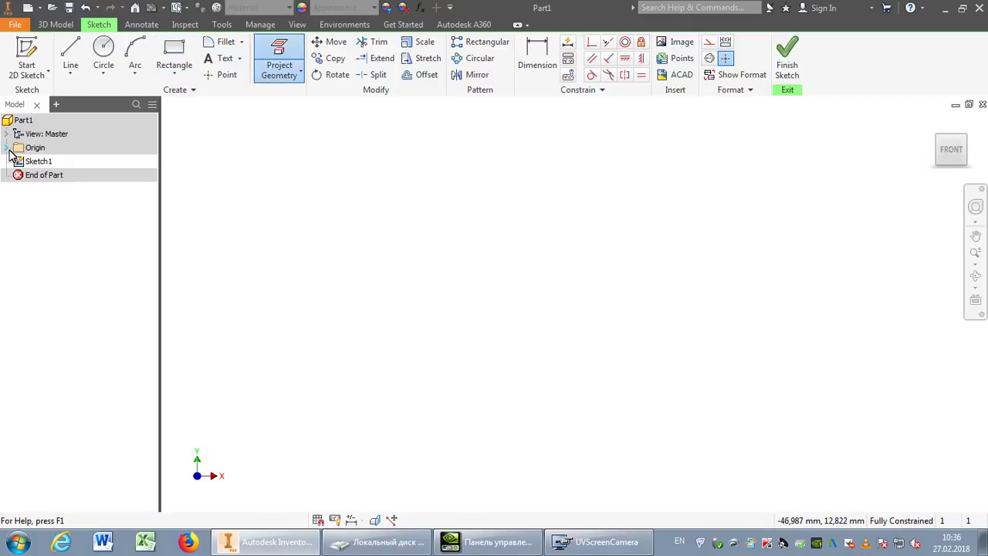
click(7, 147)
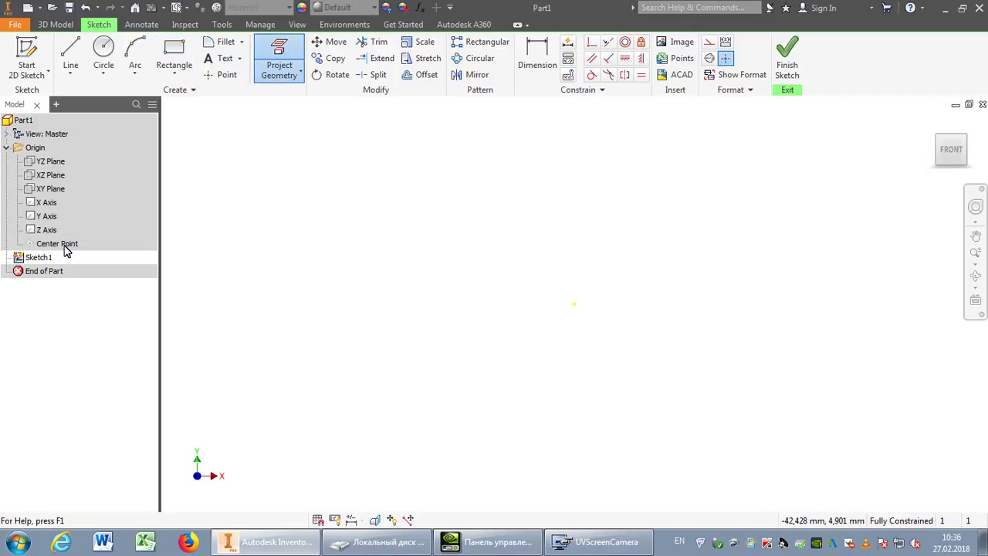
mouse_move(576, 227)
middle_down()
mouse_move(514, 335)
mouse_move(531, 355)
middle_up()
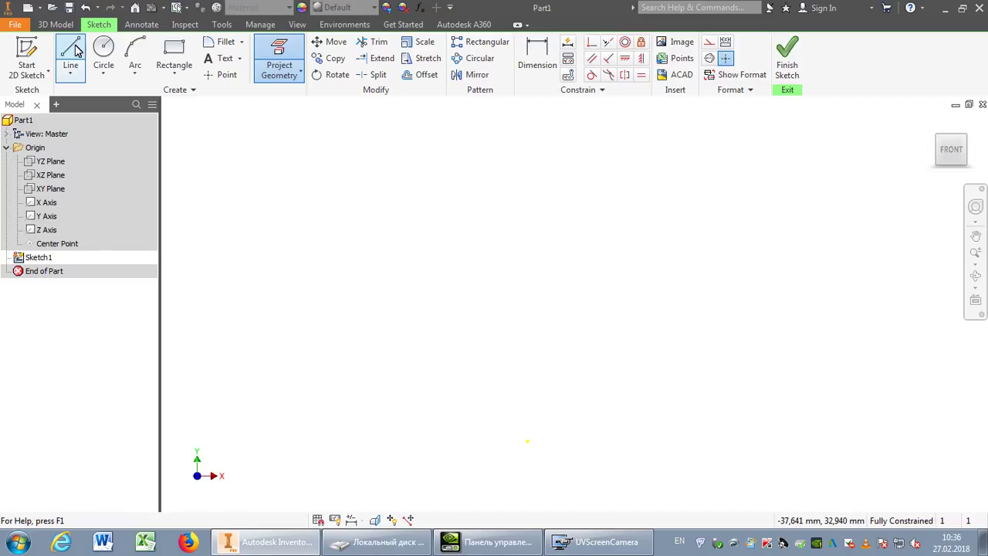
Draw a vertical line about 17.8 mm long upward from the projected center point
click(71, 58)
click(528, 440)
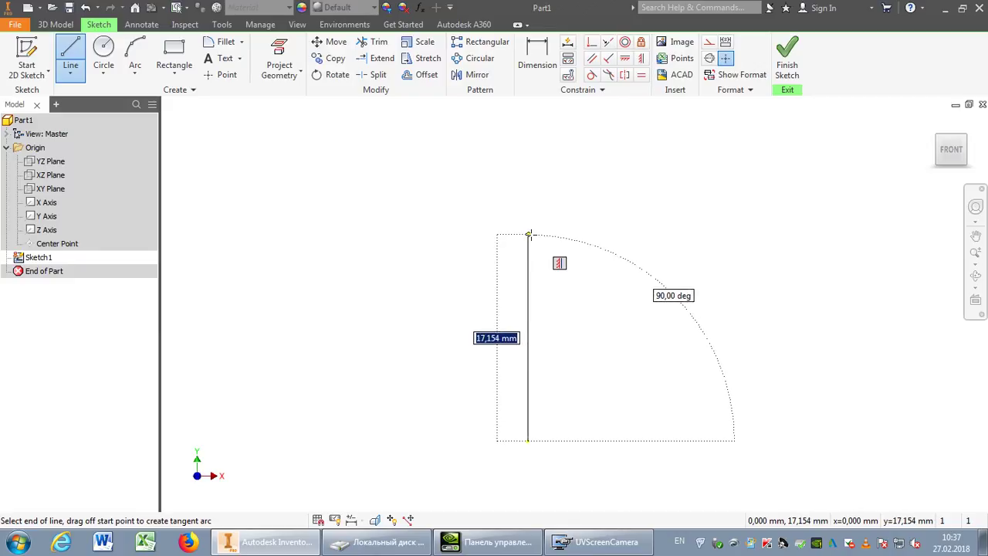
click(528, 226)
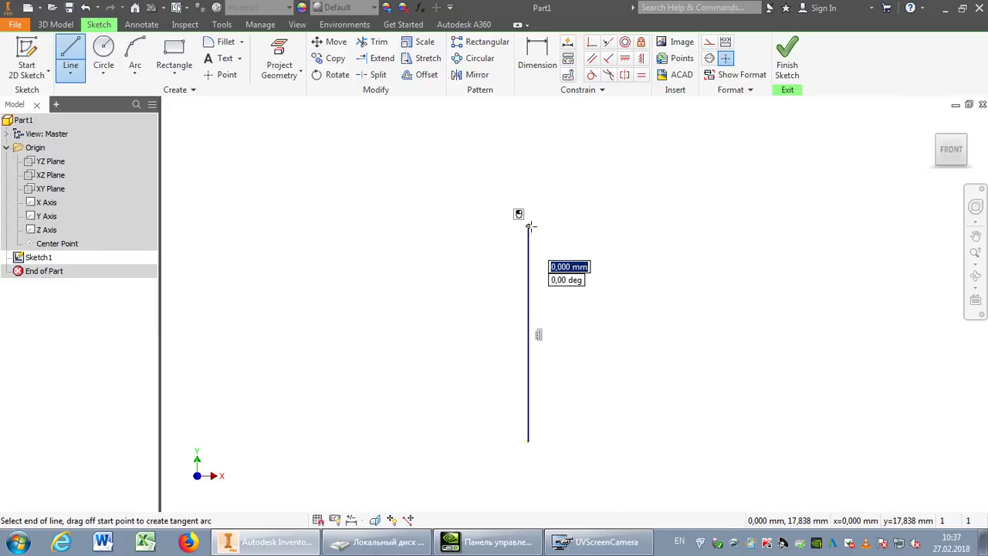
Dimension the vertical line's length and set it to 90 mm
click(550, 63)
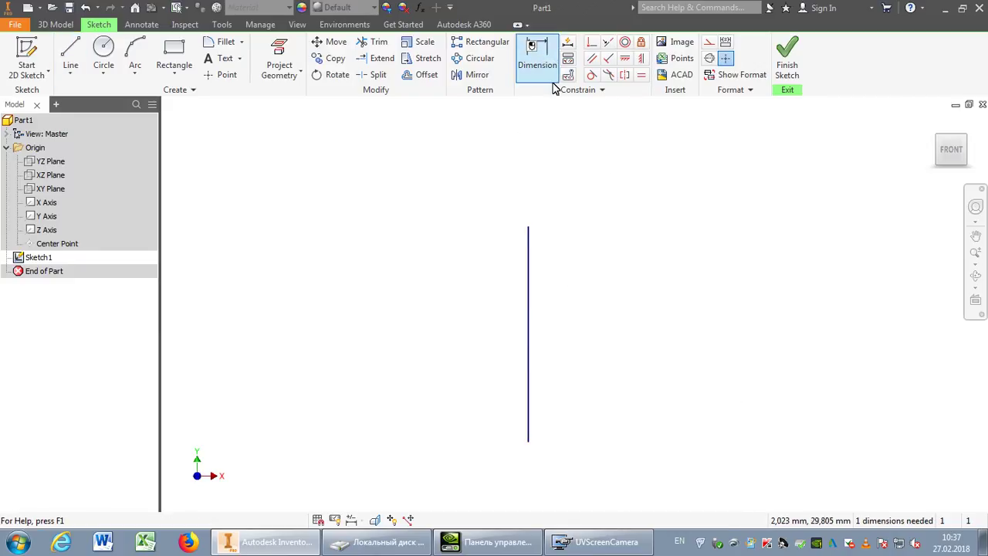
click(530, 262)
click(636, 314)
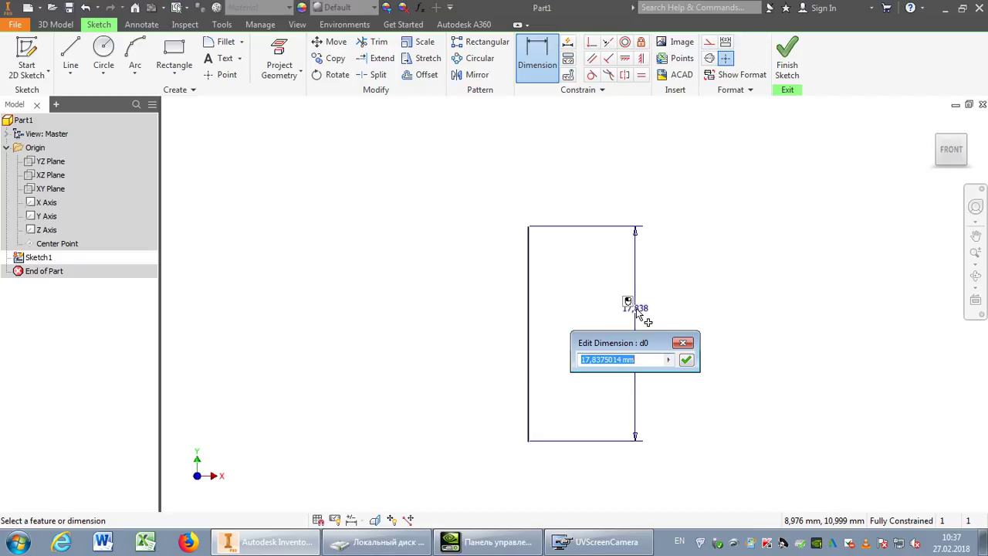
text(90)
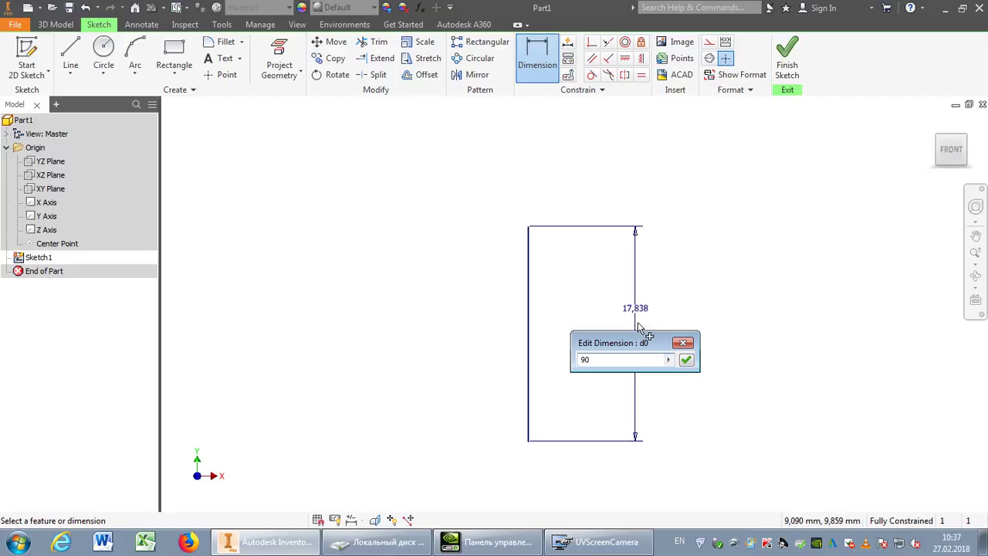
click(687, 360)
Close a profile left of the 90 mm line with a horizontal base, tangent arc, roughly 56 mm side, reversed tangent arc, short line and top line
scroll(607, 394, down, 3)
mouse_move(607, 388)
middle_down()
mouse_move(613, 365)
mouse_move(732, 337)
mouse_move(686, 386)
middle_up()
scroll(684, 384, up, 3)
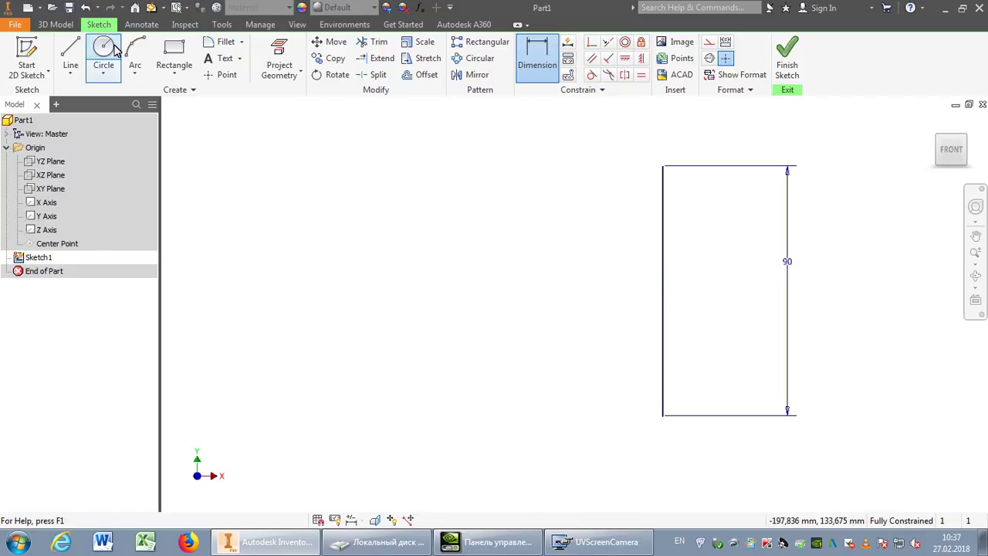
click(71, 52)
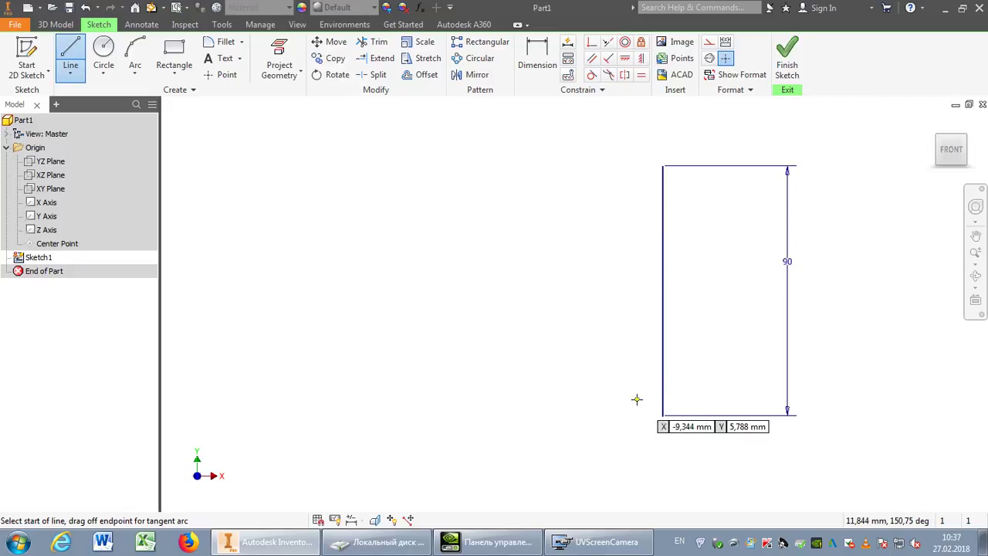
click(662, 415)
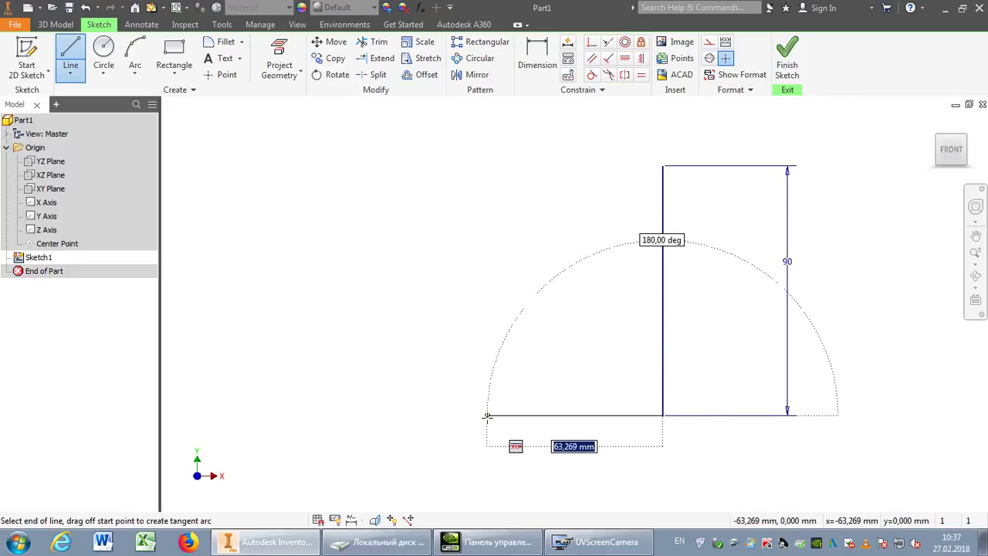
click(480, 416)
drag(481, 415, 446, 380)
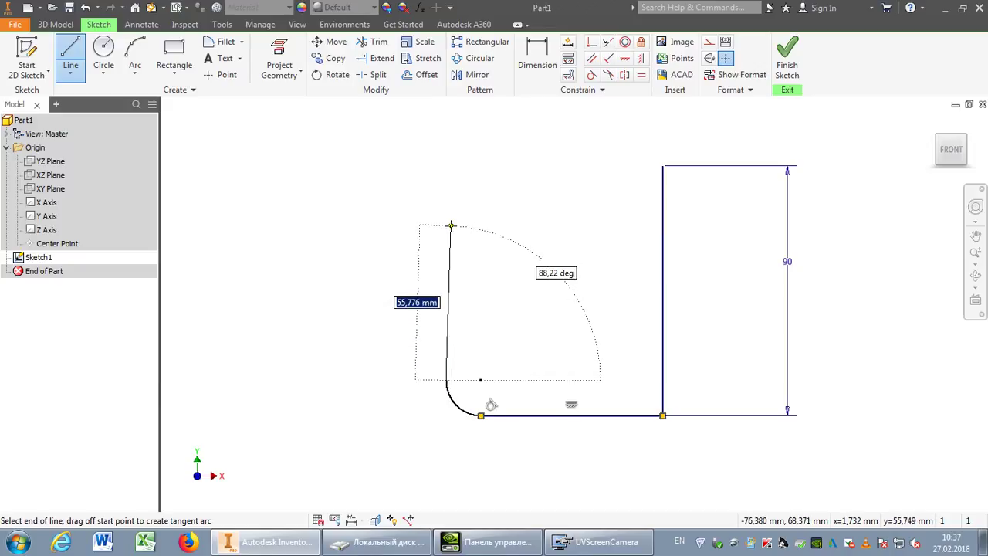
click(451, 224)
drag(451, 225, 424, 193)
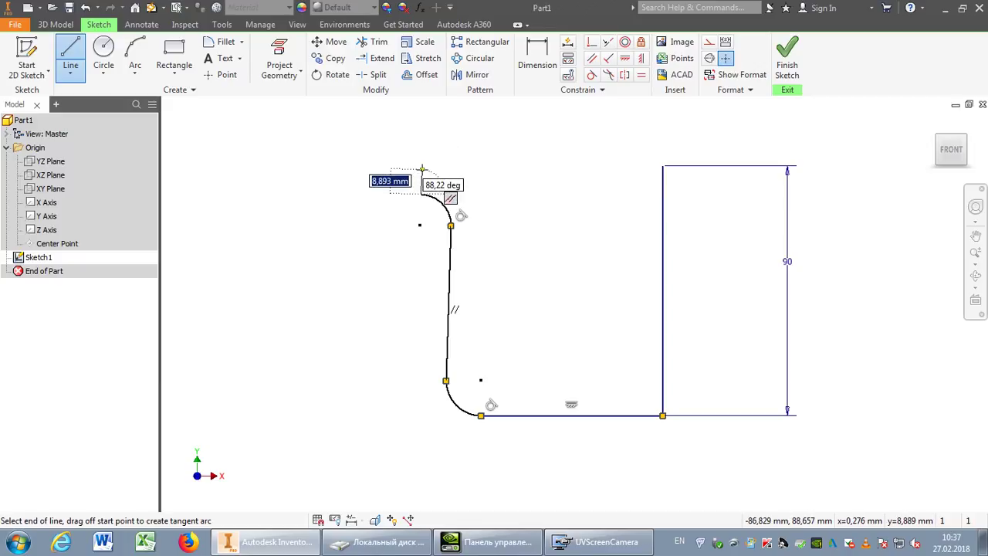
click(416, 152)
click(663, 165)
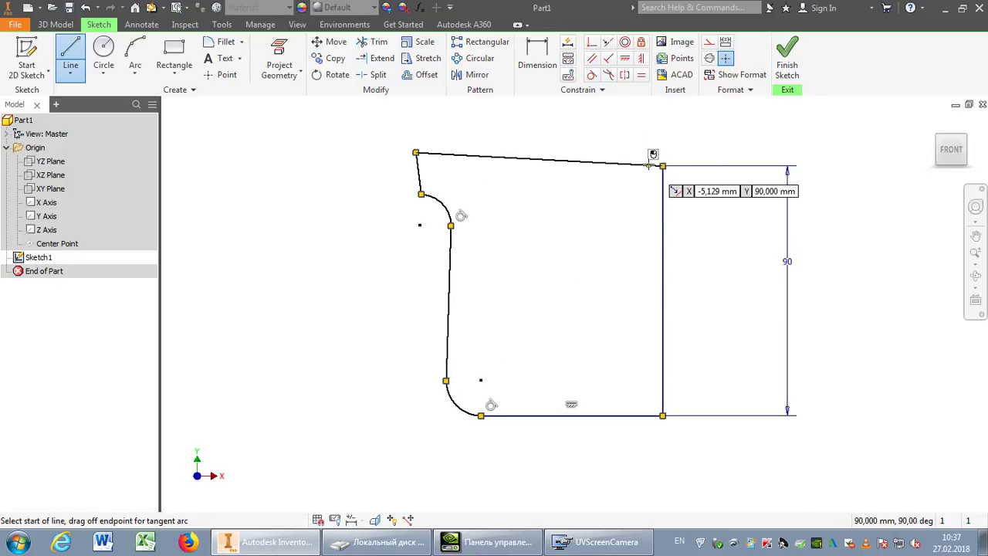
Apply a perpendicular constraint between the profile's top line and the 90 mm vertical line
click(609, 58)
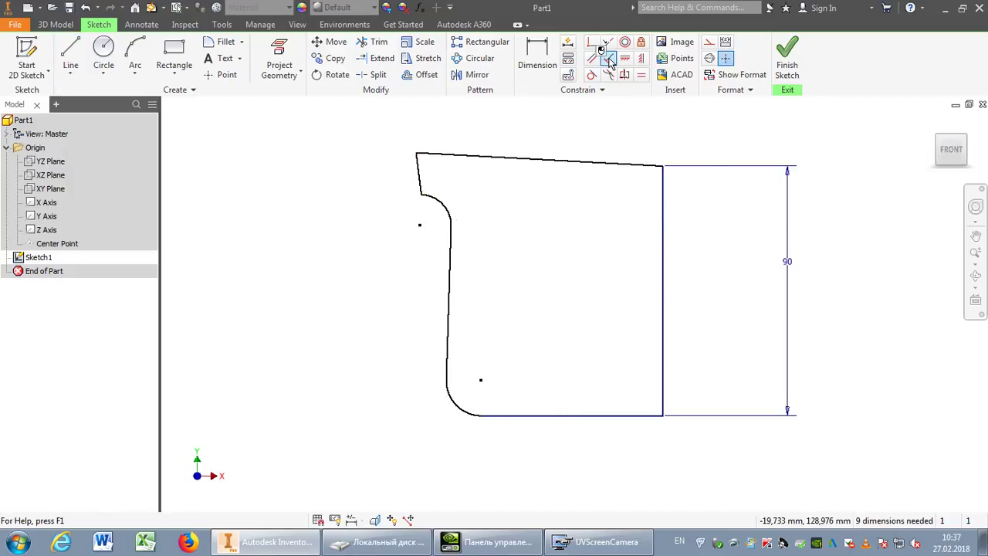
click(635, 165)
click(661, 171)
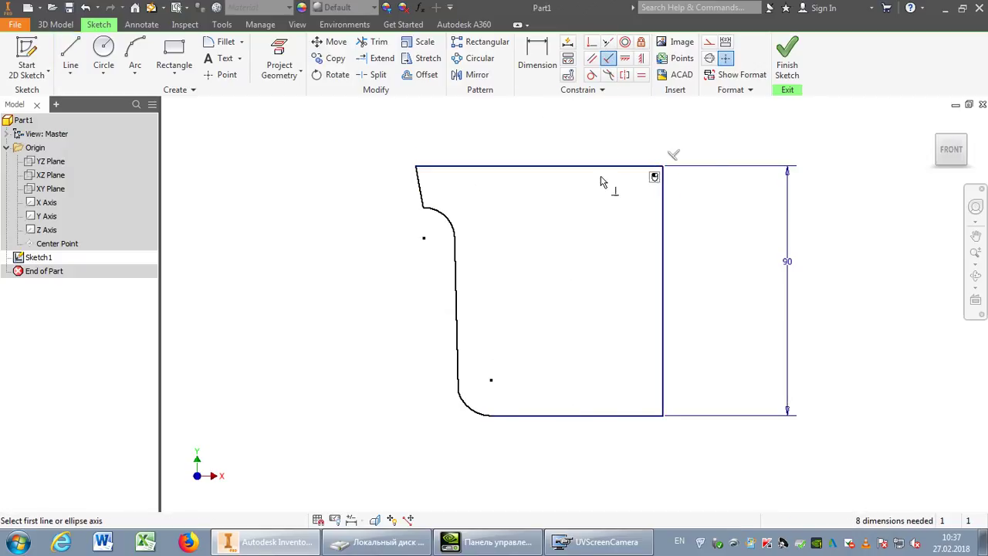
Apply perpendicular constraints between the top line and short upper-left line, and between the base line and long left side
click(476, 166)
click(417, 173)
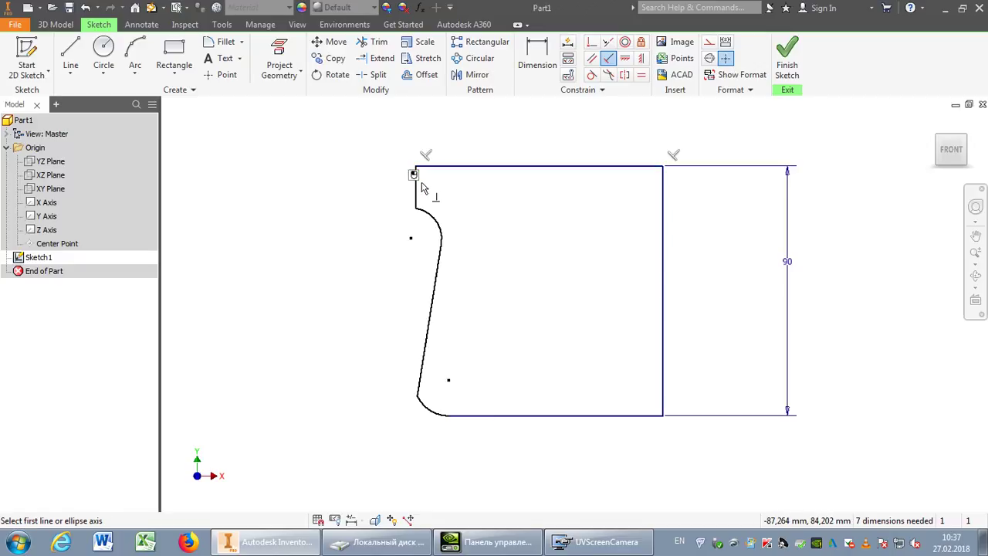
click(475, 417)
click(428, 337)
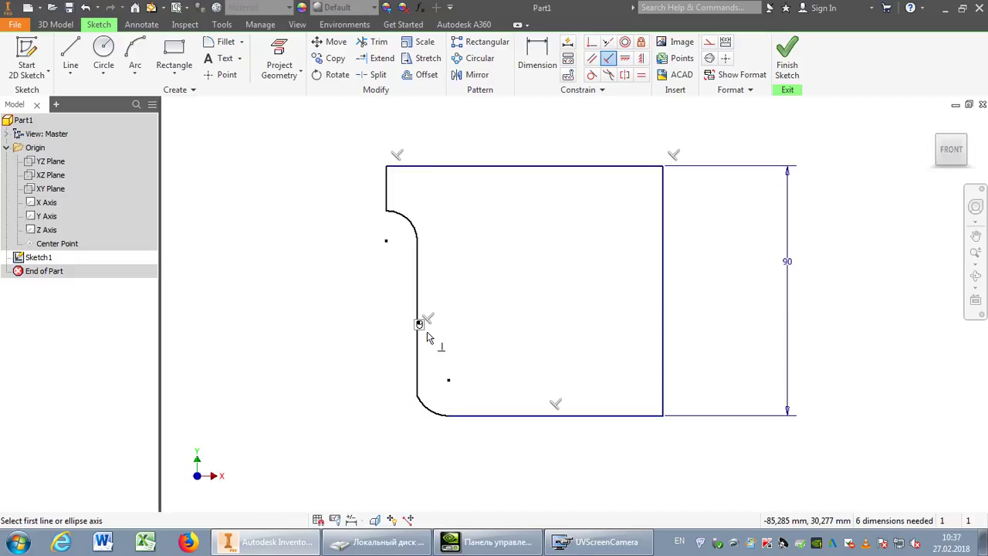
Apply a tangent constraint between the lower corner arc and the profile's long left side
click(592, 75)
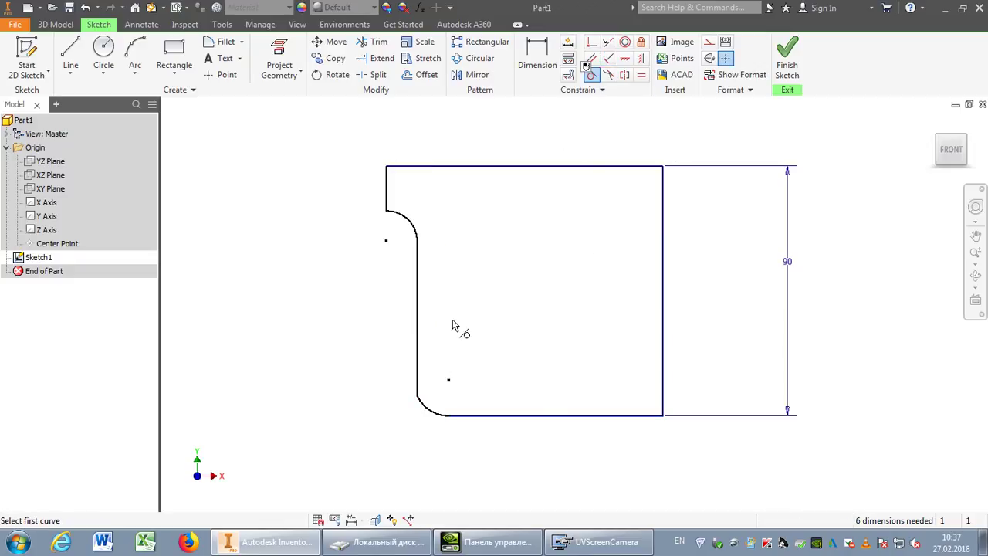
click(428, 410)
click(418, 365)
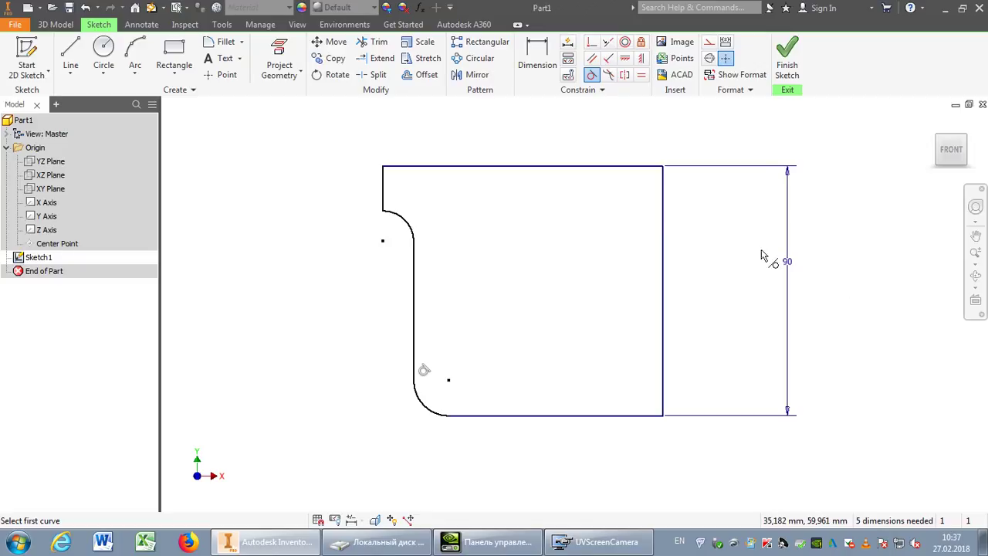
Dimension the distance between the long left side and the 90 mm line, and set it to 75 mm
click(537, 60)
click(415, 332)
click(662, 311)
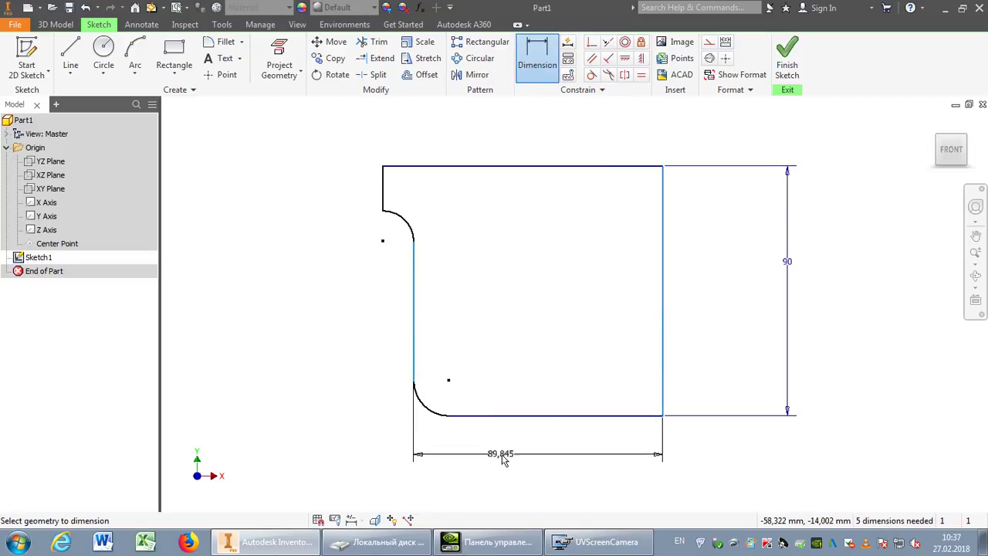
click(499, 460)
text(75)
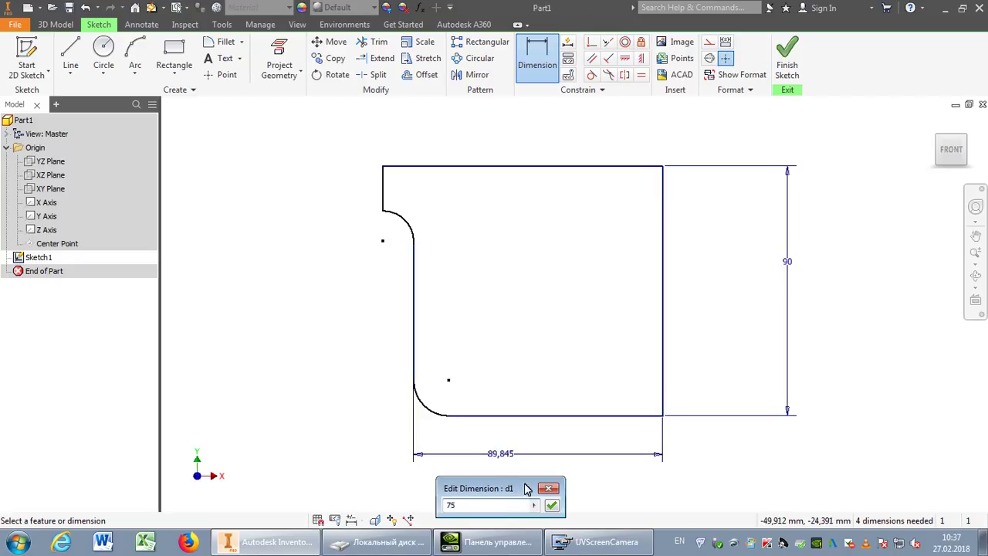
click(552, 506)
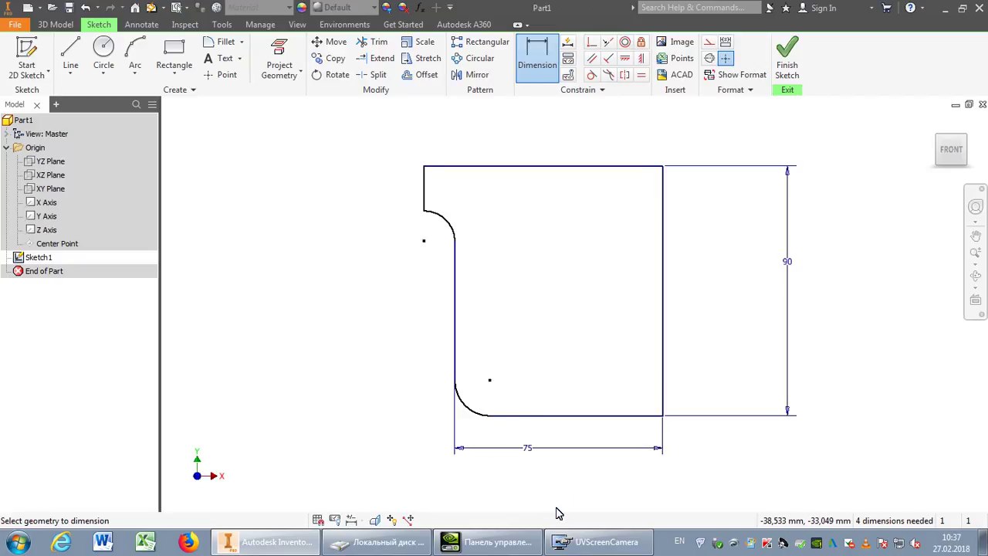
Dimension the short upper-left vertical line and set its length to 6 mm
click(424, 192)
click(340, 190)
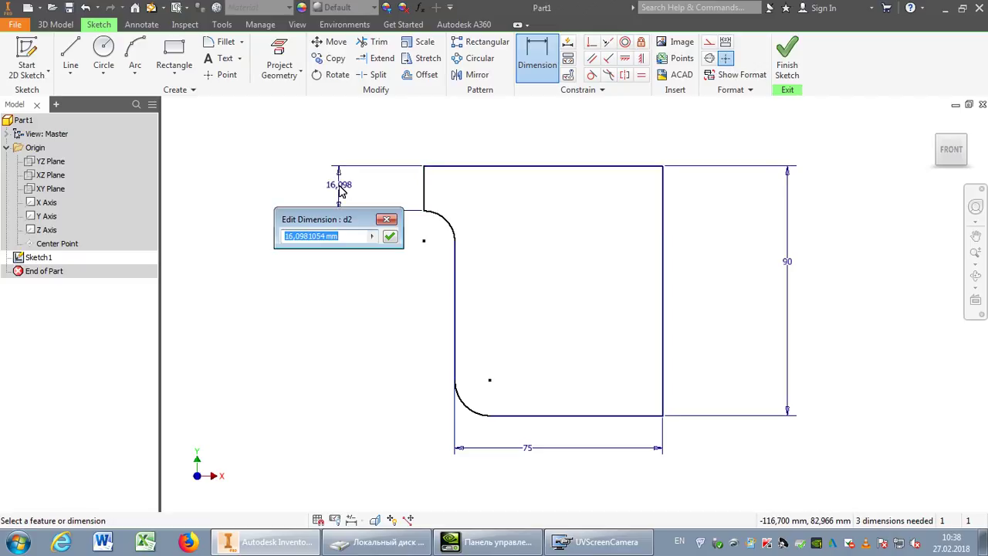
text(6)
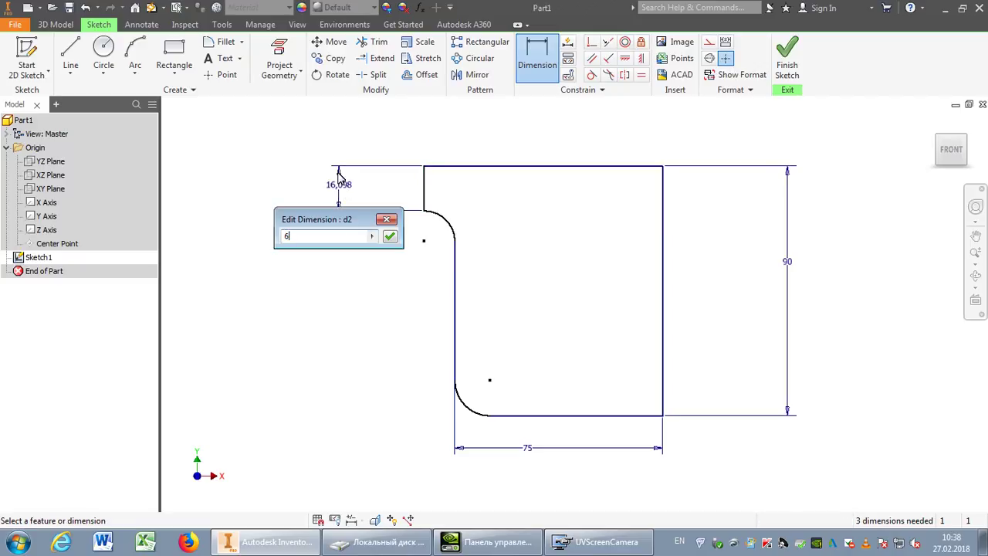
click(390, 238)
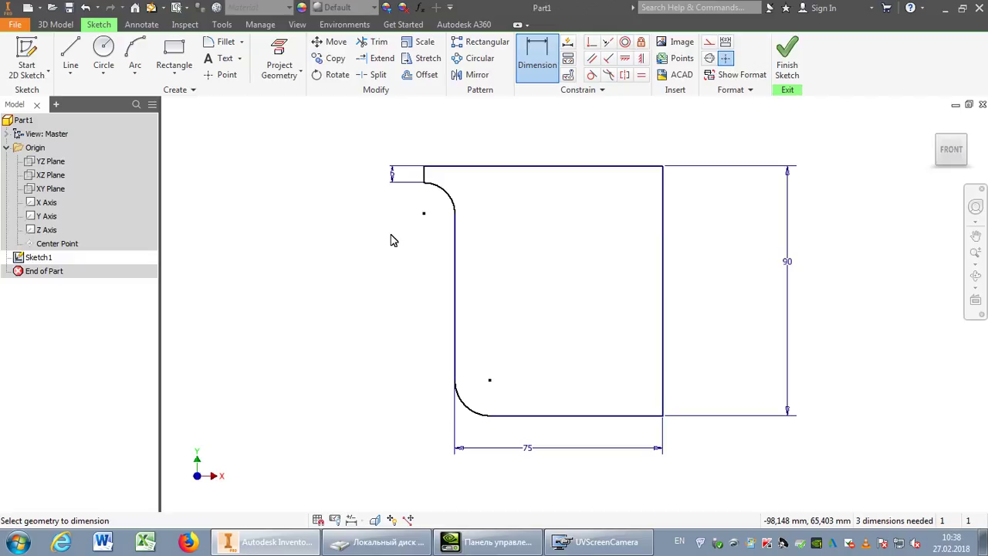
Dimension the upper arc's radius and set it to 10 mm
click(451, 199)
click(506, 143)
text(10)
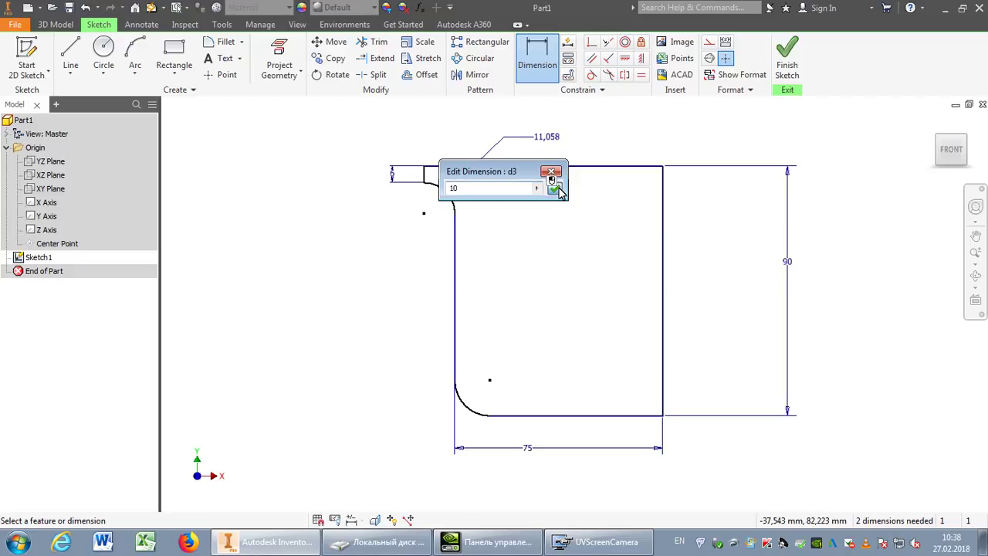
click(556, 189)
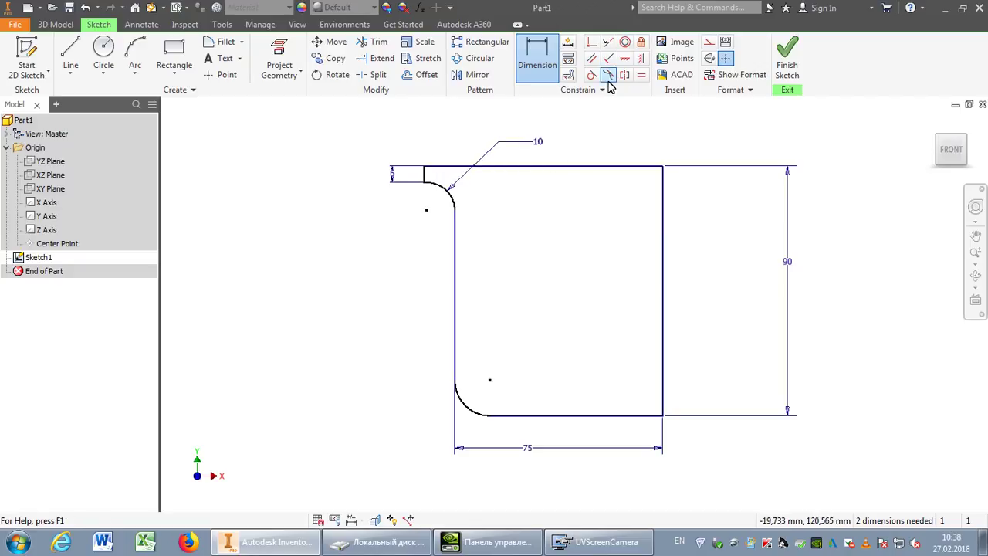
Apply an equal constraint between the upper arc and the lower corner arc
click(641, 75)
click(444, 191)
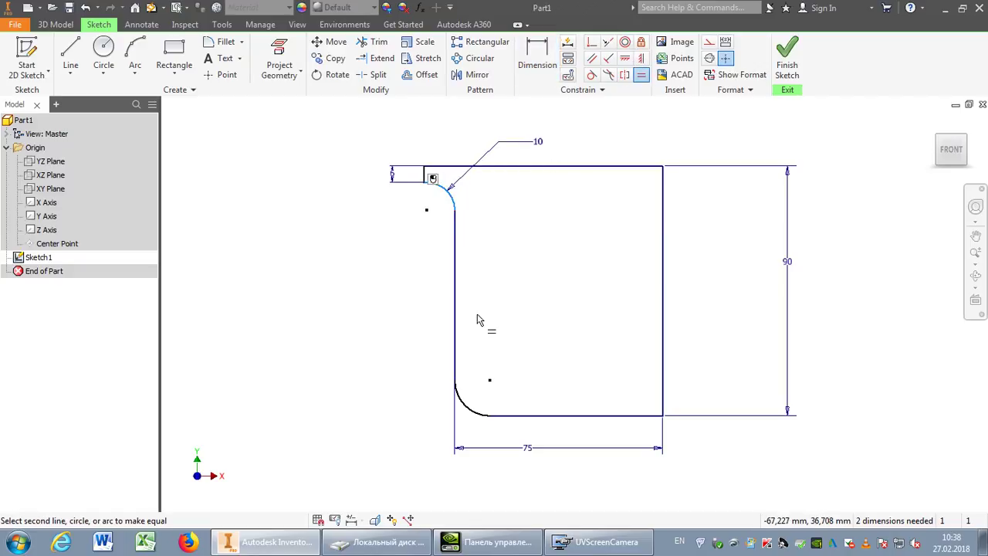
click(457, 404)
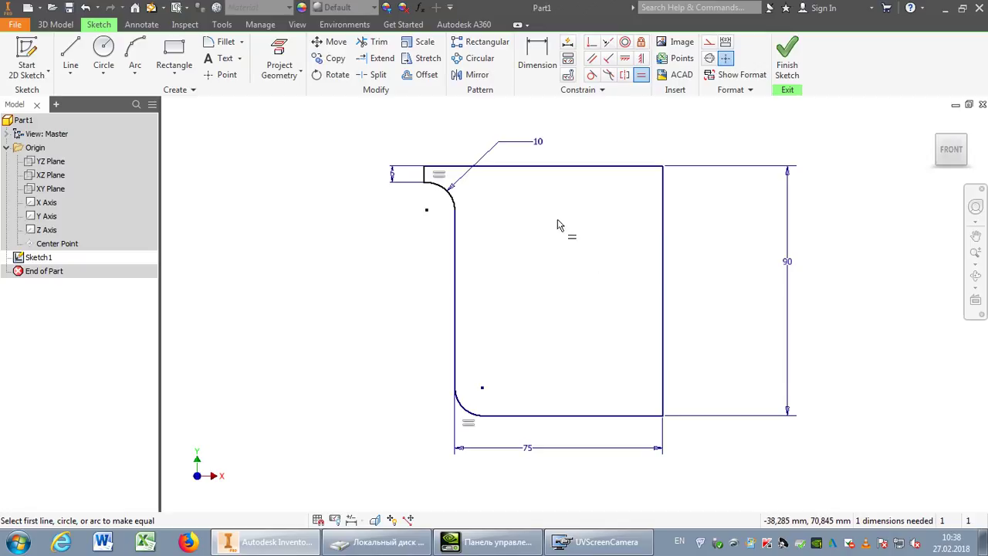
key(Escape)
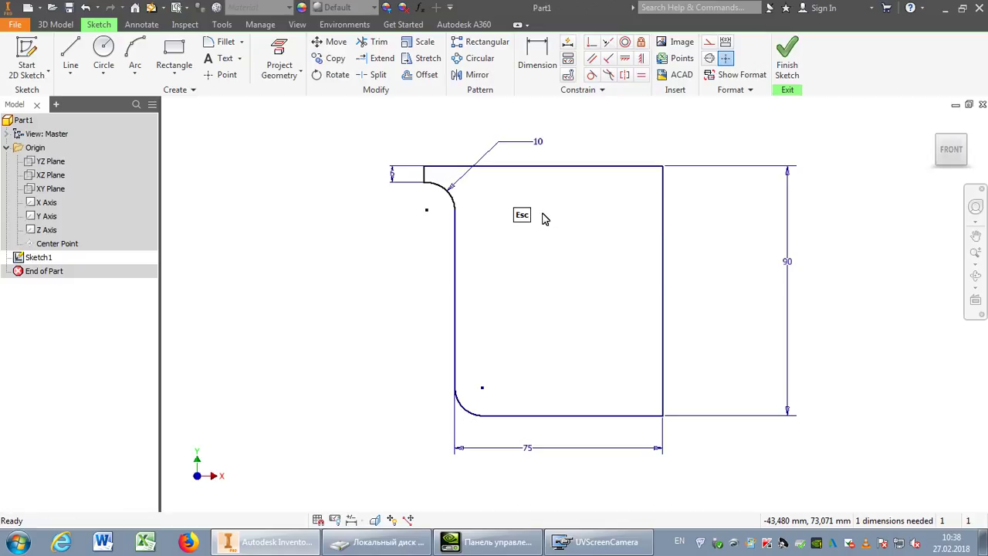
Test the short vertical line's freedom by moving it, and make it coincident with the upper arc's center point
mouse_move(426, 176)
mouse_down()
mouse_move(403, 159)
mouse_move(436, 159)
mouse_up()
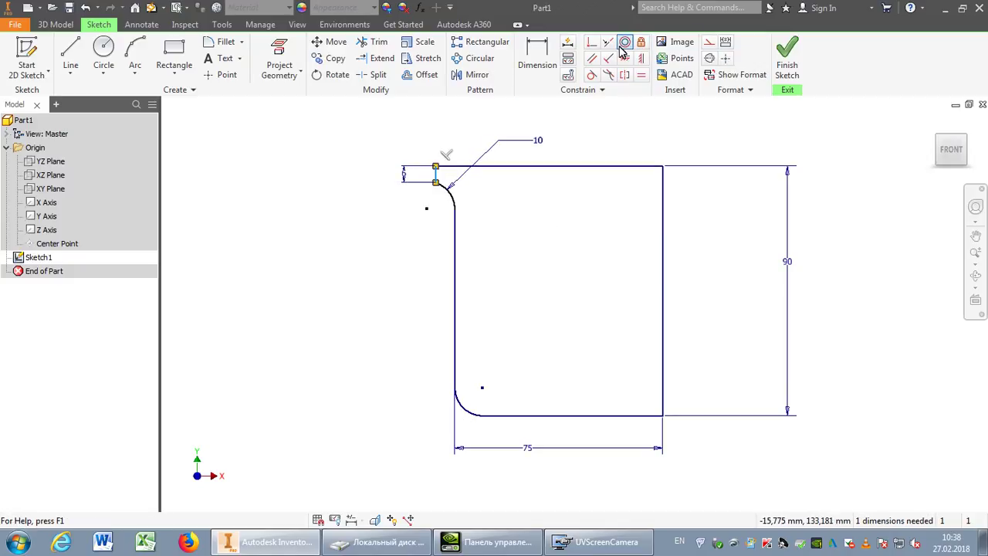
click(595, 45)
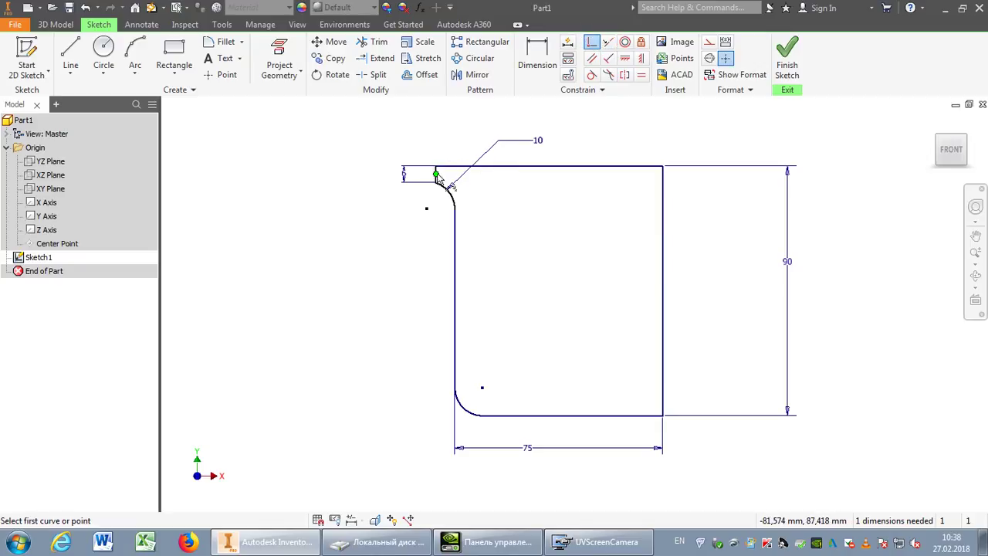
scroll(434, 171, up, 5)
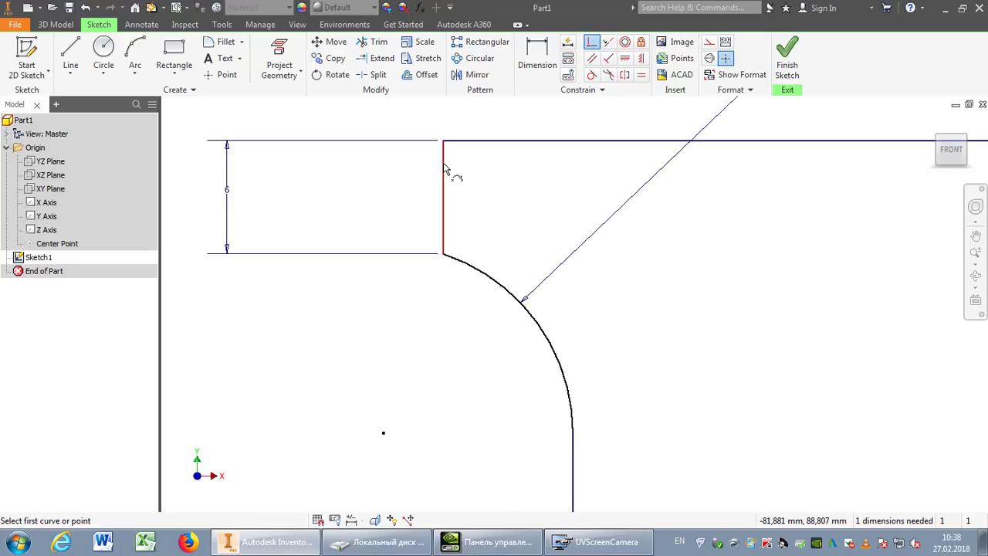
click(443, 158)
click(381, 436)
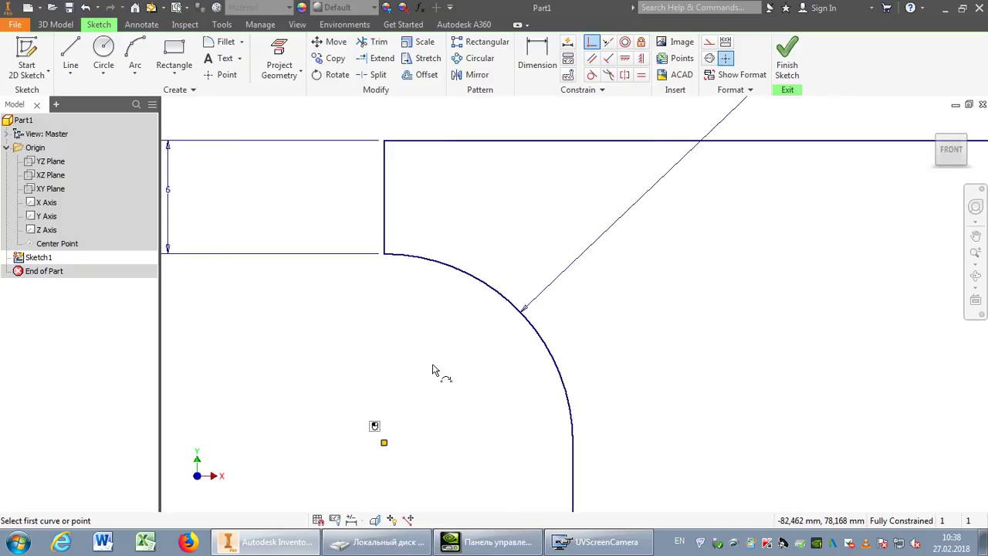
scroll(440, 372, down, 5)
middle_drag(503, 407, 463, 227)
scroll(464, 228, down, 5)
scroll(463, 224, up, 3)
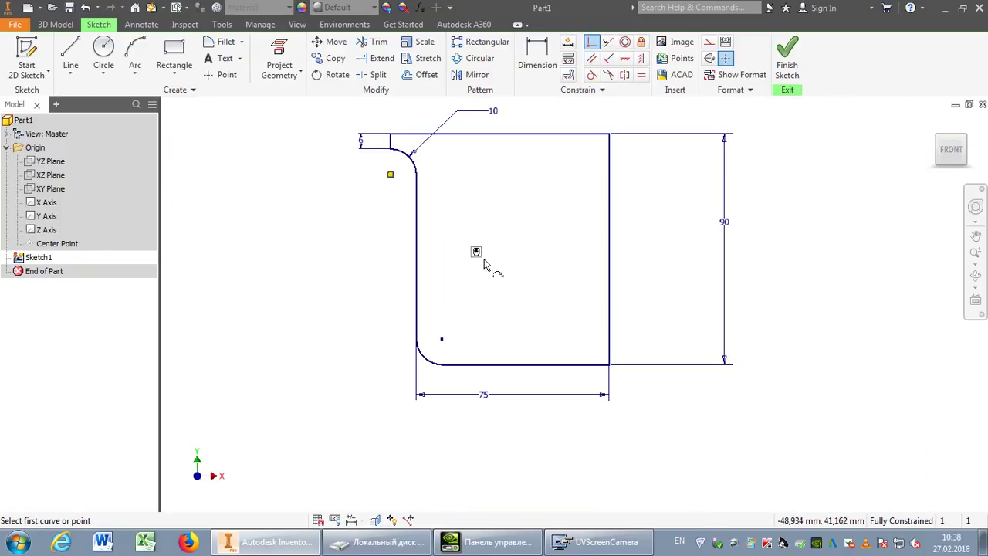
key(Escape)
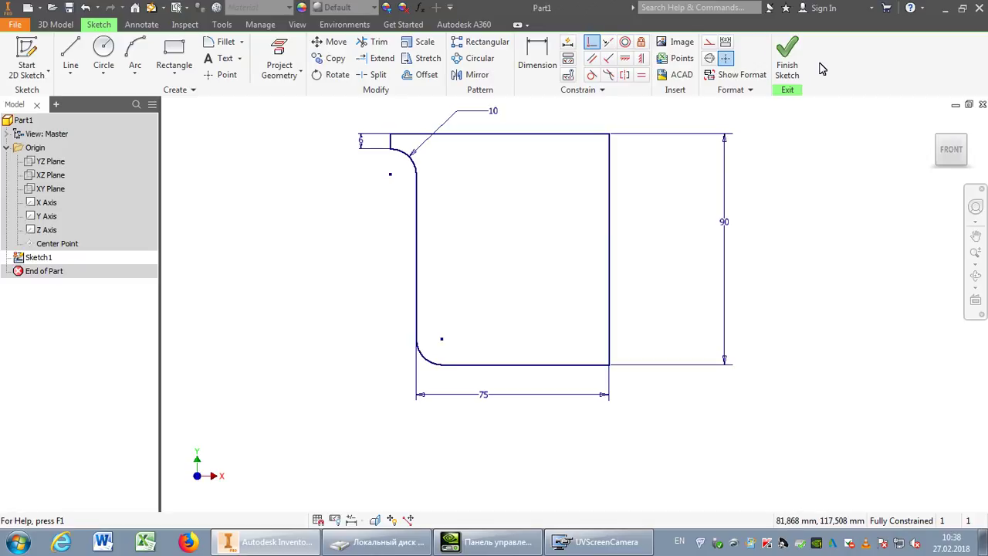
Finish the sketch and revolve the profile fully around the 90 mm vertical line as a solid
click(786, 56)
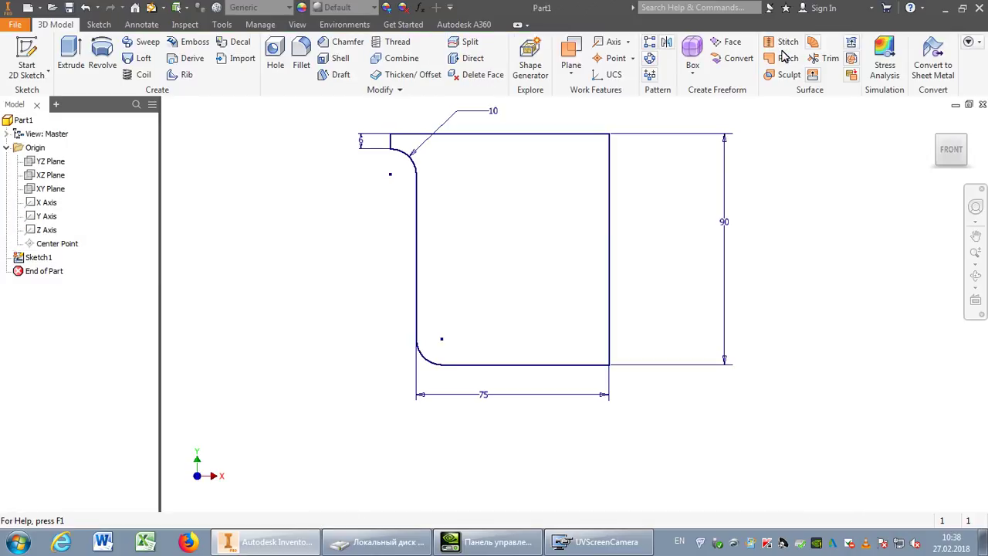
click(102, 56)
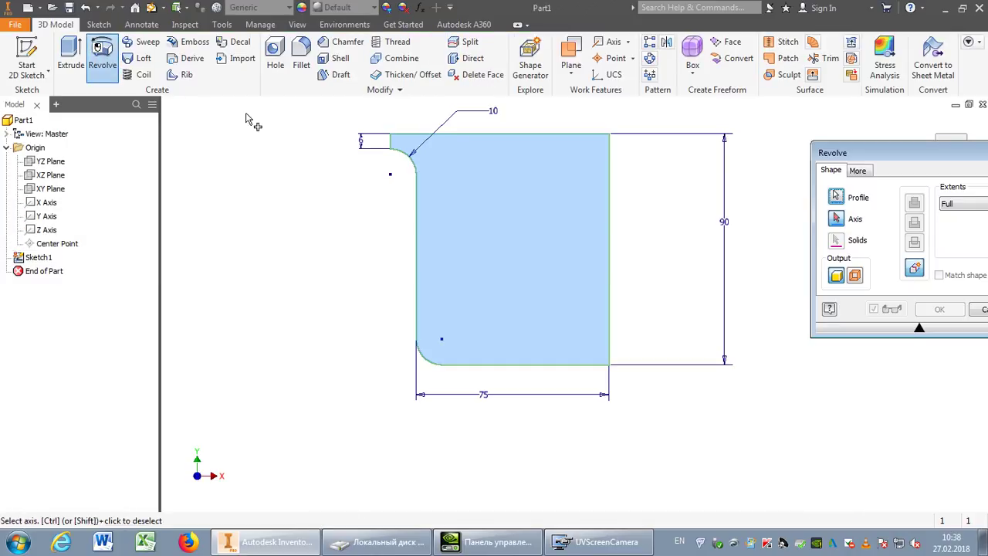
drag(846, 154, 692, 273)
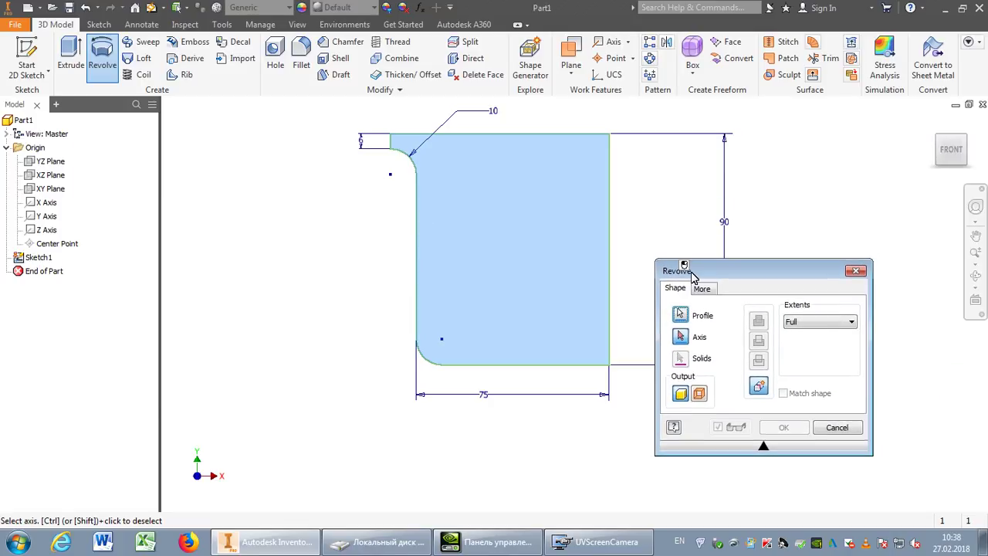
click(610, 297)
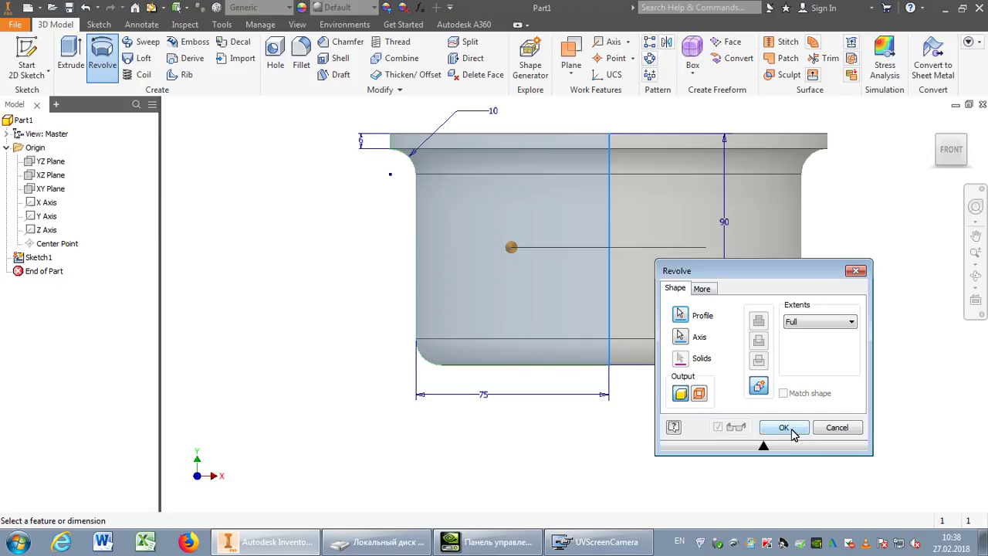
click(784, 429)
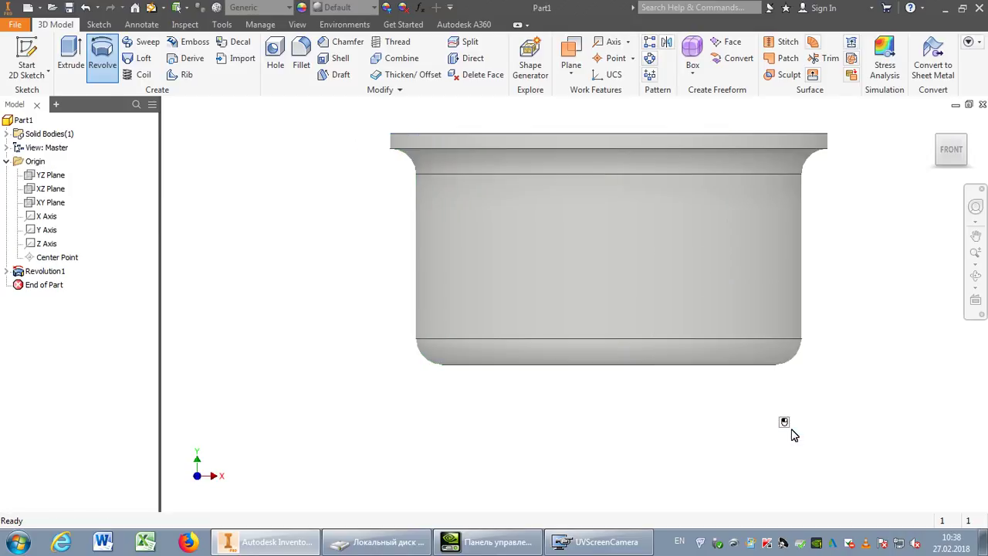
Shell the revolved body to a 3 mm wall thickness, removing the flat circular top face
click(972, 270)
drag(595, 227, 464, 341)
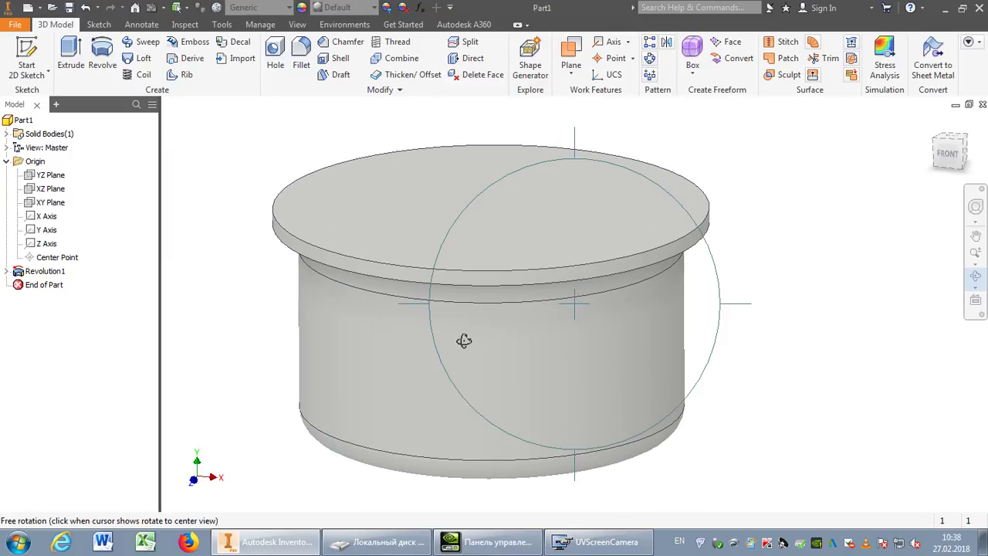
key(Escape)
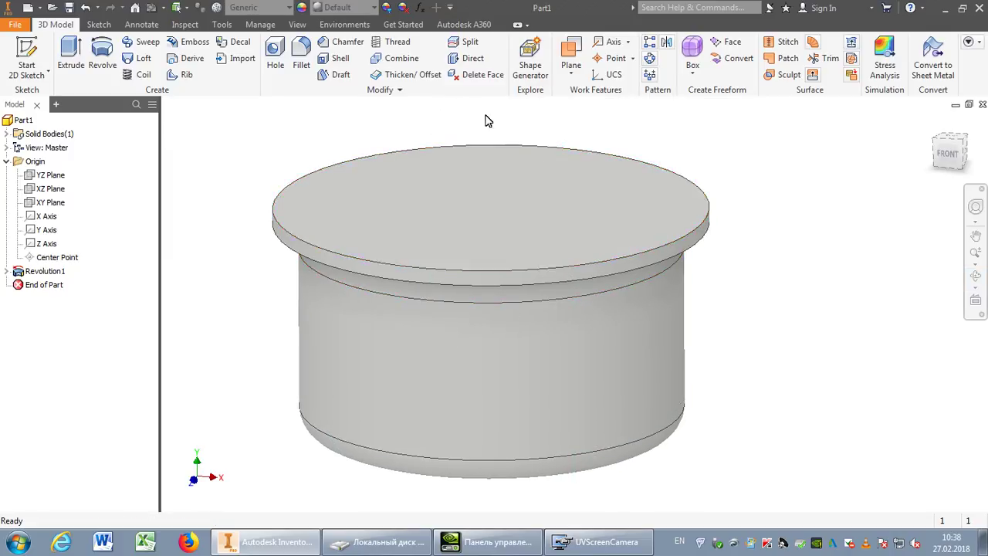
click(332, 60)
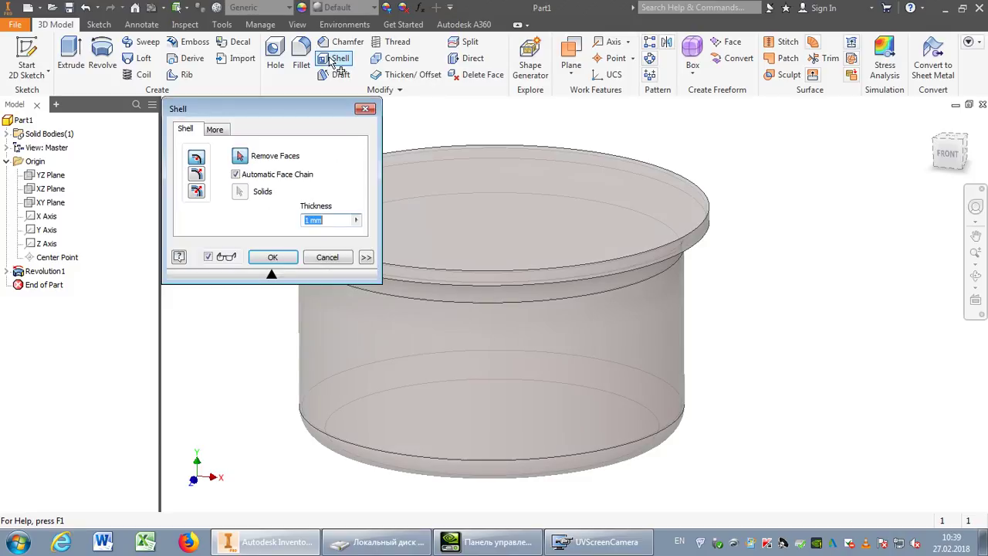
drag(315, 126, 206, 134)
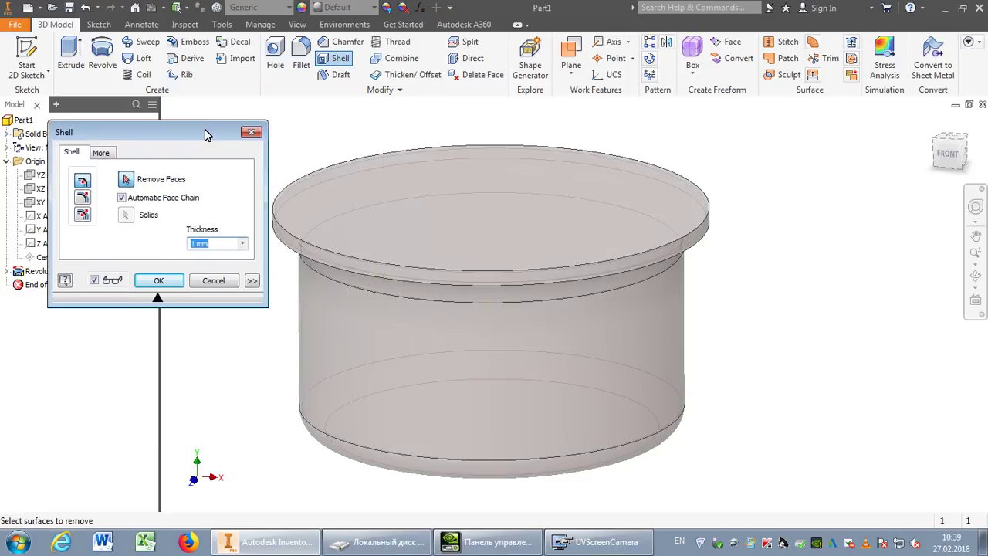
click(518, 178)
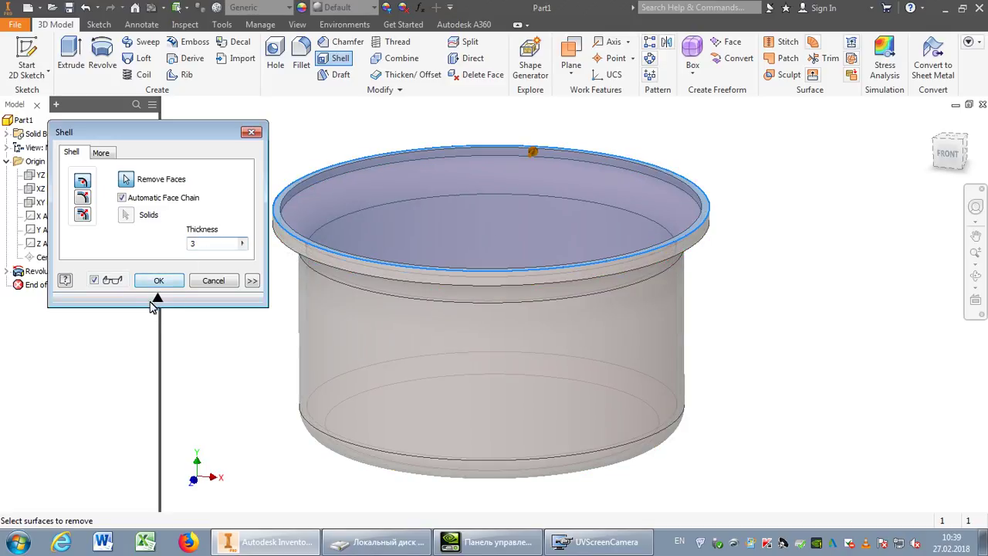
click(158, 283)
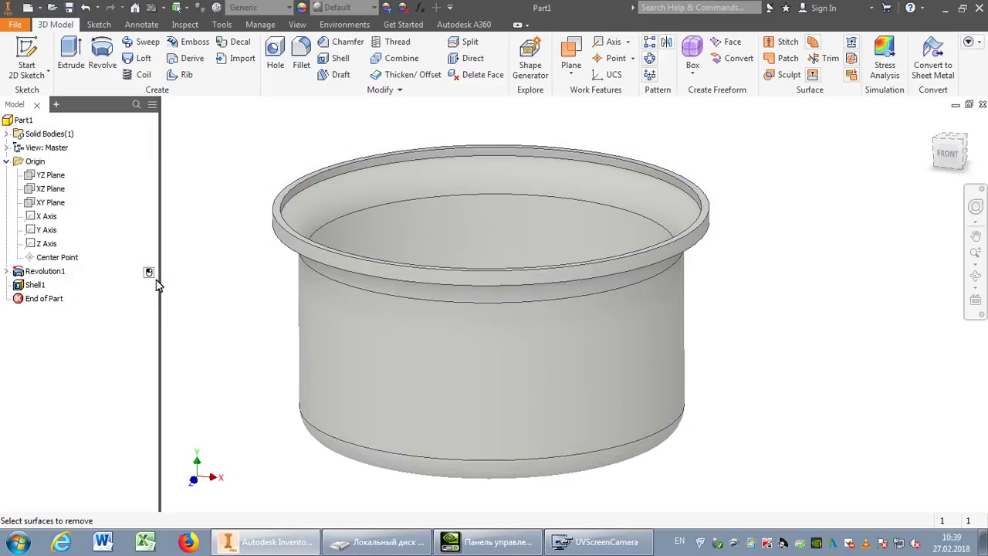
Start a new sketch on the XY plane and view it face-on
click(26, 52)
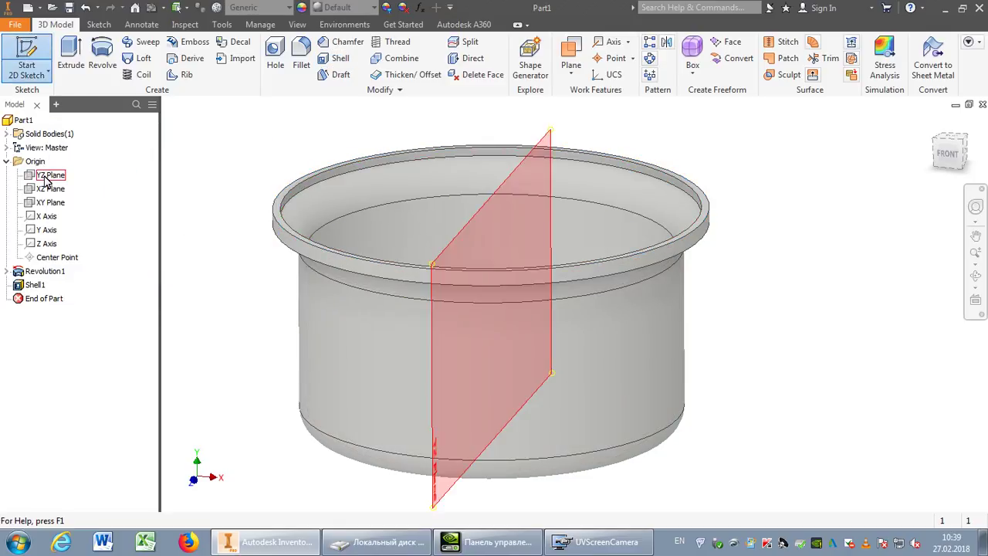
click(48, 203)
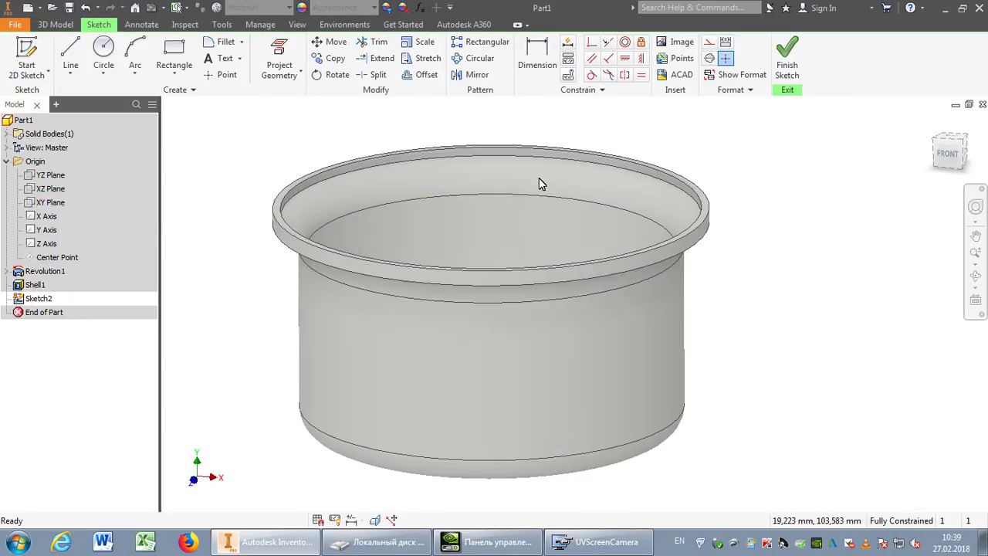
click(977, 300)
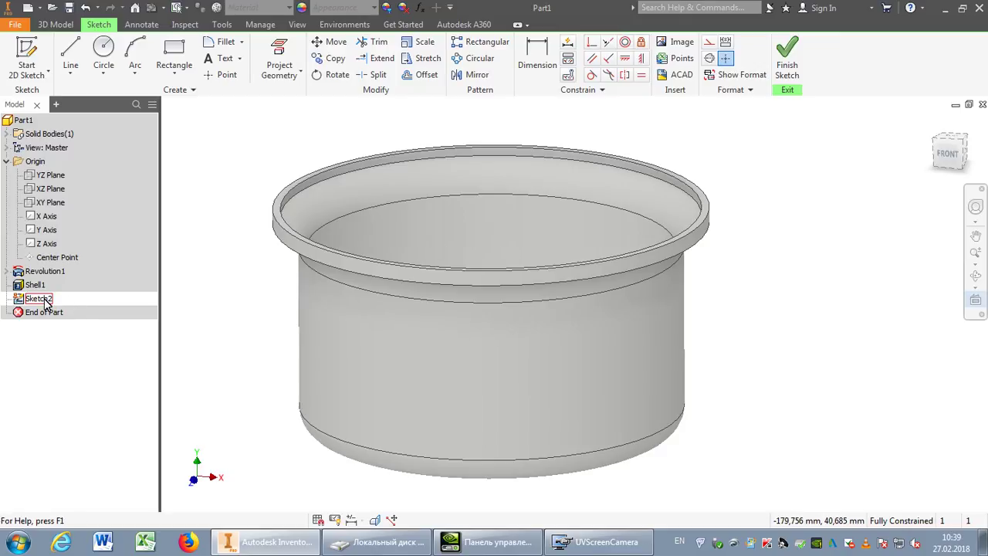
click(44, 303)
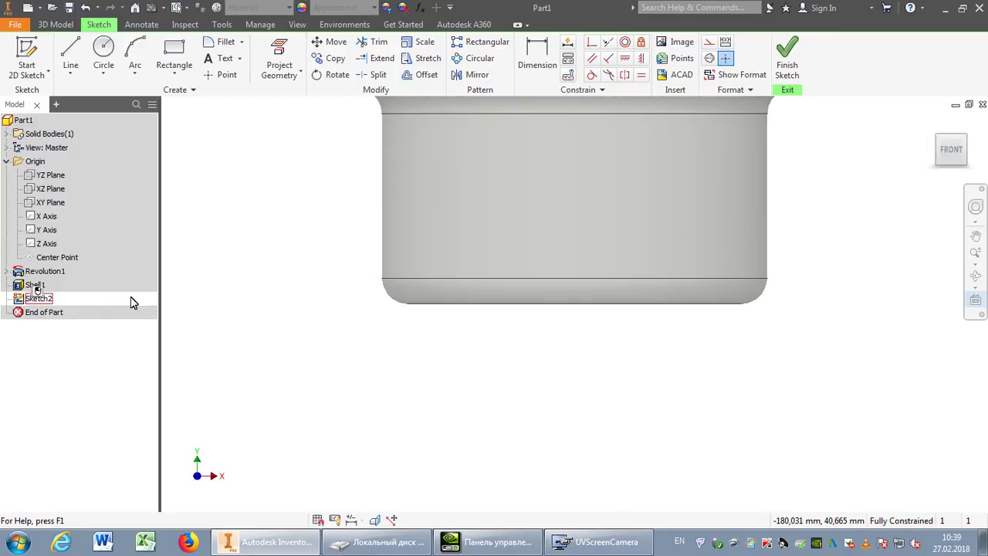
key(F2)
drag(566, 188, 547, 325)
key(Escape)
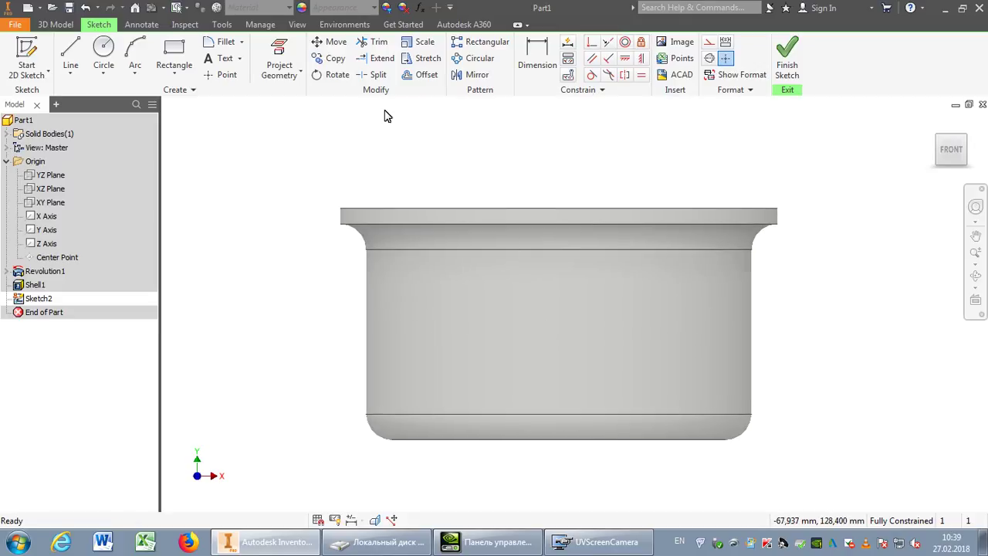
Switch the model's visual style to Wireframe
click(164, 73)
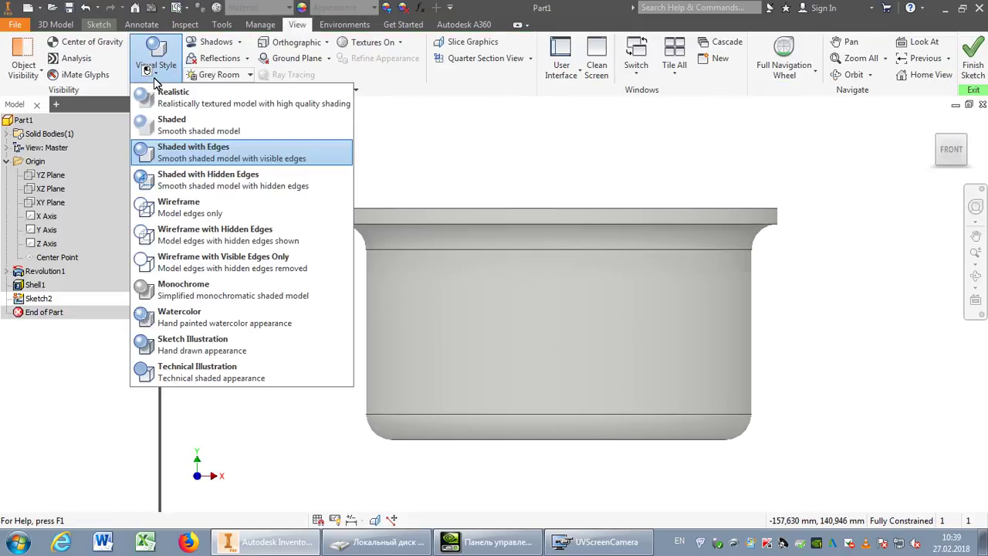
click(180, 206)
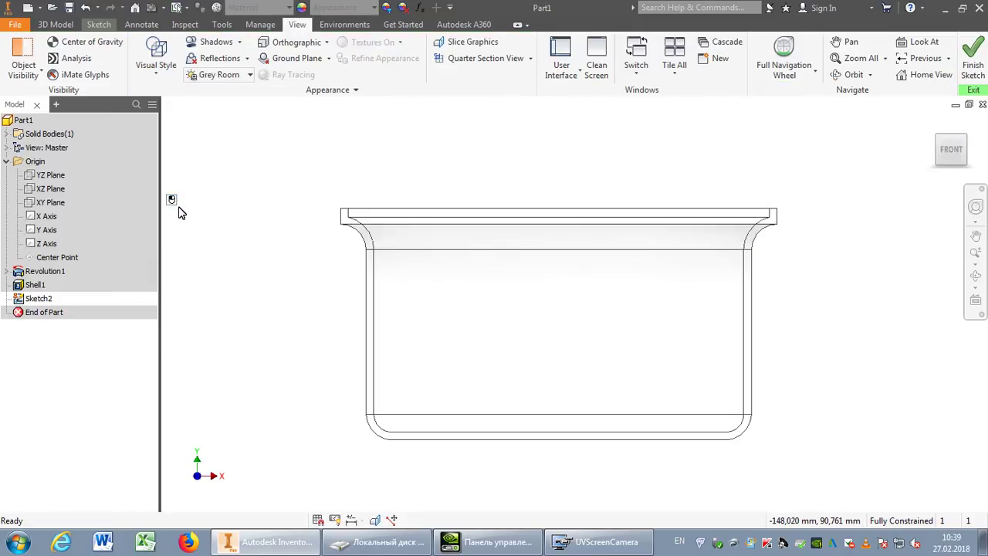
scroll(750, 202, up, 3)
scroll(700, 209, down, 4)
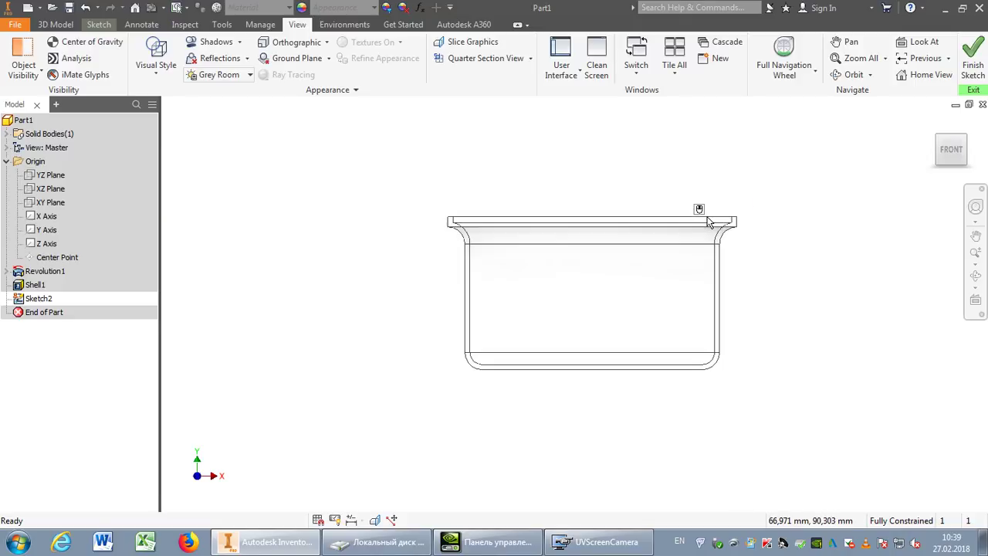
scroll(653, 197, up, 4)
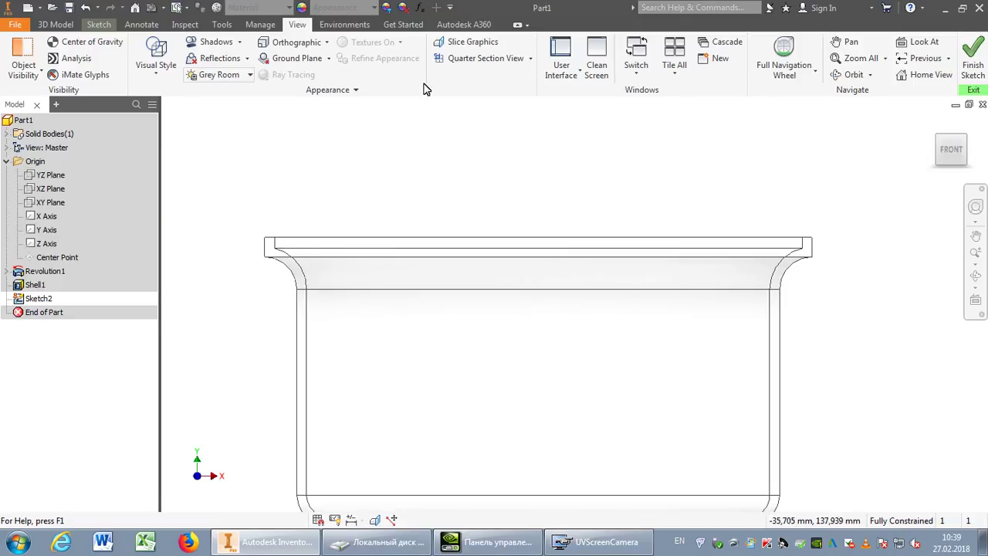
Project the YZ plane and the rim's two short vertical edges, inner and outer, into the sketch
click(99, 25)
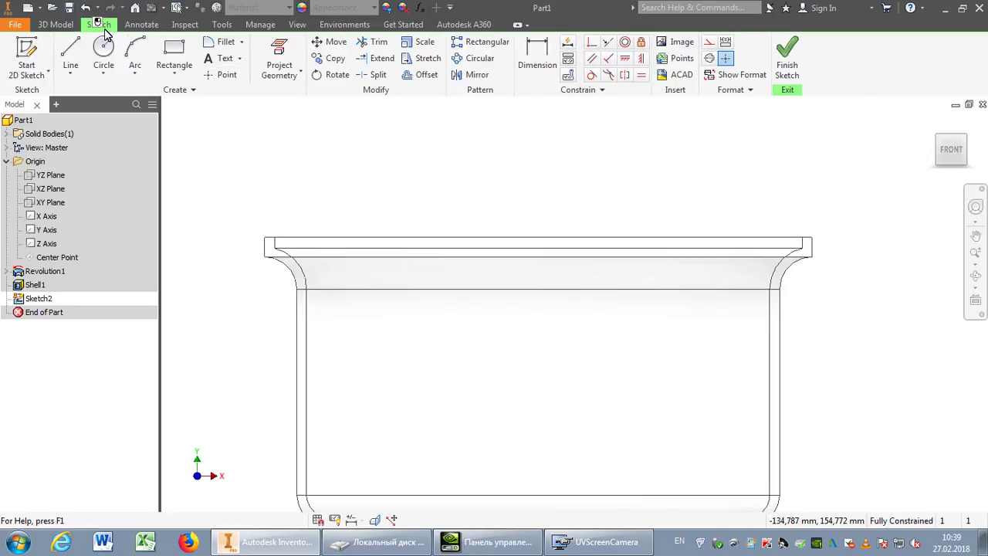
click(282, 51)
click(48, 175)
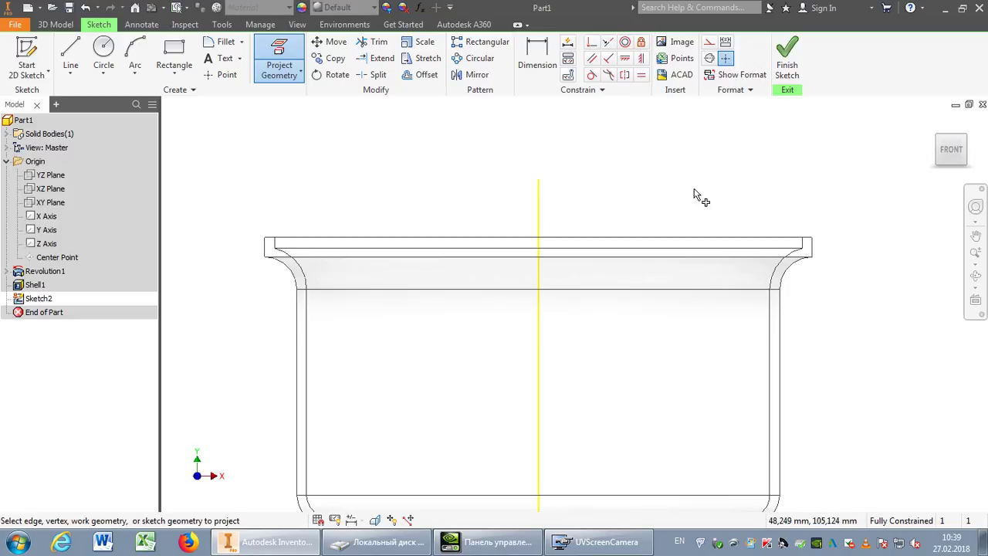
scroll(657, 199, down, 1)
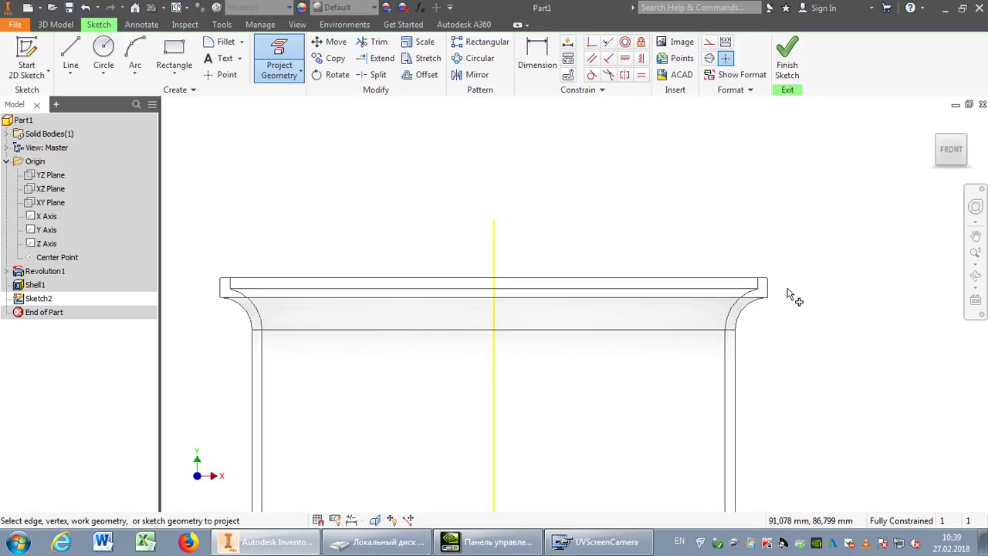
scroll(776, 292, down, 3)
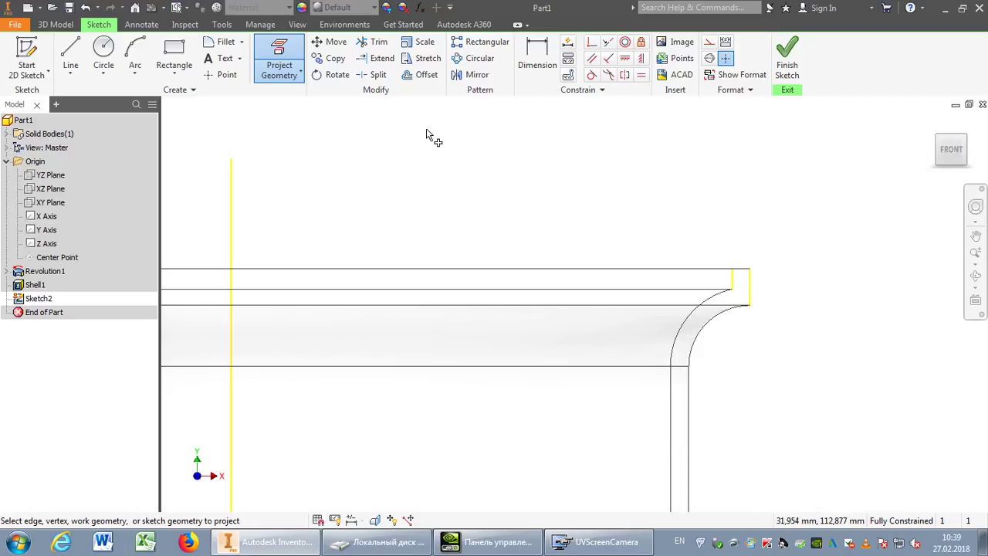
Draw a horizontal line from the inner rim edge's lower end to the projected YZ line, and a short line across the rim's top
click(72, 50)
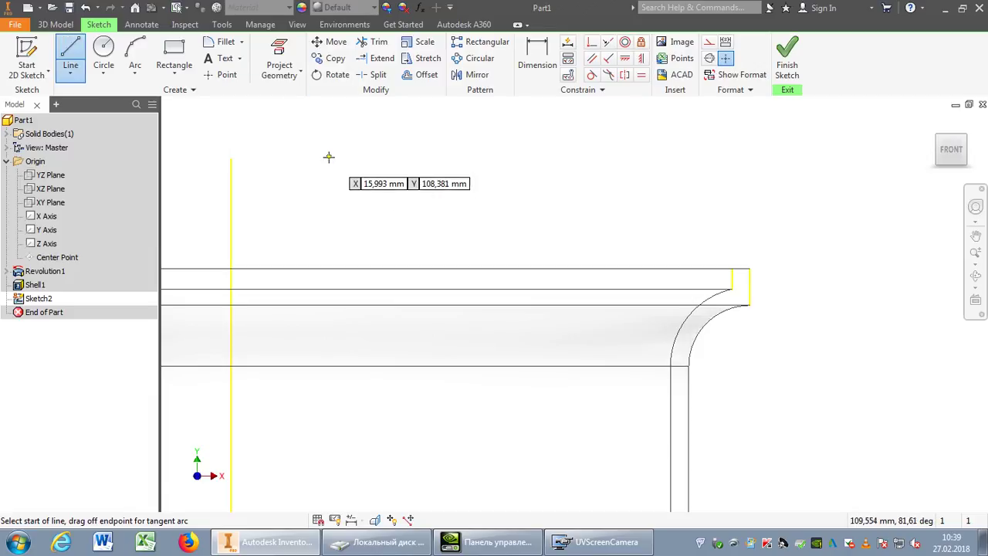
click(730, 288)
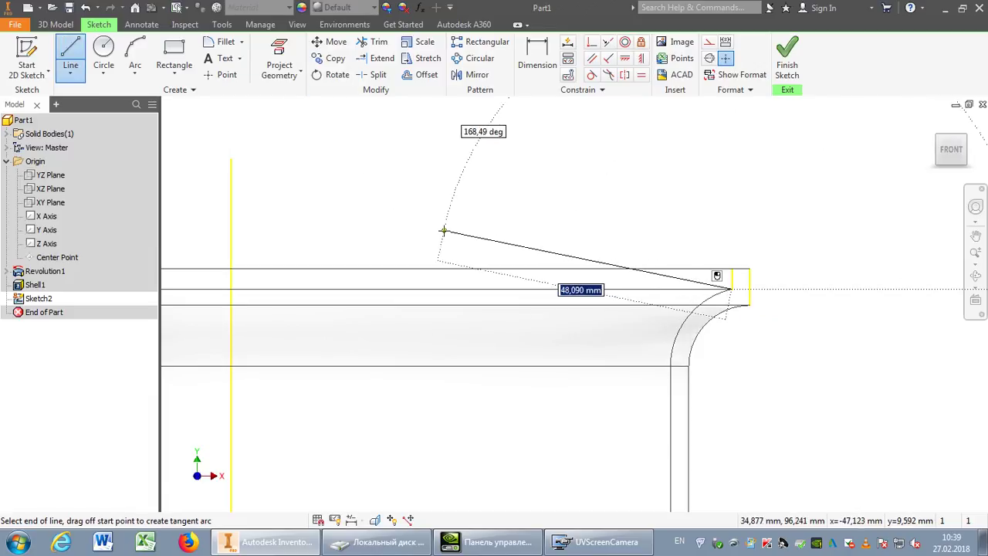
double_click(231, 289)
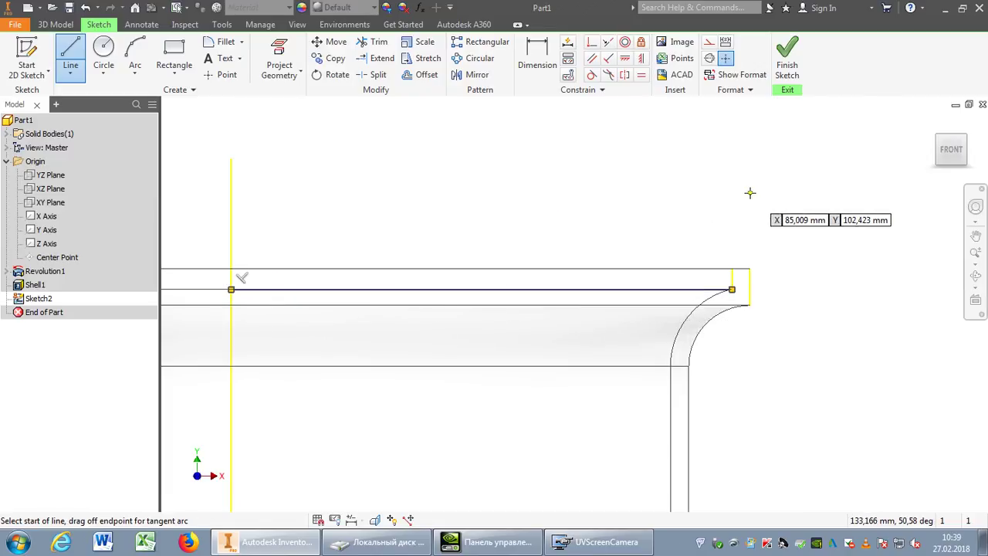
click(732, 269)
double_click(749, 269)
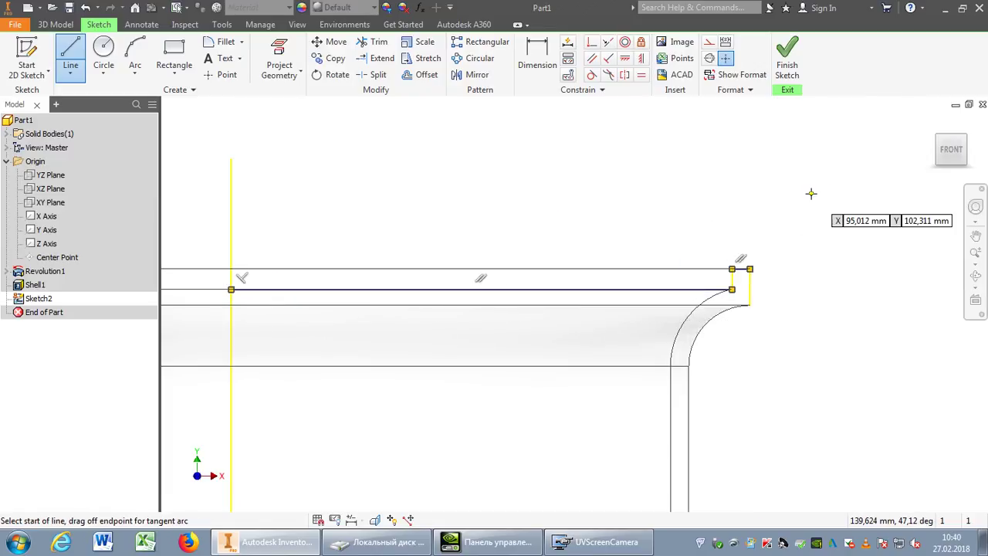
Draw a short vertical line up from the rim's outer top corner and make it equal to the short line across the rim
click(749, 269)
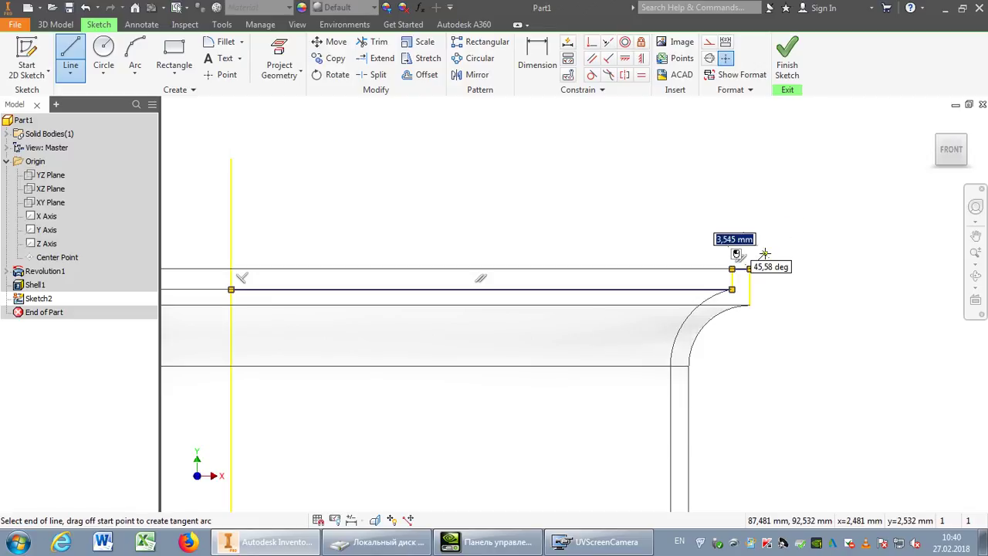
click(750, 238)
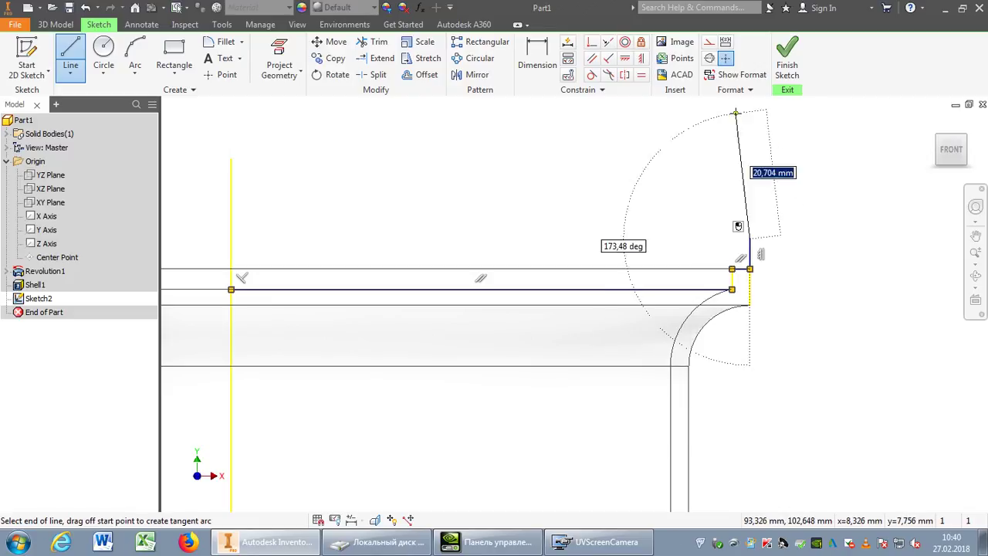
click(641, 74)
click(751, 257)
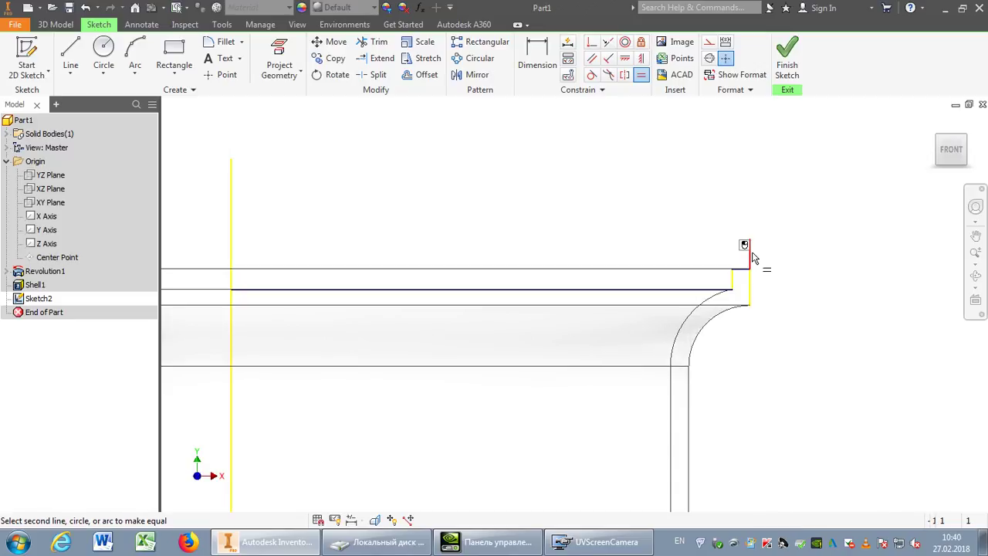
click(739, 271)
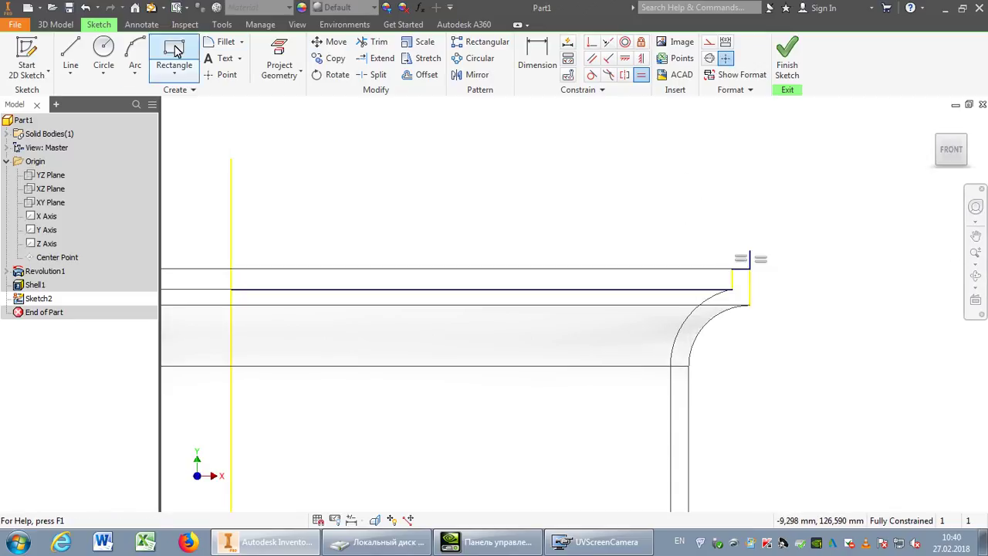
Draw a shallow upward-bulging arc from the short vertical line's upper end to the projected YZ line
click(136, 52)
click(749, 250)
click(232, 184)
click(266, 180)
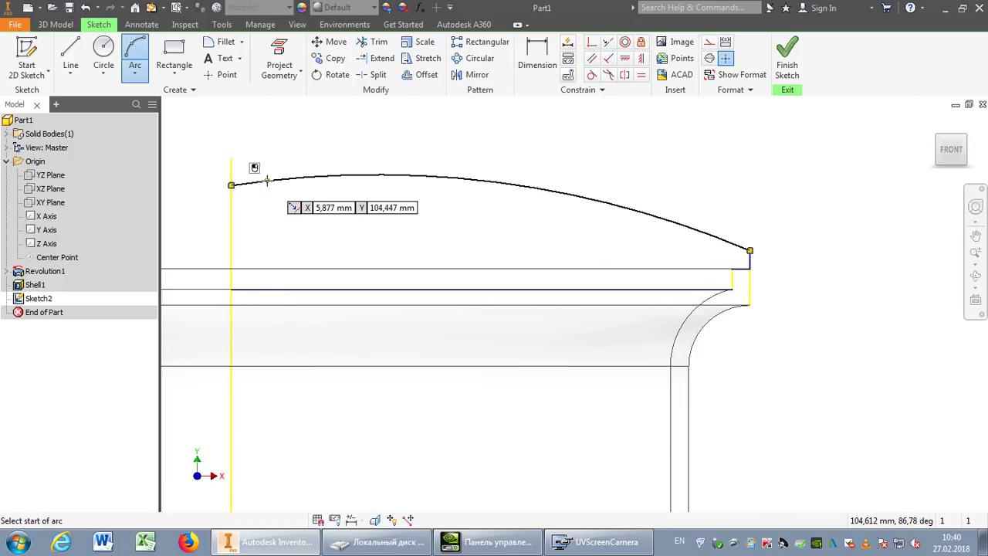
middle_drag(337, 234, 426, 256)
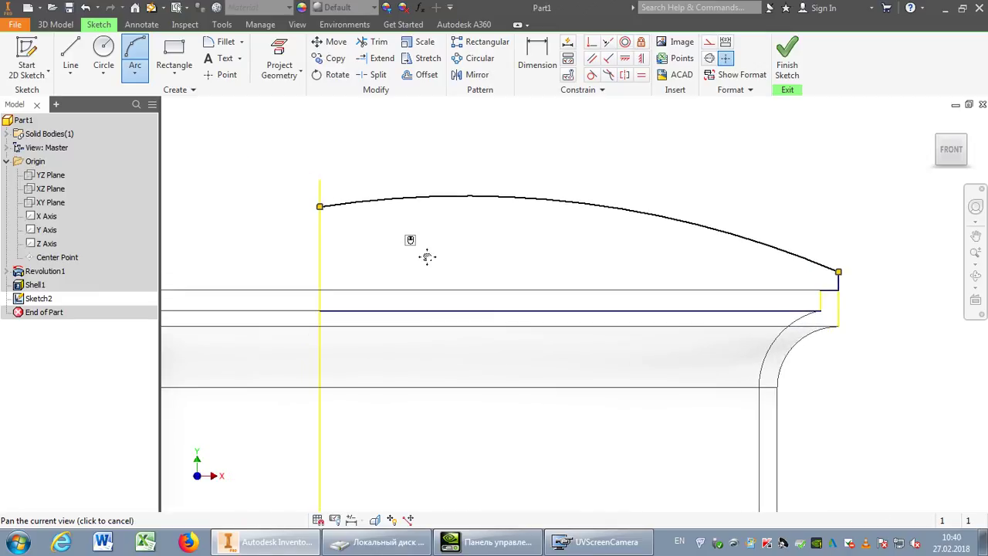
key(Escape)
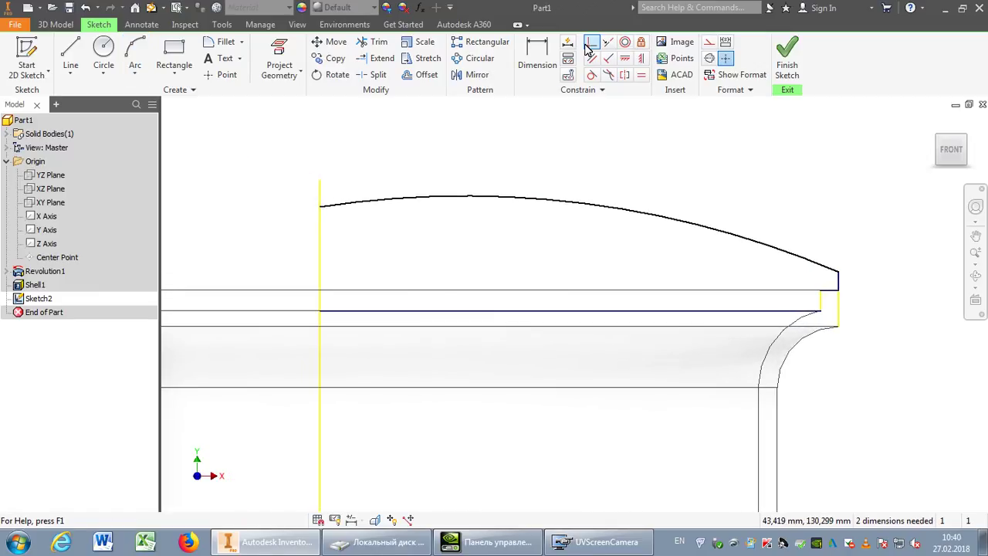
Draw a horizontal construction line outward from the arc's end on the projected YZ line, away from the arc
click(71, 51)
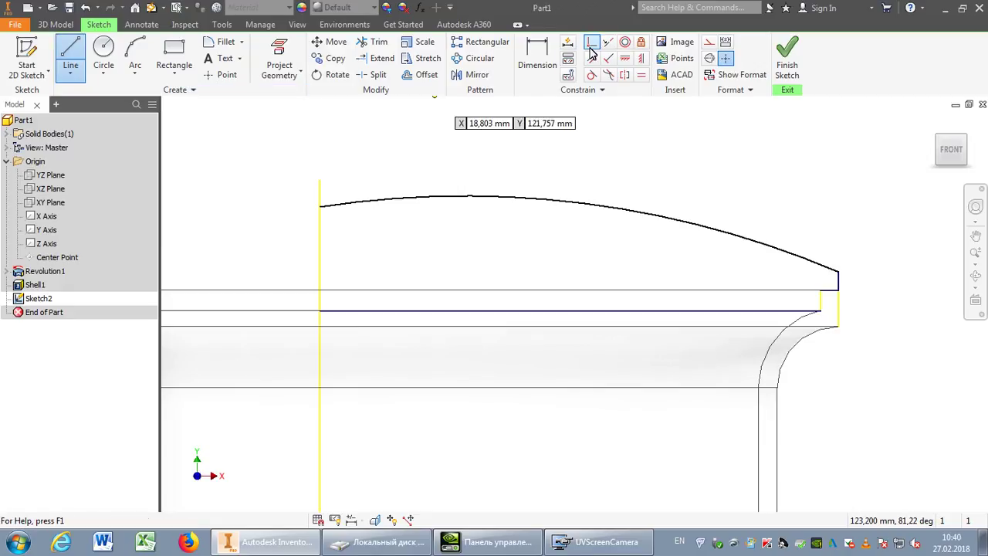
click(709, 42)
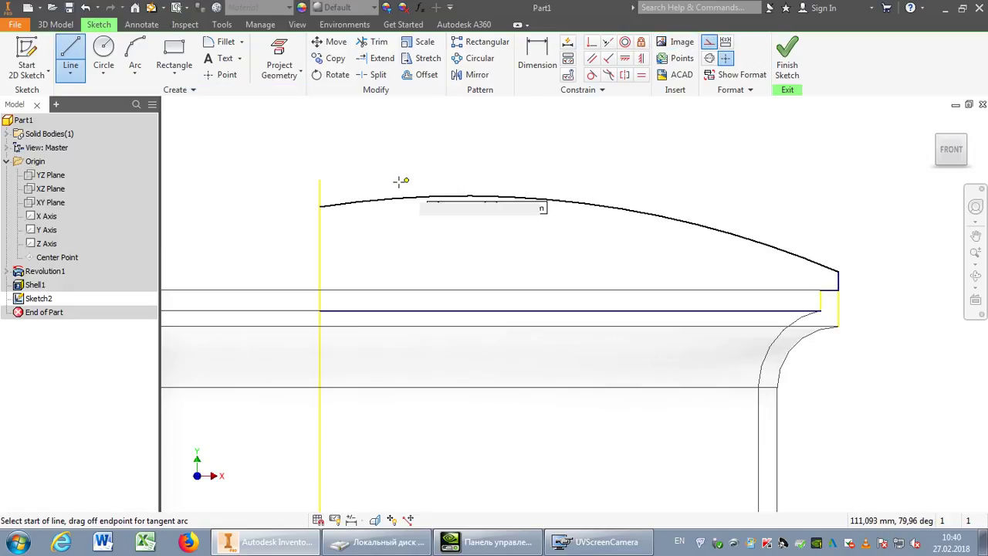
click(320, 206)
click(249, 206)
key(Escape)
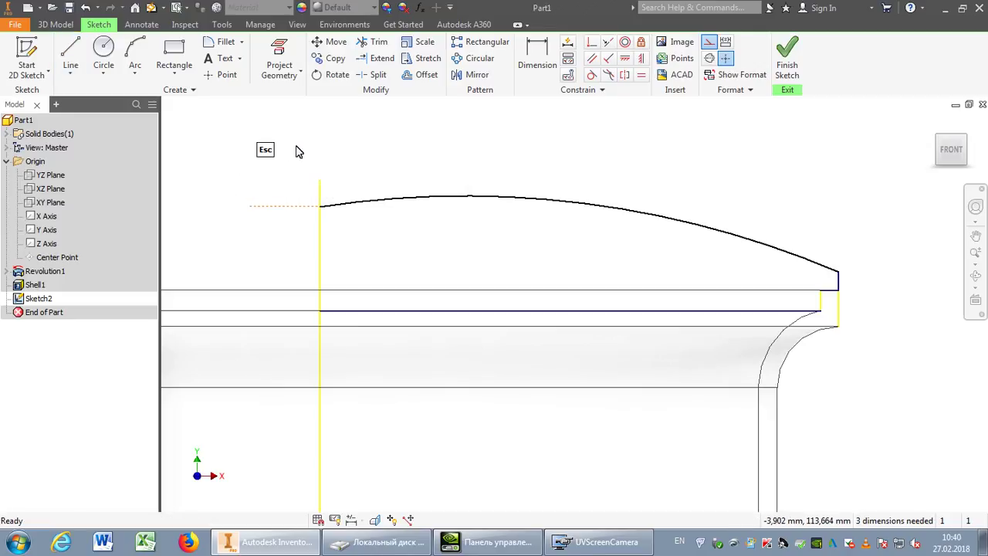
Apply a tangent constraint between the construction line and the arc
click(592, 75)
click(304, 210)
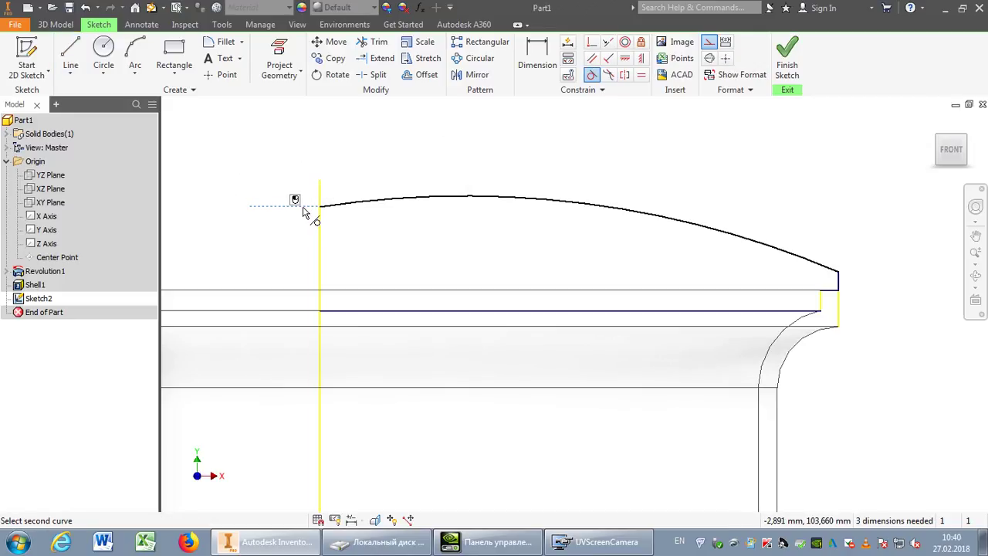
click(357, 202)
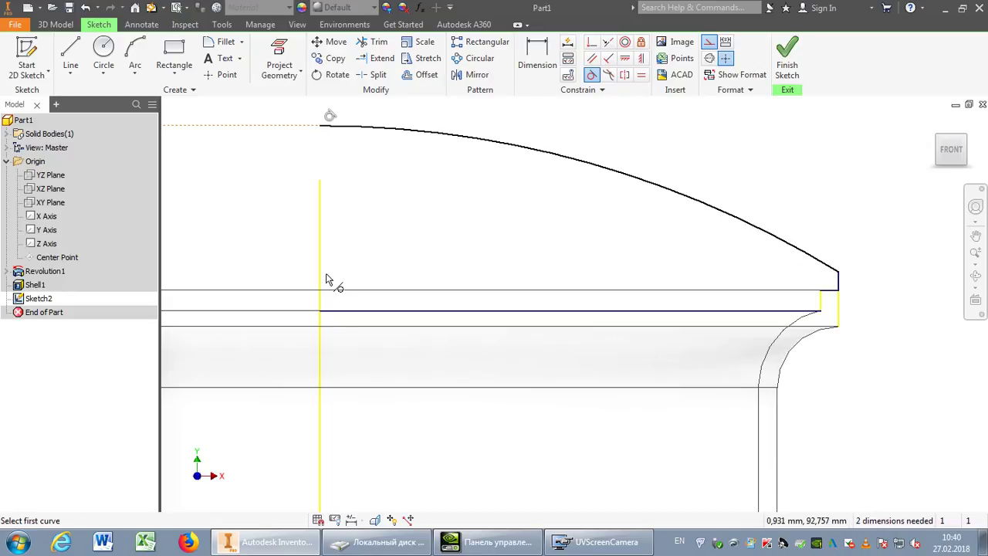
Dimension the height from the short line across the rim to the construction line as 14 mm
scroll(443, 199, down, 2)
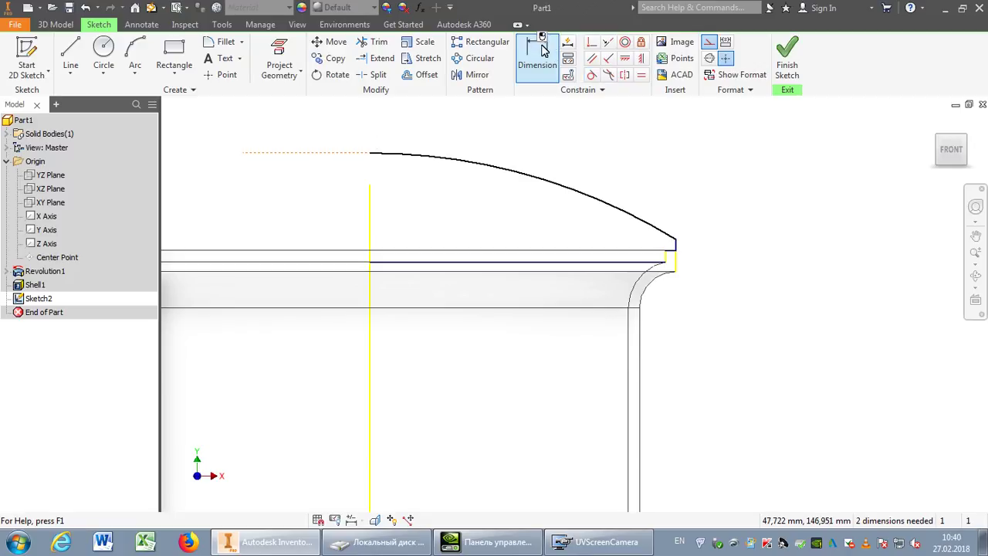
click(548, 80)
click(347, 152)
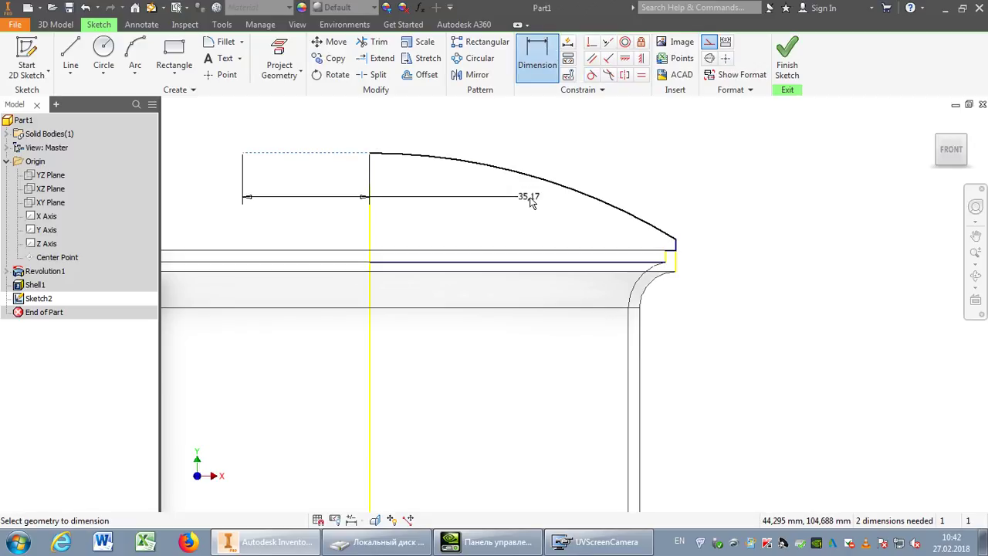
key(Escape)
click(670, 255)
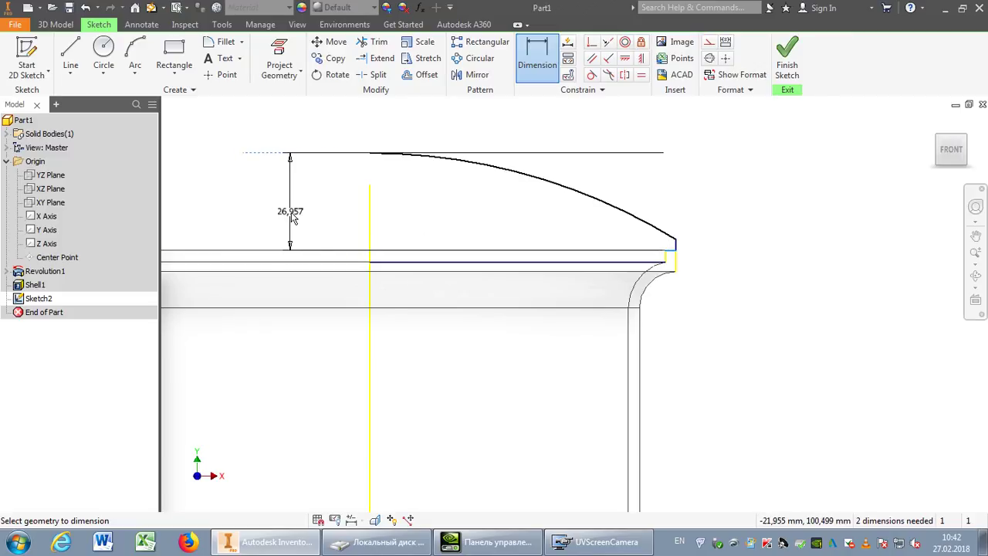
click(292, 219)
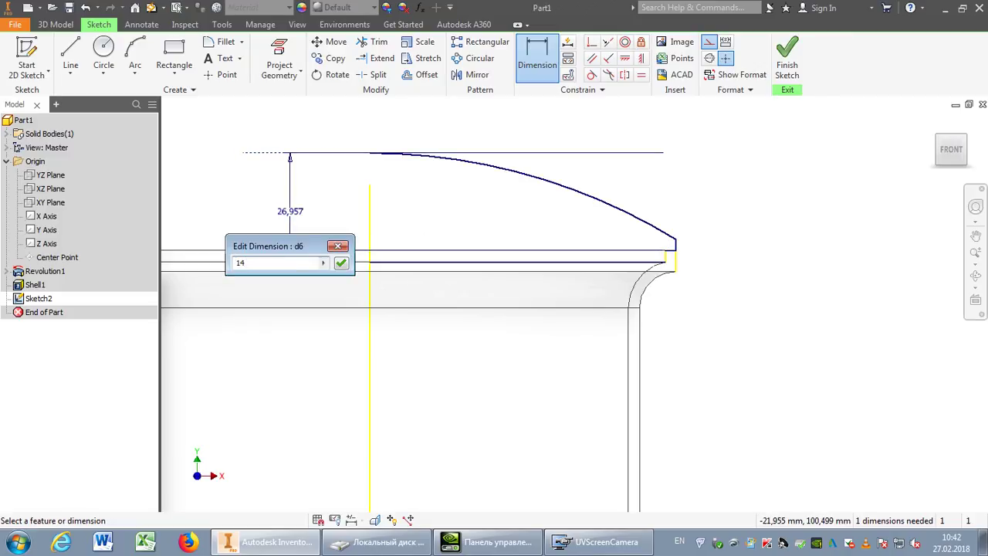
click(341, 264)
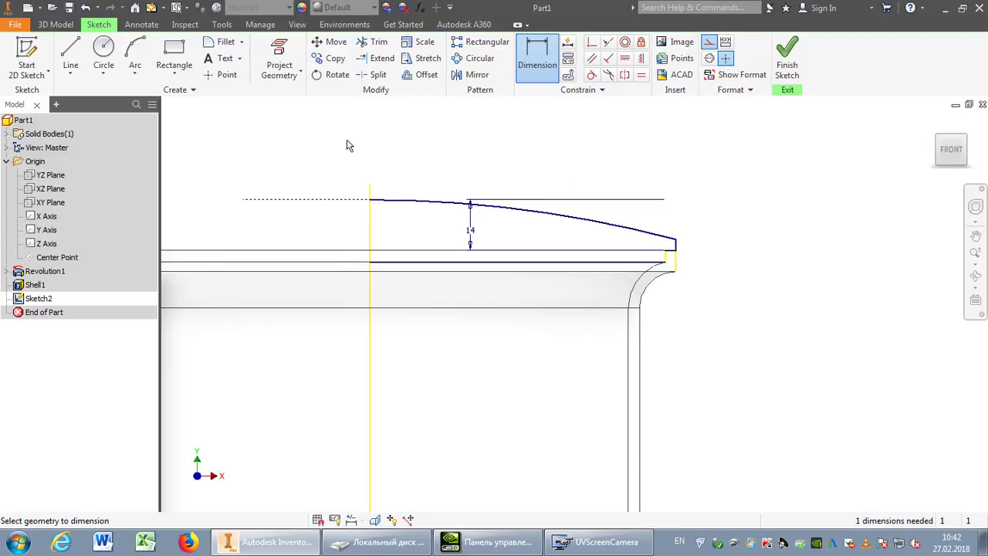
Draw a small upward-bulging three-point arc above the dome near the axis and make it normal rather than construction geometry
click(137, 51)
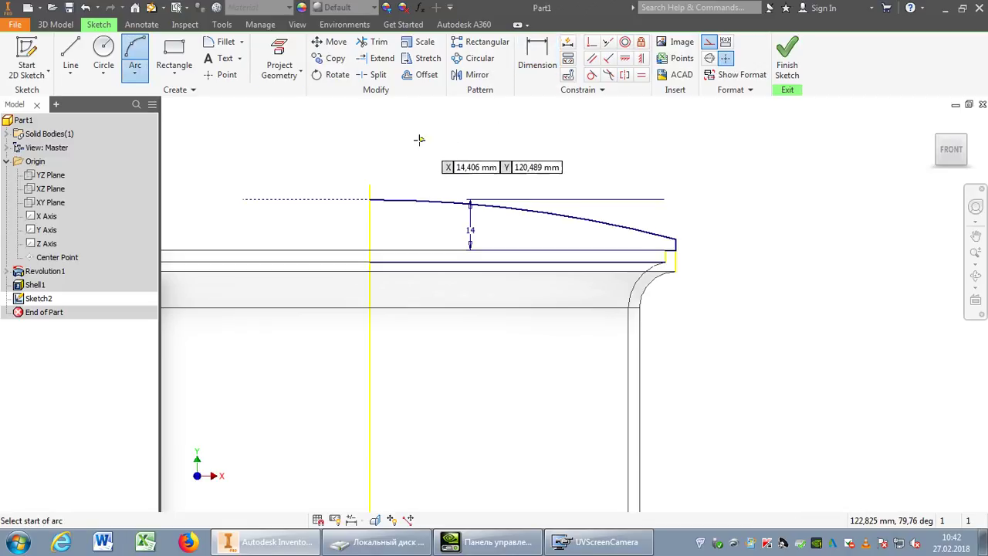
click(383, 144)
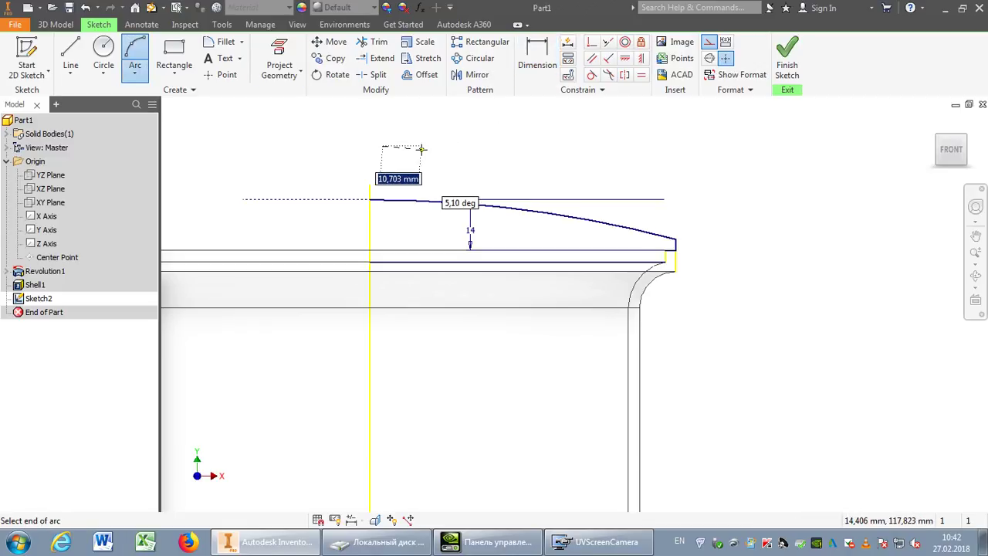
click(409, 148)
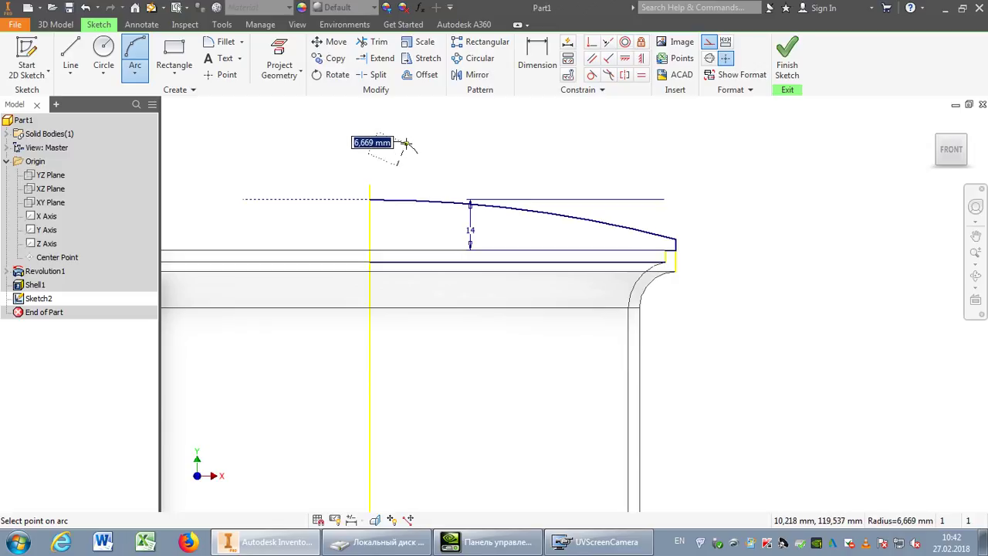
click(401, 146)
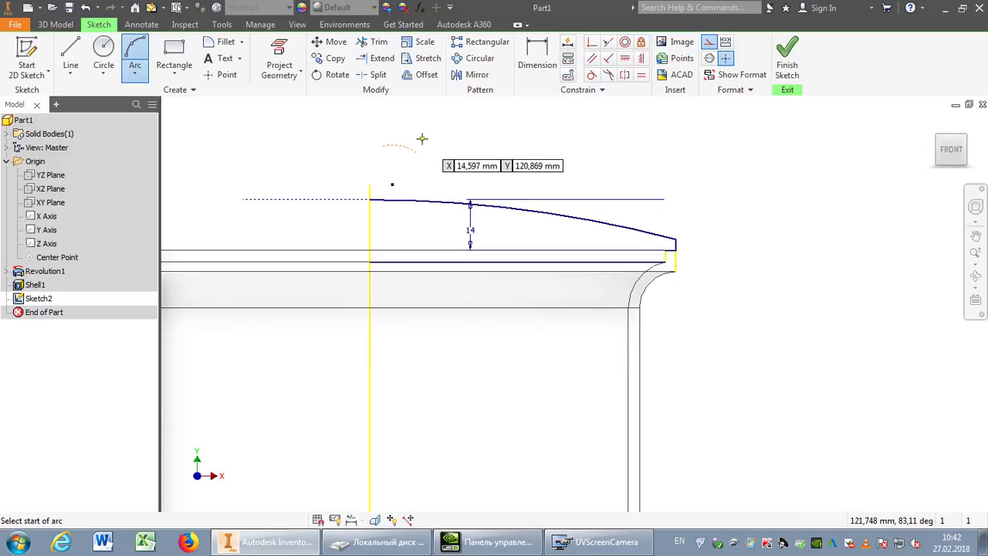
scroll(419, 139, down, 3)
key(Escape)
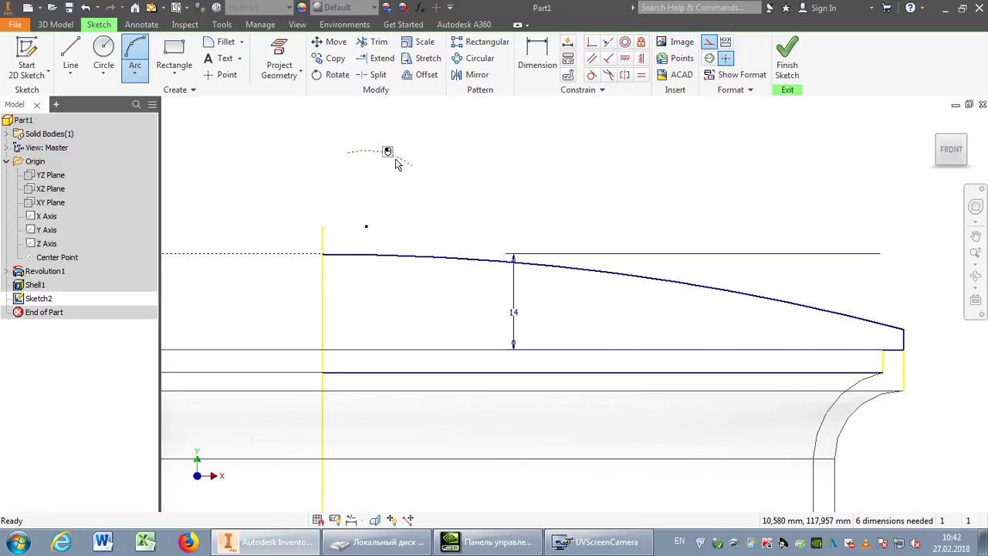
click(711, 43)
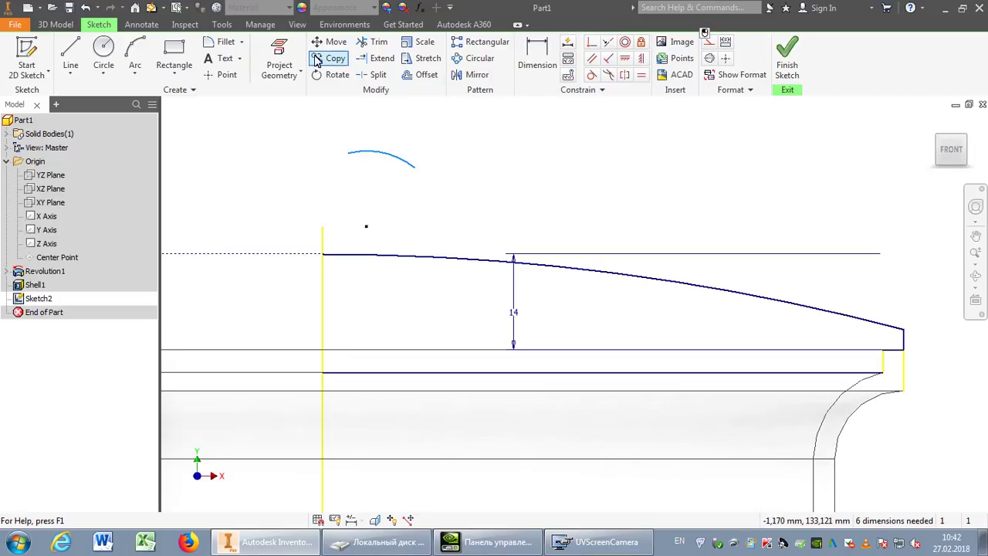
Draw a second arc of about 2.9 mm radius from the first arc's lower end, bulging away from the axis, as normal geometry
click(136, 53)
click(414, 166)
click(407, 203)
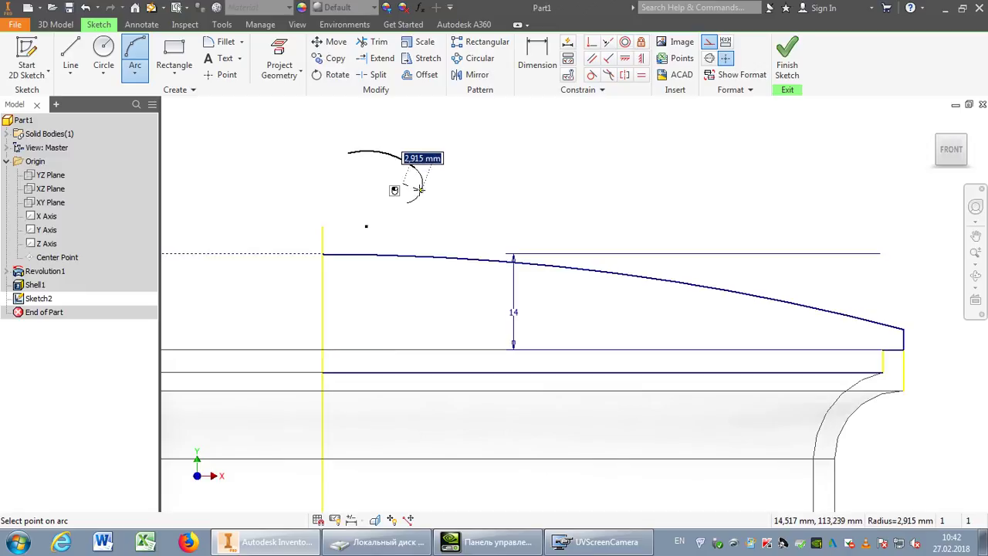
click(420, 190)
key(Escape)
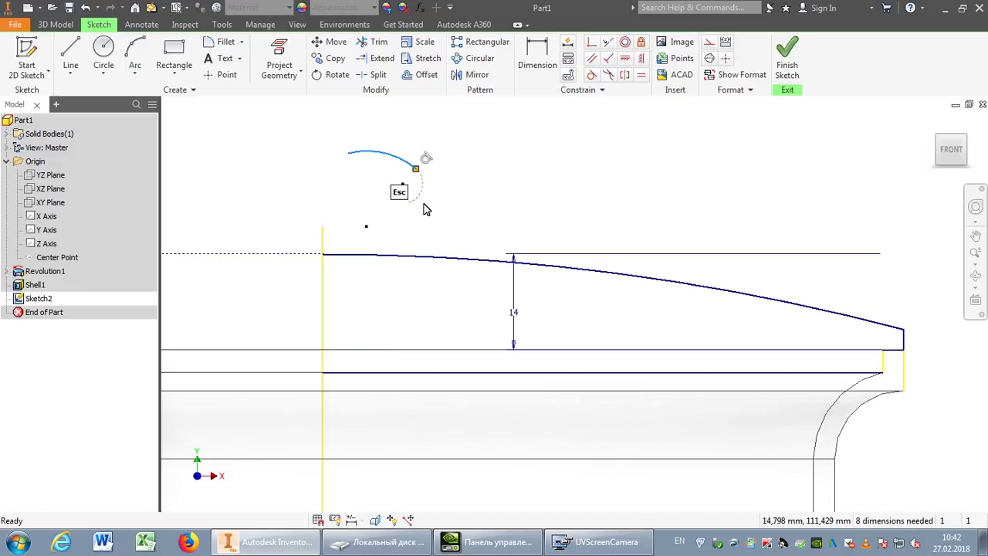
key(Escape)
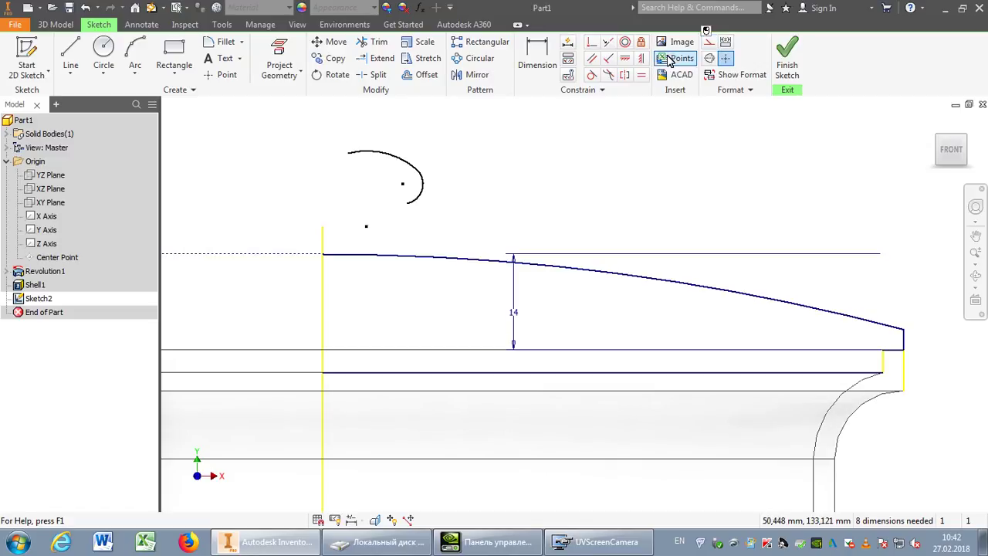
Draw a third arc from the second arc's lower end down to the dome arc, bulging toward the axis
click(134, 52)
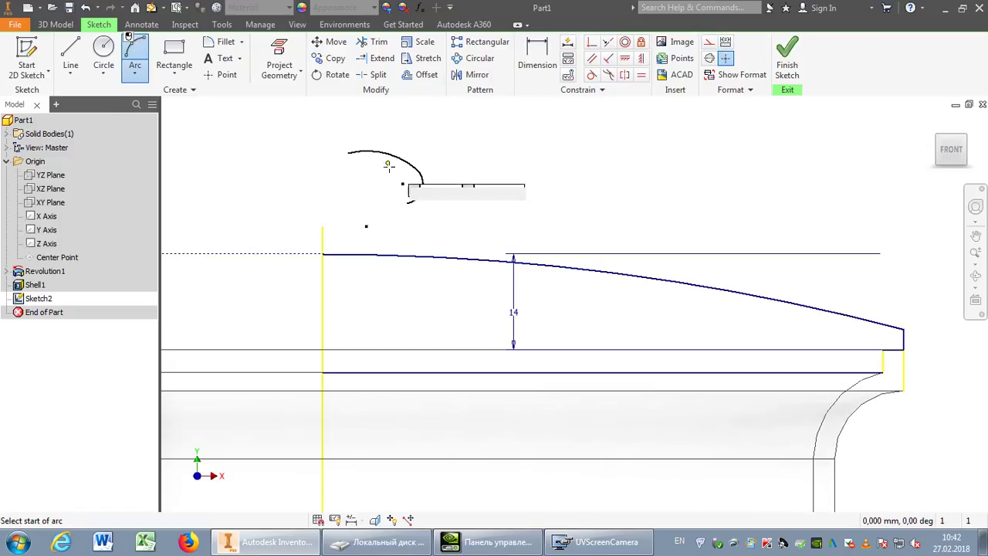
click(406, 201)
click(390, 254)
click(381, 230)
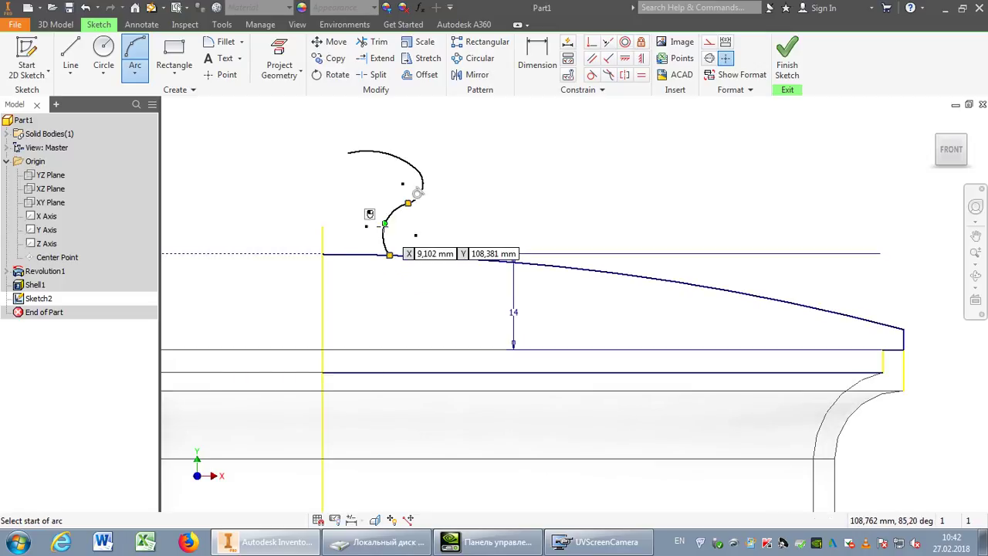
key(Escape)
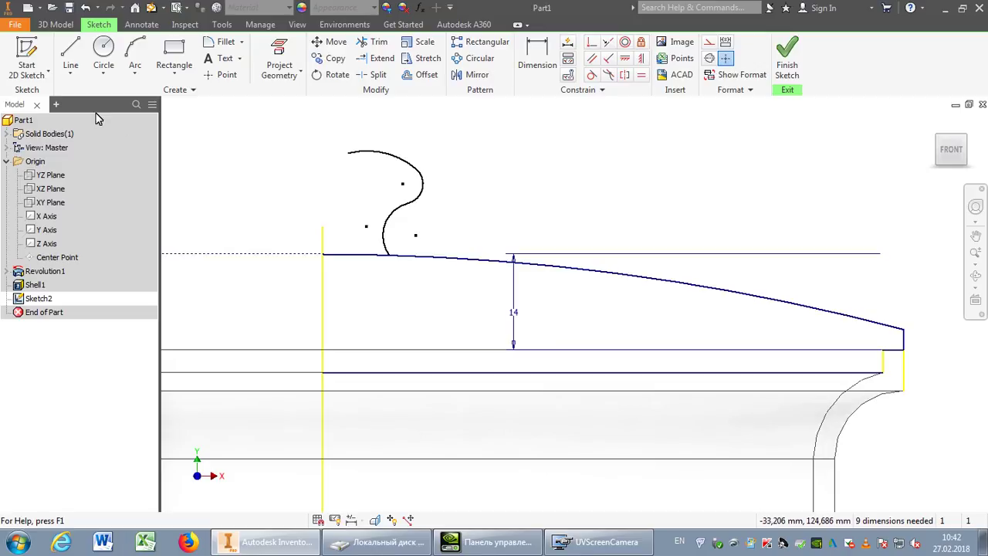
Draw a short horizontal line on the opposite side of the axis, level with the knob arcs' top, and make it construction geometry
click(74, 53)
click(294, 155)
click(222, 156)
key(Escape)
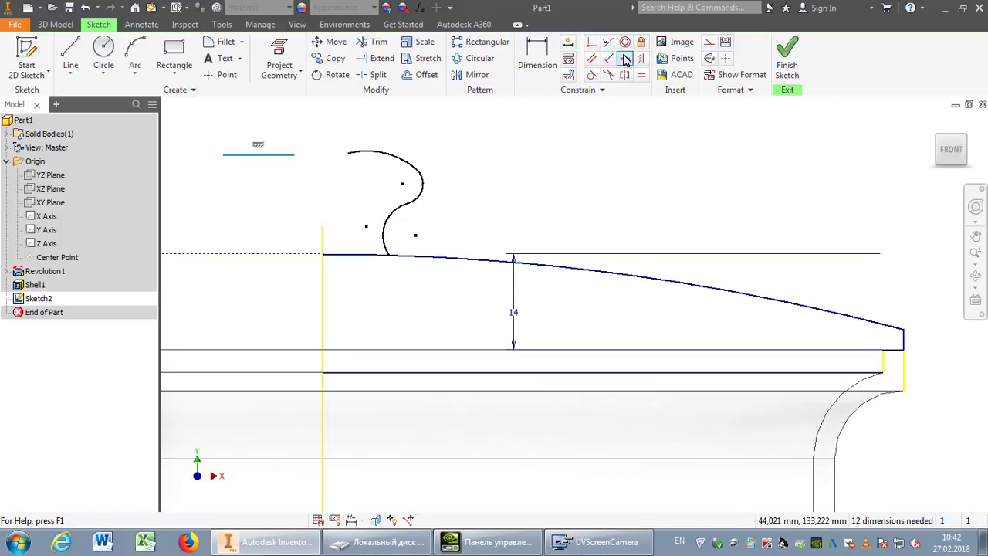
click(701, 43)
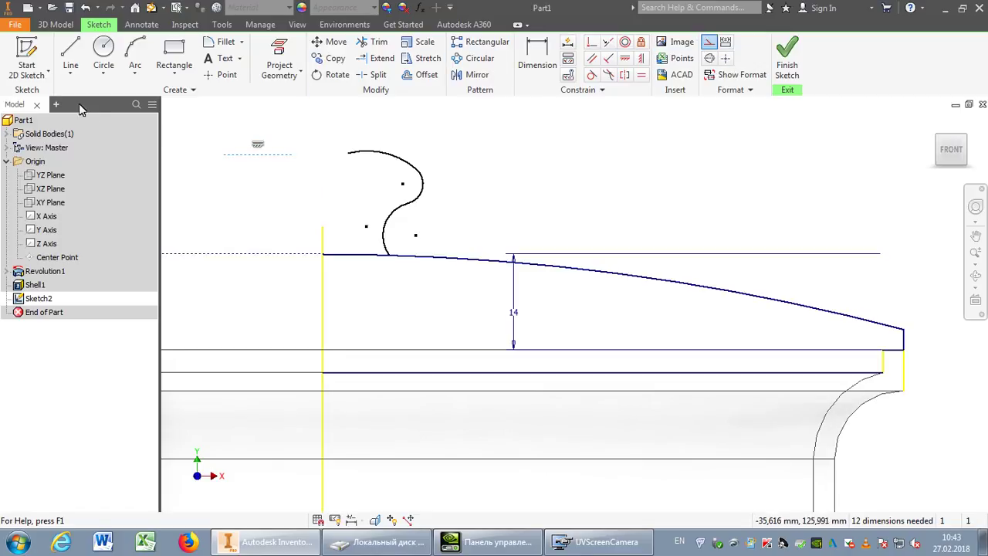
Apply coincident constraints to put the construction line's near end on the axis and join the top arc's free end to it
click(596, 41)
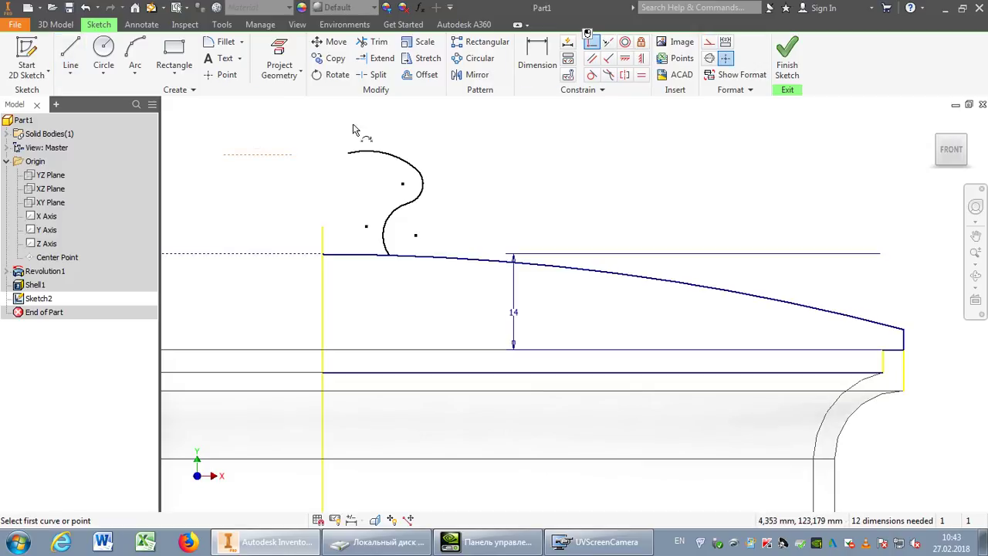
click(294, 156)
click(326, 247)
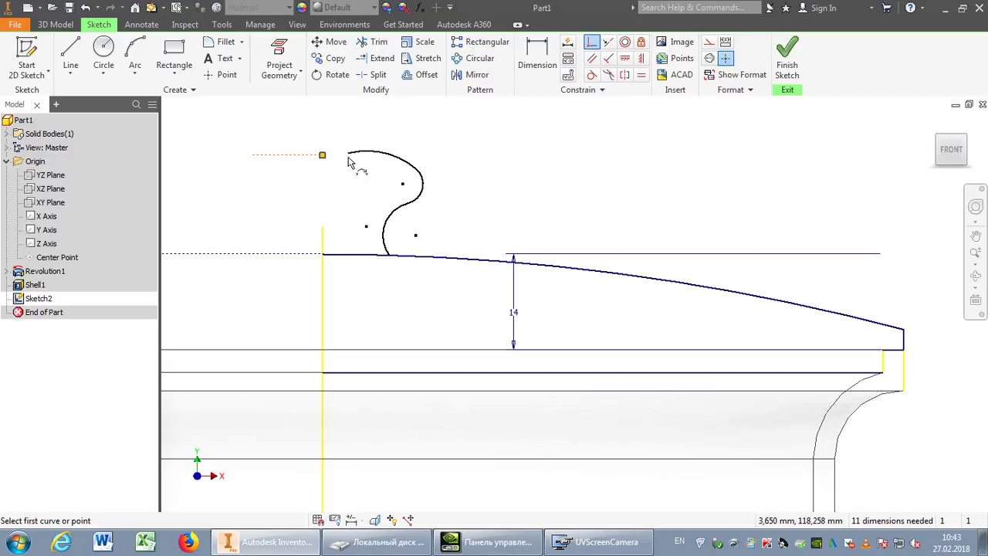
click(323, 158)
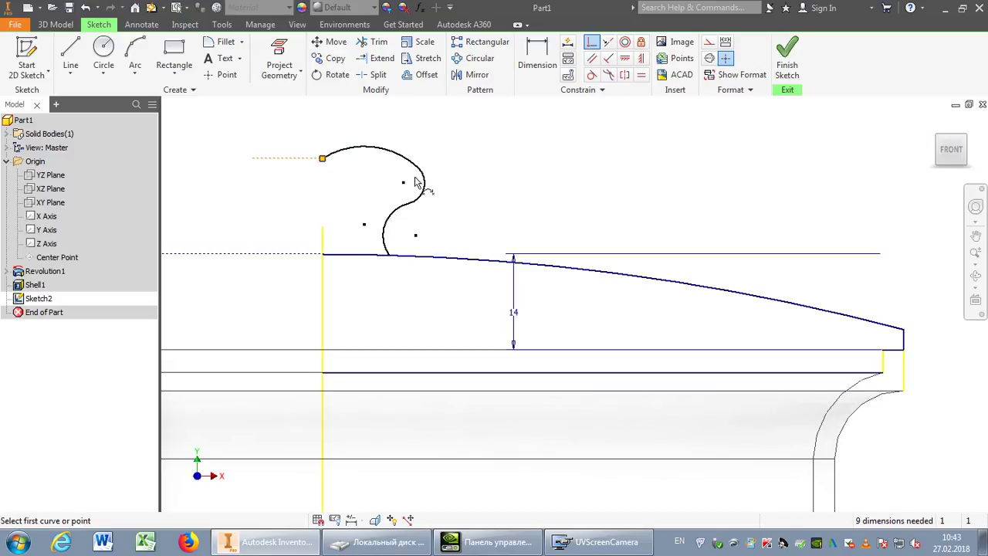
Make the knob's top arc tangent to the short horizontal construction line
click(592, 75)
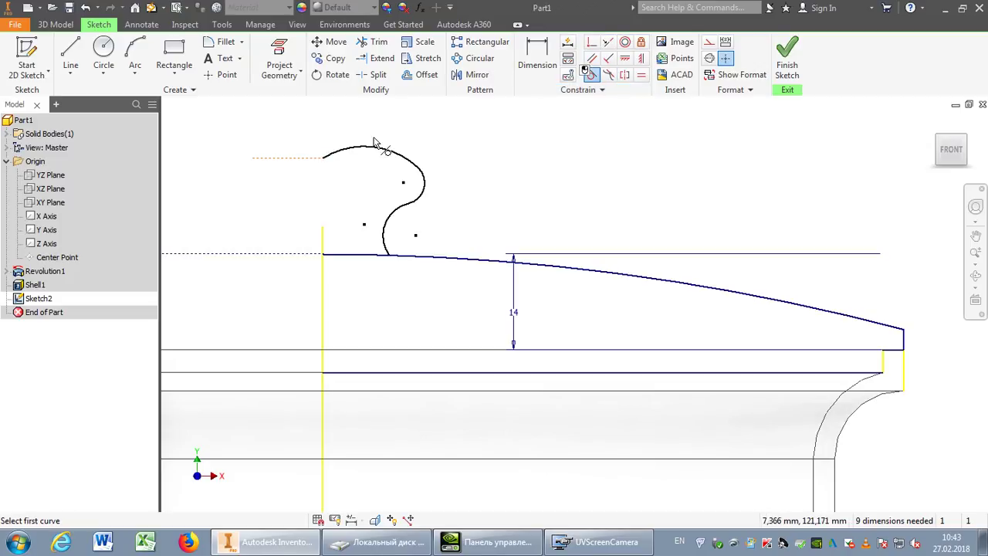
click(340, 152)
click(295, 159)
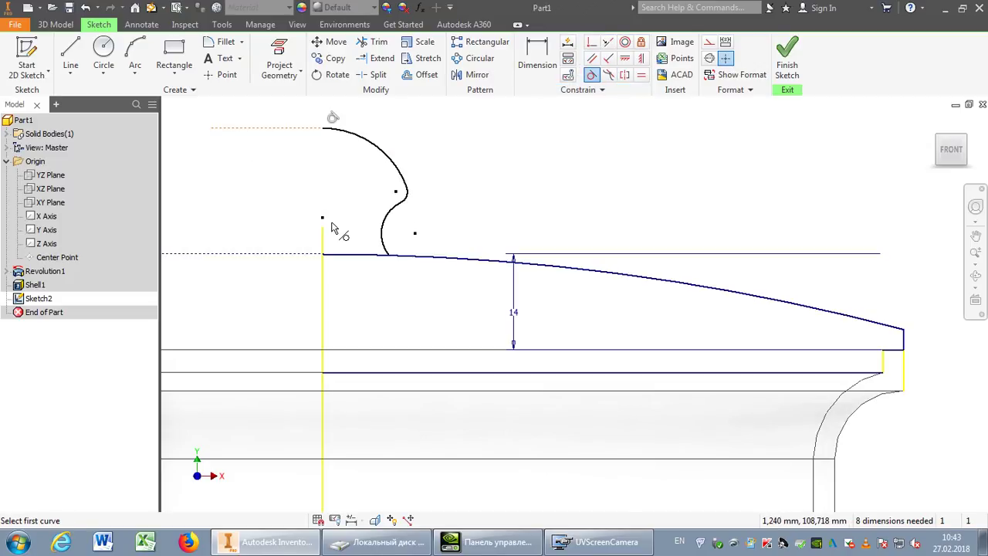
Draw a vertical line along the axis from the knob's top point to the inner end of the lid's lowest horizontal line
scroll(328, 212, up, 1)
scroll(348, 204, down, 2)
middle_drag(348, 203, 389, 227)
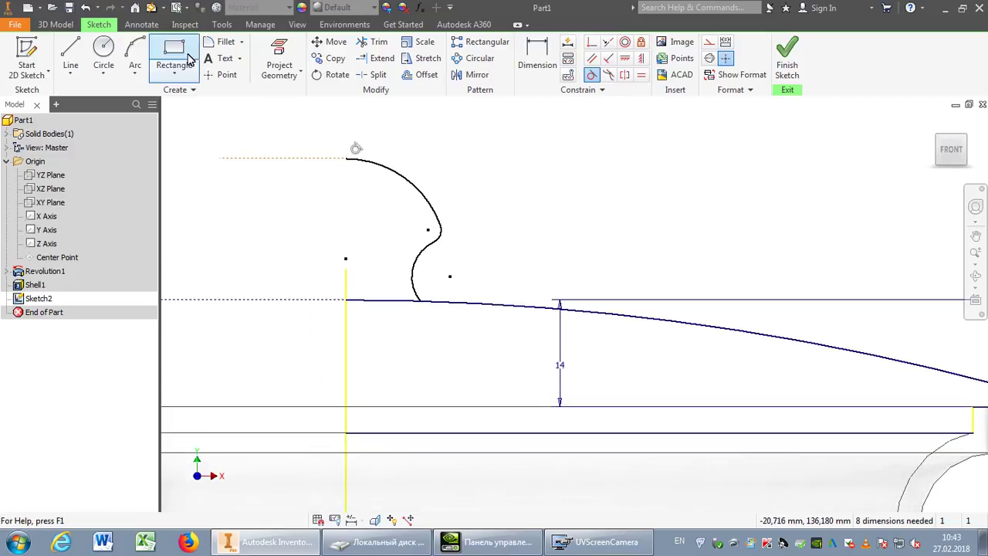
click(70, 58)
click(345, 159)
double_click(345, 432)
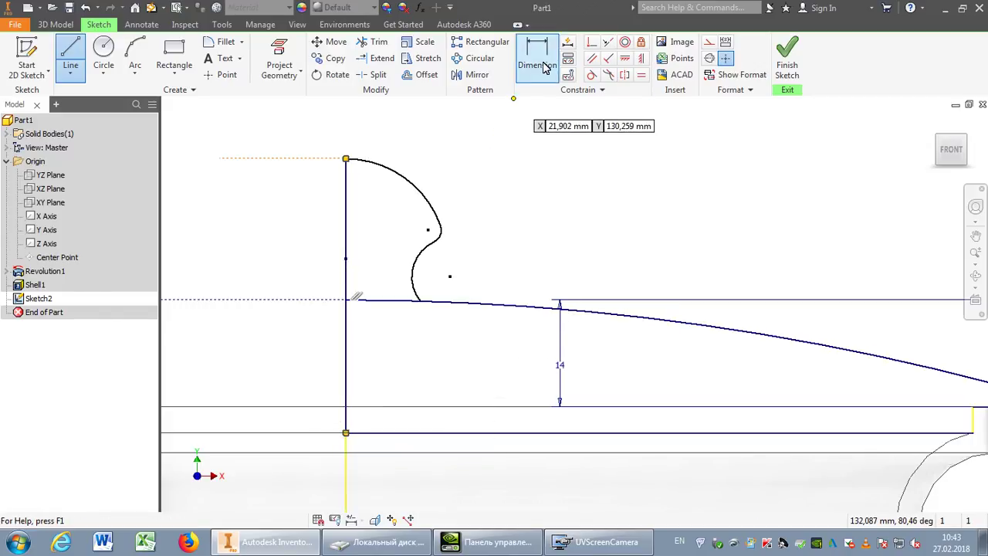
Apply a tangent constraint between the knob's lowest arc and the lid's dome arc
scroll(462, 232, up, 2)
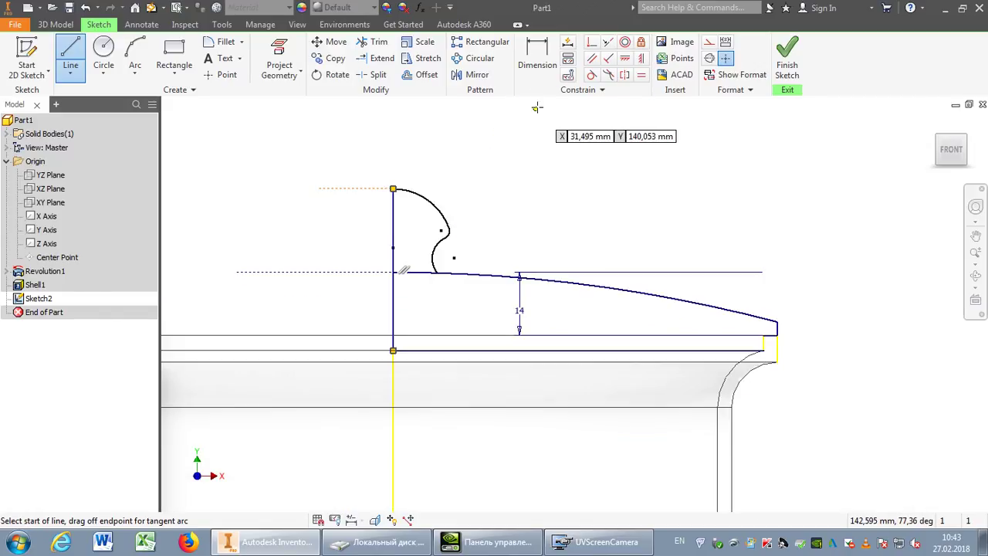
click(593, 74)
click(434, 266)
click(448, 276)
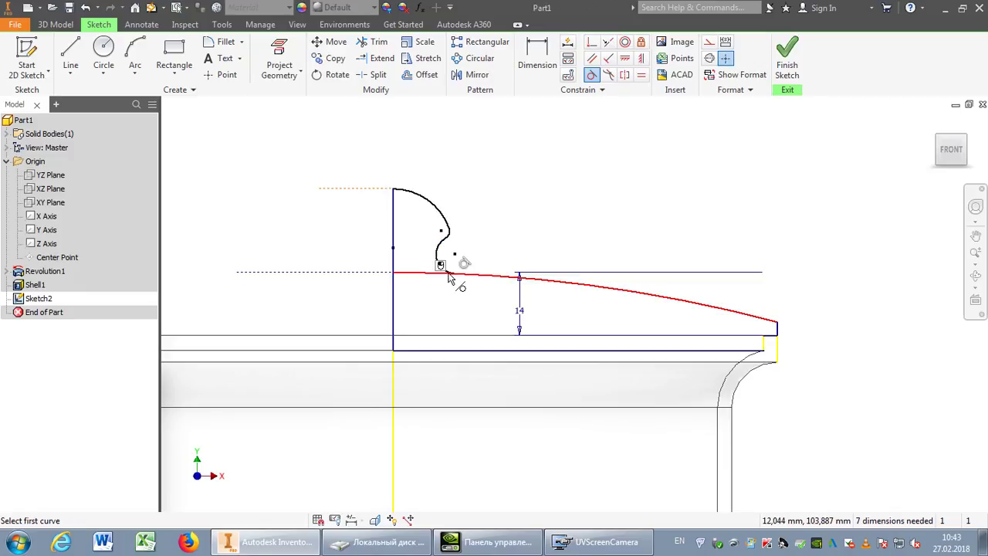
Dimension the horizontal distance from the axis line to the small middle arc's centre as 12 mm
scroll(442, 280, down, 4)
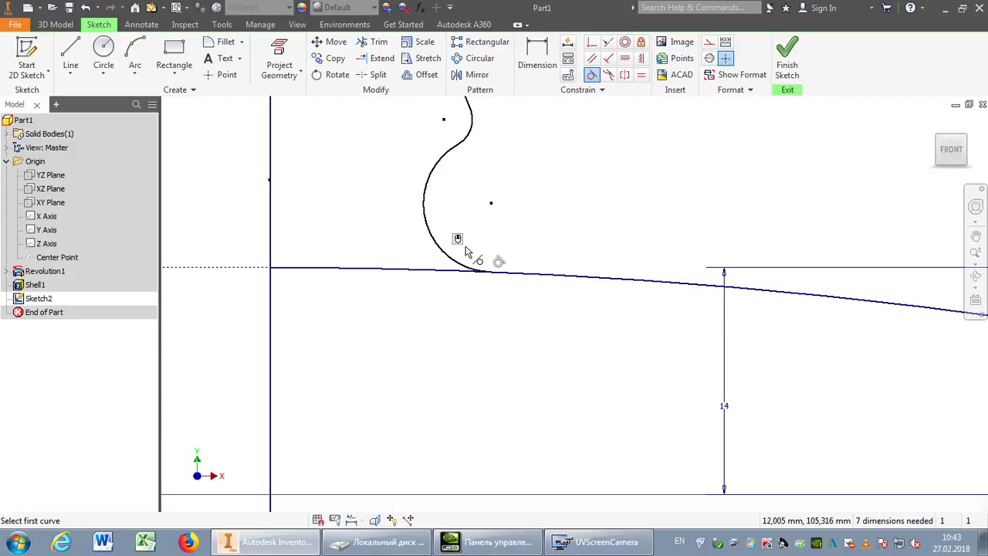
scroll(465, 251, up, 2)
middle_drag(520, 207, 462, 305)
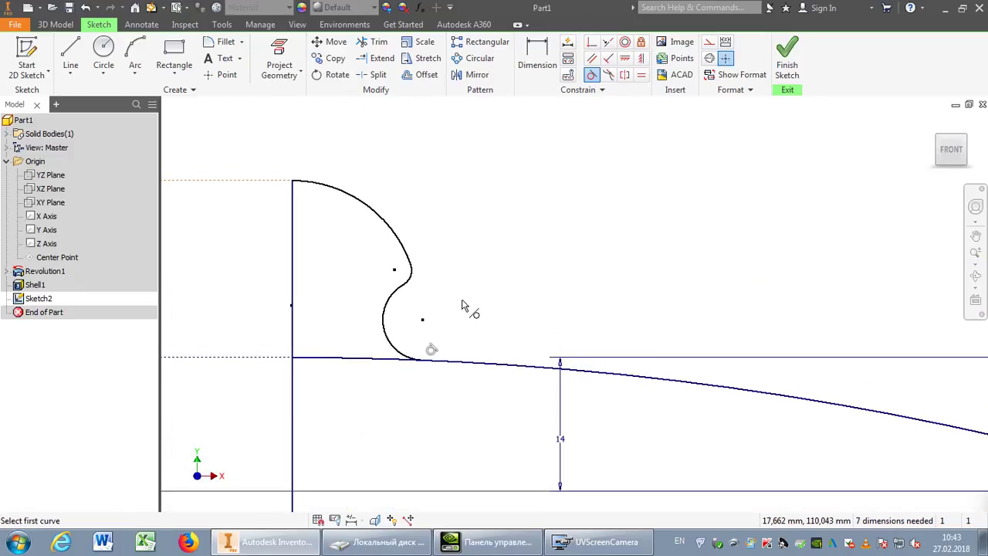
key(d)
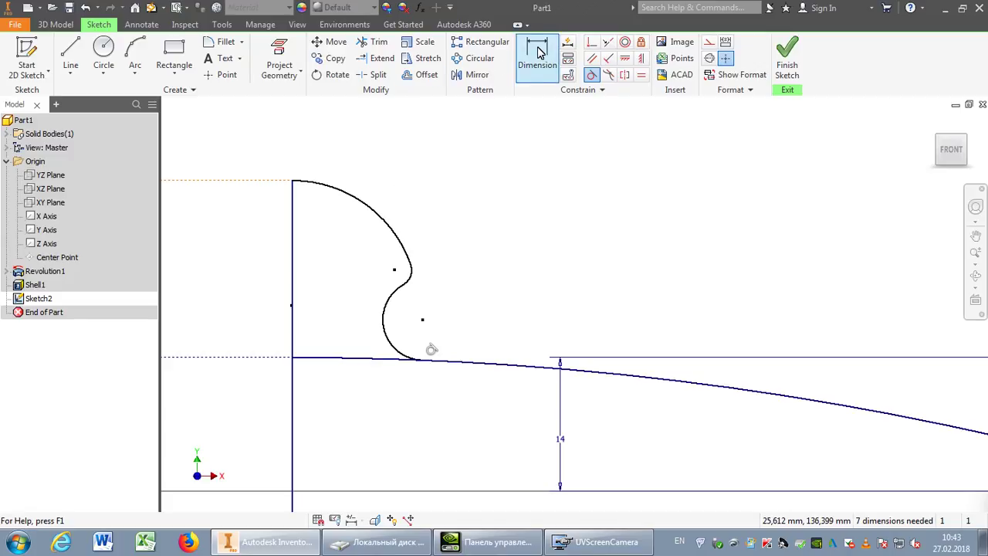
click(394, 270)
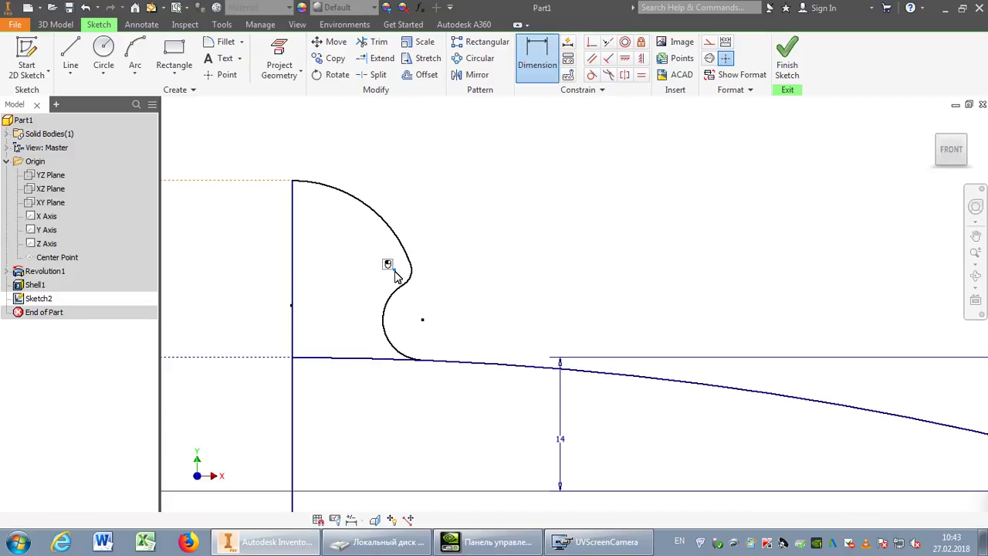
click(292, 225)
click(342, 149)
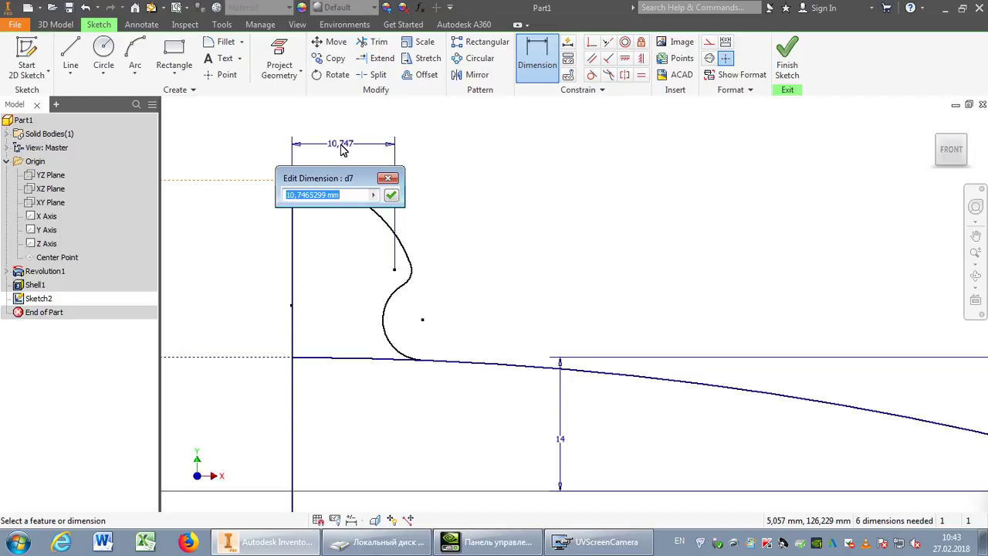
key(Return)
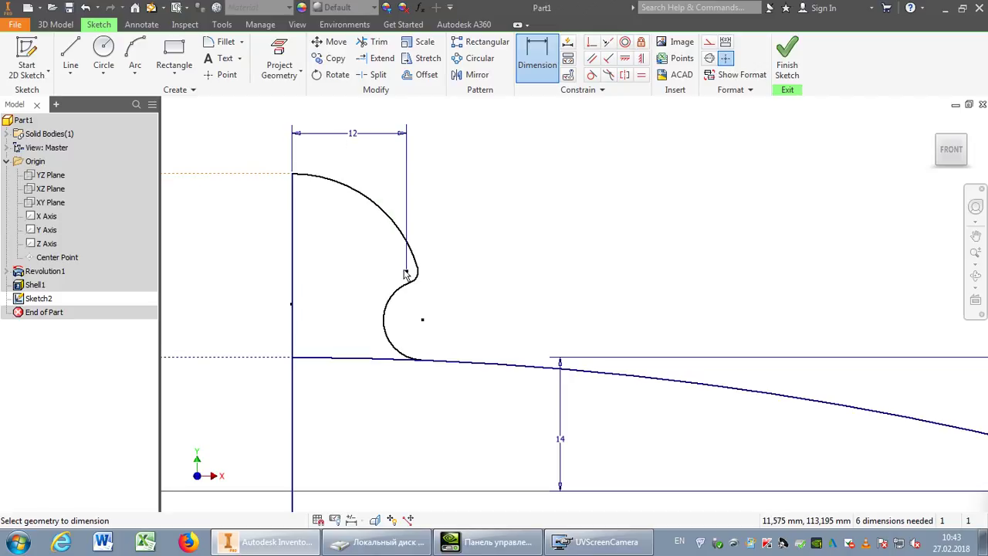
Place a vertical dimension between the knob's top construction line and the small middle arc's centre
click(258, 179)
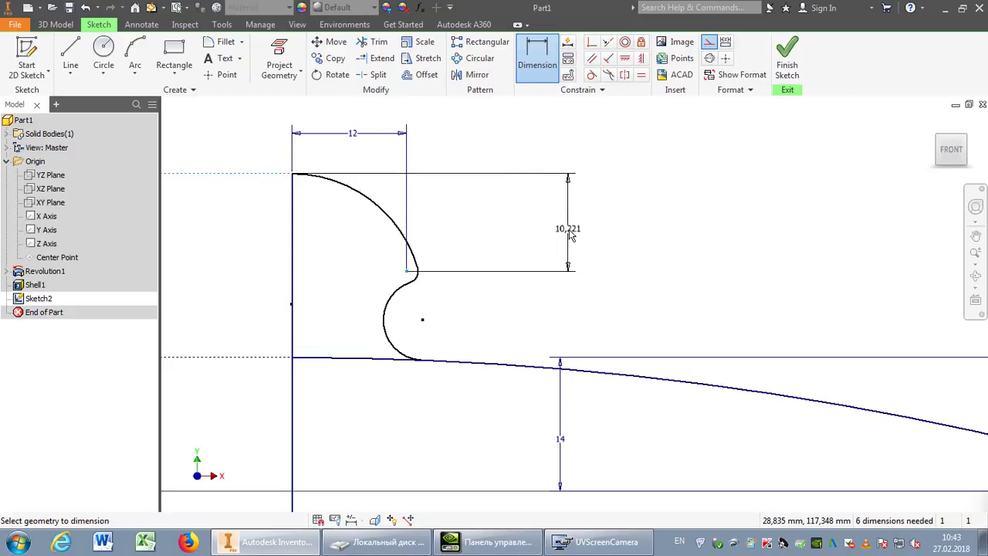
click(570, 236)
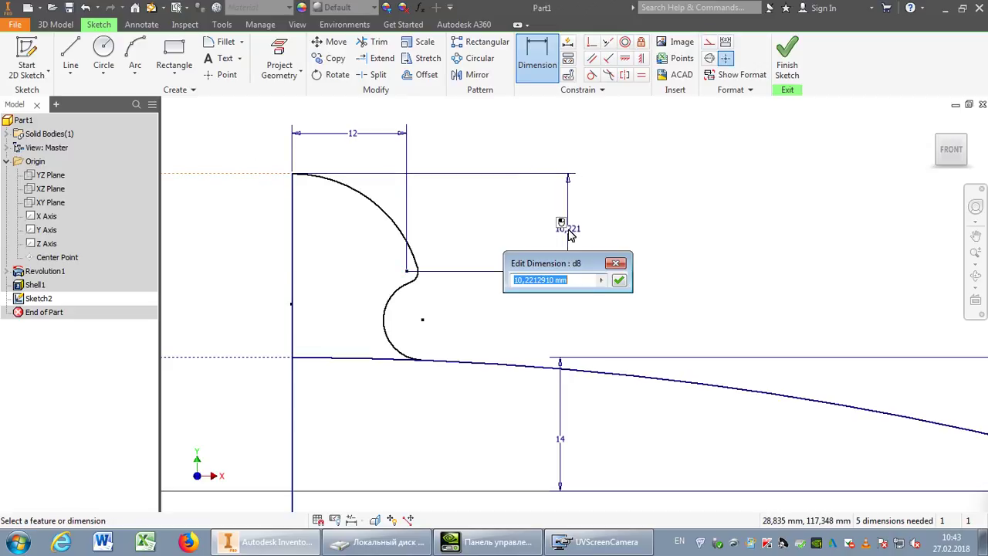
Try 7 mm for the vertical dimension between the knob's top and the small arc's centre, and undo that value
text(7)
click(620, 281)
scroll(396, 254, up, 5)
scroll(442, 270, up, 2)
scroll(444, 259, down, 2)
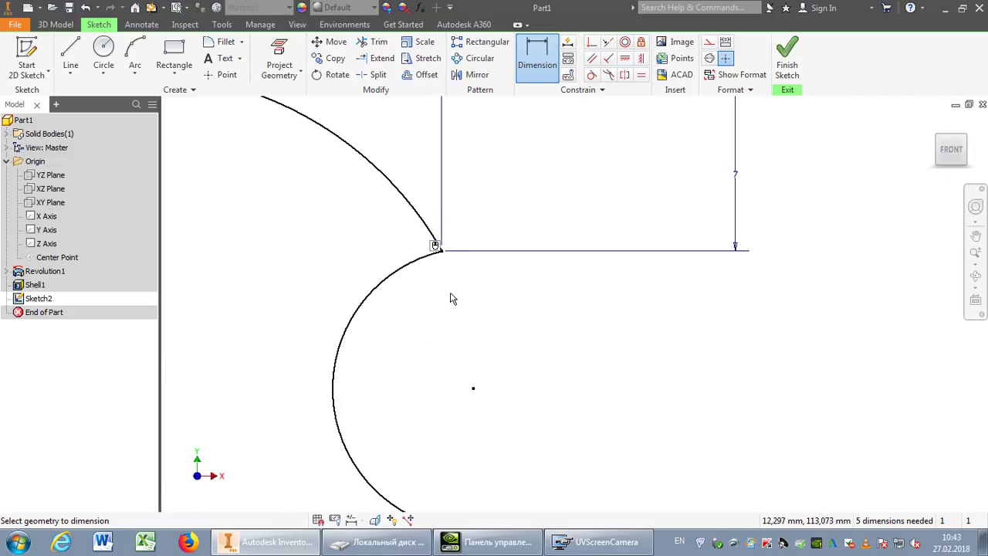
scroll(447, 278, down, 2)
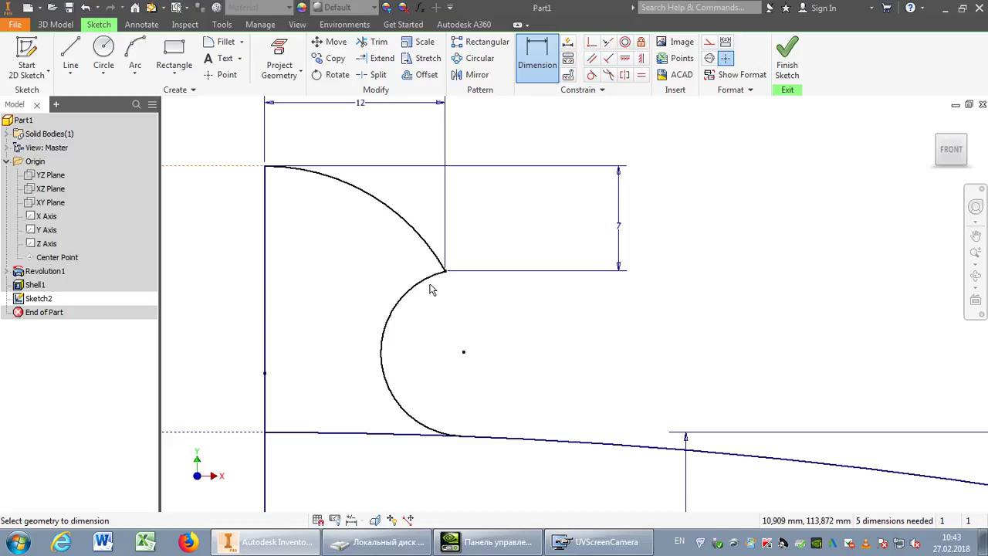
click(85, 8)
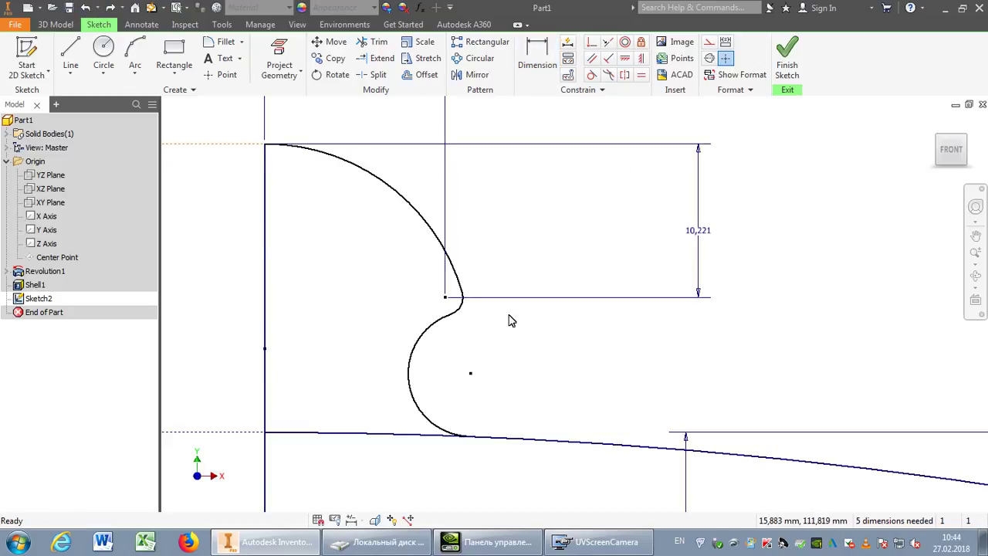
scroll(444, 343, up, 2)
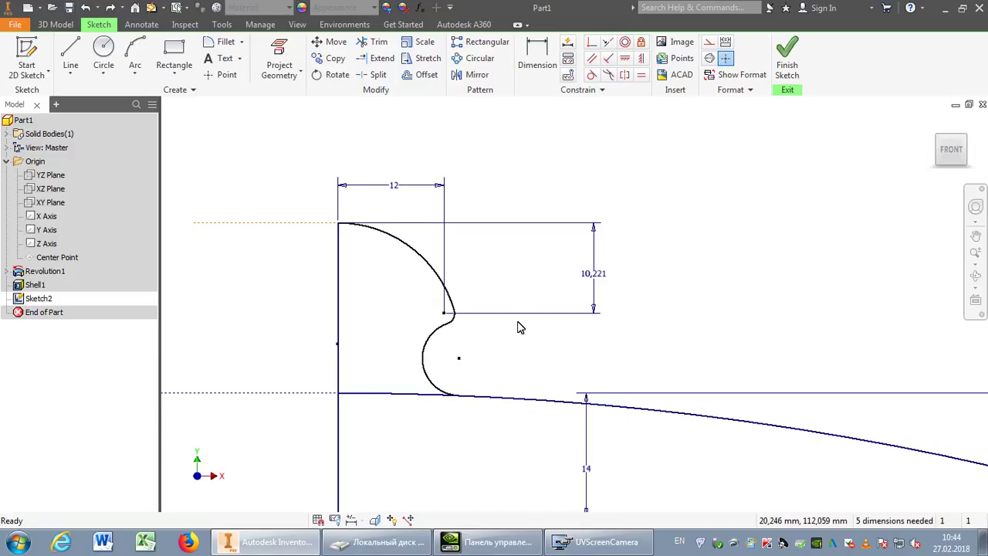
Dimension the radius of the knob's small middle arc as 5 mm
click(538, 57)
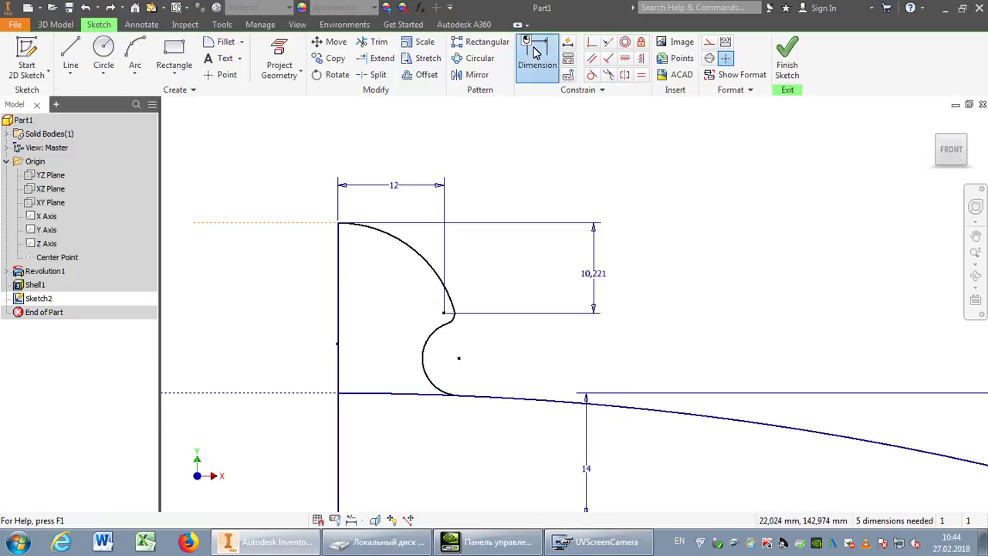
click(457, 321)
click(514, 352)
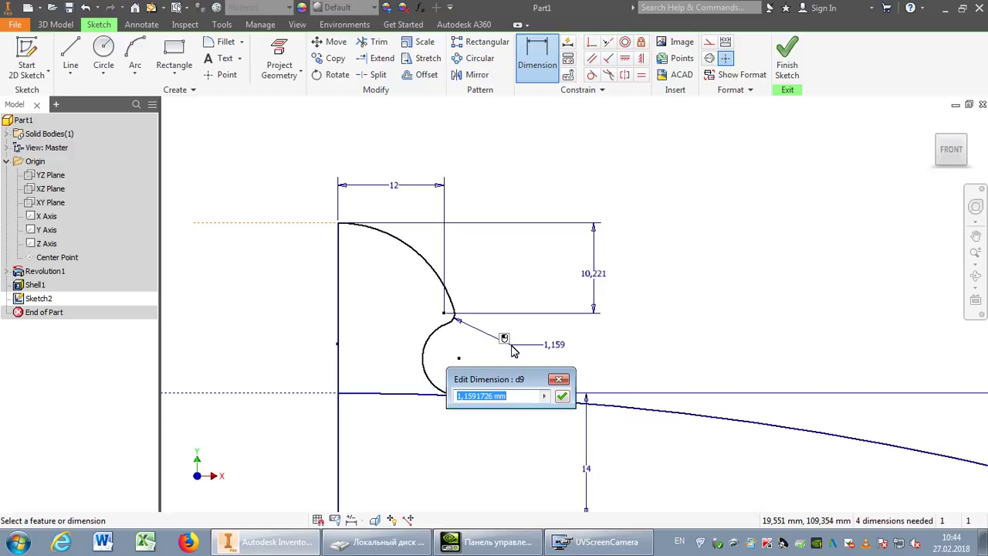
click(561, 397)
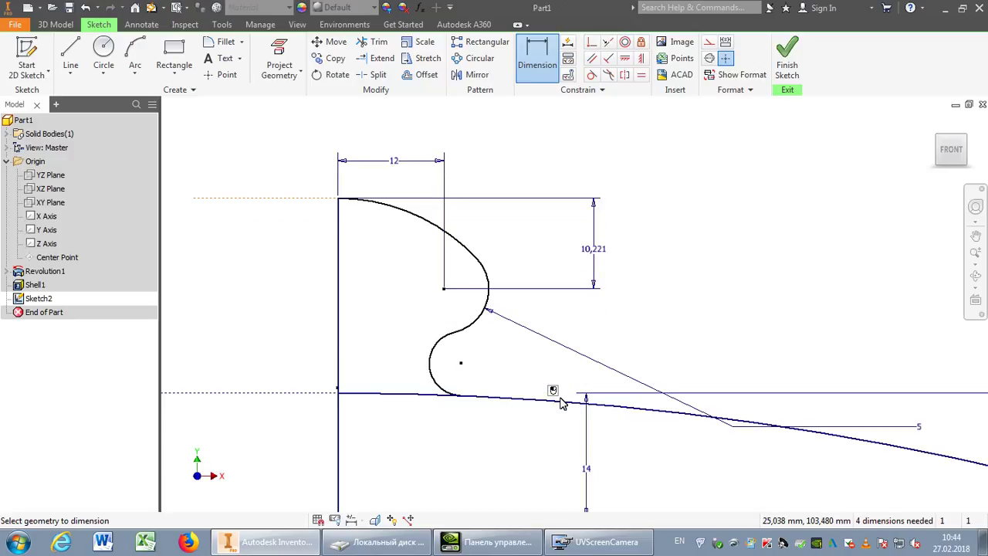
Set the vertical dimension between the knob's top construction line and the small middle arc's centre to 7 mm
click(592, 249)
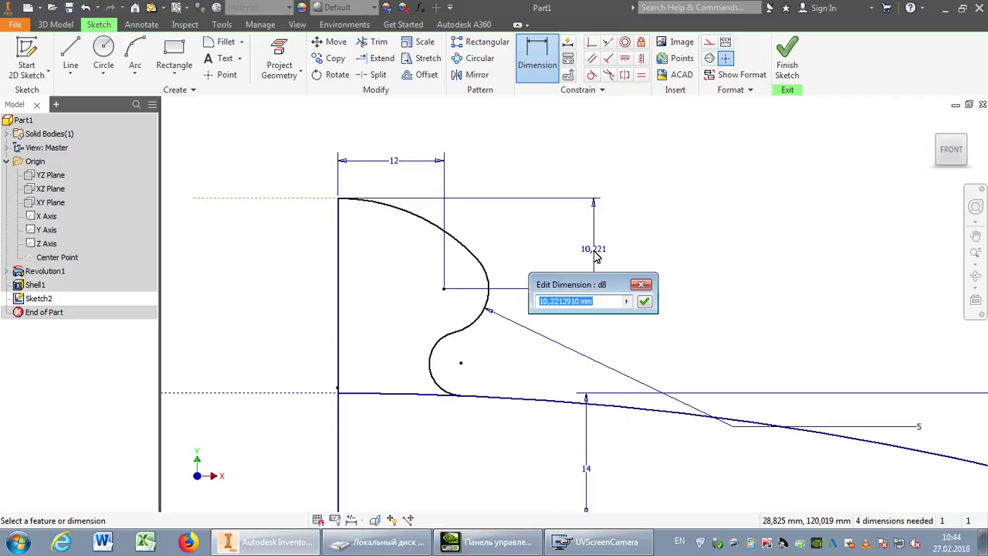
text(7)
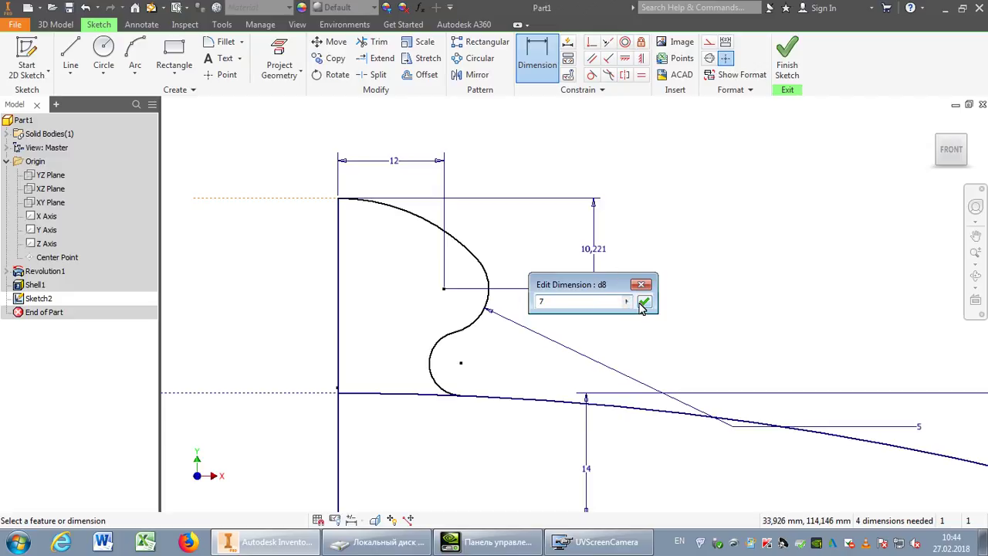
click(644, 302)
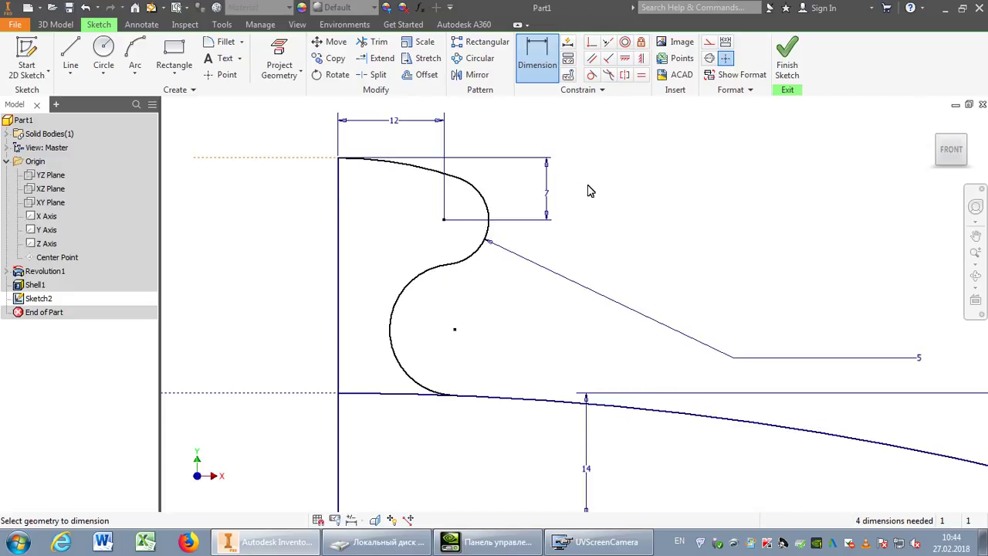
Dimension the horizontal distance from the axis line to the centre of the knob's lowest arc as 22 mm
click(455, 330)
click(340, 259)
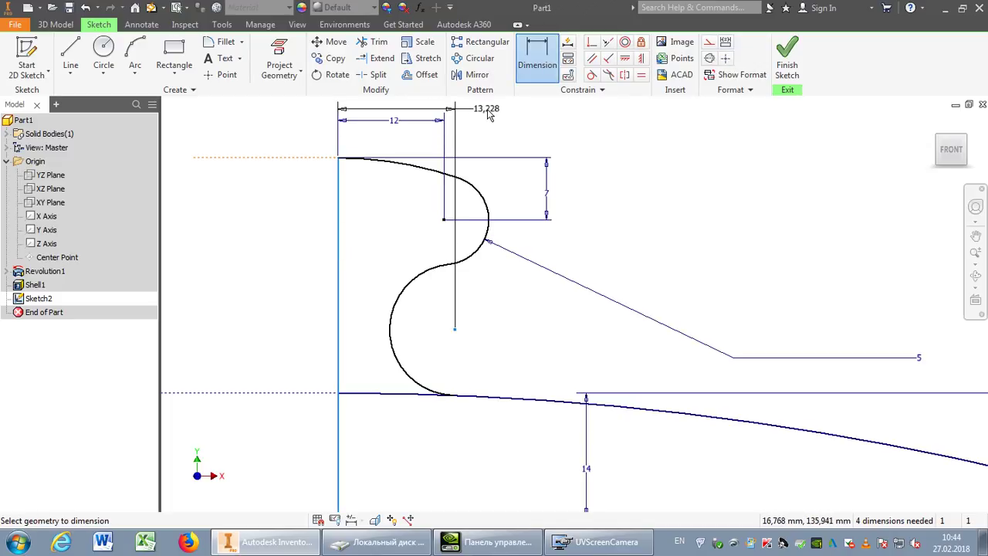
click(488, 114)
text(22)
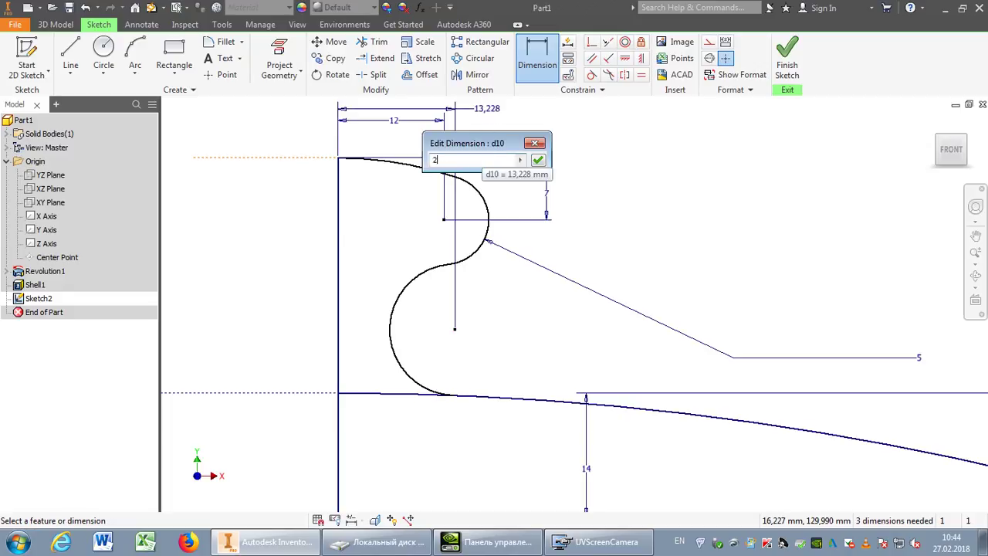
click(538, 160)
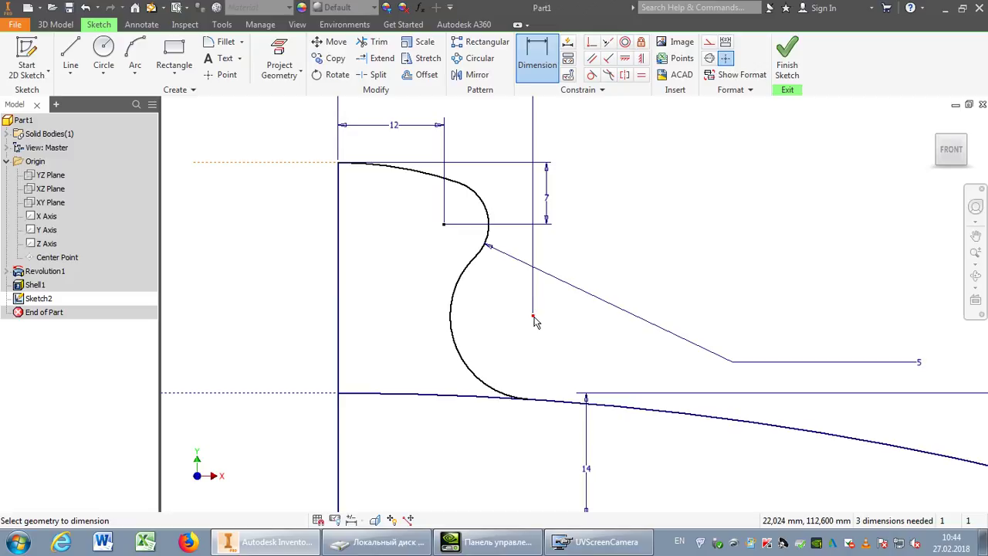
Dimension the vertical distance from the knob's top construction line to the lowest arc's centre as 16 mm
scroll(538, 332, up, 3)
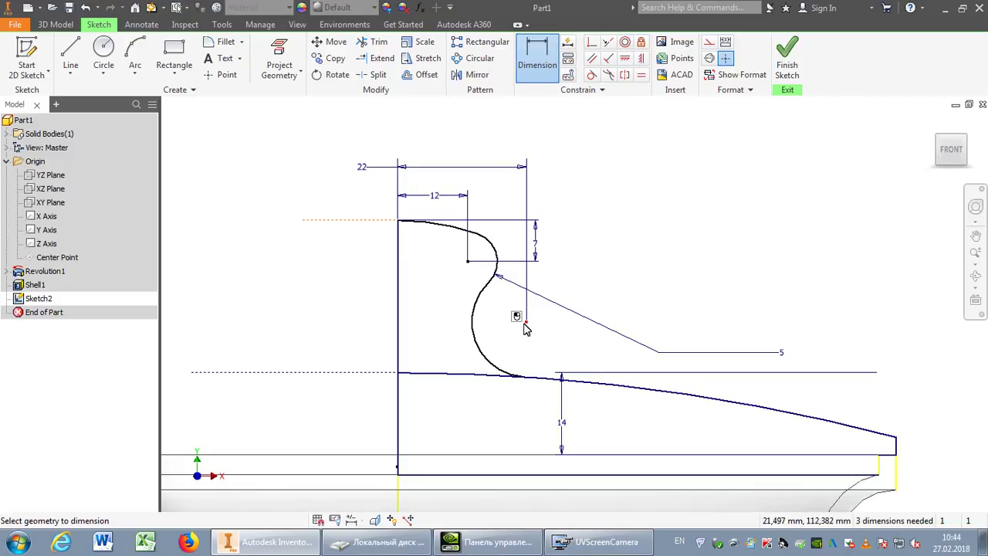
click(374, 225)
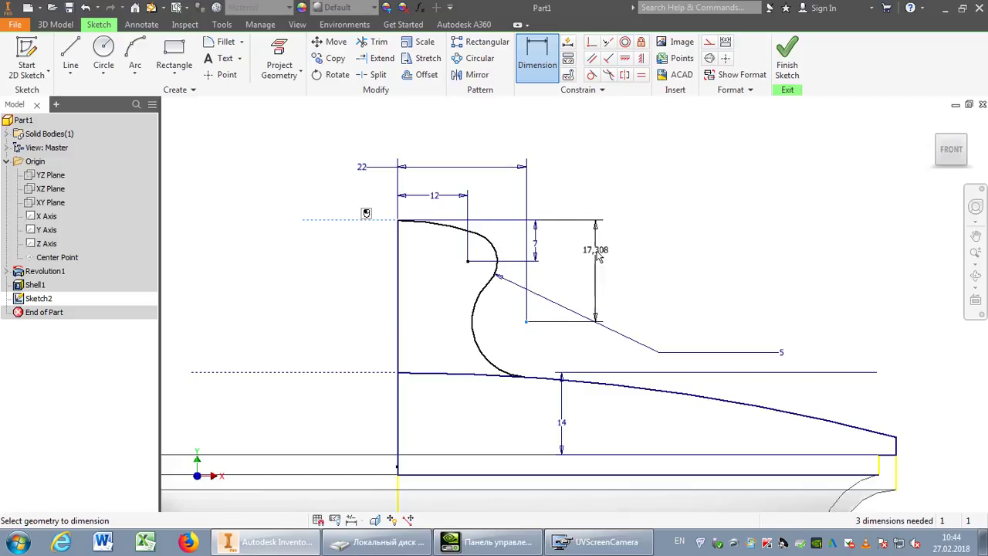
click(619, 283)
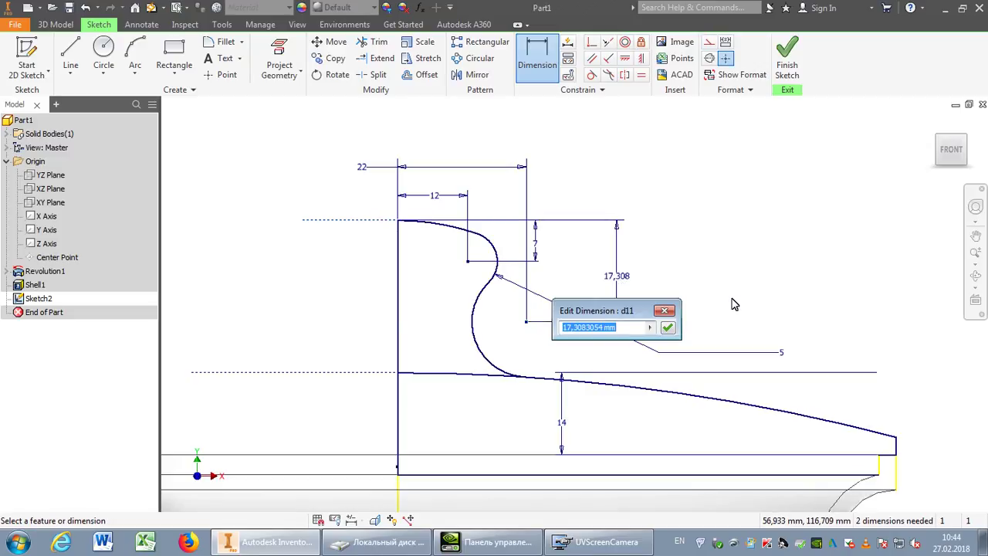
text(16)
key(Return)
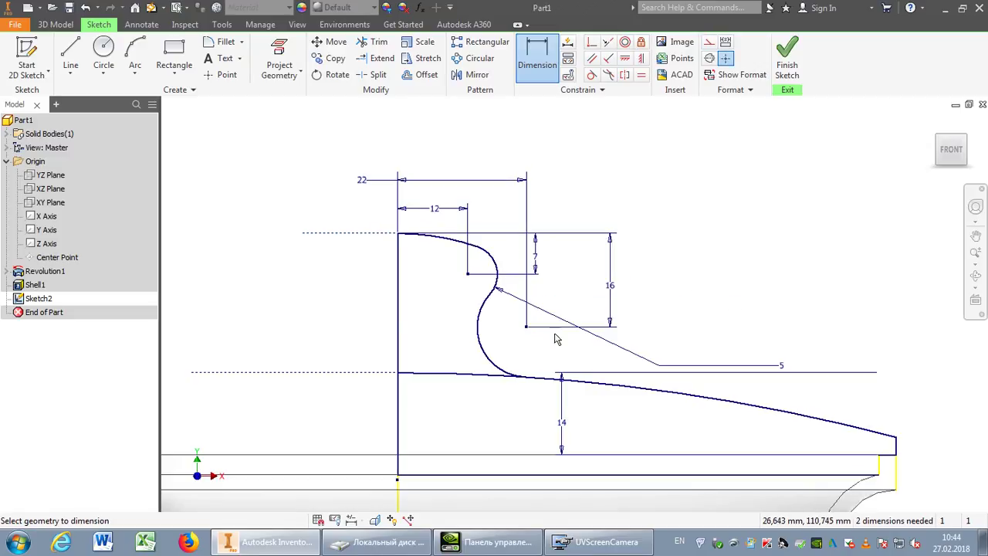
Finish the sketch and revolve the domed lid region, without the knob, a full turn about the vertical axis line as a new solid
scroll(492, 354, down, 2)
middle_drag(627, 305, 604, 232)
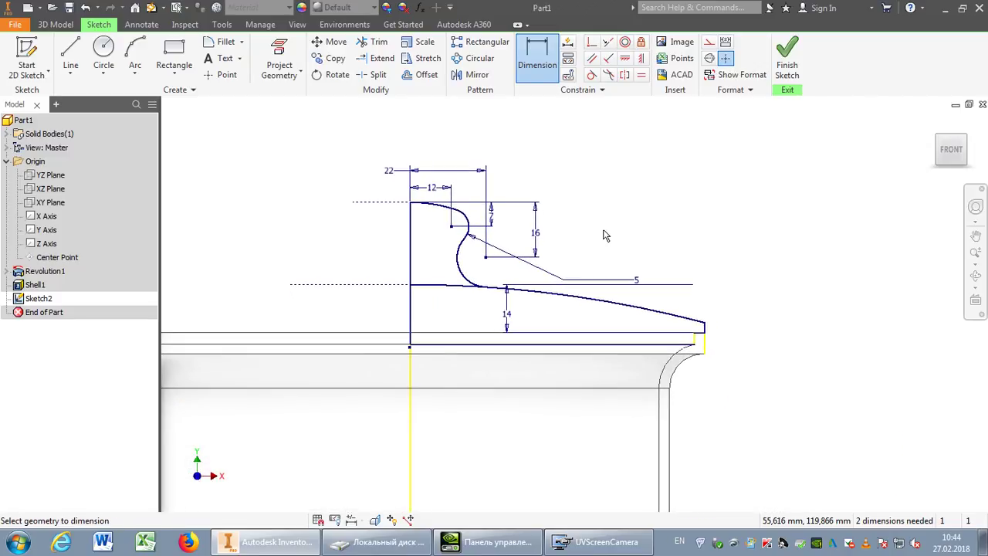
click(789, 60)
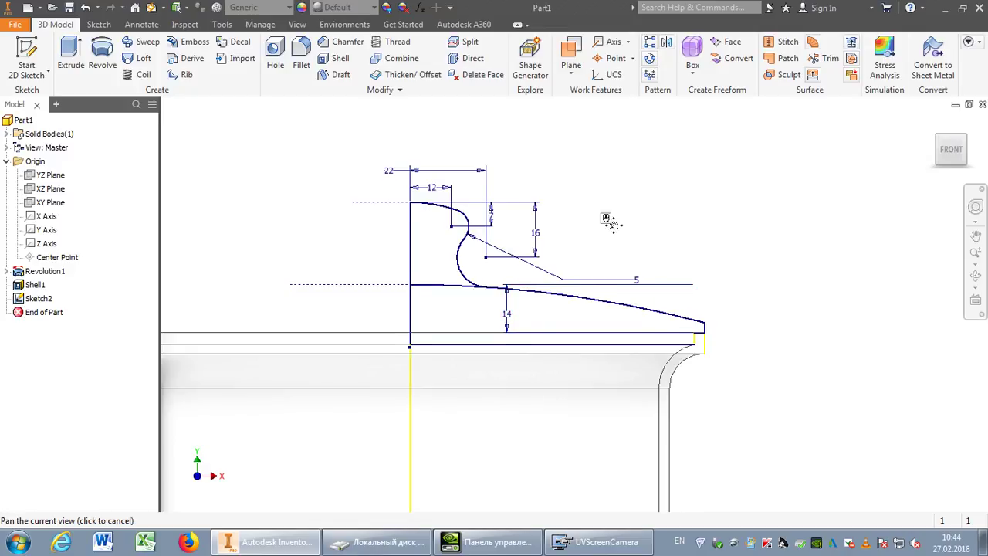
middle_drag(614, 234, 653, 193)
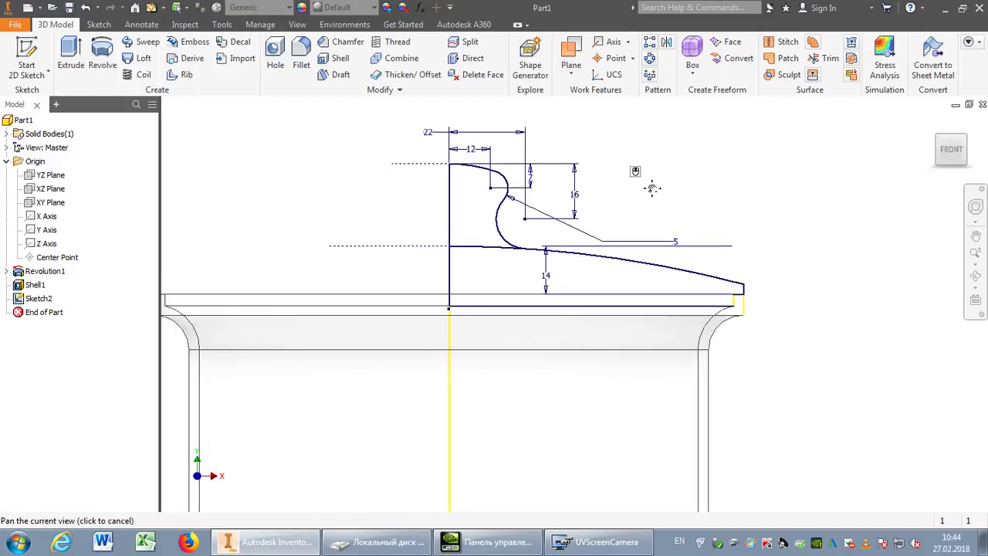
click(112, 52)
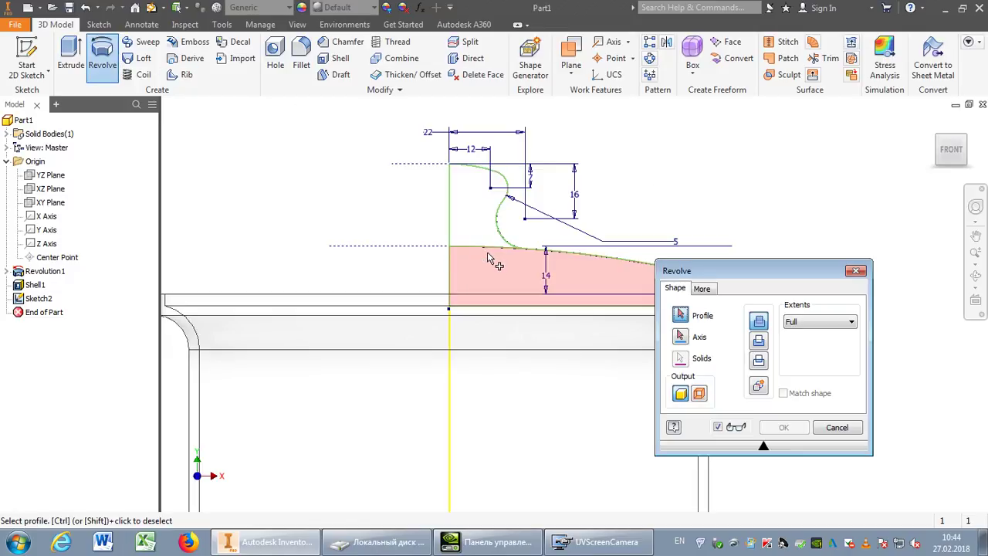
drag(699, 271, 764, 334)
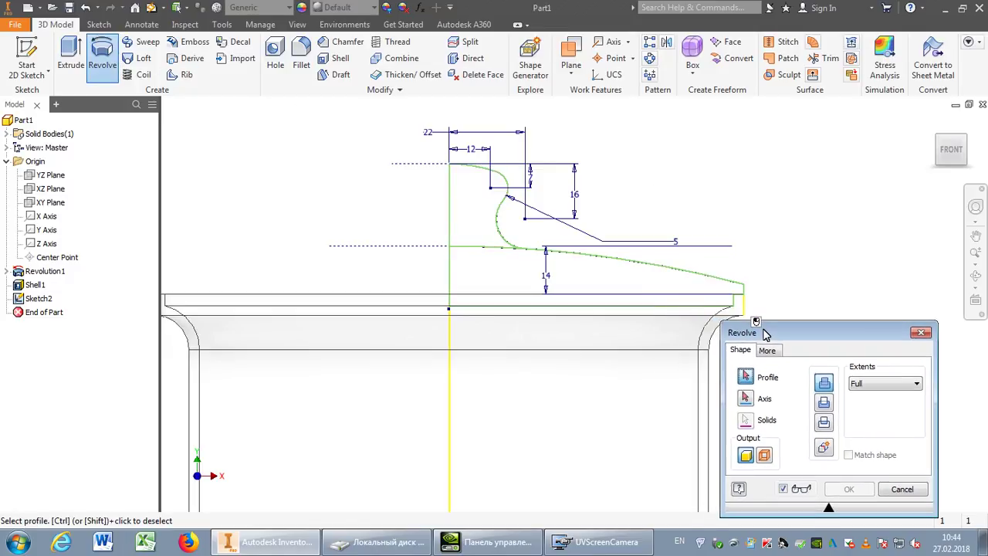
click(668, 289)
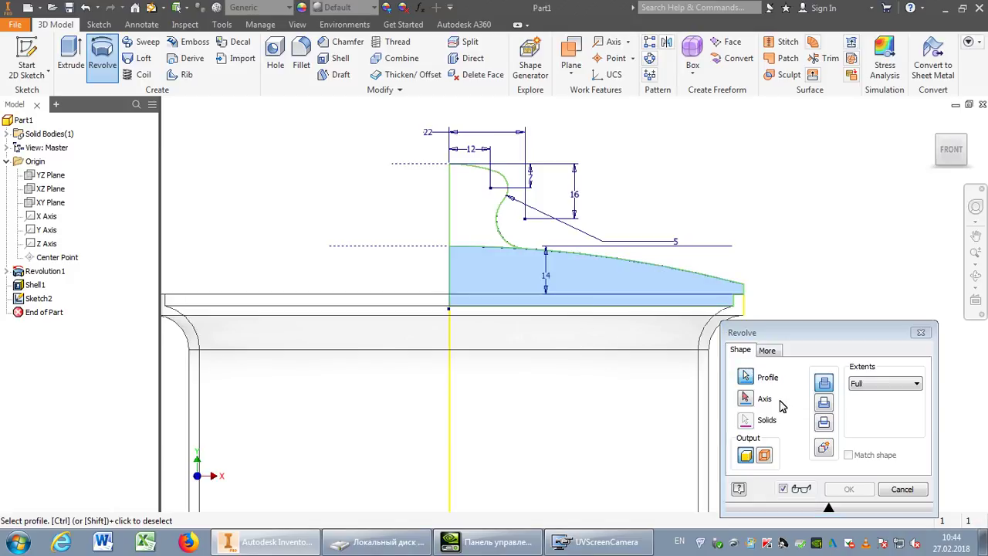
click(742, 398)
click(451, 266)
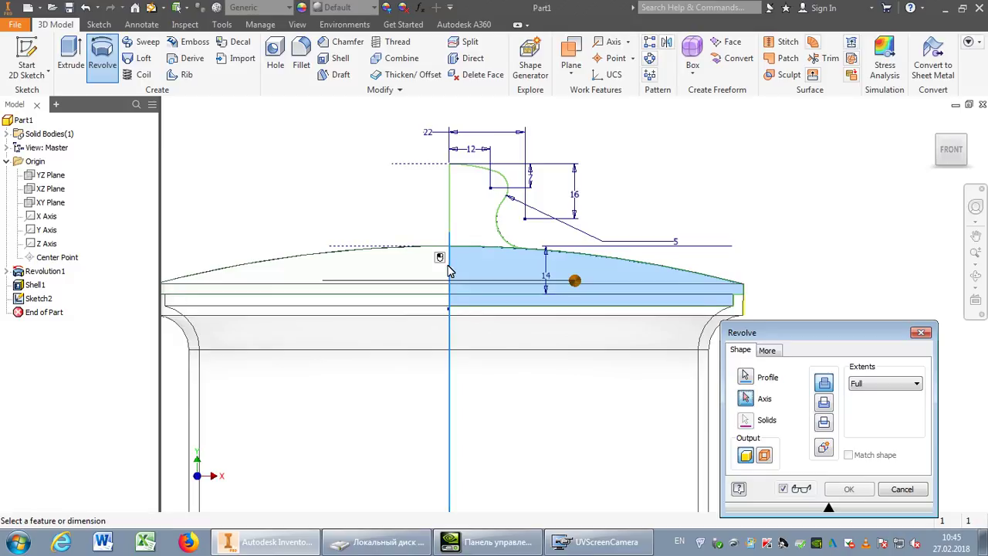
click(824, 447)
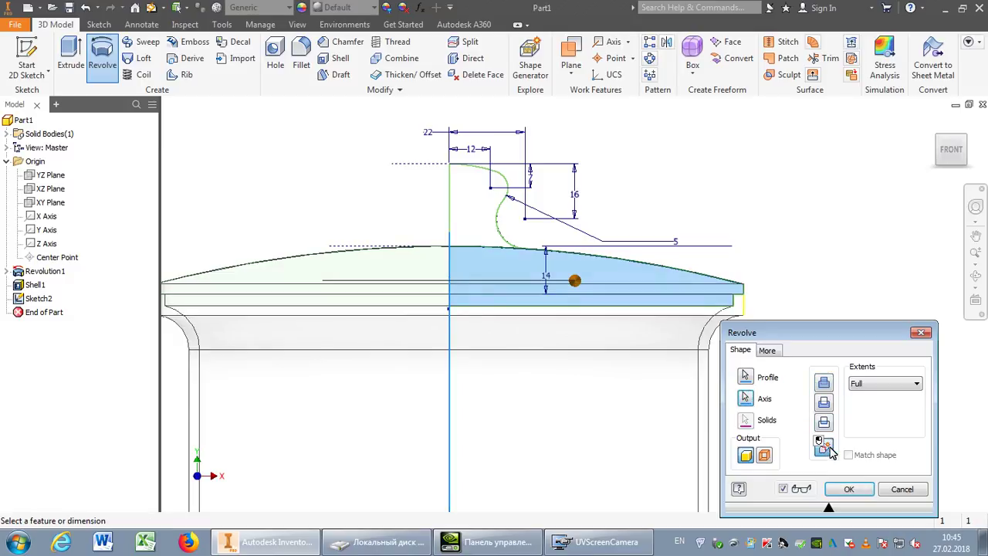
click(857, 491)
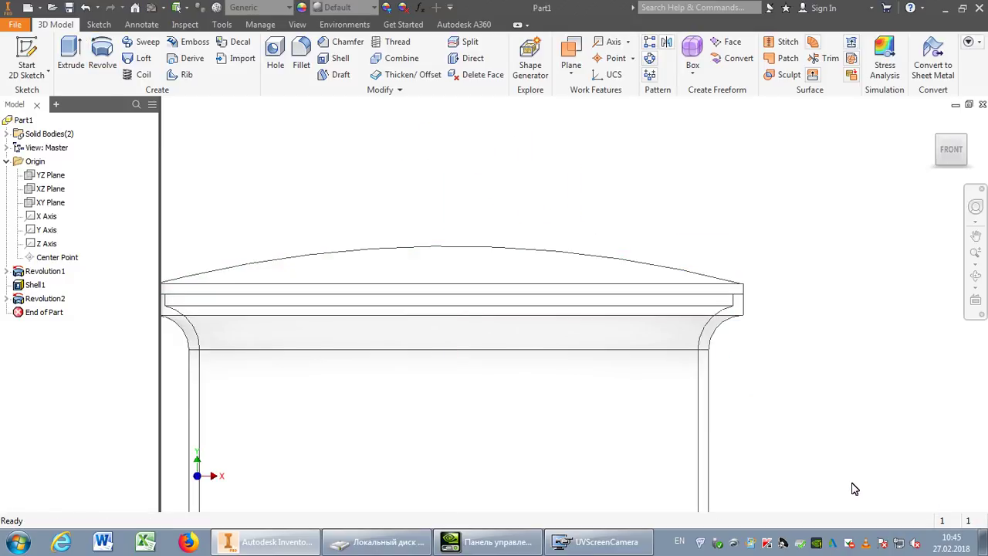
Rename the pot's solid body as body and hide it so only the lid solid is shown
click(7, 135)
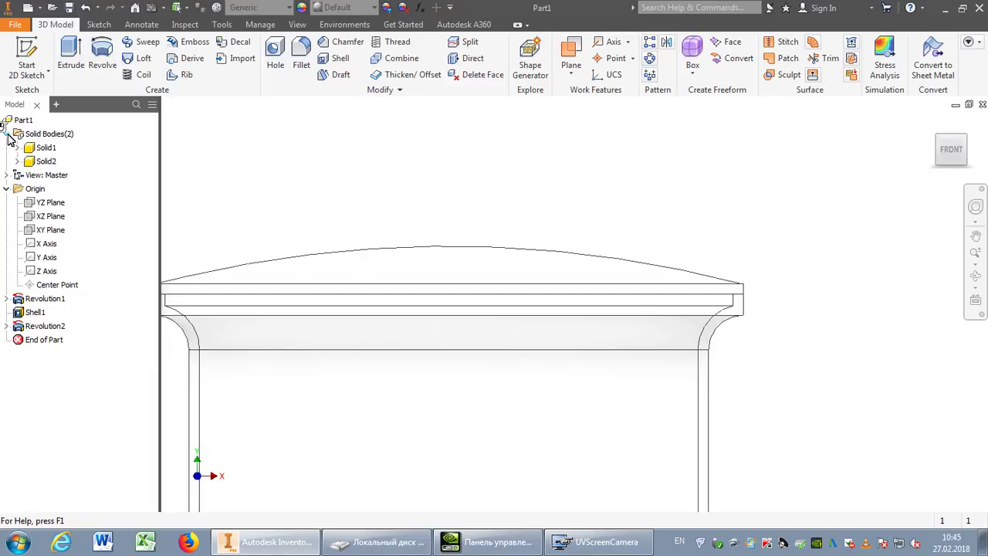
click(44, 149)
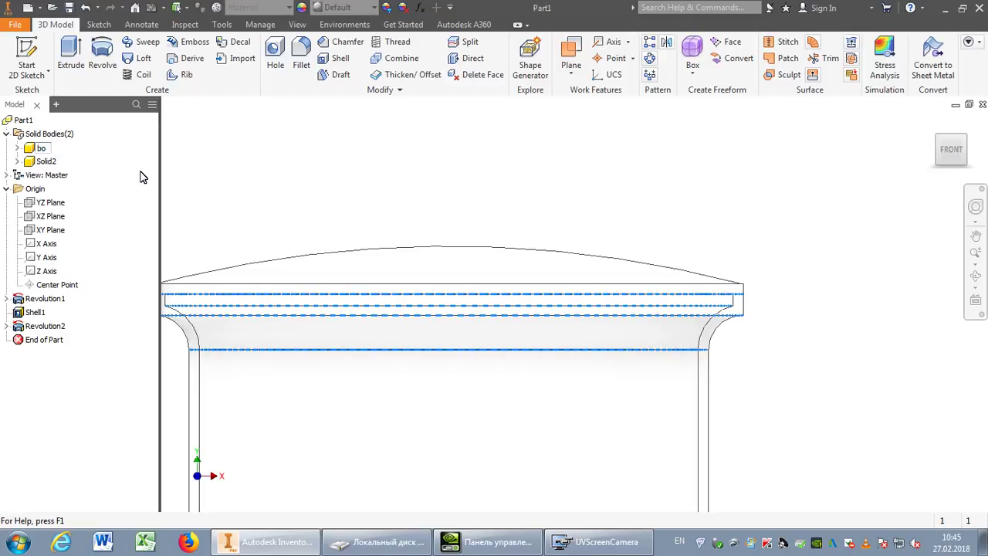
click(303, 158)
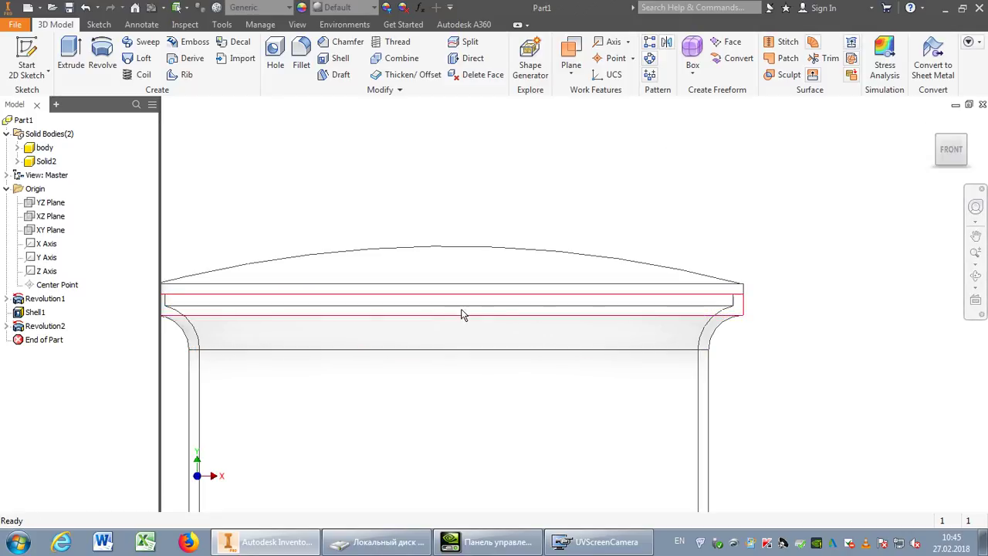
right_click(45, 167)
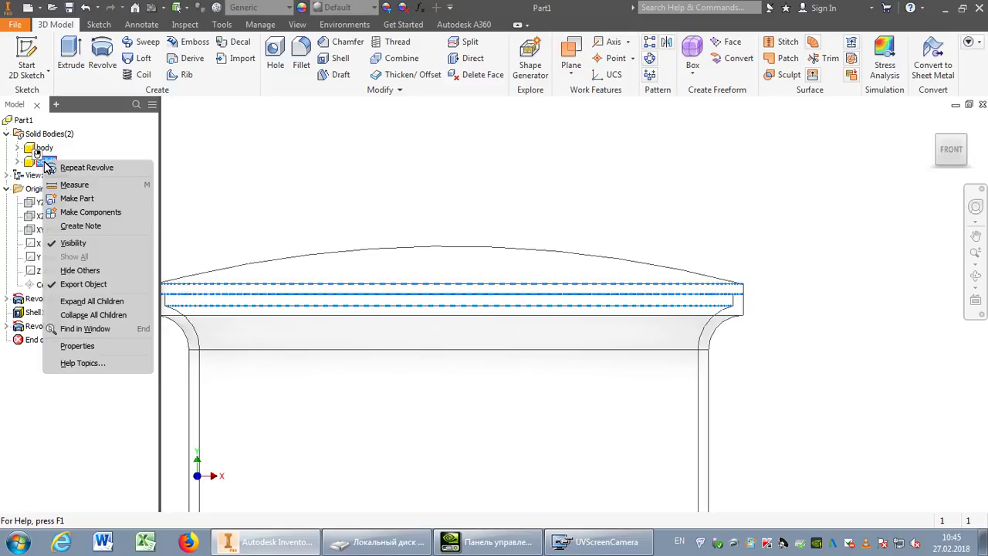
click(116, 271)
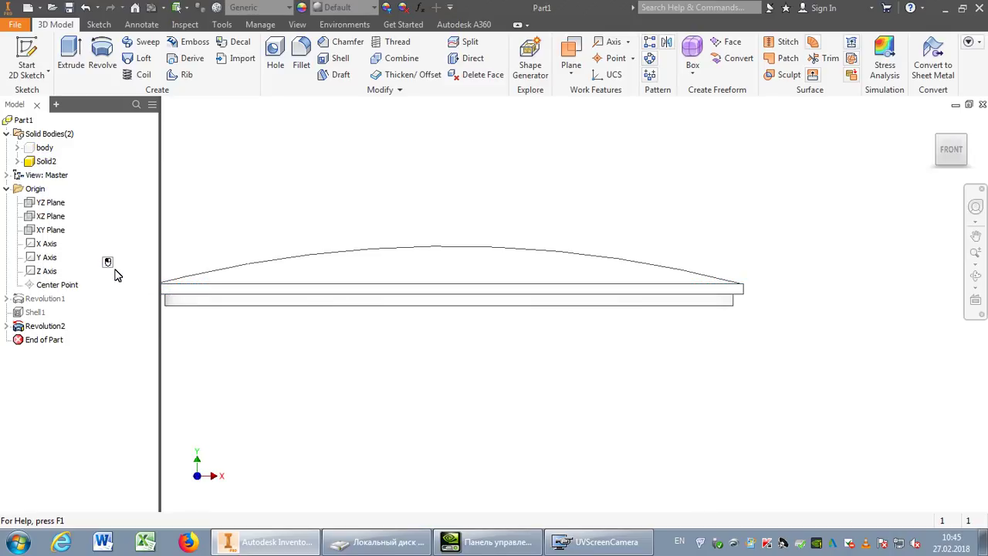
Turn the model to show the lid's underside and set the visual style to Shaded with Edges
click(975, 276)
drag(559, 358, 450, 301)
click(296, 24)
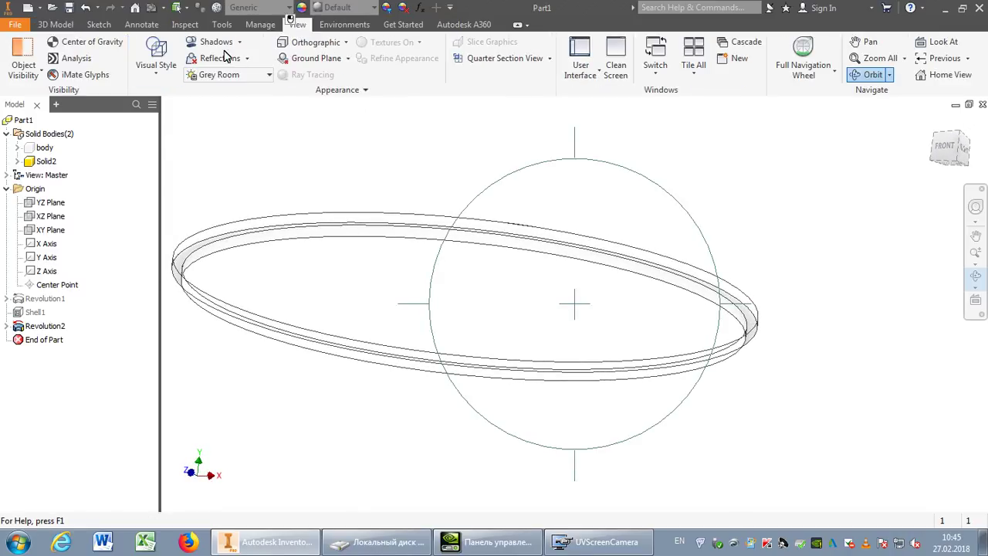
click(154, 77)
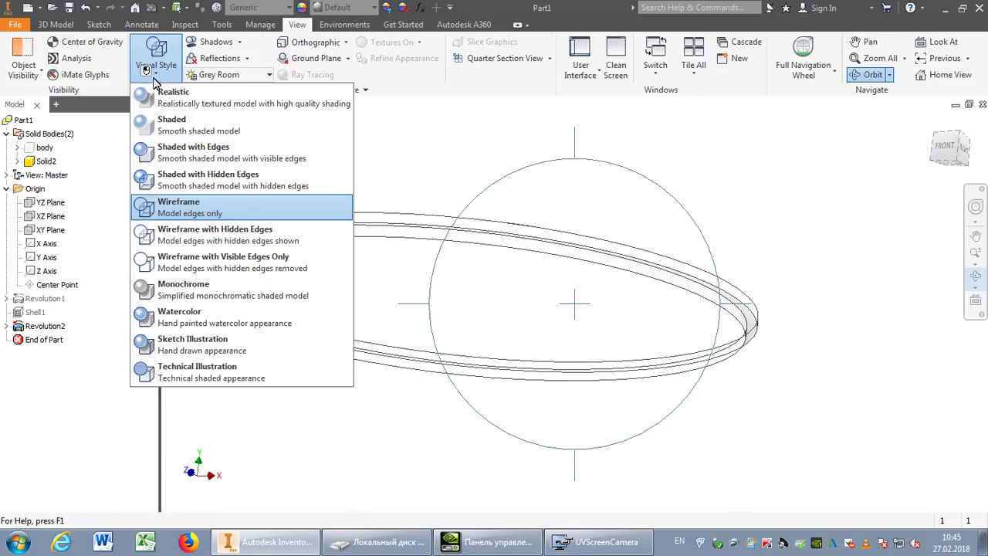
click(182, 155)
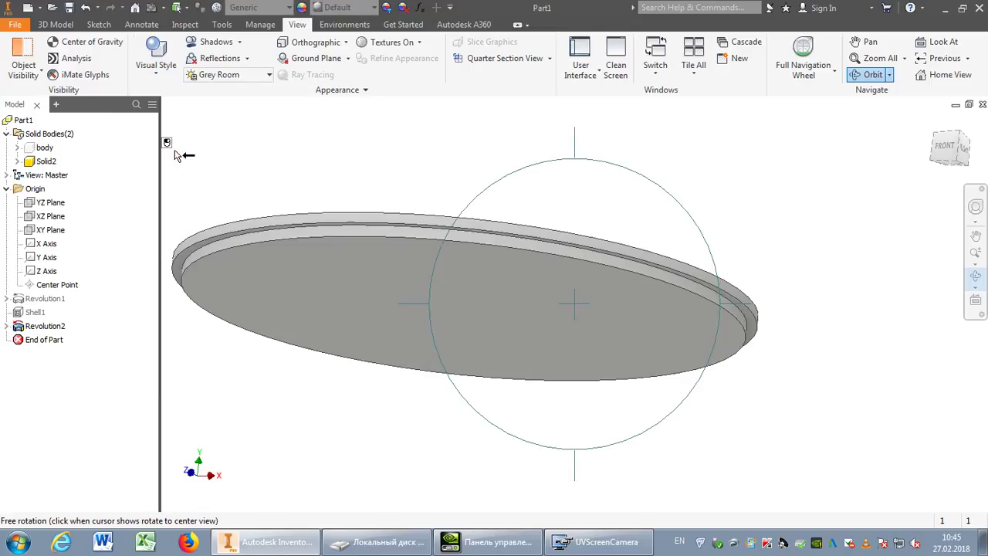
Shell the lid inward with a 3 mm thickness, removing its flat bottom face
click(58, 25)
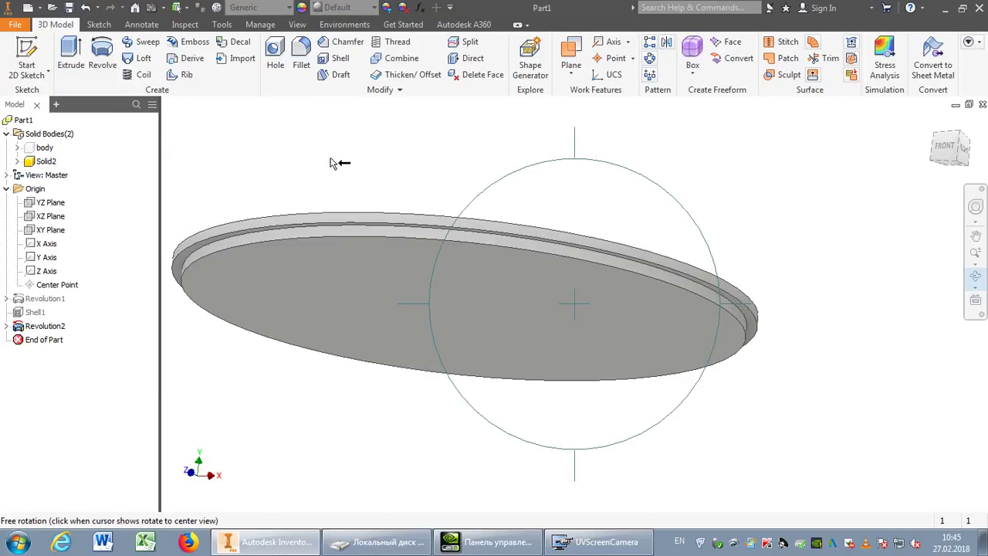
click(340, 58)
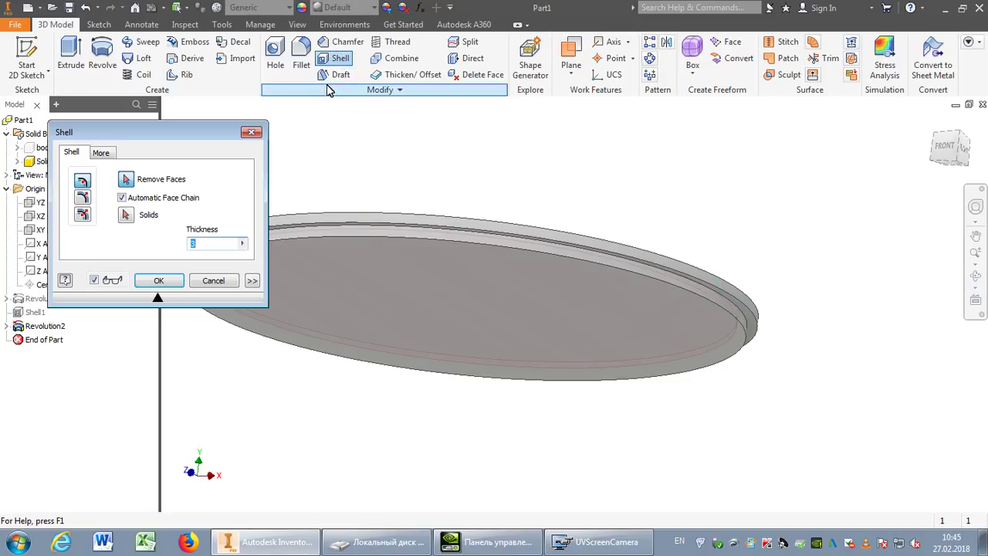
drag(187, 136, 164, 319)
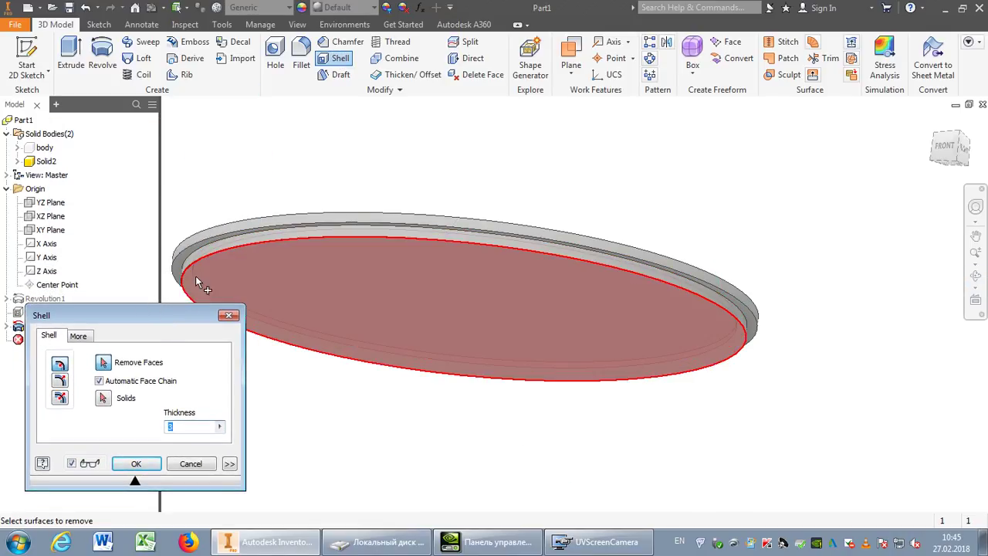
click(384, 272)
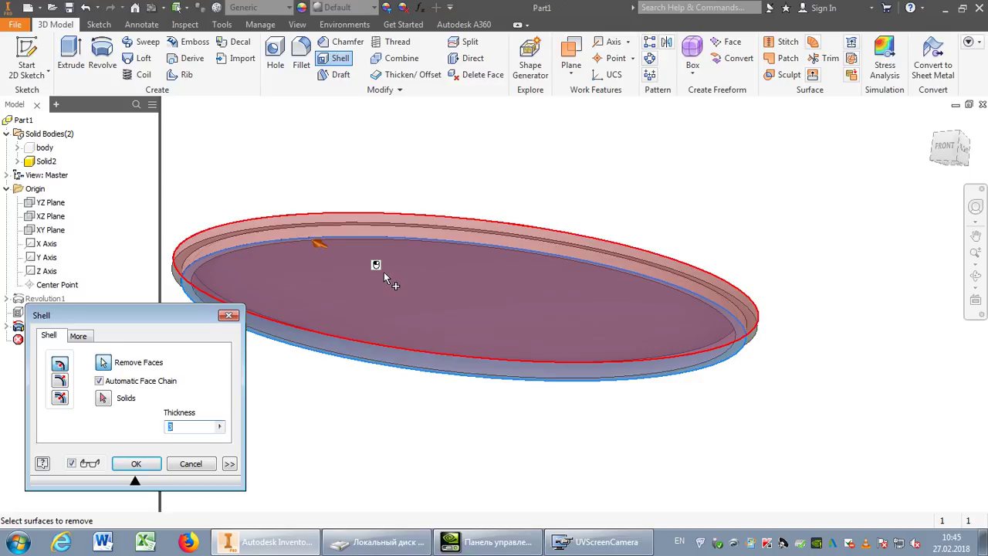
click(138, 464)
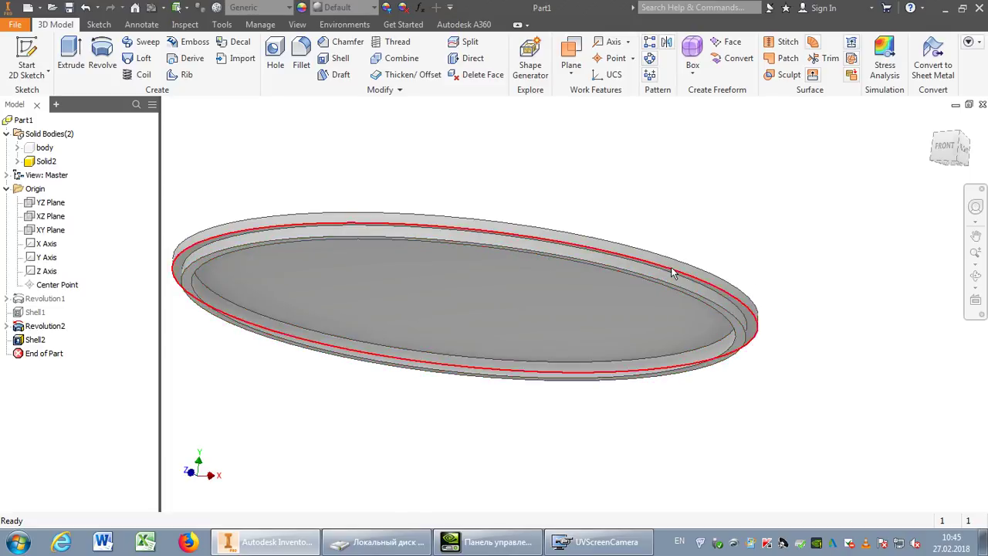
Turn the model to show the lid's upper side and make the hidden pot body visible again
click(976, 274)
mouse_move(563, 271)
mouse_down()
mouse_move(584, 262)
mouse_move(564, 331)
mouse_move(574, 265)
mouse_up()
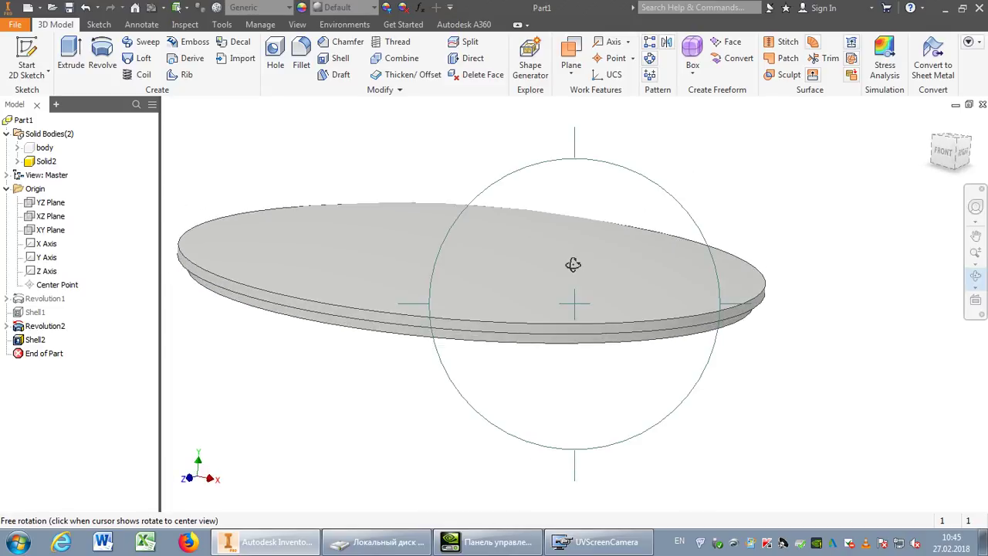
key(Escape)
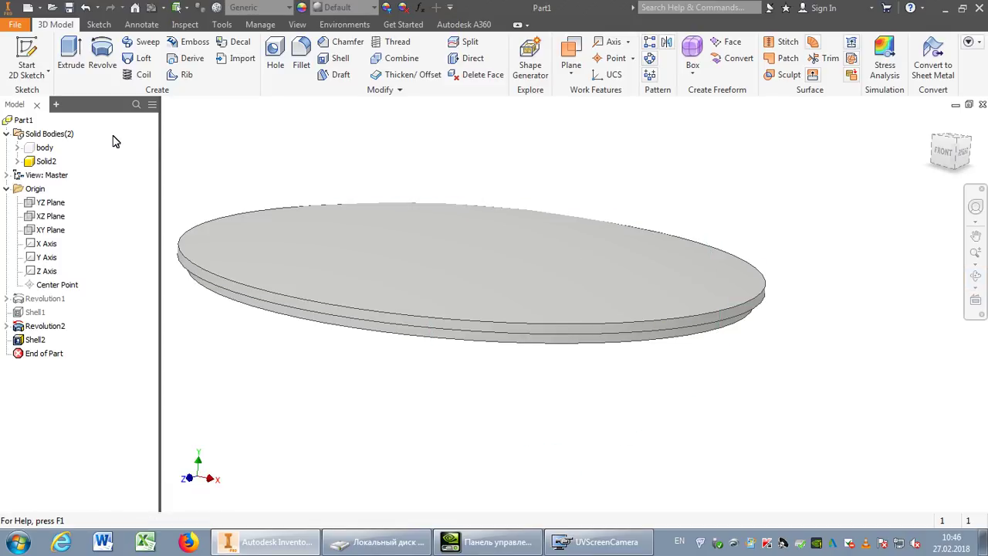
right_click(47, 148)
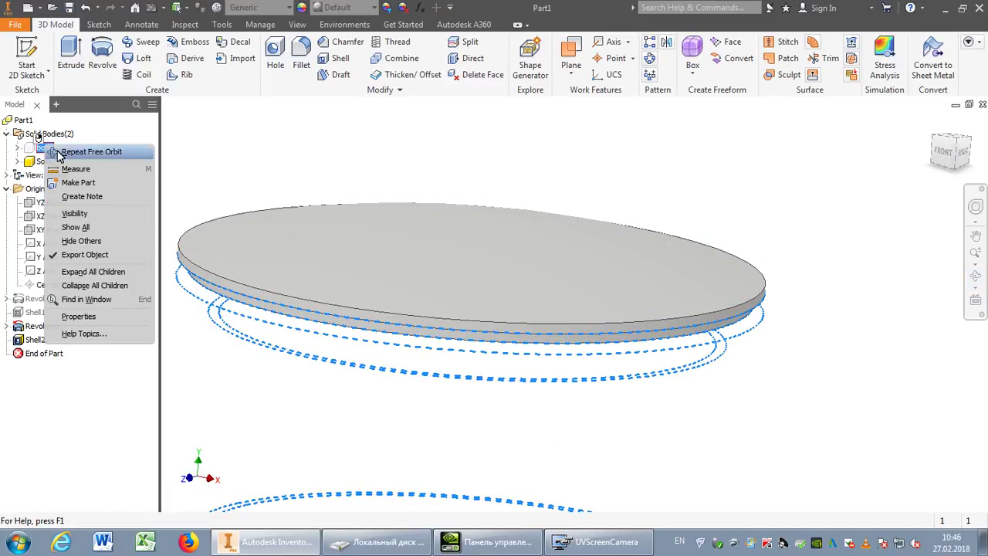
click(78, 216)
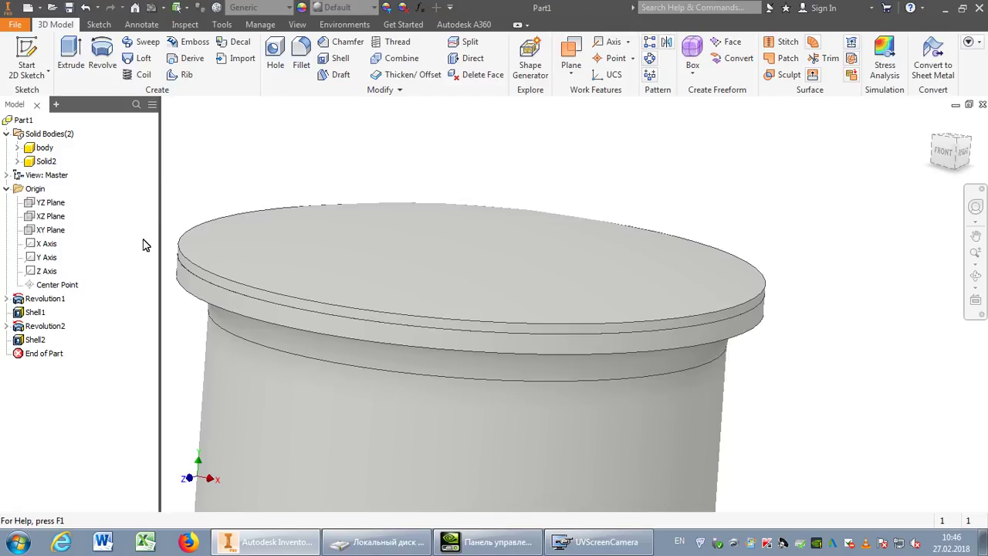
Share the lid profile sketch used by the second revolution so its knob region can be reused
click(7, 327)
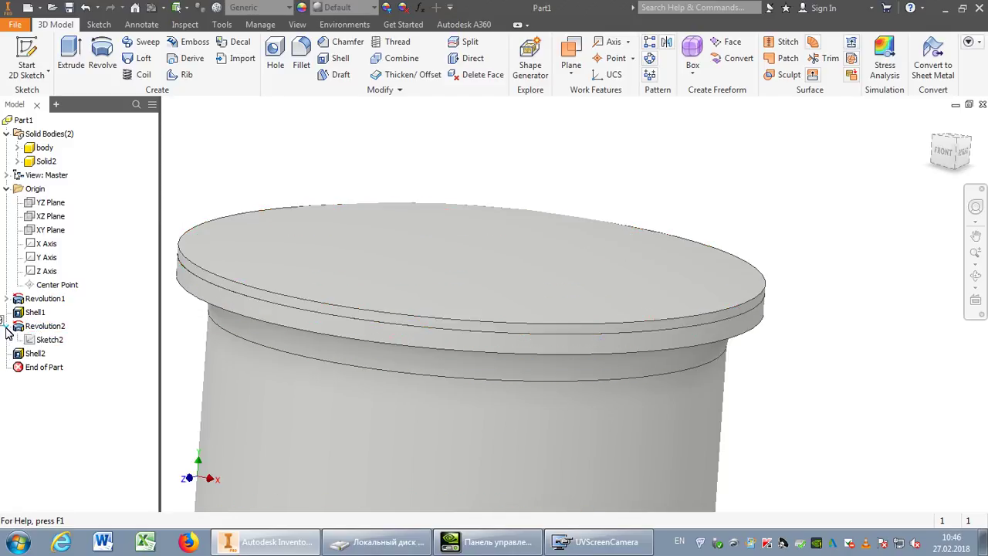
right_click(43, 345)
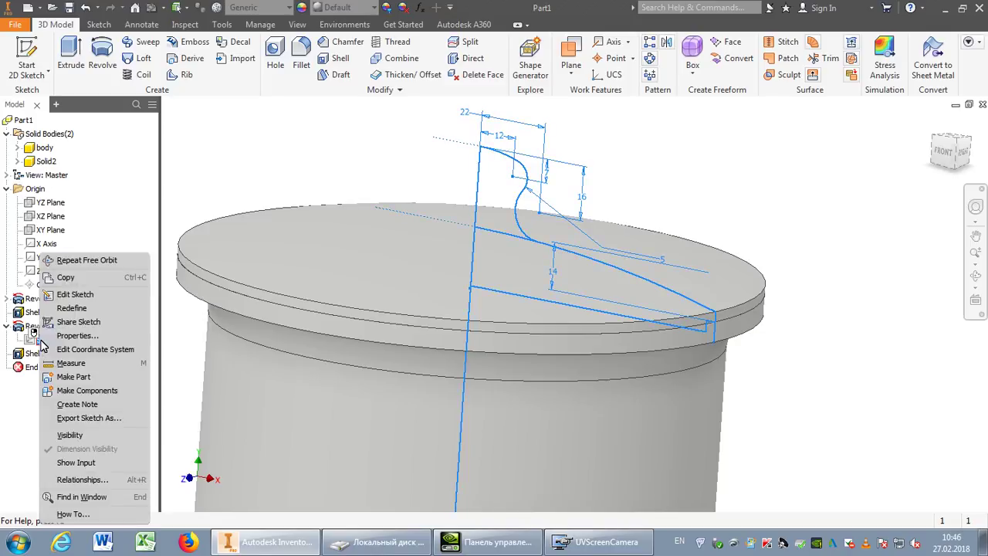
click(98, 323)
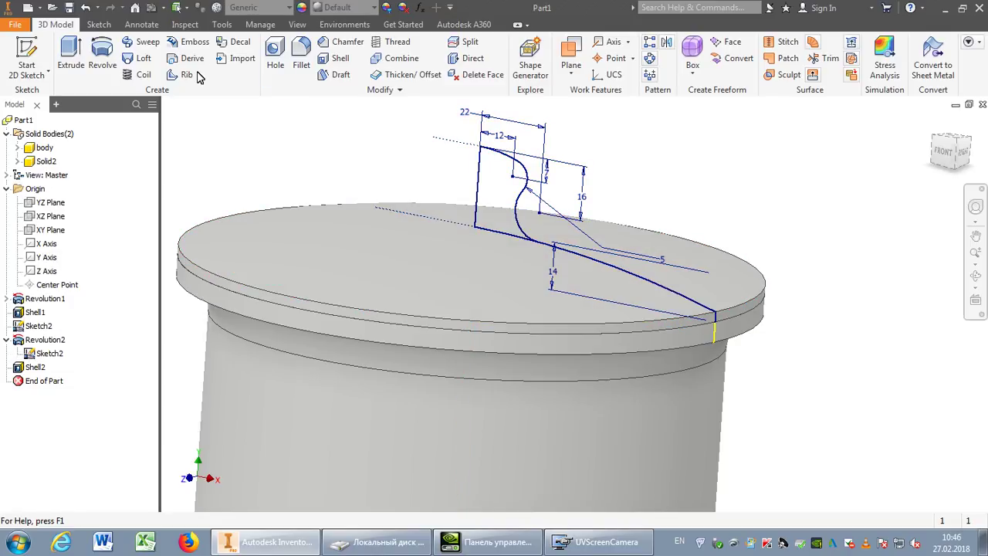
Revolve the knob region of the shared sketch a full turn about the vertical axis line as a new solid
click(103, 55)
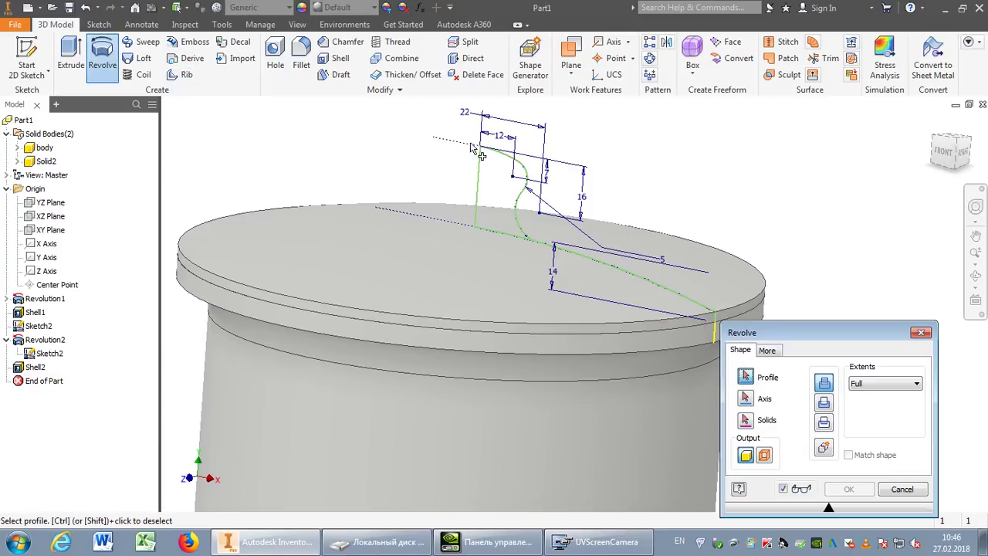
click(494, 178)
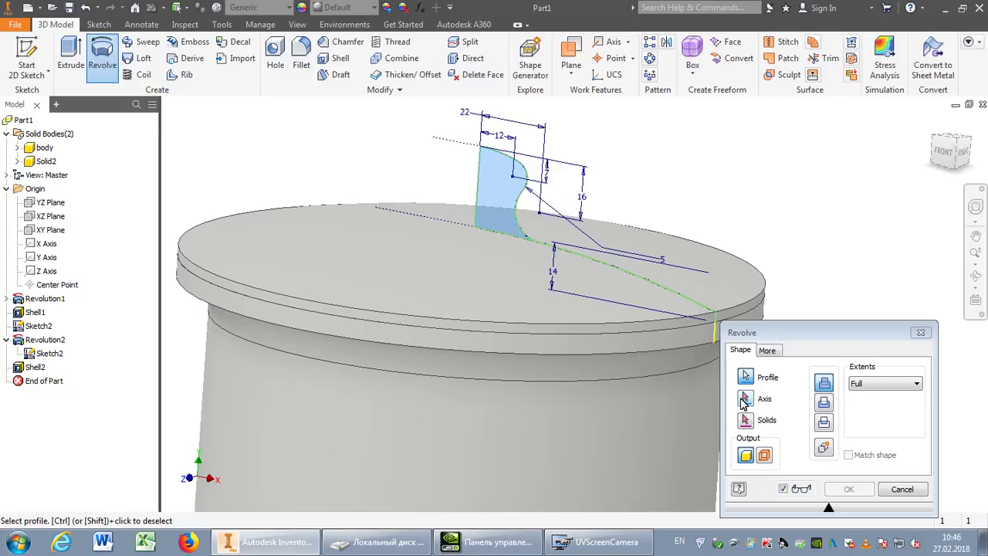
click(744, 400)
click(476, 195)
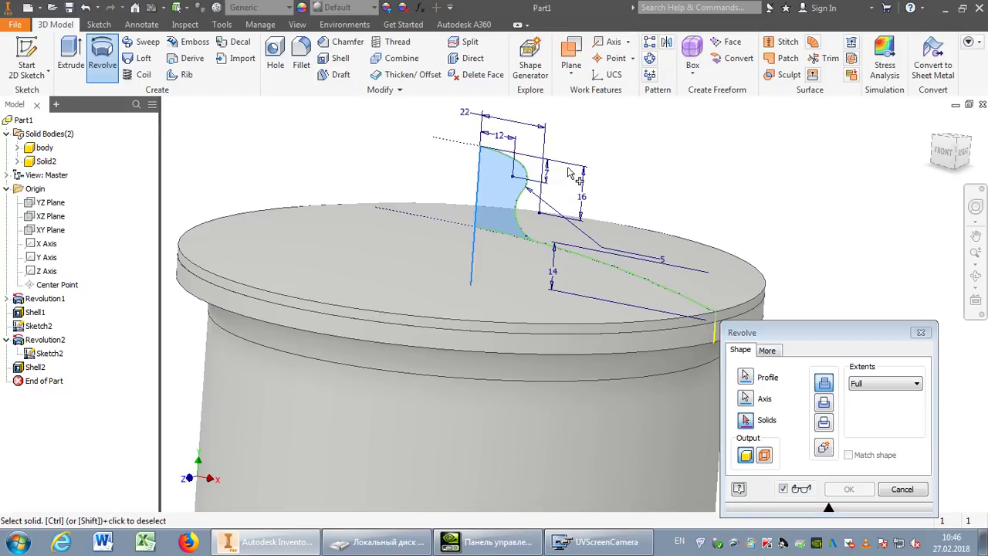
click(824, 449)
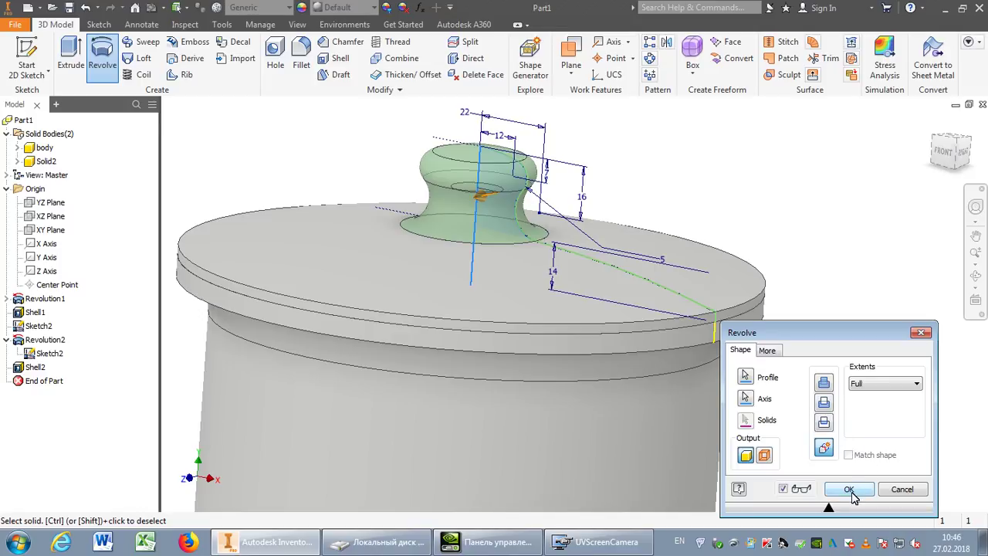
click(850, 490)
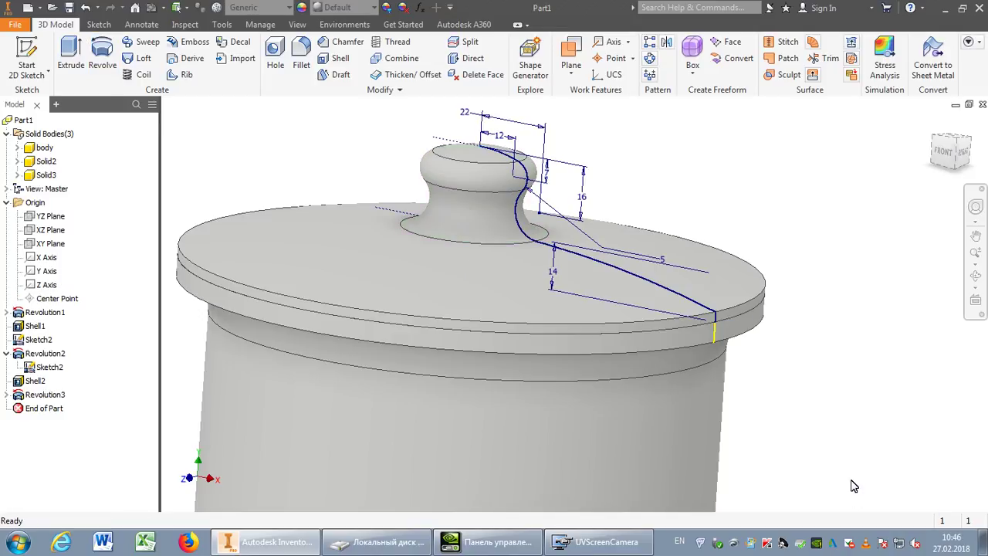
Rename the knob's solid body as cap and hide all the other solids
click(47, 175)
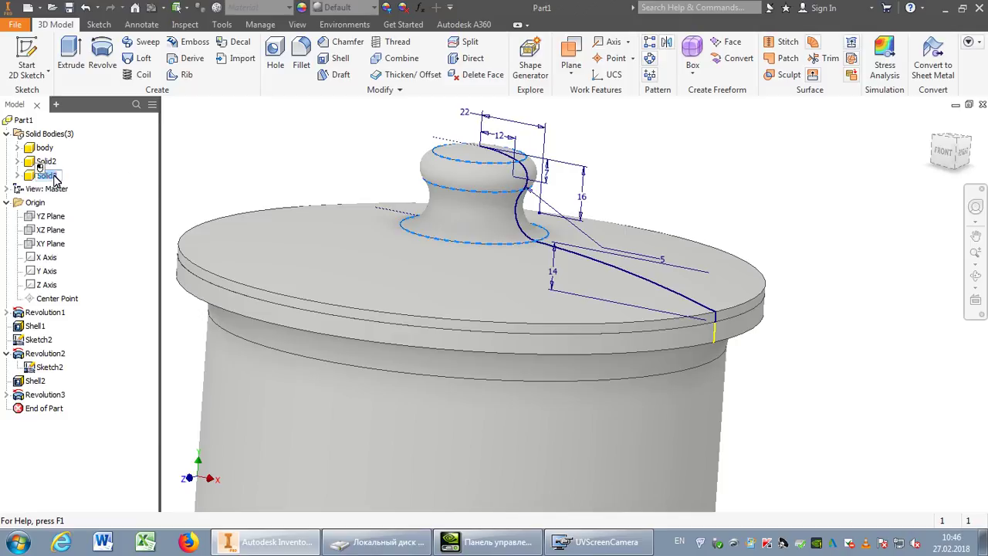
text(d)
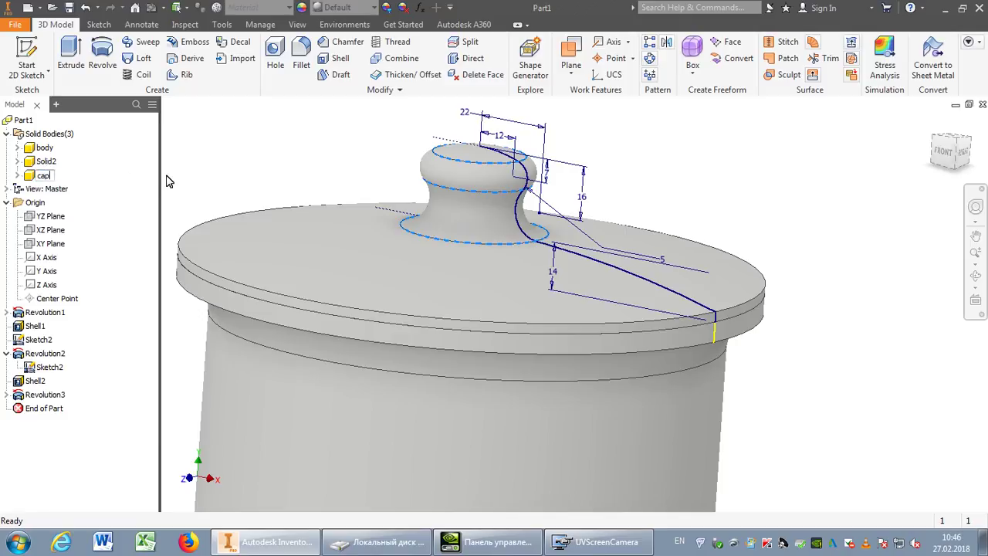
click(112, 176)
right_click(40, 176)
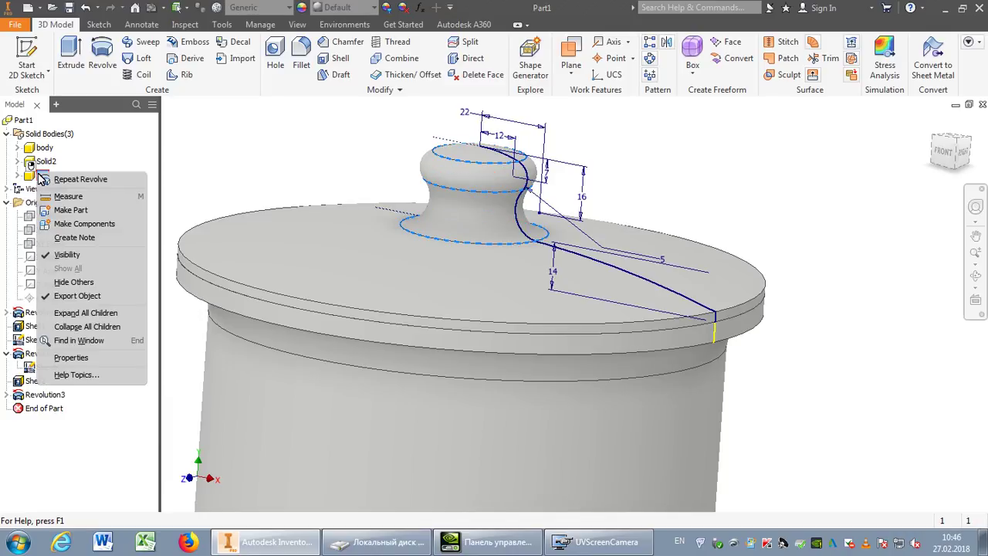
click(88, 282)
Fillet the bottom edge of the knob with a 0.1 mm radius
click(301, 58)
scroll(422, 268, down, 3)
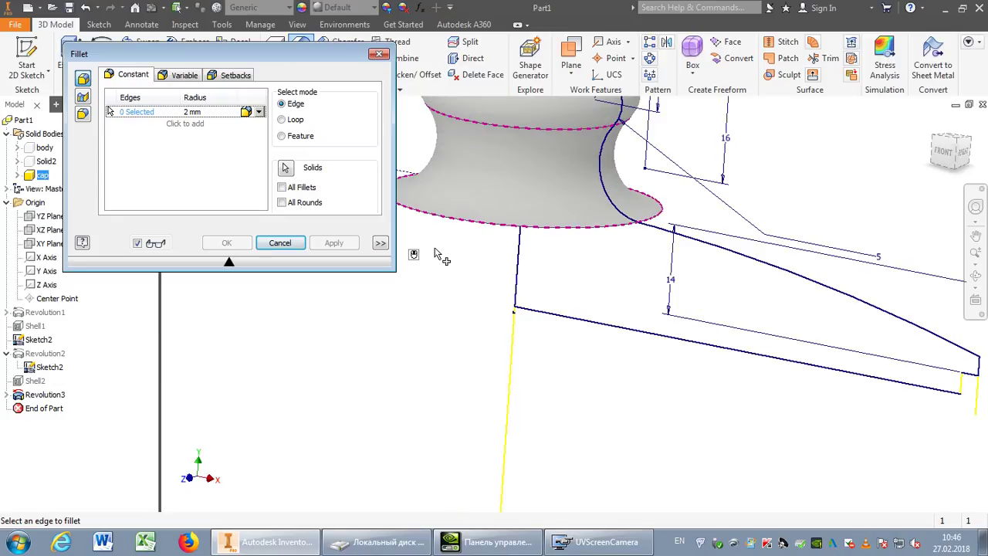
click(467, 223)
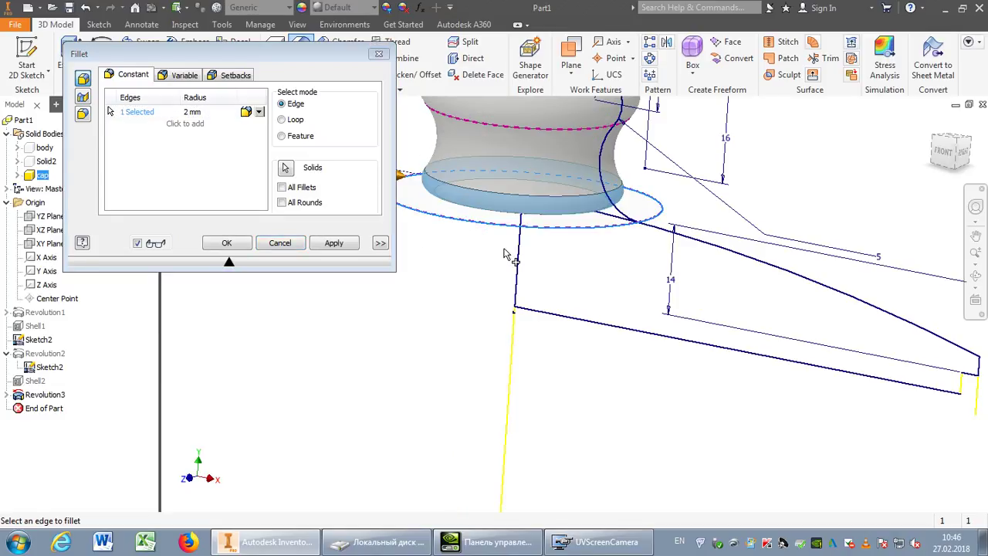
click(192, 112)
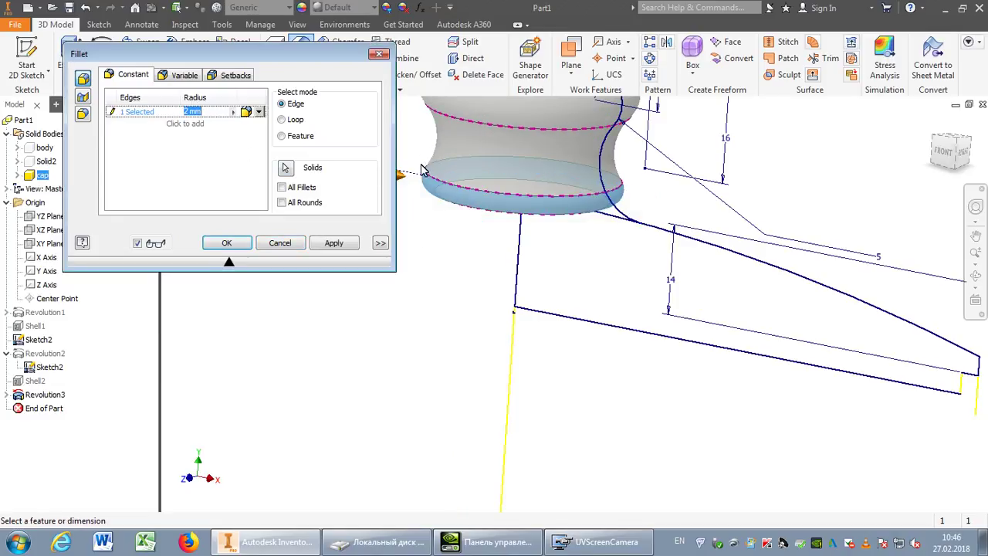
text(0.1)
key(Return)
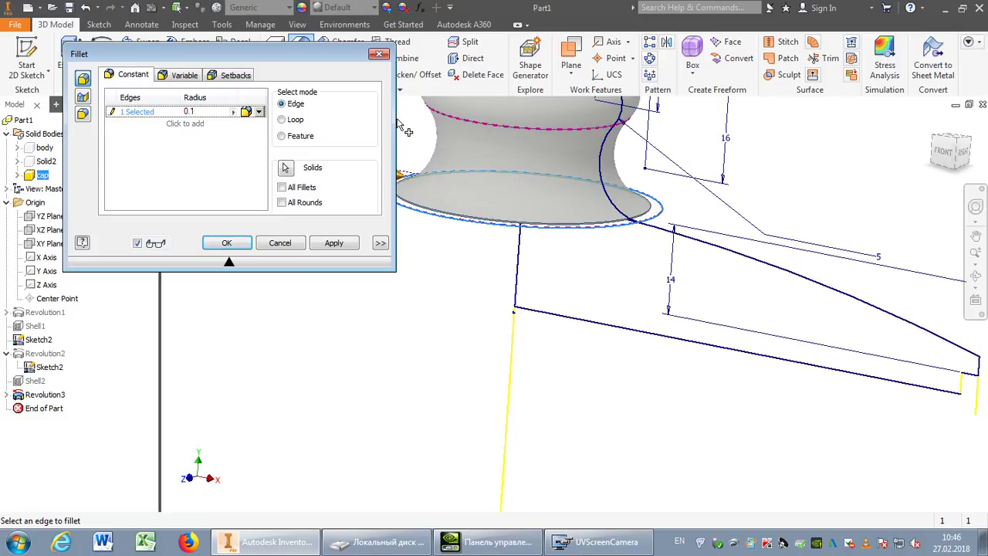
scroll(567, 224, down, 3)
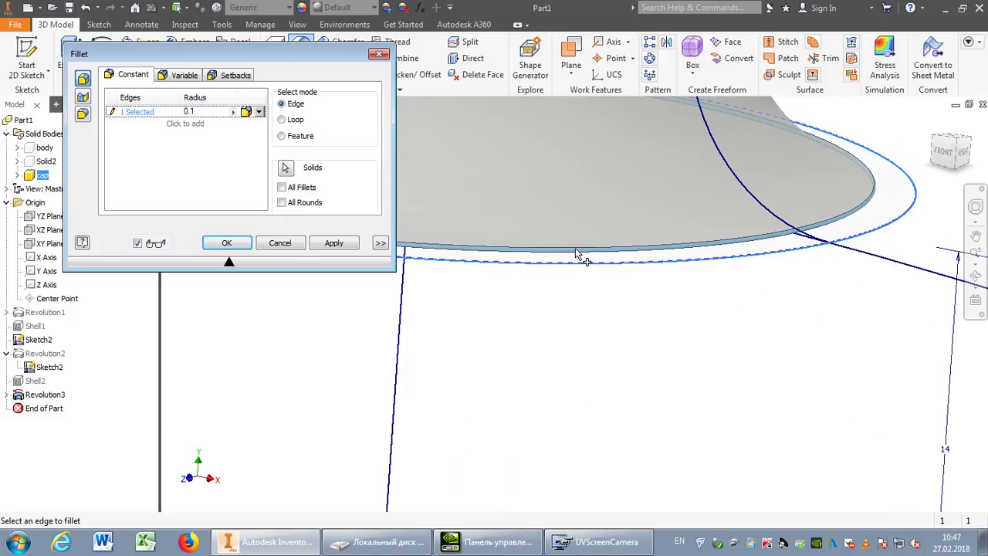
scroll(575, 255, up, 2)
click(239, 247)
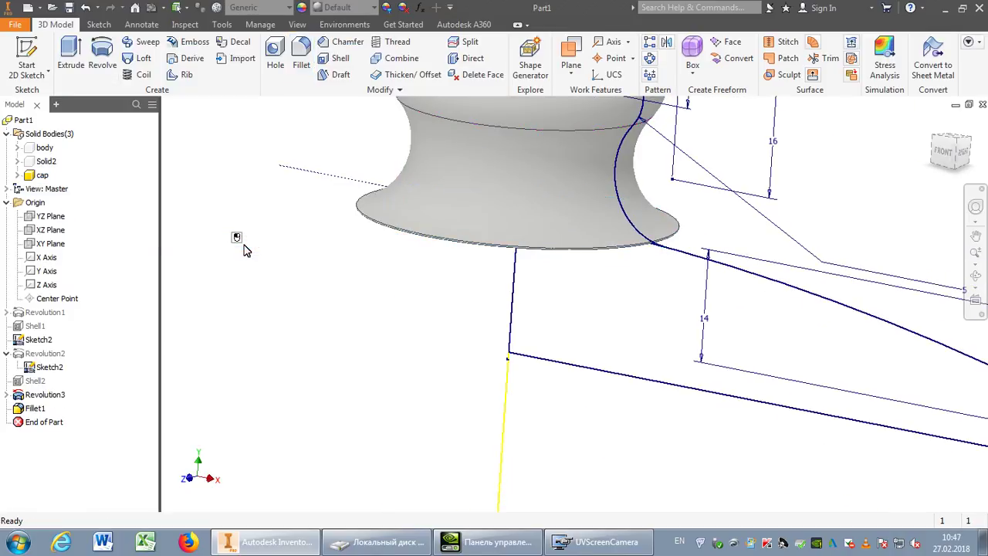
scroll(249, 308, up, 2)
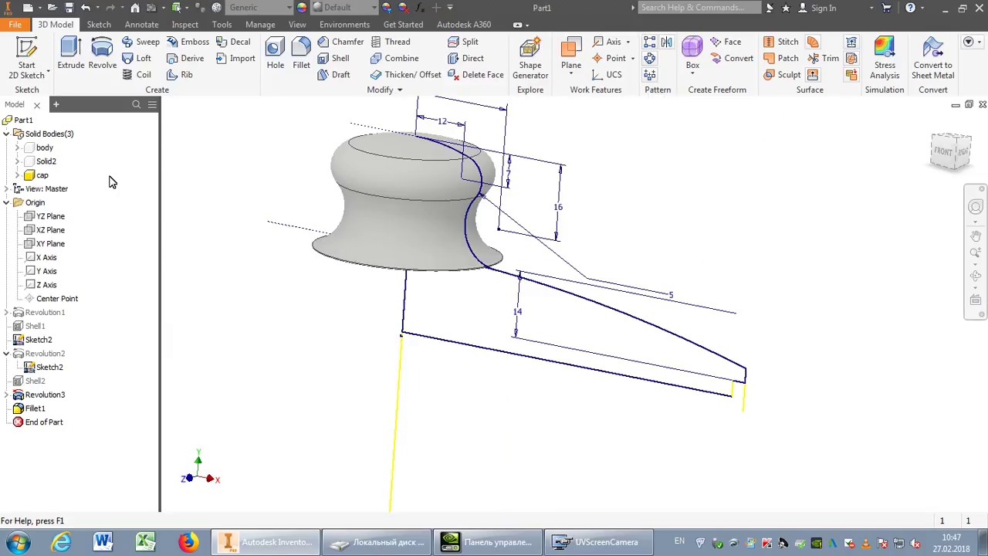
Show all solid bodies, and isolate the pot body by hiding the others
right_click(43, 176)
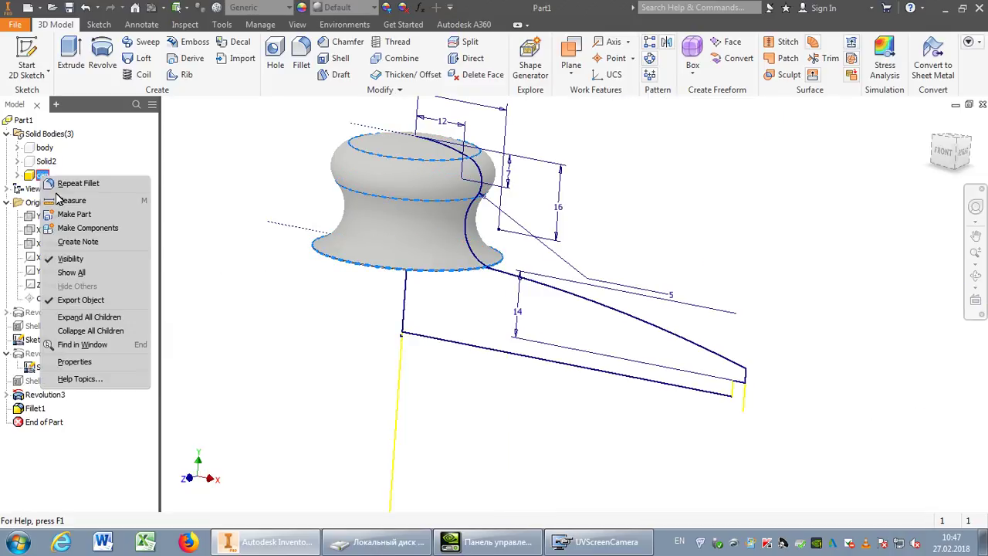
click(102, 273)
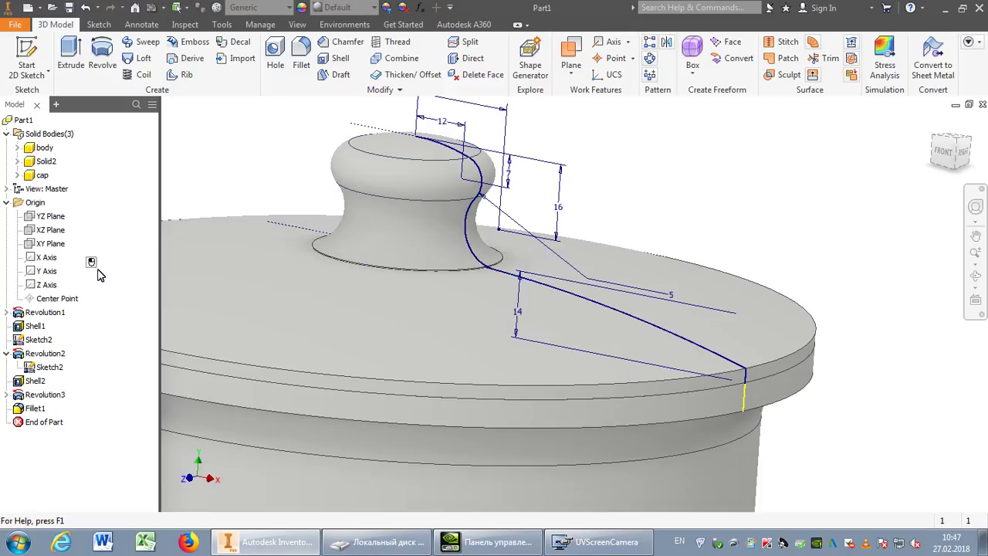
right_click(47, 150)
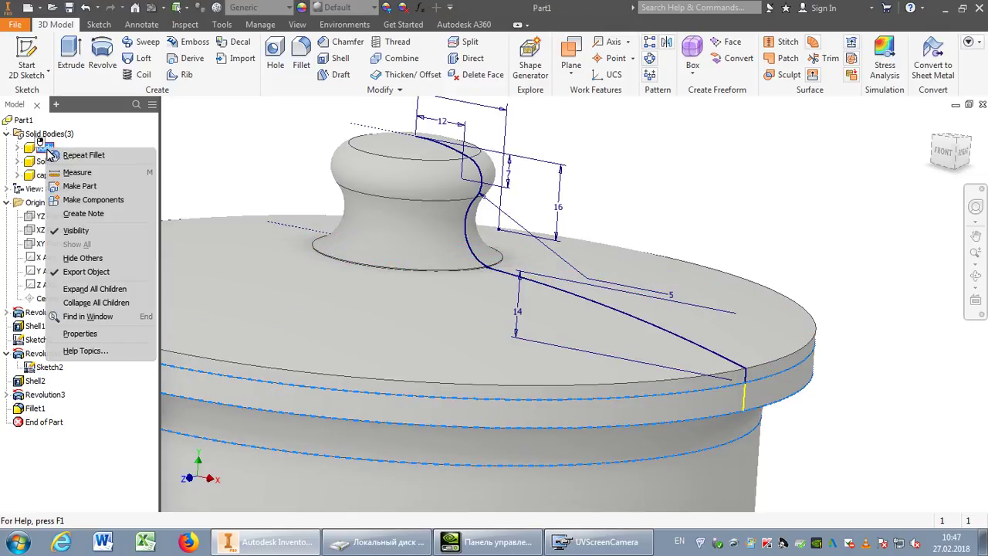
click(124, 258)
Fillet the four inner and outer edges of the pot's rim with a 1 mm radius
scroll(688, 236, down, 3)
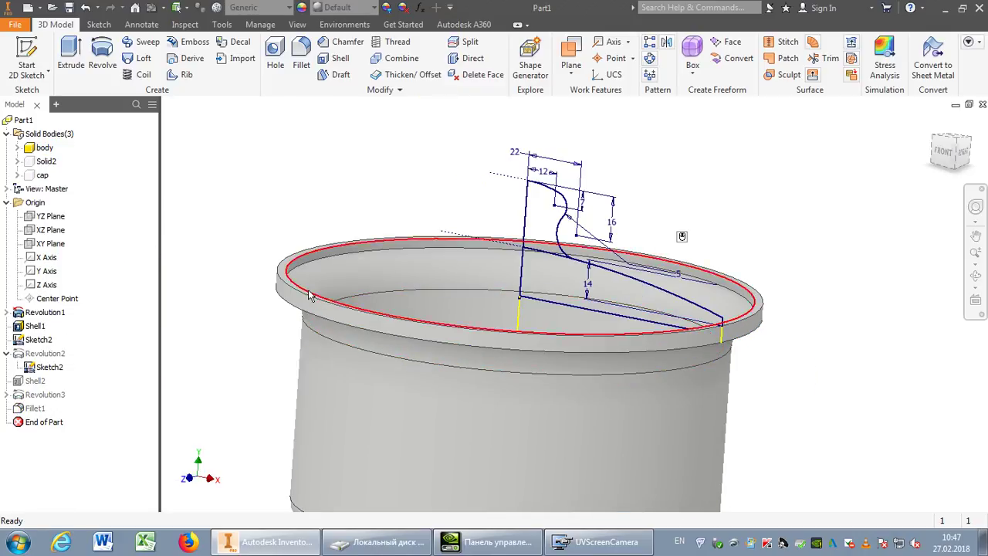
scroll(254, 301, up, 5)
scroll(274, 317, up, 2)
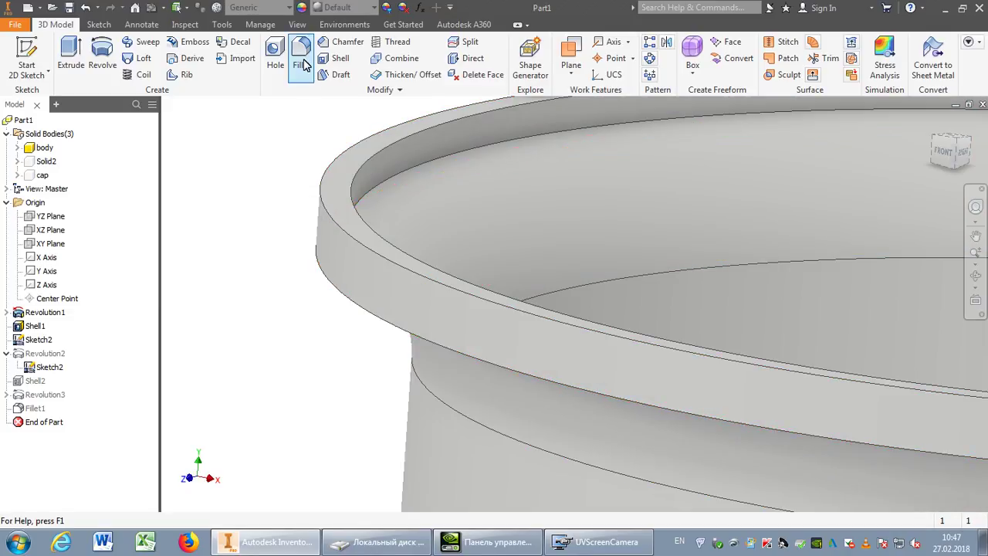
click(301, 65)
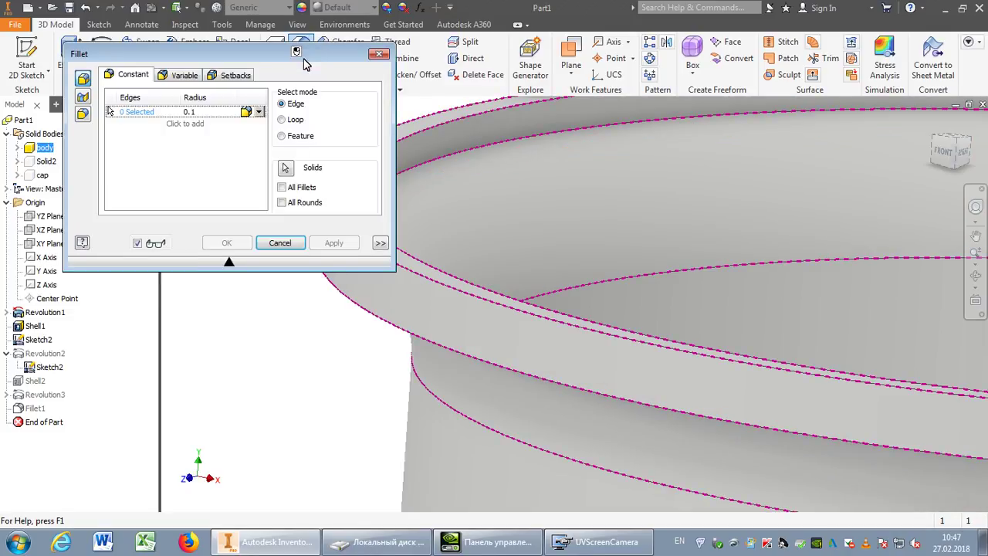
click(349, 303)
click(439, 281)
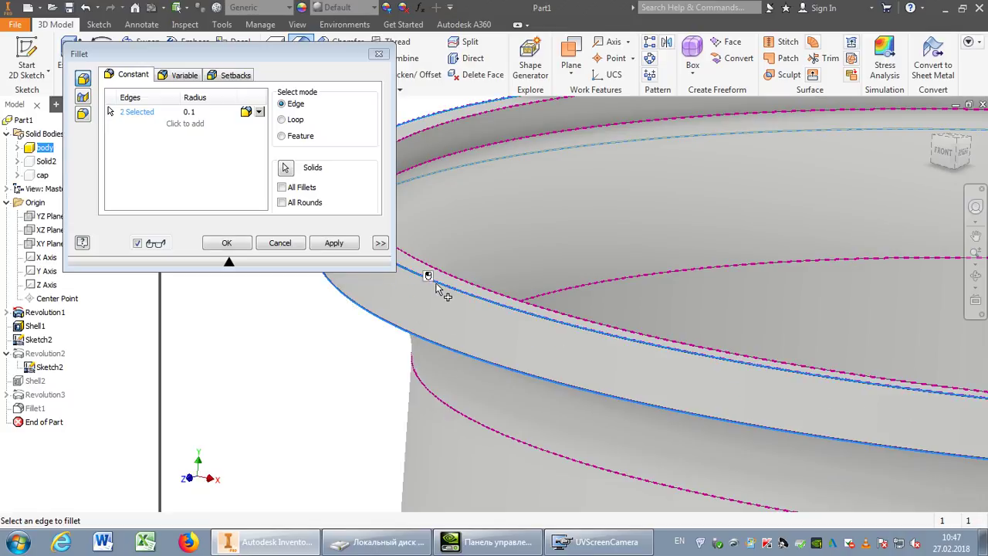
click(412, 152)
click(198, 113)
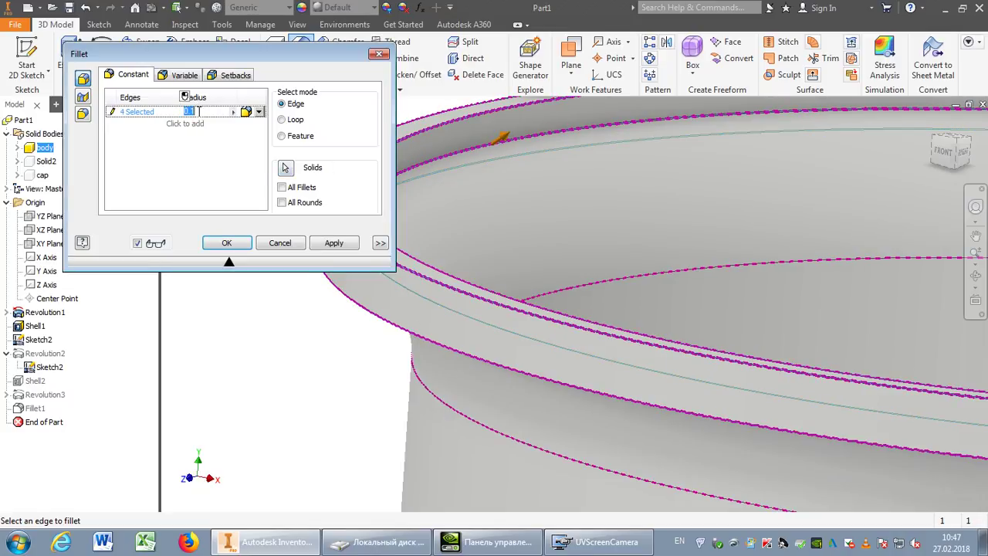
text(1)
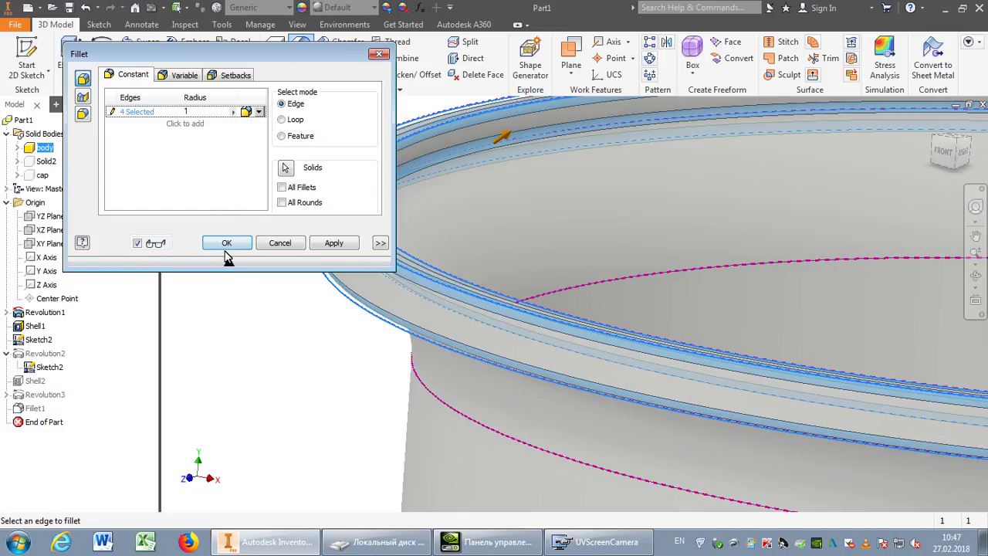
click(224, 242)
scroll(258, 352, down, 3)
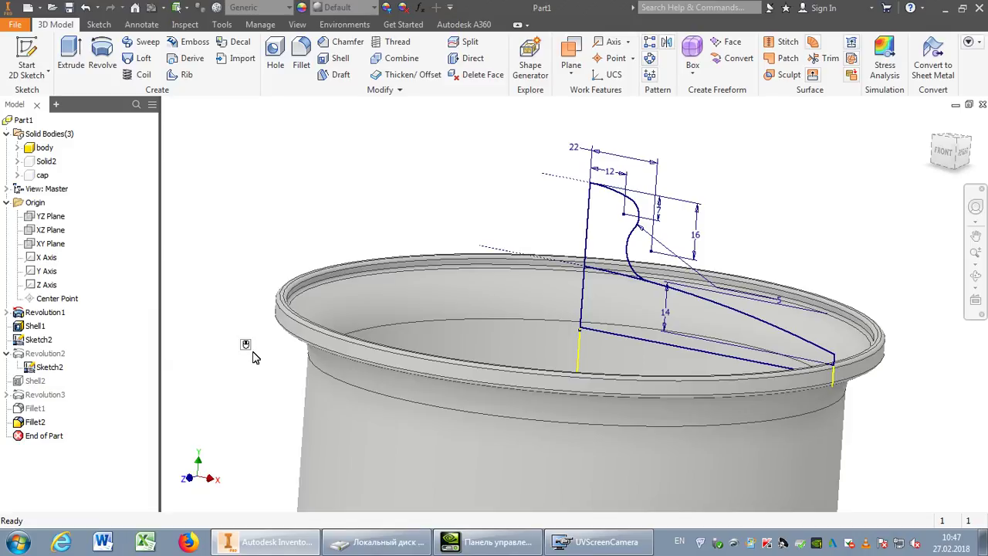
scroll(251, 371, up, 3)
scroll(246, 363, down, 2)
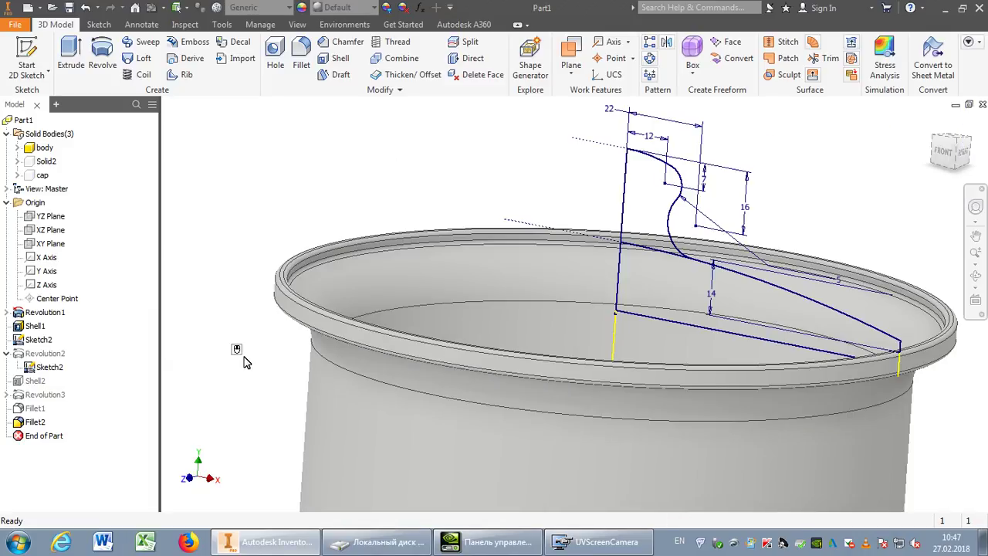
Show all solid bodies, and isolate the lid body Solid2 by hiding the others
right_click(44, 147)
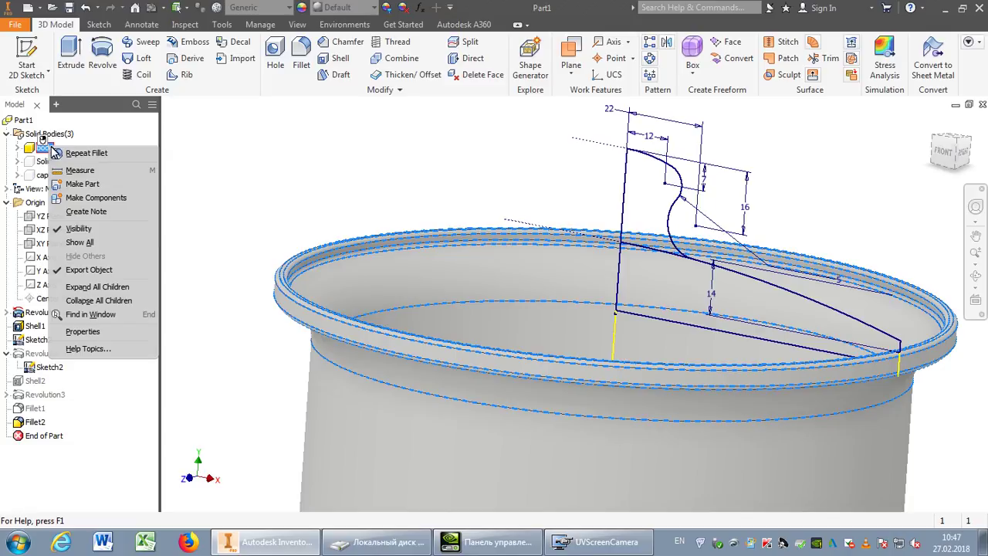
click(104, 243)
right_click(54, 162)
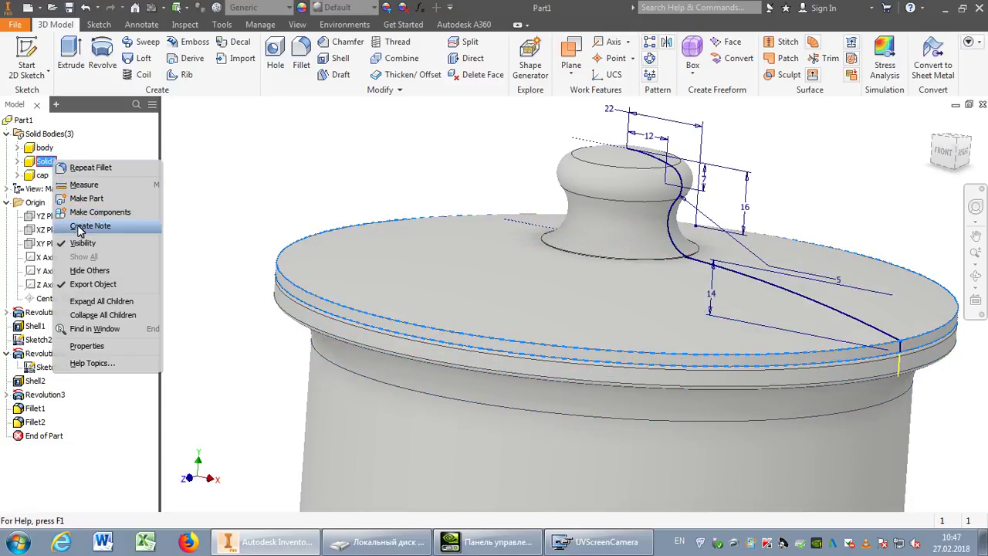
click(96, 271)
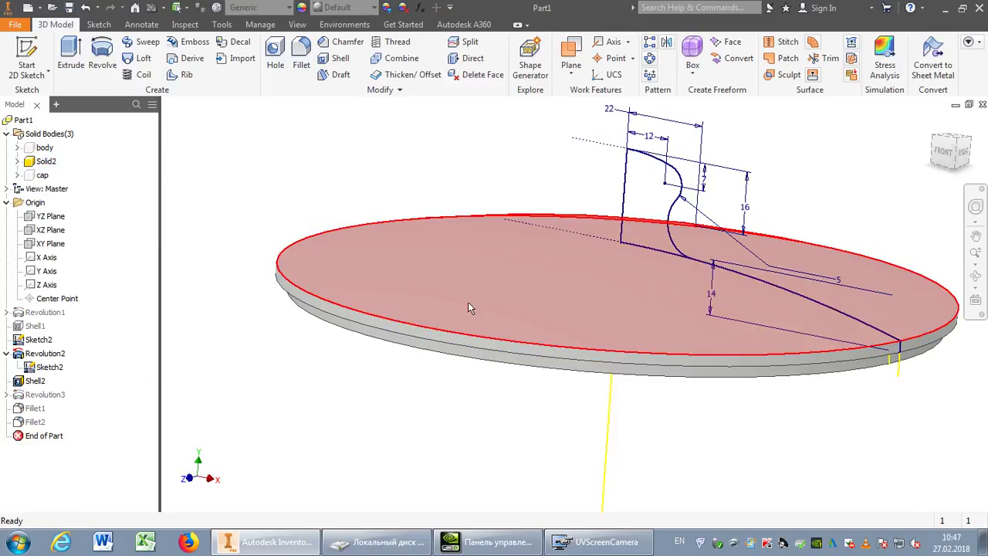
Fillet the lid flange's two outer edges, the corner beneath it and the lower outer edge of the seating ring with a 1 mm radius
click(976, 276)
drag(488, 351, 480, 268)
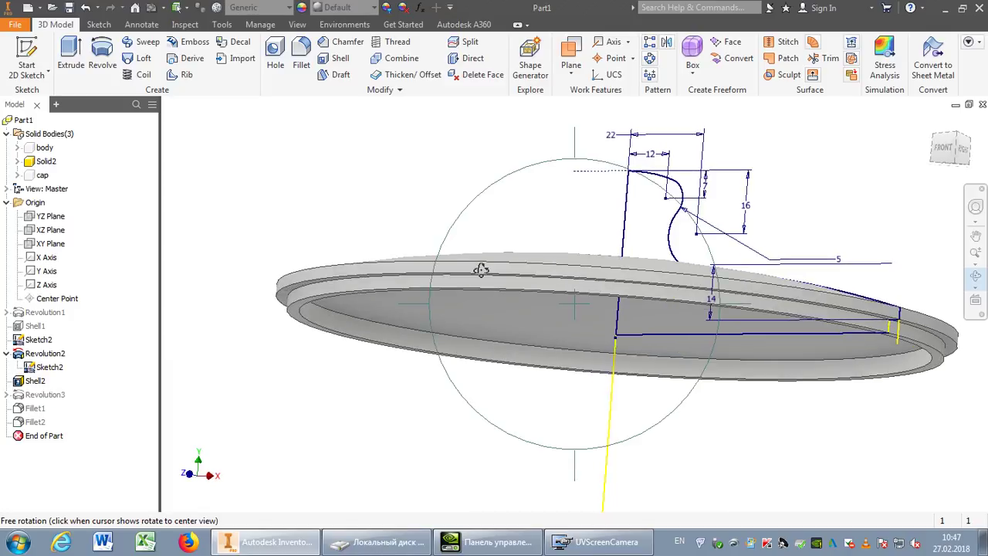
scroll(298, 315, up, 3)
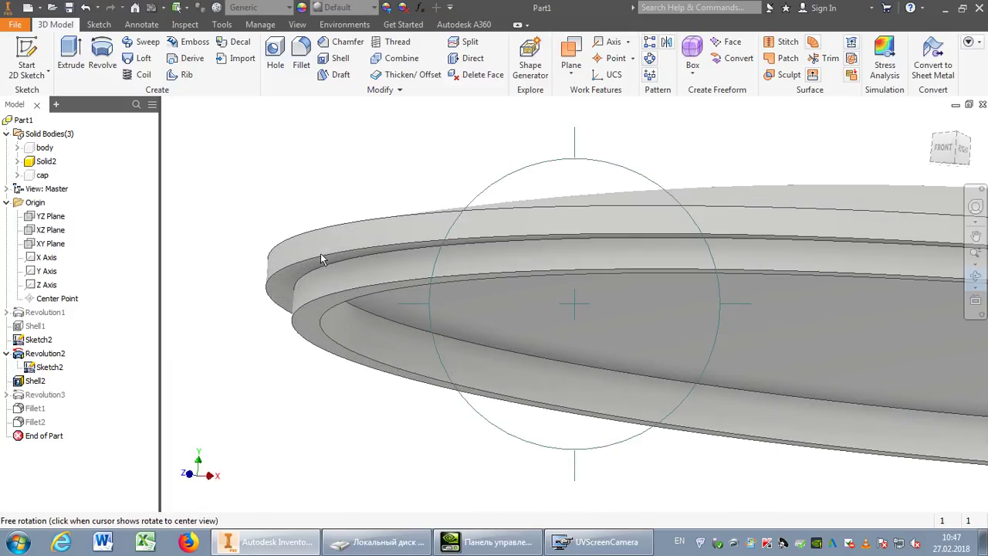
key(Escape)
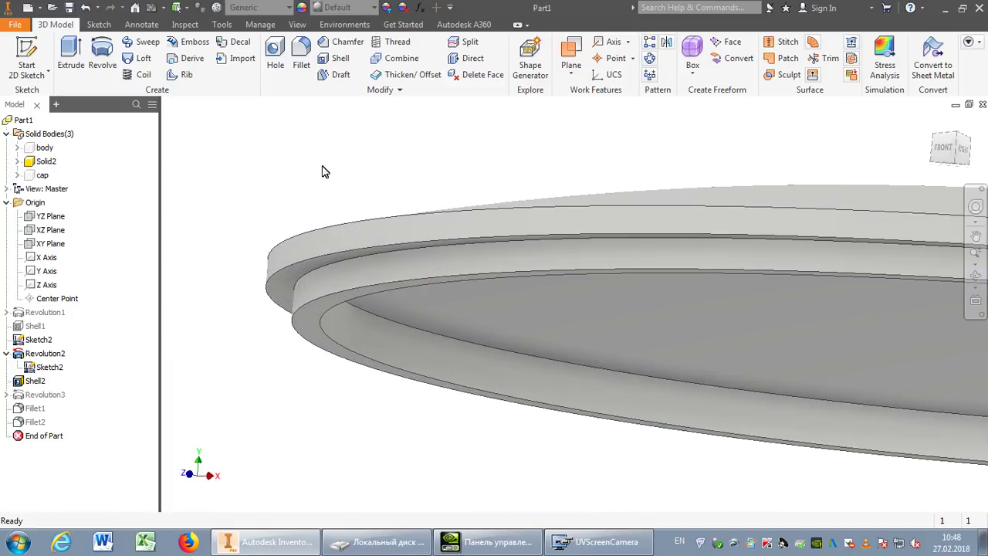
click(302, 56)
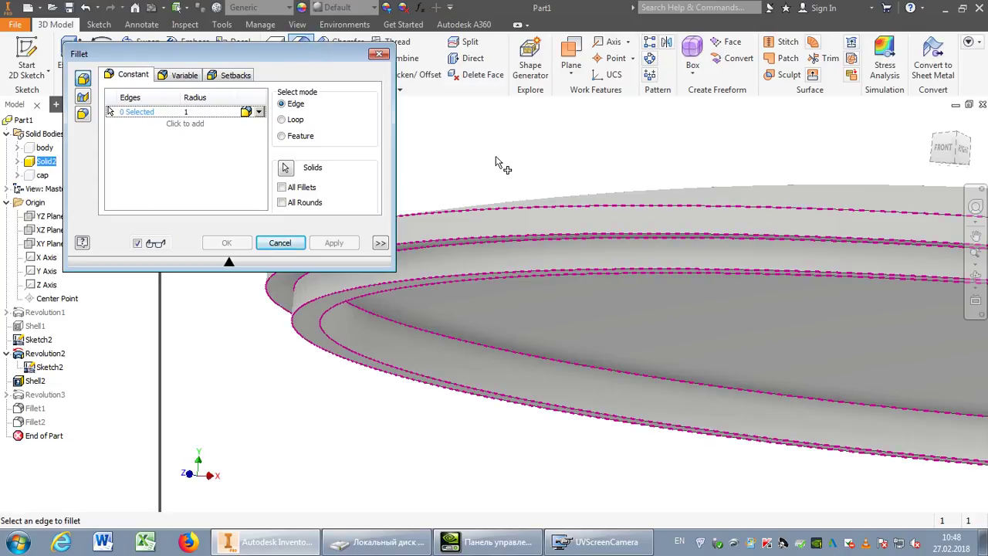
click(494, 214)
click(465, 230)
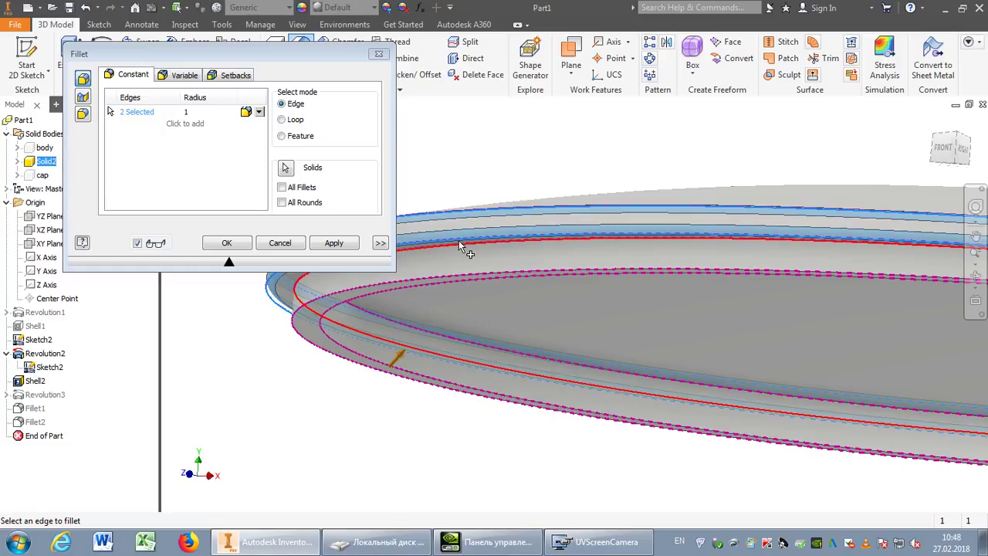
click(447, 248)
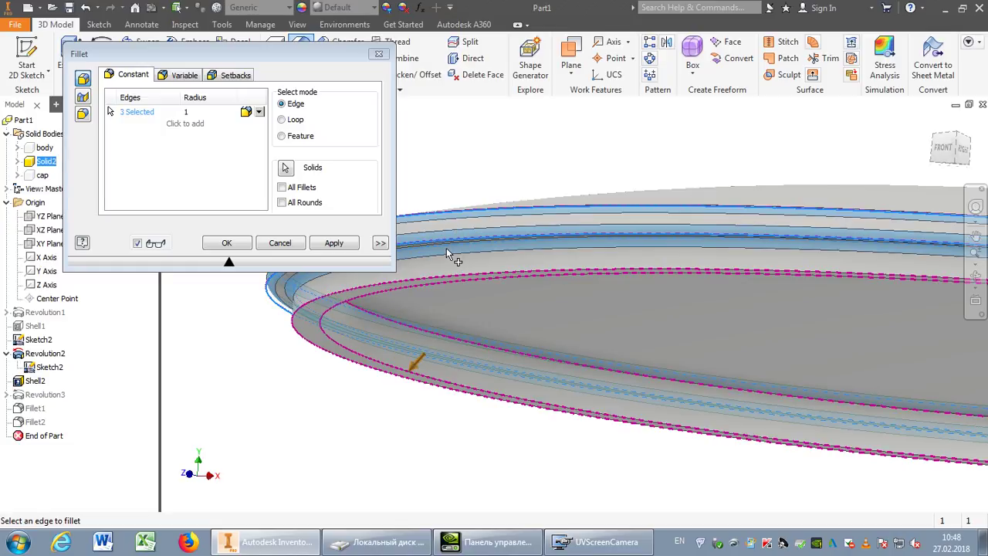
click(317, 297)
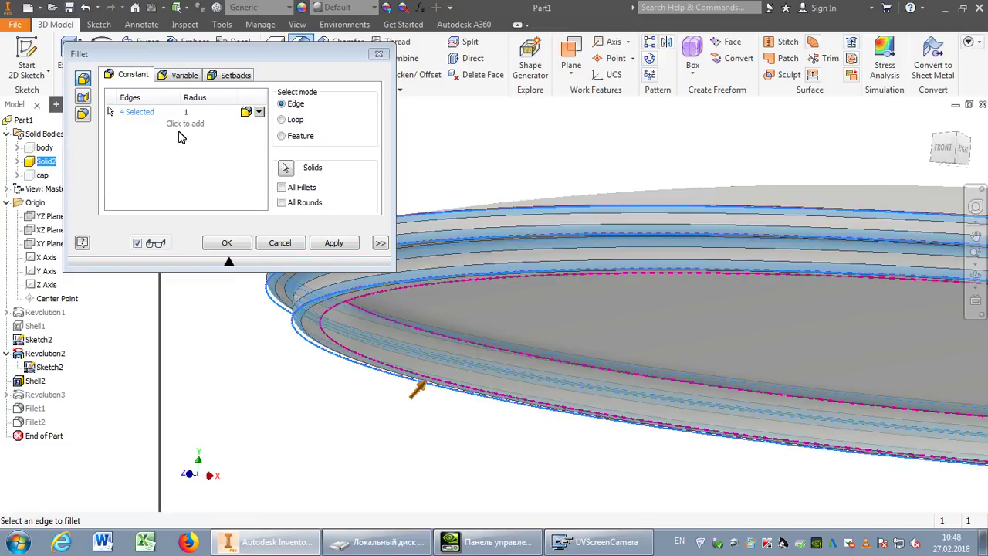
click(227, 244)
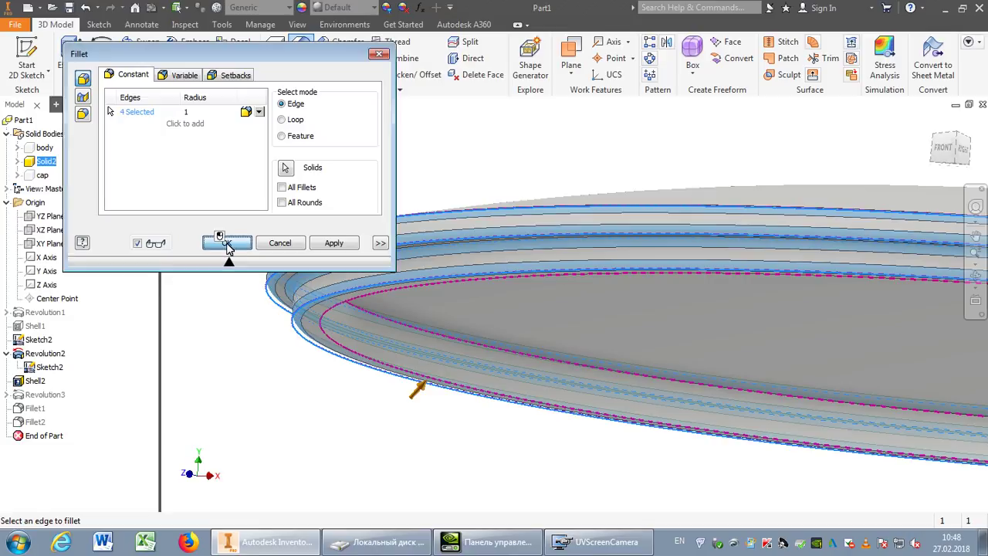
scroll(250, 231, down, 3)
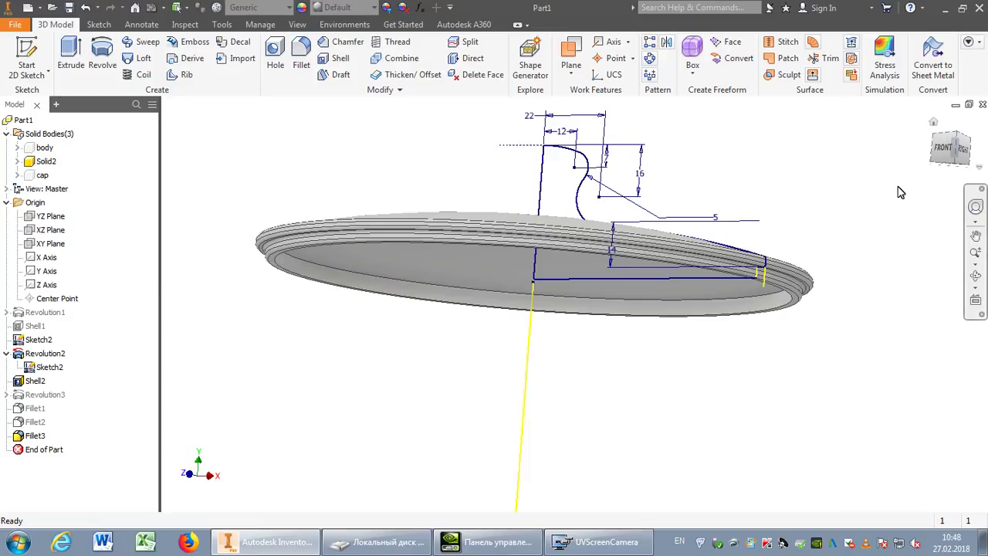
Show all solid bodies again so the pot, lid and knob are displayed together
right_click(42, 165)
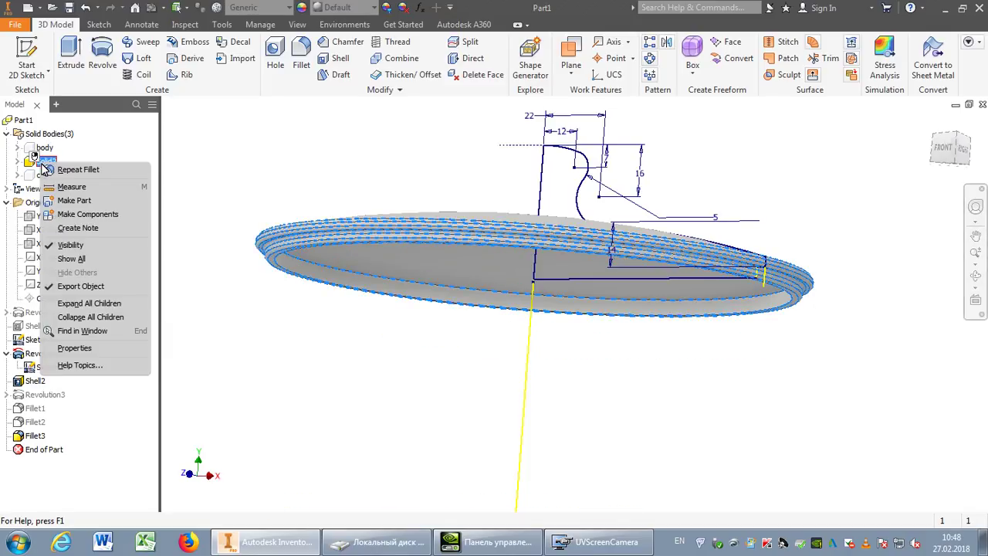
click(98, 261)
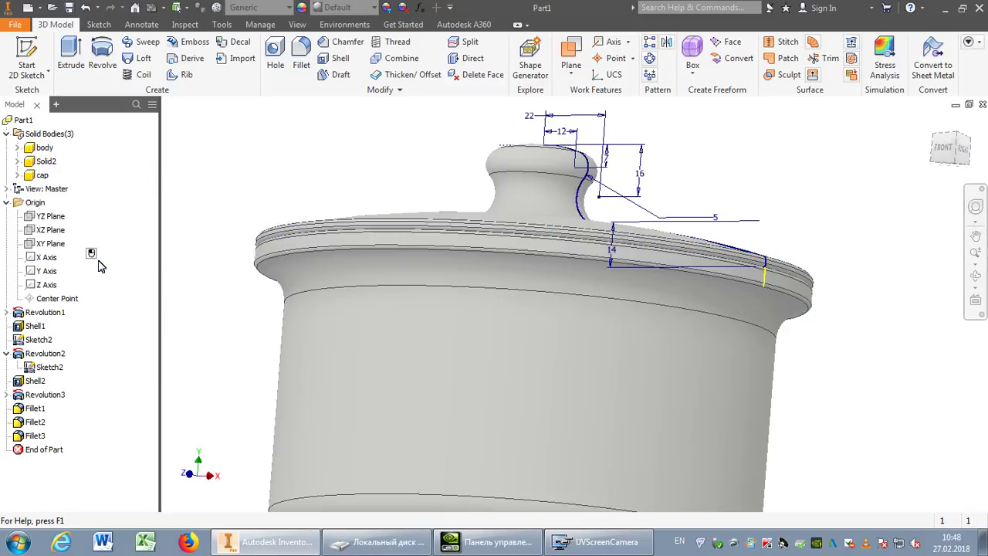
click(976, 276)
drag(592, 252, 597, 287)
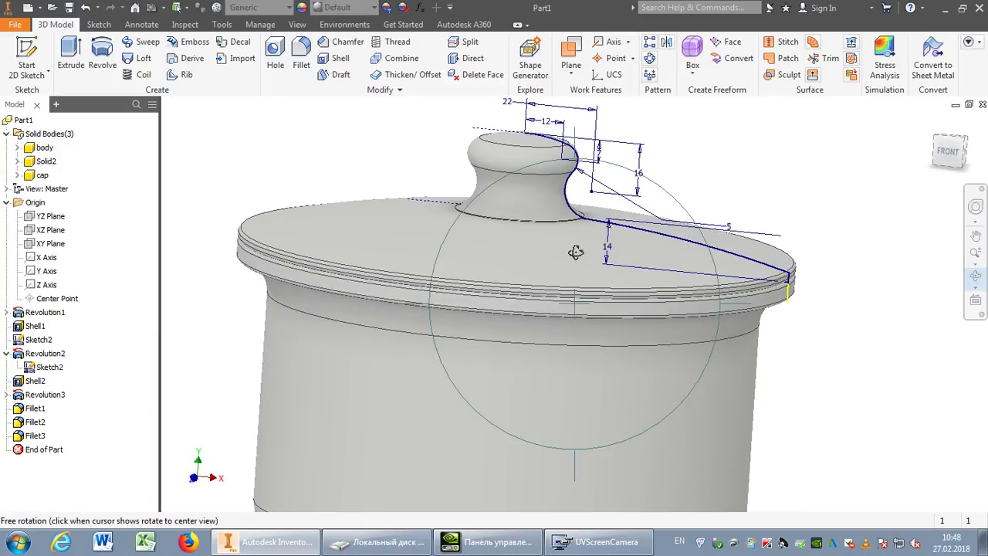
key(Escape)
Display the model in the Wireframe visual style and examine the joint between lid and pot rim from the front
click(297, 24)
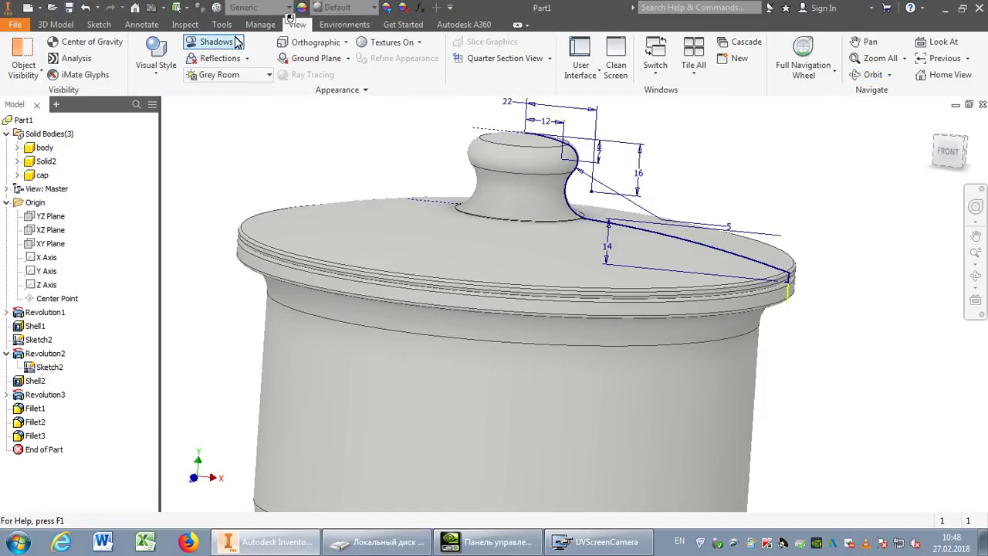
click(165, 75)
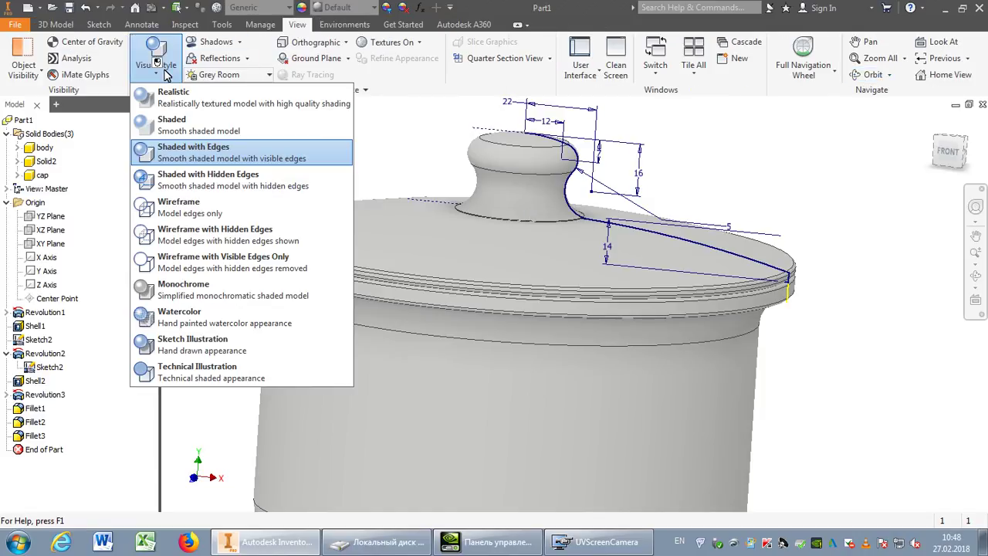
click(171, 214)
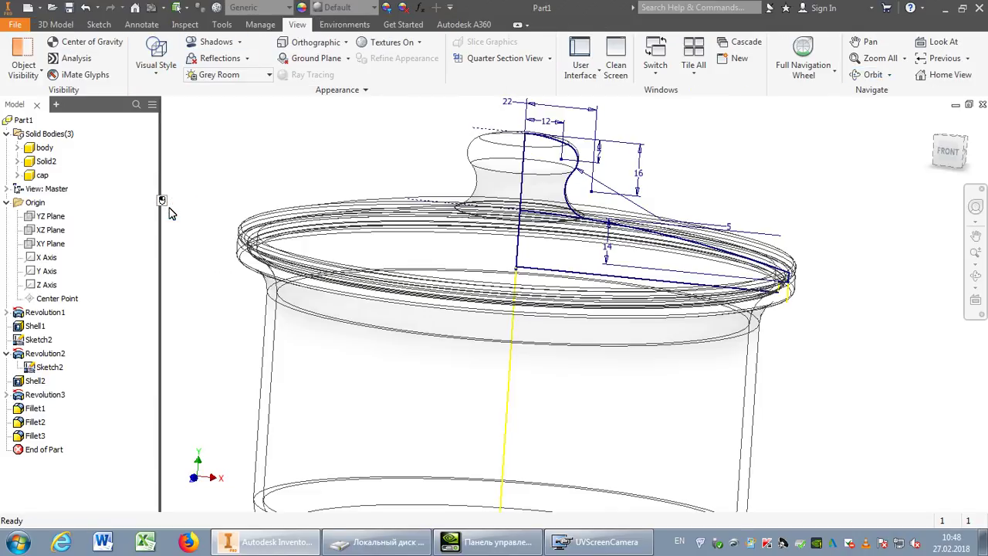
click(949, 151)
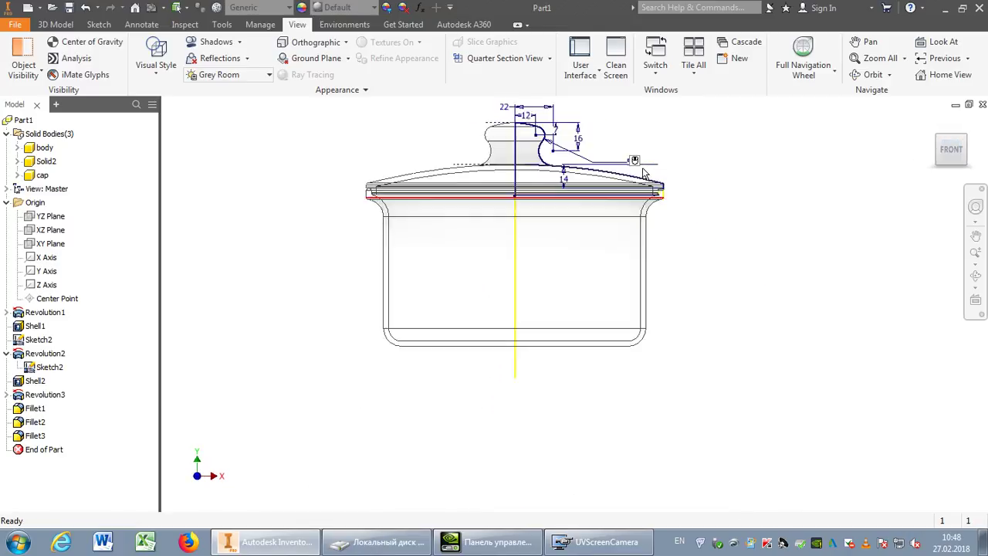
scroll(635, 162, down, 5)
scroll(562, 265, up, 3)
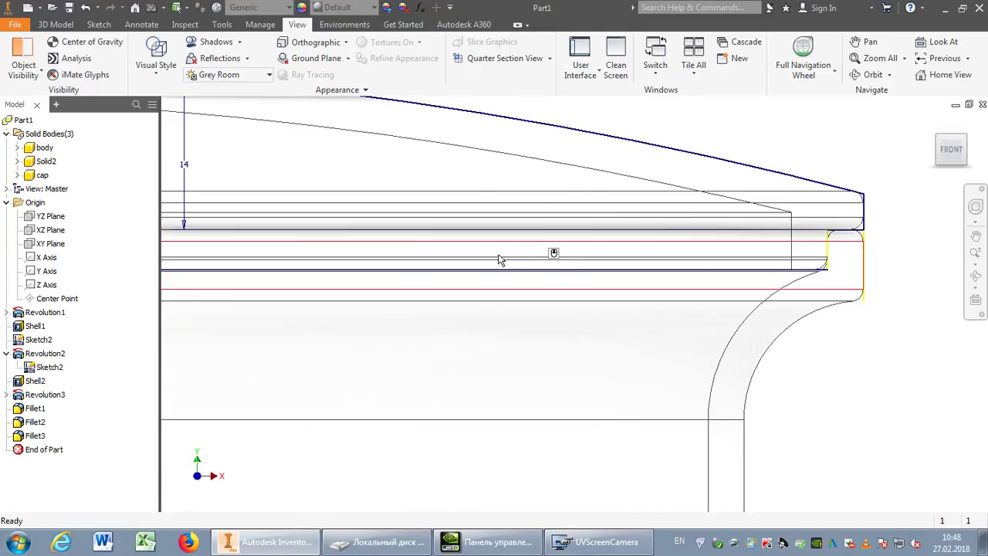
middle_drag(467, 252, 669, 344)
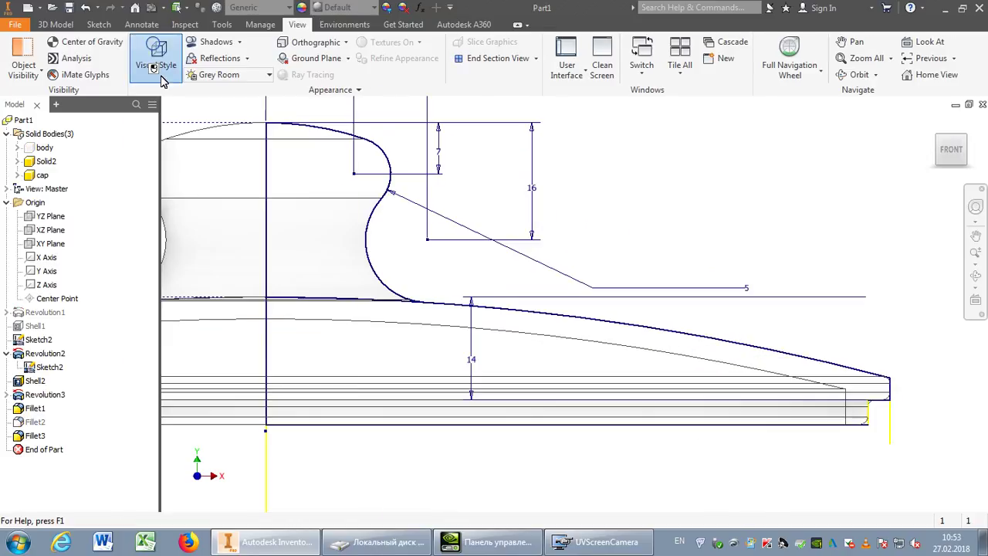
Set the visual style to Shaded with Edges and cut the lid and knob with a Half Section View on the XY Plane
click(157, 52)
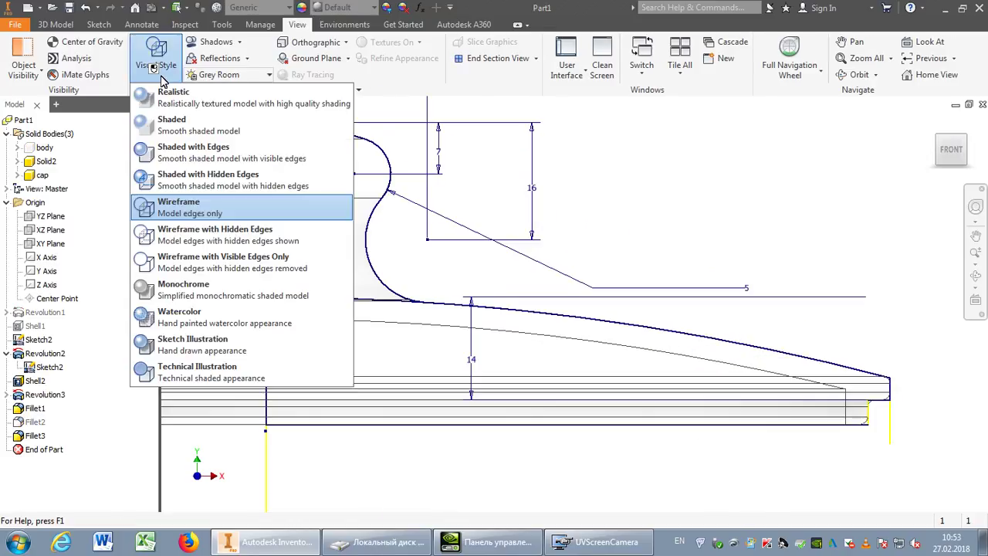
click(206, 162)
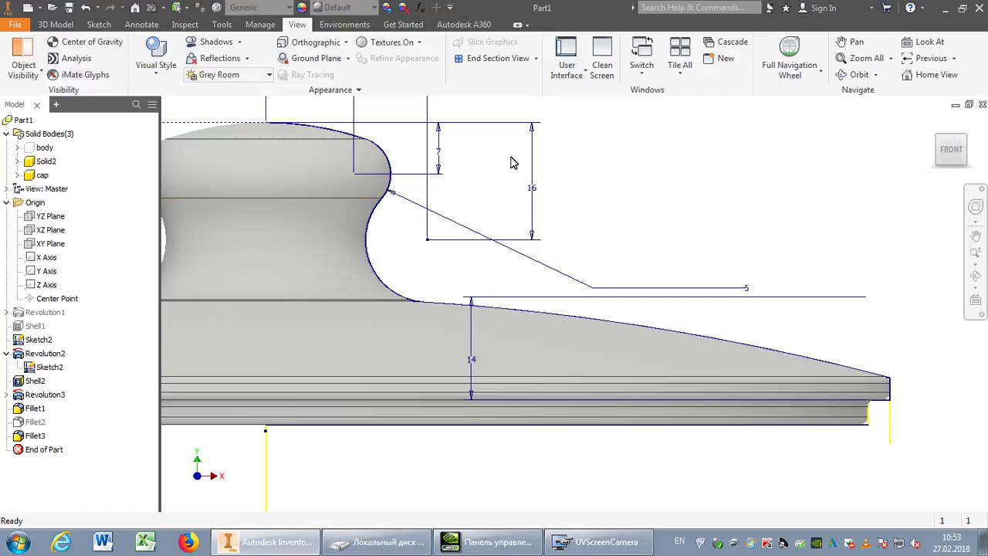
click(536, 59)
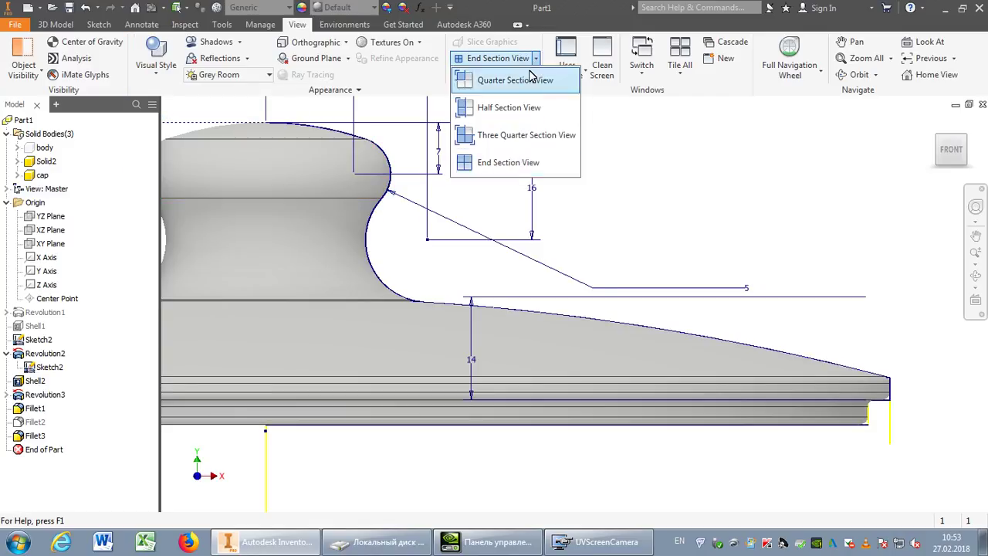
click(518, 107)
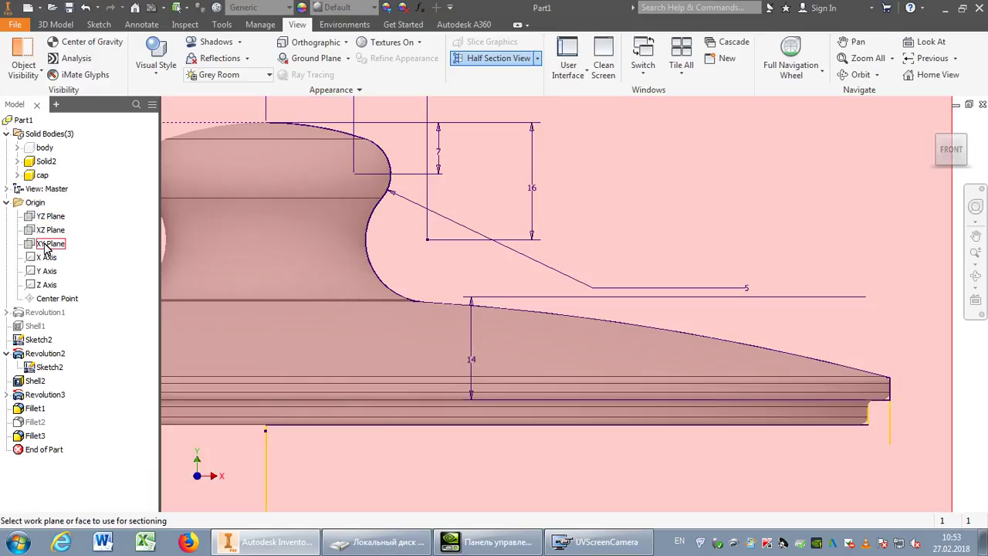
click(46, 245)
click(285, 472)
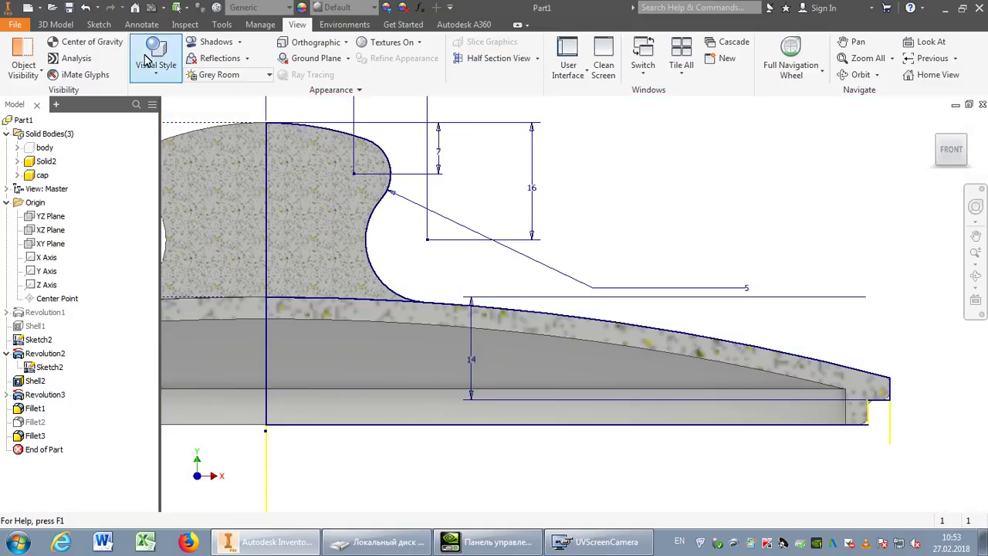
Start a 2D sketch on the XY Plane and project the curved inner edge of the lid into it
click(56, 25)
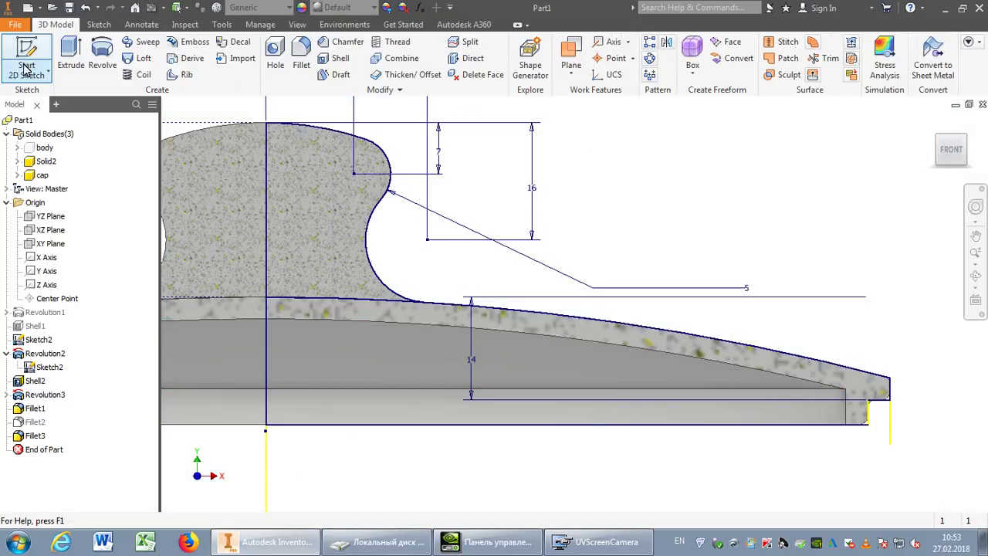
click(43, 54)
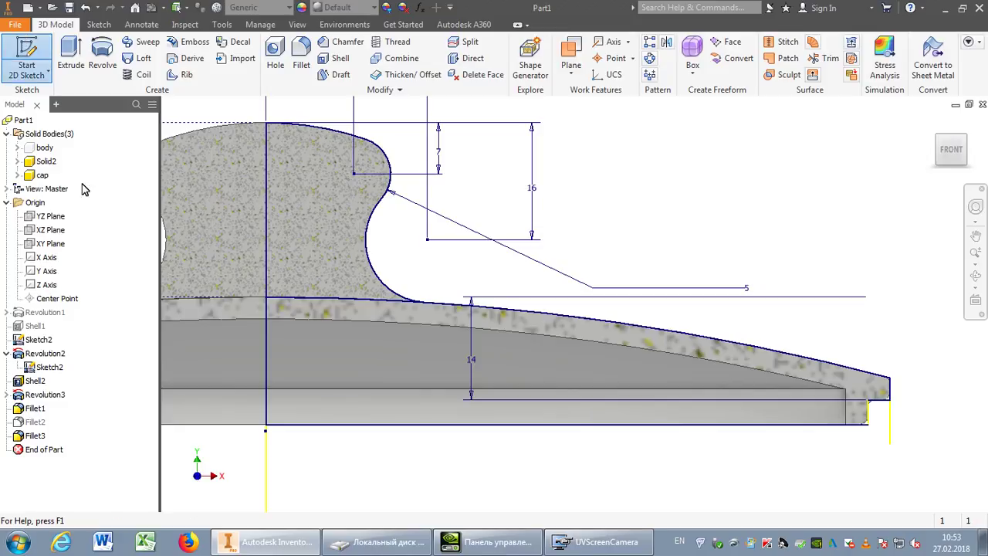
click(44, 243)
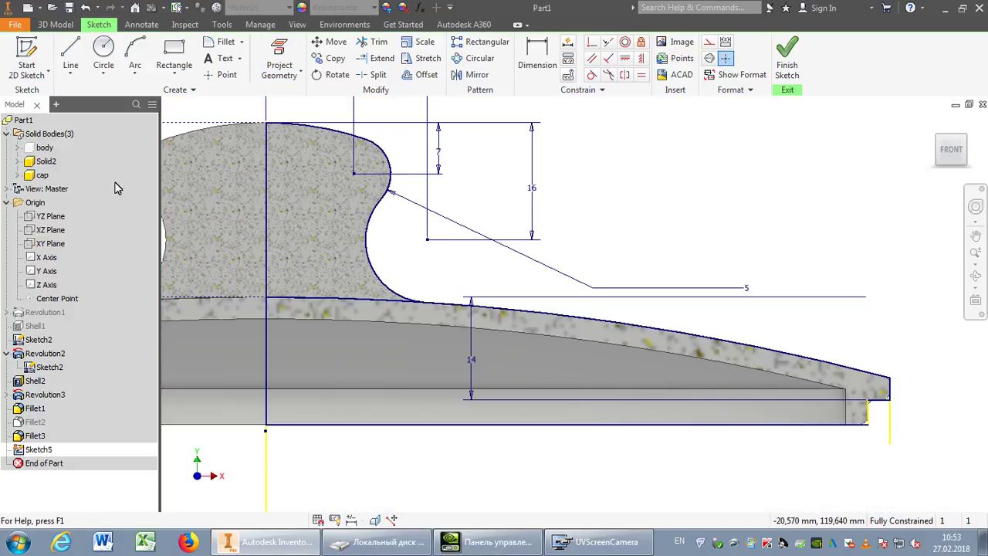
click(292, 56)
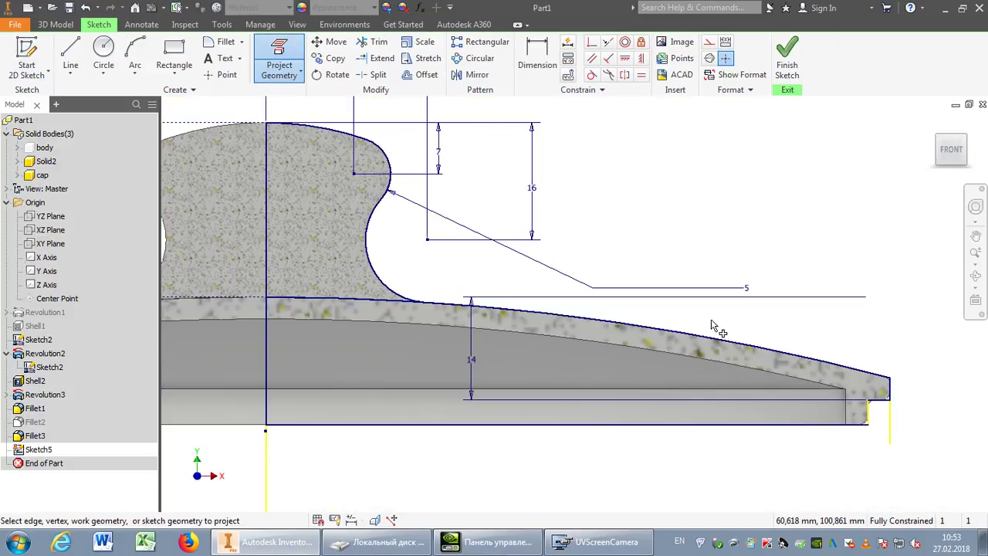
click(719, 364)
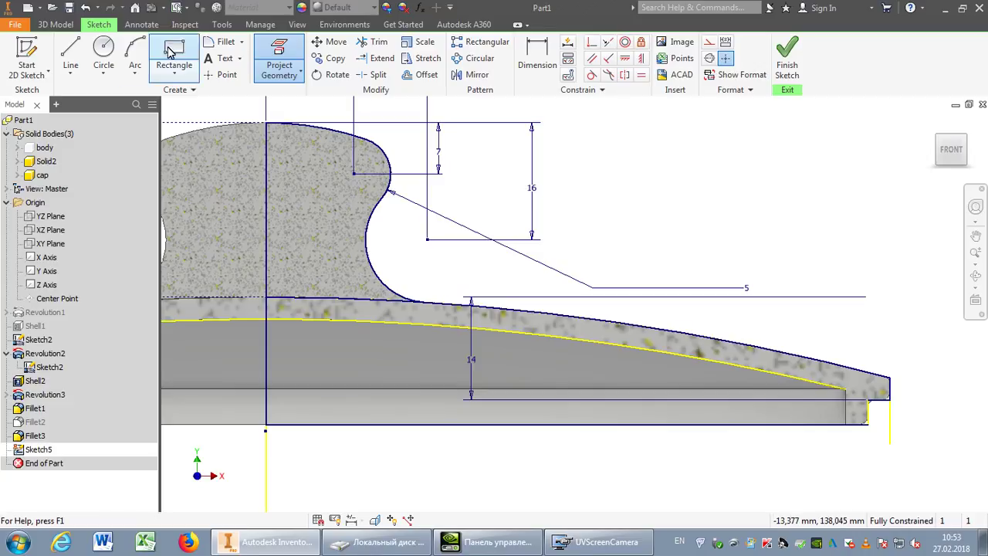
Draw a small arc between the lid's outer and inner curves near the rim, and make it tangent to the projected inner curve
click(135, 56)
click(857, 384)
click(848, 386)
click(853, 377)
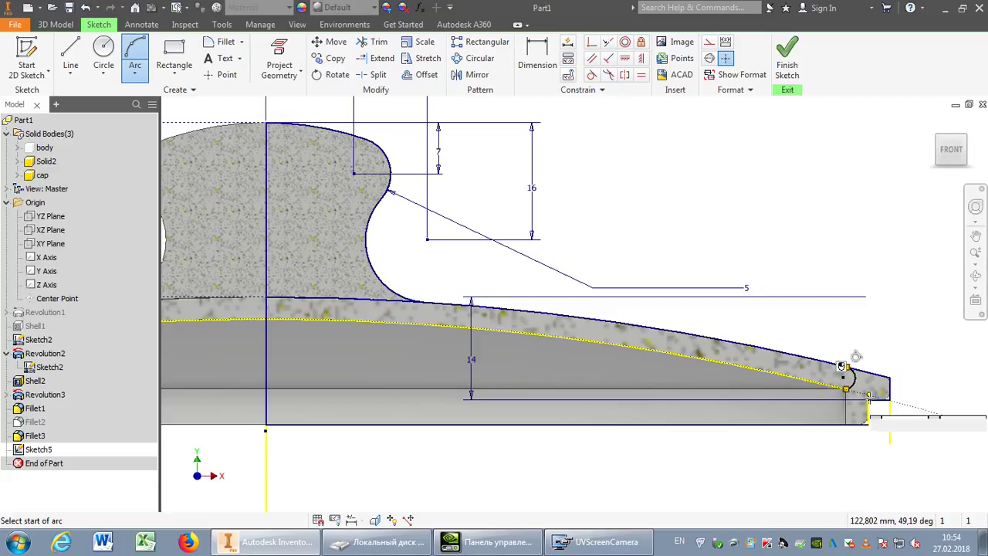
click(592, 76)
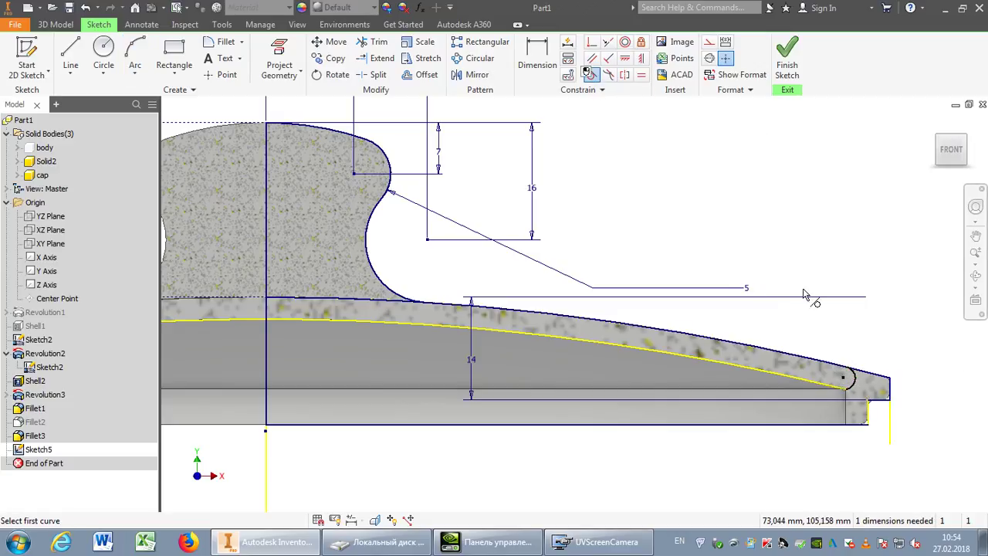
click(846, 377)
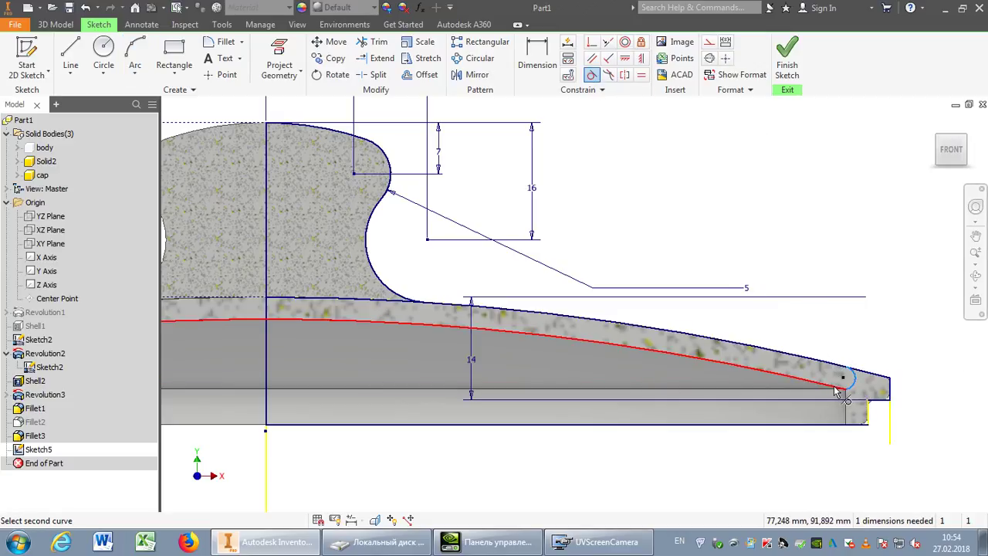
click(840, 383)
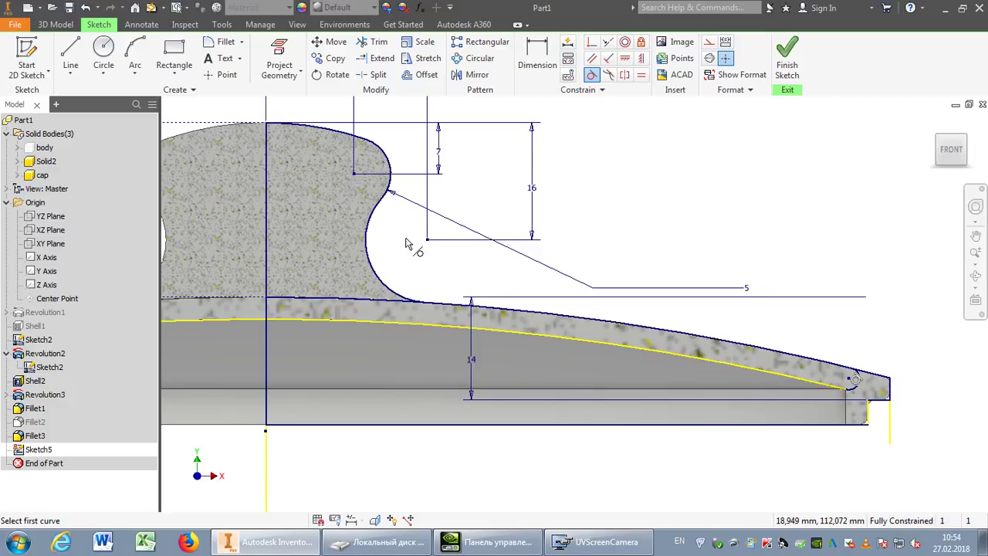
Close the lid profile with a line along the central axis between the outer and inner curves, and finish the sketch
key(Escape)
key(l)
click(266, 297)
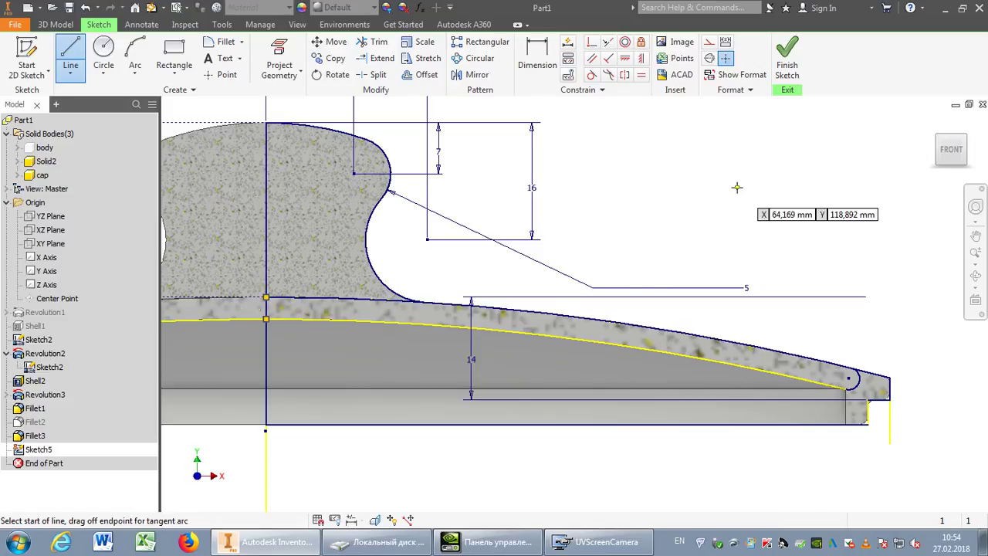
click(789, 59)
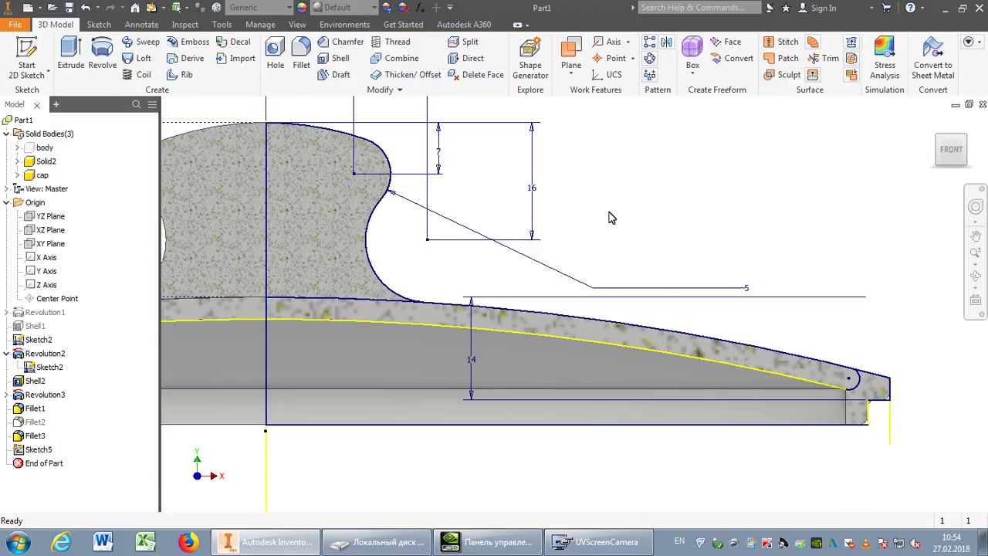
Revolve the thin curved lid profile fully around the vertical central axis as a new solid
click(102, 58)
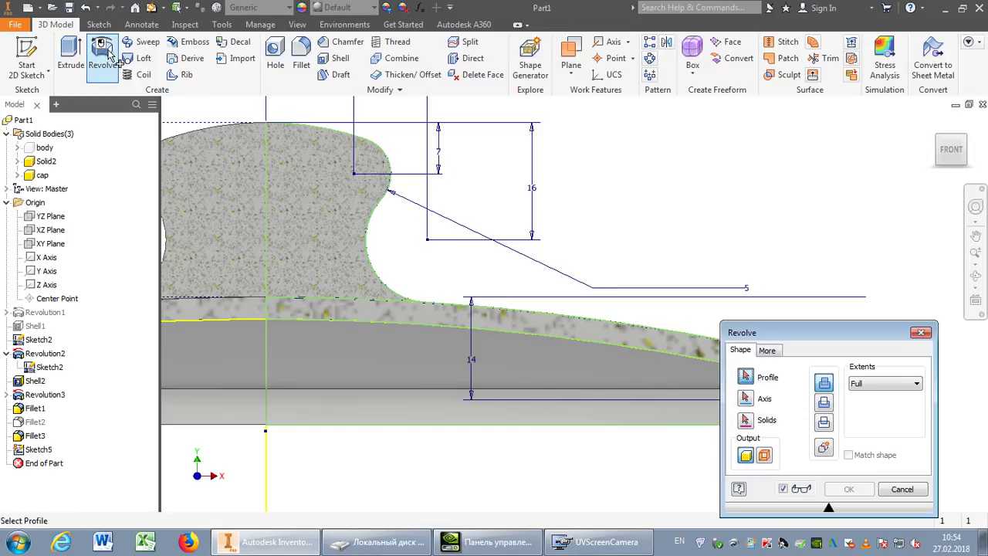
drag(781, 341, 732, 143)
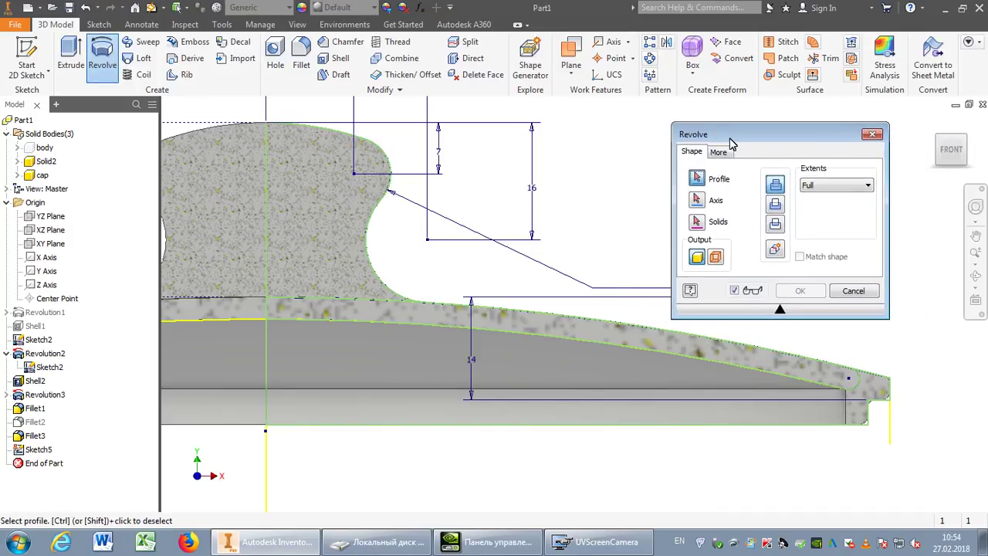
click(632, 340)
click(697, 200)
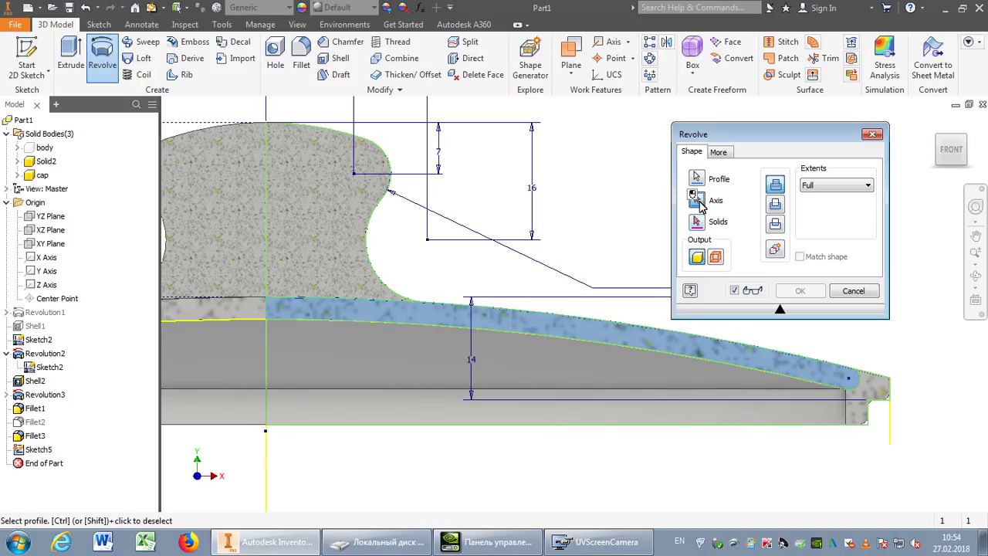
click(269, 310)
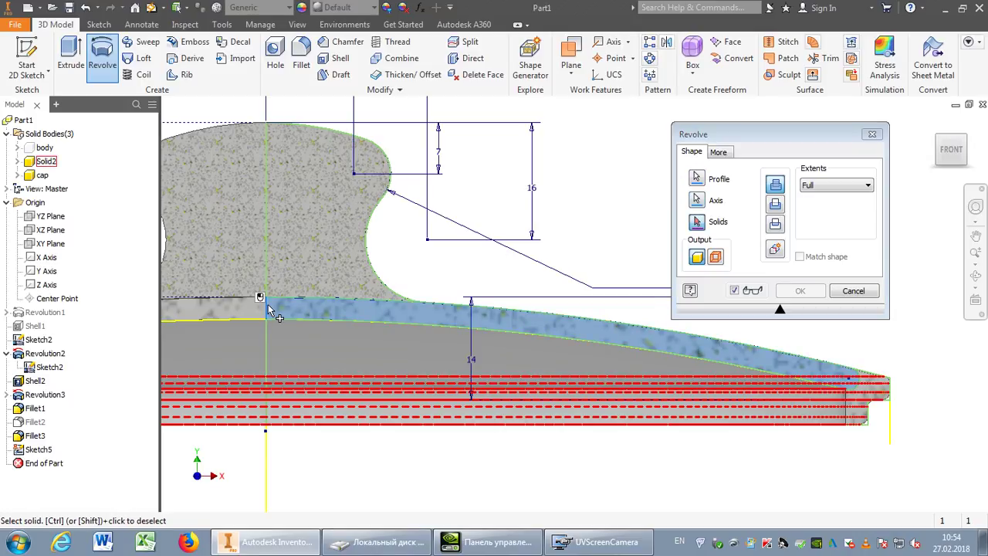
click(776, 248)
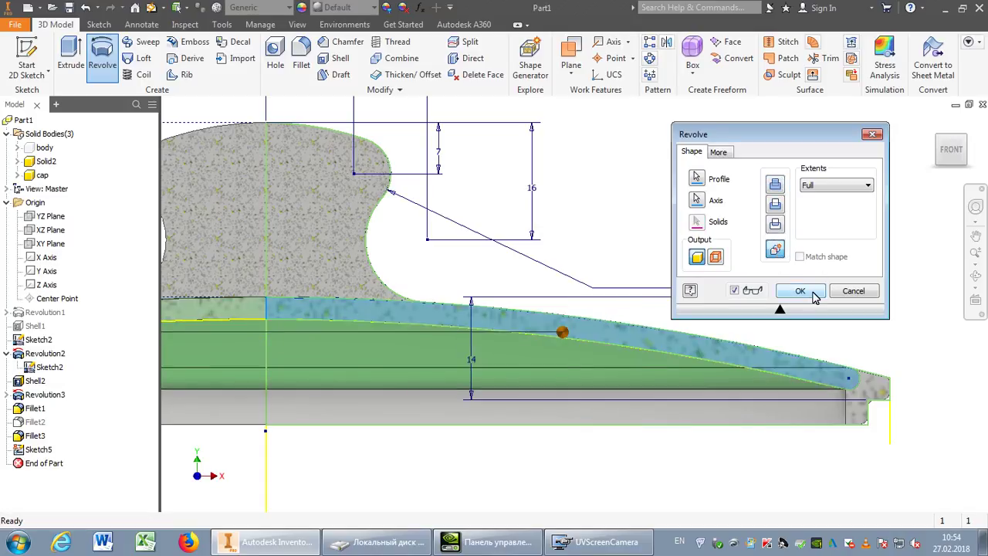
click(801, 291)
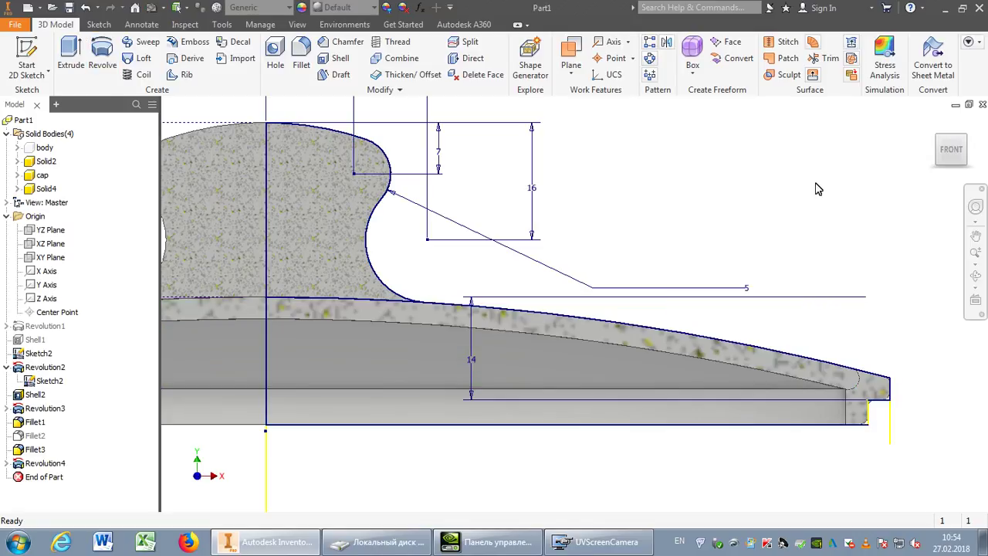
Combine with Cut, subtracting Solid4 from the base Solid2 and keeping the toolbody
click(976, 275)
drag(612, 248, 562, 286)
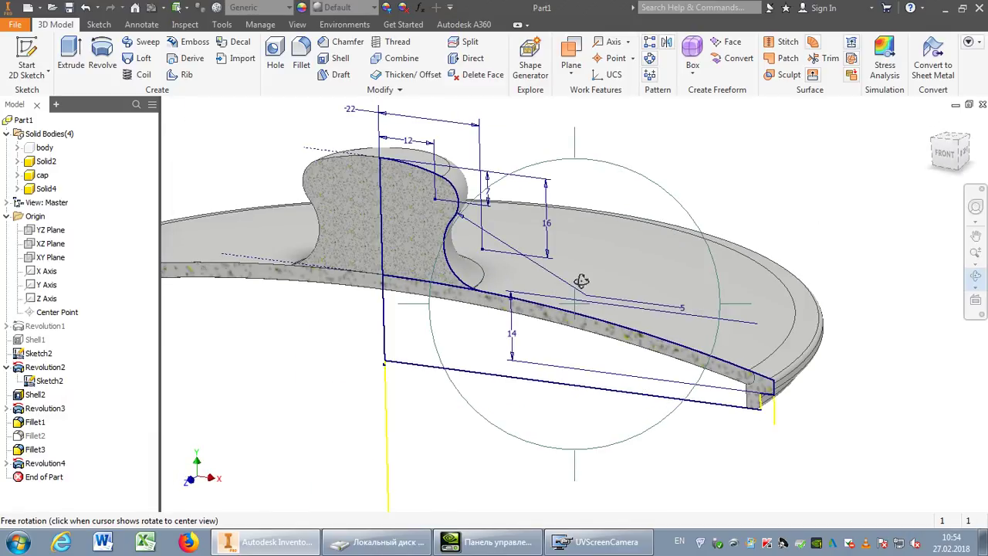
key(Escape)
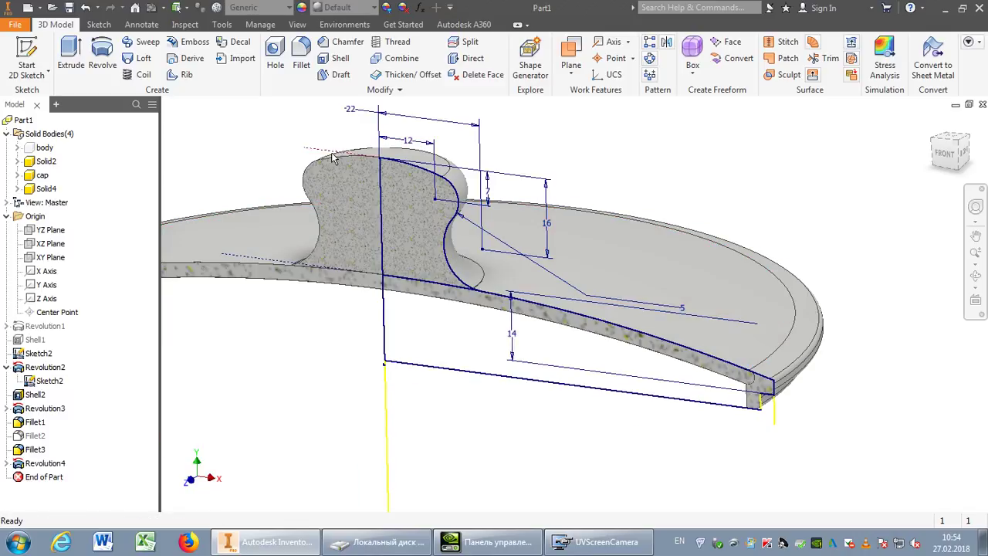
click(408, 62)
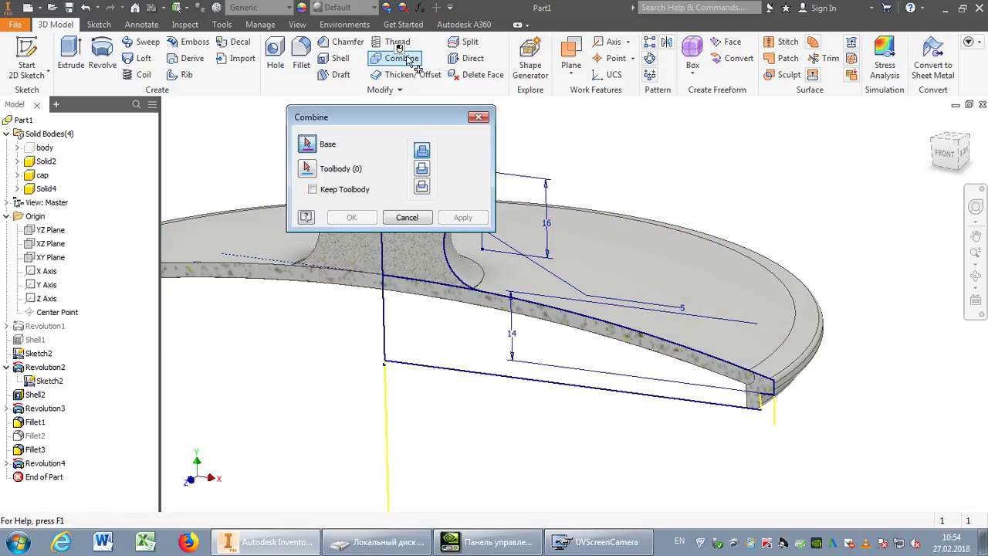
mouse_move(347, 139)
mouse_down()
mouse_move(545, 156)
mouse_move(698, 133)
mouse_up()
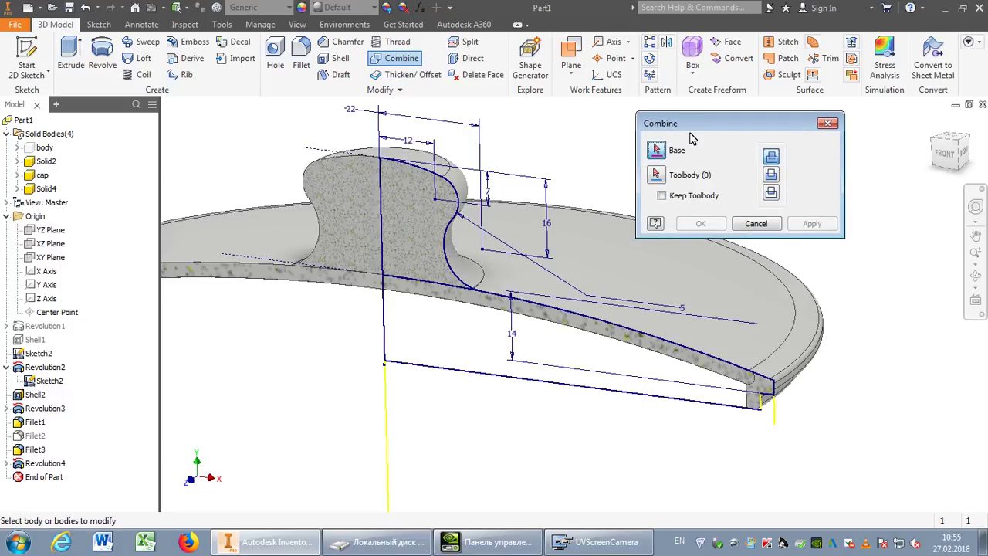
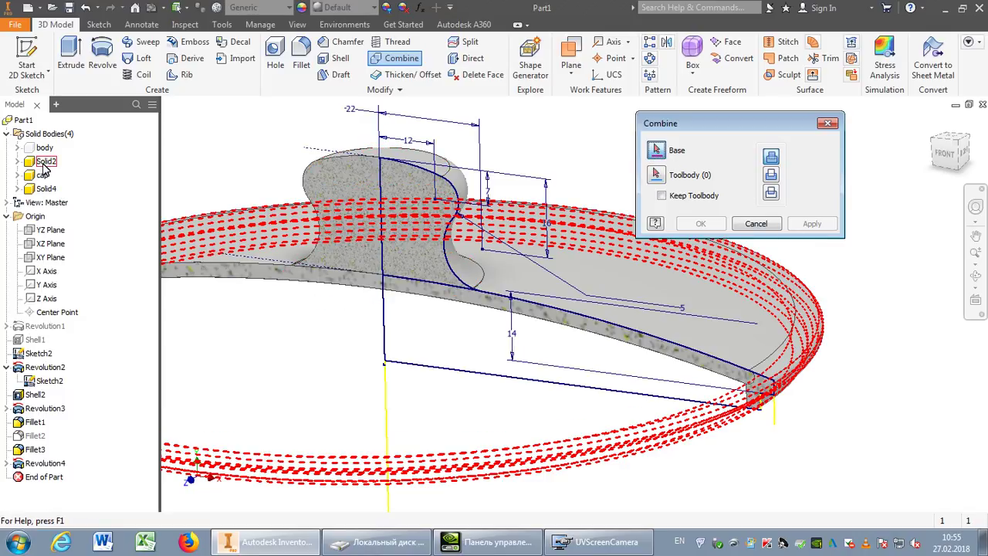
click(43, 163)
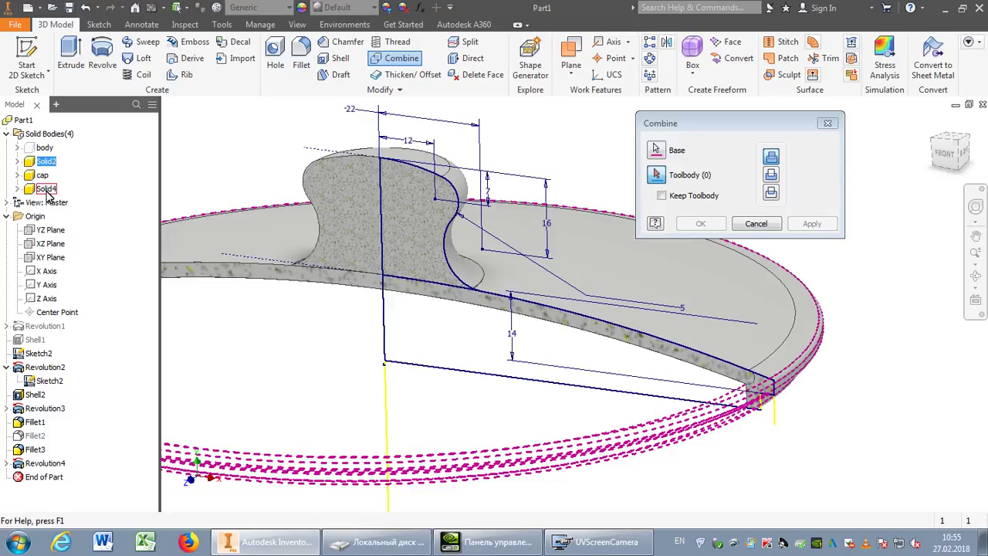
click(46, 190)
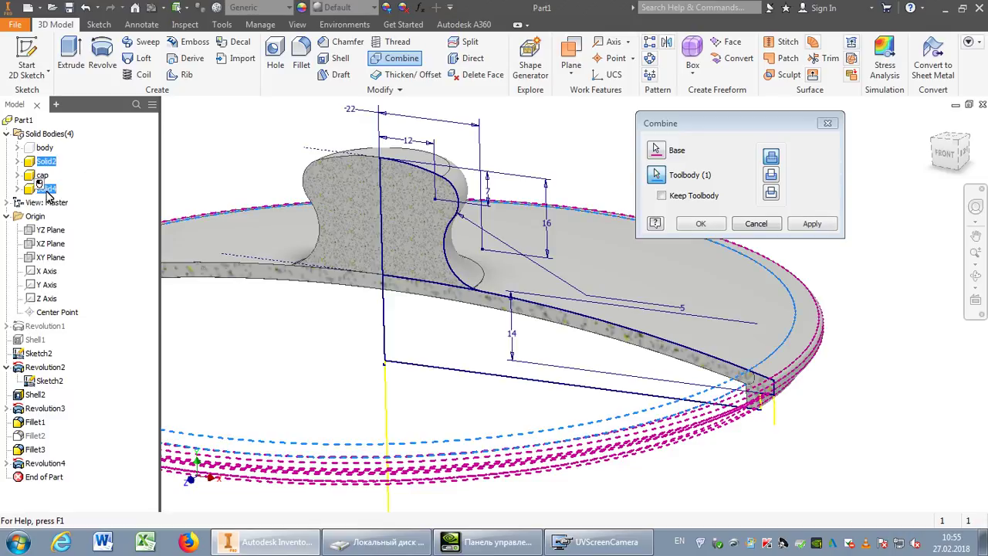
click(772, 175)
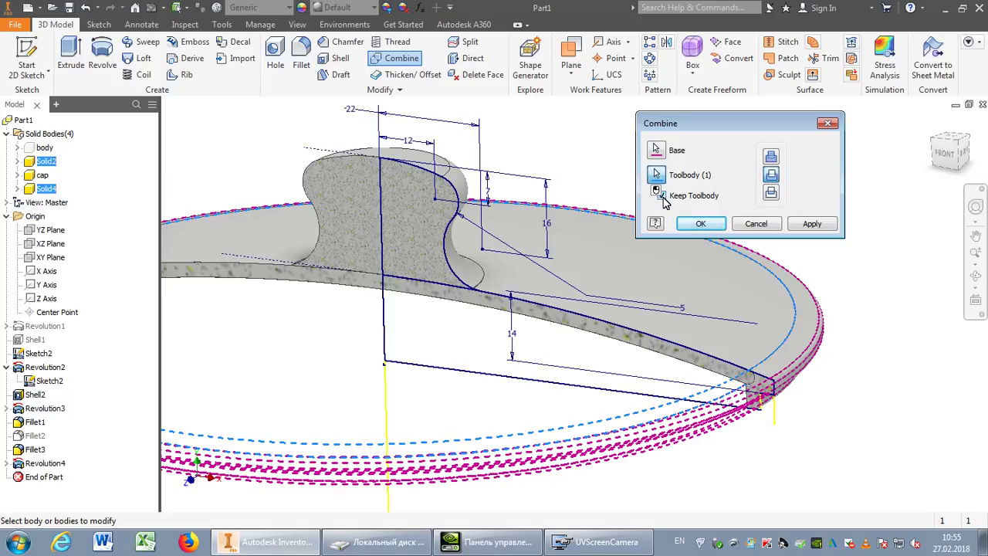
click(701, 224)
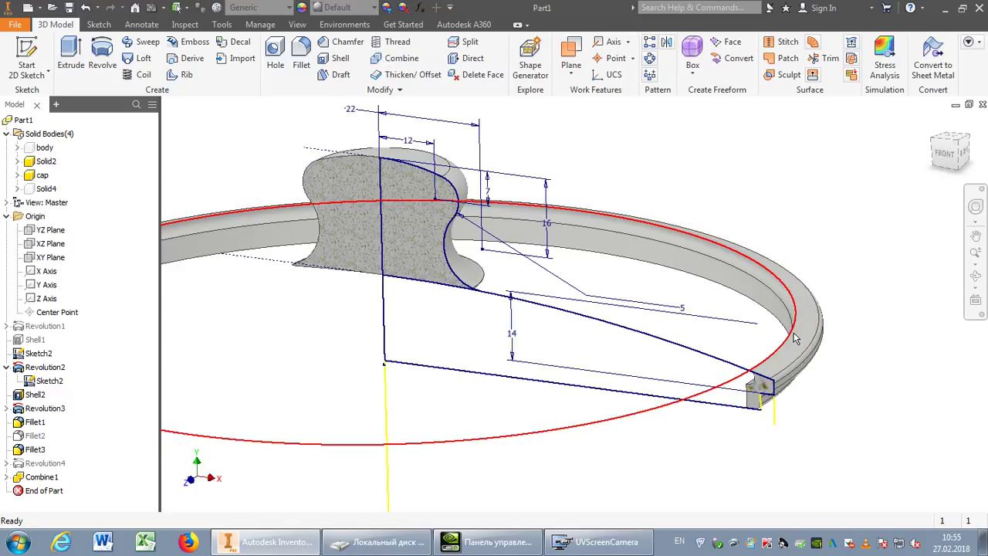
Rename Solid2 as frame, and make Solid4 visible and rename it as glass
click(47, 163)
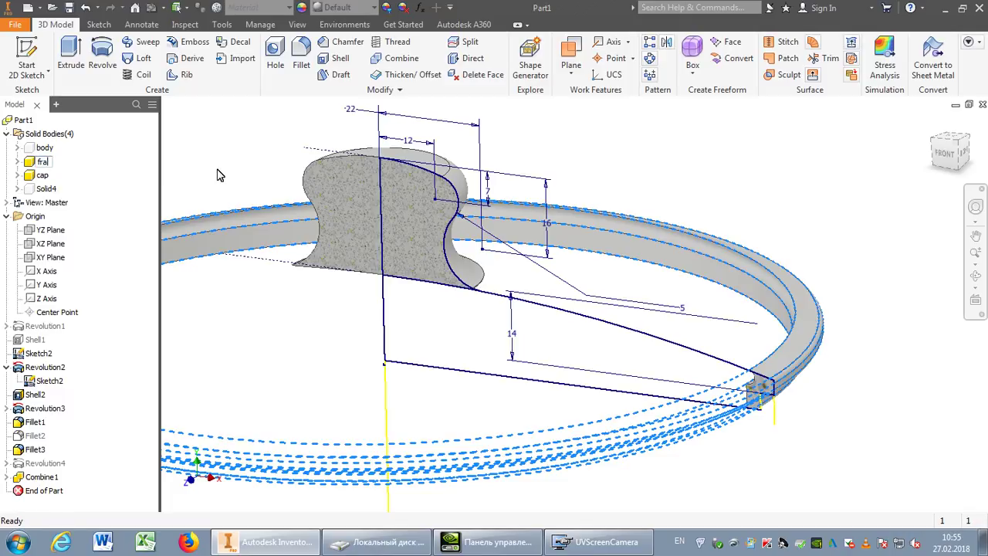
click(104, 163)
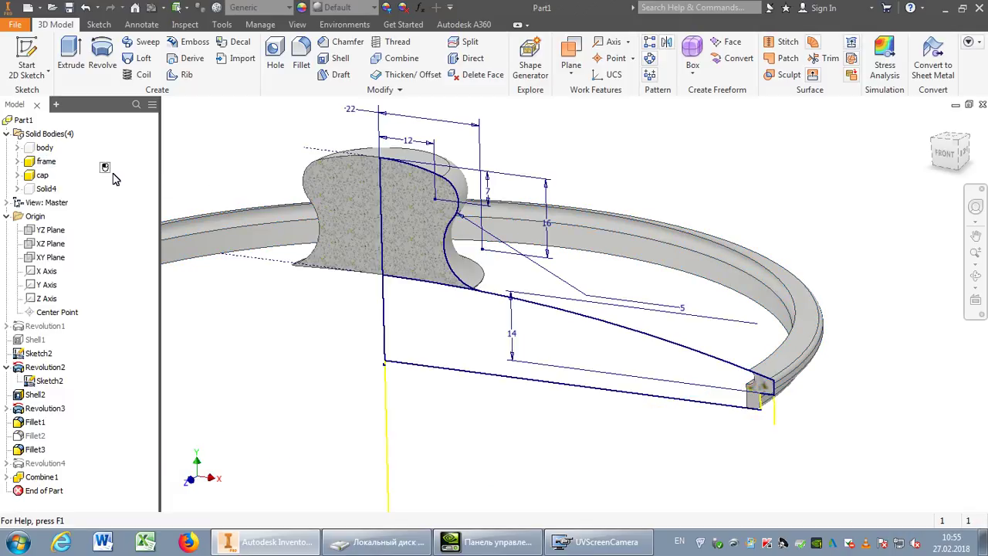
right_click(49, 190)
click(77, 254)
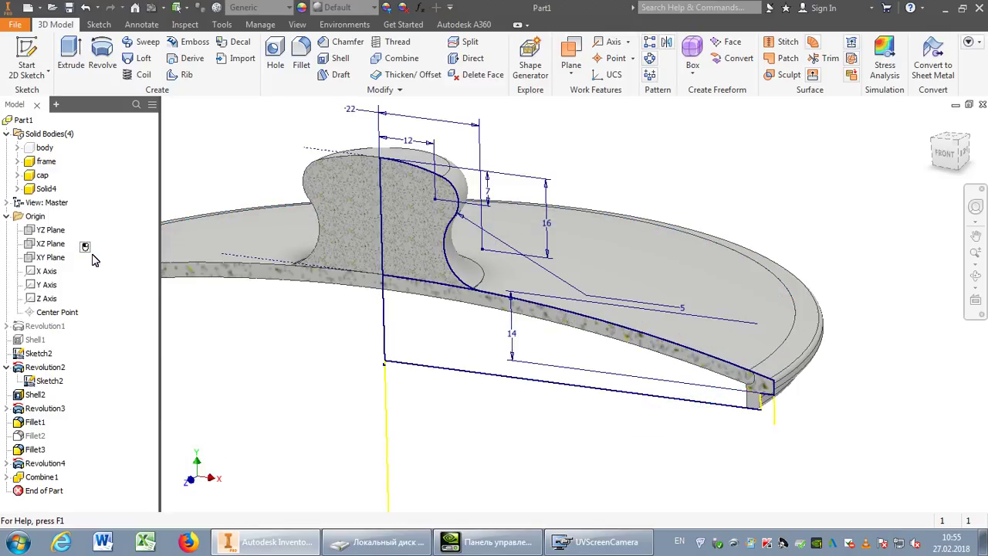
click(46, 190)
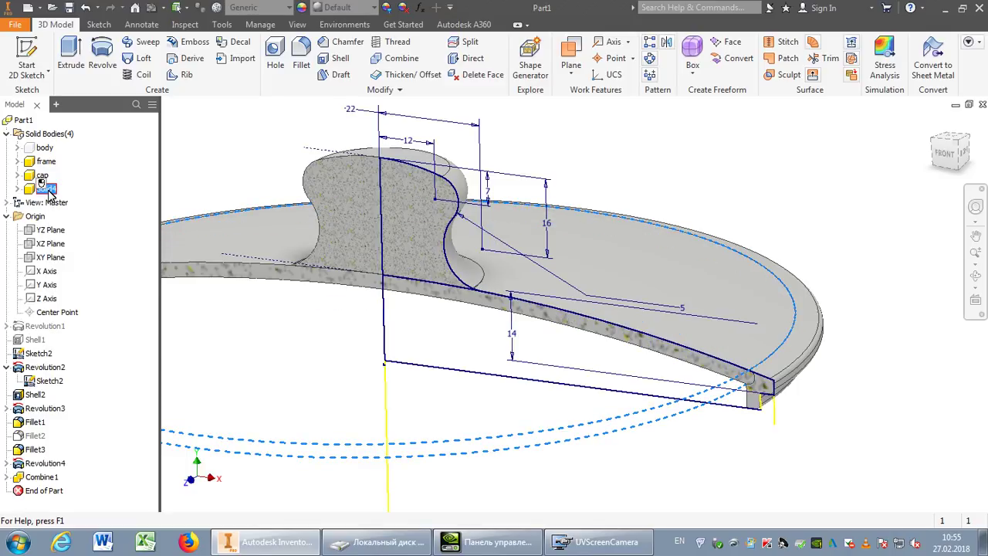
click(49, 189)
click(106, 201)
Hide the glass solid and fillet the frame's upper inner edge with a radius of 0.1 mm
right_click(47, 188)
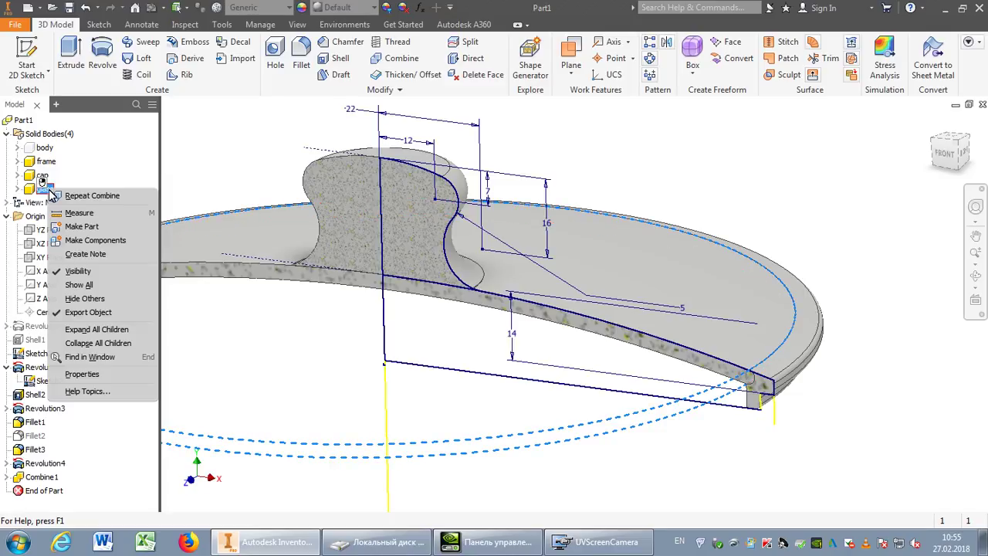
click(103, 277)
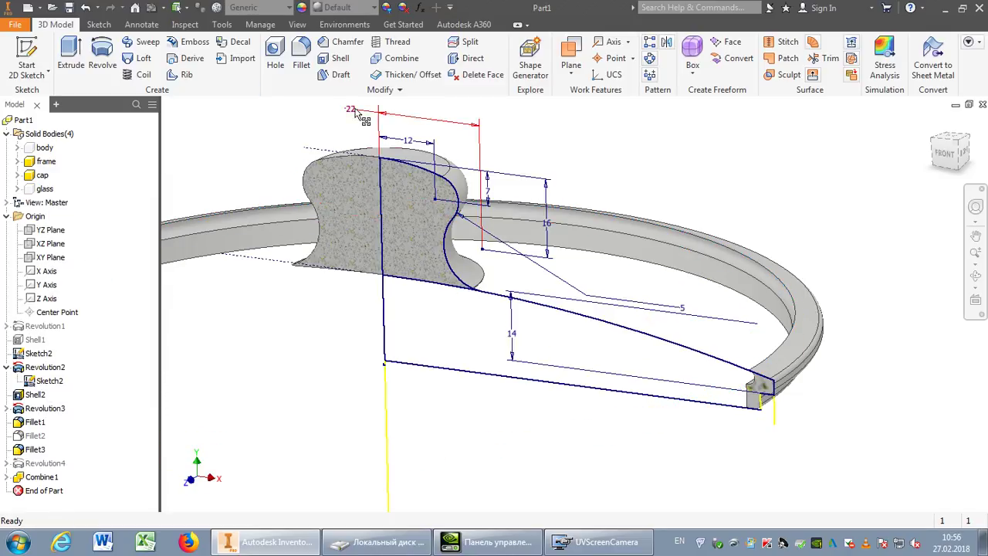
click(302, 61)
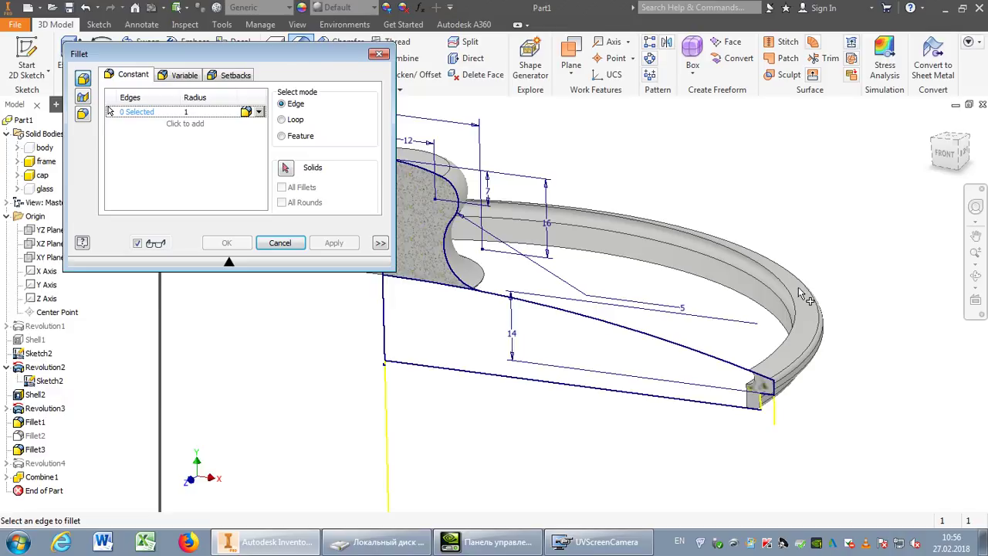
click(805, 321)
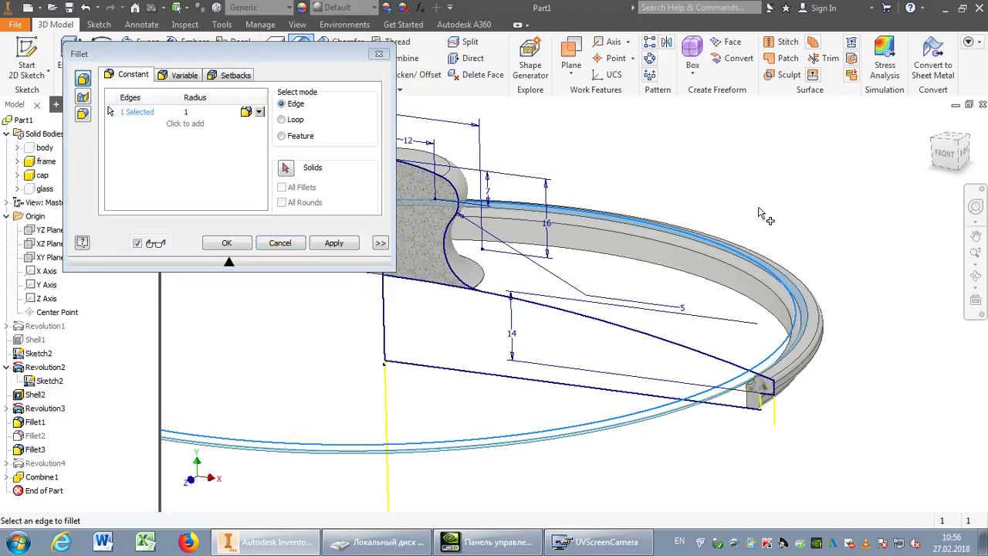
click(185, 112)
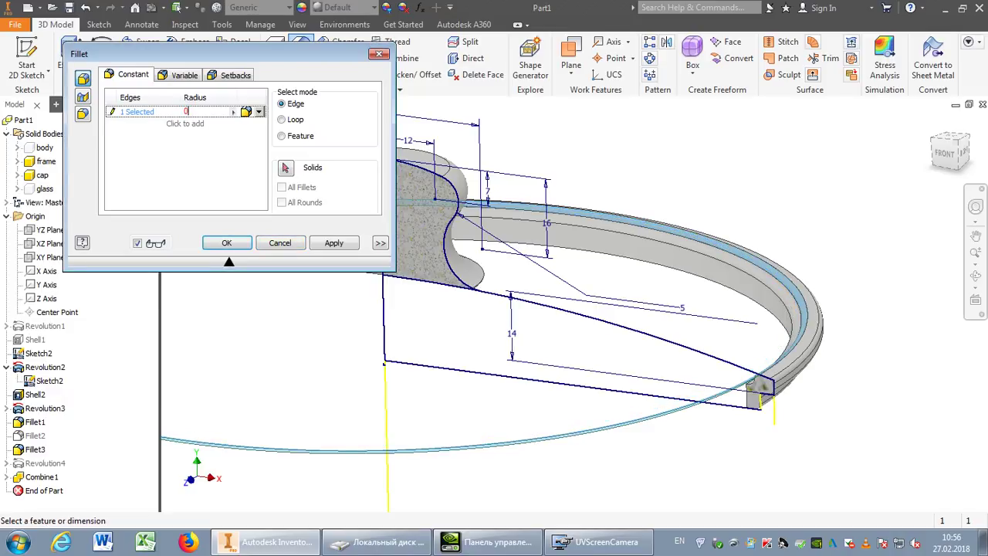
text(0.1)
key(Return)
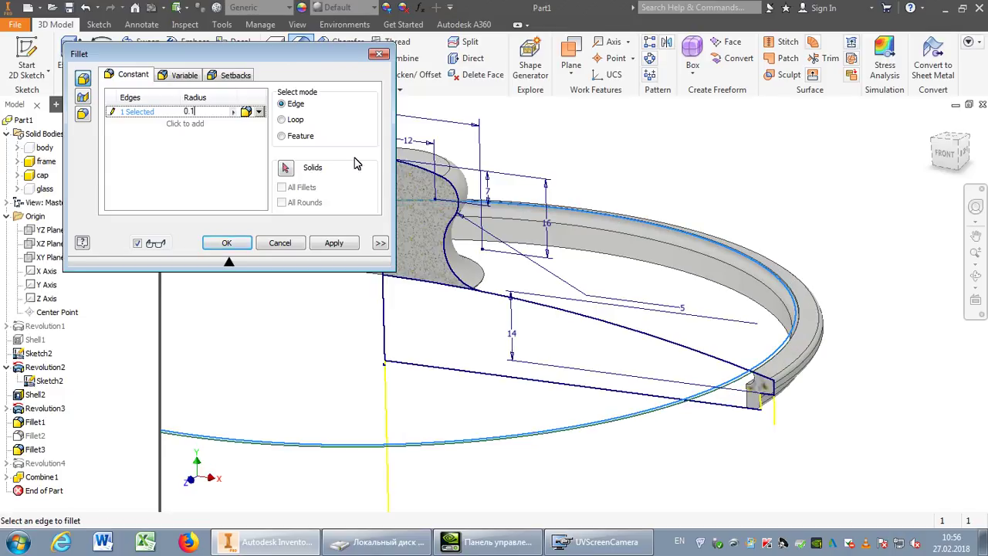
click(228, 243)
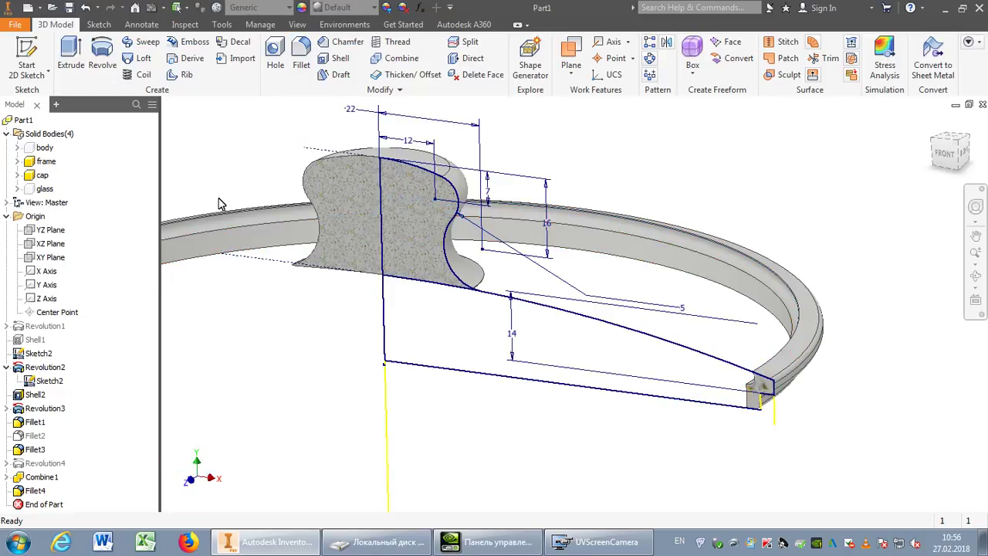
Make the glass and body solids visible and examine the sectioned joint between glass, frame and pot rim
right_click(44, 188)
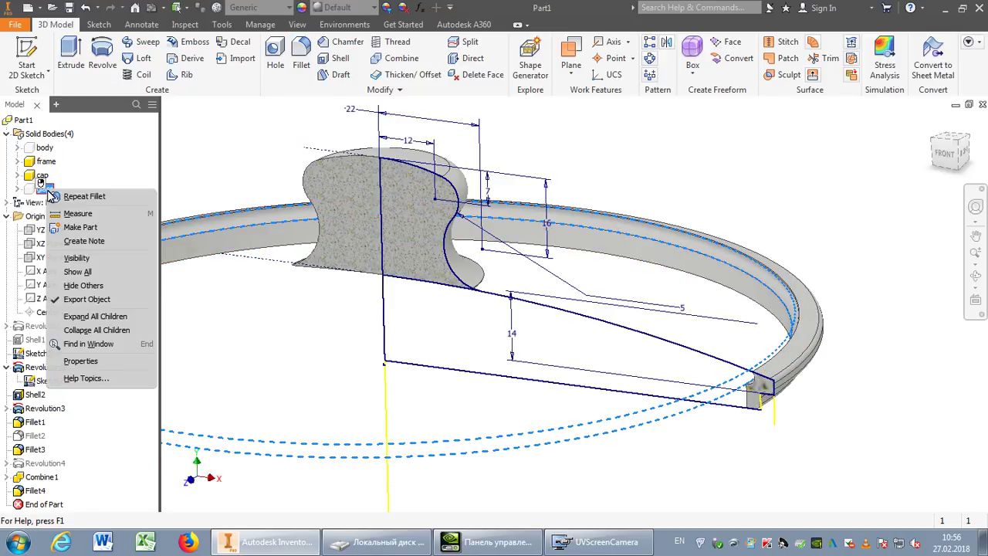
click(98, 257)
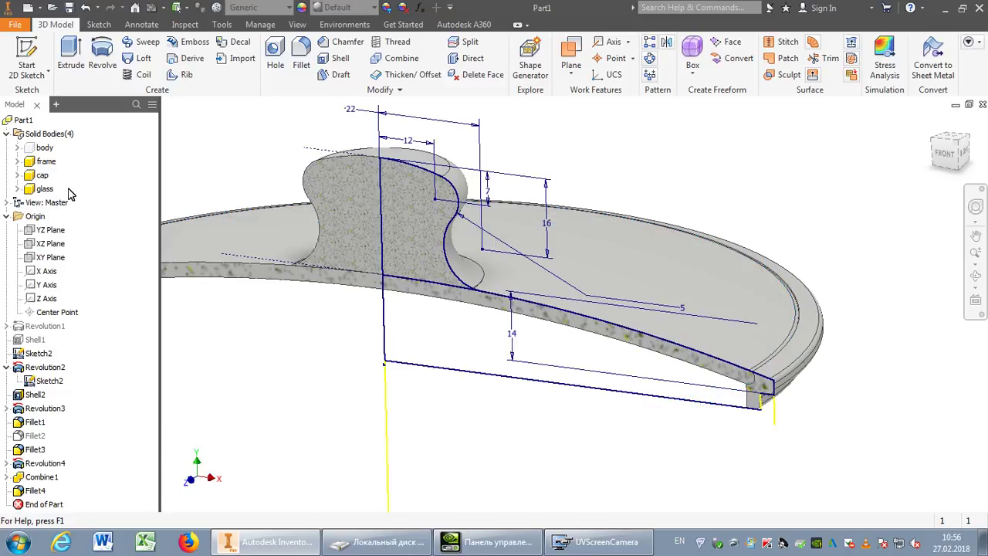
right_click(44, 149)
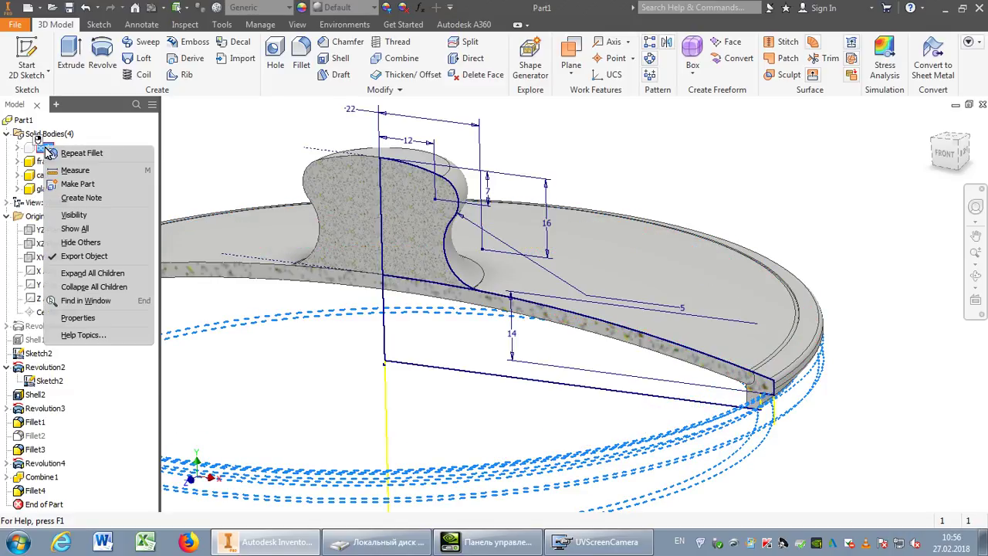
click(99, 218)
scroll(830, 262, down, 2)
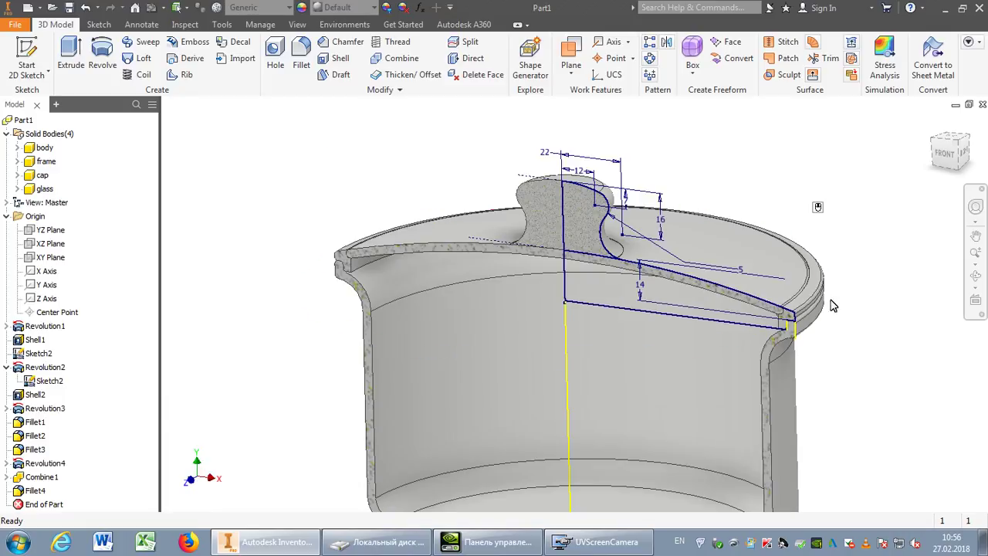
scroll(799, 328, up, 5)
scroll(737, 315, up, 2)
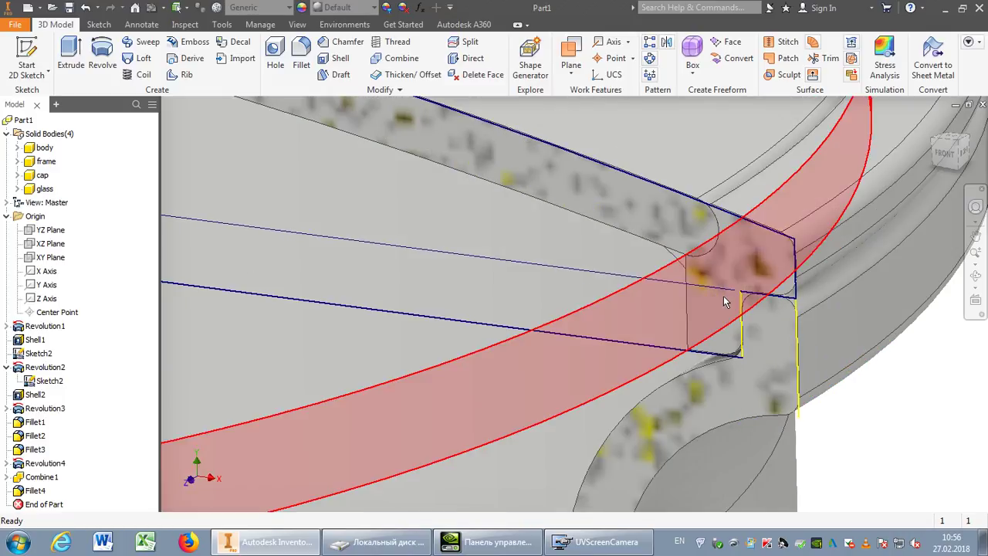
scroll(723, 294, down, 5)
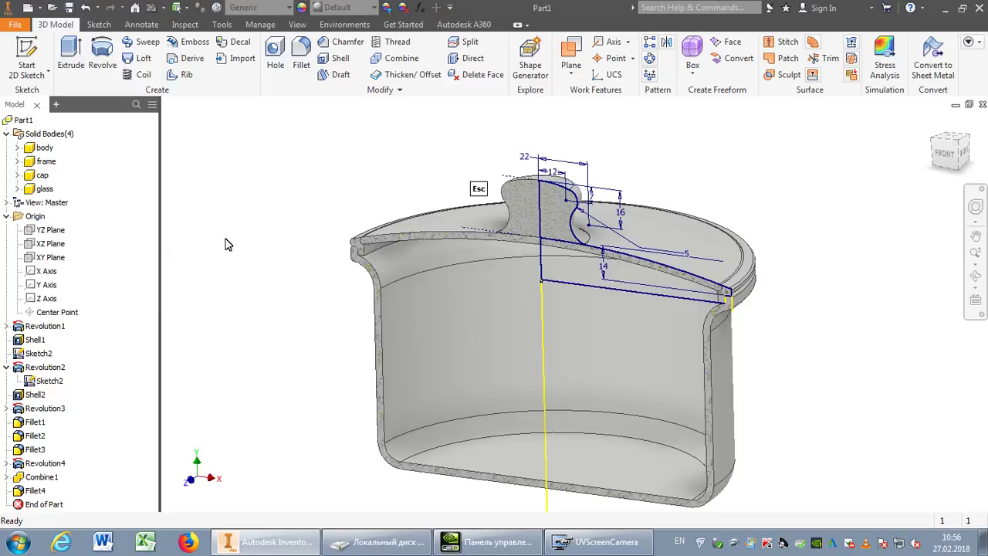
Turn off the visibility of Sketch2
right_click(43, 354)
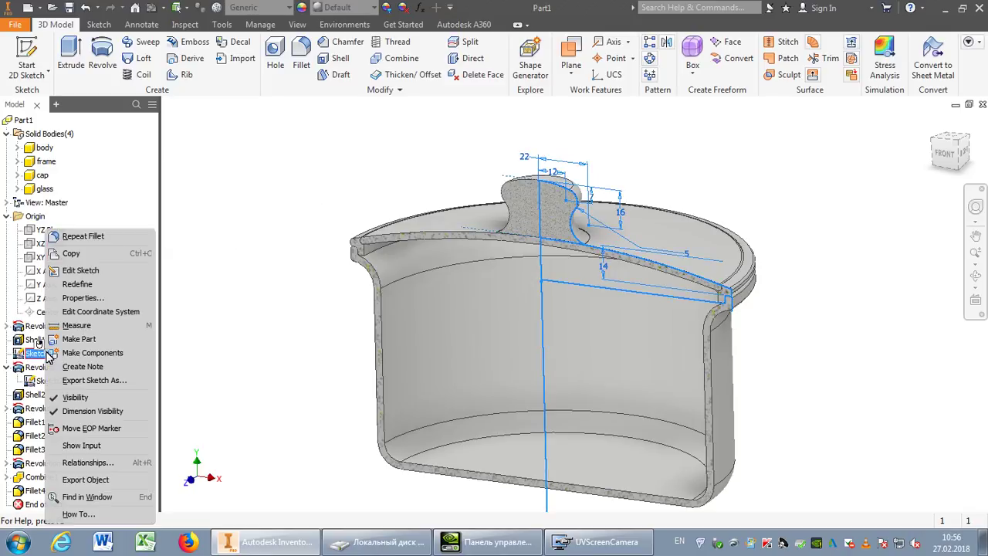
Hide the lid profile sketch (Sketch2) and end the half section view so the whole pot is displayed
click(69, 399)
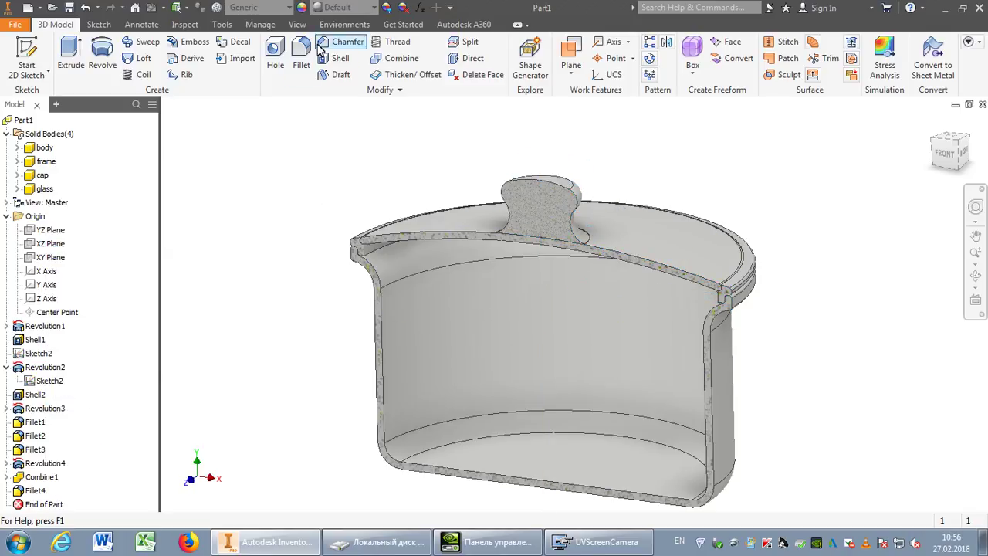
click(304, 26)
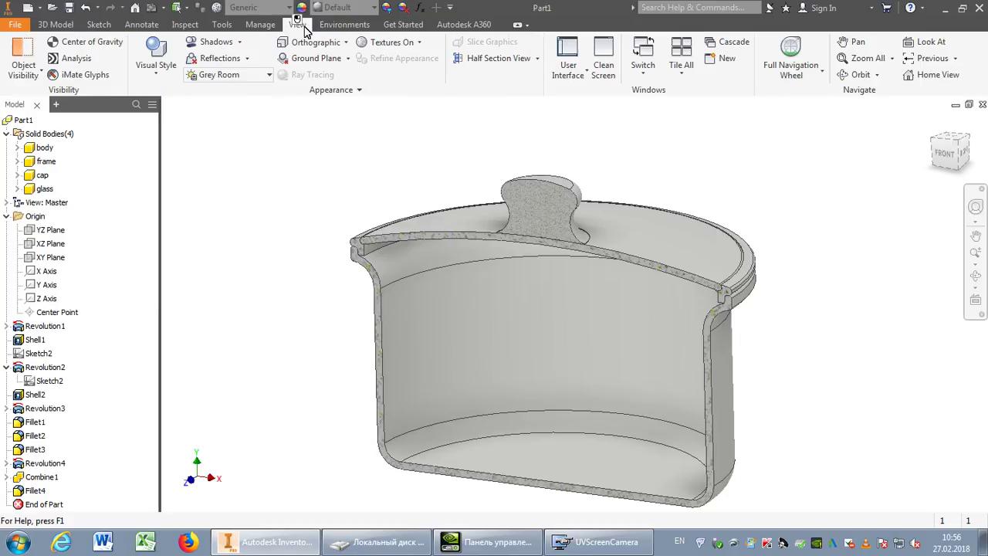
click(538, 59)
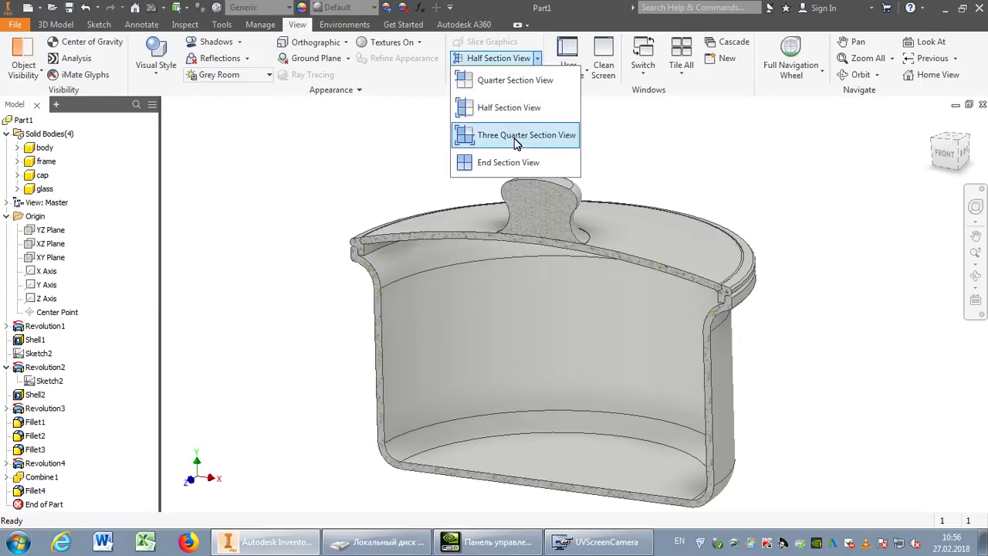
click(519, 162)
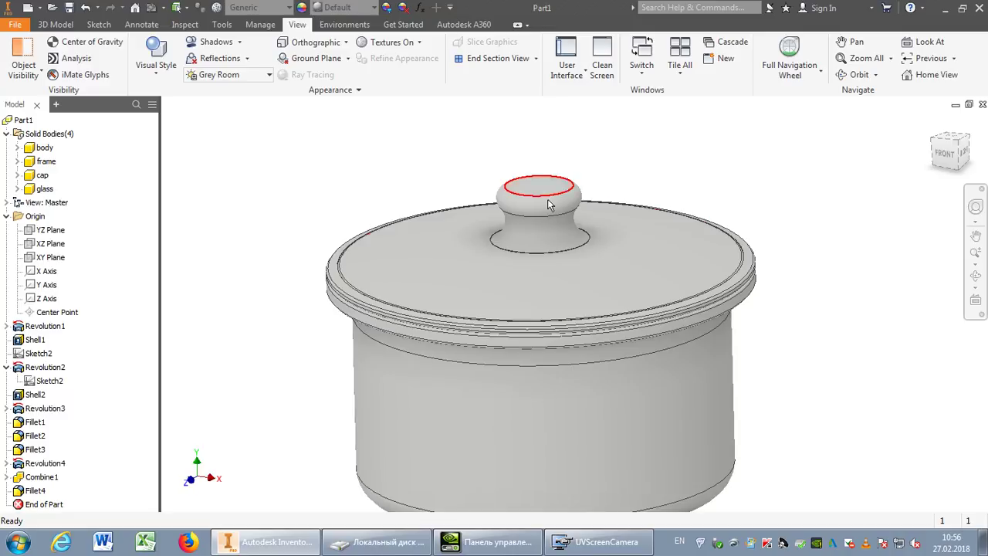
Create a work plane parallel to the pot's bottom face, offset -70 mm from it
middle_drag(797, 360, 742, 296)
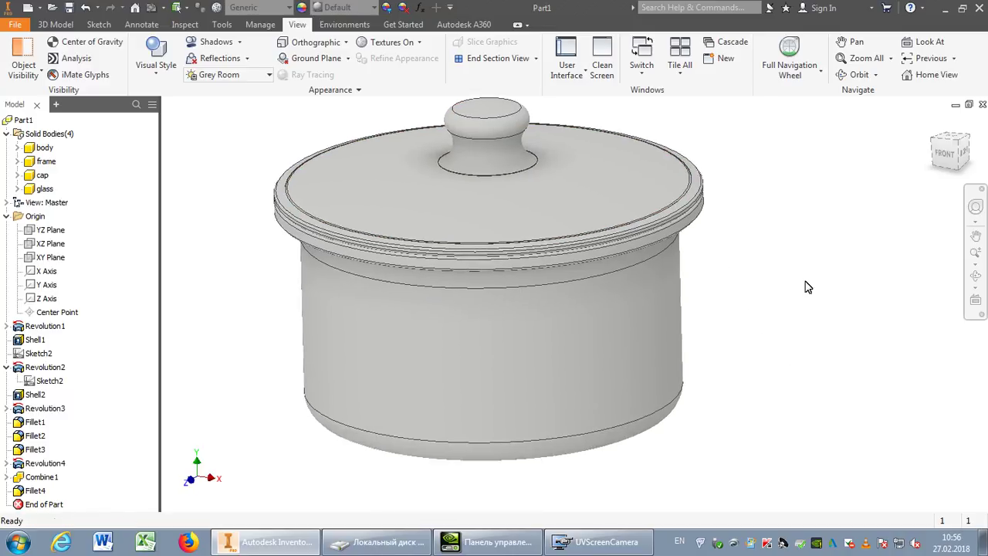
click(974, 275)
drag(600, 347, 546, 188)
key(Escape)
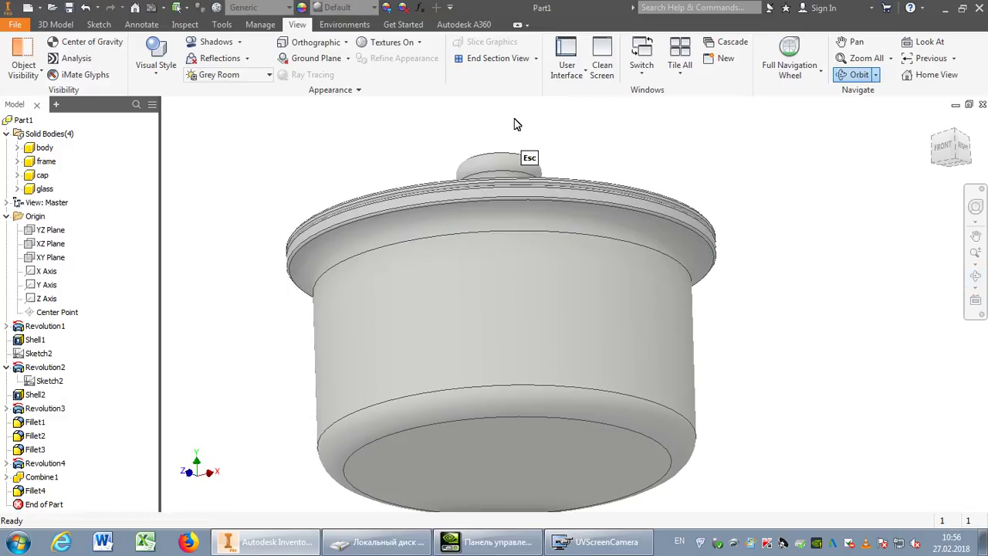
click(56, 24)
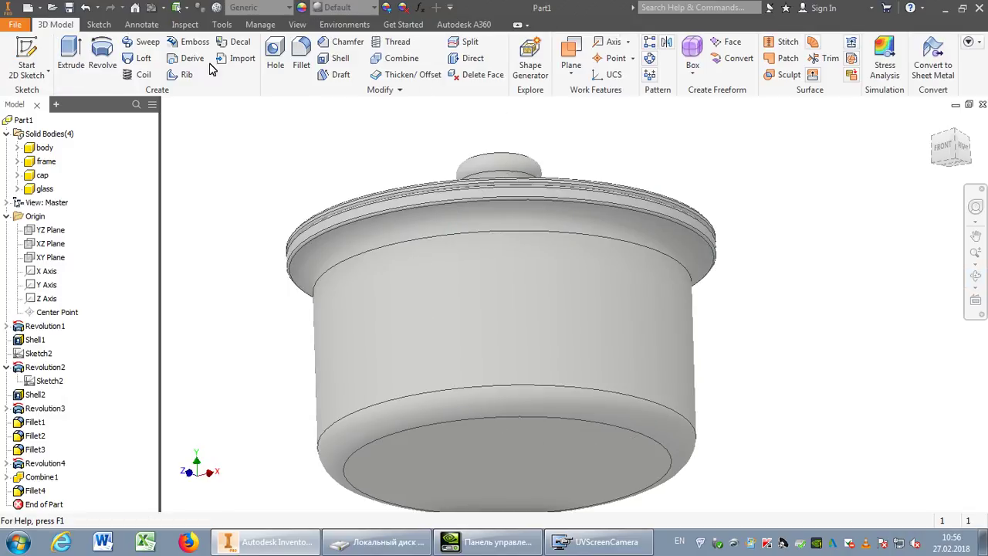
click(572, 50)
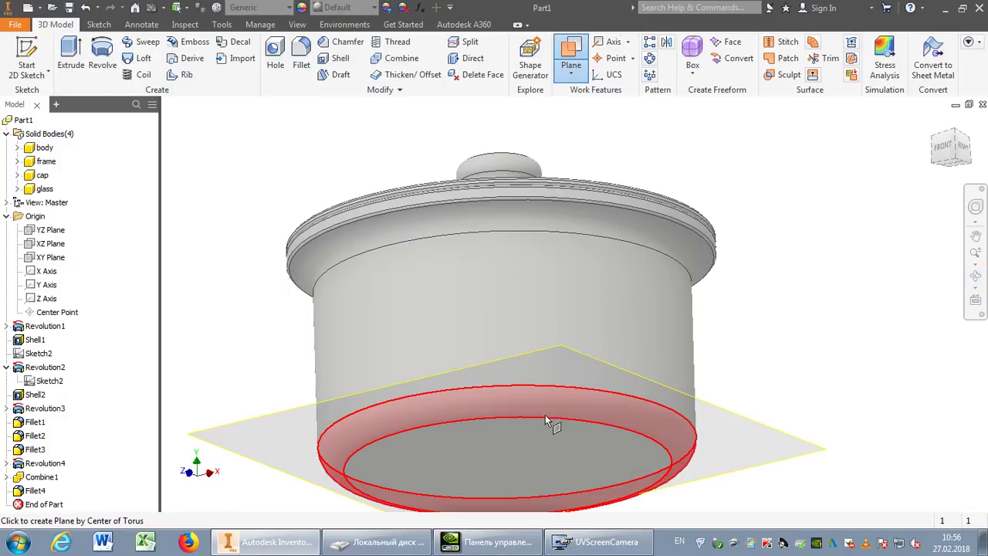
drag(545, 447, 564, 298)
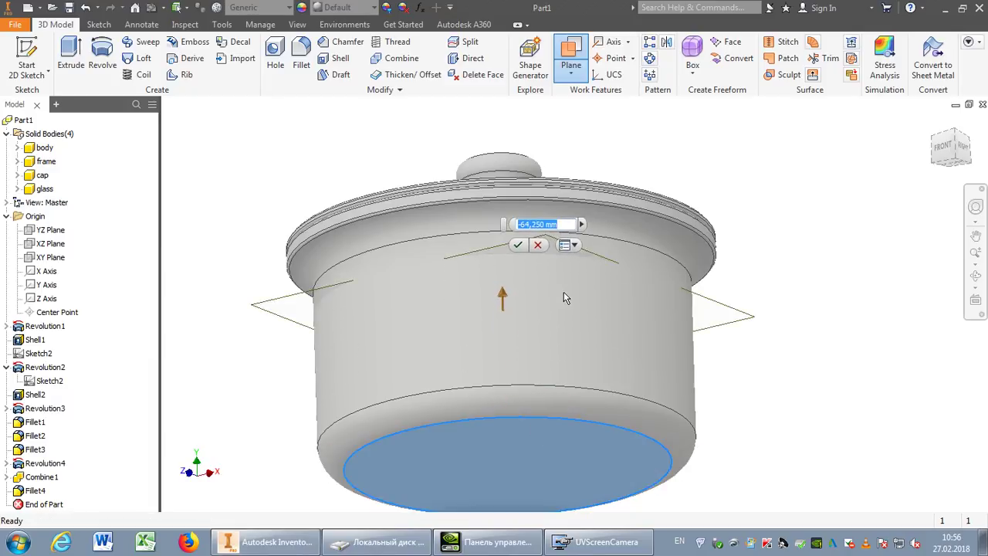
text(-70)
click(518, 245)
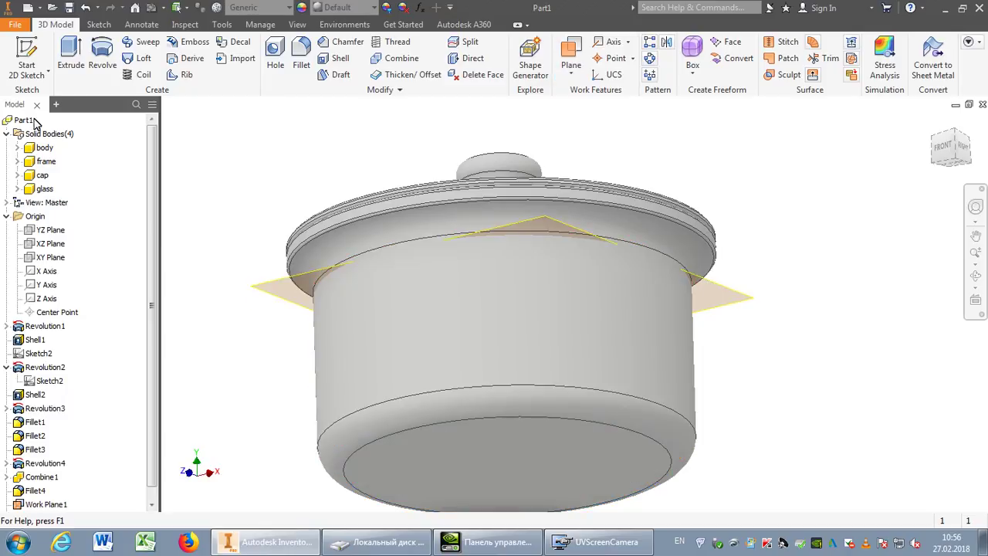
Start a sketch on the new offset work plane and project the part's origin center point into it
click(9, 36)
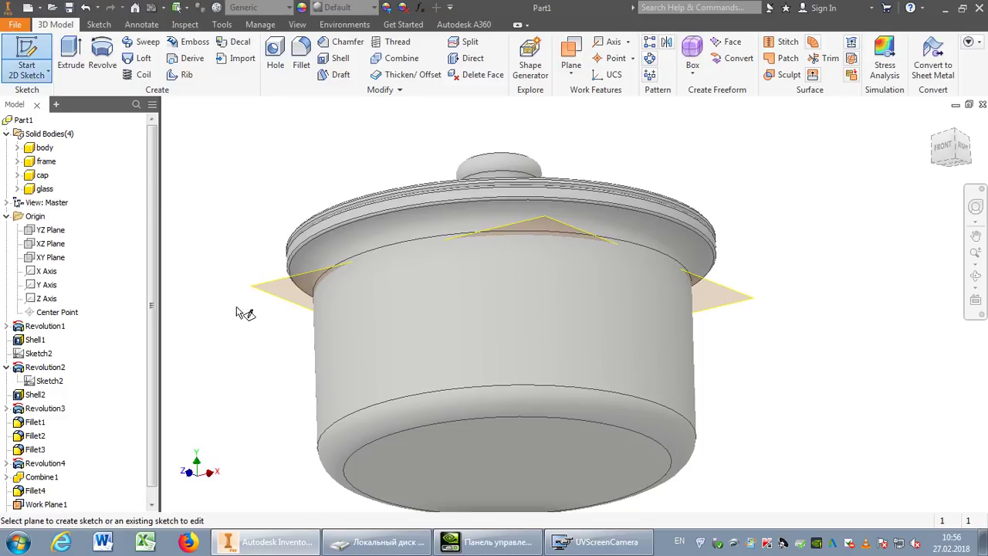
click(257, 292)
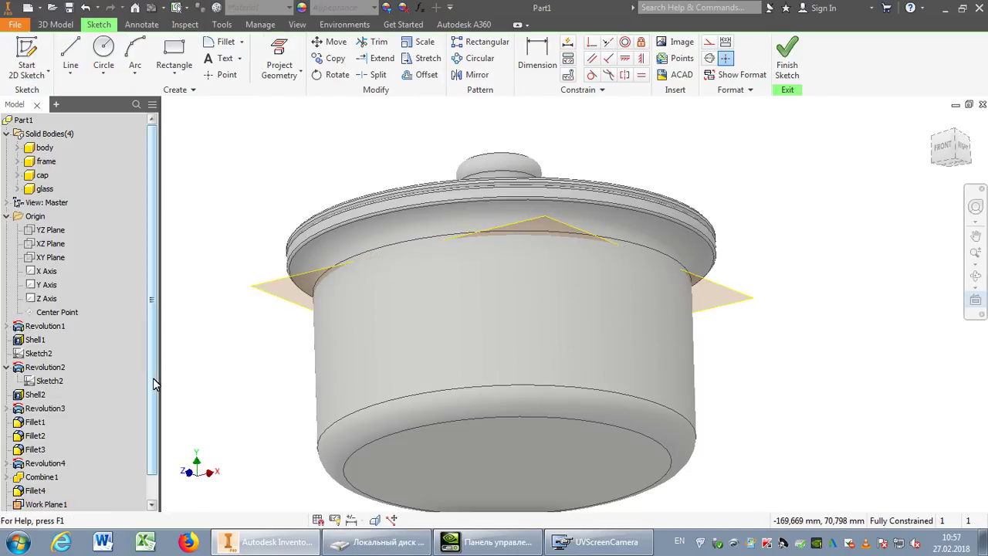
scroll(106, 475, down, 1)
key(Page_Up)
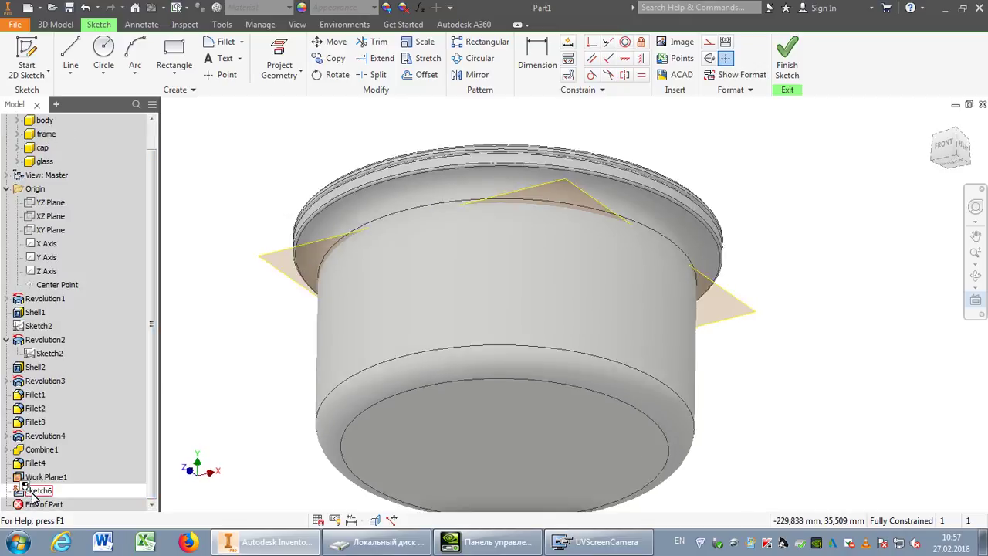
scroll(617, 324, down, 5)
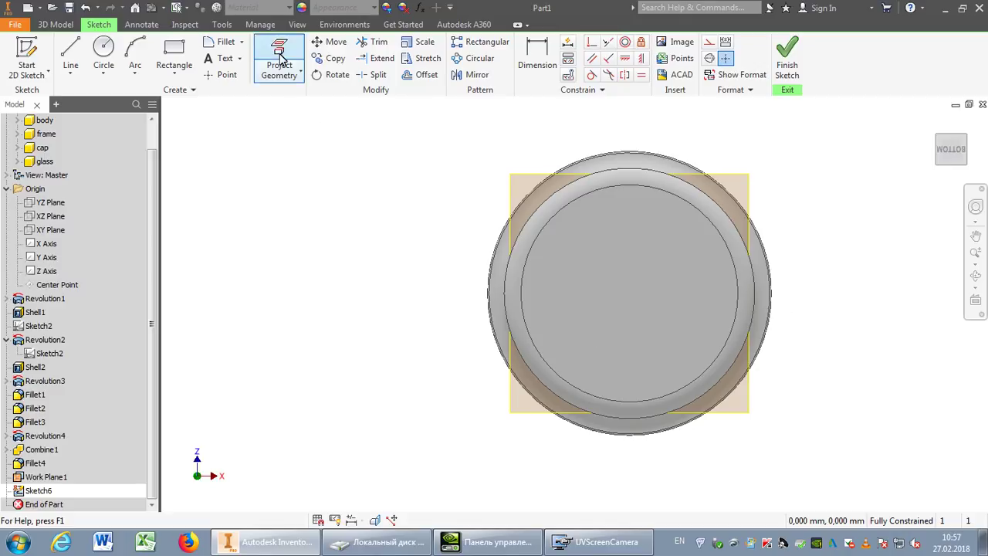
scroll(822, 306, up, 3)
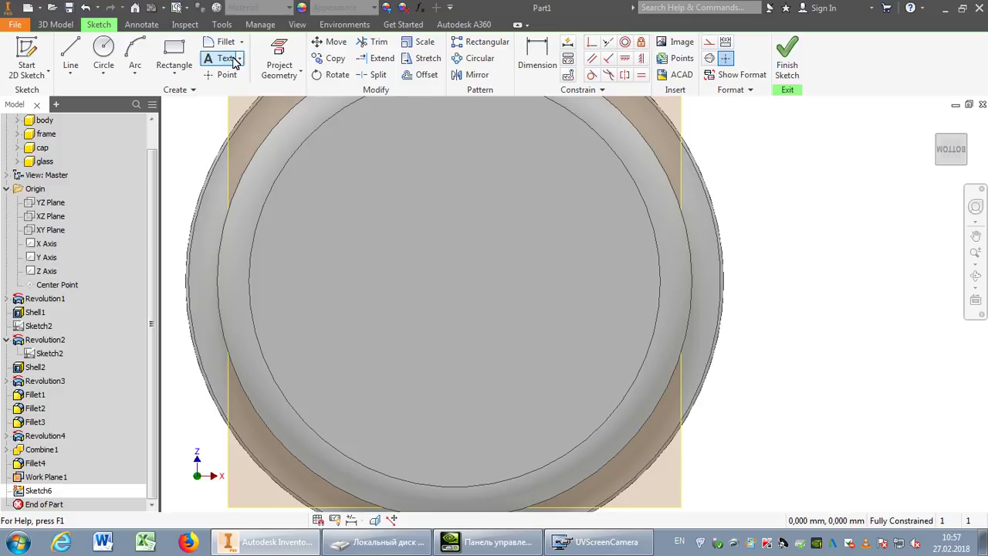
click(279, 61)
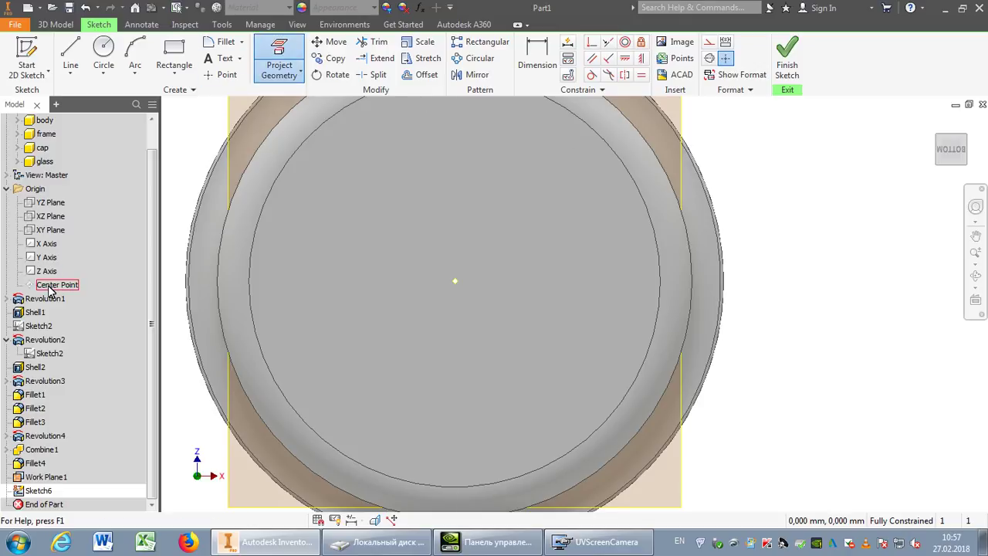
Switch the visual style to Wireframe and back to Shaded with Edges
click(298, 23)
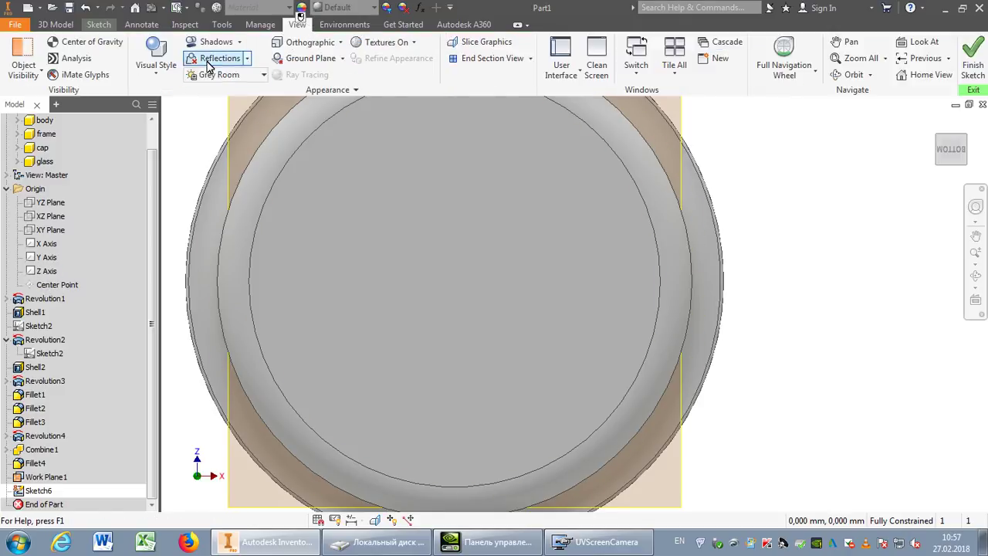
click(158, 81)
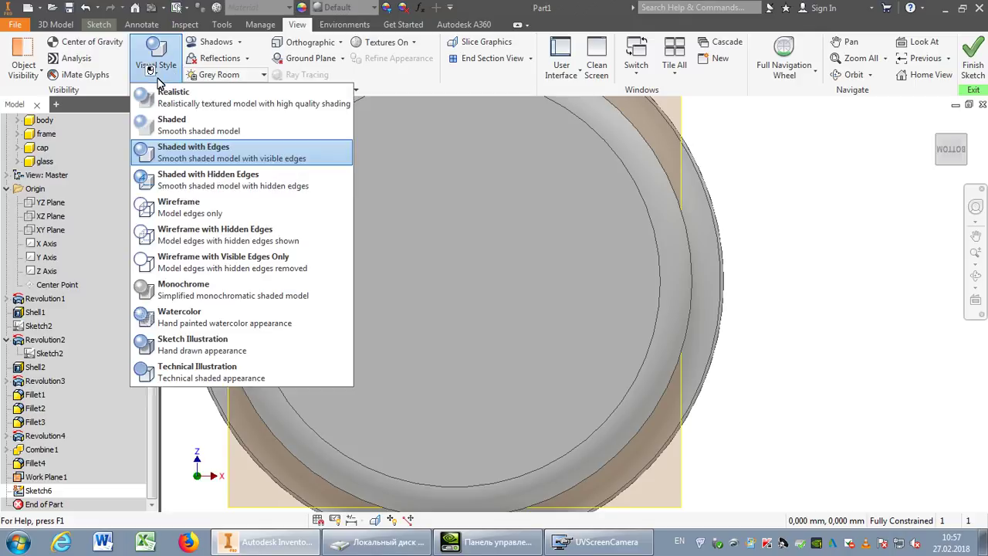
click(168, 203)
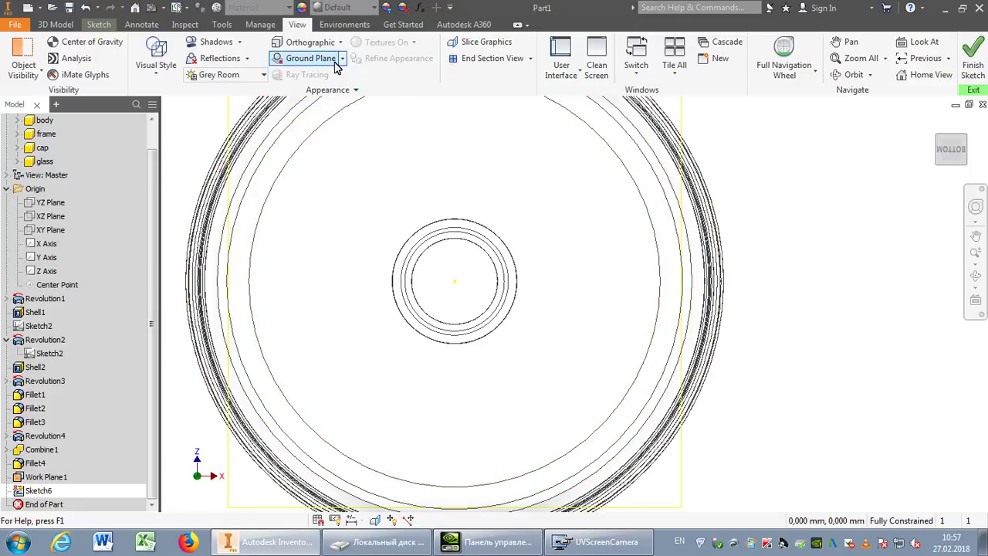
click(143, 68)
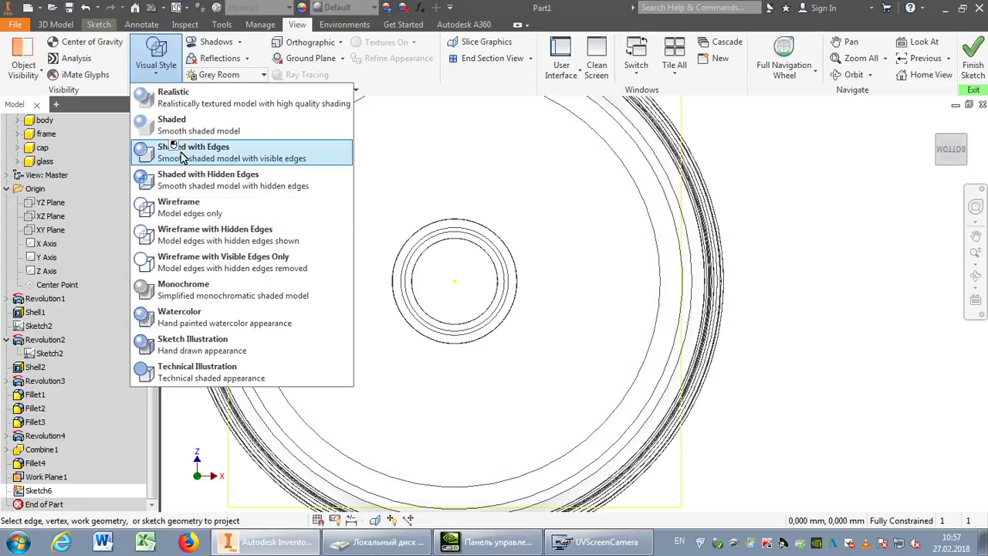
click(177, 151)
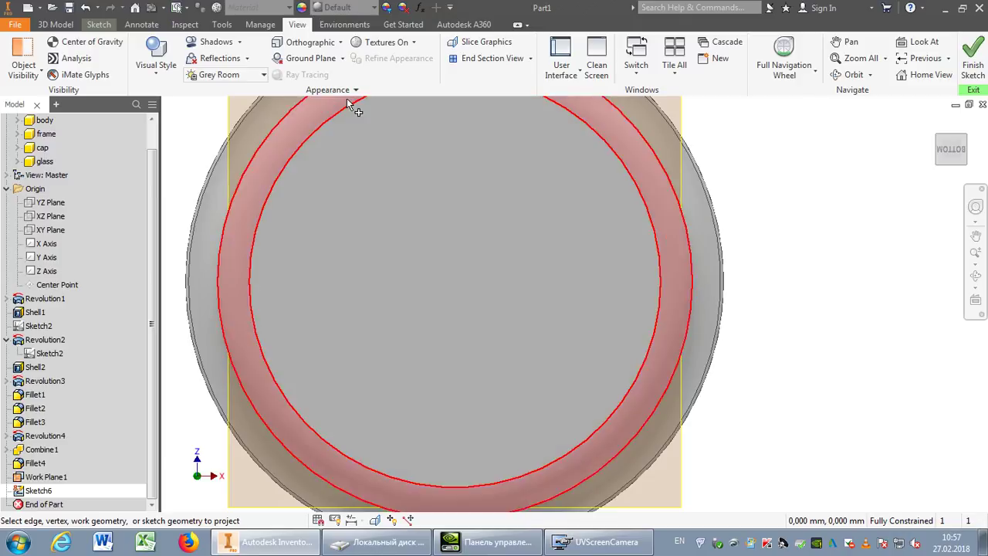
Sketch an open U-shaped handle profile beside the pot: two horizontal lines joined by tangent arcs to an about 40 mm vertical line
click(100, 24)
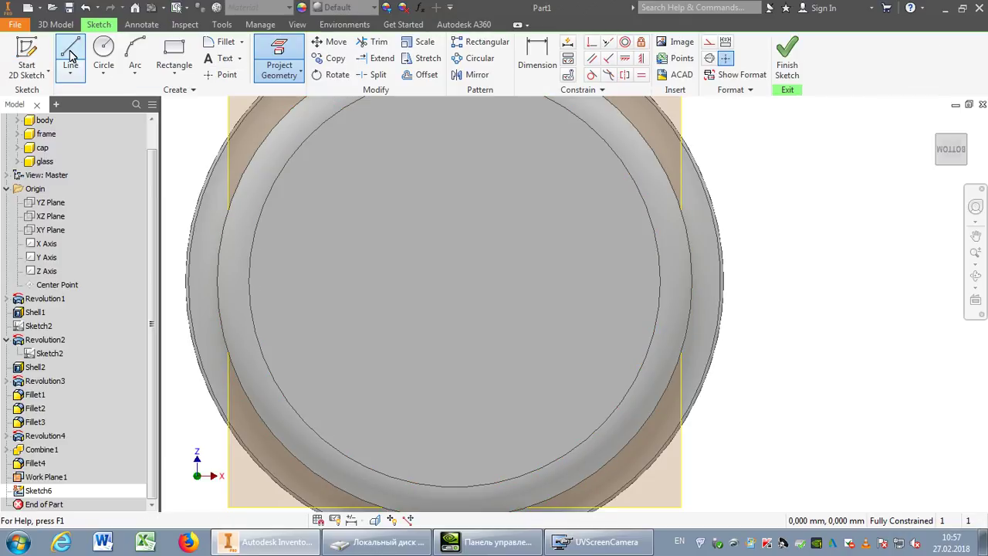
click(70, 54)
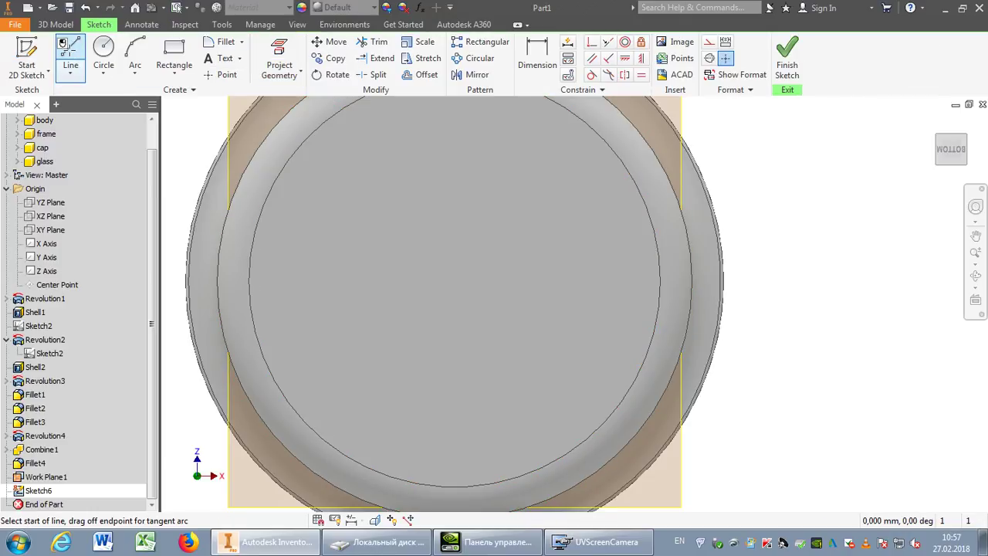
click(737, 178)
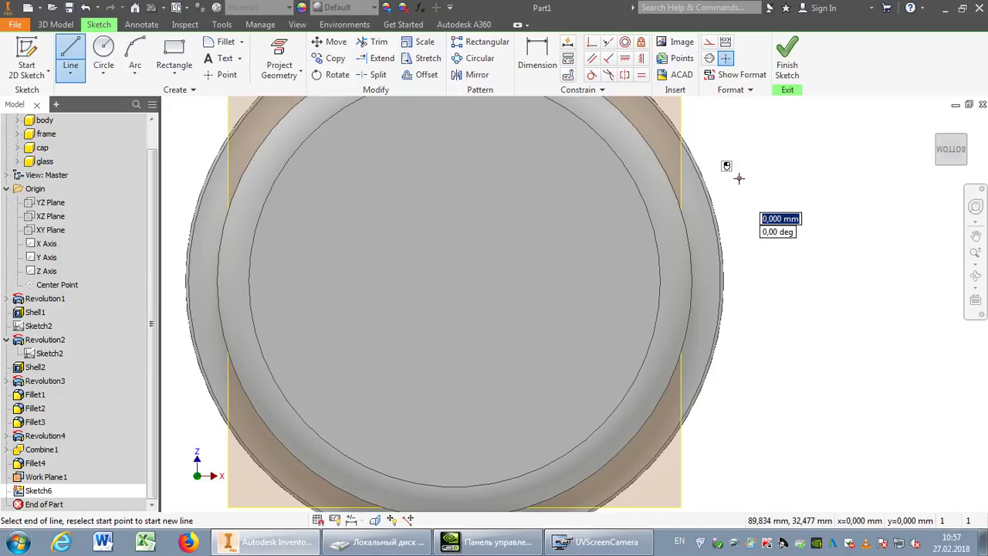
click(855, 177)
drag(855, 177, 900, 224)
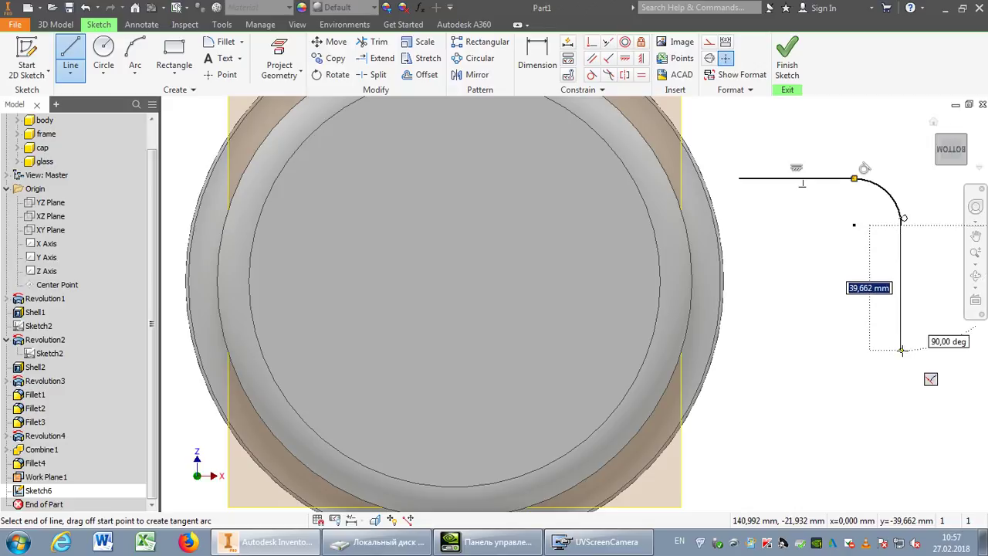
click(900, 351)
drag(900, 352, 854, 392)
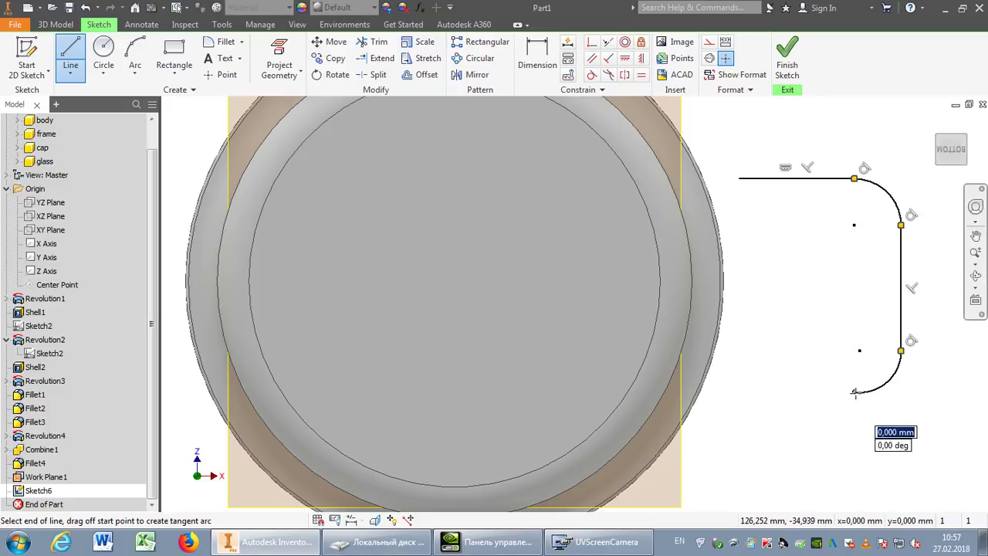
click(763, 392)
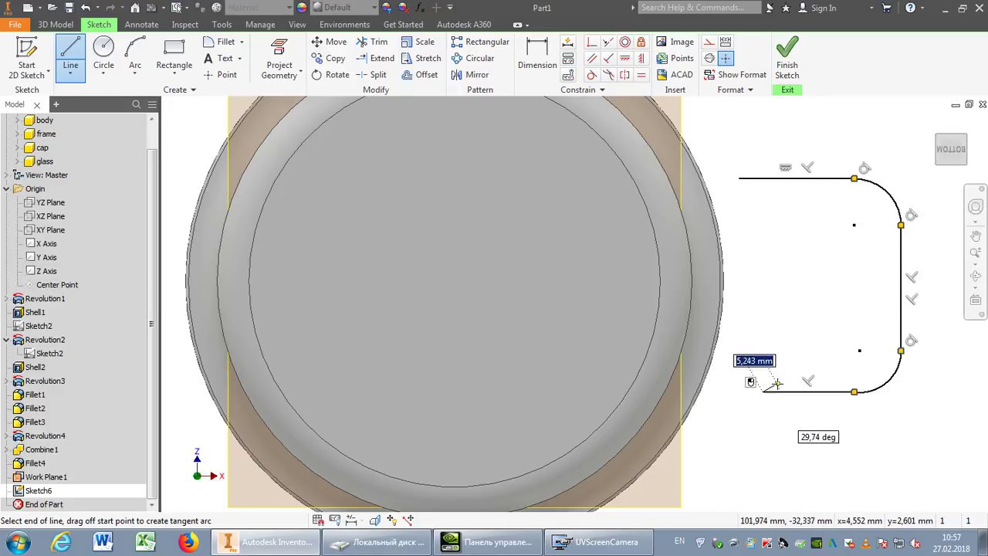
key(Escape)
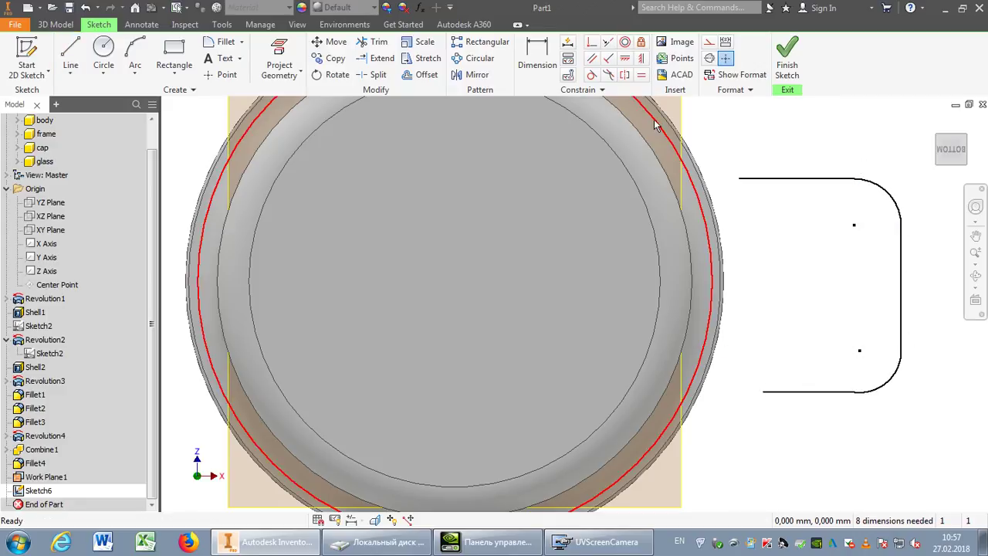
Make the lower horizontal line tangent to its adjoining arc and constrain the two horizontal handle lines to equal length
click(839, 394)
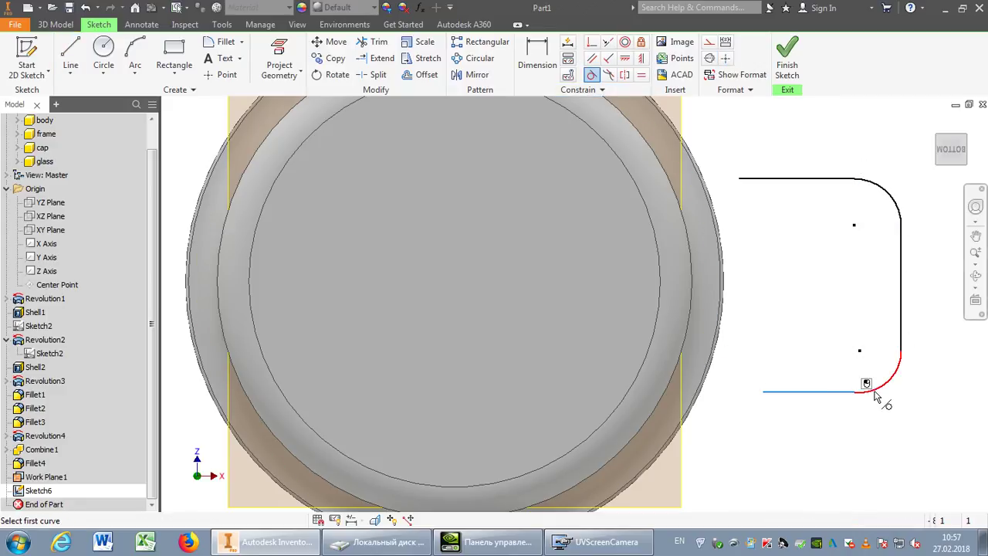
click(877, 396)
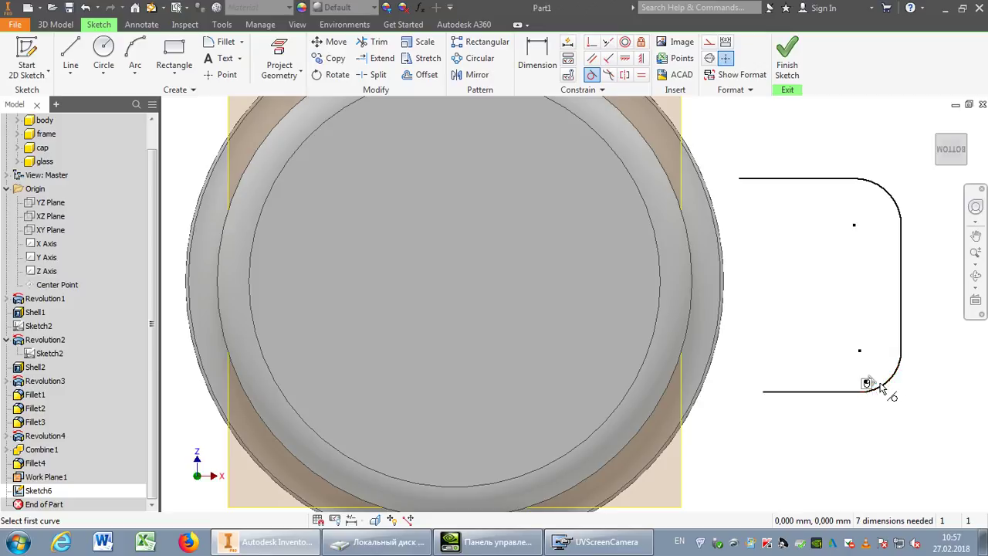
click(641, 74)
click(787, 182)
click(806, 392)
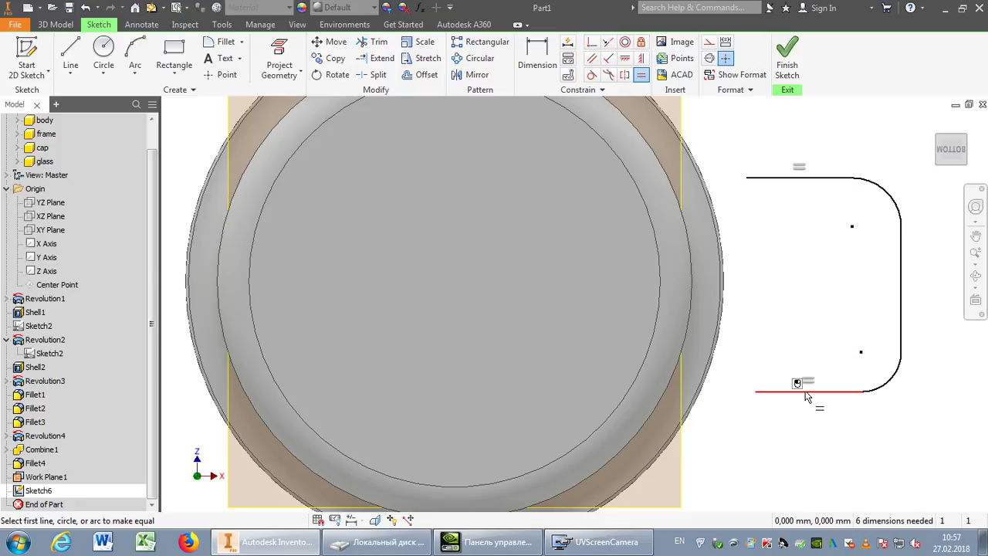
Align the midpoint of the handle's vertical line horizontally with the projected center point
click(625, 60)
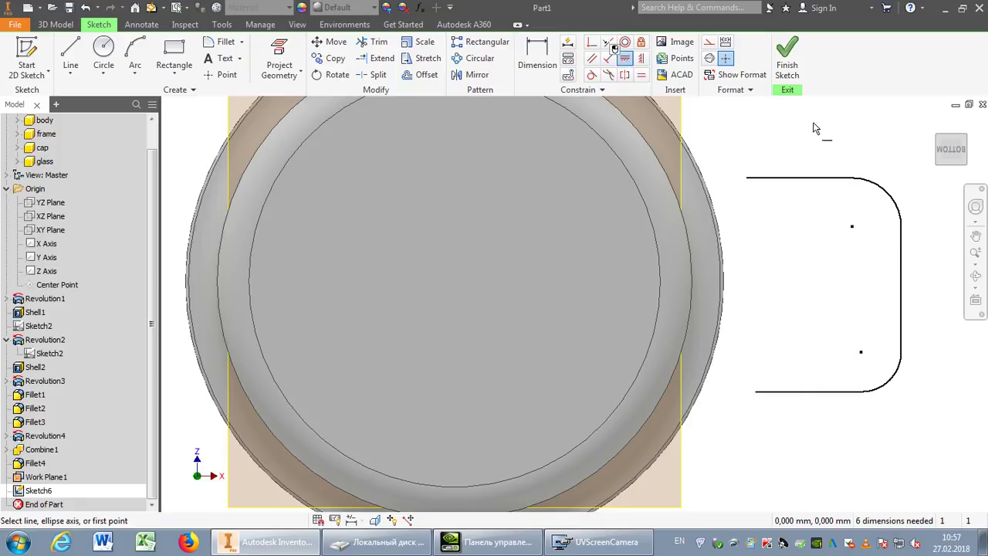
click(902, 289)
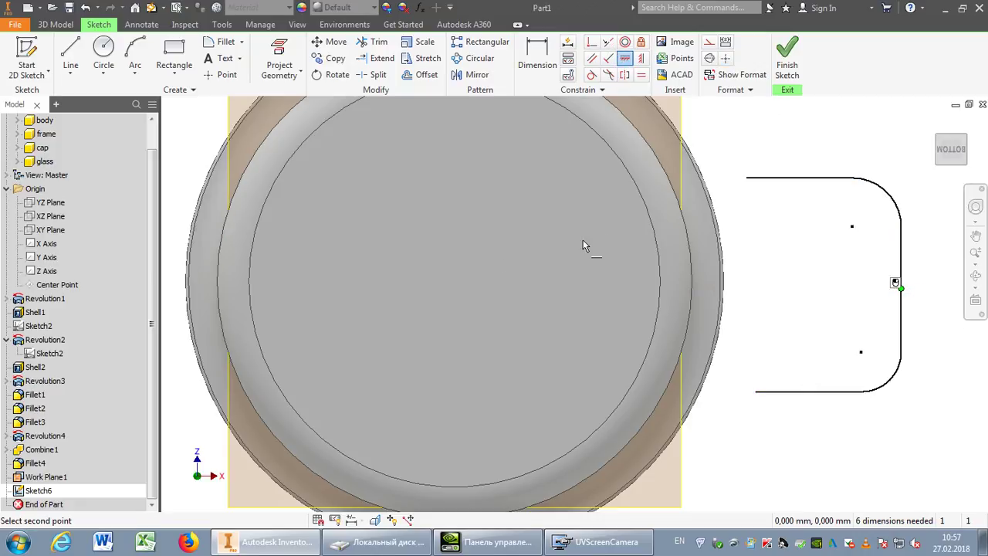
click(456, 286)
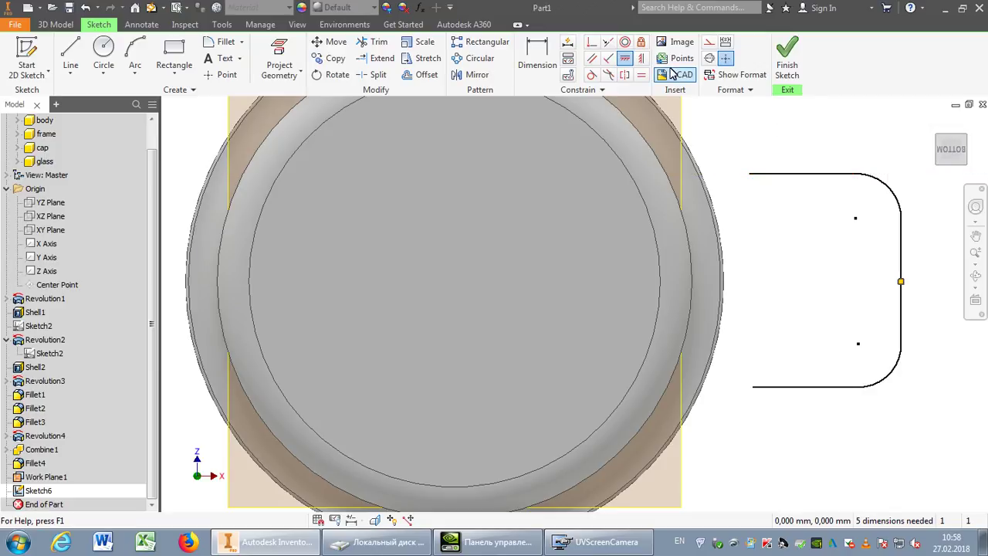
Project the pot's outer bottom circular edge into the sketch and make the free ends of both handle lines coincident with it
click(279, 51)
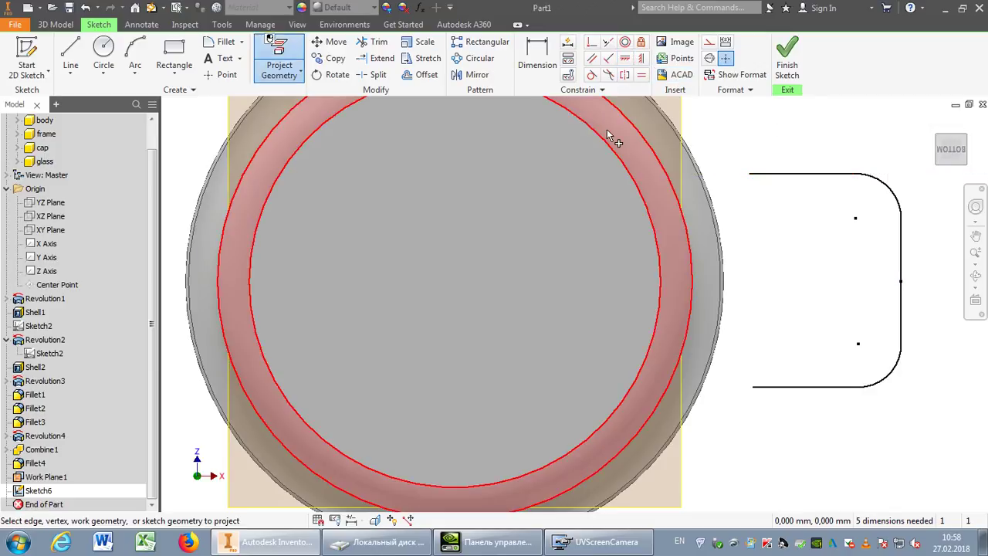
click(661, 166)
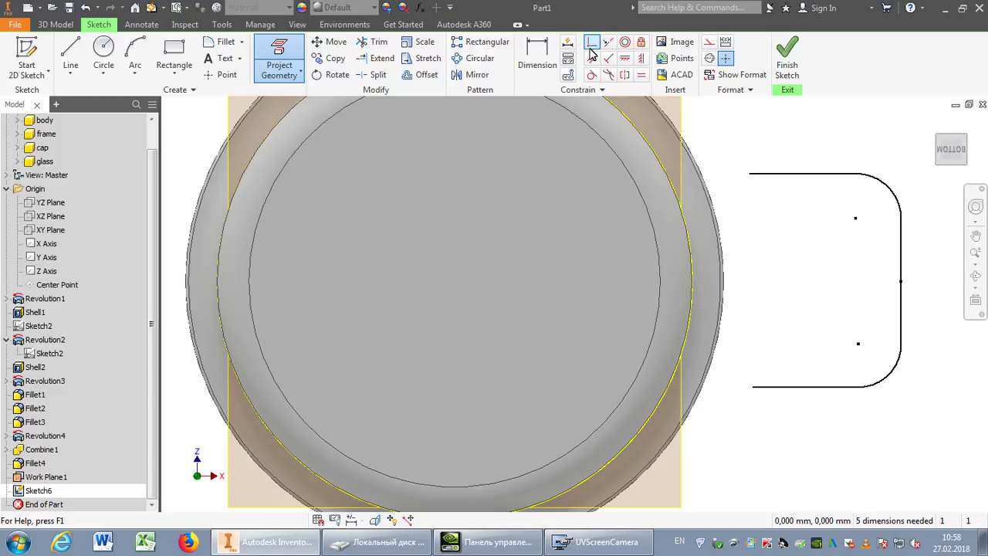
click(591, 44)
click(592, 42)
click(753, 175)
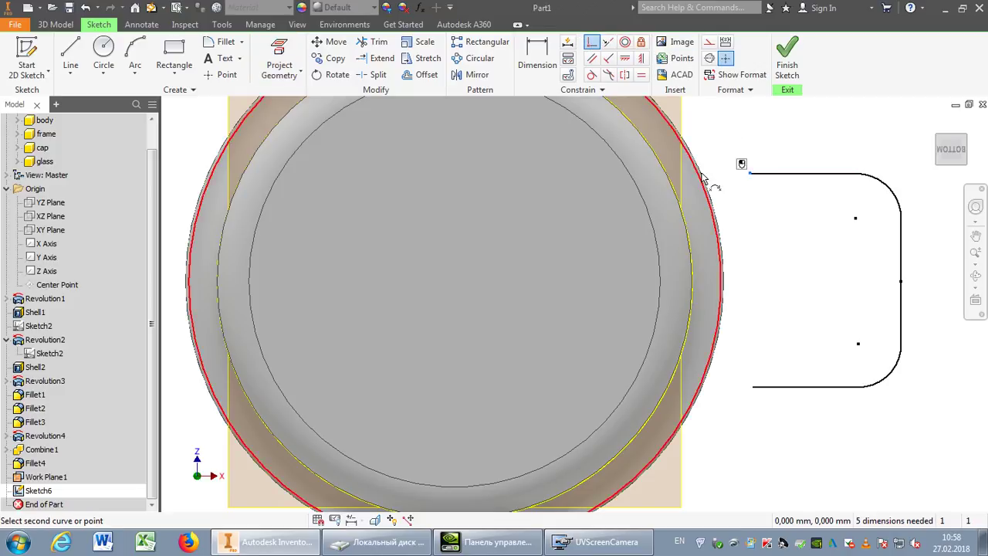
click(669, 182)
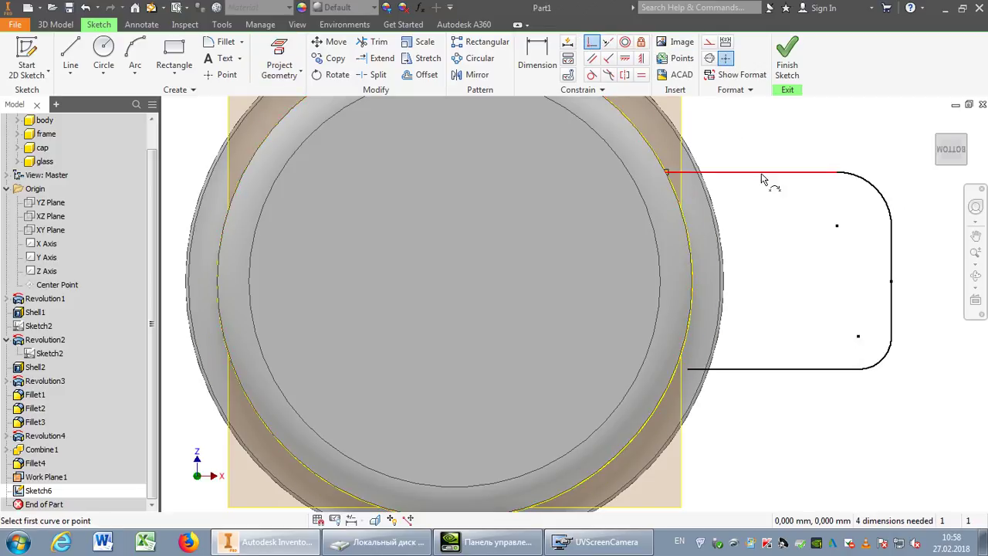
click(688, 370)
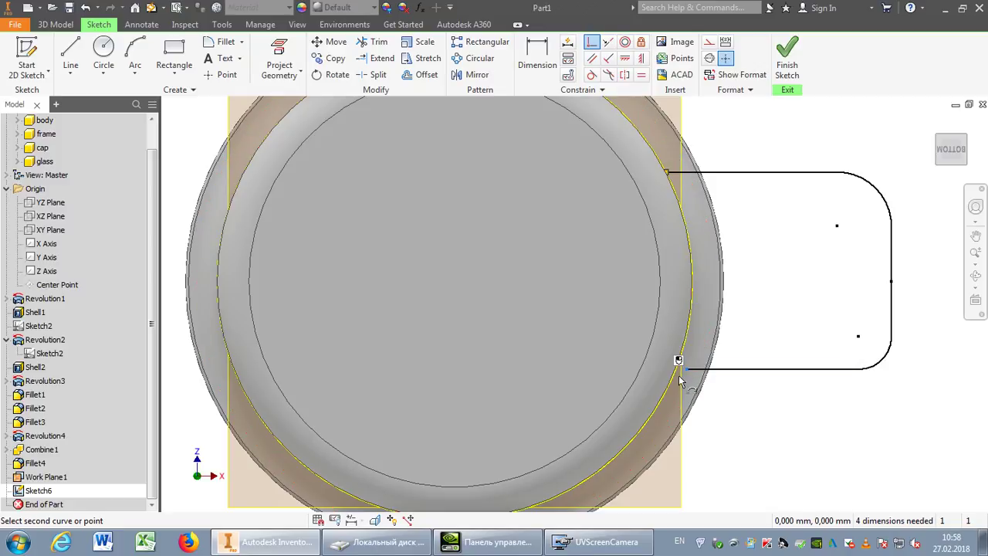
click(678, 379)
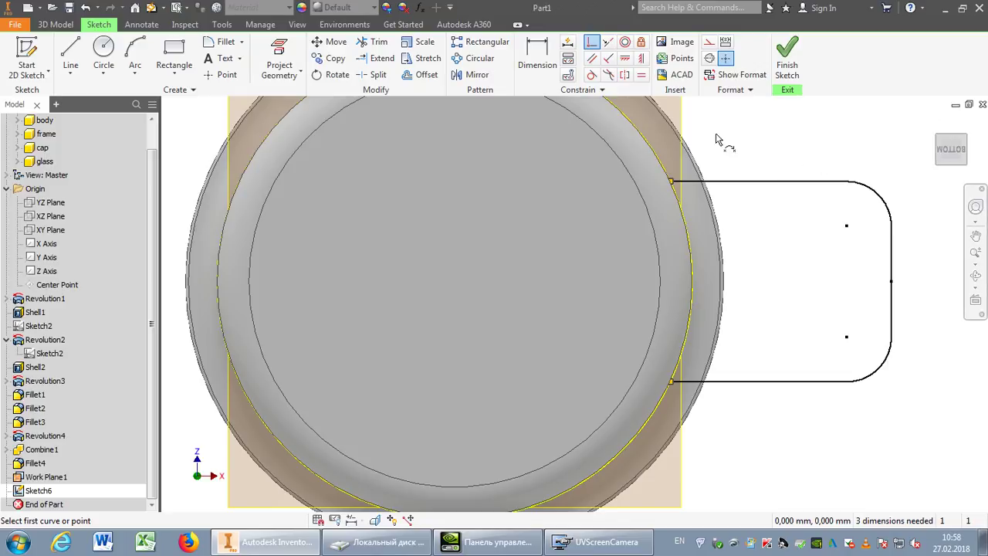
Sketch a smaller open U-shaped profile inside the handle outline, with two horizontal lines joined by tangent arcs to a vertical line
click(70, 54)
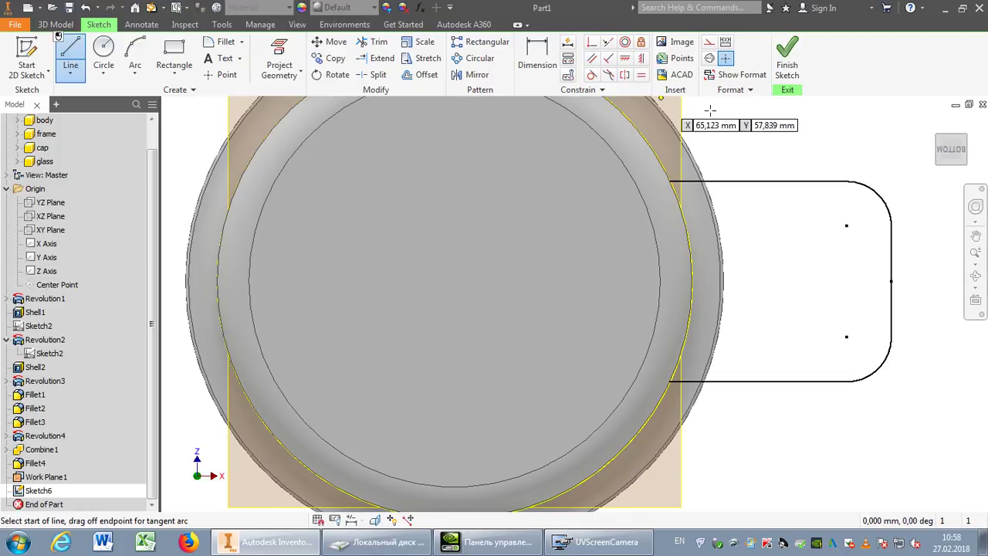
click(733, 211)
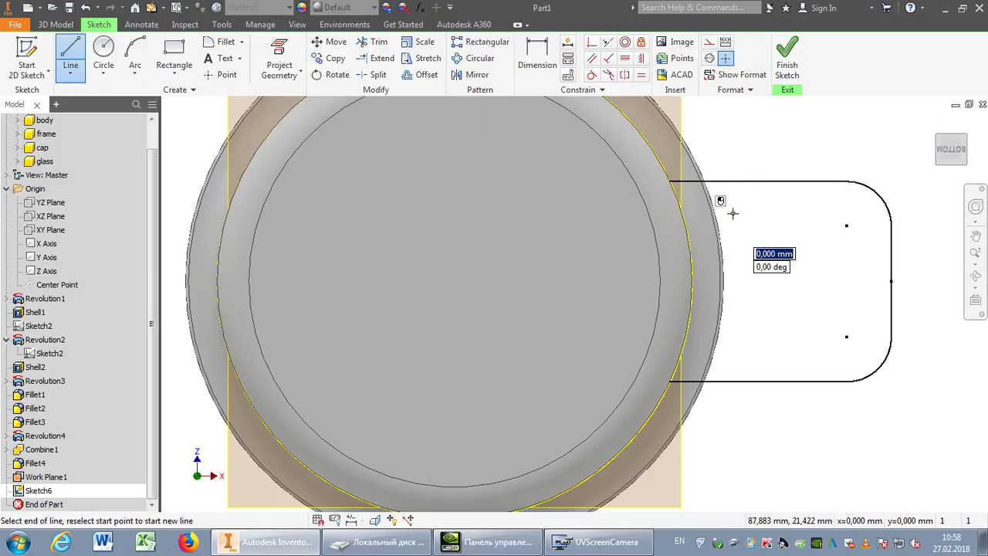
click(832, 211)
drag(832, 212, 866, 240)
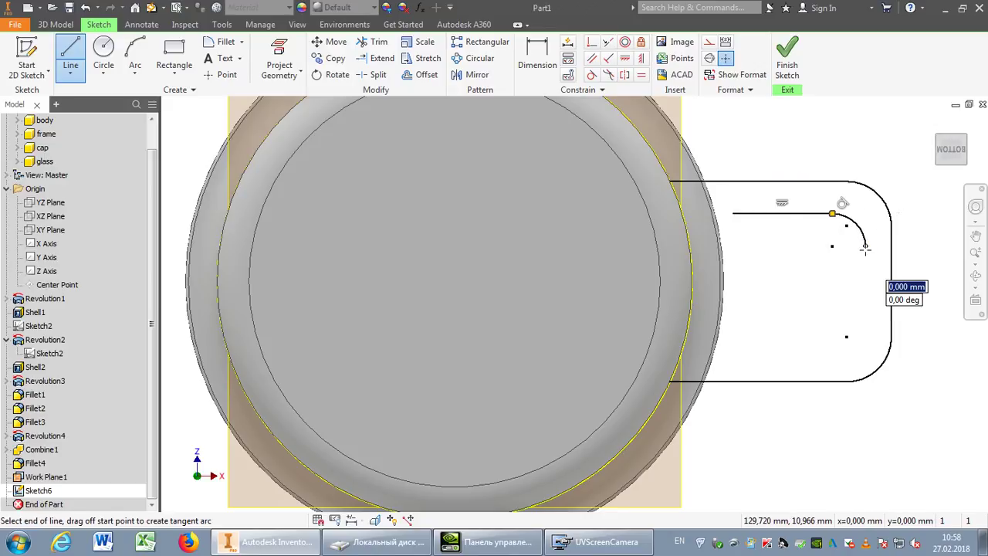
double_click(866, 313)
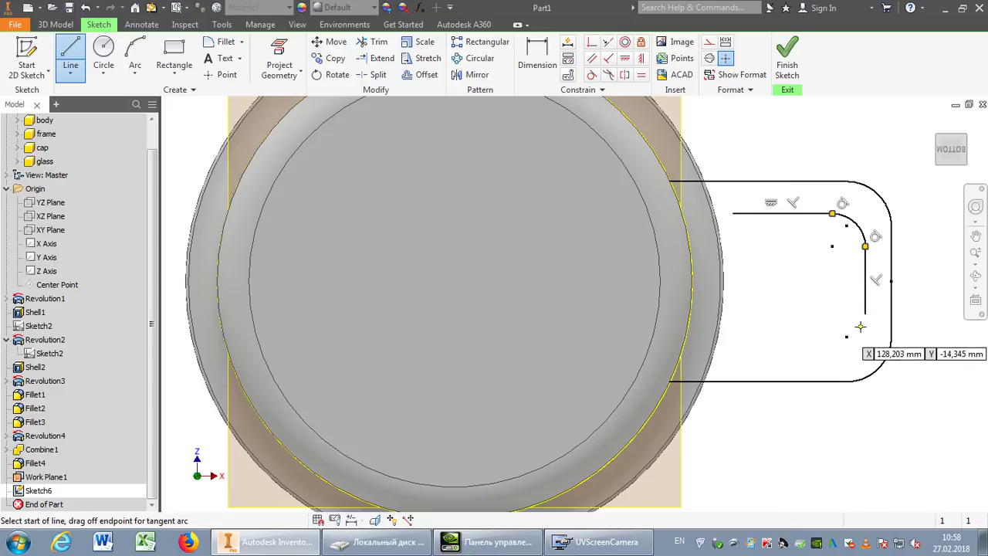
drag(865, 313, 827, 353)
click(747, 353)
key(Escape)
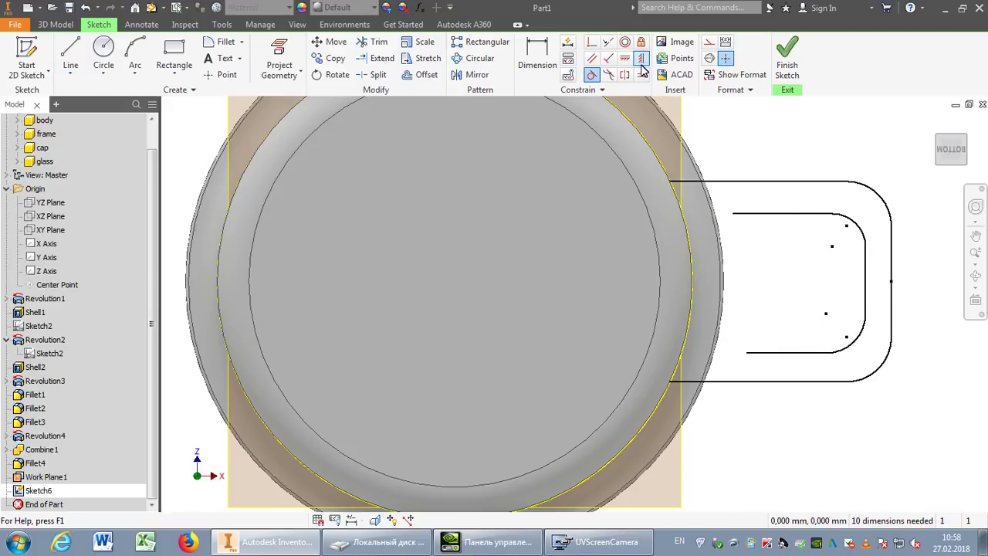
Make the two inner arcs equal and constrain their center points coincident with the outer arcs' center points
click(642, 75)
click(865, 237)
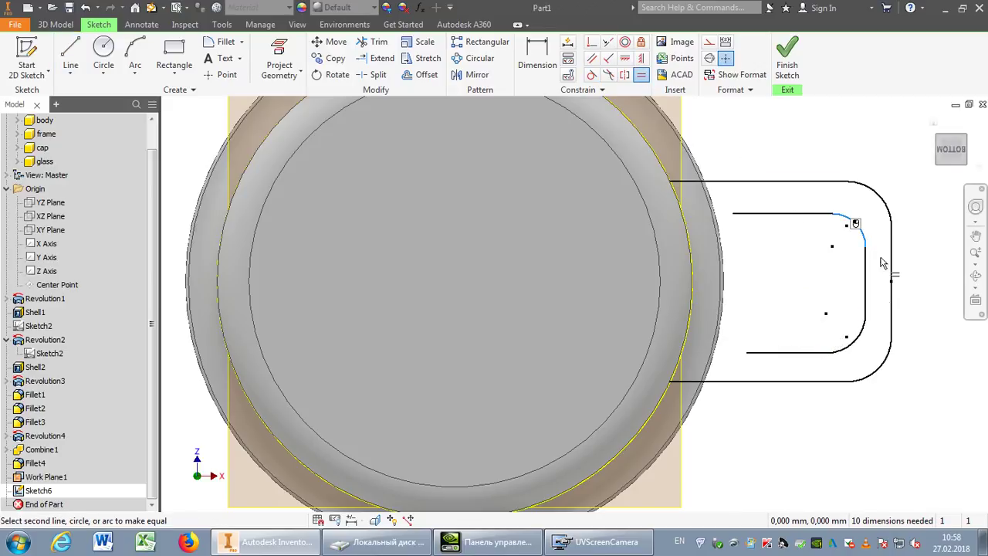
click(863, 337)
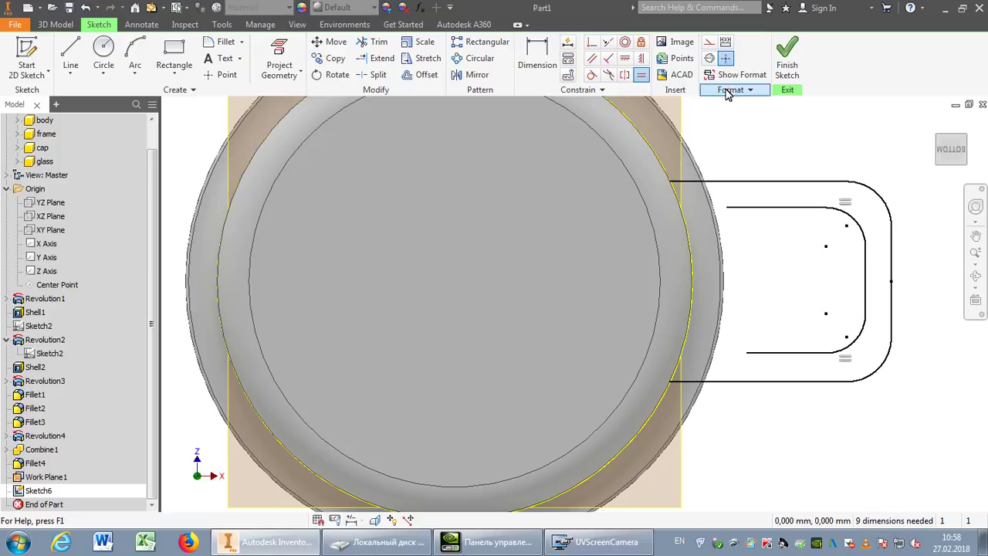
click(595, 44)
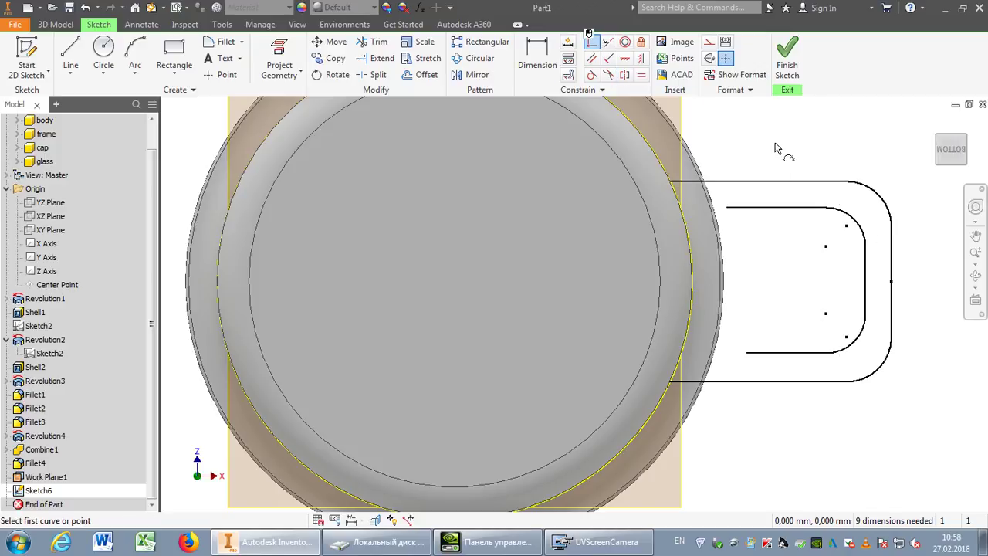
click(826, 247)
click(847, 229)
click(848, 296)
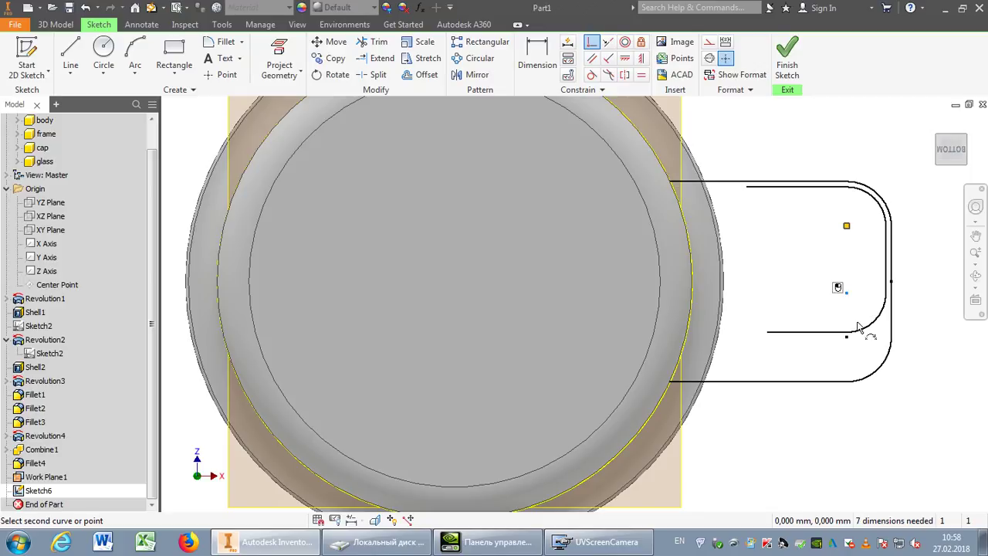
click(848, 337)
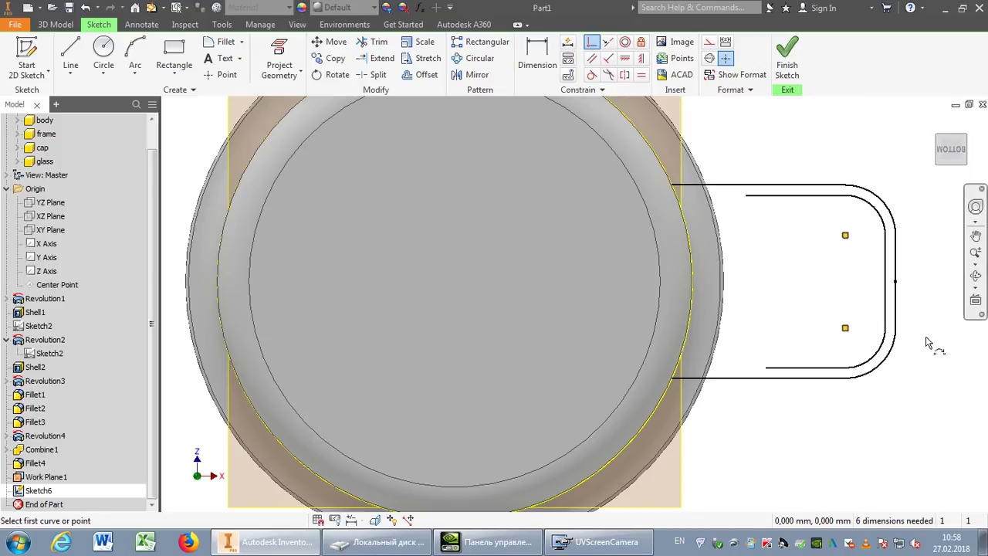
Make the free ends of both inner horizontal lines coincident with the projected circle
click(591, 42)
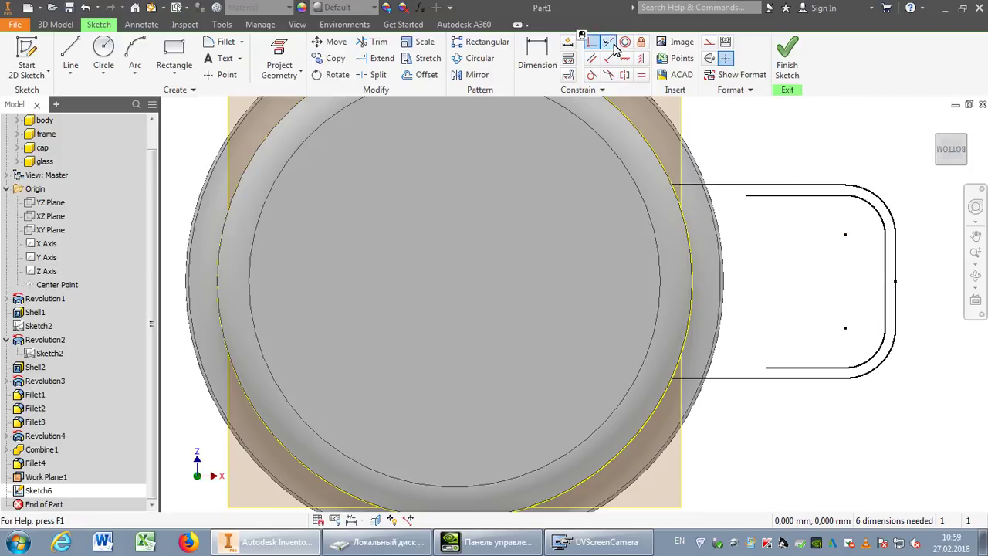
click(747, 198)
click(683, 209)
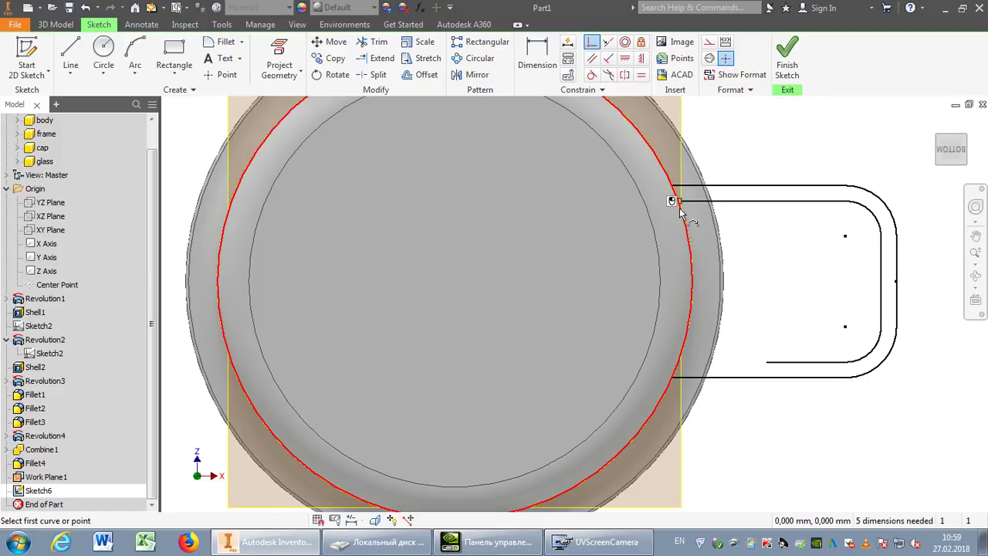
click(766, 363)
click(683, 319)
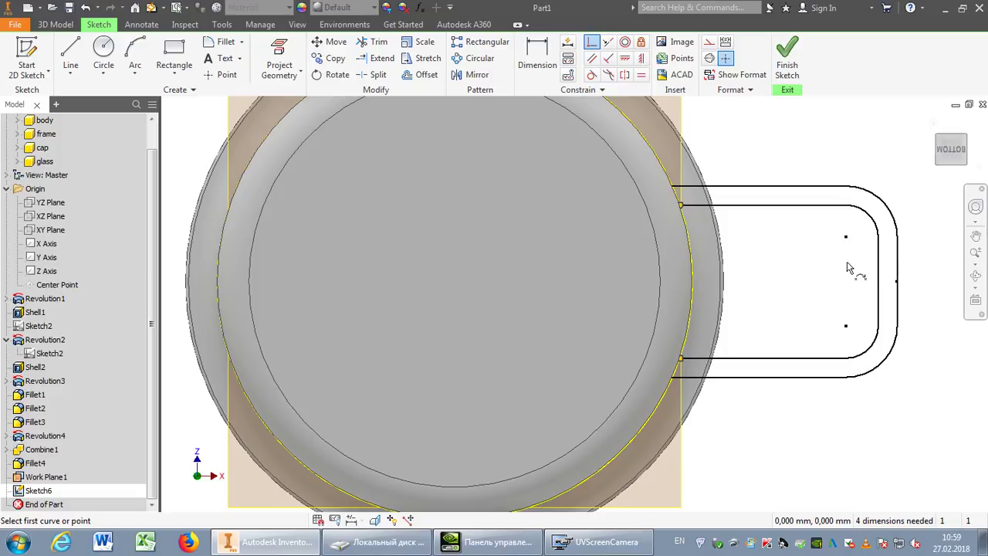
Dimension the distance between the inner and outer lower handle lines as 14 mm
scroll(734, 316, down, 3)
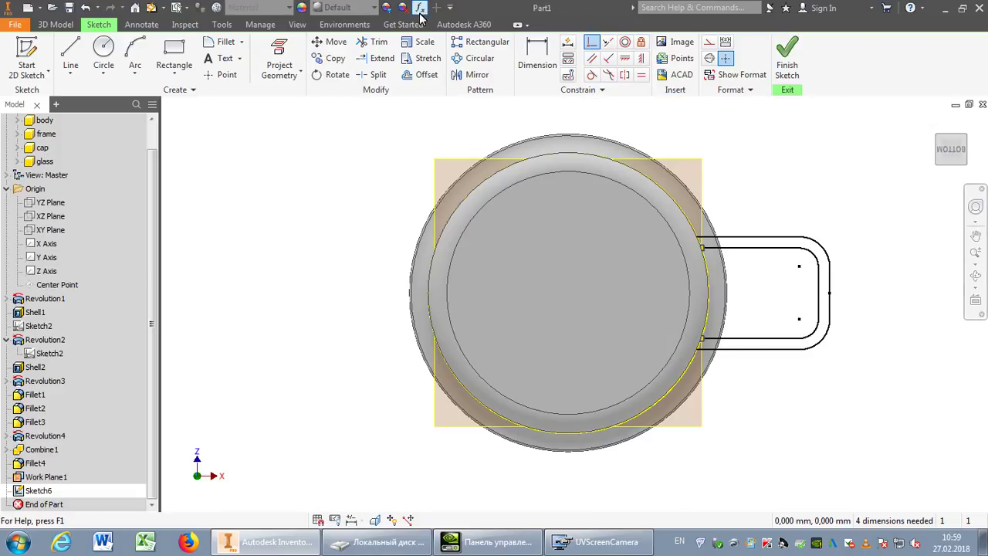
click(531, 59)
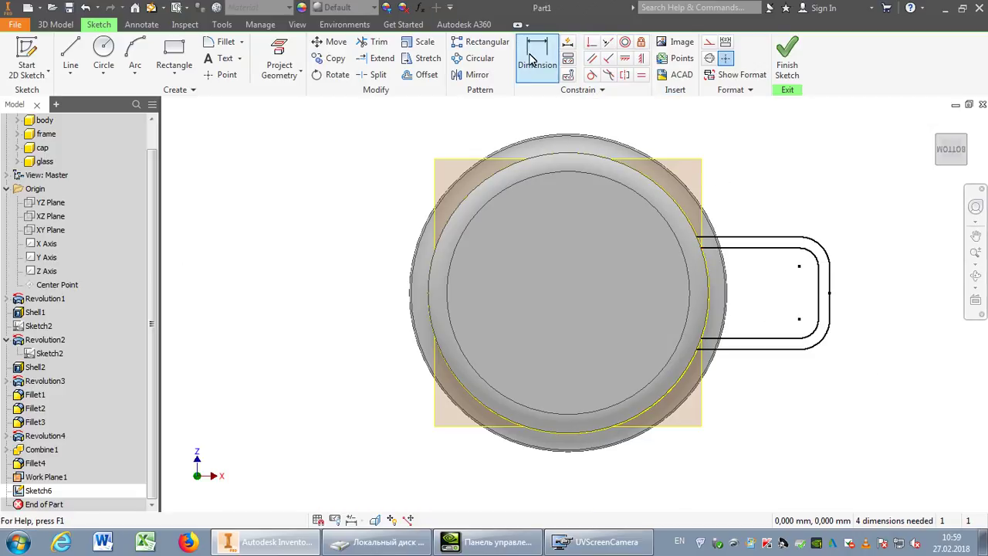
click(530, 59)
click(769, 340)
click(764, 349)
click(774, 392)
text(14)
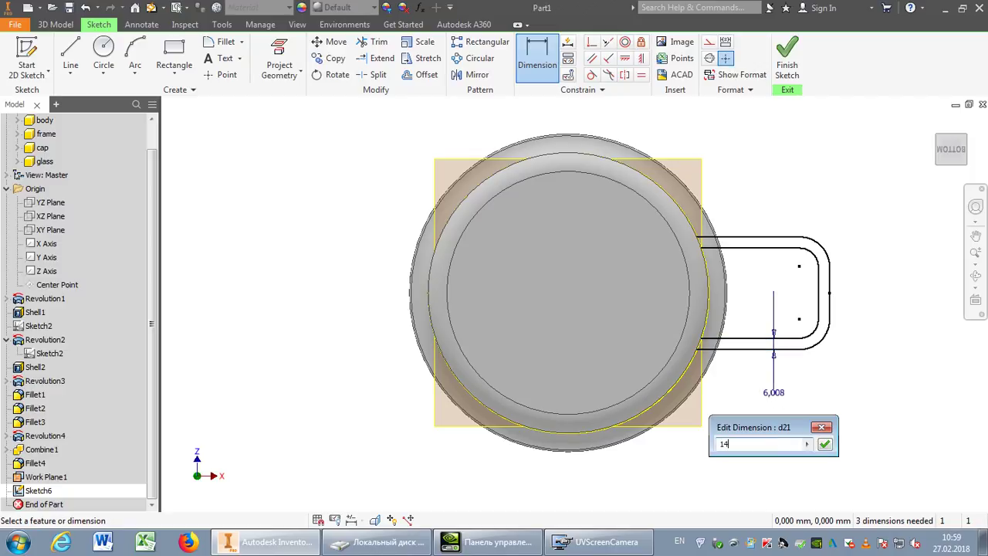
key(Return)
Narrow the handle loop by moving its inner upper horizontal line closer to the lower lines
scroll(716, 306, up, 5)
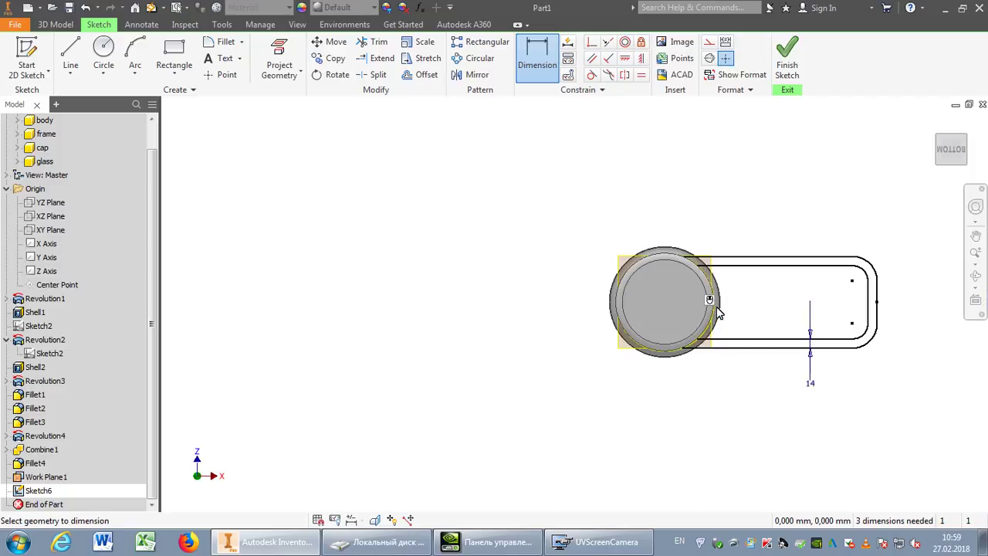
scroll(760, 291, down, 3)
key(Escape)
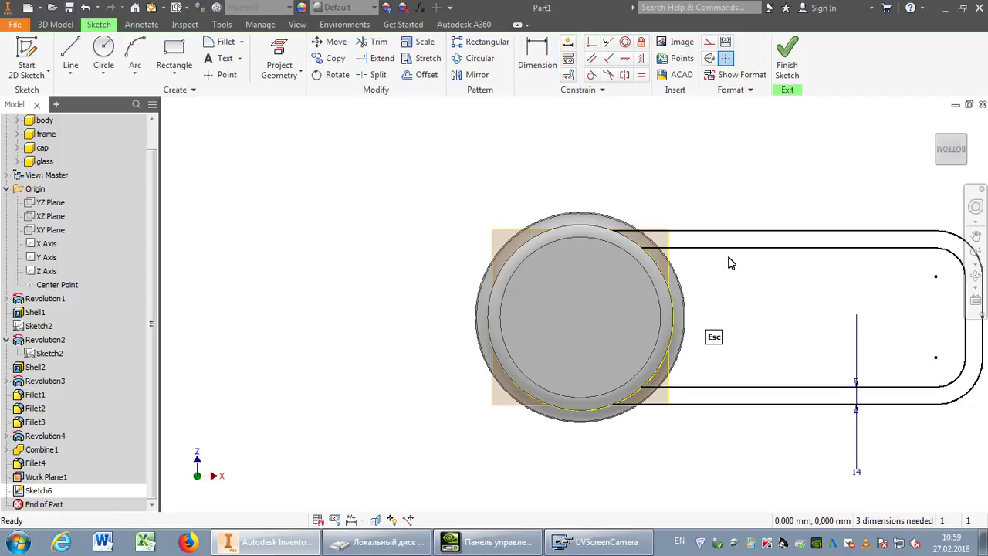
mouse_move(734, 256)
mouse_down()
mouse_move(726, 252)
mouse_move(729, 281)
mouse_move(748, 300)
mouse_up()
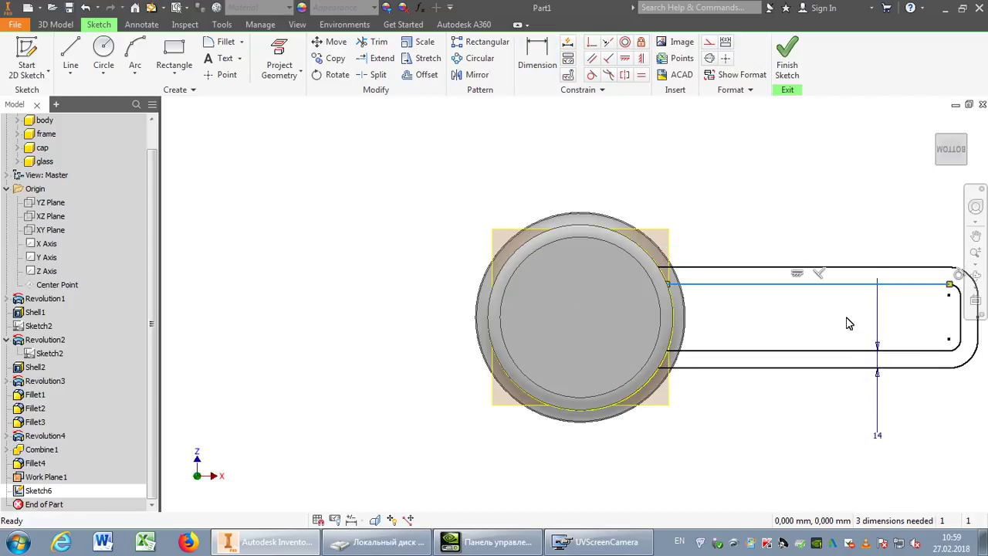
Dimension the radius of the outer lower handle arc as 30 mm
middle_drag(880, 332, 680, 349)
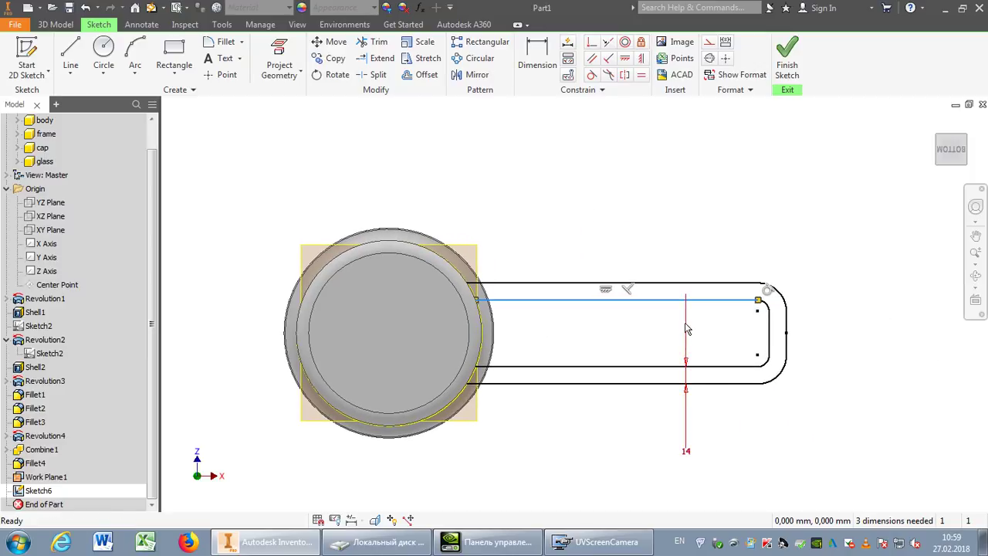
click(538, 55)
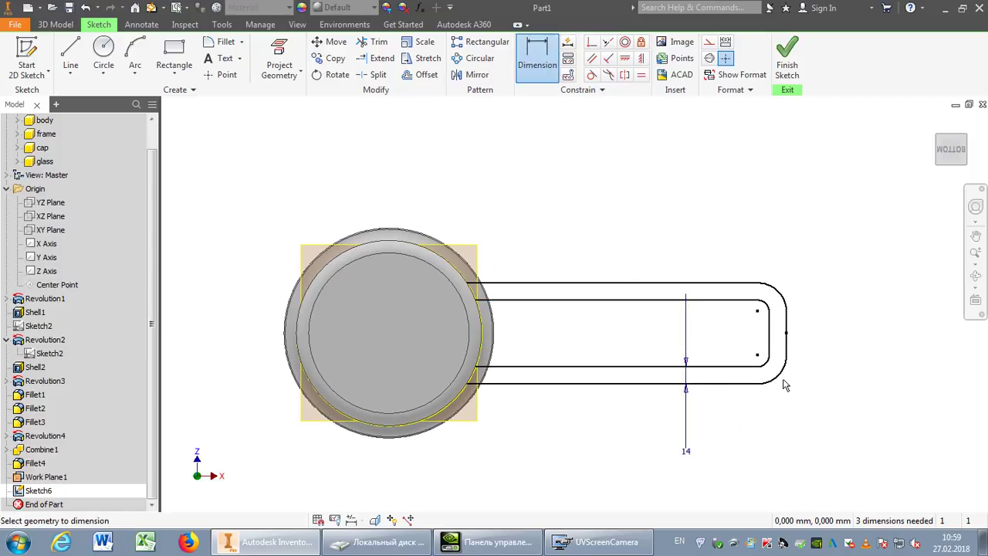
click(778, 379)
click(798, 416)
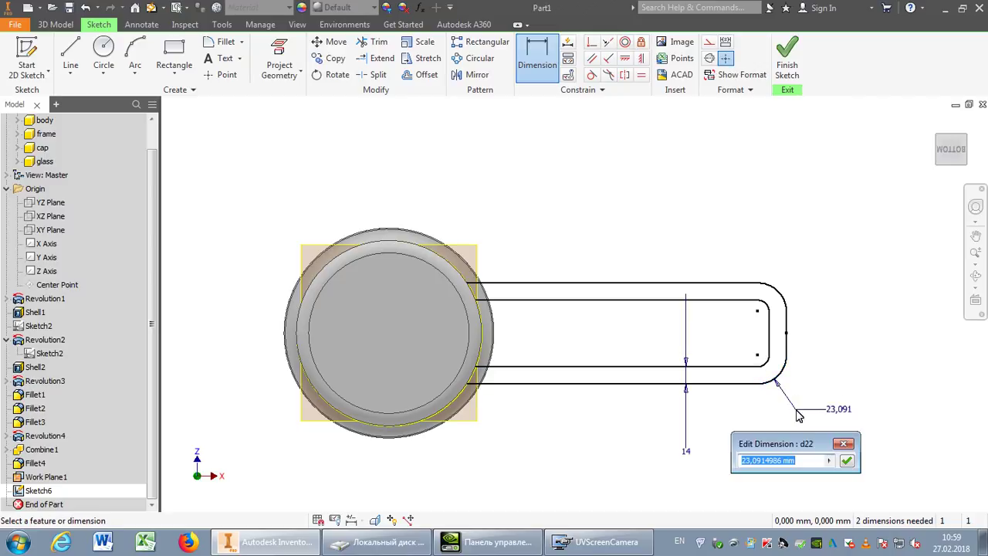
text(30)
key(Return)
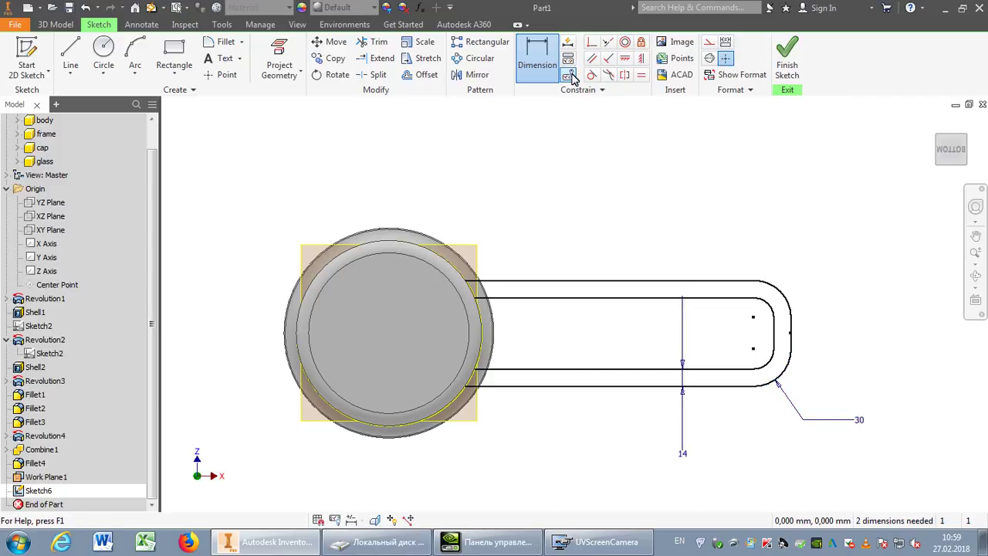
Dimension the distance between the two inner horizontal handle lines as 50 mm
click(716, 299)
click(706, 369)
click(844, 342)
text(50)
key(Return)
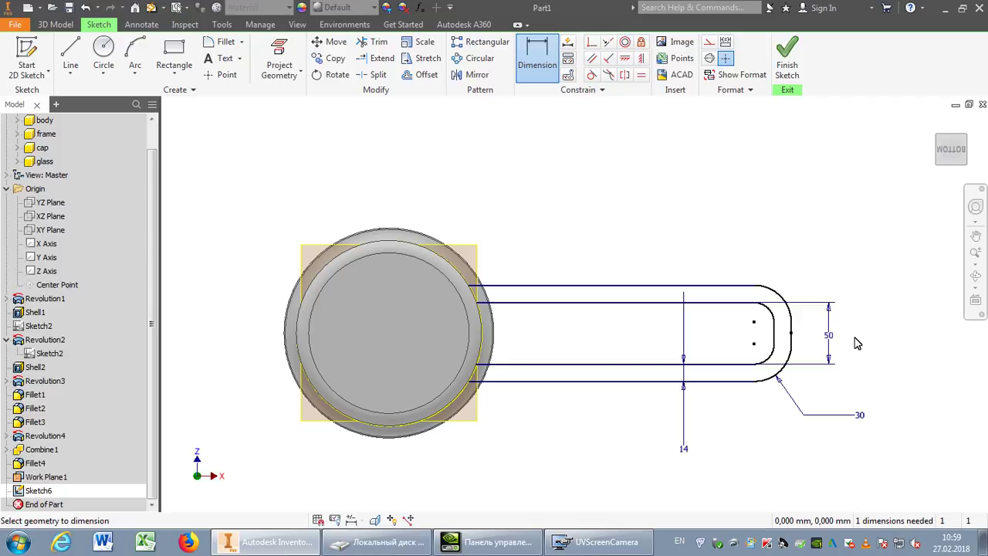
Shorten the handle by moving its inner vertical line toward the pot, to about 118 mm from the pot's center
scroll(576, 322, up, 3)
scroll(579, 329, down, 2)
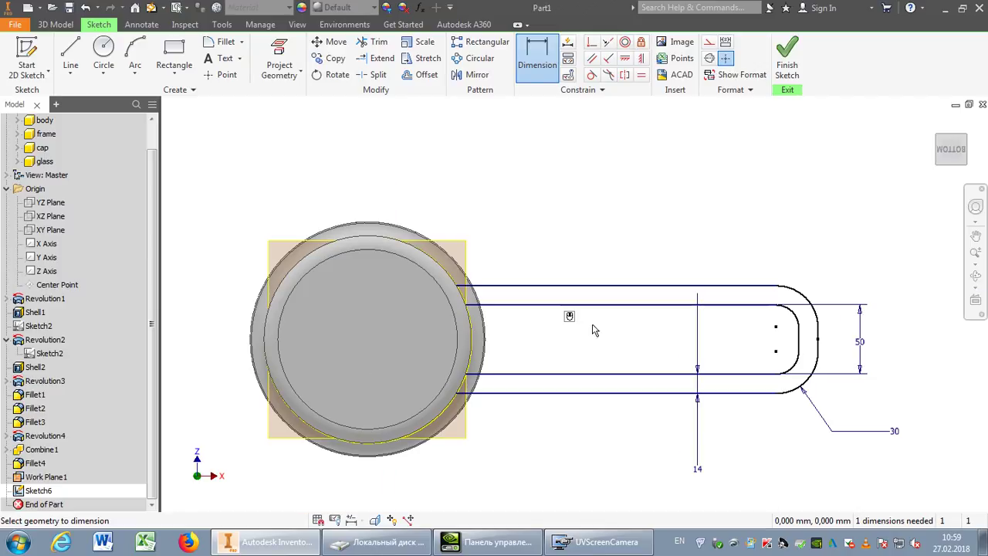
key(Escape)
drag(798, 340, 511, 325)
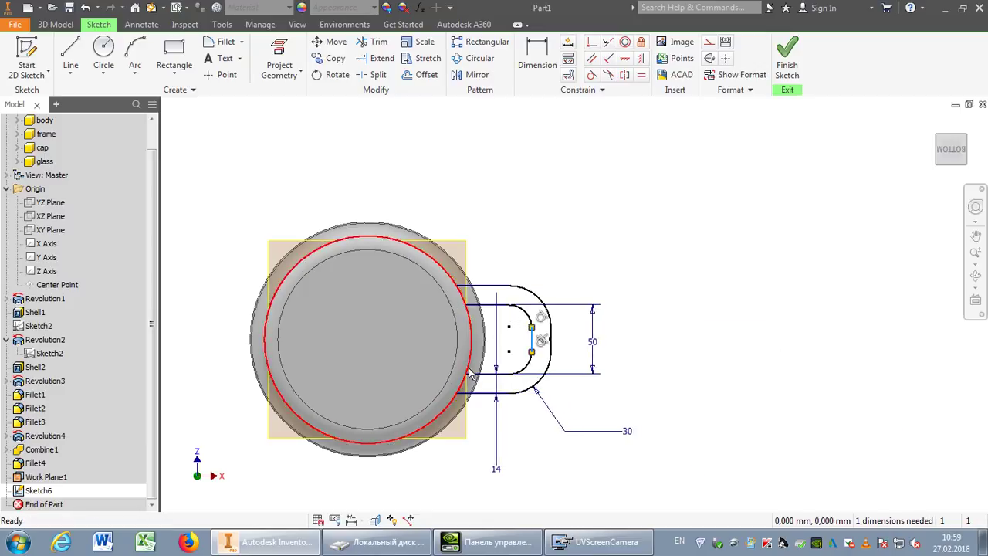
Dimension the distance from the pot's center to the handle's inner vertical line as 95 mm and finish the sketch
middle_drag(471, 374, 622, 289)
scroll(632, 284, up, 3)
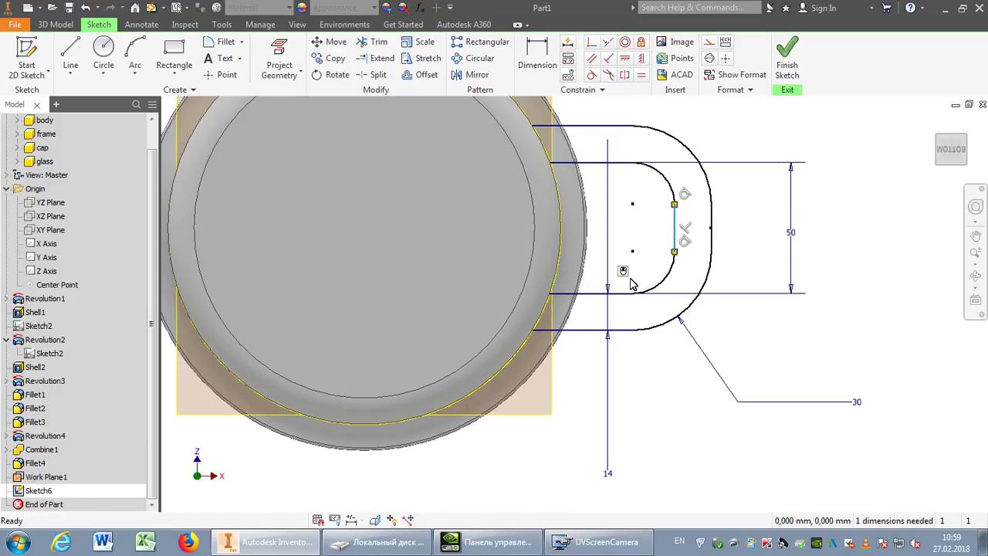
click(537, 56)
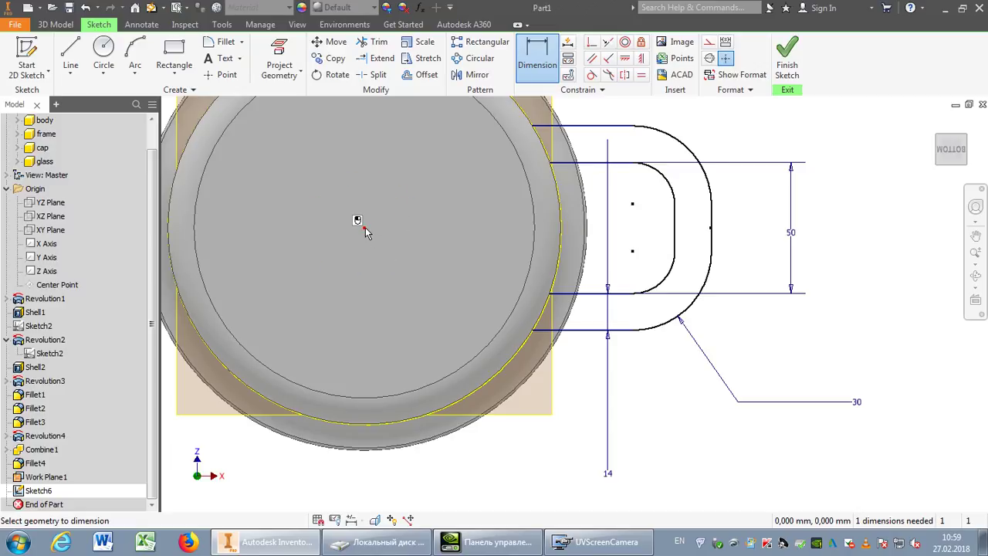
click(677, 234)
click(493, 493)
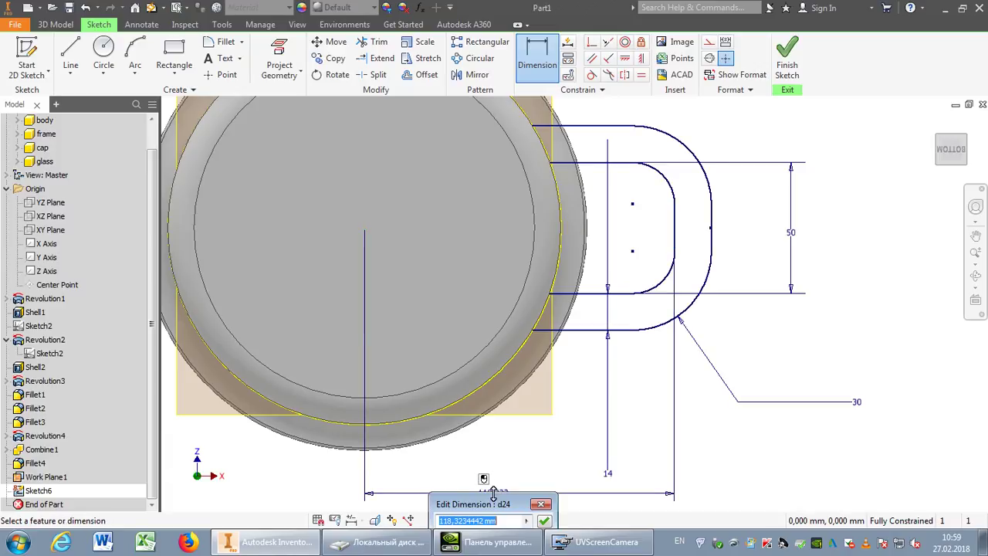
text(95)
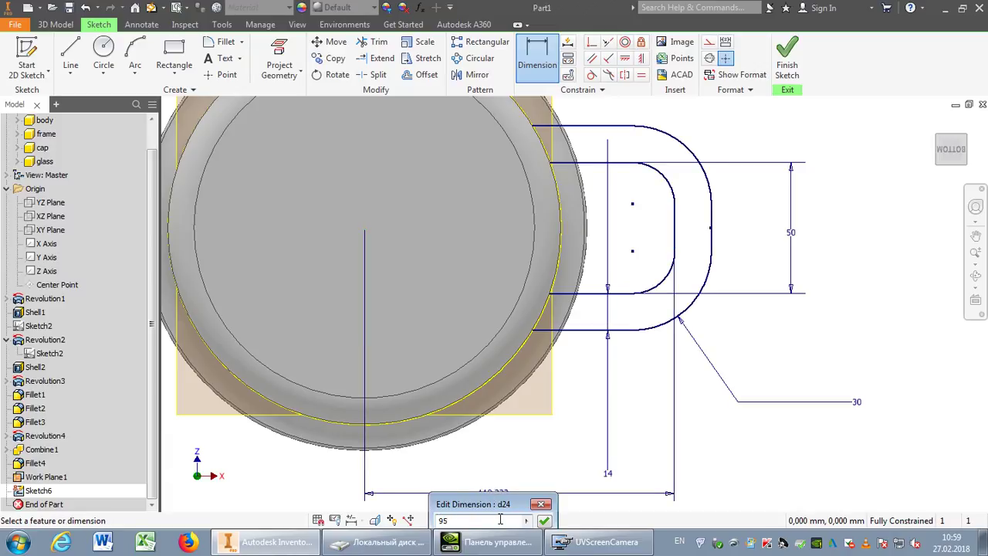
click(546, 522)
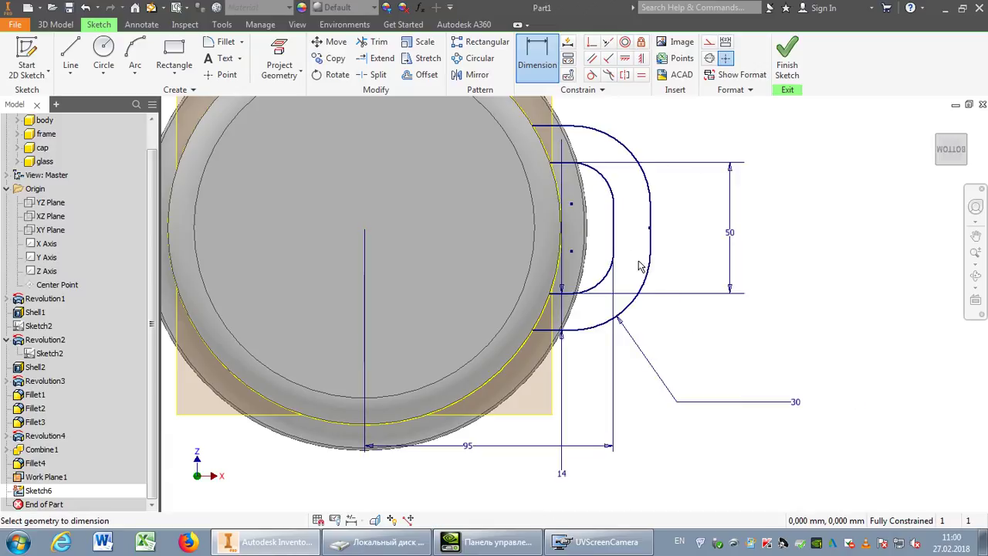
scroll(640, 264, down, 2)
click(788, 55)
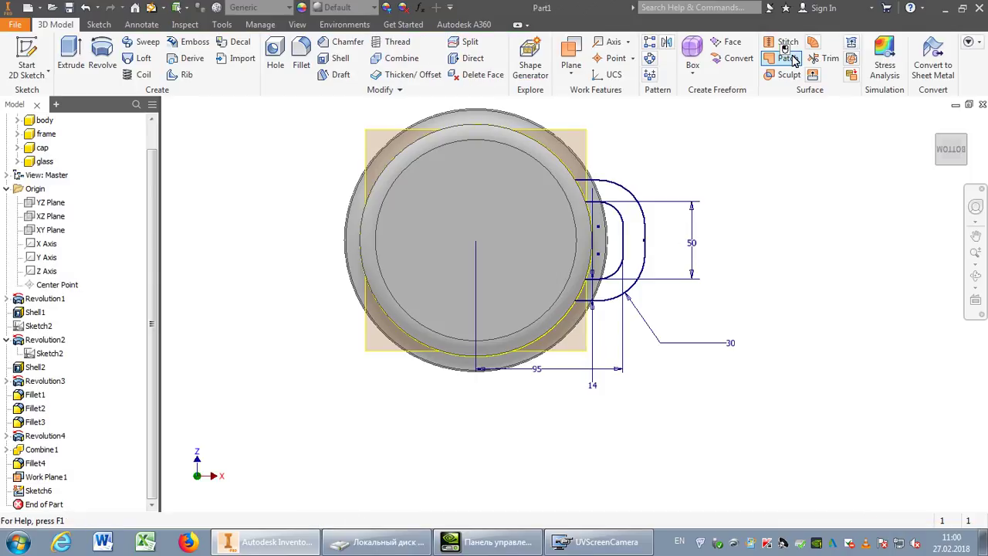
Extrude the closed handle profile between the two U-shaped outlines 10 mm toward the pot's base
click(976, 275)
drag(523, 223, 527, 319)
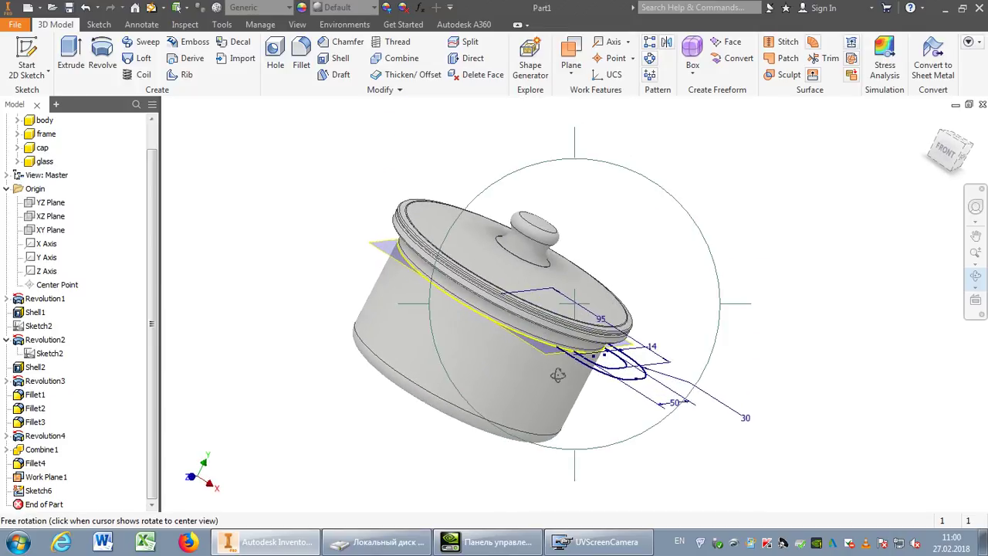
key(Escape)
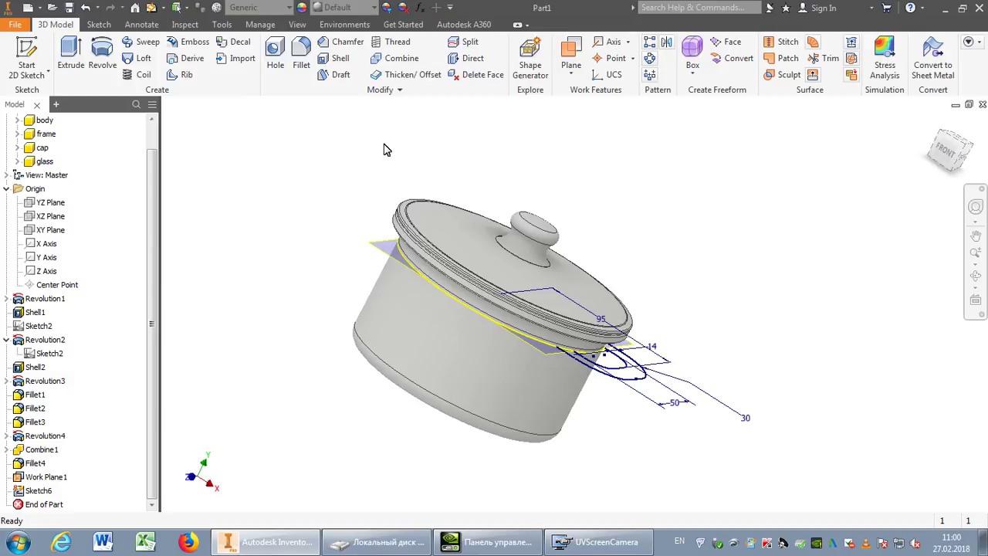
click(71, 56)
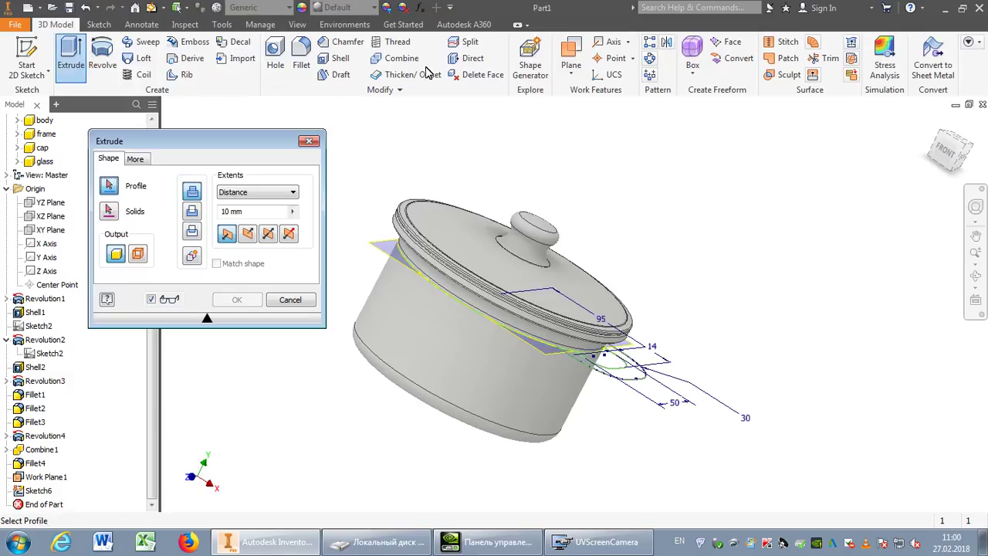
click(624, 381)
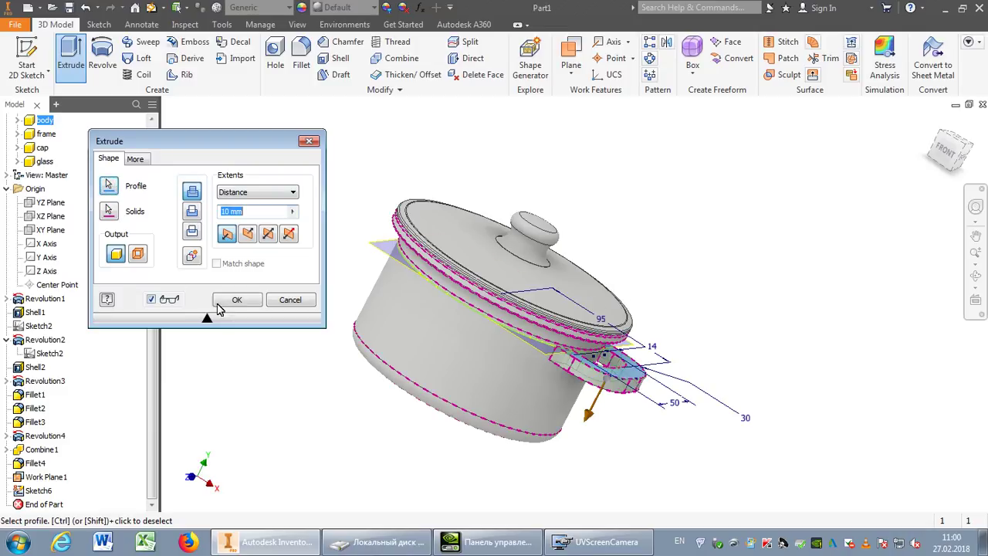
click(237, 300)
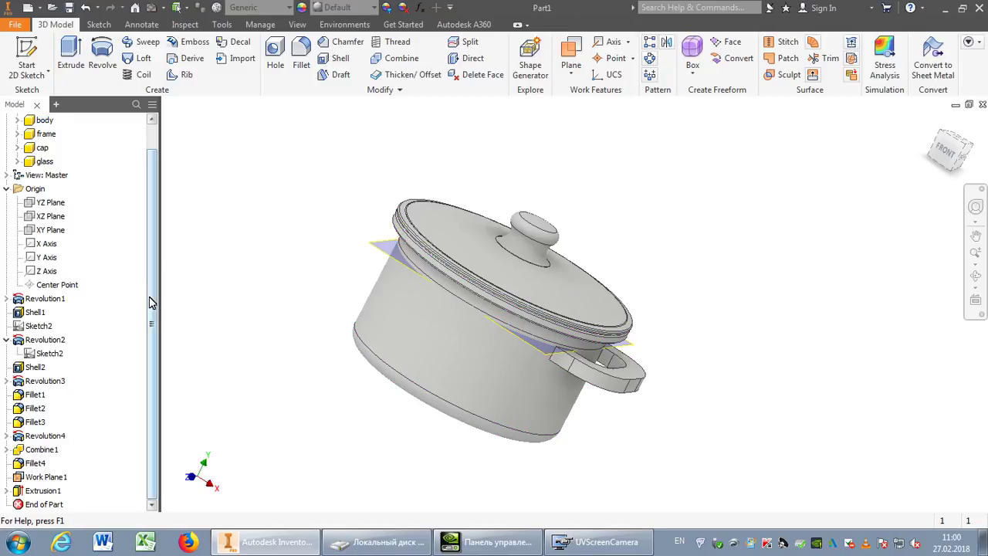
Edit the handle extrusion so that it creates a new solid instead of joining the pot body
right_click(46, 491)
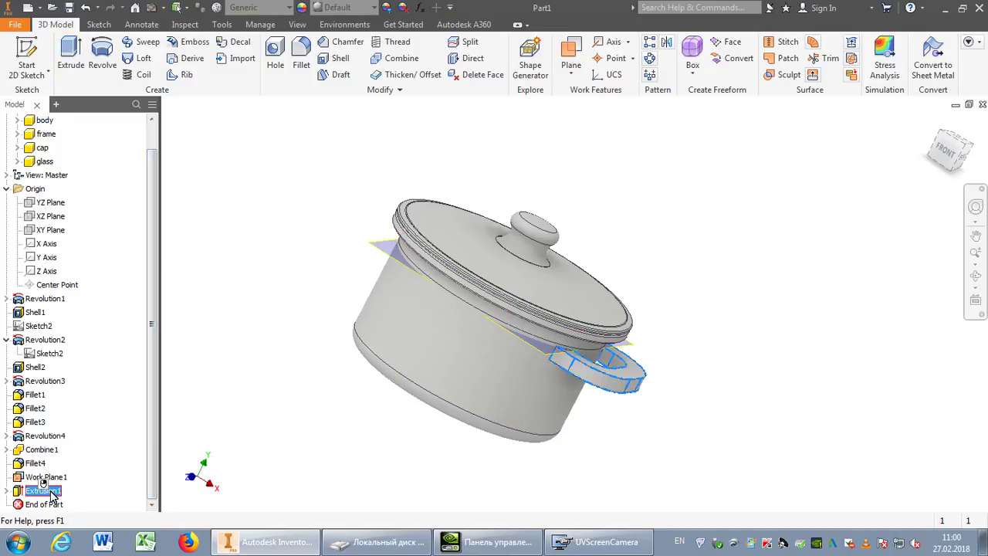
click(107, 349)
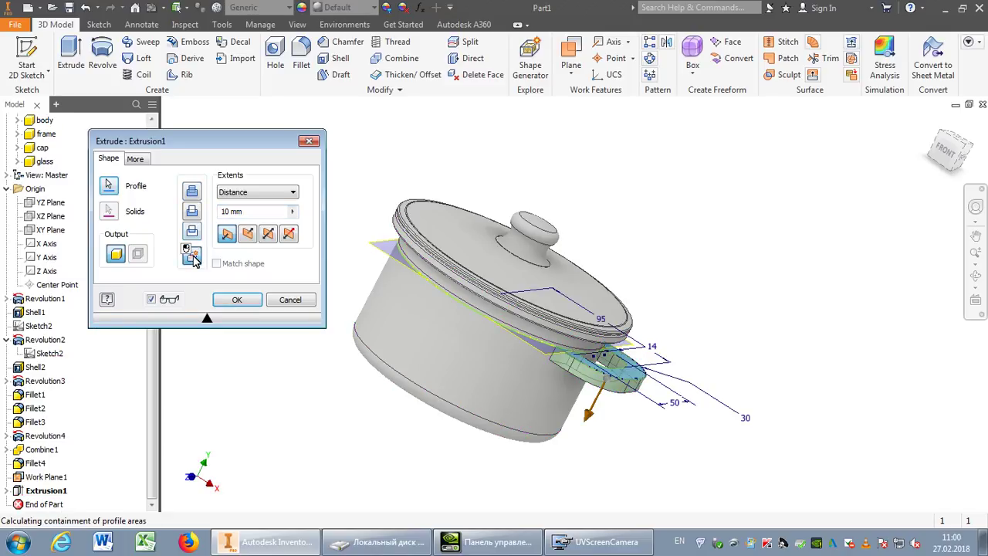
click(247, 300)
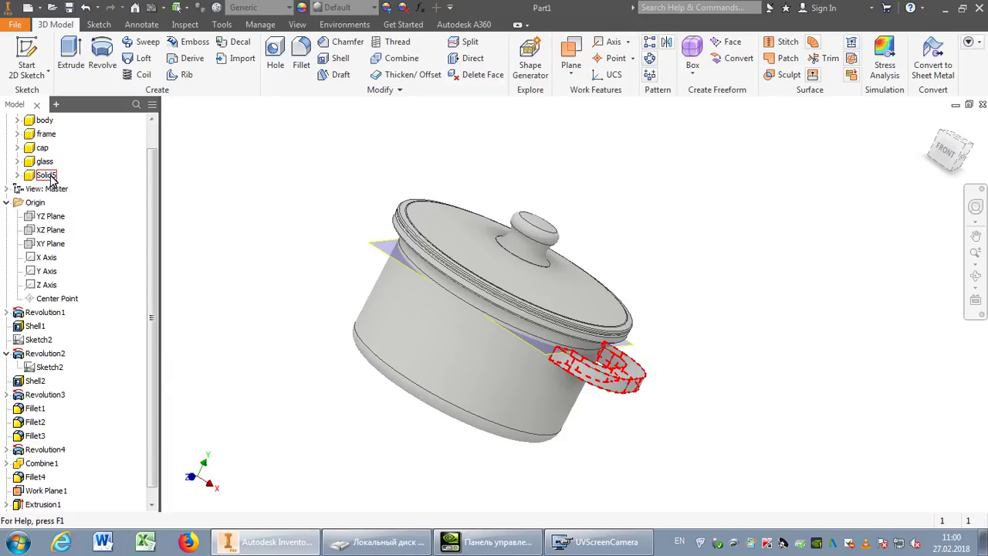
Rename the handle's solid body as holder
click(51, 177)
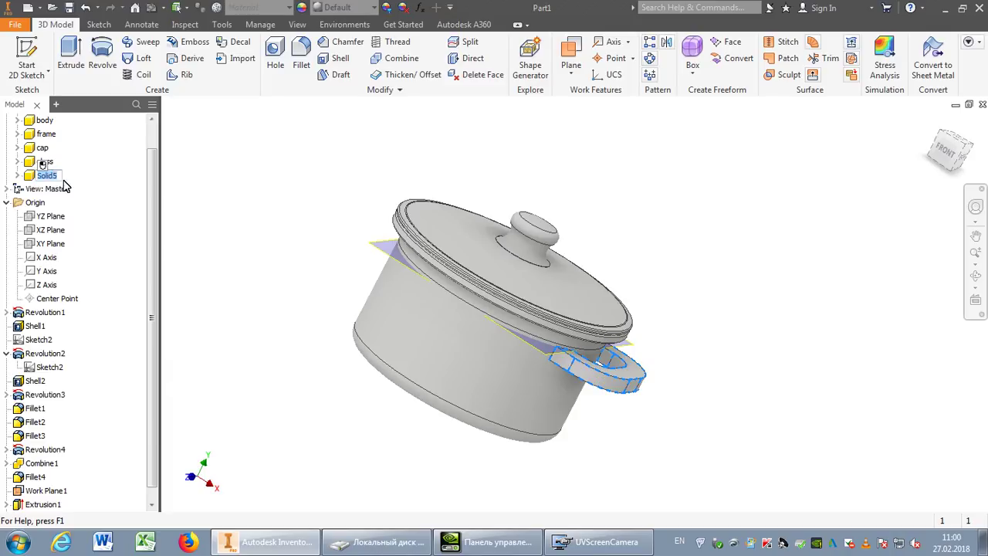
text(hol)
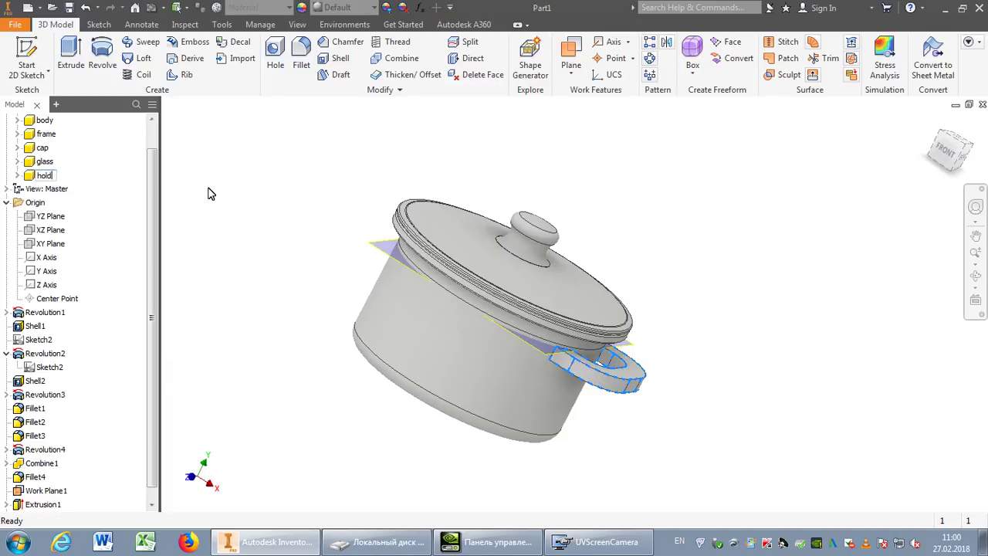
click(91, 181)
Fillet the handle's inner and outer edges on its upper and lower faces with a 3 mm radius
click(302, 55)
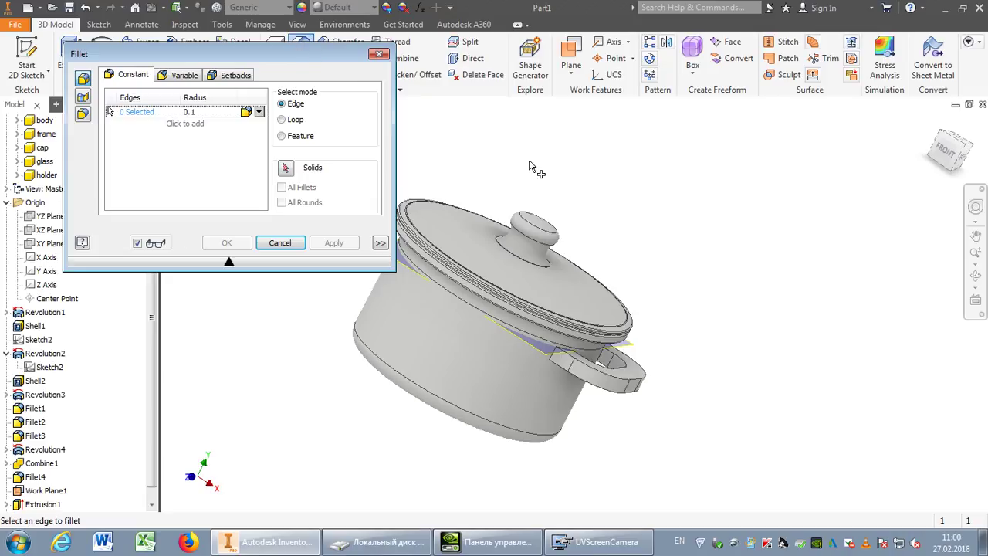
click(627, 356)
scroll(624, 357, up, 2)
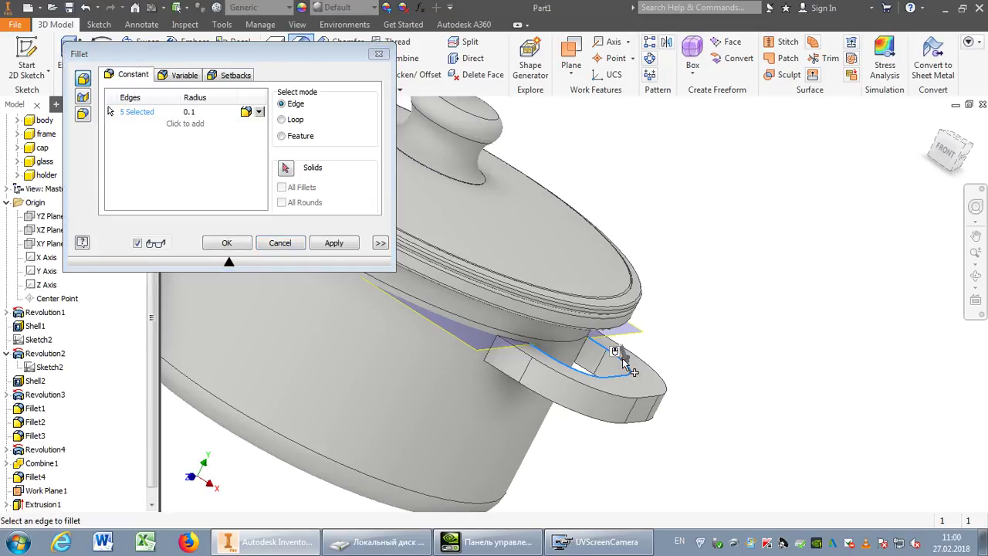
click(643, 396)
click(610, 422)
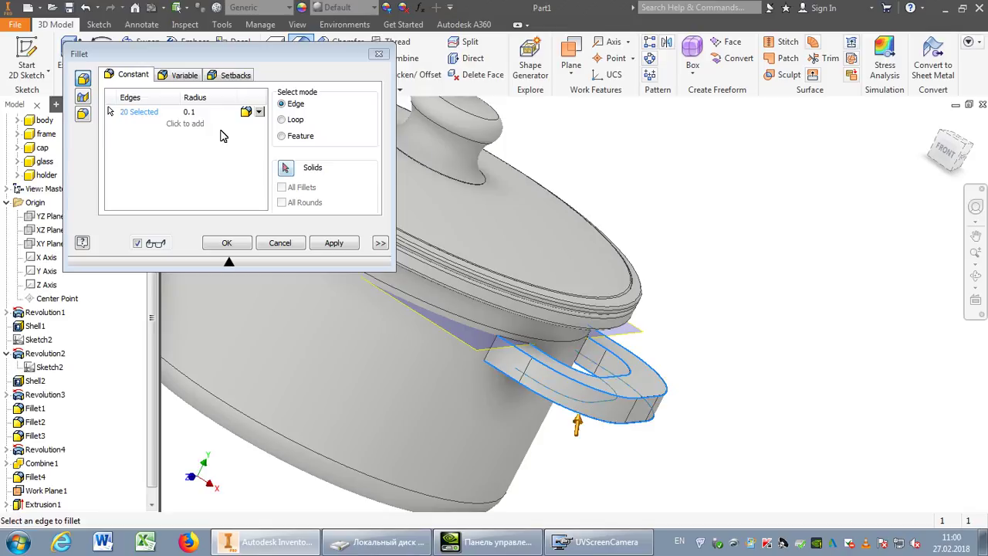
click(205, 114)
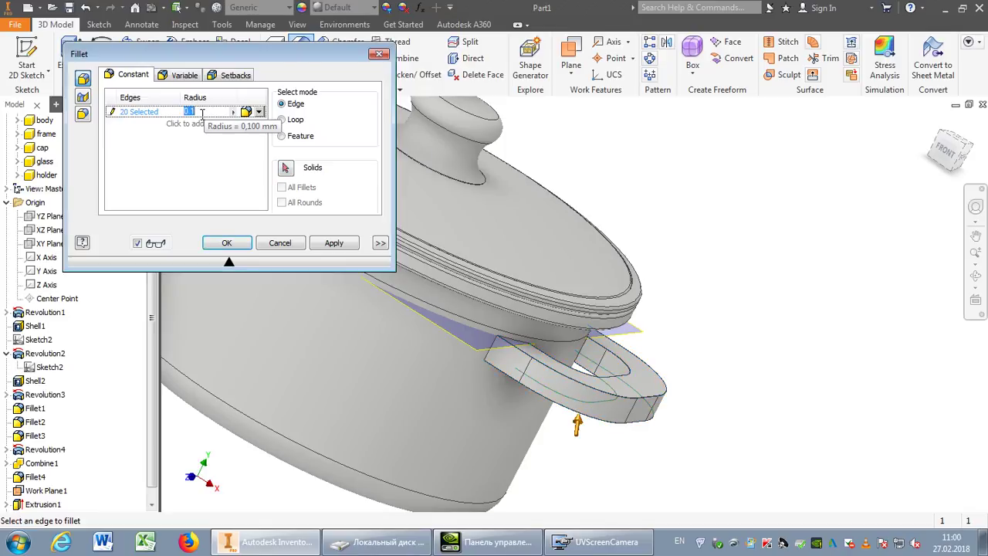
key(Return)
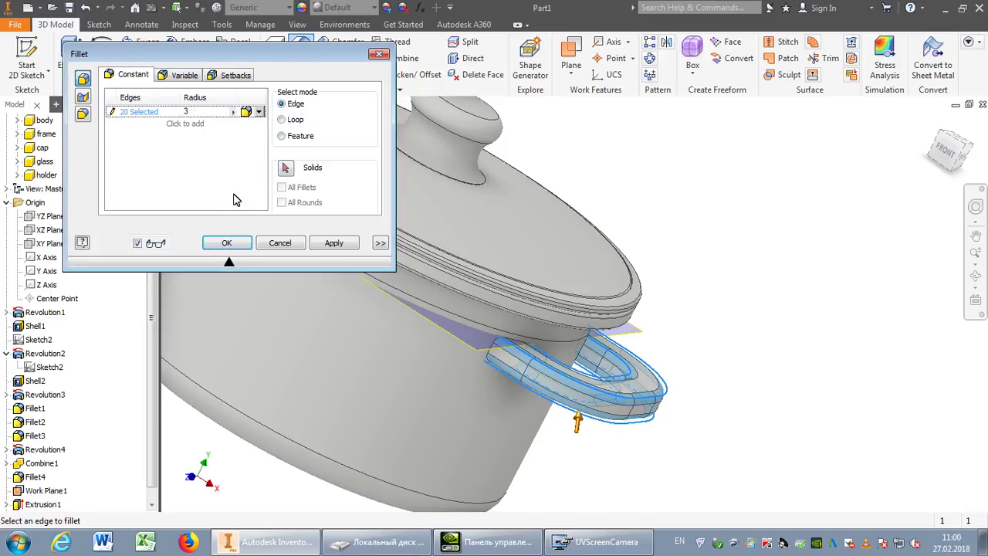
click(227, 243)
scroll(573, 267, down, 5)
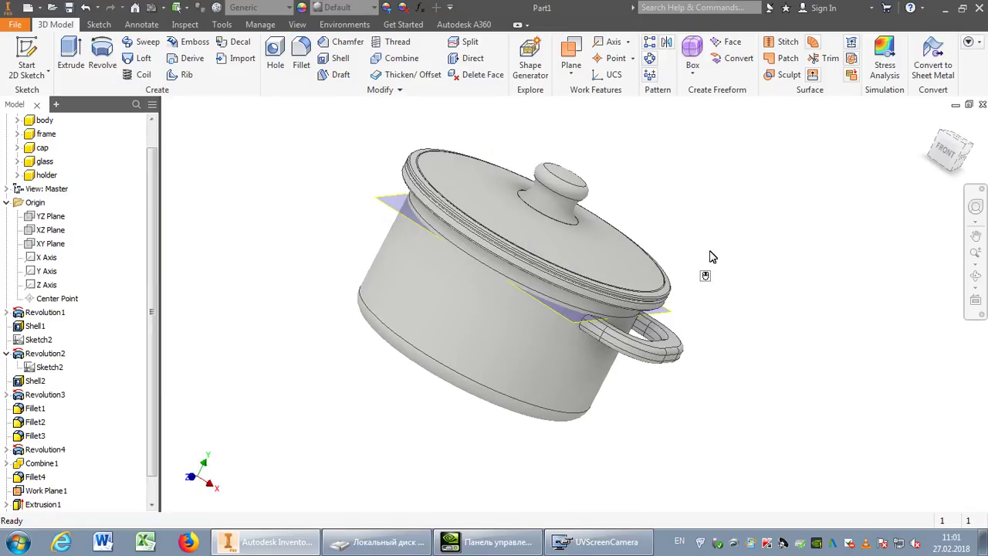
Mirror the holder solid about the YZ plane to add a second handle on the pot's opposite side
click(666, 42)
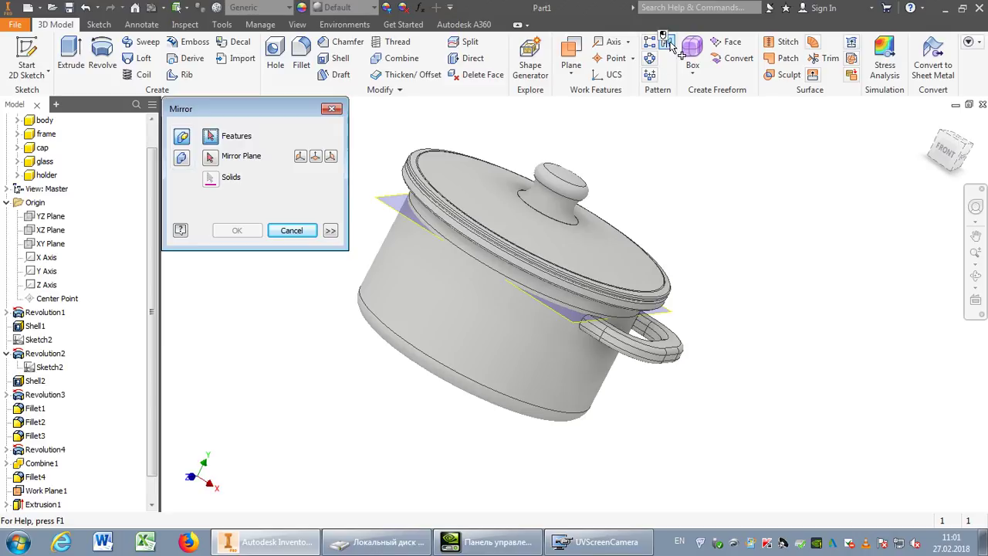
click(182, 158)
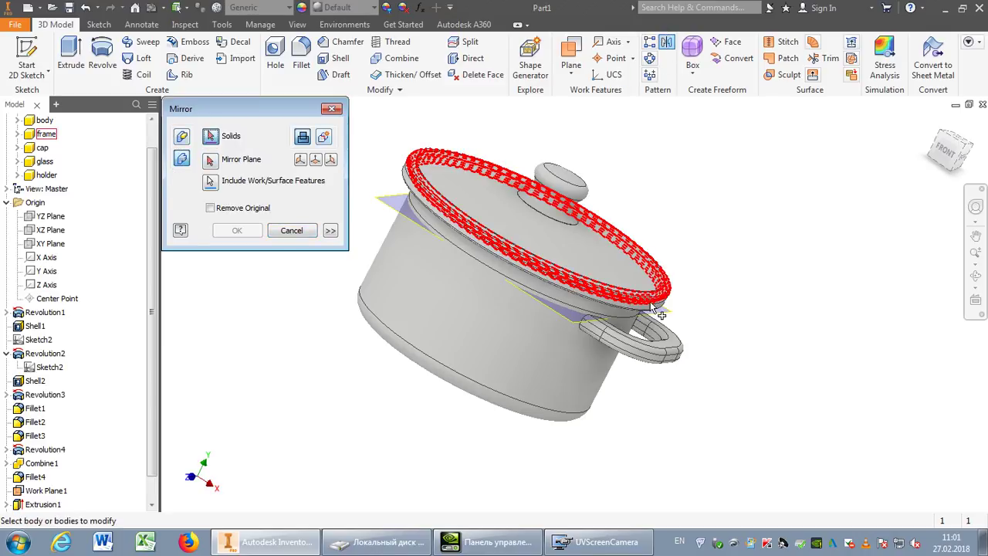
click(666, 349)
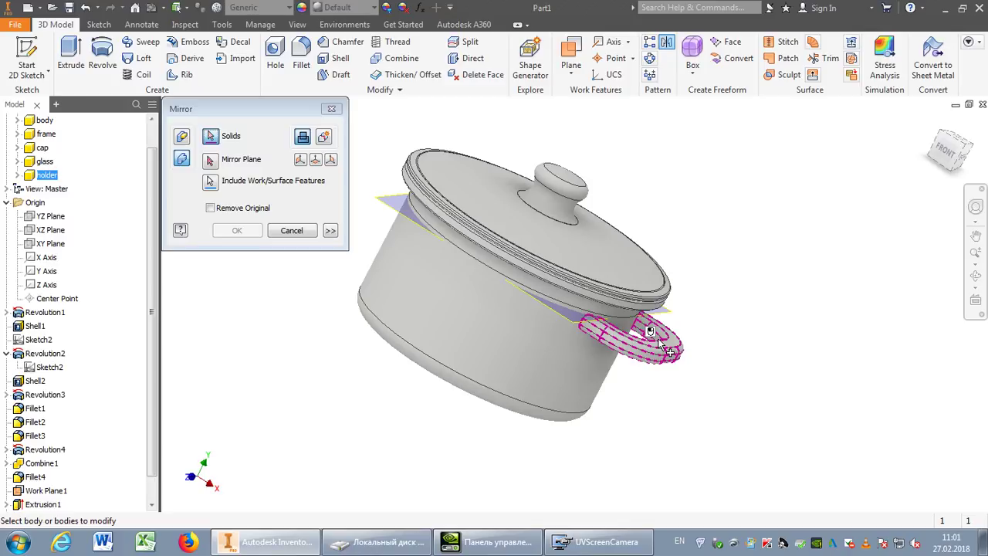
click(212, 160)
click(43, 217)
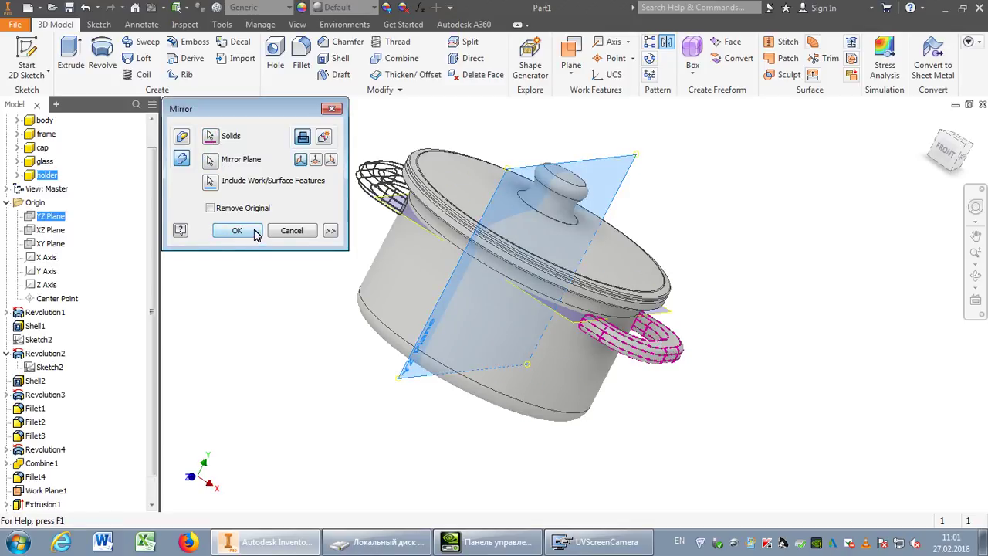
click(254, 232)
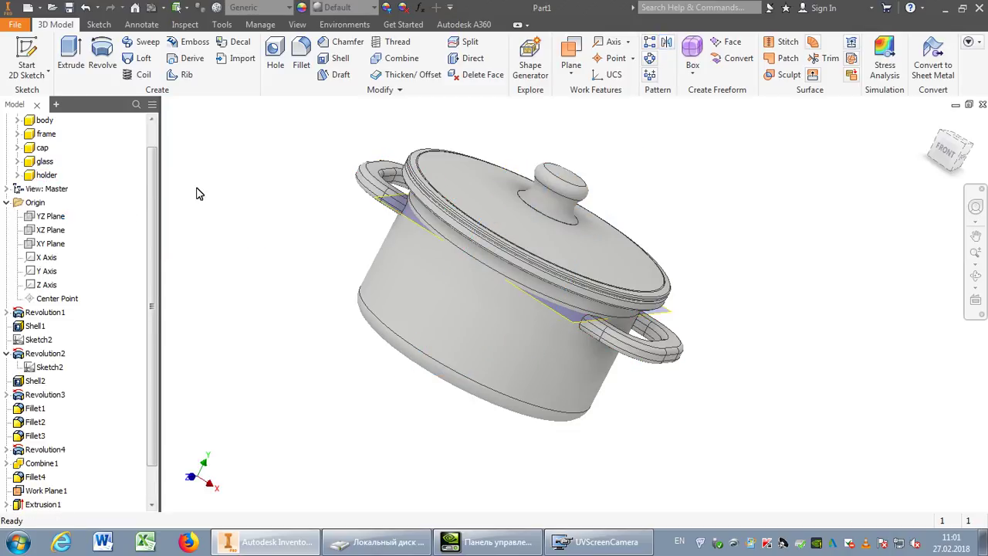
Save the part under the file name pot in the current workspace folder, accepting the locked view representation
scroll(154, 201, up, 2)
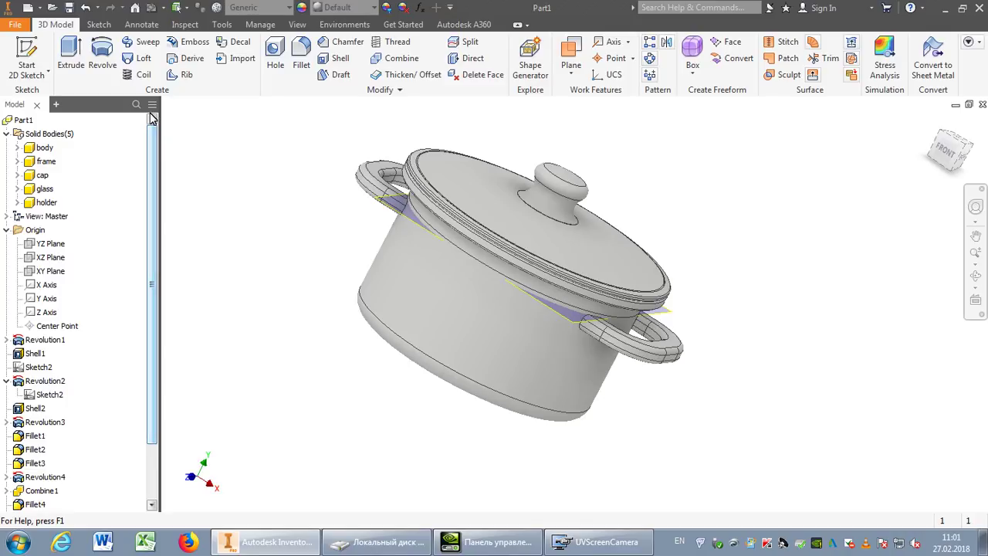
click(82, 9)
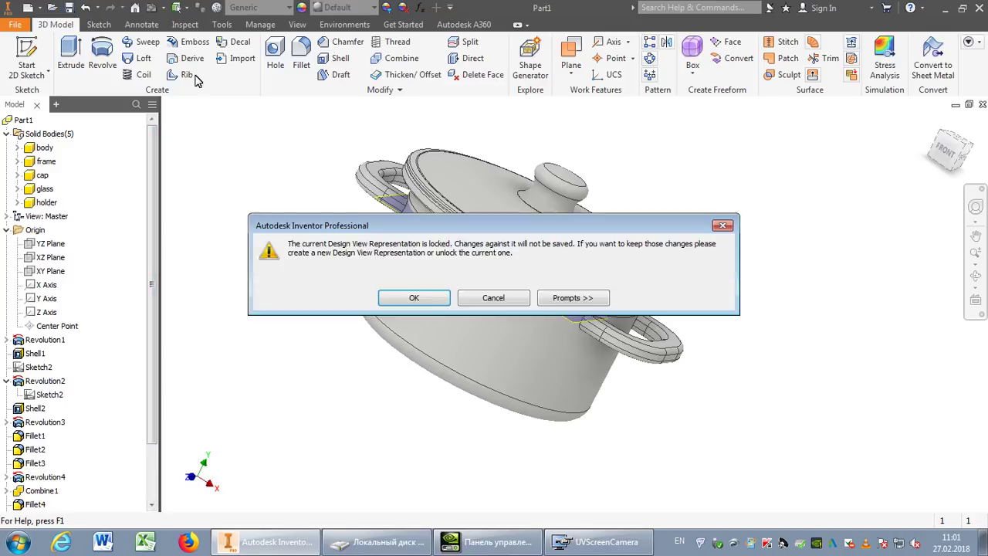
click(415, 298)
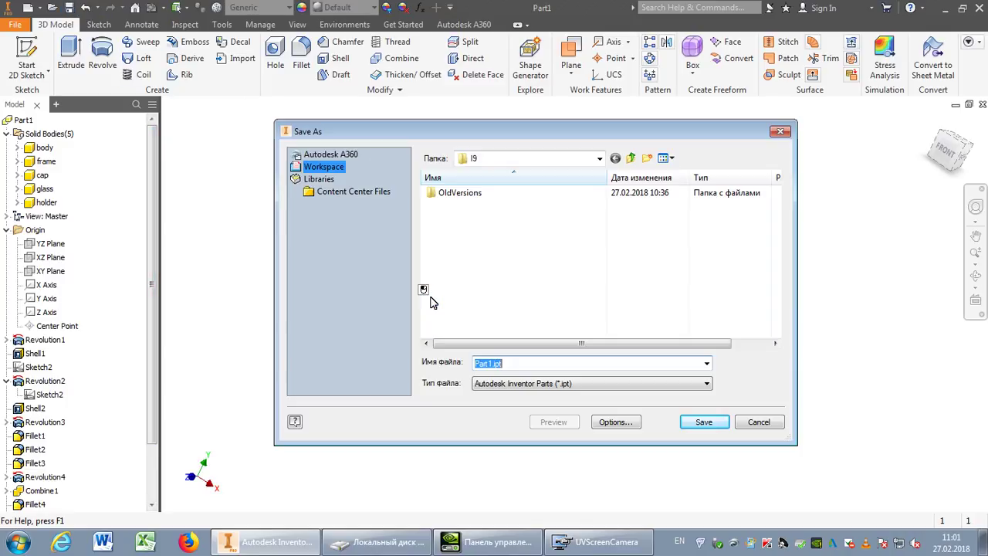
text(pot)
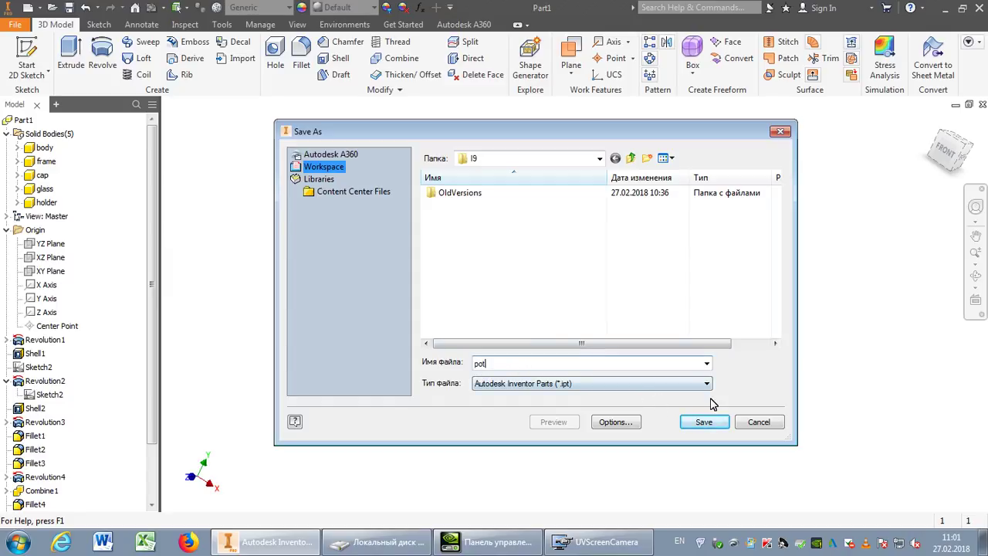
click(715, 426)
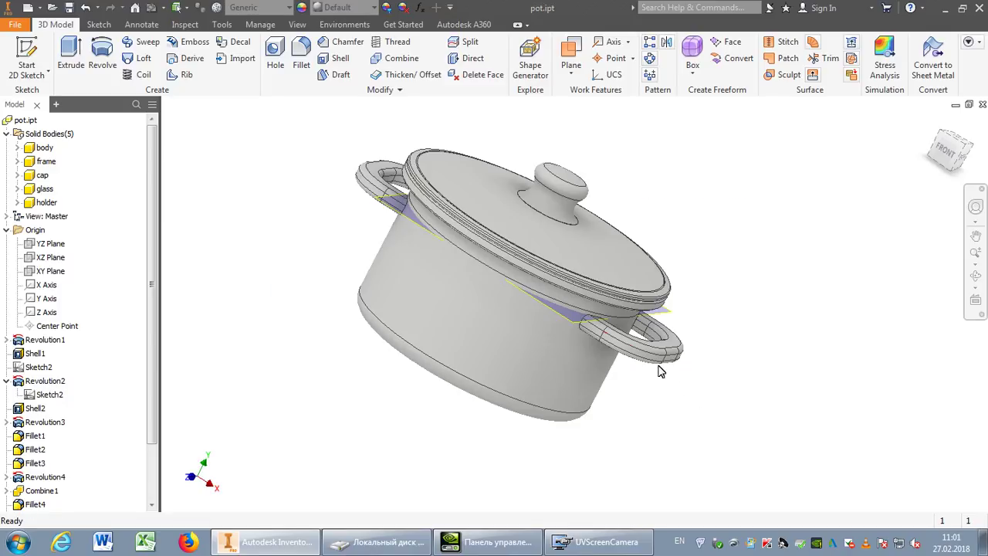
Set up Make Components for all five solid bodies, with pot.iam as target assembly and the metric Standard (mm).iam template
click(262, 24)
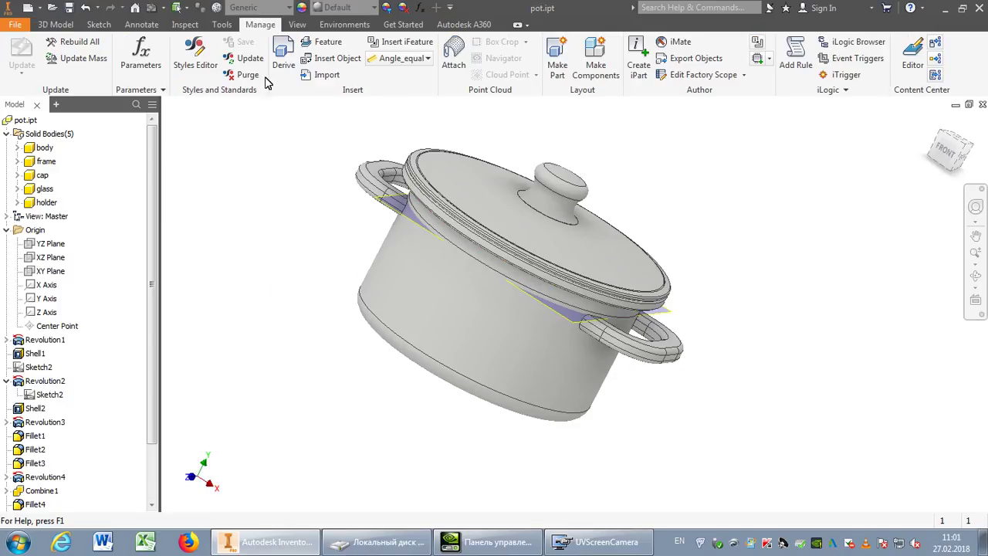
click(595, 62)
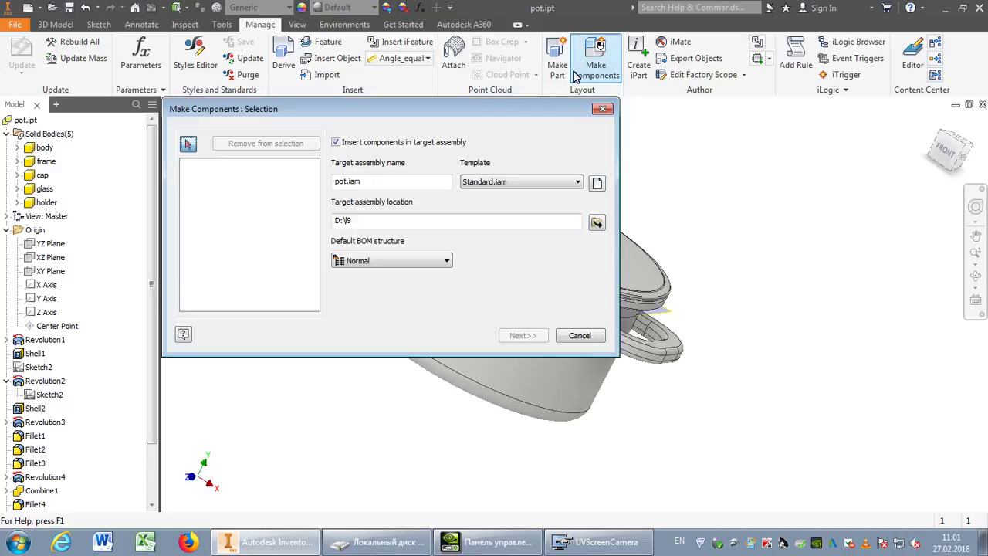
click(44, 148)
shift+click(47, 202)
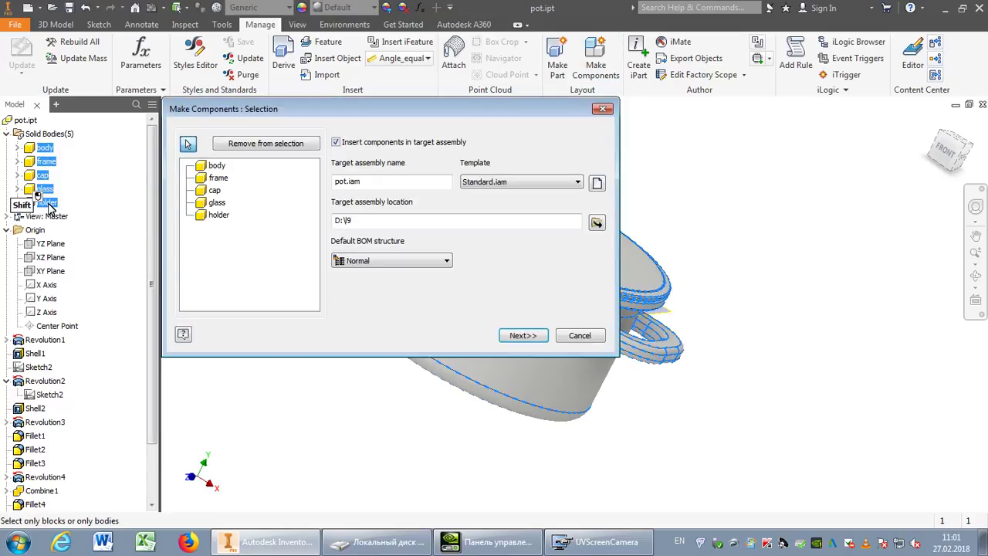
click(598, 183)
click(253, 87)
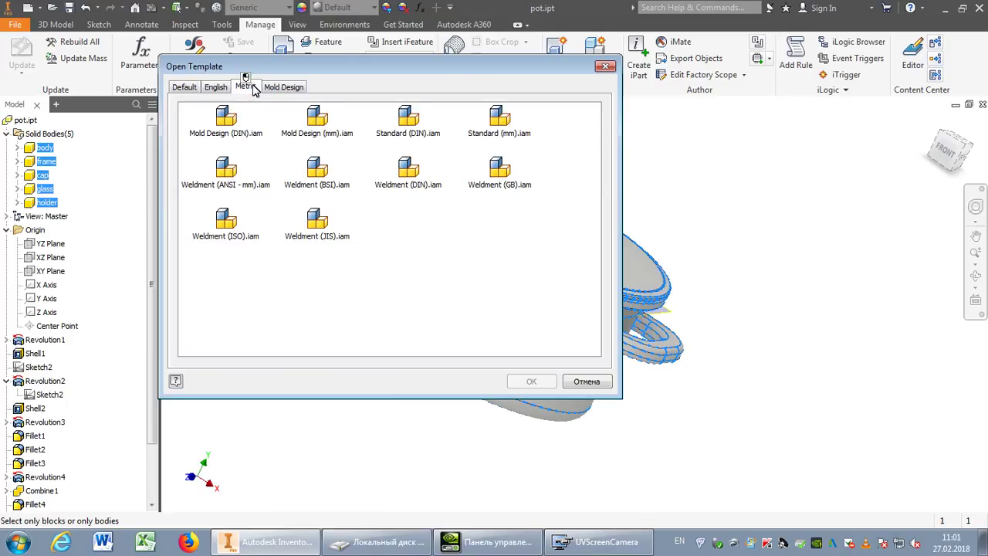
click(498, 119)
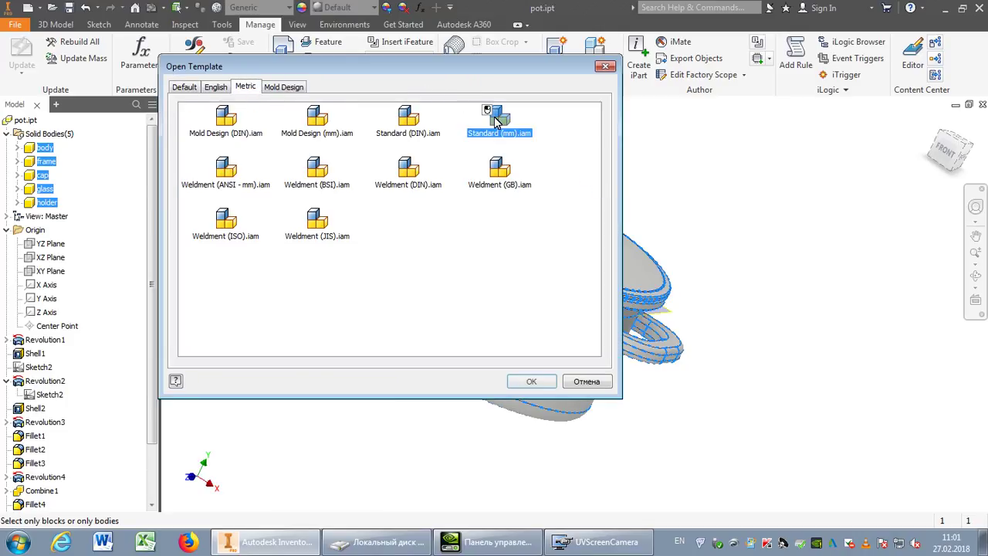
click(533, 381)
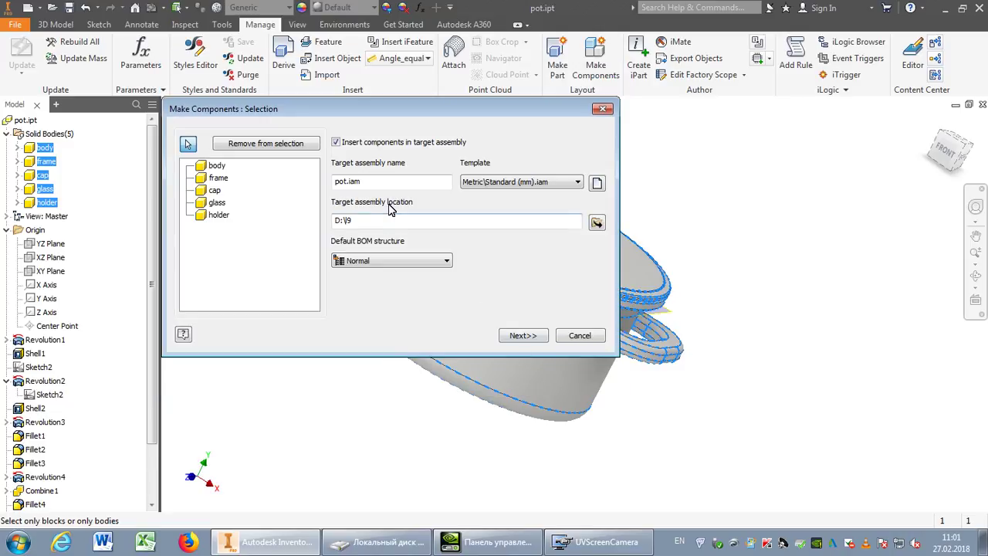
click(522, 335)
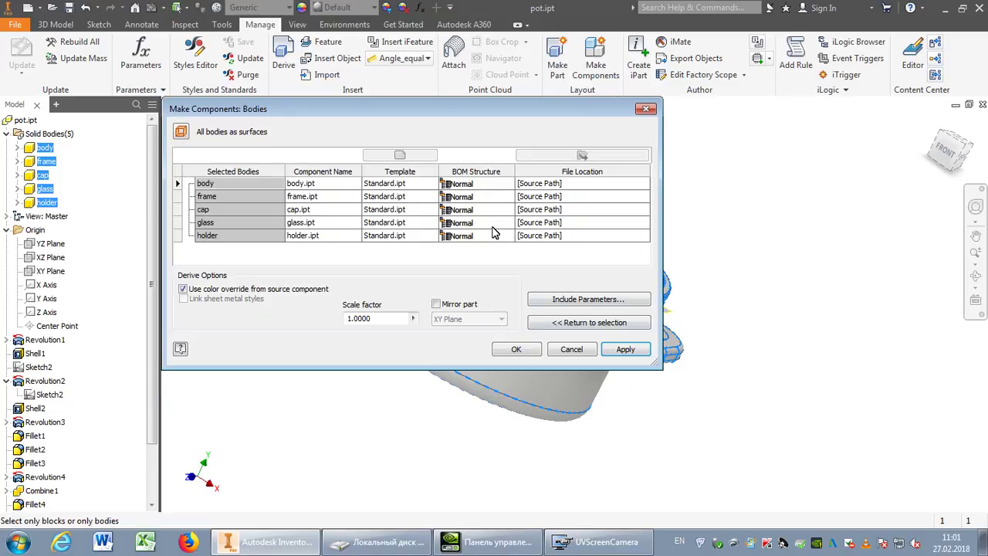
Assign the metric Standard (mm).ipt template to the body and frame components
click(244, 189)
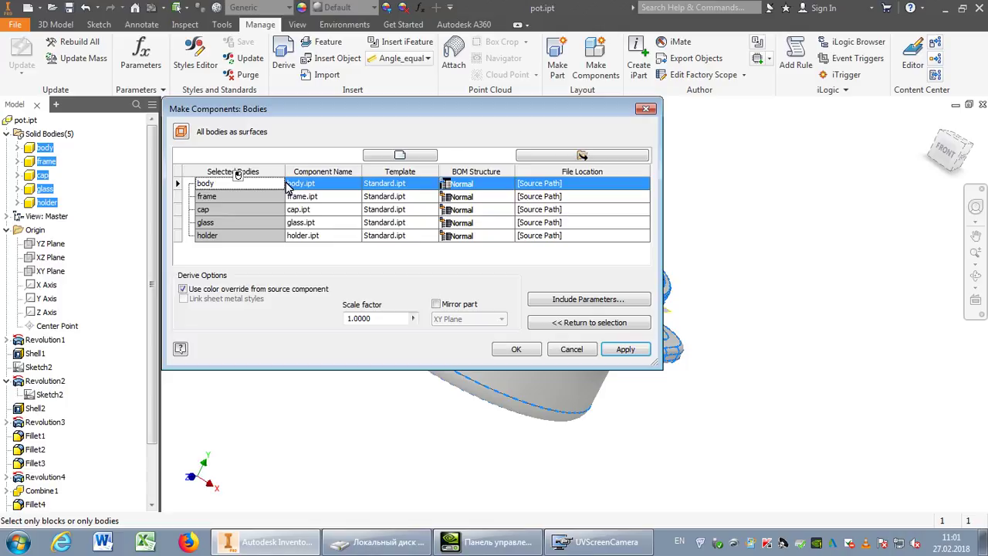
click(409, 155)
click(267, 94)
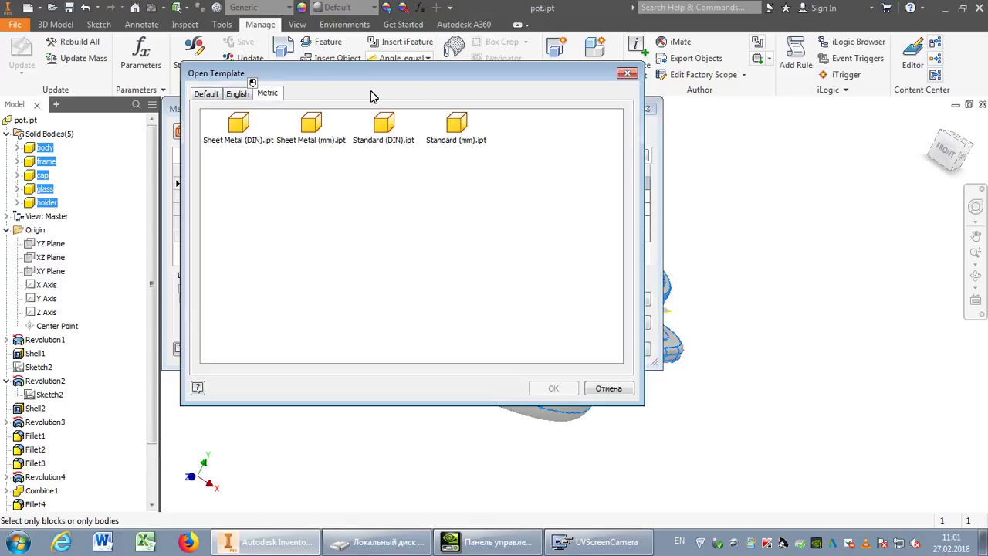
click(454, 124)
click(553, 387)
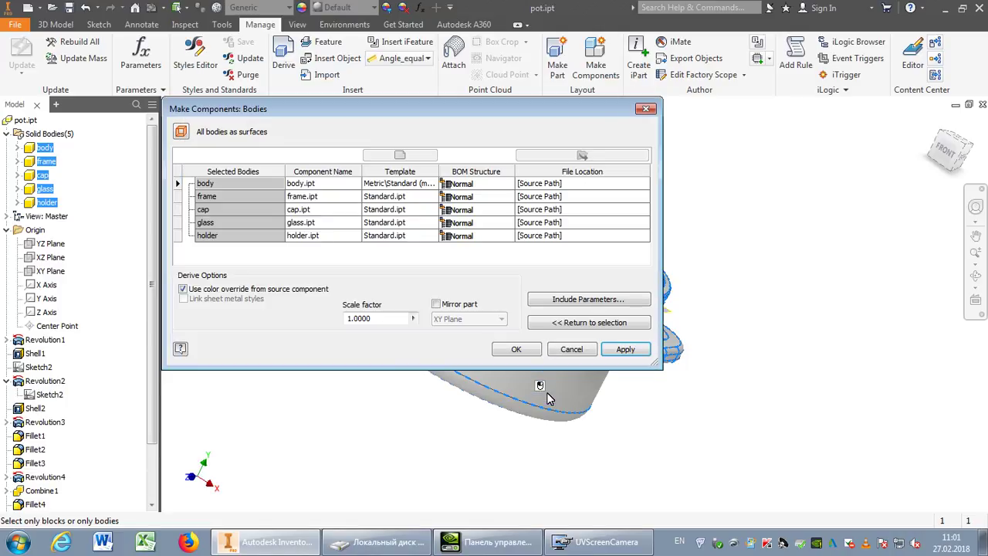
click(248, 201)
click(390, 156)
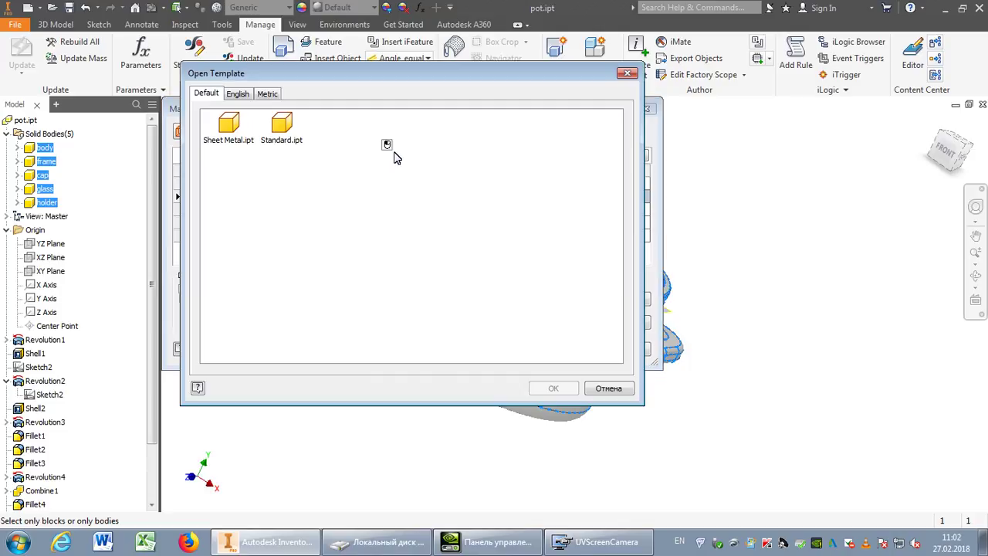
click(267, 93)
click(454, 123)
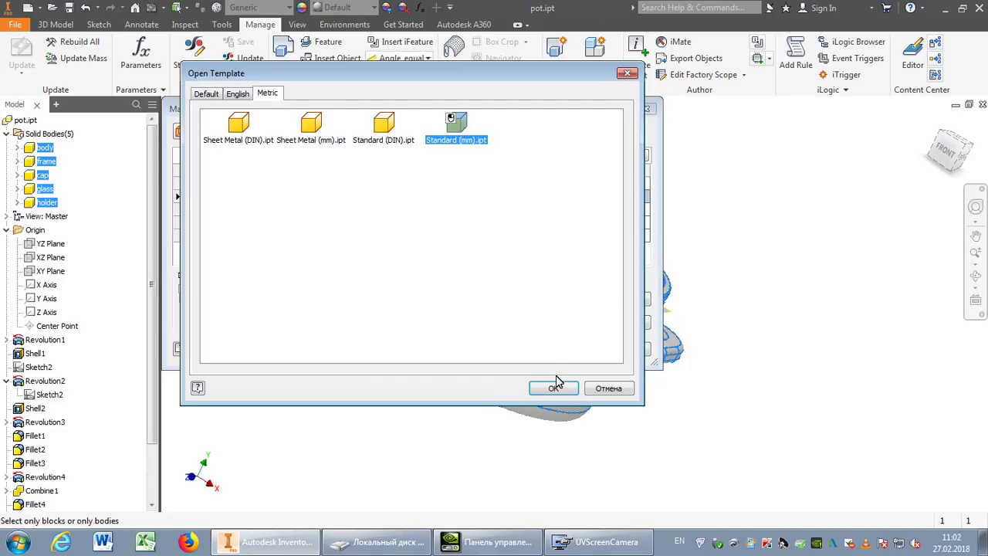
click(553, 387)
Assign the metric Standard (mm).ipt template to the cap and glass components
click(241, 210)
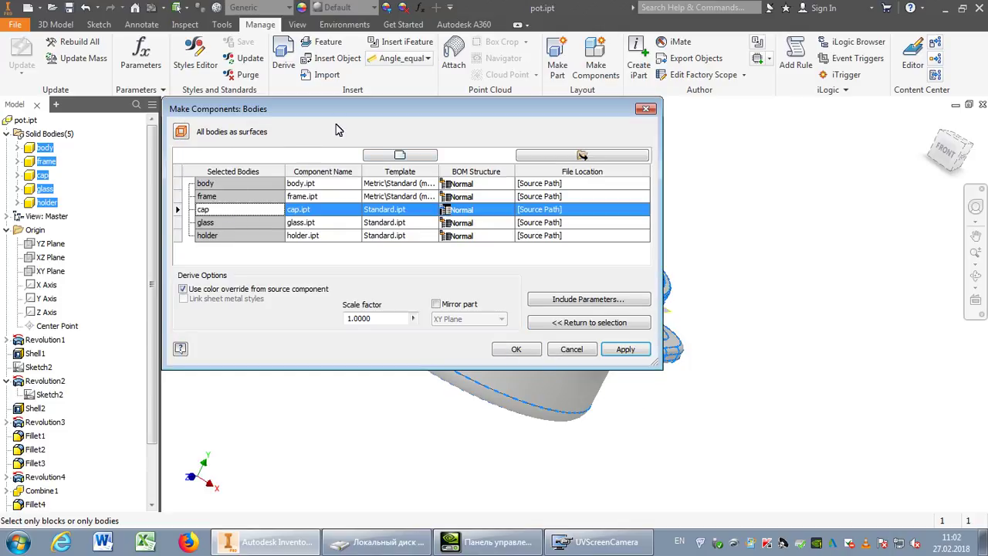
click(408, 157)
click(267, 93)
click(463, 125)
click(552, 387)
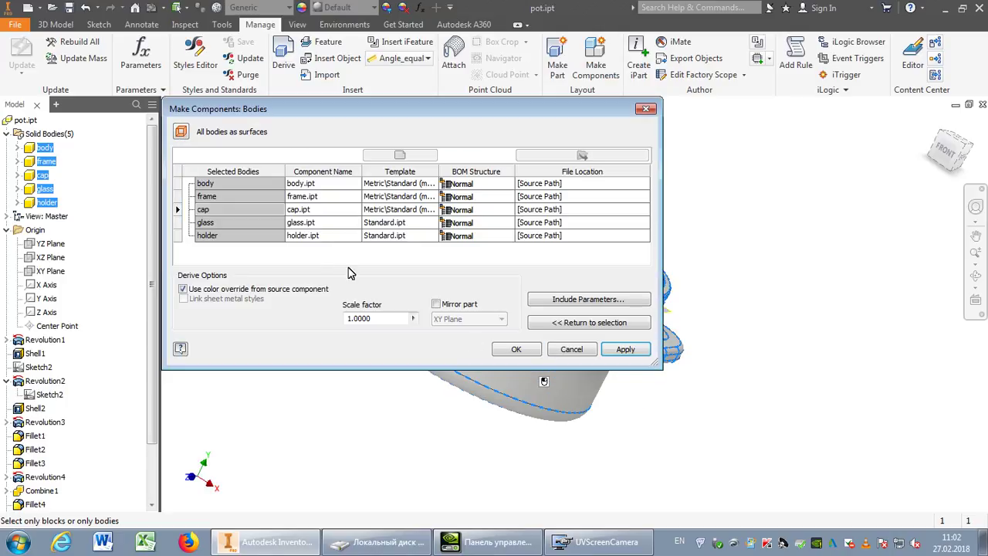
click(246, 223)
click(394, 155)
click(274, 94)
click(456, 125)
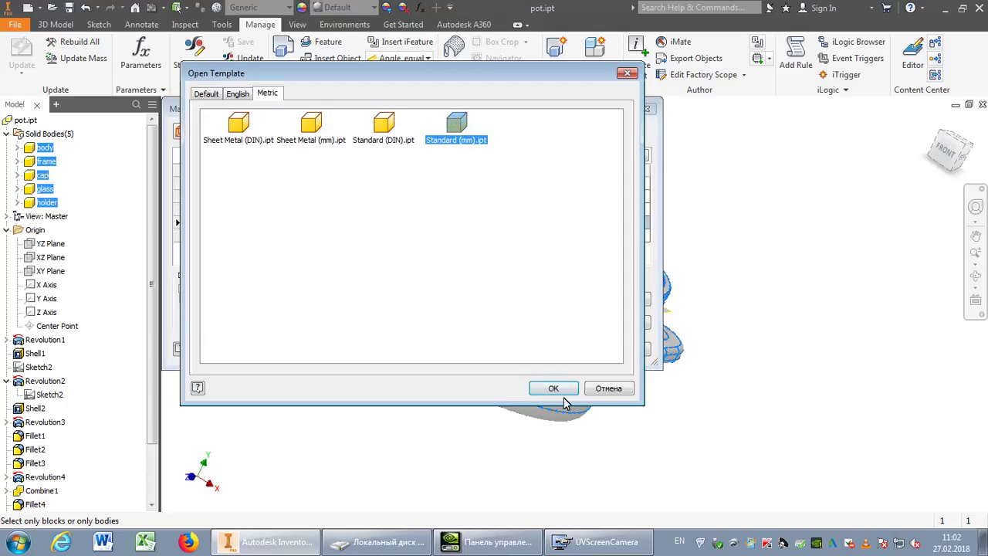
click(554, 387)
Assign the metric Standard (mm).ipt template to the holder component
click(264, 236)
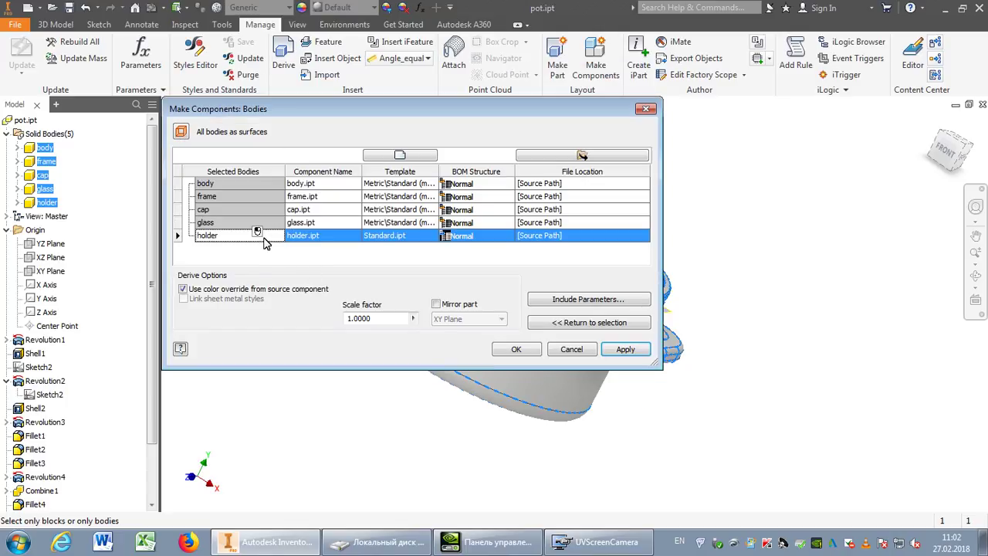
click(400, 156)
click(267, 94)
click(454, 125)
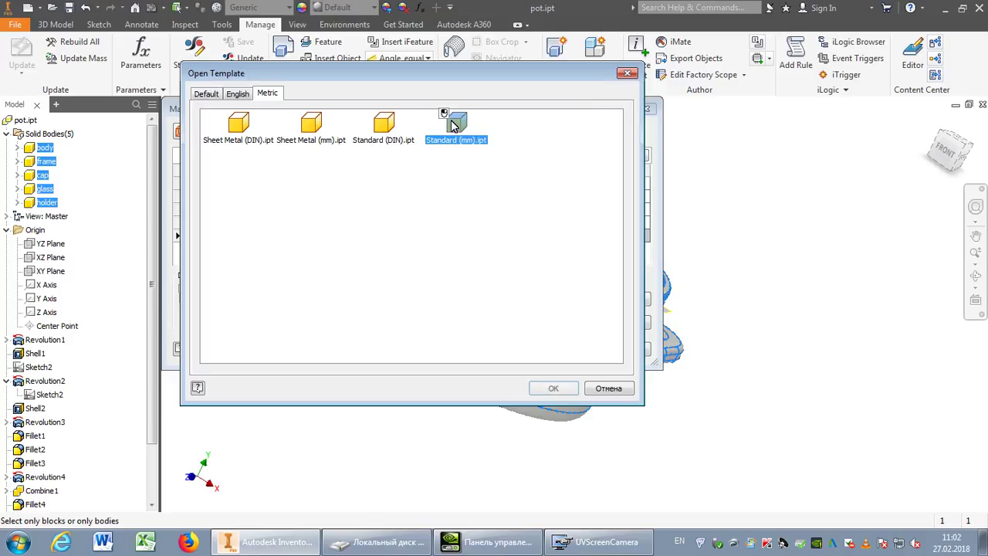
click(545, 388)
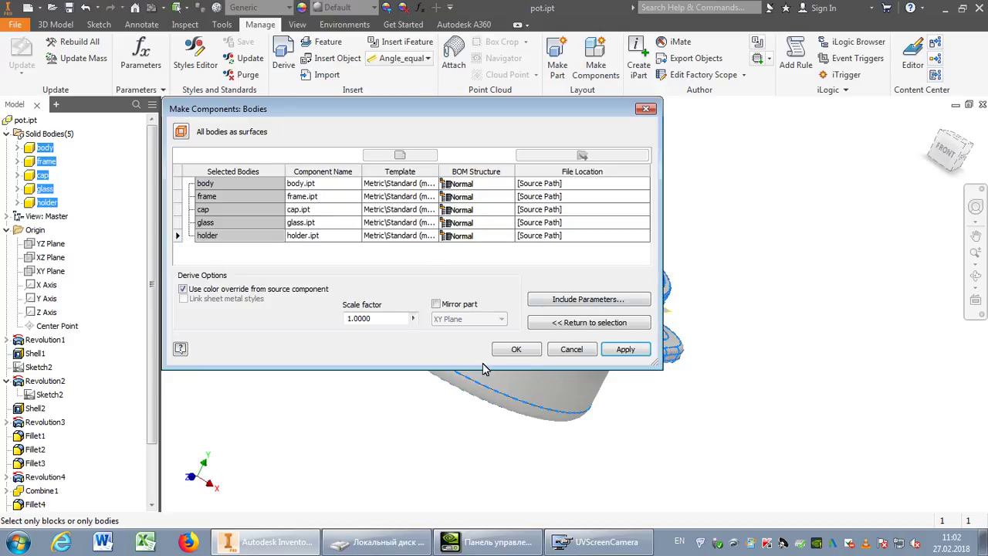
Generate the components into the pot.iam assembly and save the assembly together with all its dependent part files
click(532, 352)
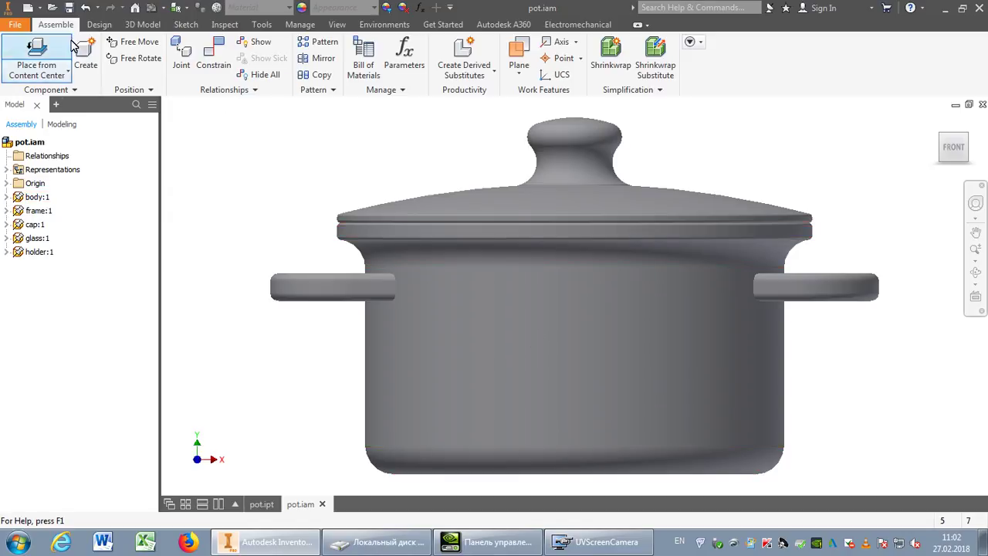
click(69, 8)
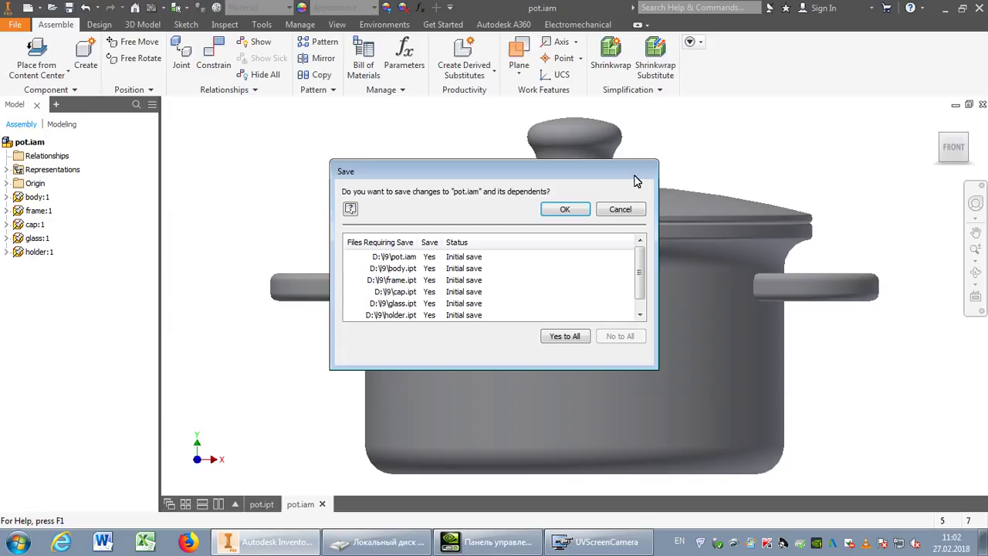
click(573, 208)
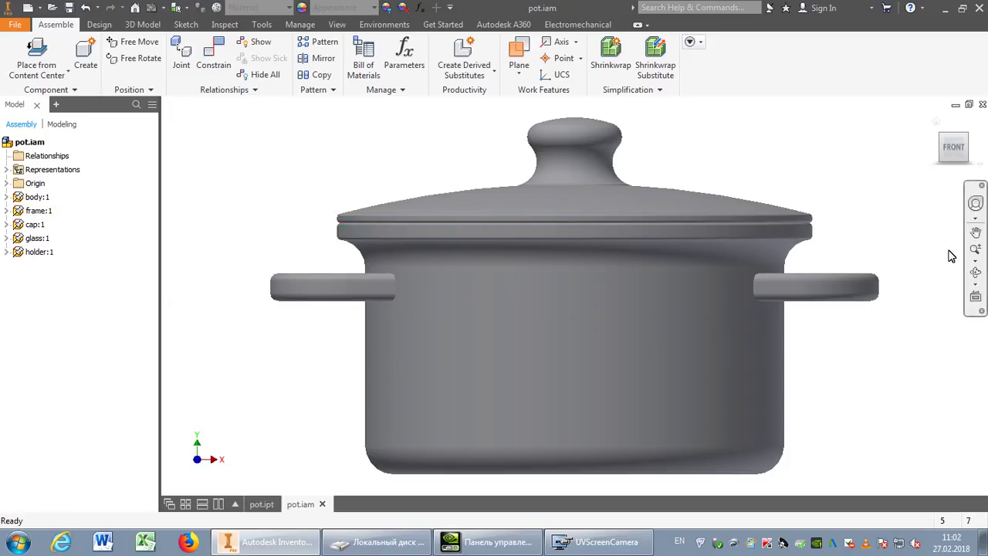
Demote the frame, cap and glass components into a new subassembly, naming it cover
click(975, 272)
drag(621, 250, 587, 320)
middle_drag(556, 320, 481, 296)
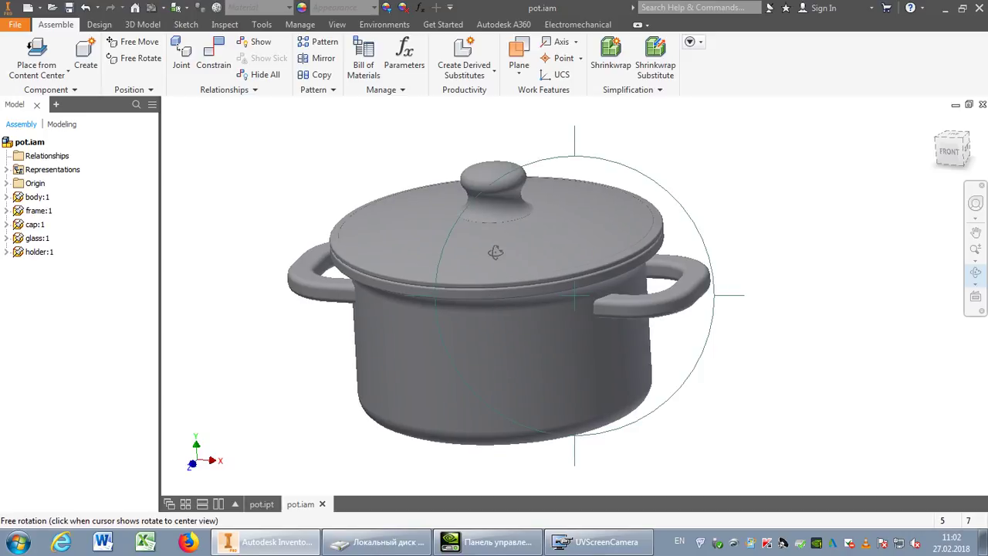
key(Escape)
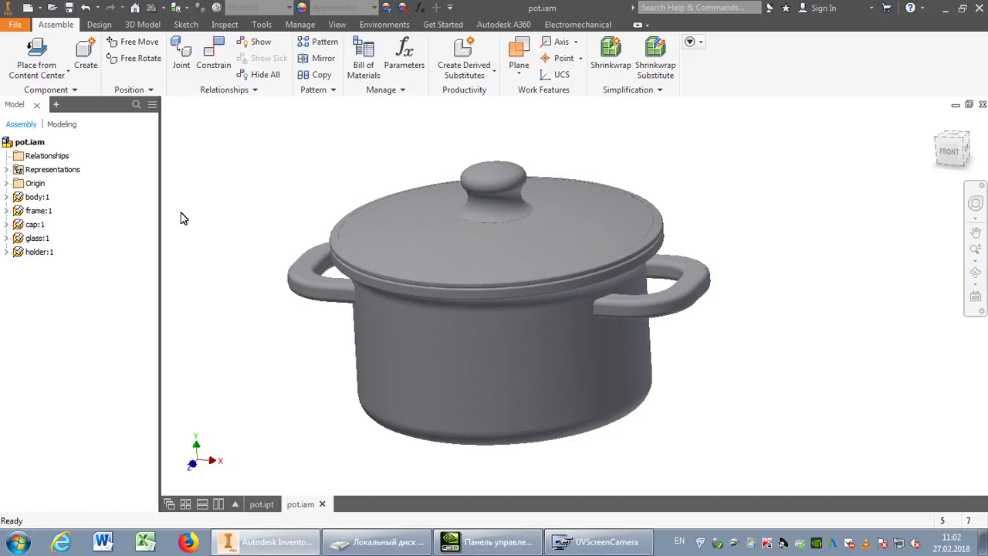
click(43, 213)
ctrl+click(40, 225)
ctrl+click(37, 239)
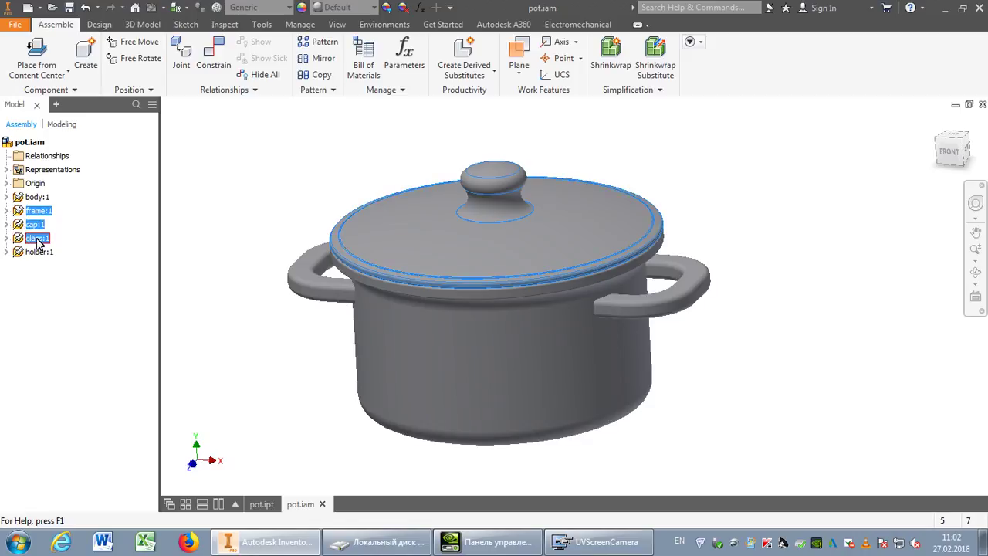
right_click(37, 238)
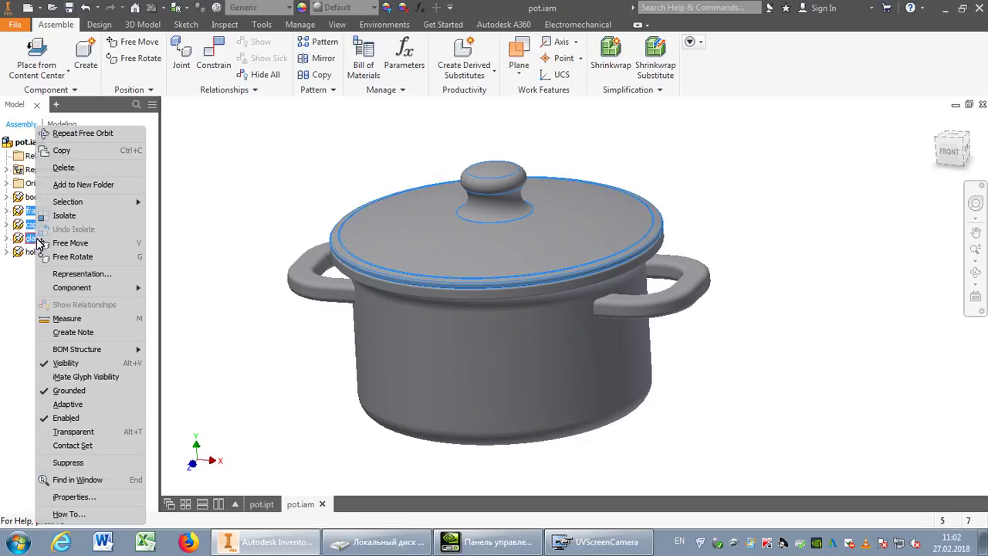
mouse_move(116, 290)
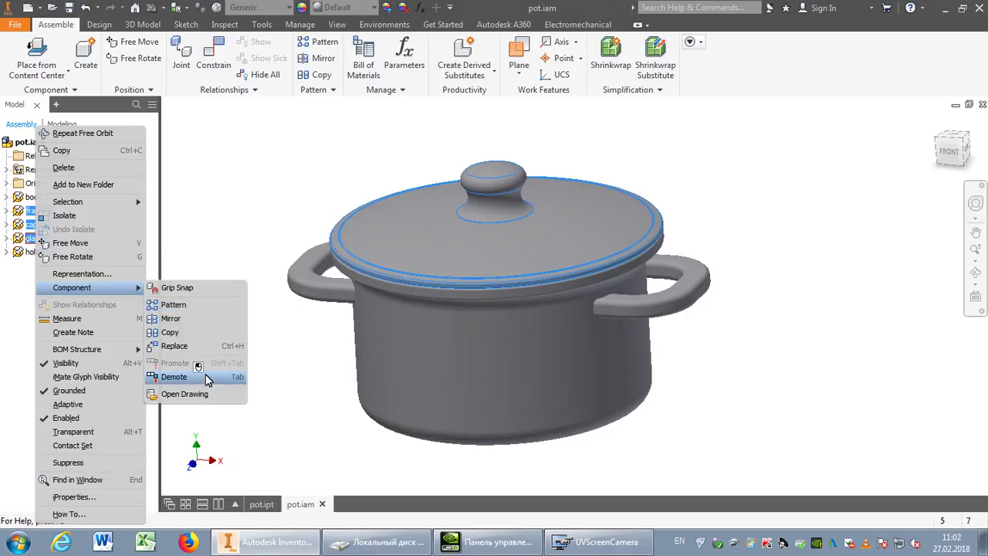
click(175, 377)
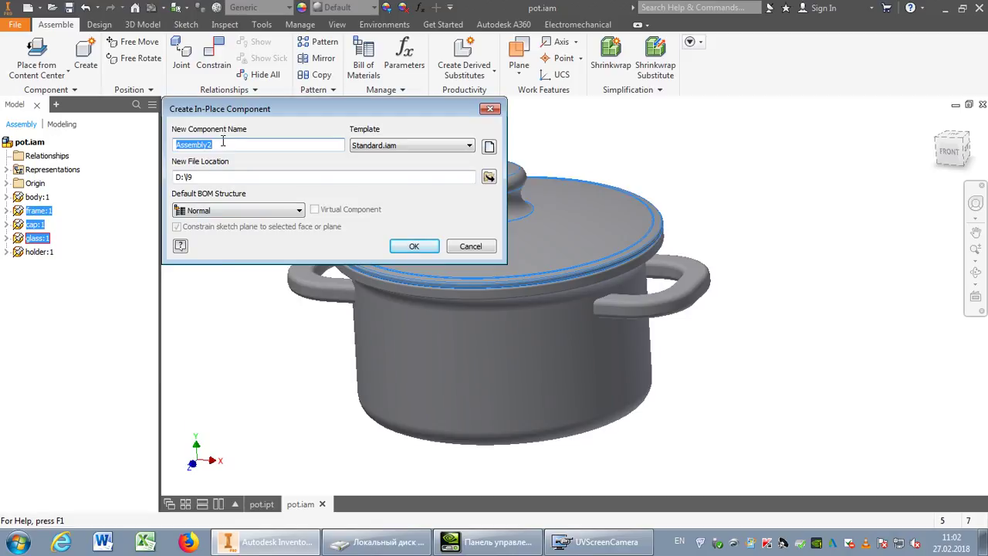
text(cover)
Base the cover subassembly on the metric Standard (mm).iam template and create it, proceeding with the assembly restructure
click(488, 146)
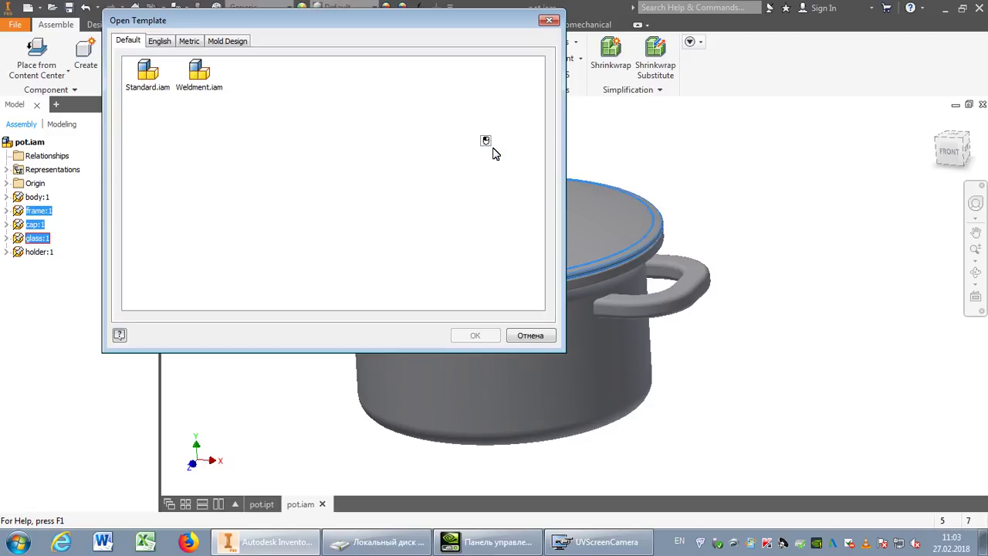
click(189, 40)
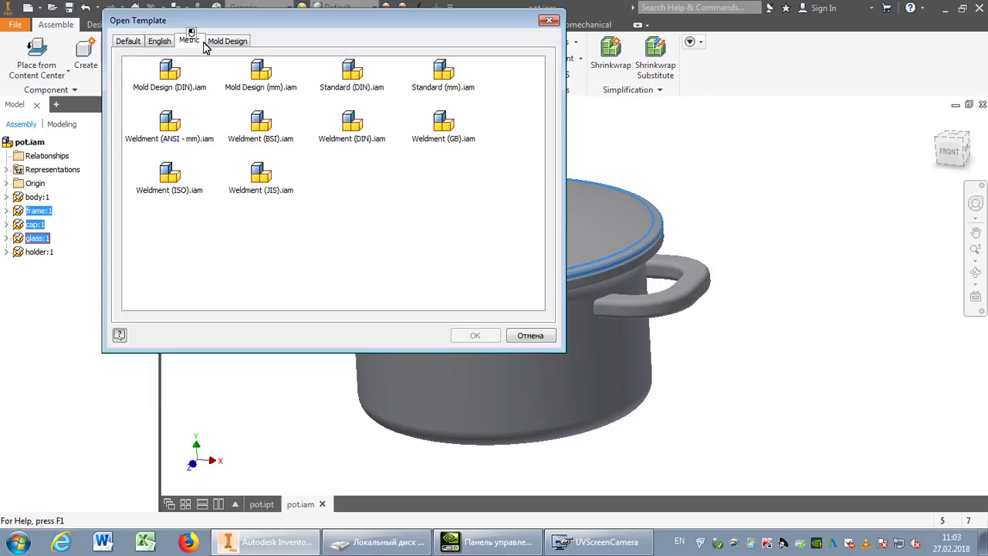
click(442, 71)
click(475, 335)
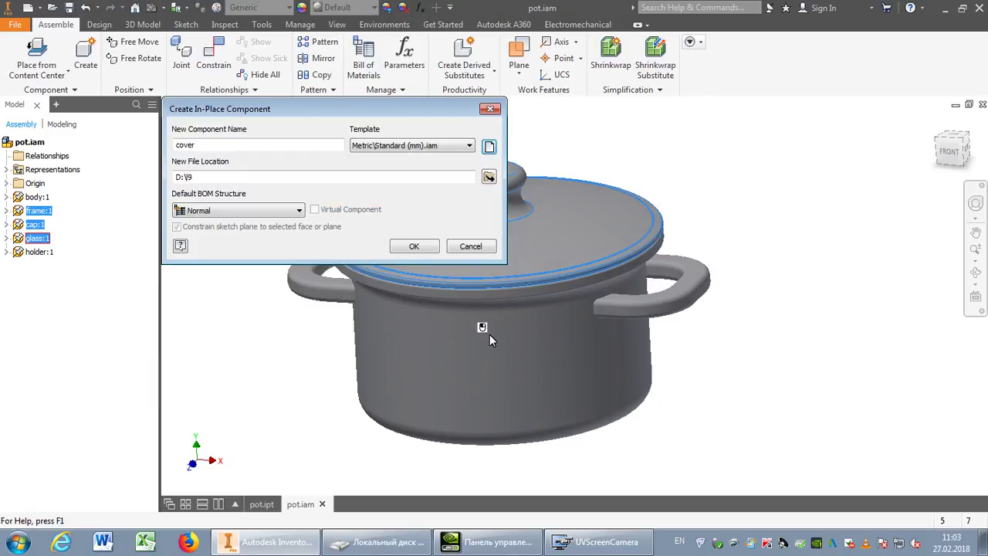
click(422, 248)
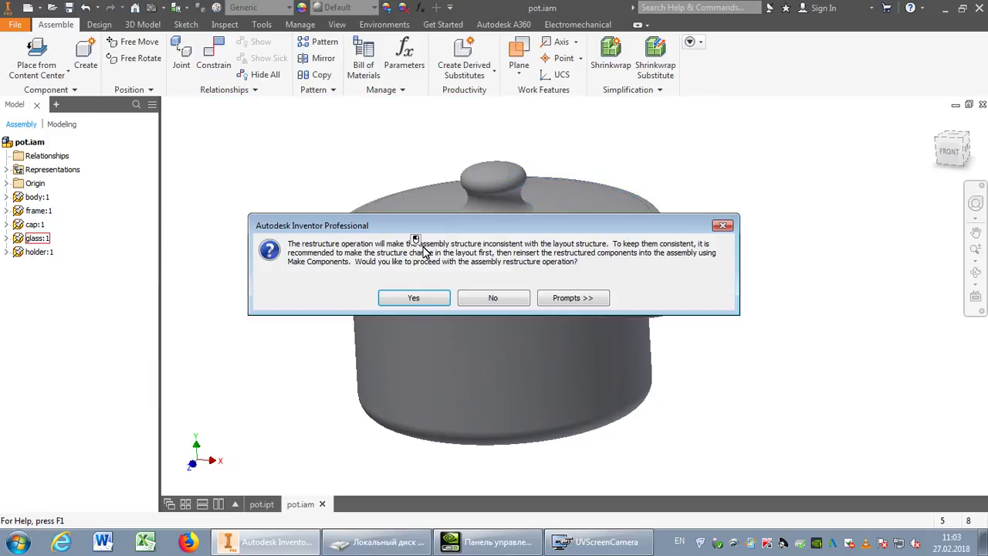
click(426, 296)
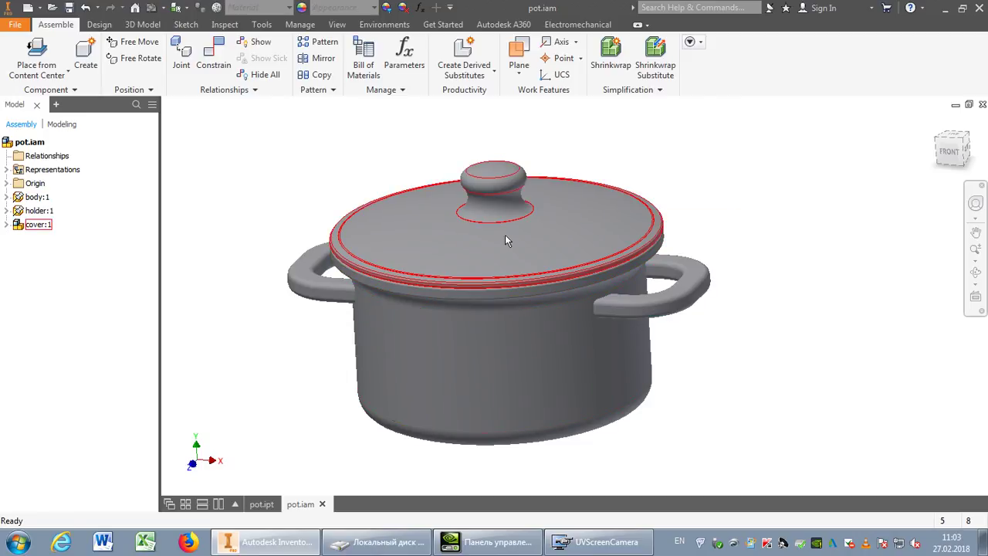
Move the cover subassembly up and aside off the pot body, and set the visual style to Shaded with Edges
drag(498, 246, 614, 187)
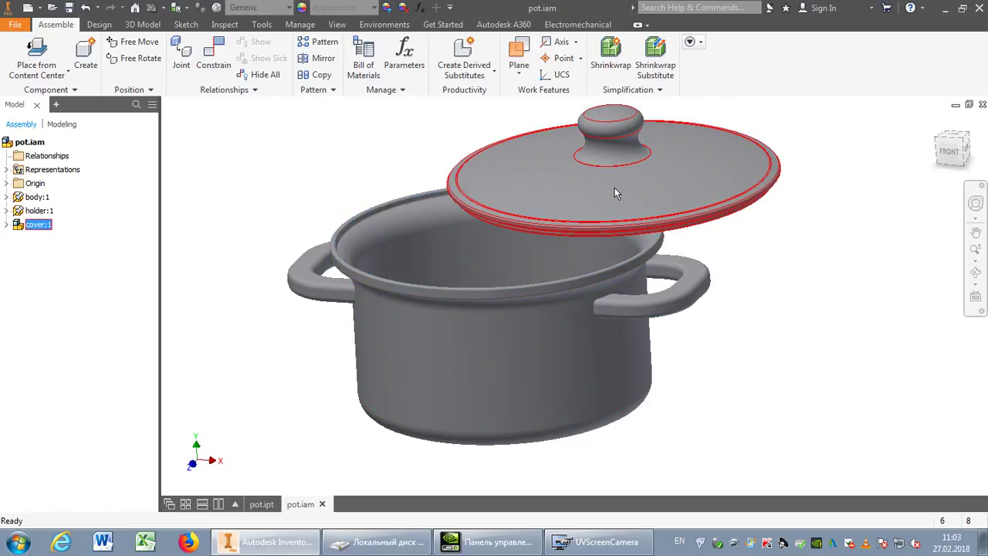
click(340, 24)
click(167, 68)
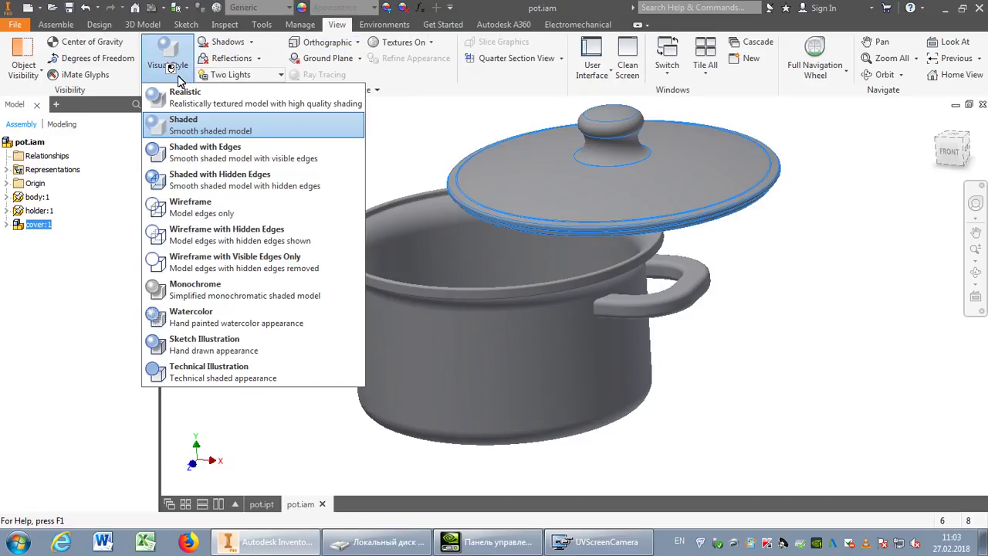
click(194, 130)
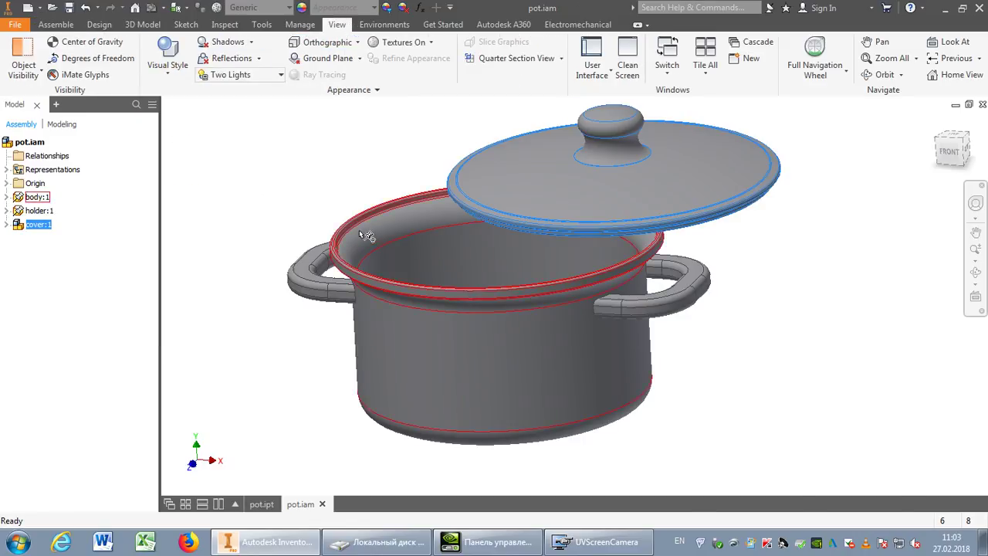
Place an Insert constraint with opposed alignment and 0 mm offset between the pot body's rim edge and the matching lid edge
scroll(355, 231, up, 3)
scroll(351, 230, up, 3)
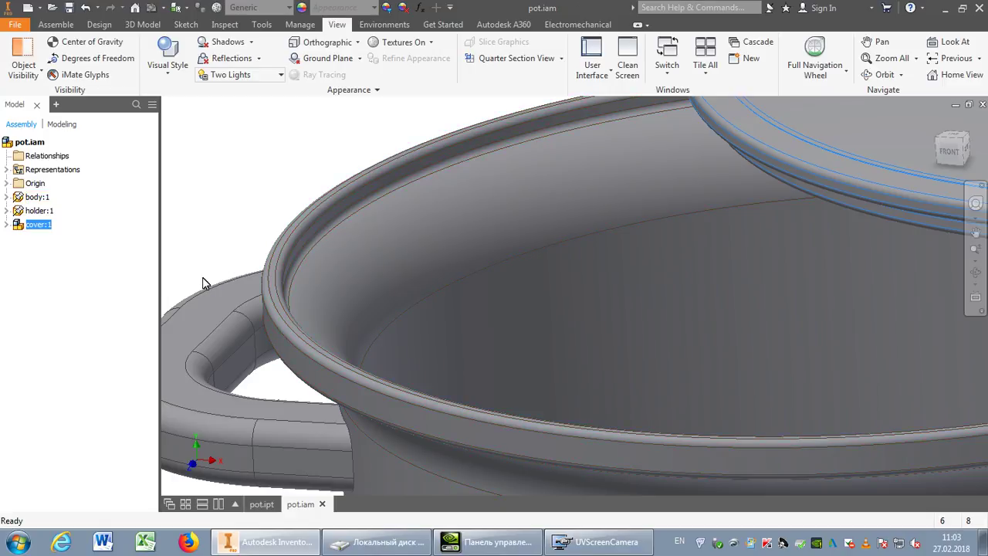
scroll(193, 215, down, 3)
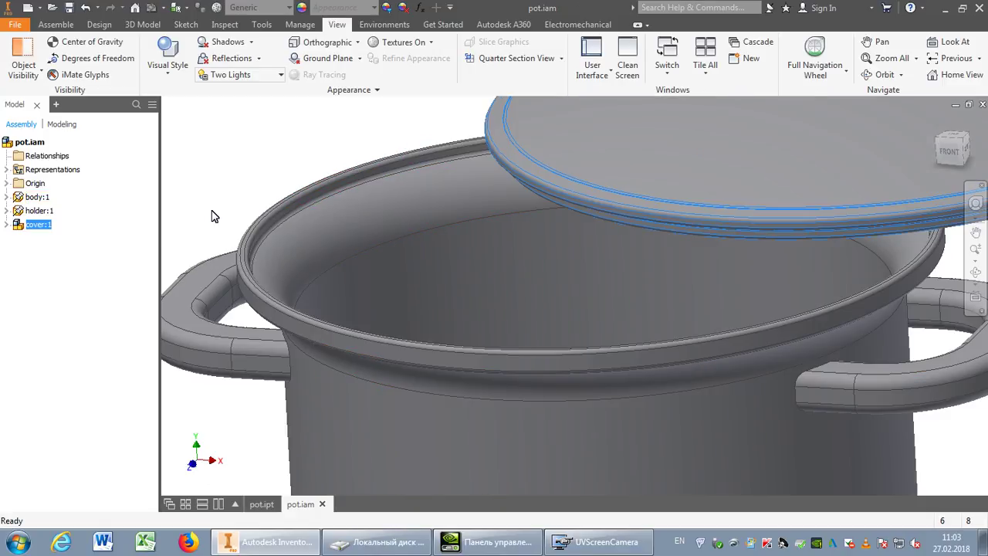
click(977, 275)
drag(565, 307, 592, 301)
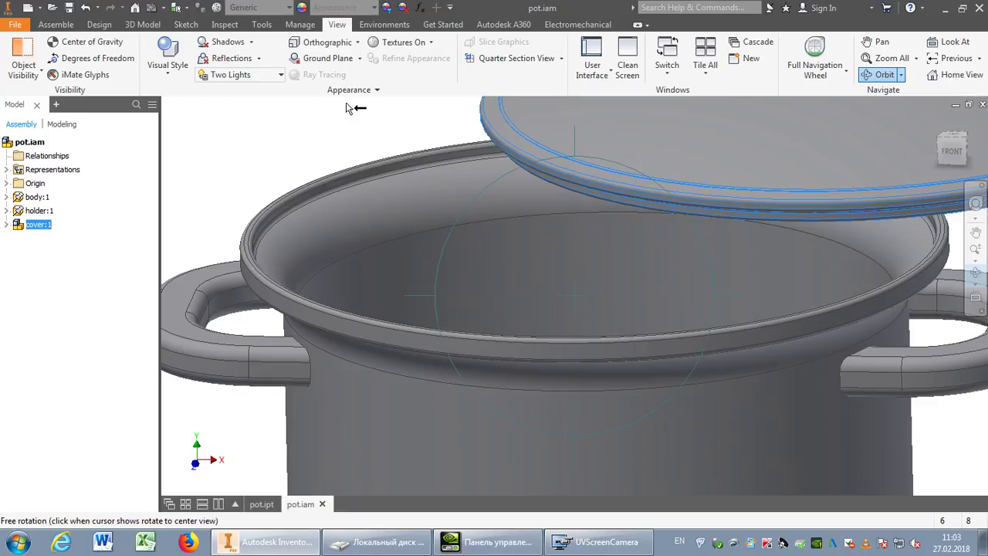
click(54, 25)
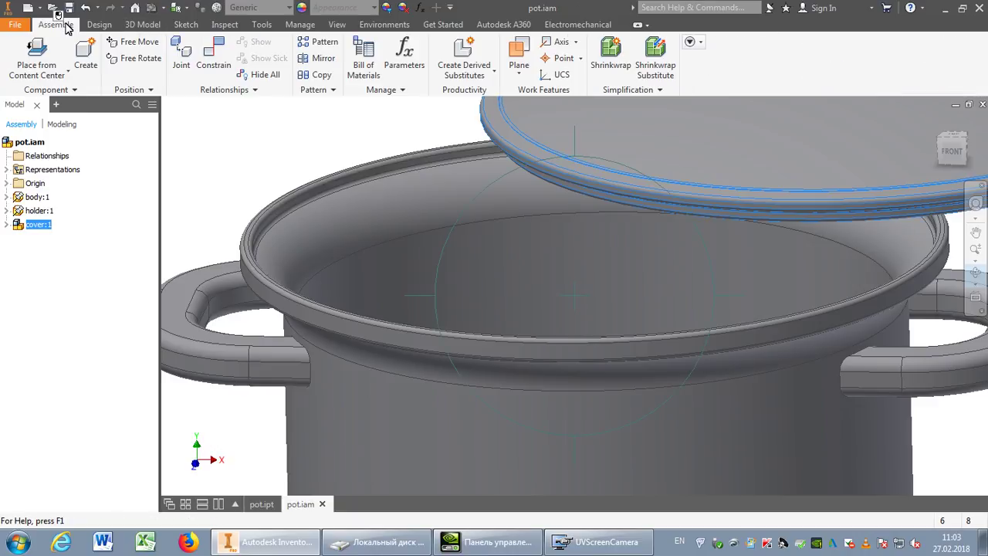
click(215, 52)
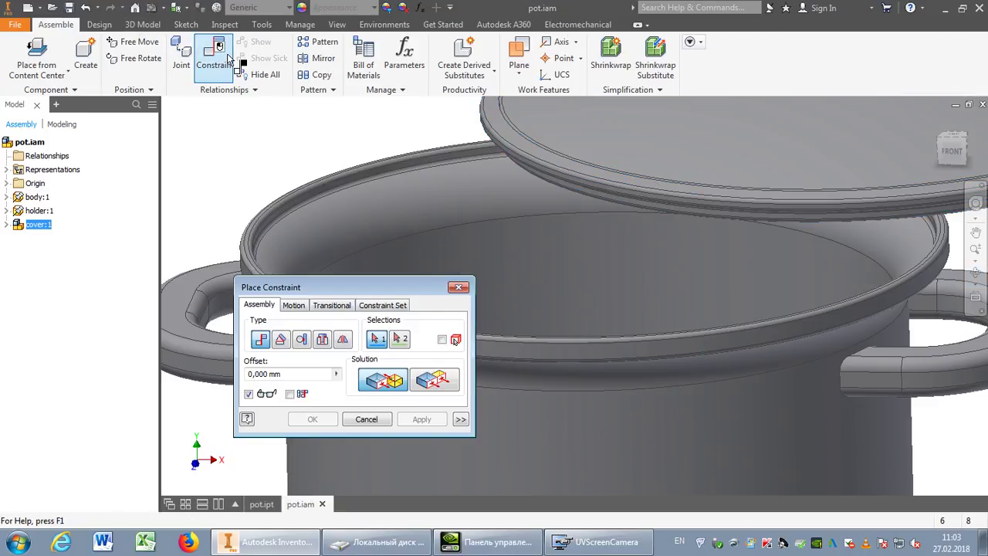
click(322, 340)
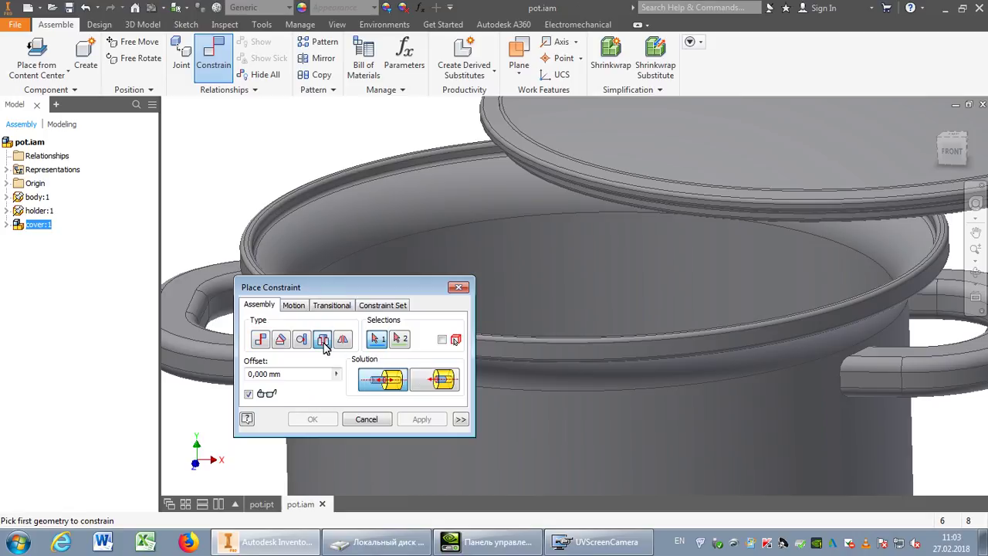
click(250, 247)
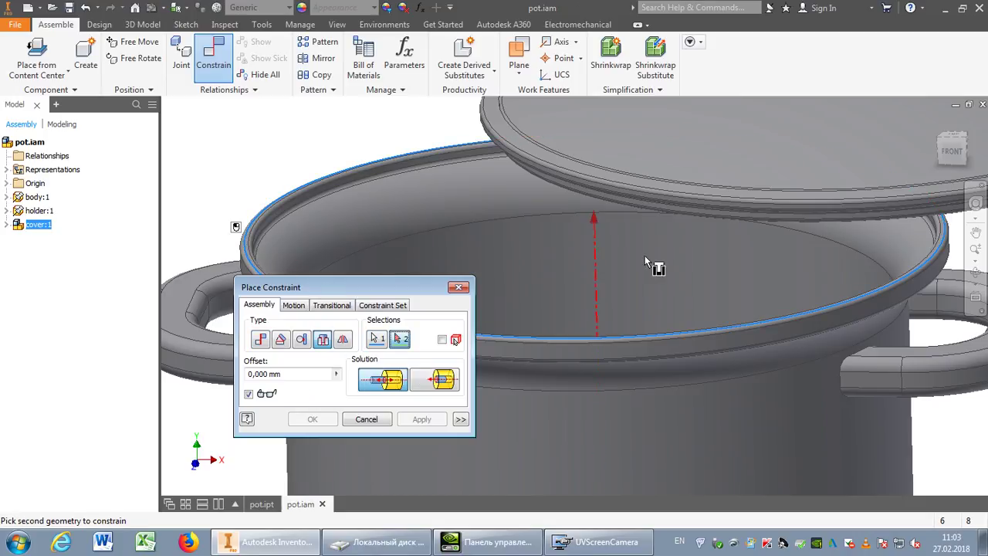
click(975, 272)
drag(565, 274, 471, 114)
key(Escape)
click(473, 157)
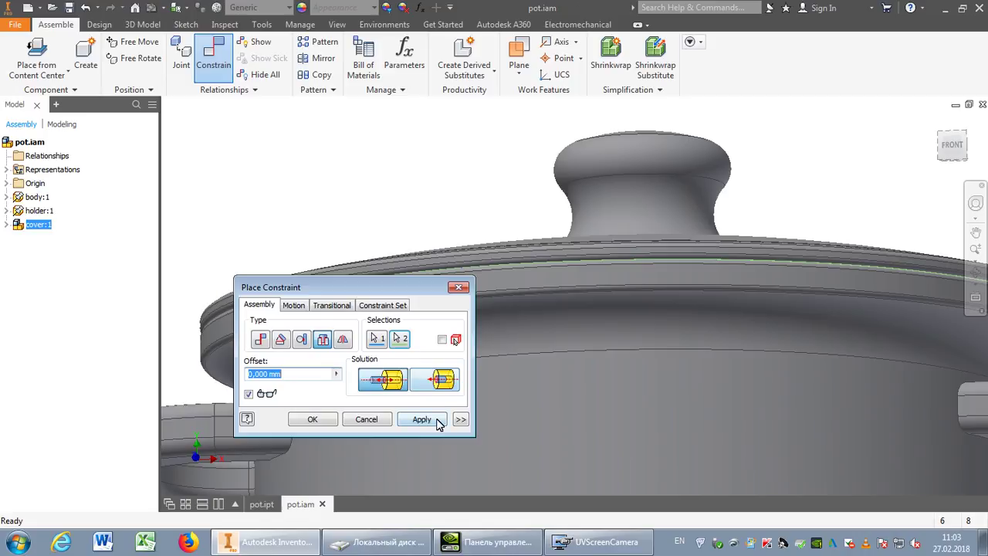
click(437, 424)
click(384, 421)
scroll(351, 292, down, 5)
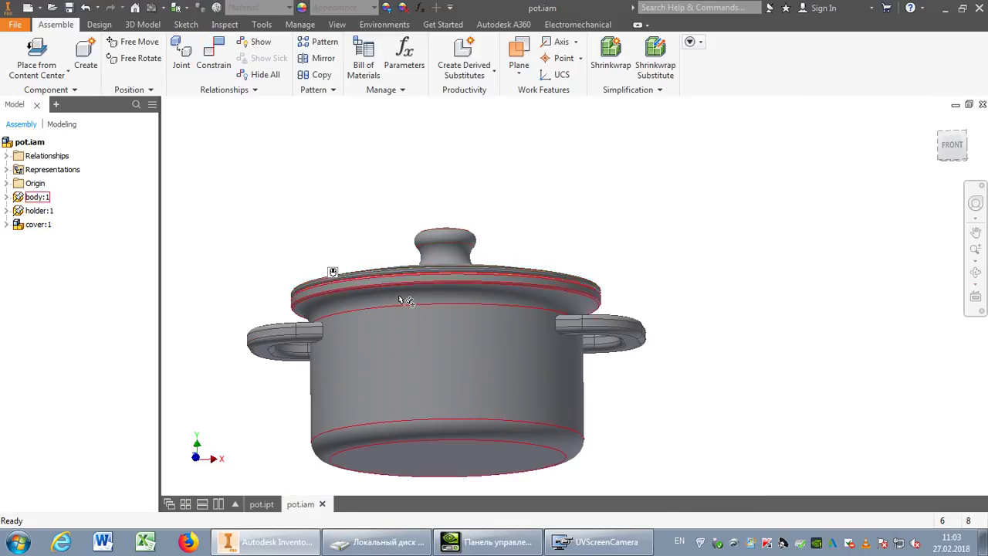
Save the pot.iam assembly with the lid seated on the pot
click(976, 271)
drag(525, 245, 538, 320)
middle_drag(475, 362, 550, 312)
key(Escape)
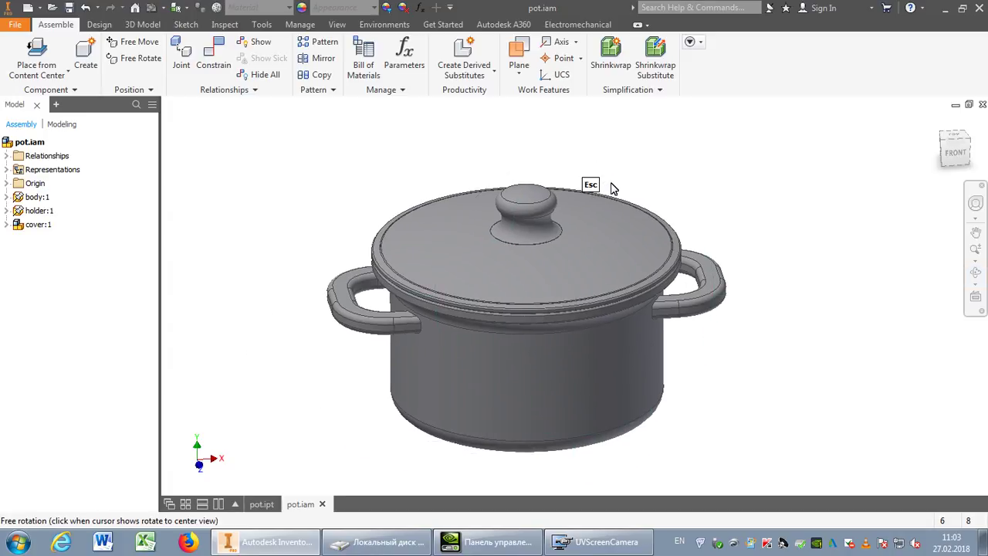
click(69, 8)
click(572, 207)
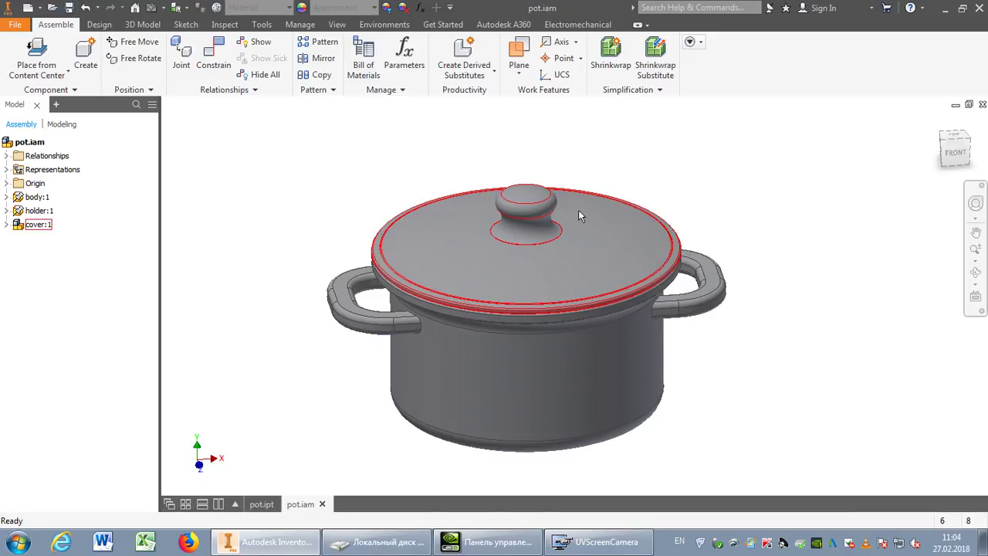
Assign the Steel - Polished appearance from the Inventor Material Library's Metal/Steel category to the body component
middle_drag(626, 167, 503, 159)
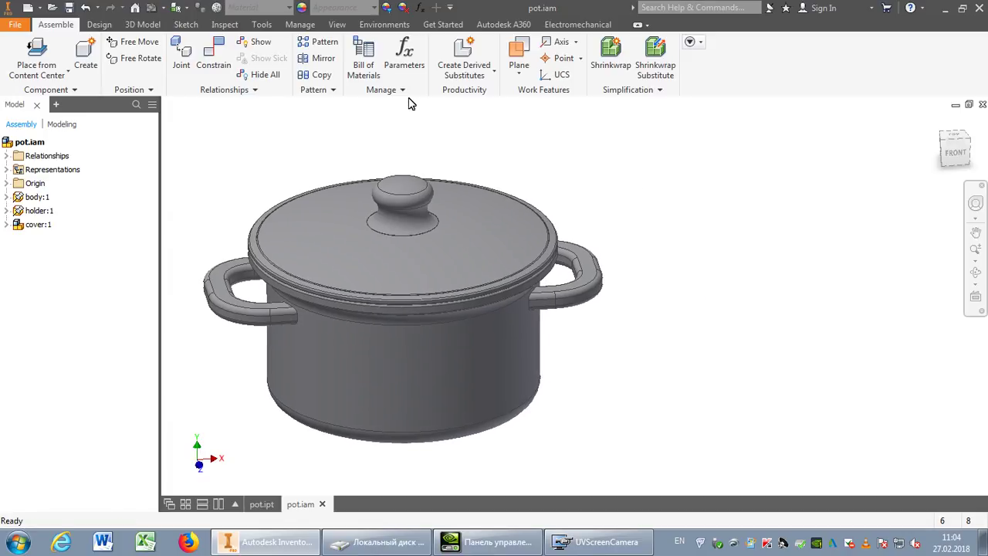
click(306, 8)
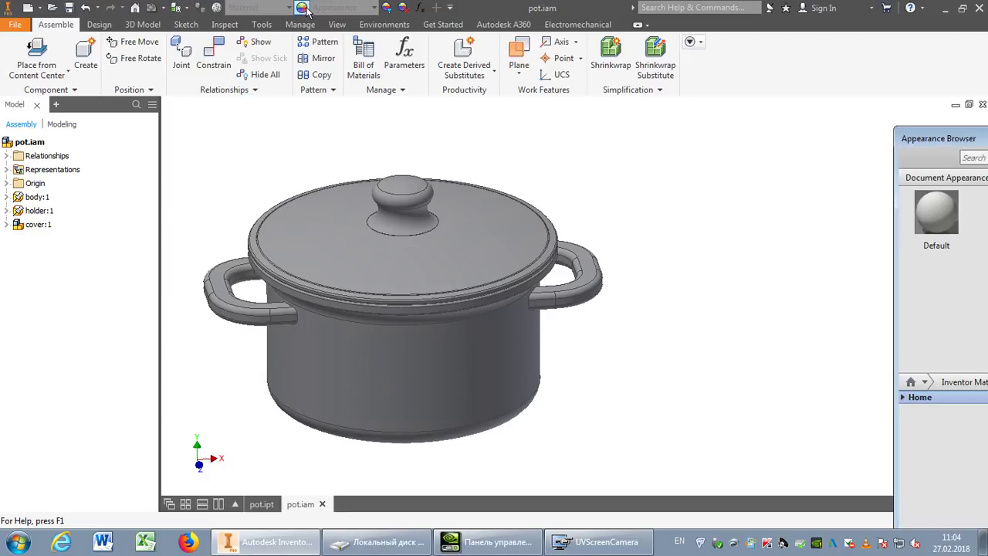
drag(929, 146, 610, 60)
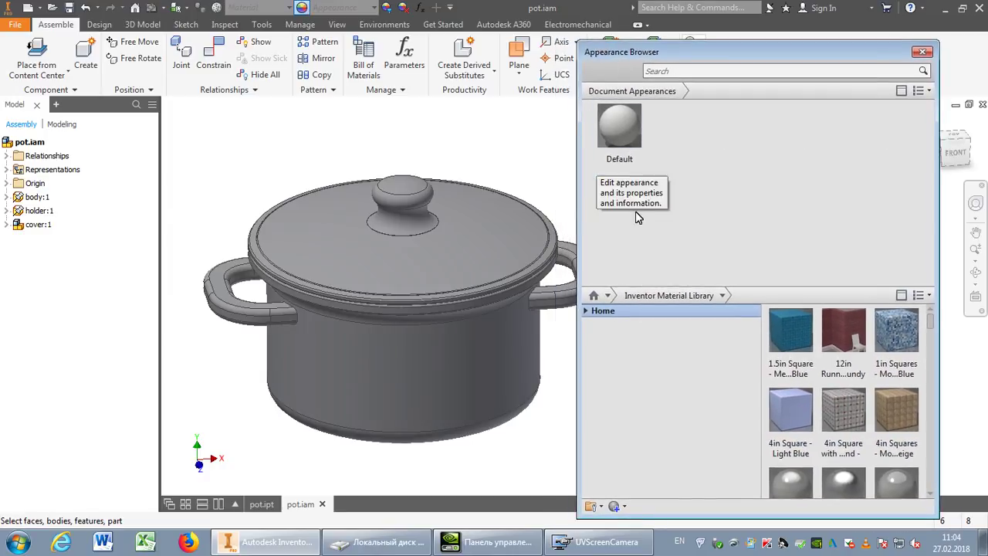
click(586, 312)
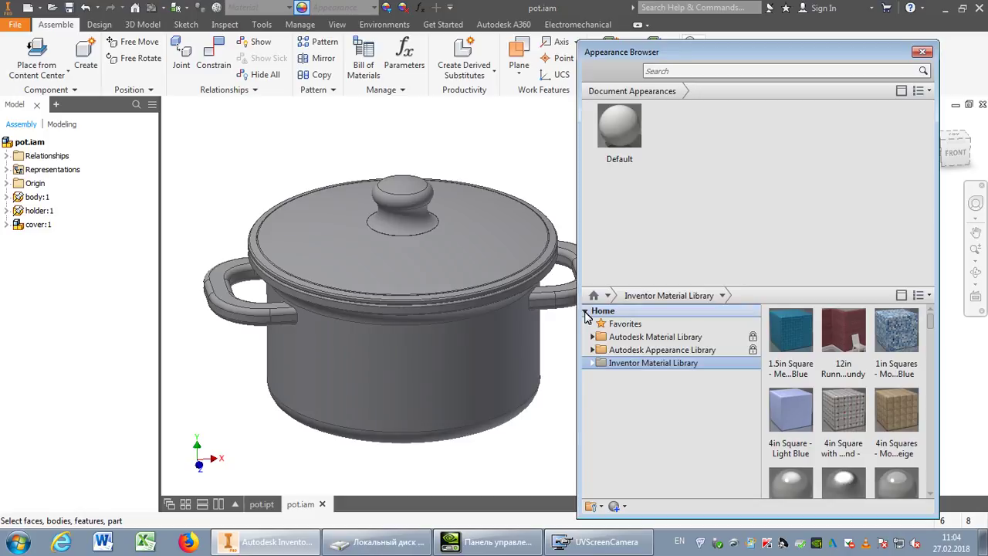
click(593, 363)
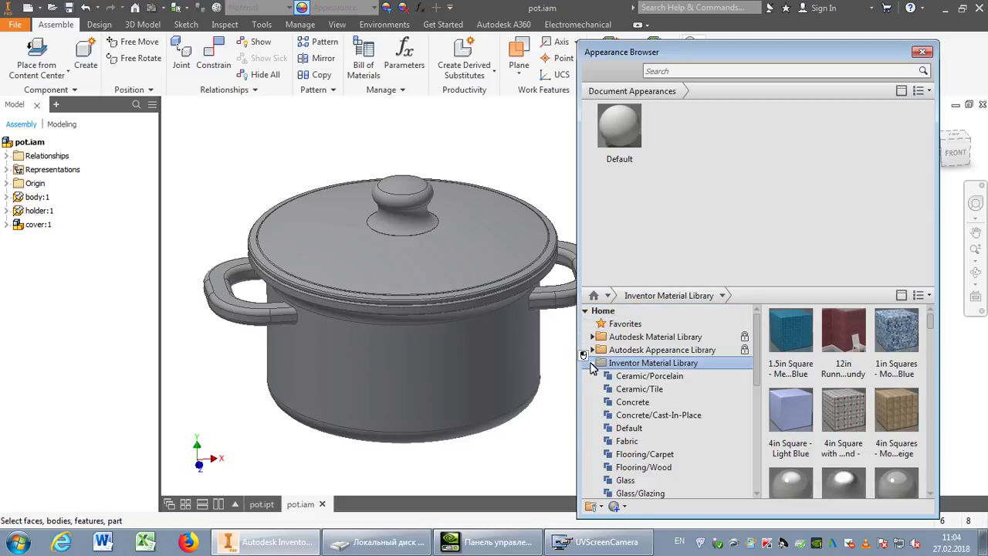
scroll(759, 374, down, 4)
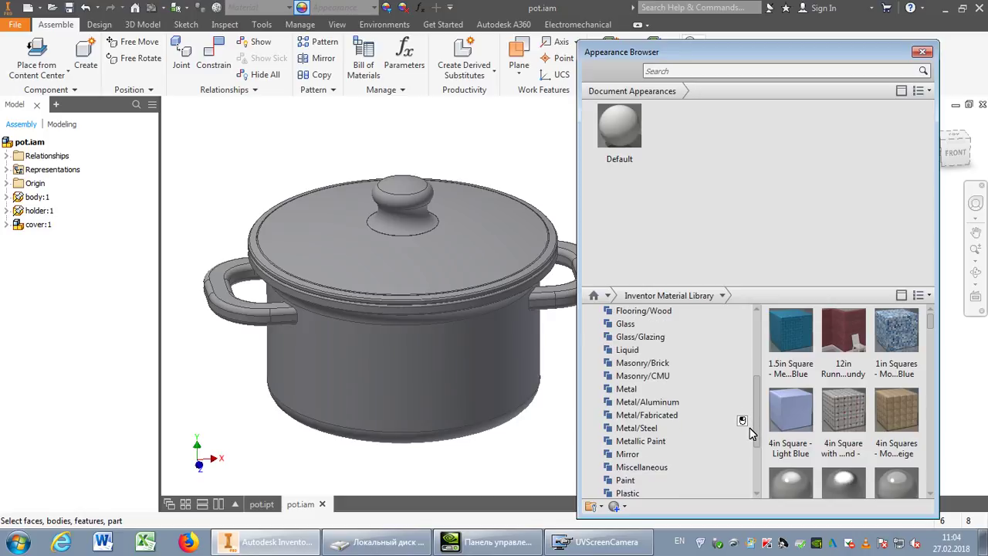
click(622, 430)
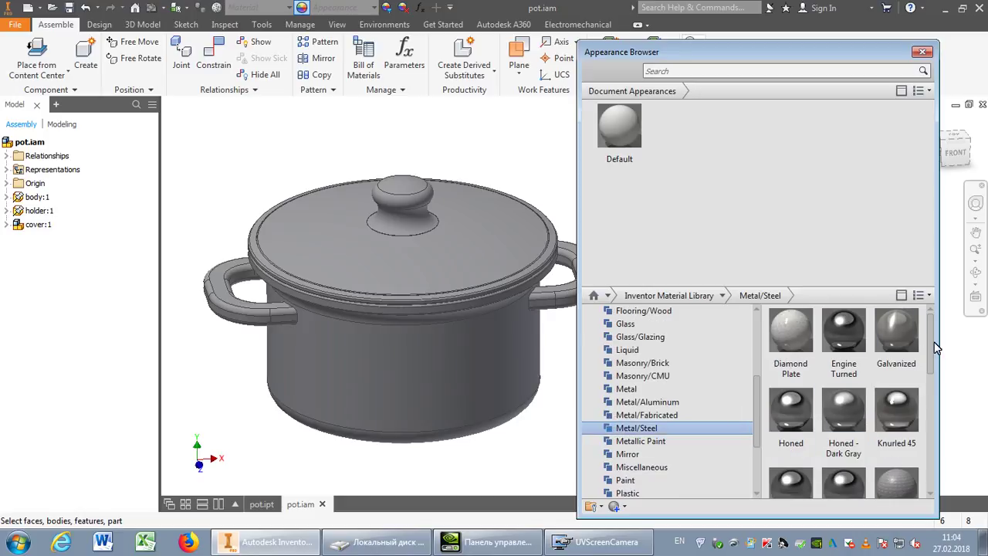
drag(931, 350, 924, 464)
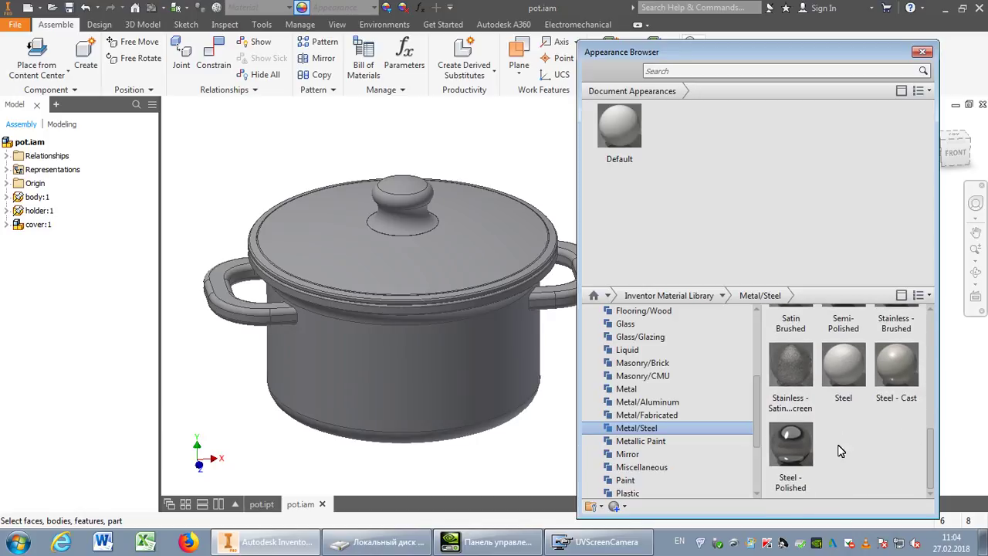
drag(794, 453, 33, 204)
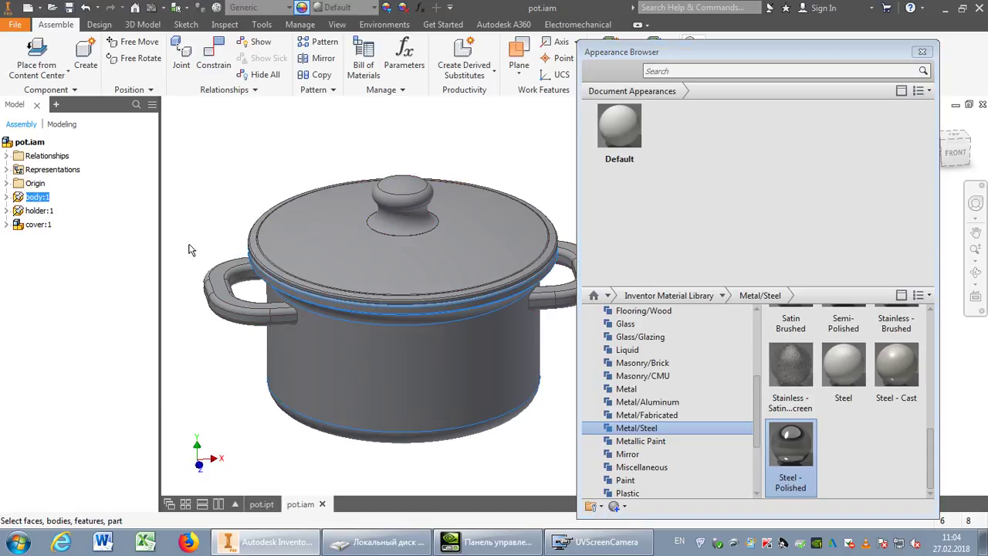
right_click(798, 454)
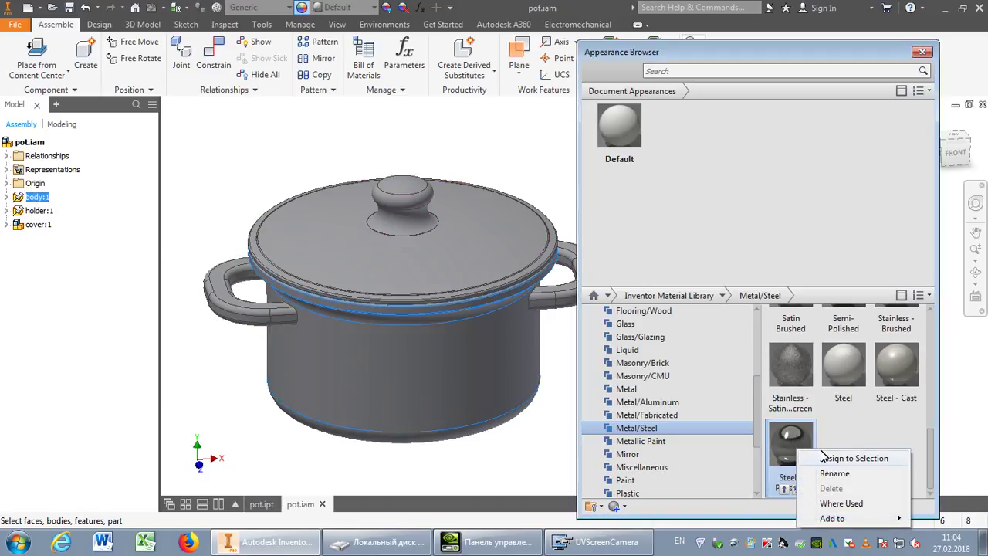
click(853, 459)
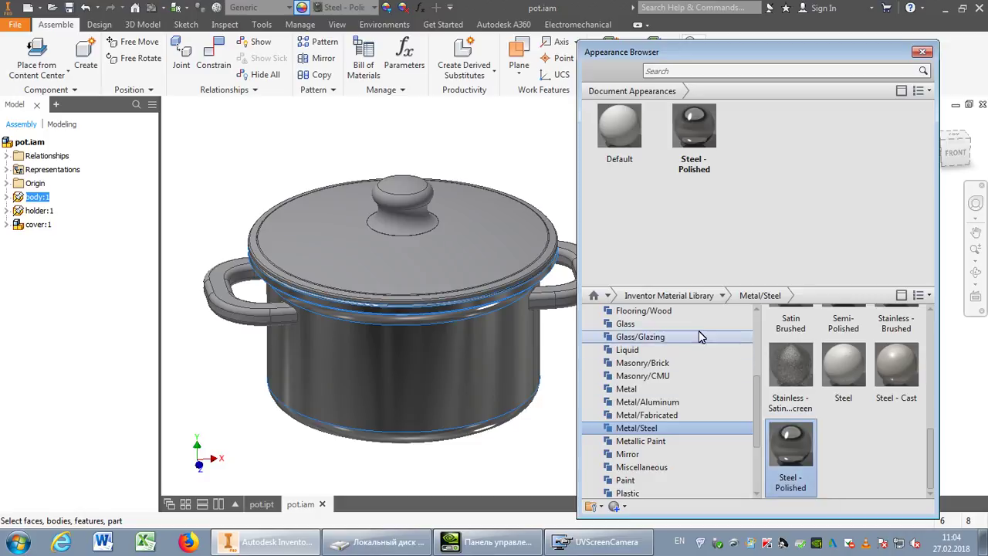
click(104, 207)
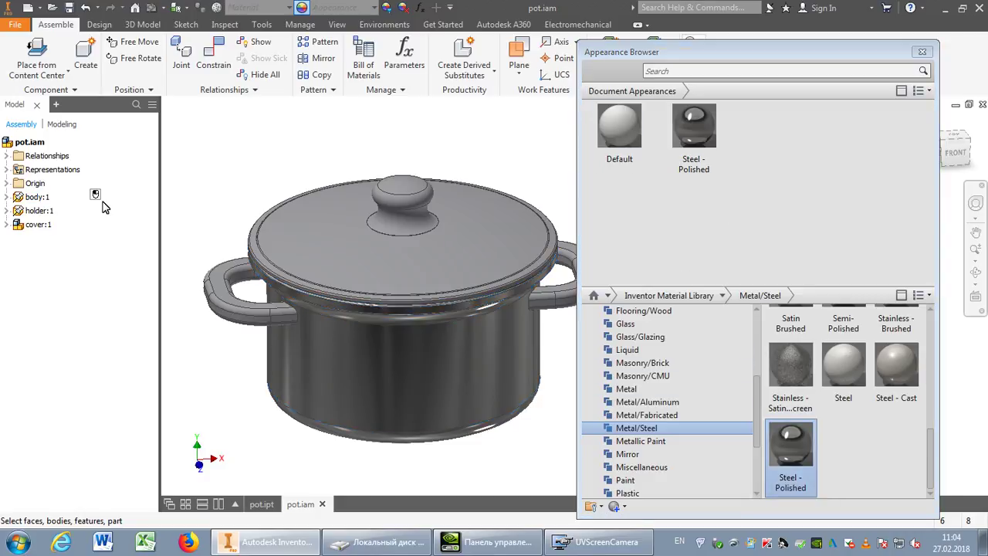
Assign the Pink appearance from the Inventor Material Library's Paint category to the holder component
click(39, 211)
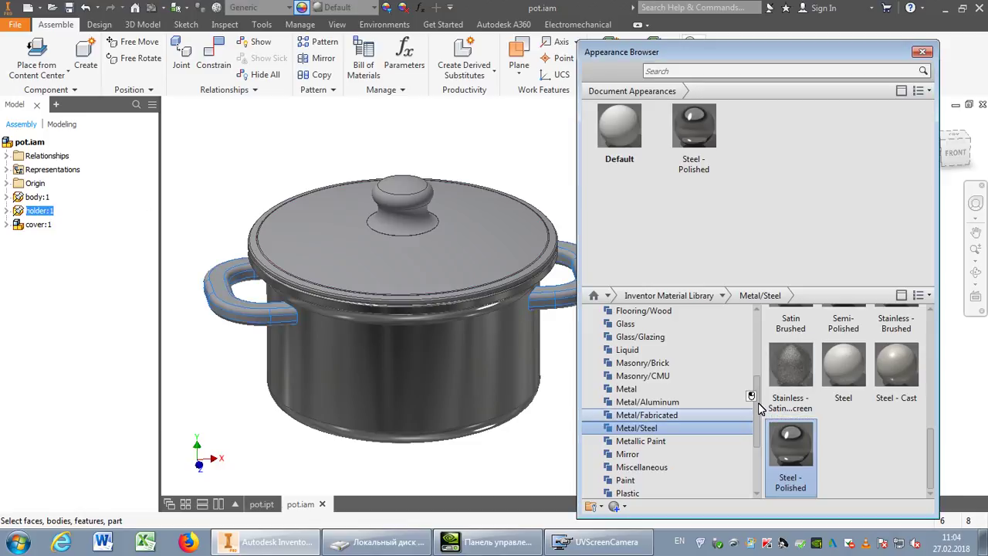
drag(758, 402, 752, 428)
click(627, 415)
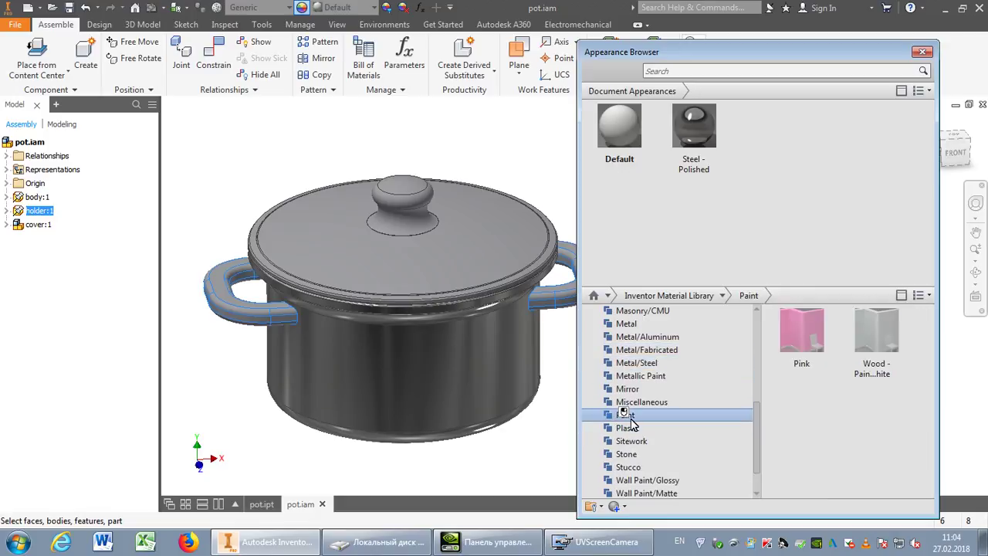
right_click(808, 331)
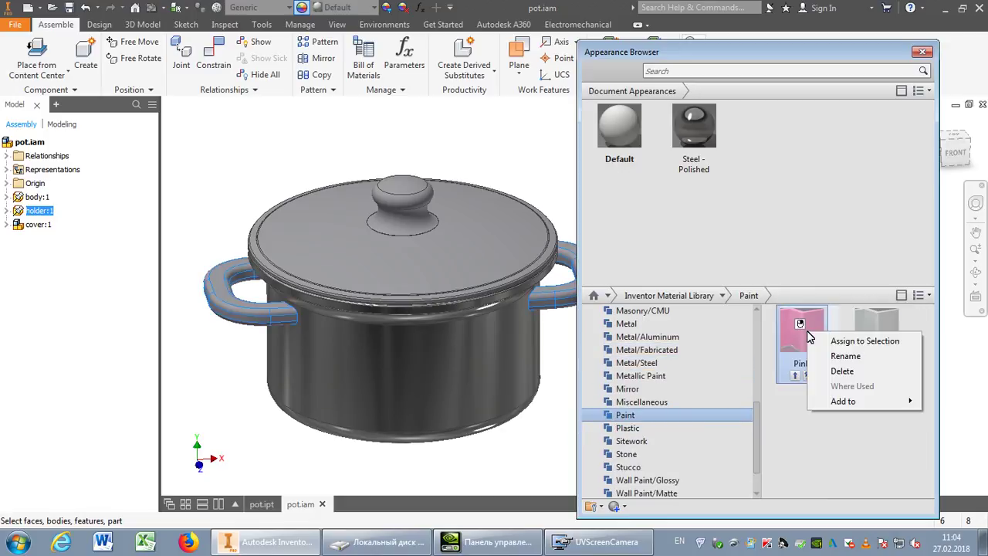
click(845, 342)
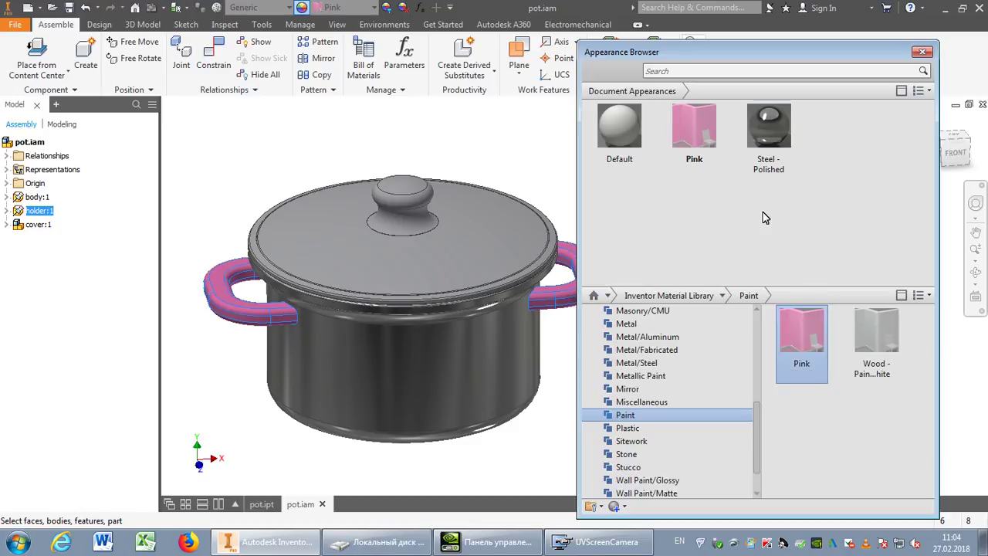
Duplicate the Pink document appearance under the name black and assign the copy to the holder
right_click(690, 130)
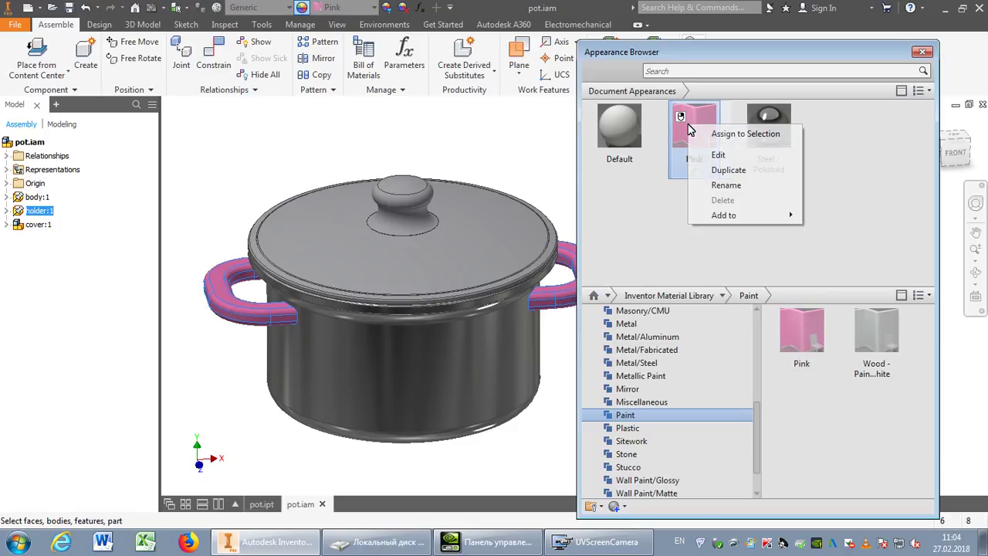
click(740, 170)
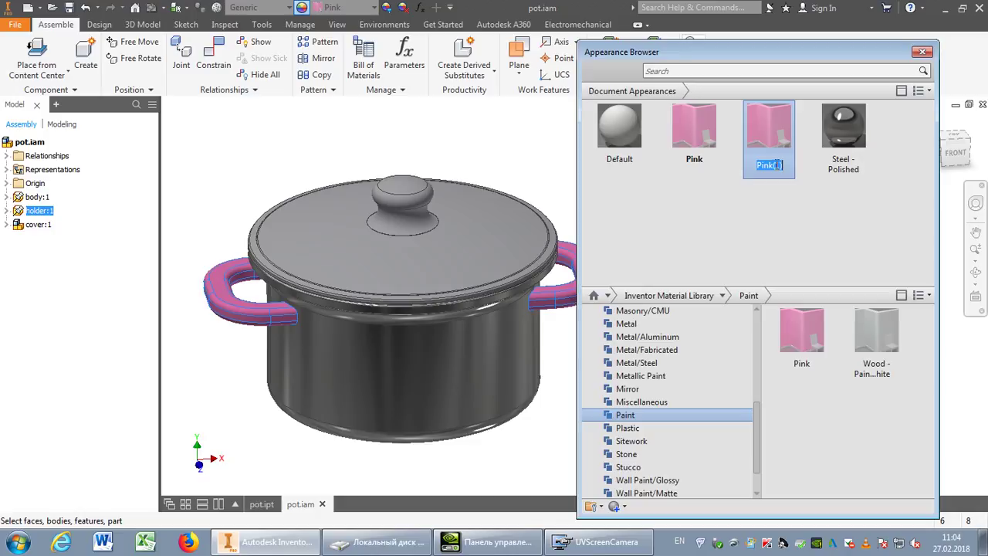
text(black)
click(780, 202)
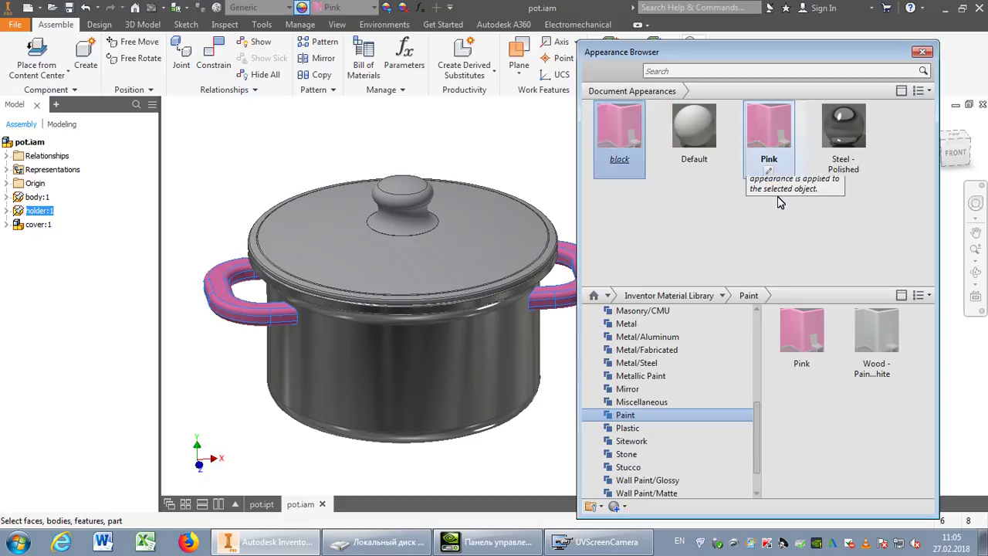
right_click(618, 131)
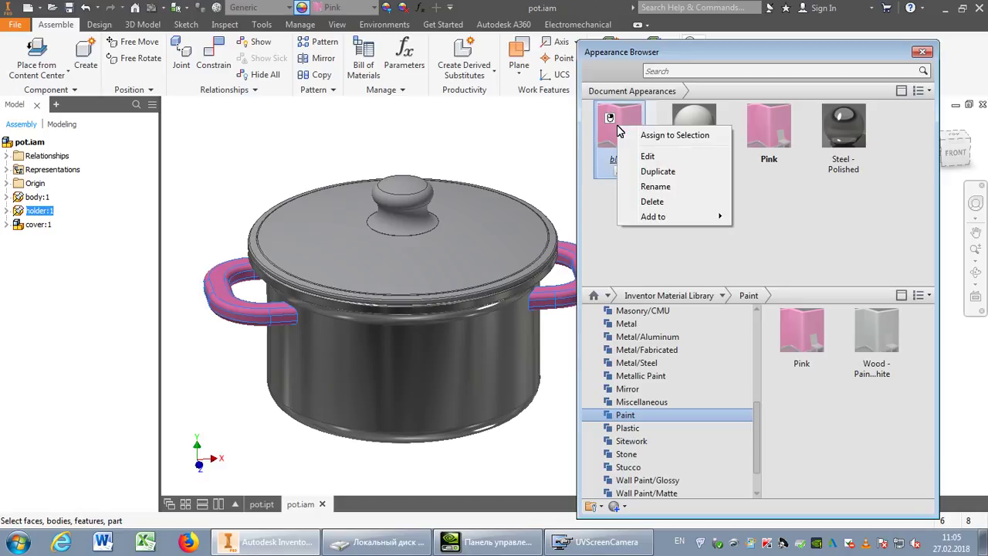
click(648, 135)
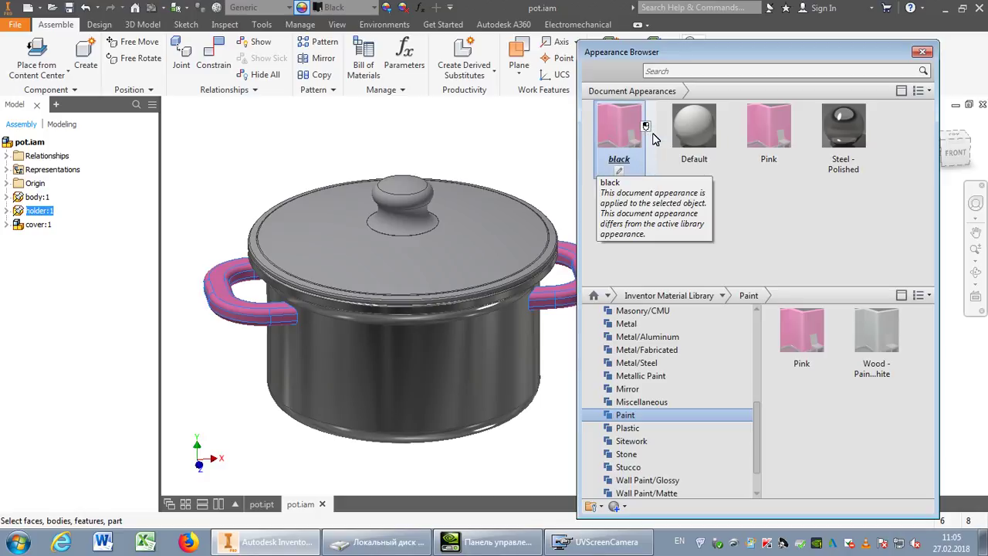
Edit the black appearance's color to a custom RGB 59 59 59 and store it among the custom colors
right_click(617, 137)
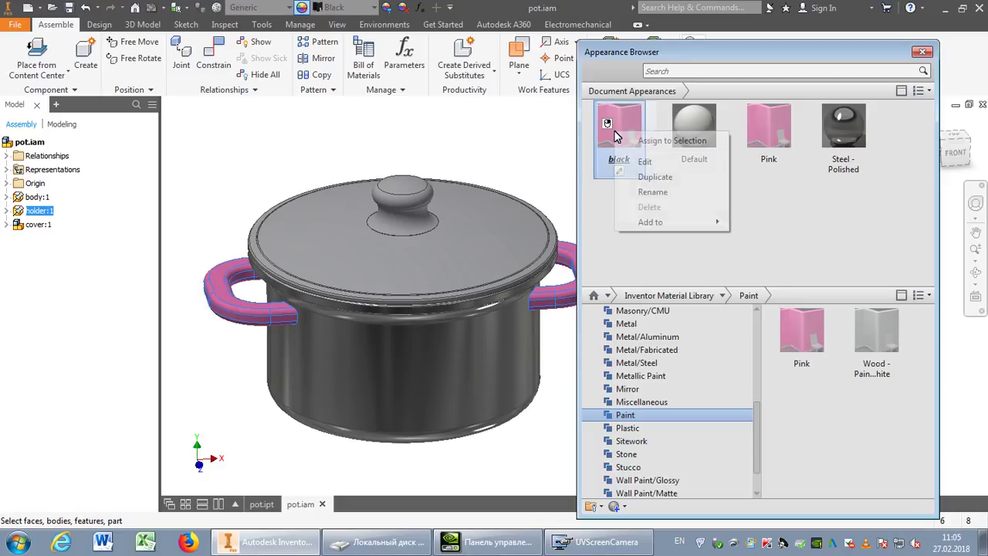
click(663, 162)
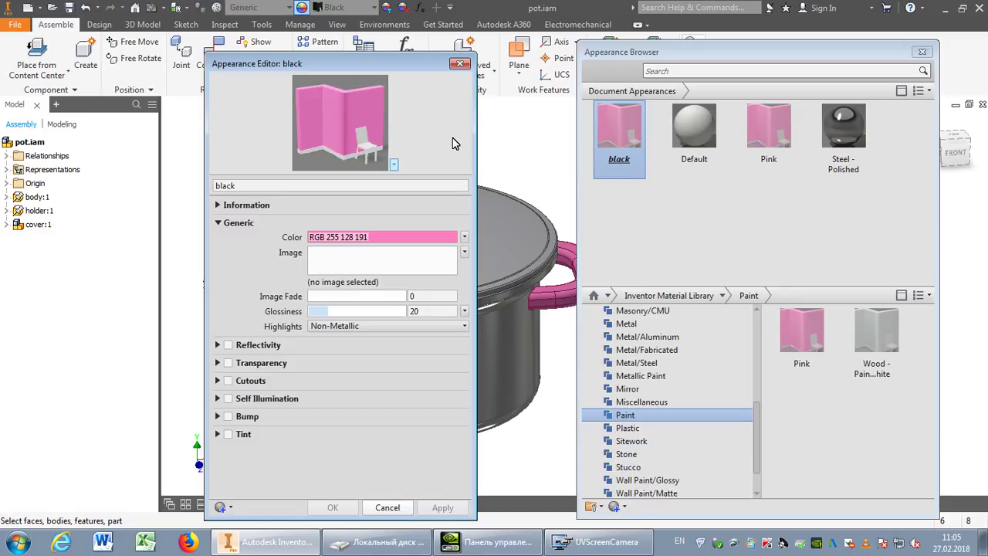
click(405, 242)
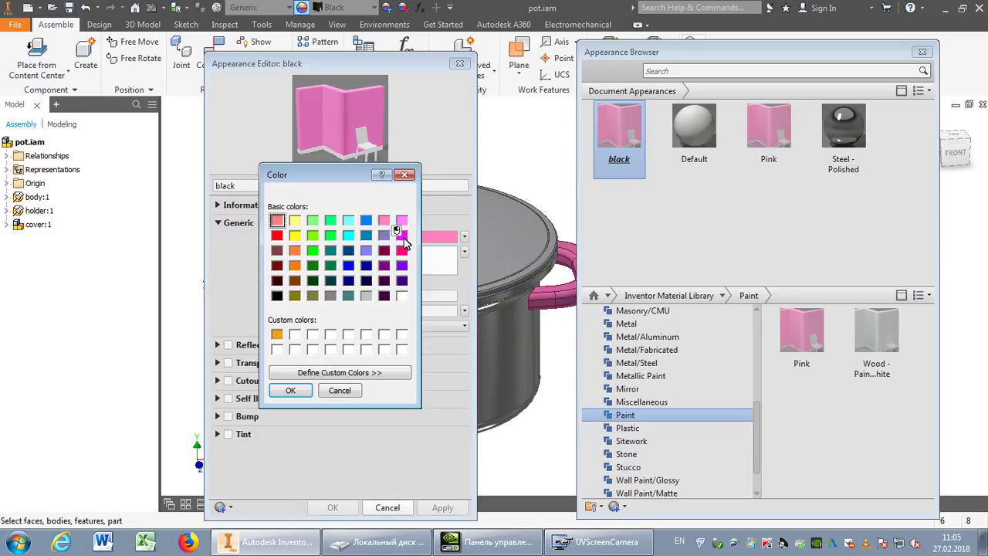
click(295, 333)
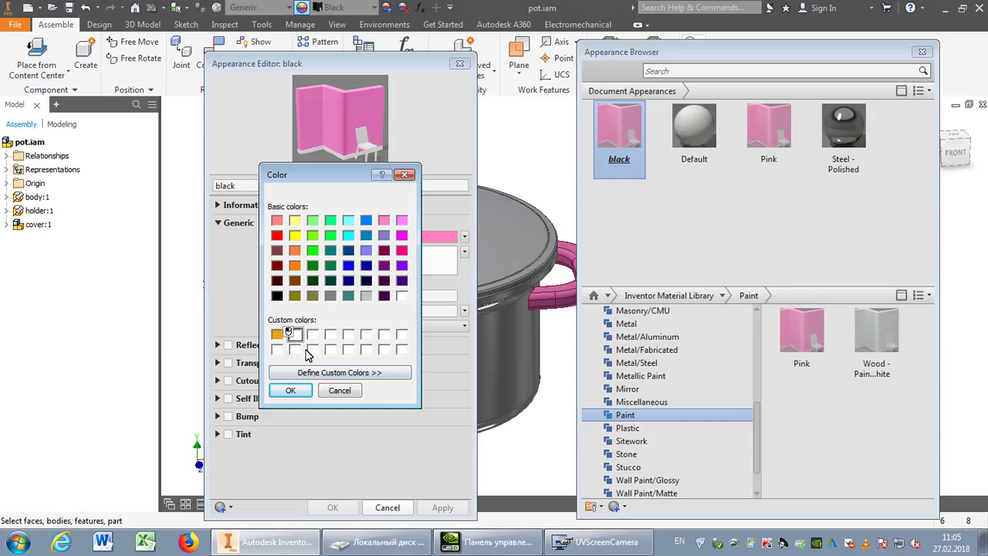
click(317, 373)
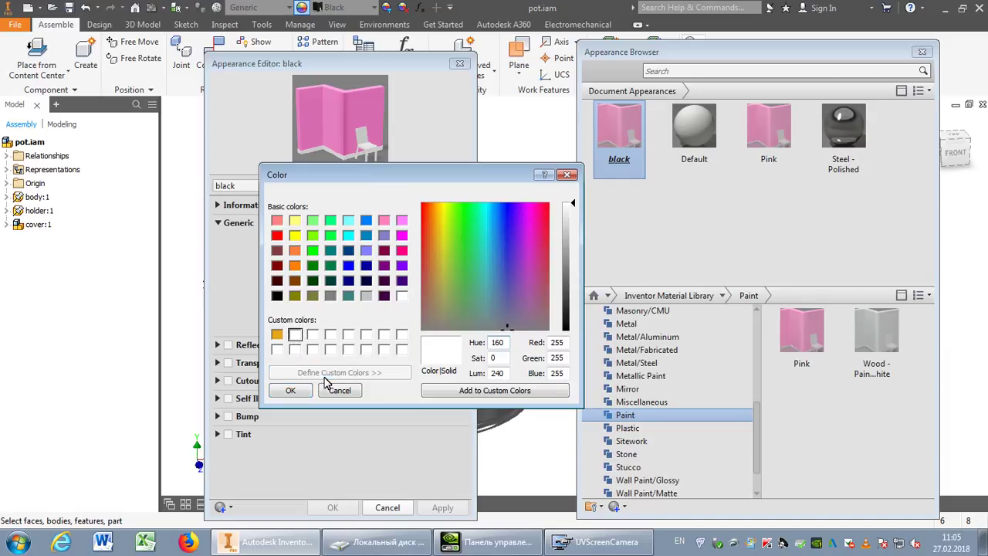
double_click(553, 342)
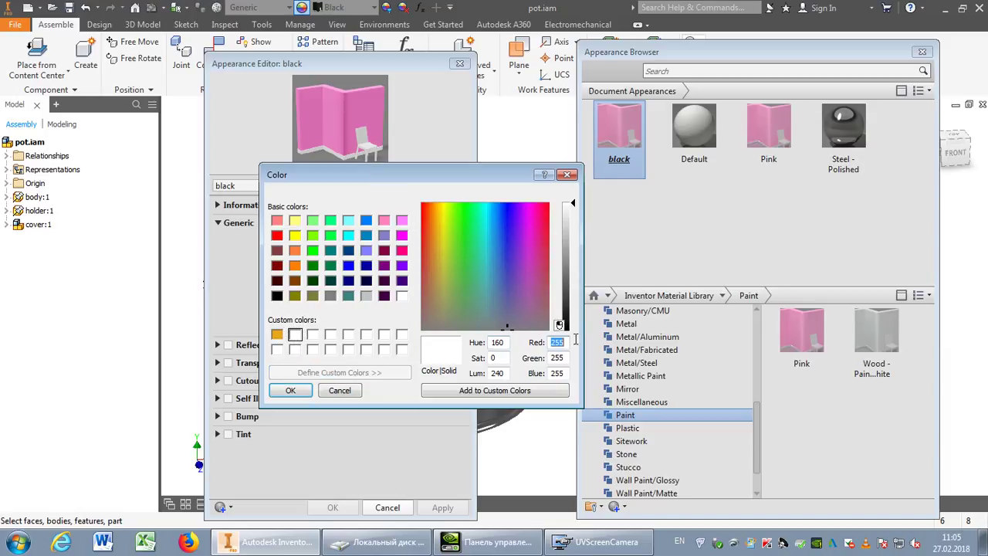
text(59)
double_click(556, 357)
text(59)
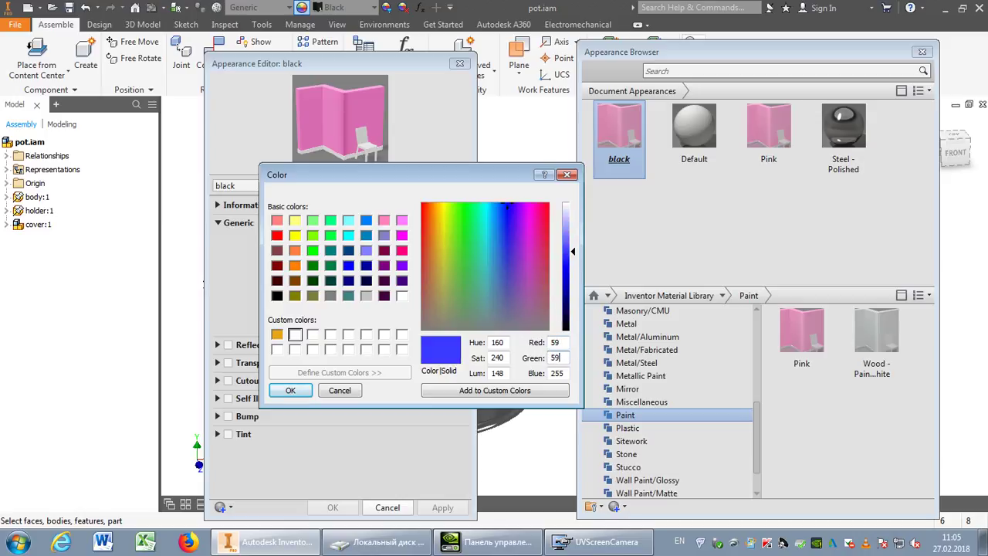
double_click(556, 373)
text(59)
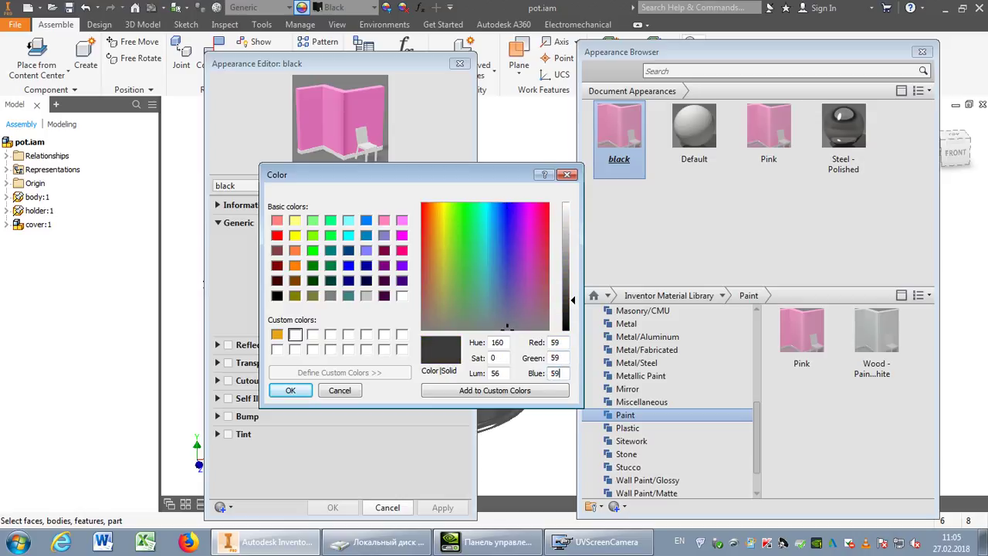
click(498, 391)
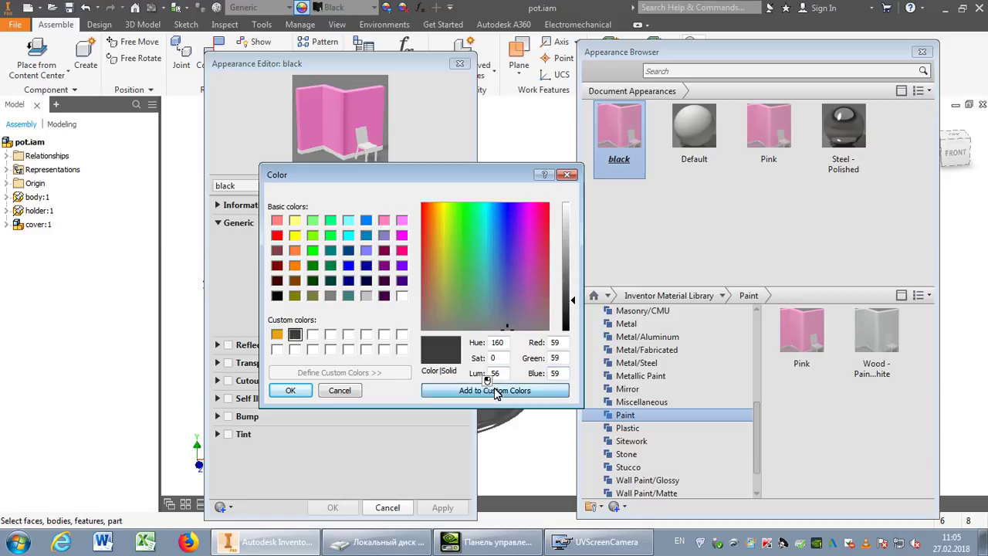
click(307, 391)
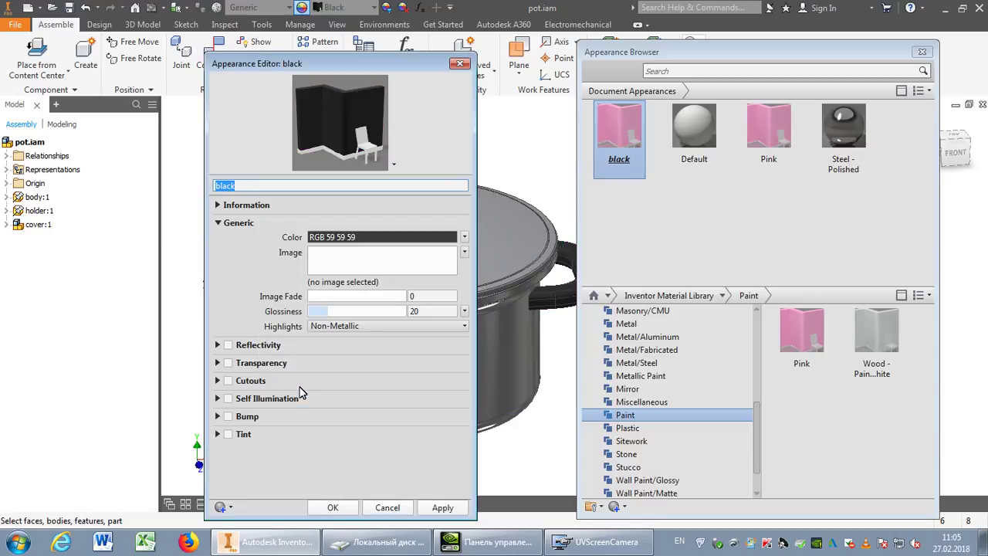
Enable Bump for the black appearance and give it a Speckle texture with the default texture settings
click(226, 417)
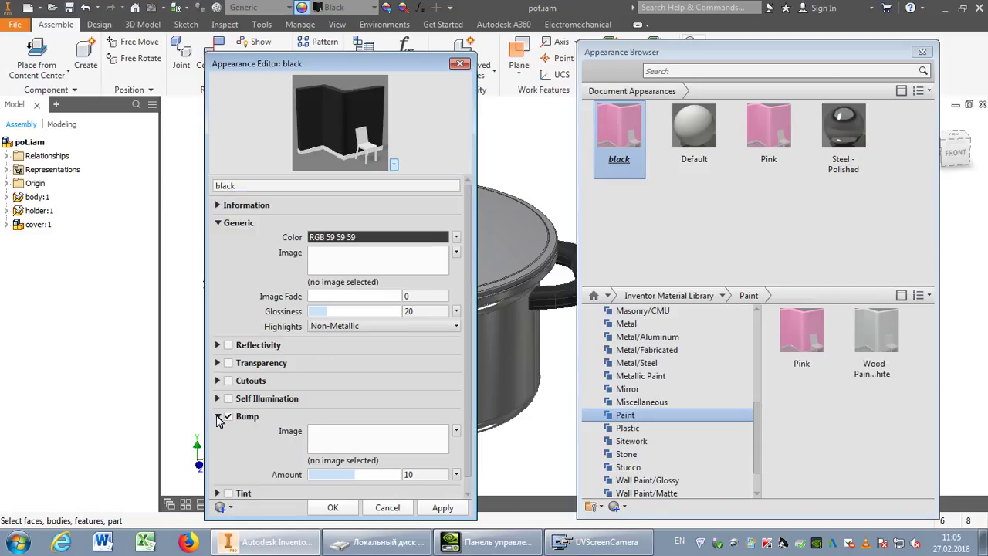
scroll(463, 425, down, 1)
click(456, 418)
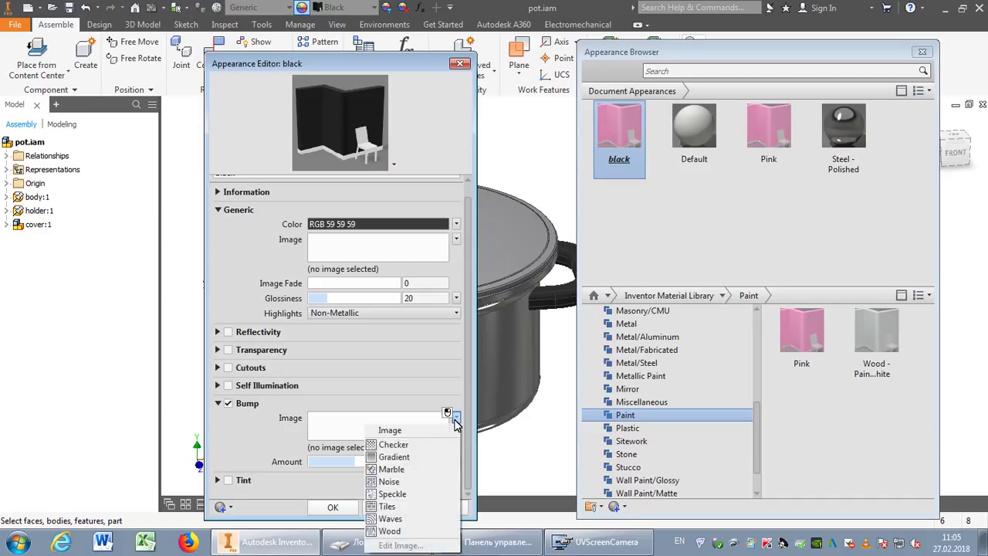
click(405, 495)
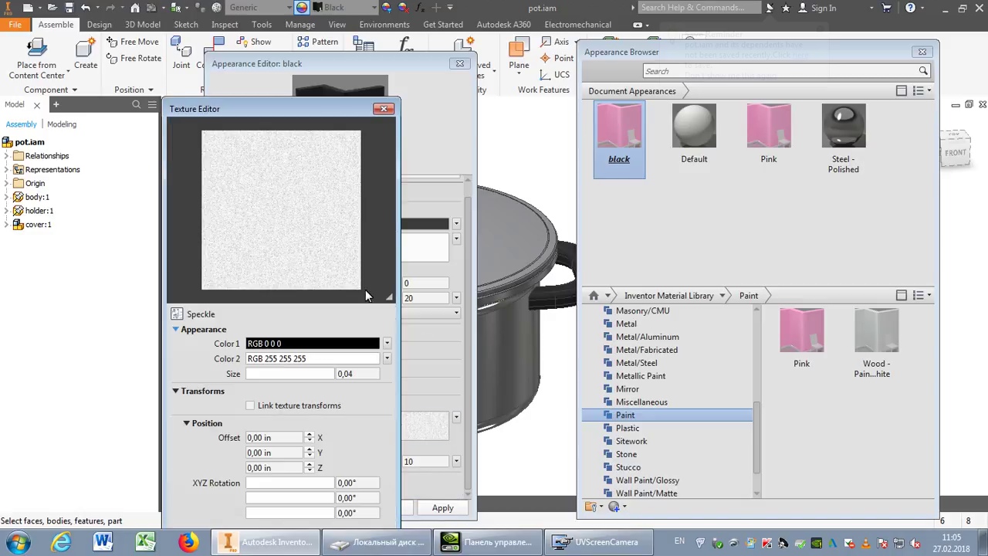
drag(263, 106, 229, 31)
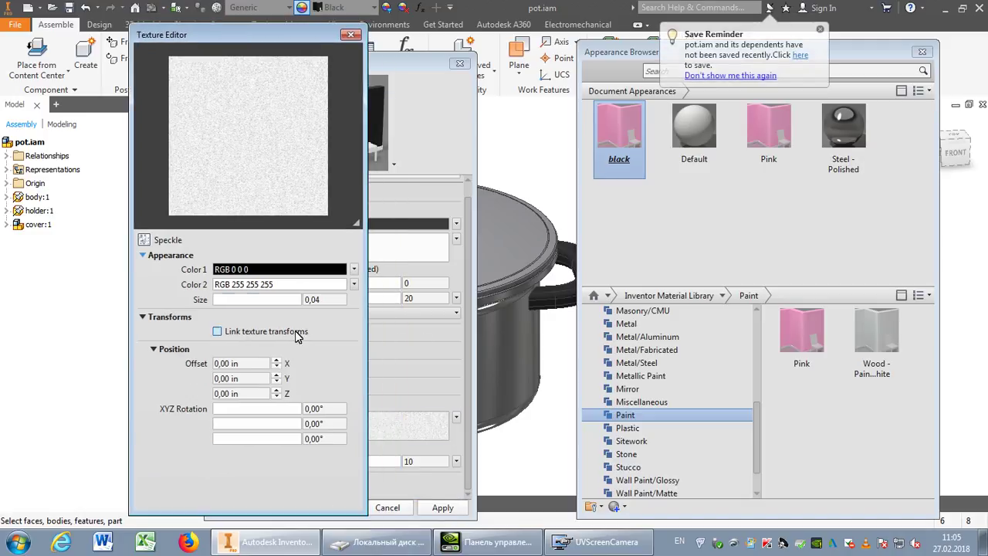
click(350, 35)
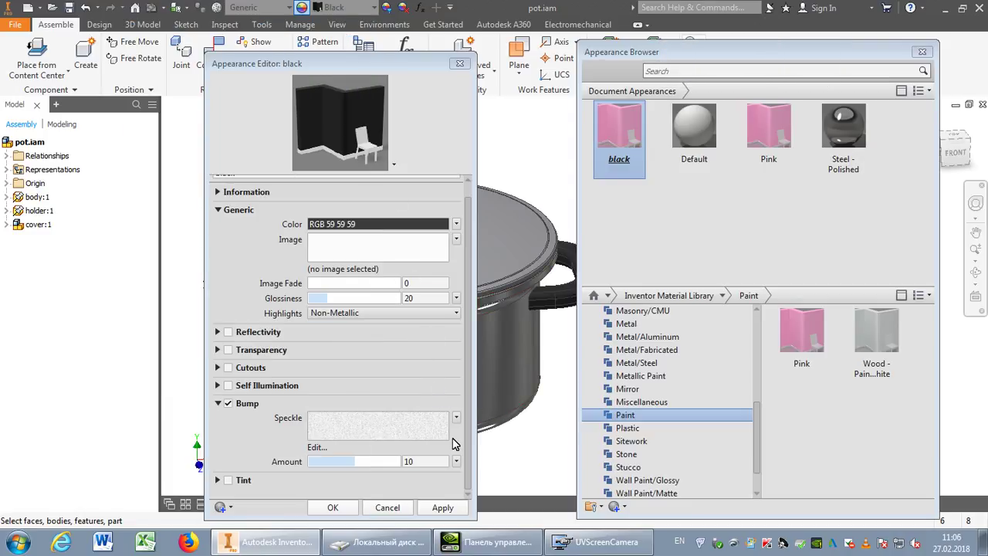
Set the bump amount of the black appearance to 5, apply the changes and close its editor
click(409, 461)
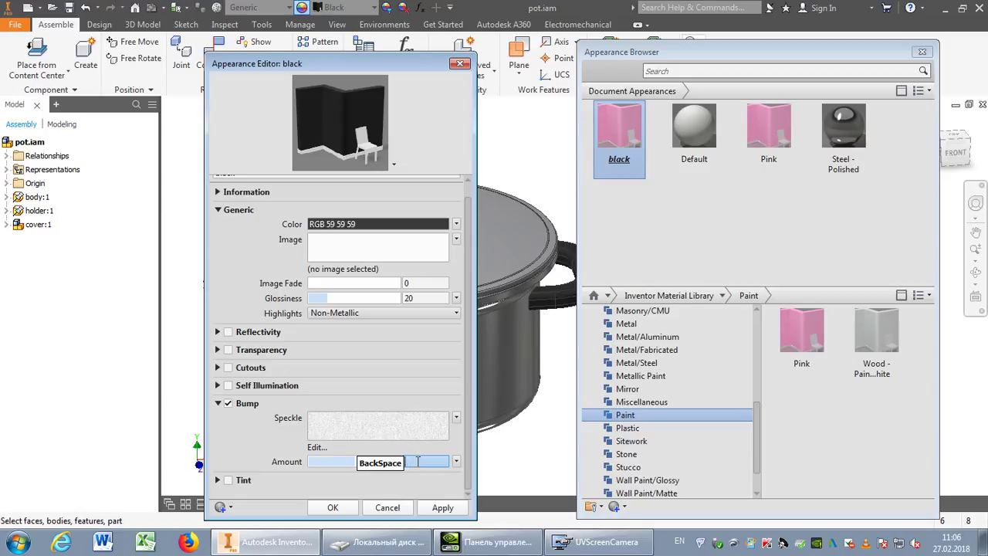
text(5)
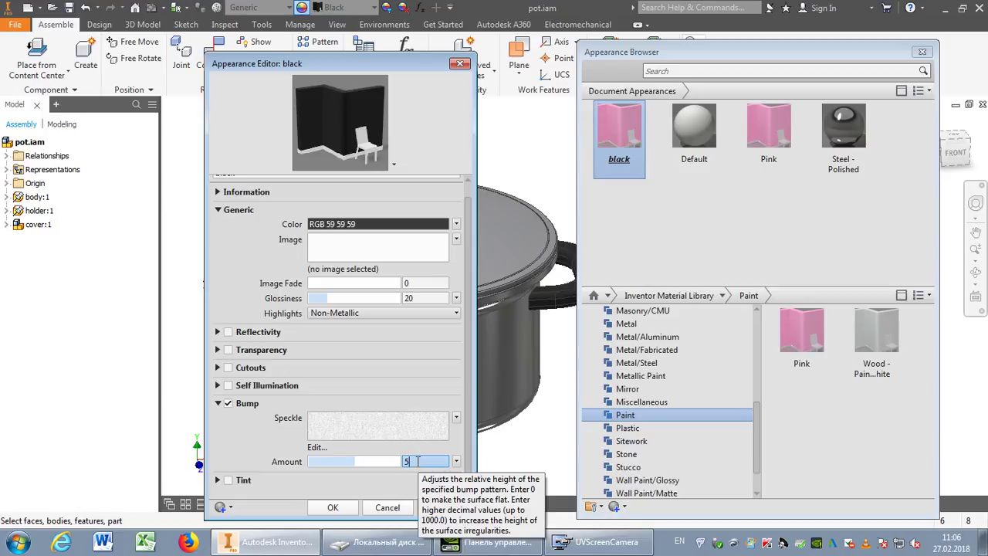
click(432, 299)
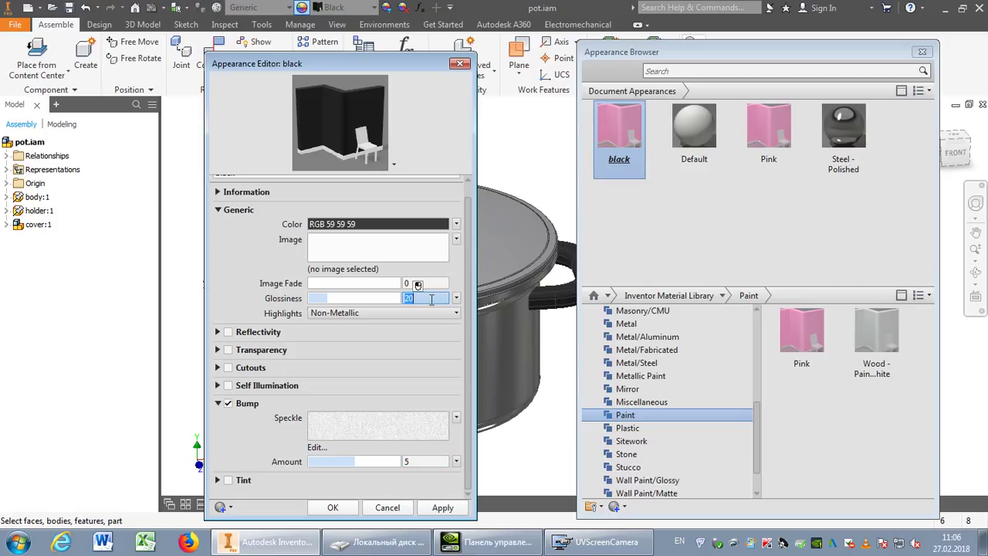
click(443, 508)
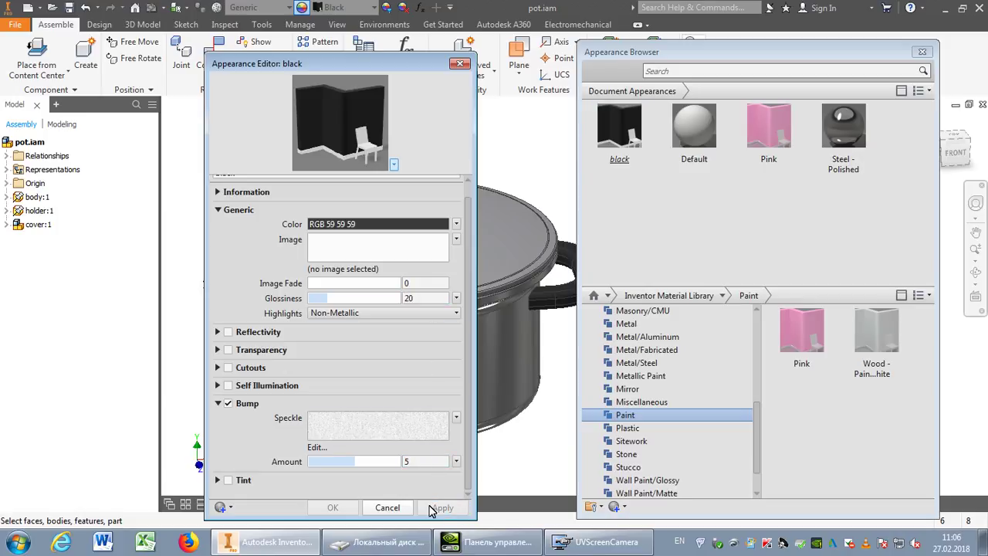
click(394, 507)
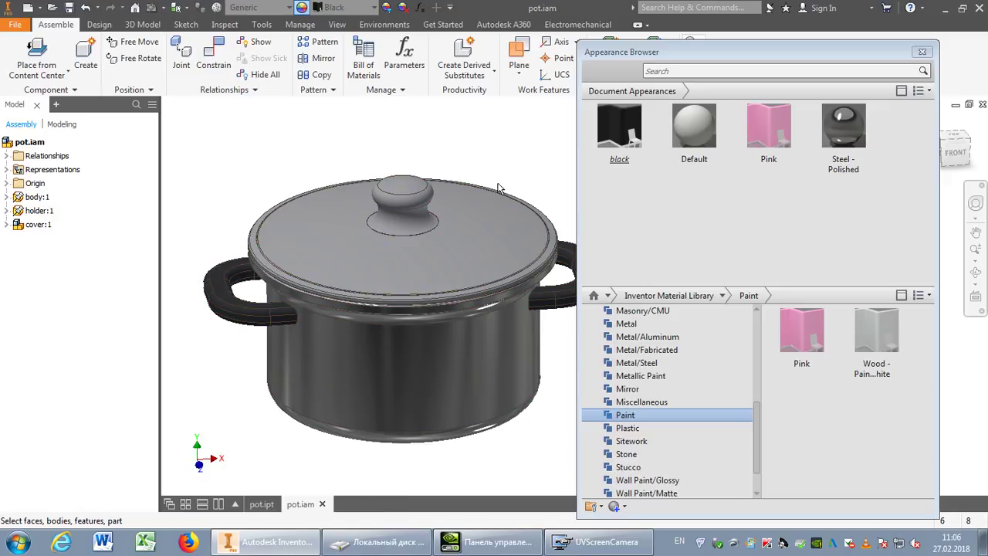
Duplicate the black document appearance and name the copy brown
right_click(616, 125)
click(656, 171)
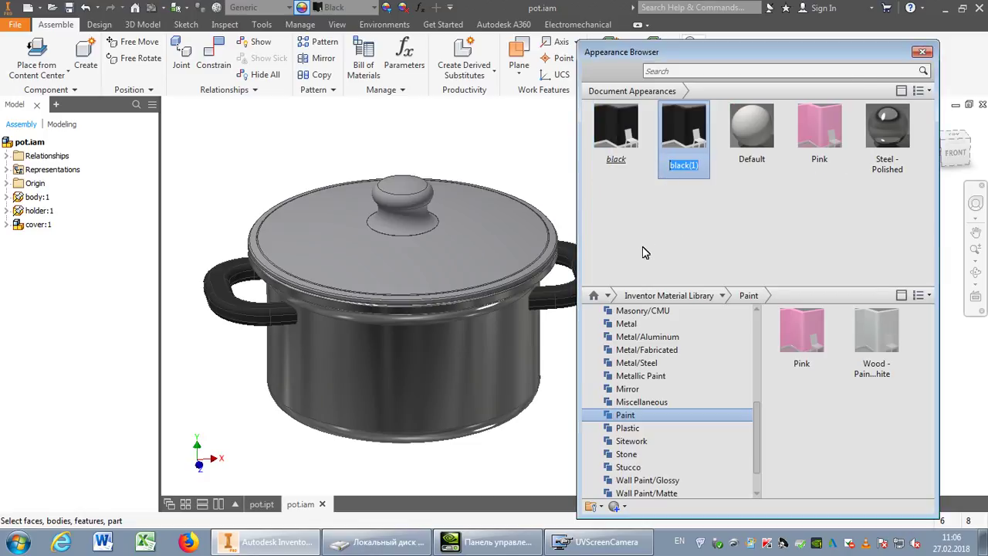
text(brown)
click(685, 237)
Edit the brown appearance's color to a new custom color of RGB 108 38 38 and apply the change
right_click(688, 131)
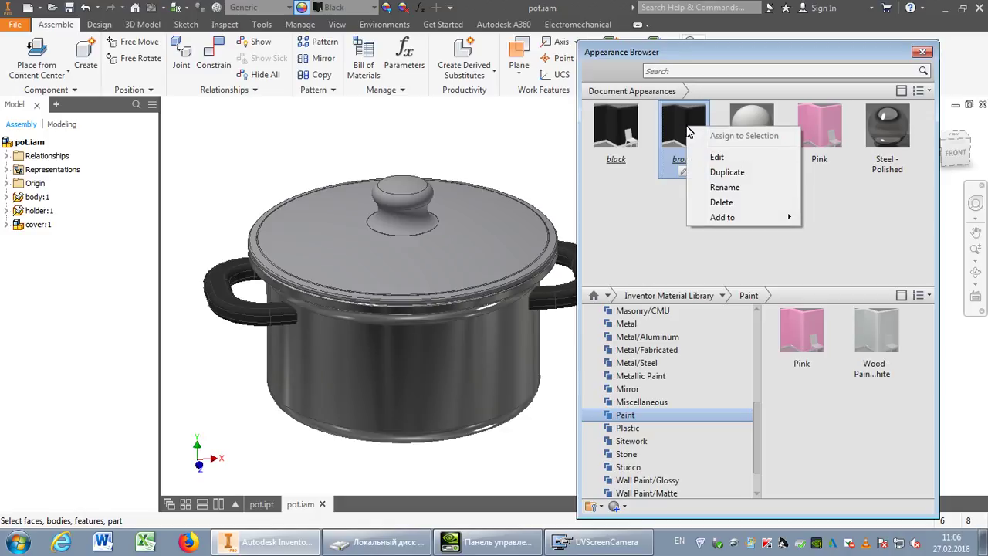
click(718, 157)
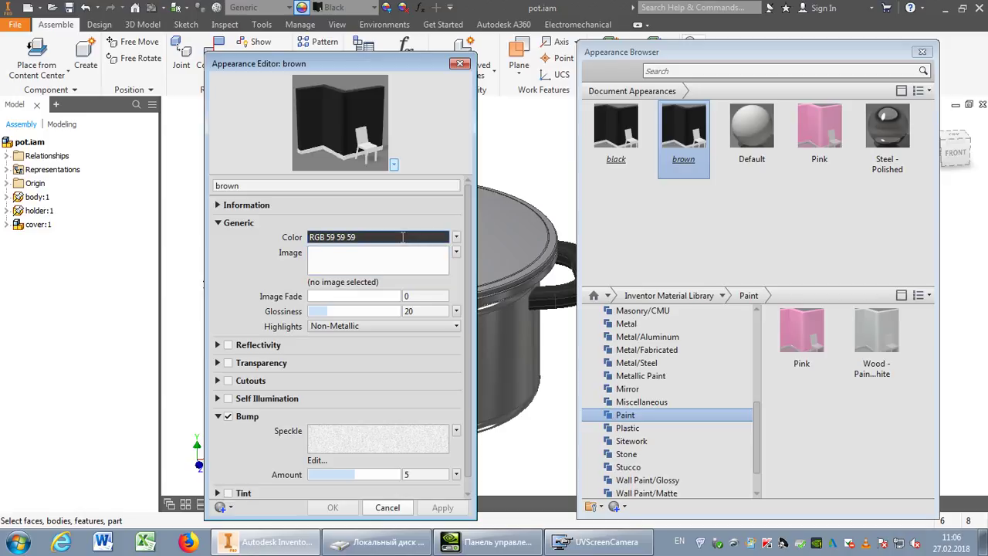
click(402, 237)
click(313, 333)
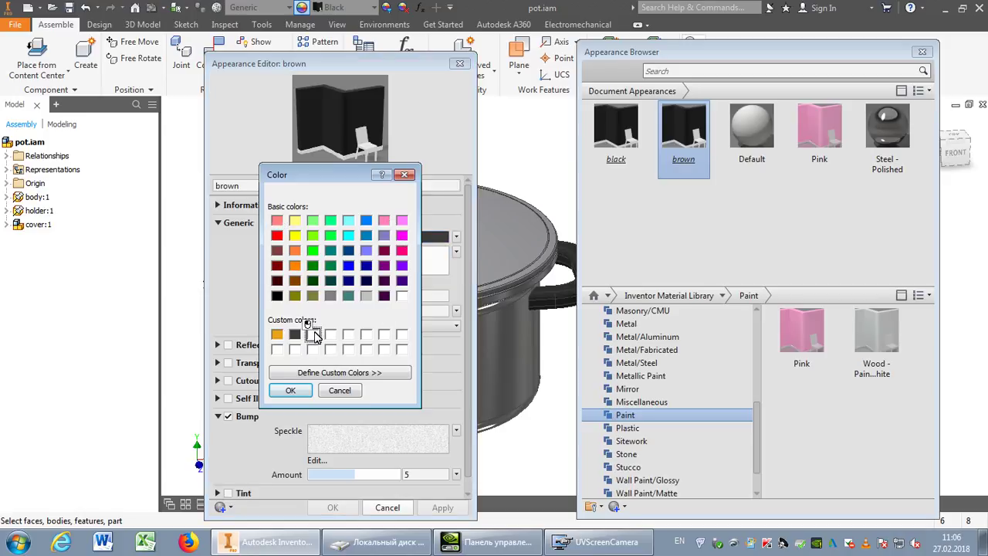
click(332, 374)
double_click(565, 342)
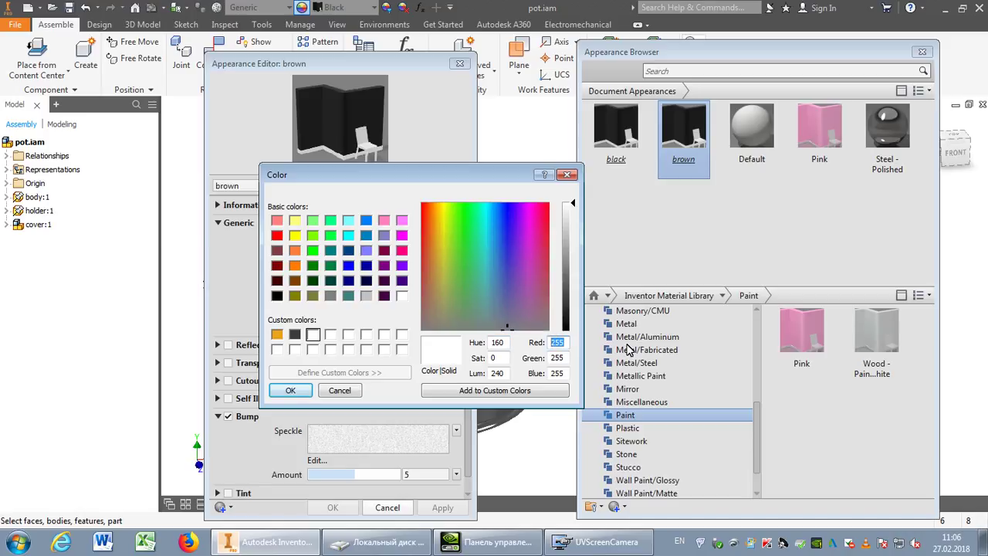
text(108)
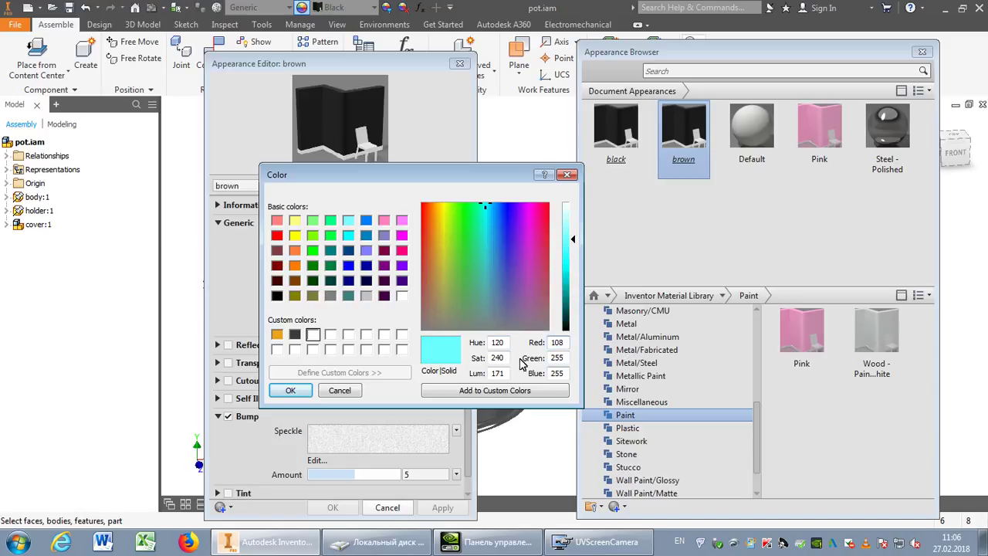
double_click(555, 357)
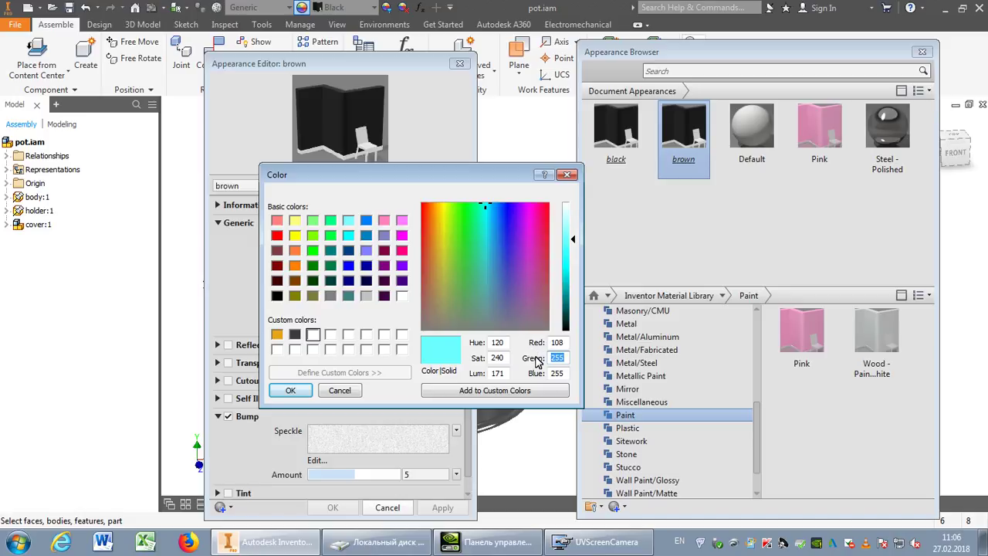
text(38)
double_click(556, 373)
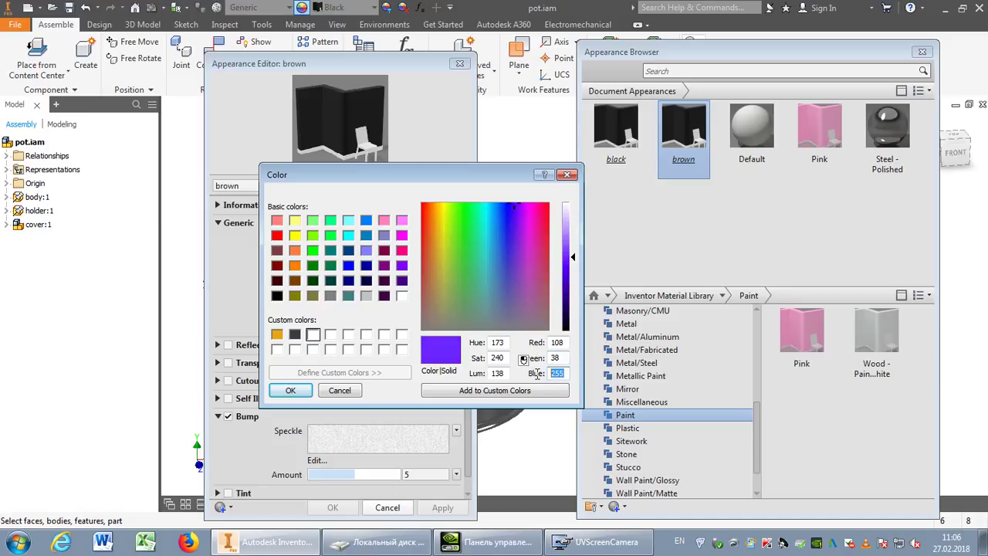
text(38)
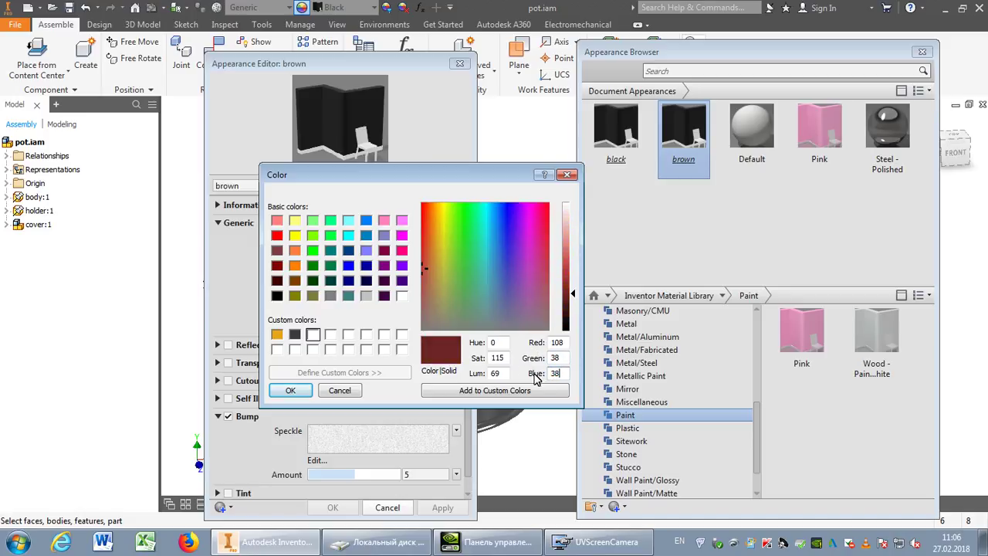
click(525, 392)
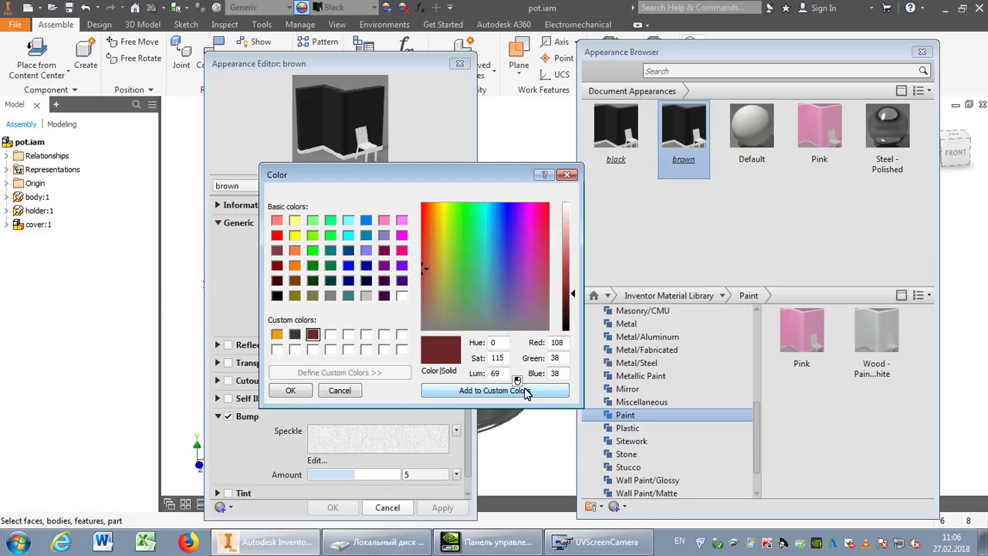
click(303, 392)
click(442, 506)
click(396, 507)
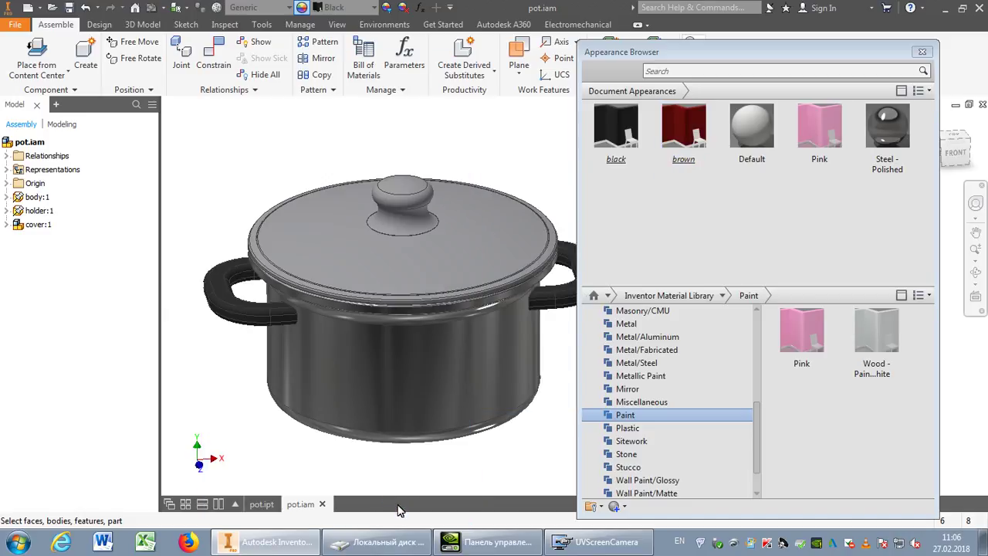
Assign the brown document appearance to the cover's cap component, removing its design view associativity
click(7, 224)
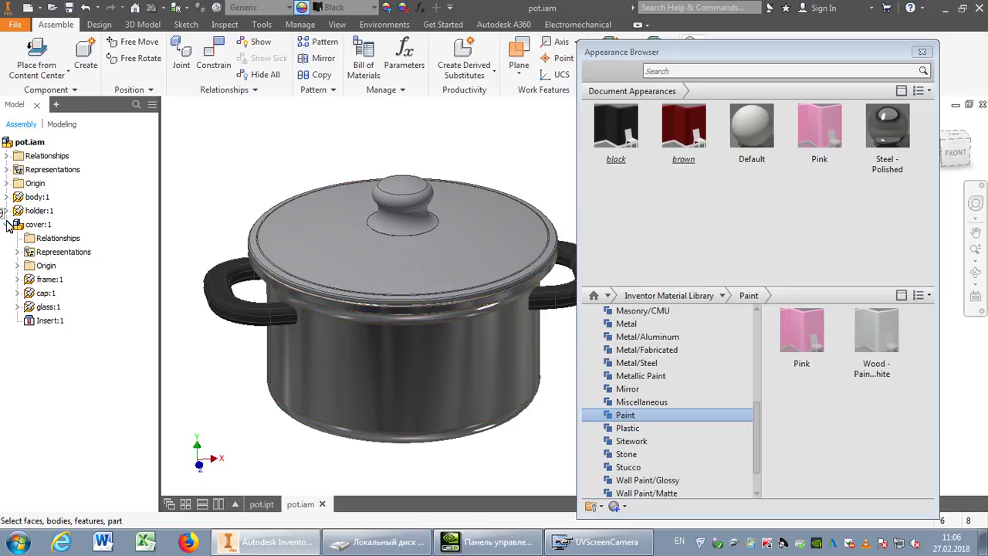
click(45, 292)
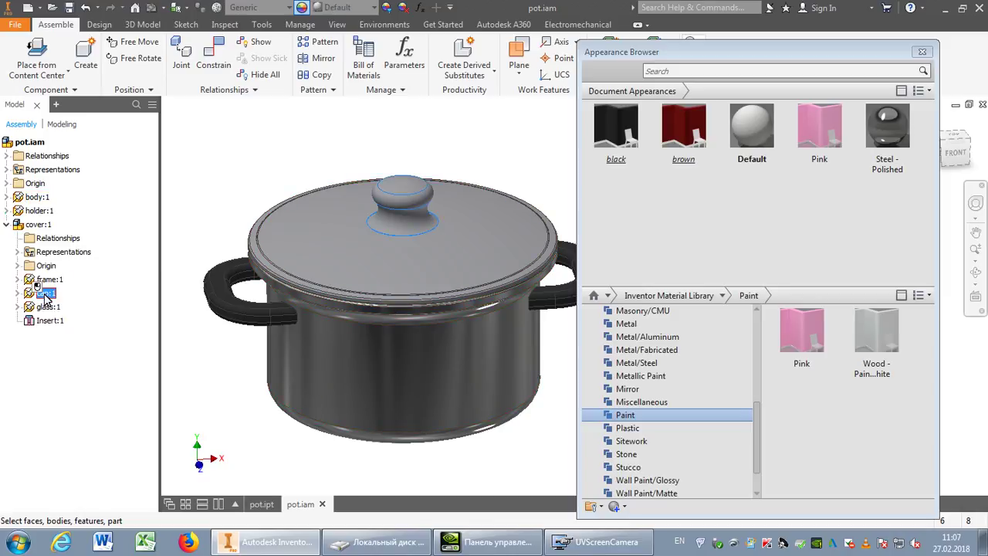
right_click(682, 128)
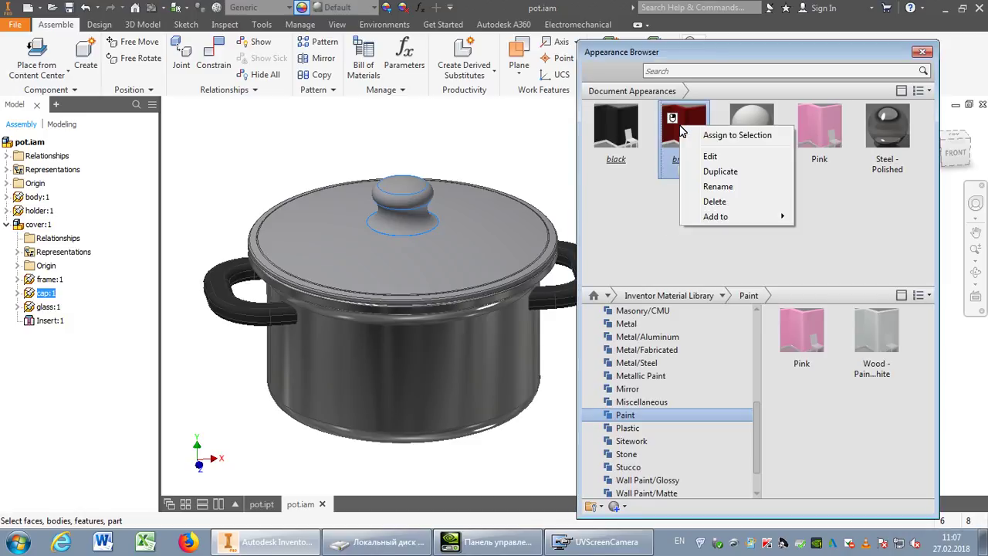
click(736, 135)
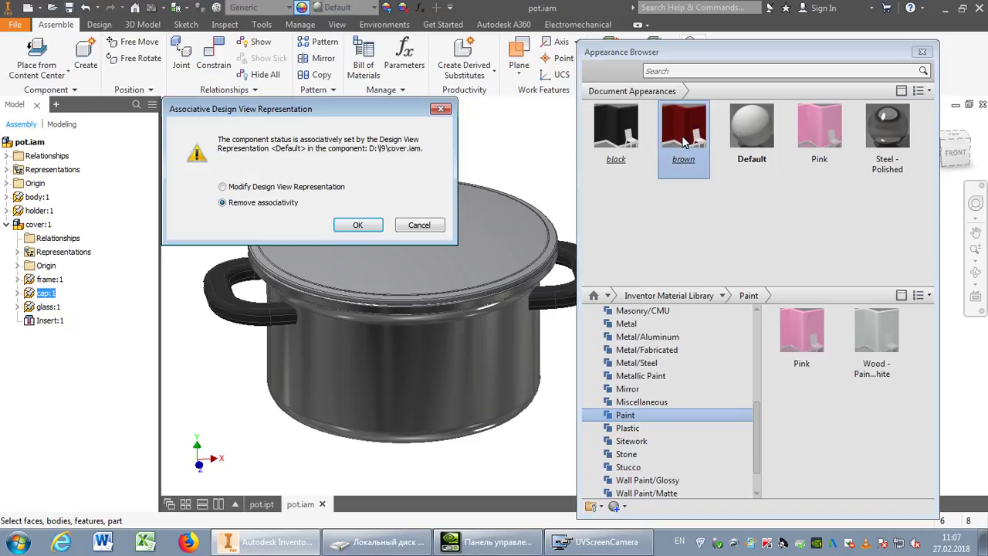
click(358, 225)
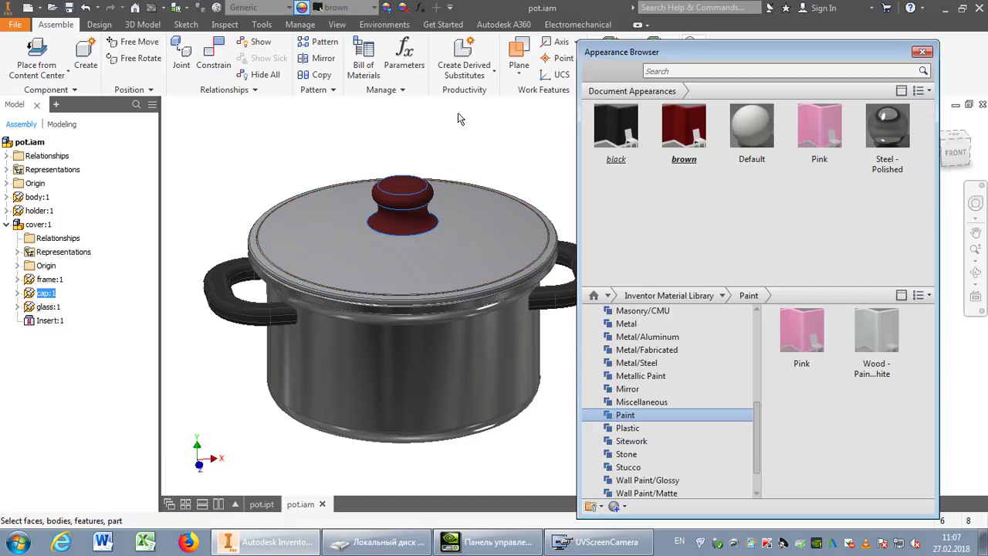
Assign the Clear - Light appearance from the Glass category of the Inventor Material Library to the cover's glass component
click(51, 308)
click(734, 218)
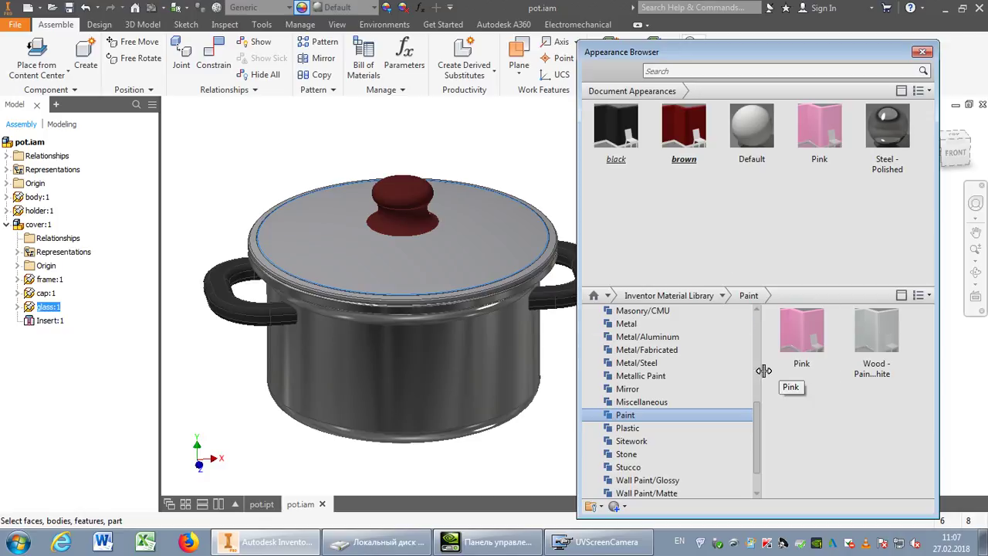
drag(756, 415, 754, 344)
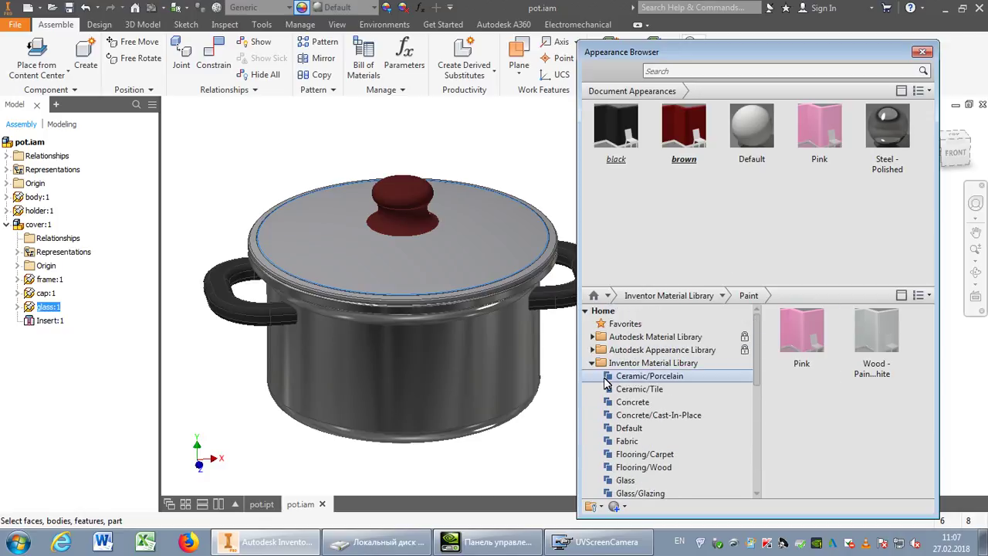
click(592, 363)
click(592, 363)
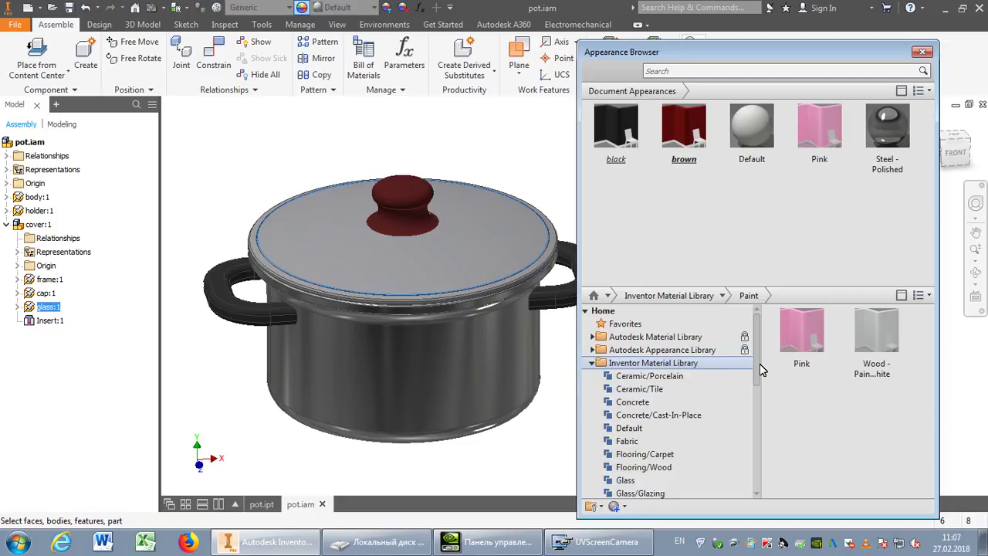
scroll(757, 375, down, 1)
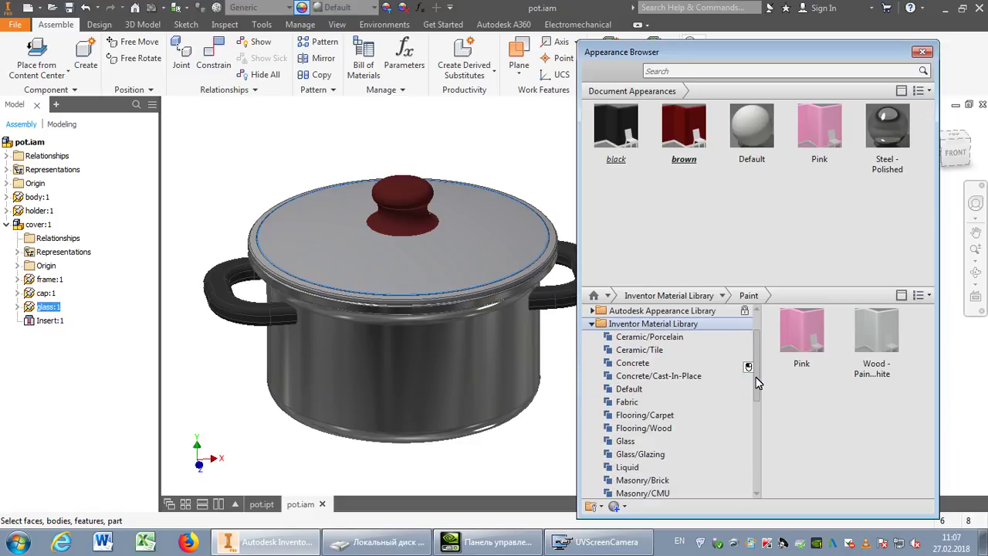
click(625, 443)
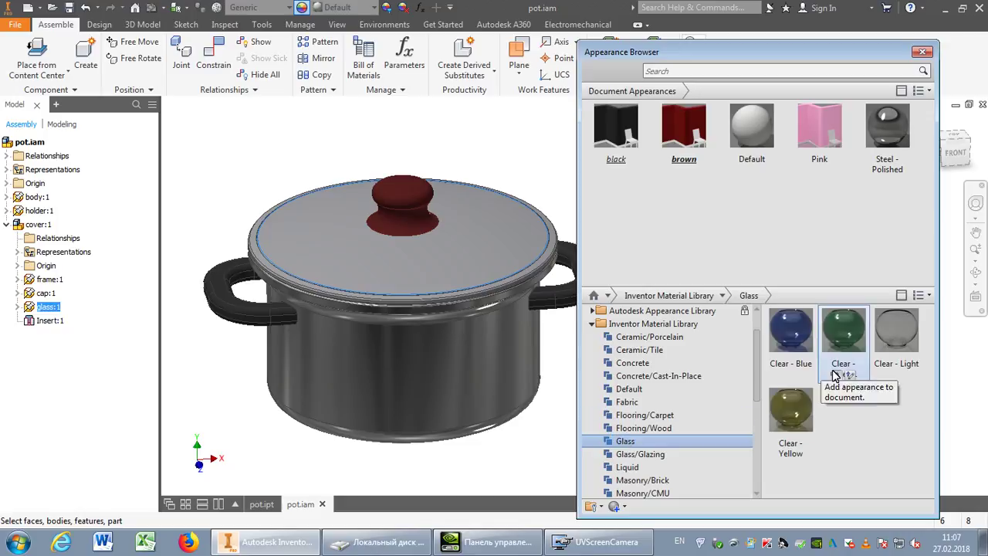
right_click(896, 339)
click(939, 342)
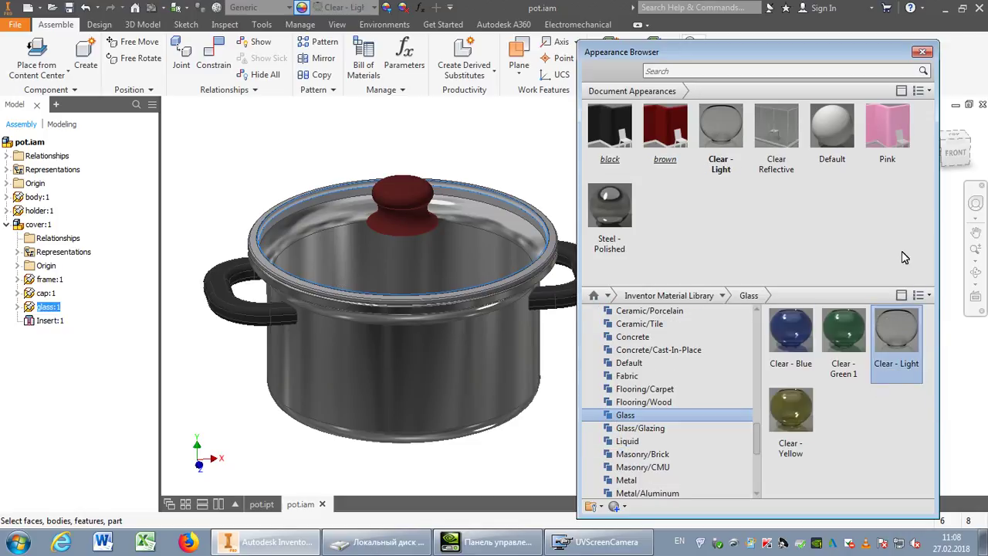
Edit the Clear - Light document appearance and set its direct reflectivity to 10
right_click(726, 132)
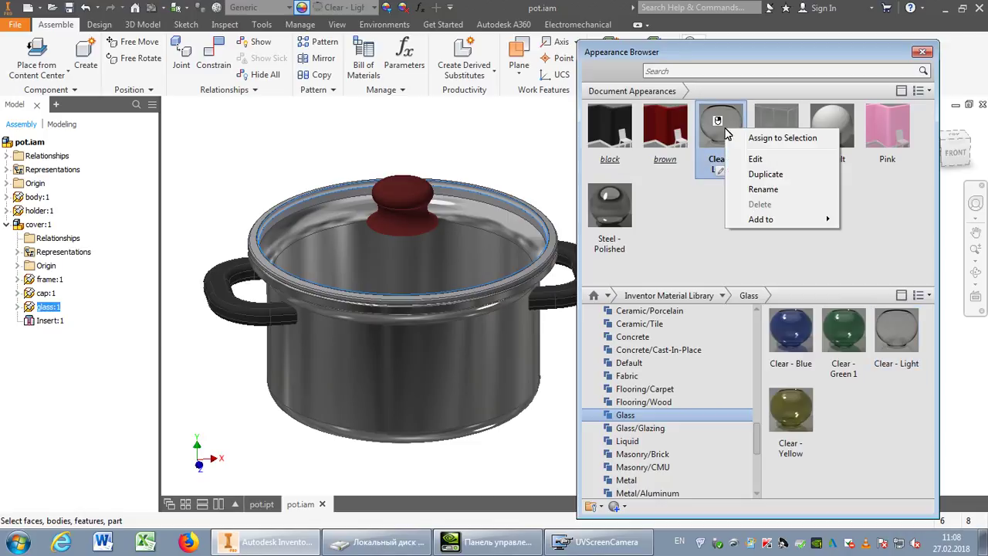
click(756, 159)
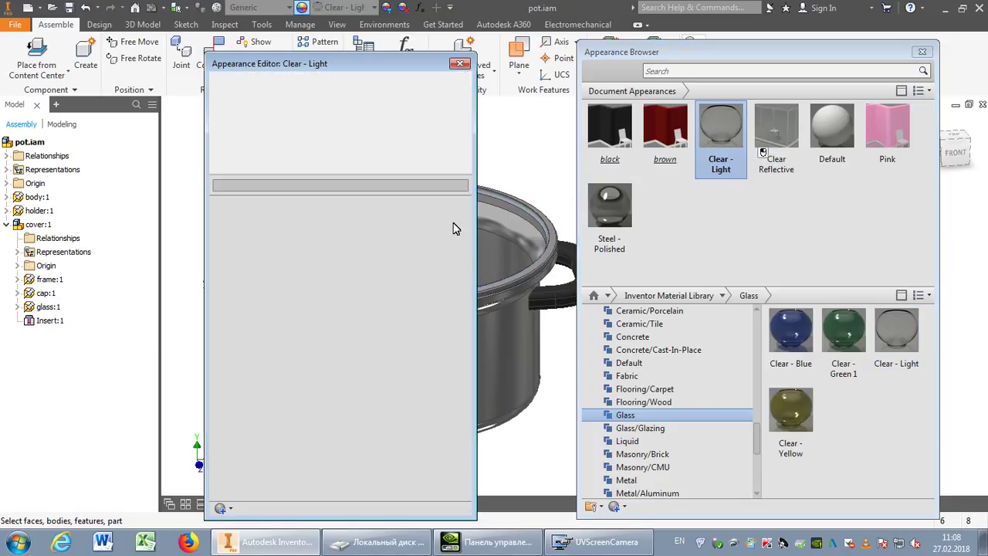
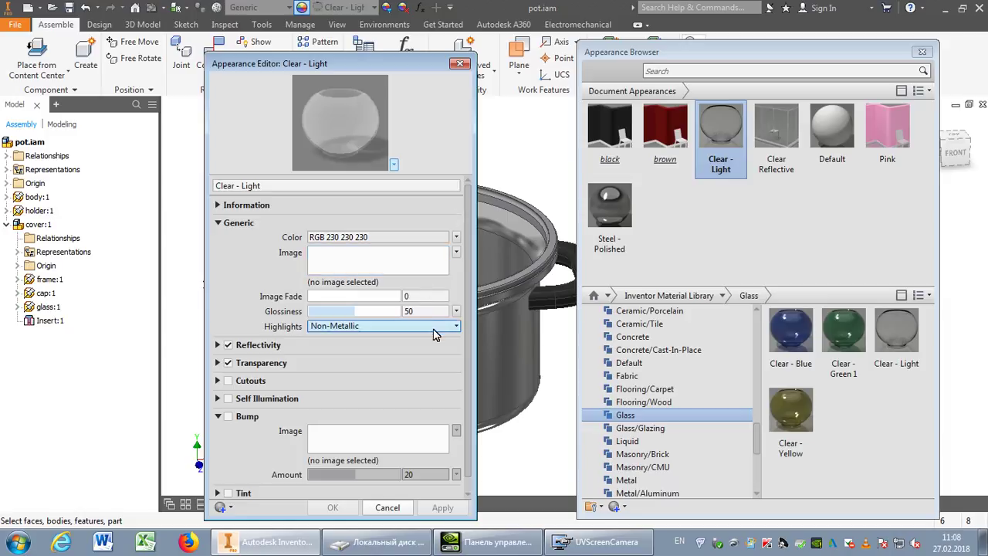
drag(323, 67, 343, 46)
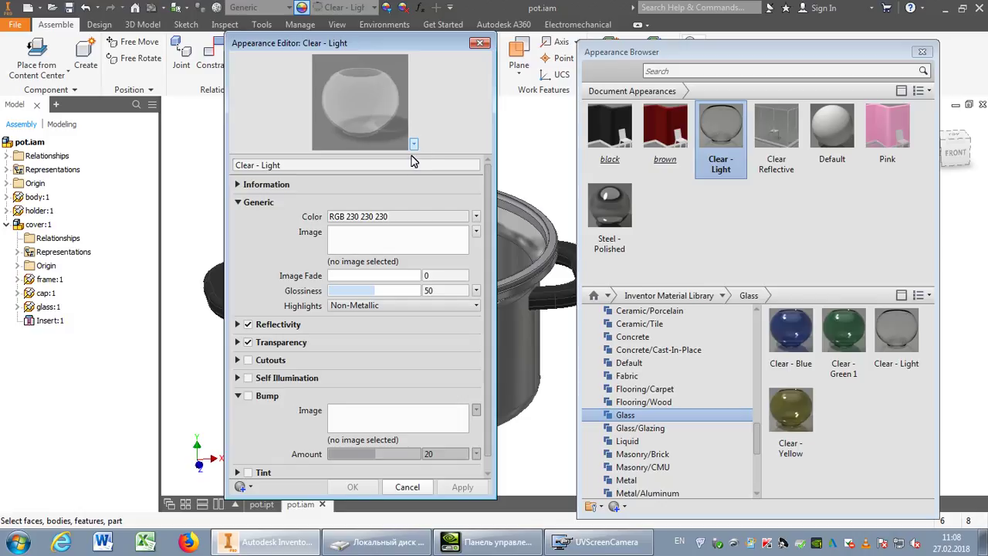
click(238, 325)
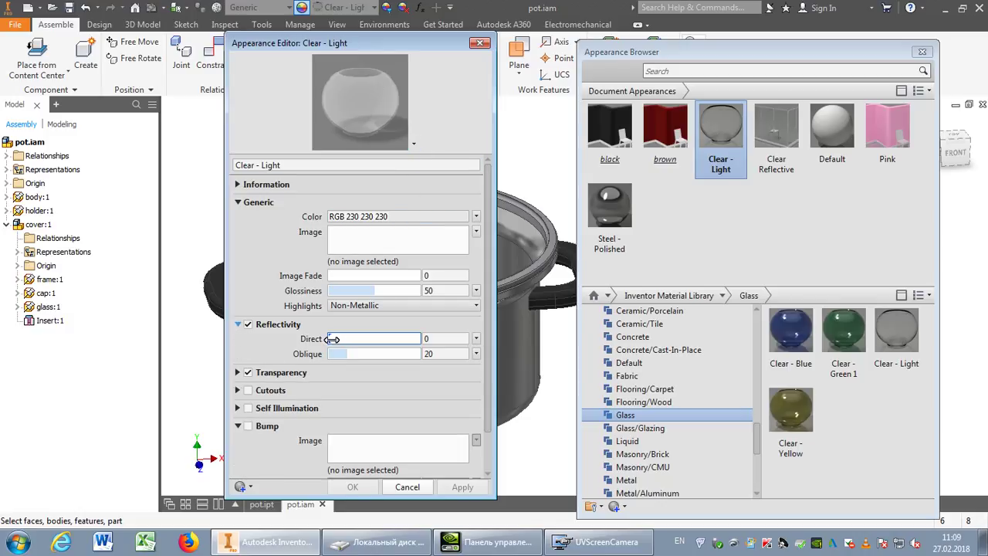
drag(331, 339, 344, 339)
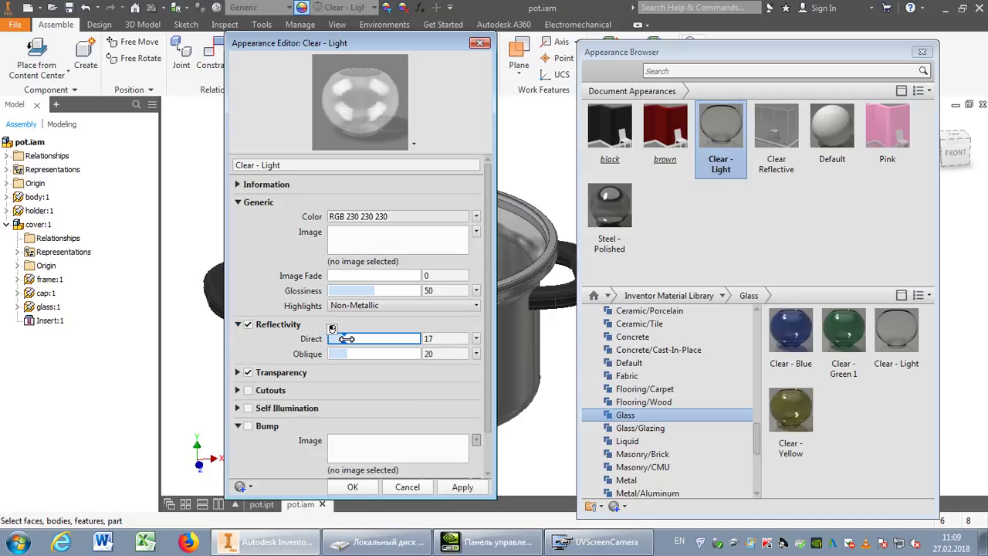
click(430, 341)
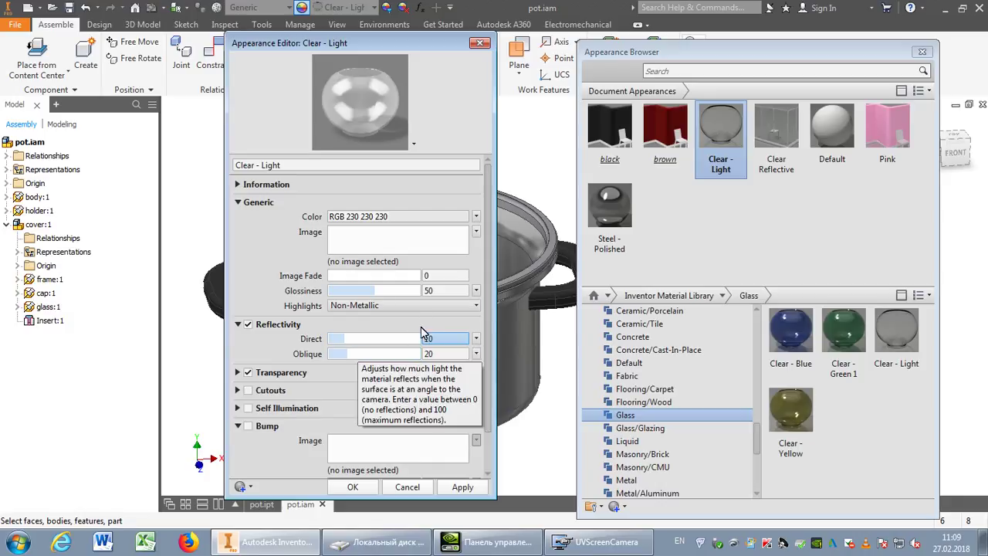
click(440, 290)
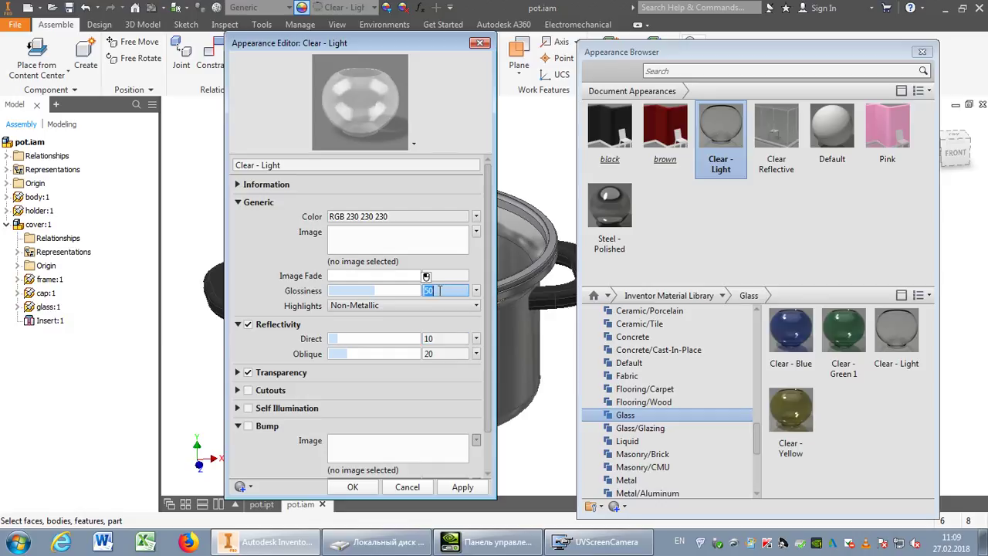
Set the transparency amount of the Clear - Light appearance to 94, apply the changes and close its editor
click(237, 373)
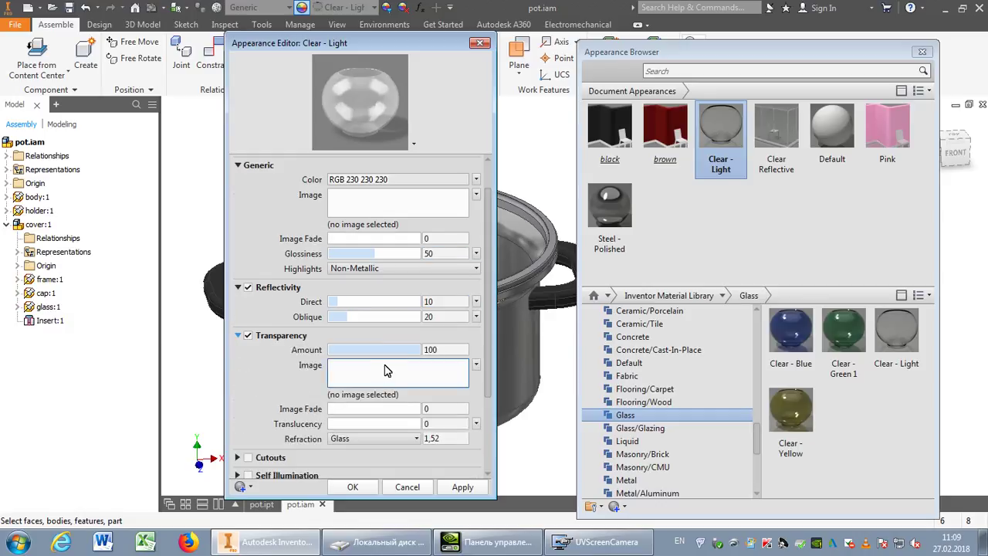
drag(420, 349, 414, 349)
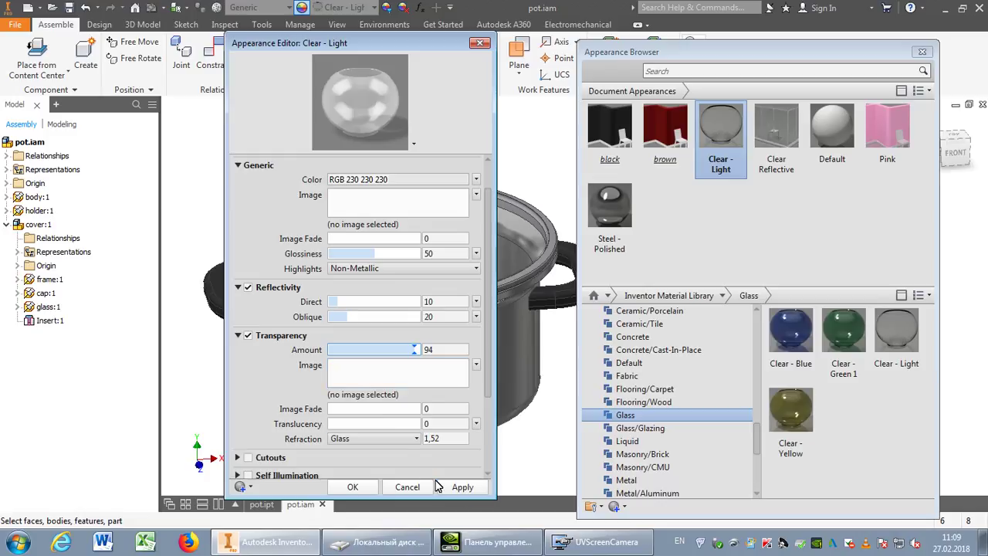
click(464, 488)
click(409, 487)
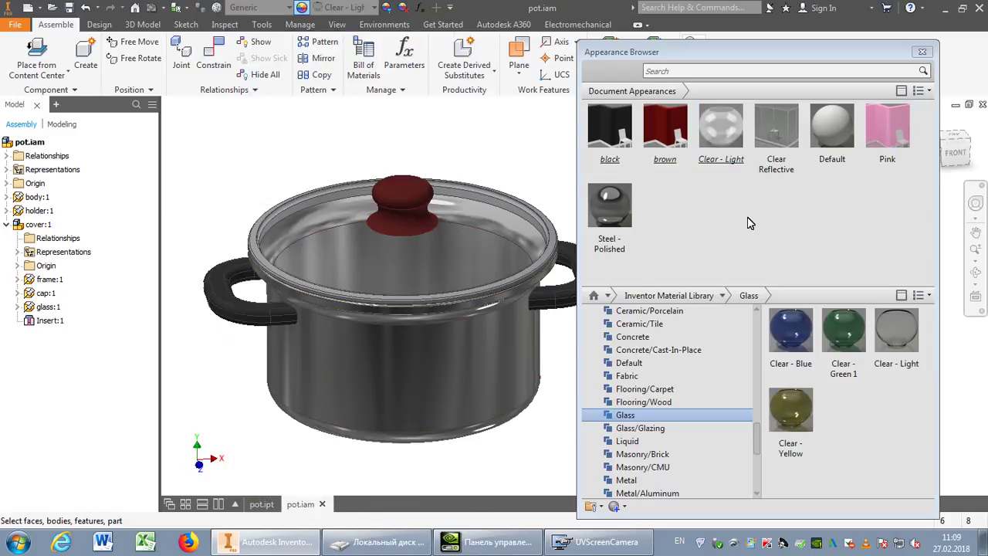
Assign the Chrome - Polished appearance from the library's Metal category to the cover's frame component and close the Appearance Browser
click(461, 261)
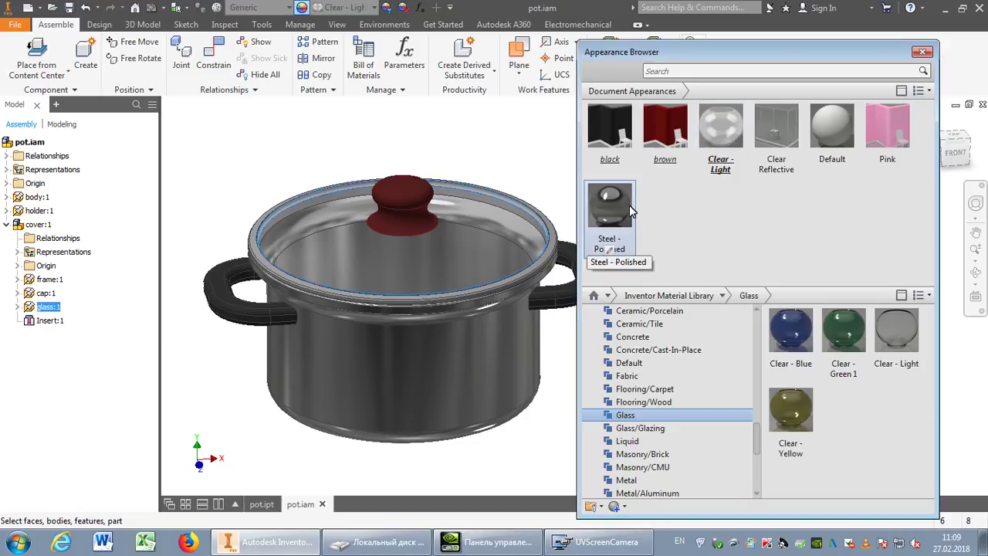
click(316, 140)
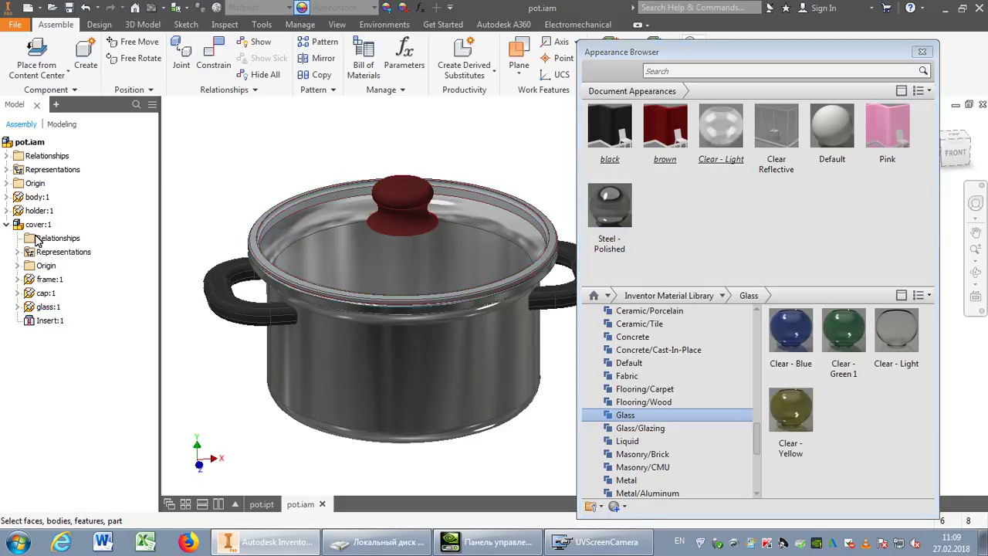
click(51, 280)
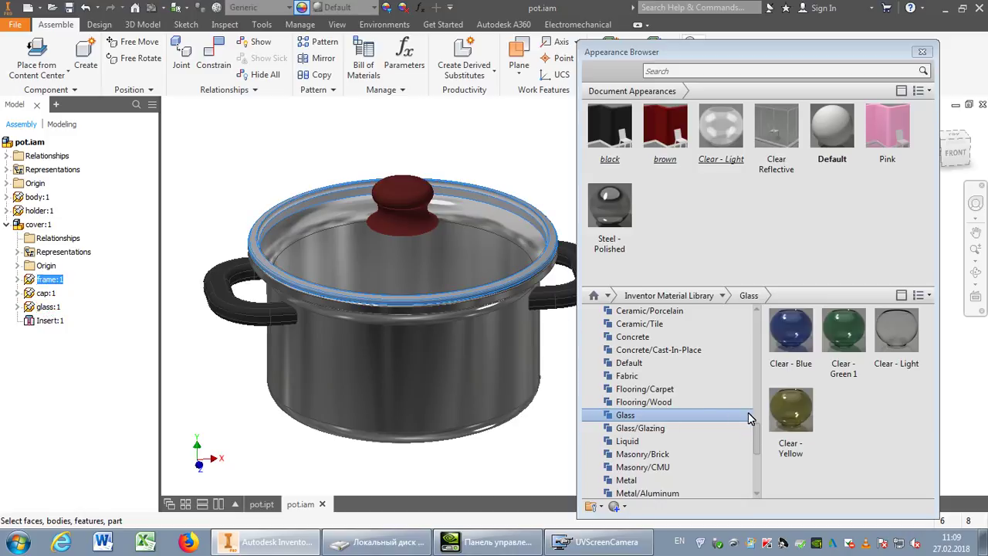
scroll(753, 432, down, 1)
scroll(756, 444, down, 3)
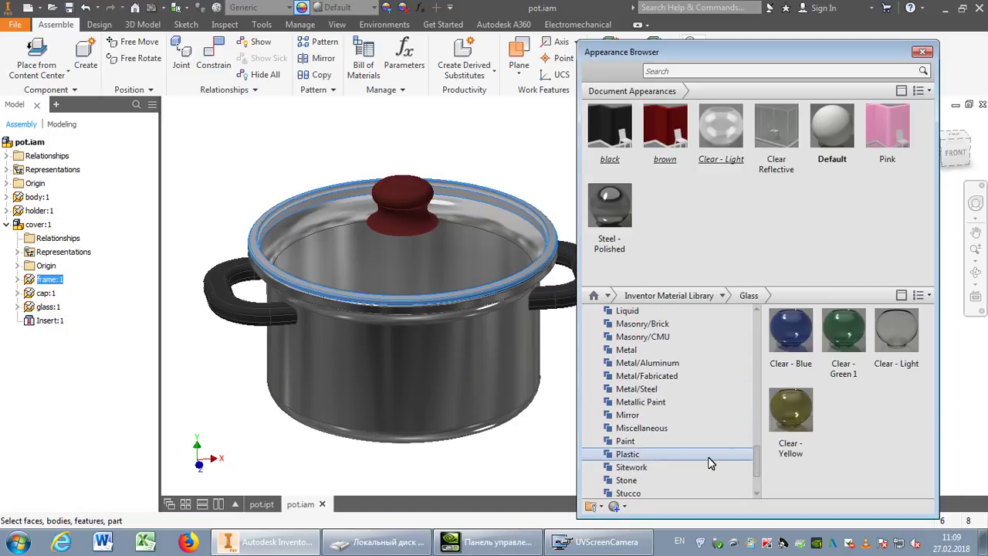
click(629, 349)
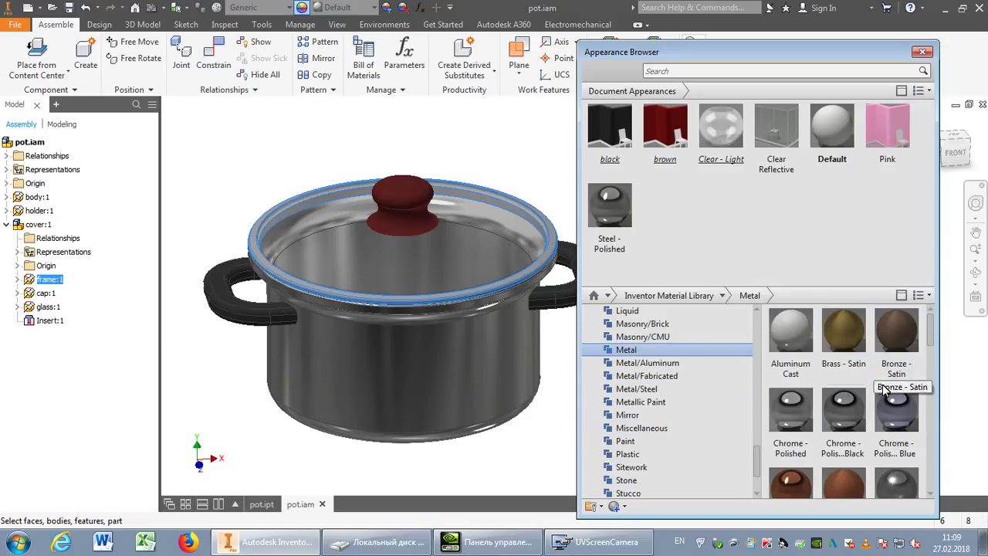
right_click(792, 419)
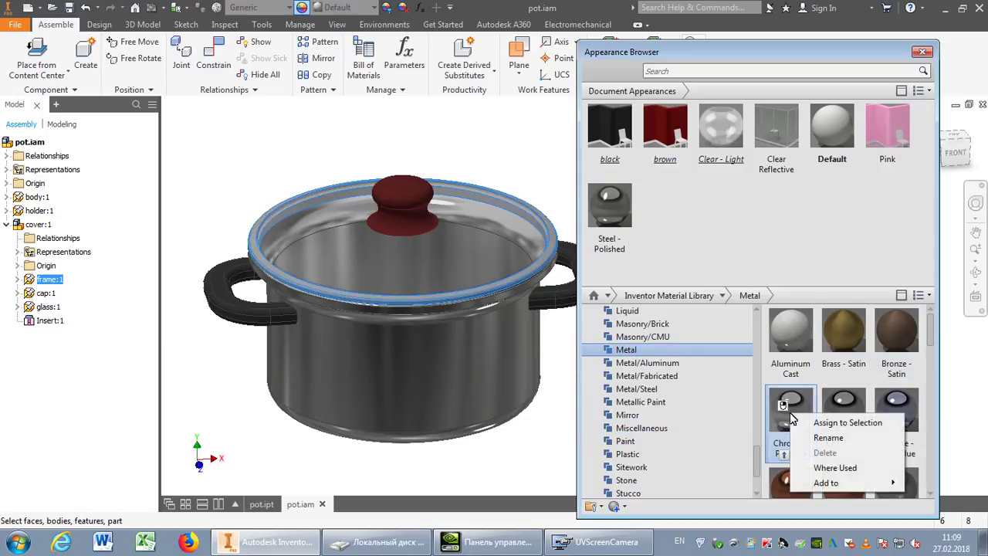
click(823, 417)
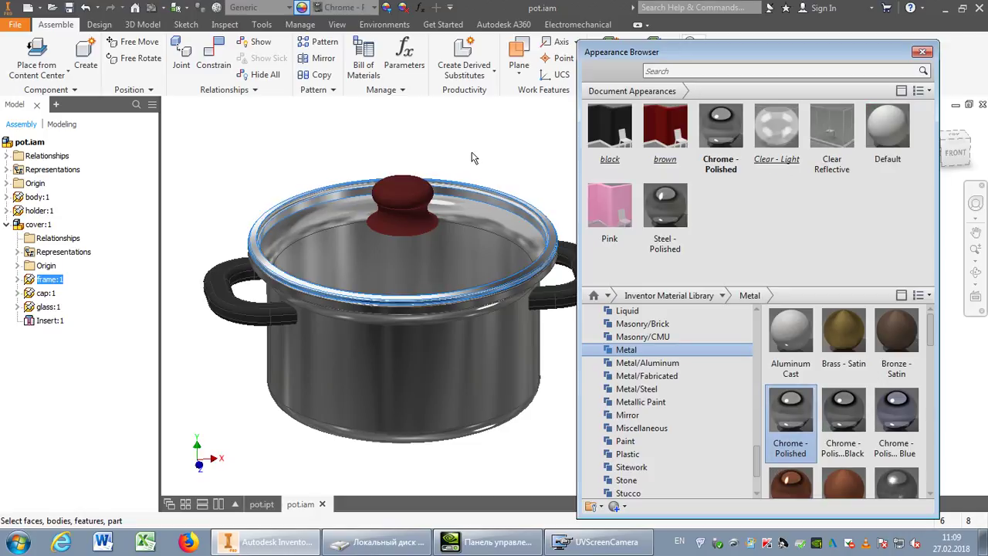
click(494, 137)
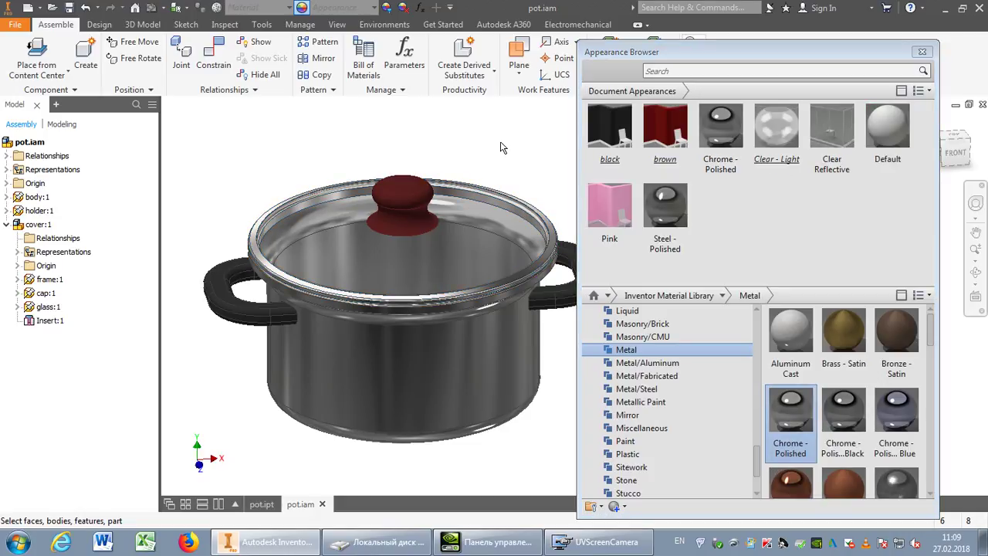
click(922, 52)
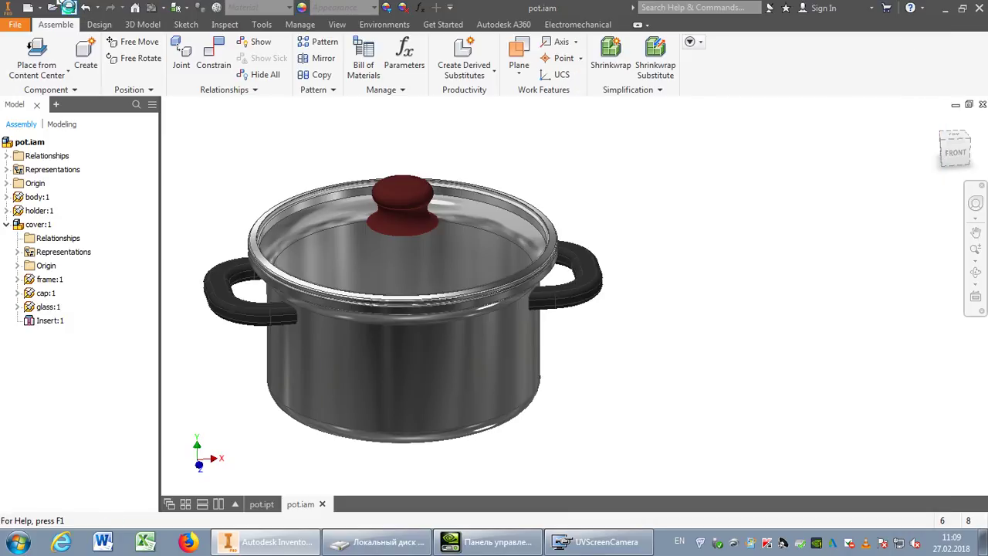
middle_drag(649, 314, 753, 295)
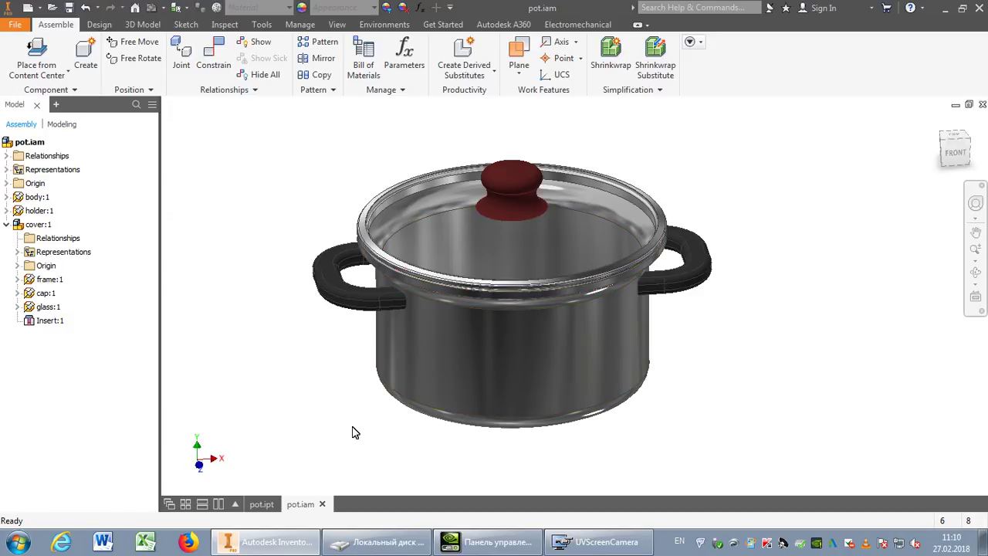
Create a new part from the Metric Standard (mm).ipt template
click(27, 8)
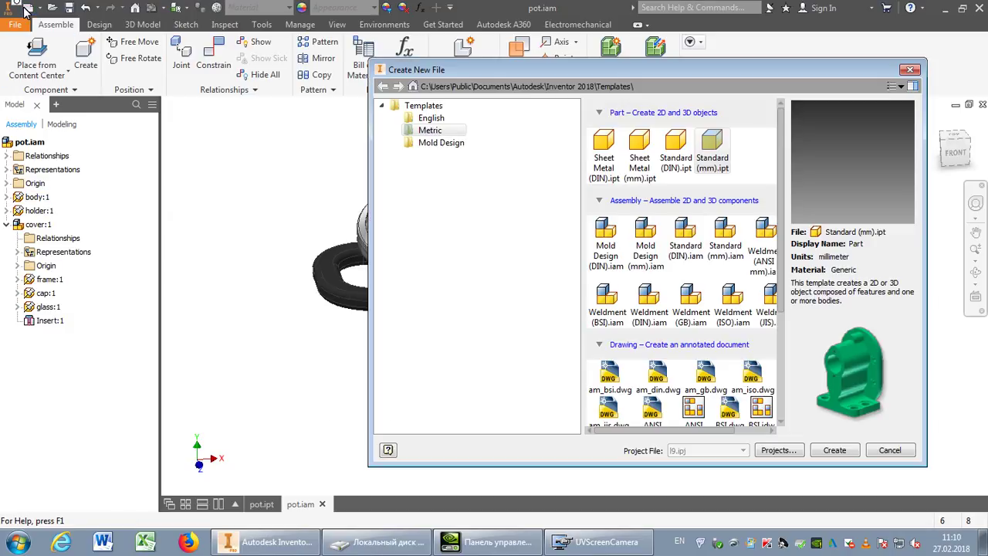
drag(710, 68, 591, 62)
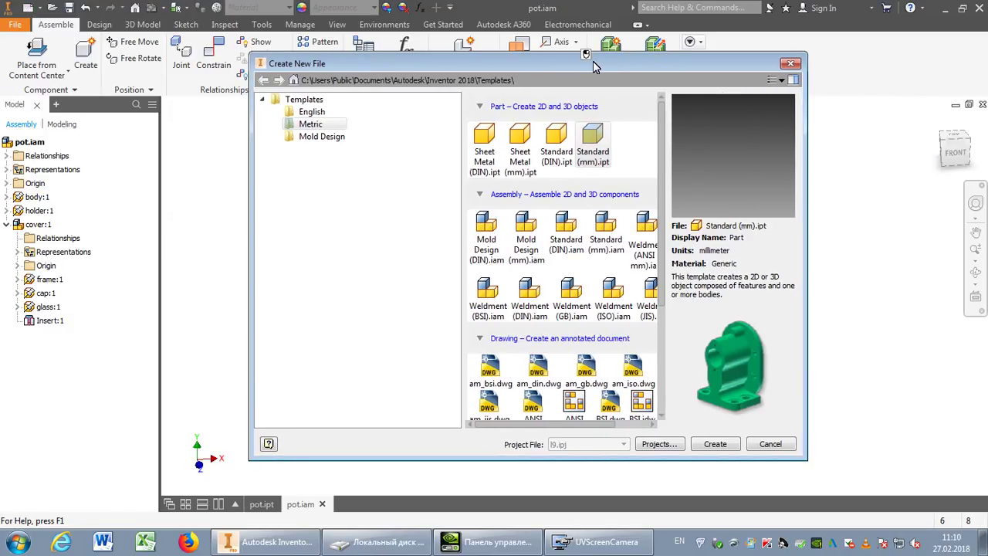
click(332, 128)
click(707, 444)
Start a 2D sketch on the XY plane and turn the view face-on to it
click(30, 78)
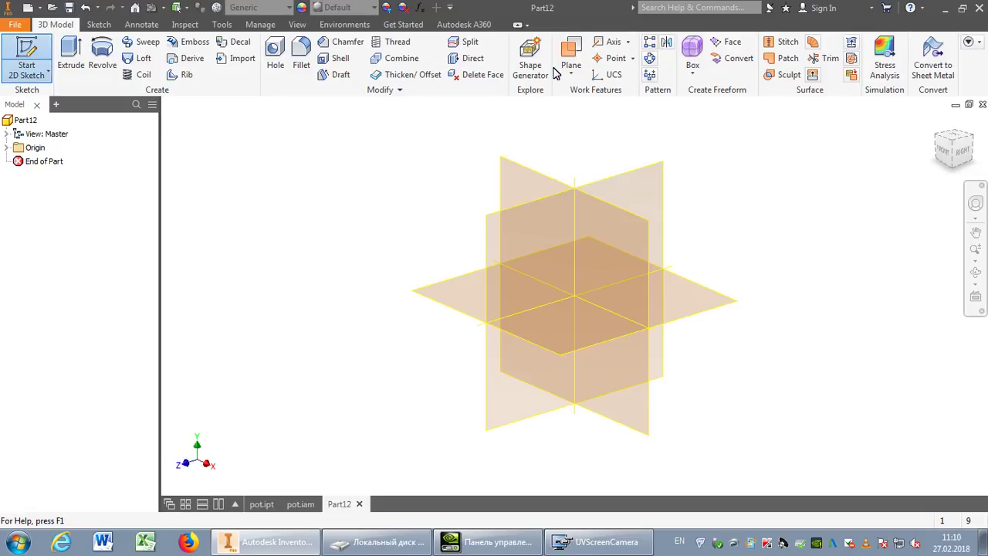
click(522, 180)
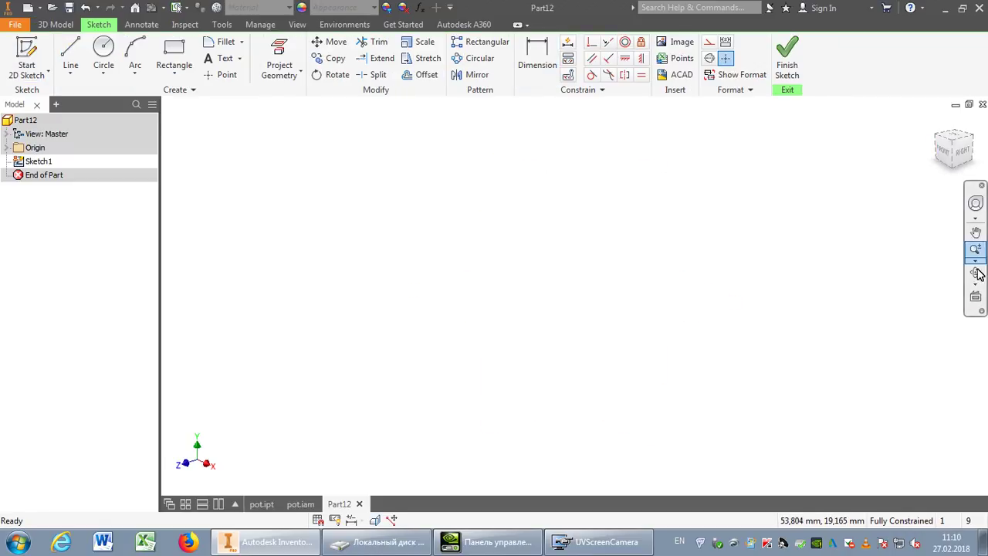
click(976, 297)
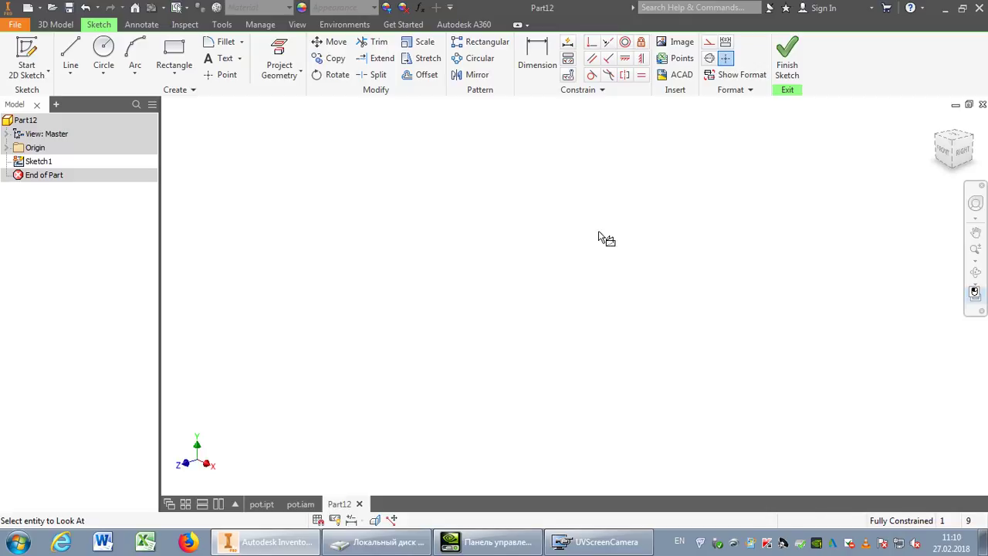
click(44, 166)
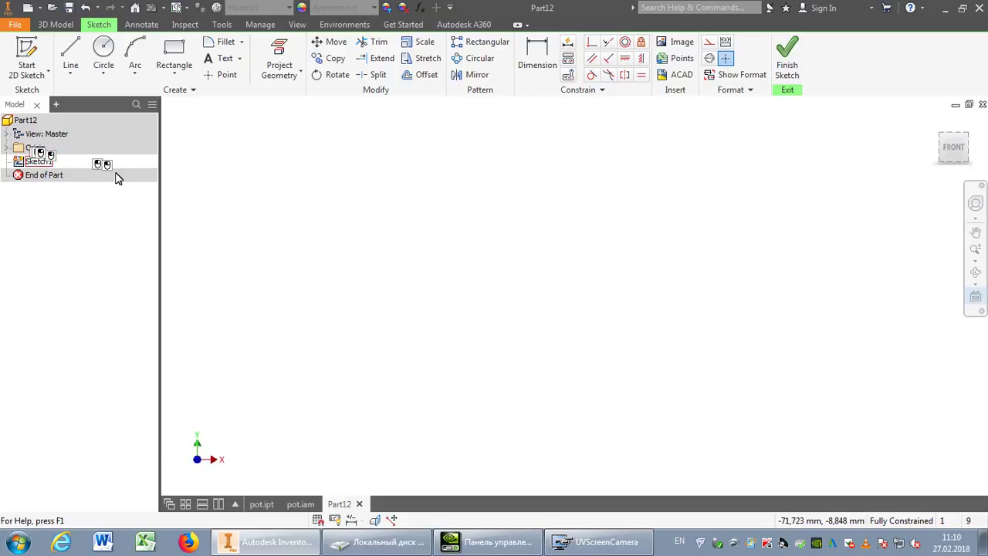
Project the origin's center point into the sketch
click(274, 55)
click(6, 148)
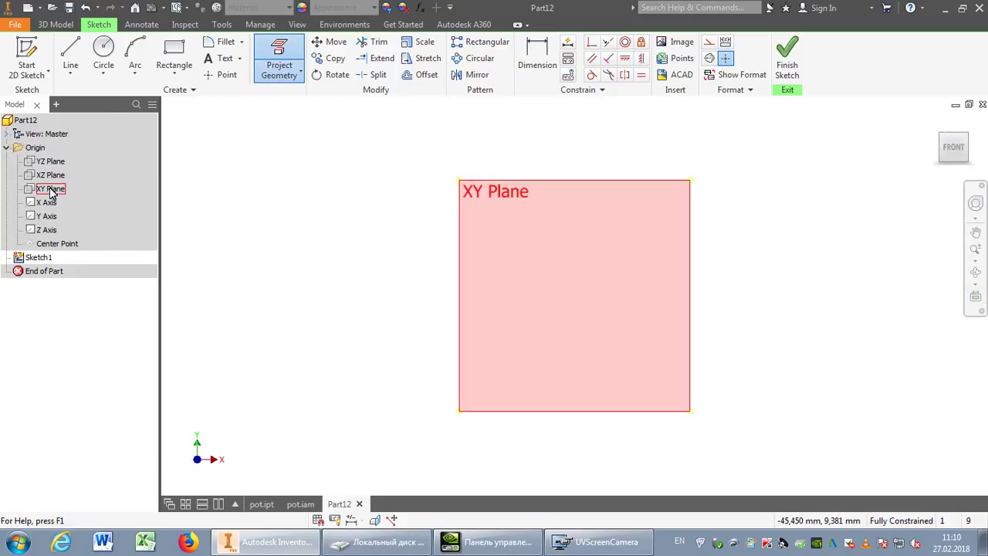
click(55, 244)
Sketch a horizontal line about 29 mm long from the projected center point in the negative X direction
middle_drag(611, 249, 612, 327)
click(70, 54)
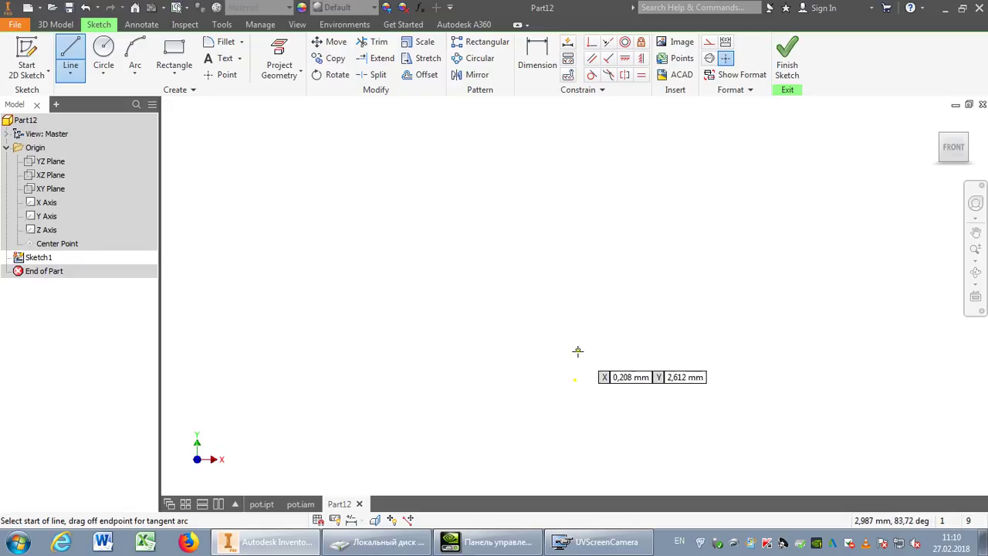
click(575, 380)
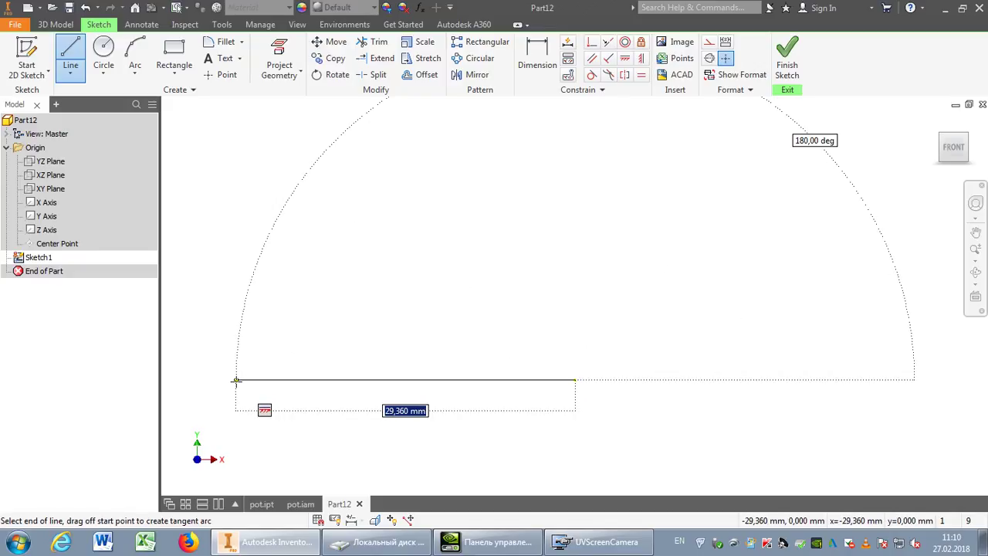
click(236, 380)
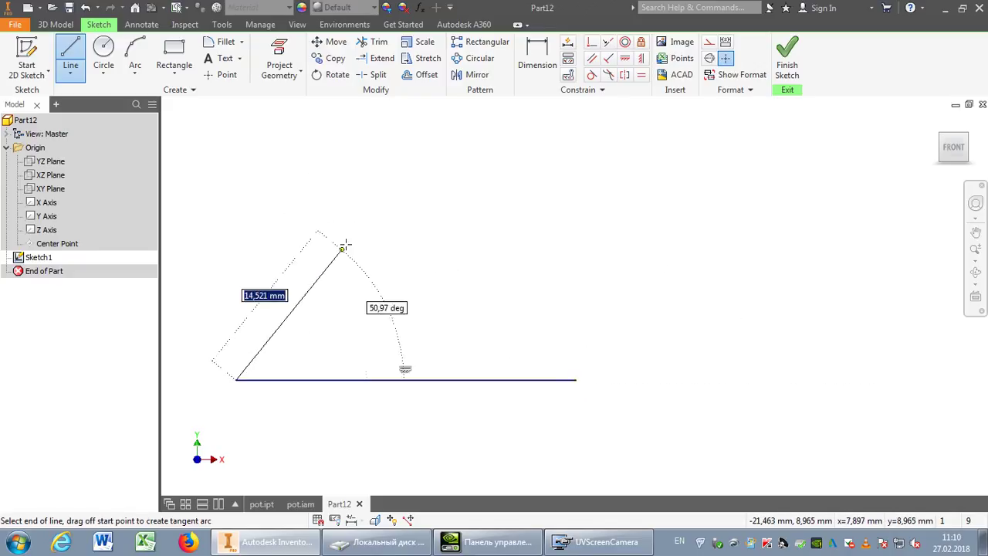
Dimension the horizontal line's length at 1000 mm and place the dimension clear below the line
click(525, 78)
click(410, 379)
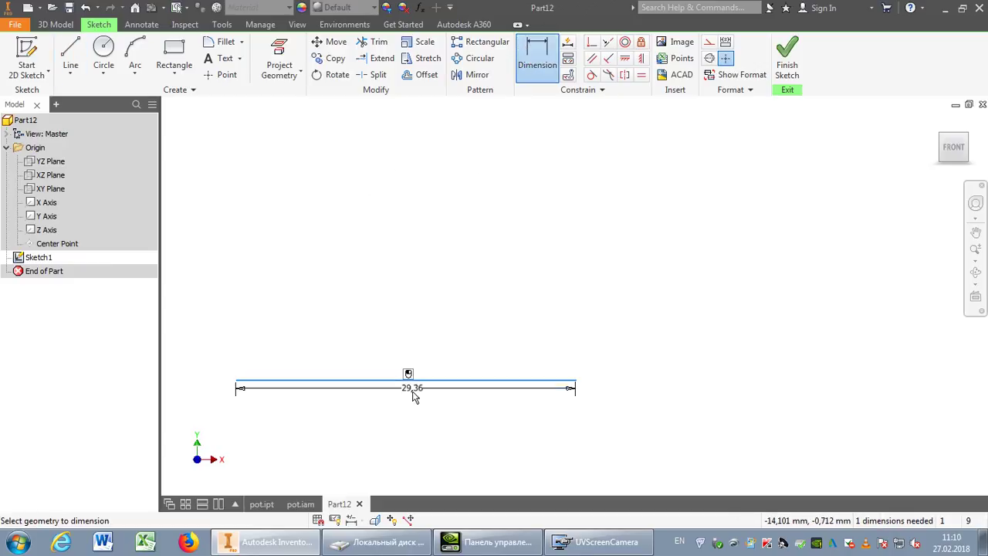
click(403, 414)
text(1000)
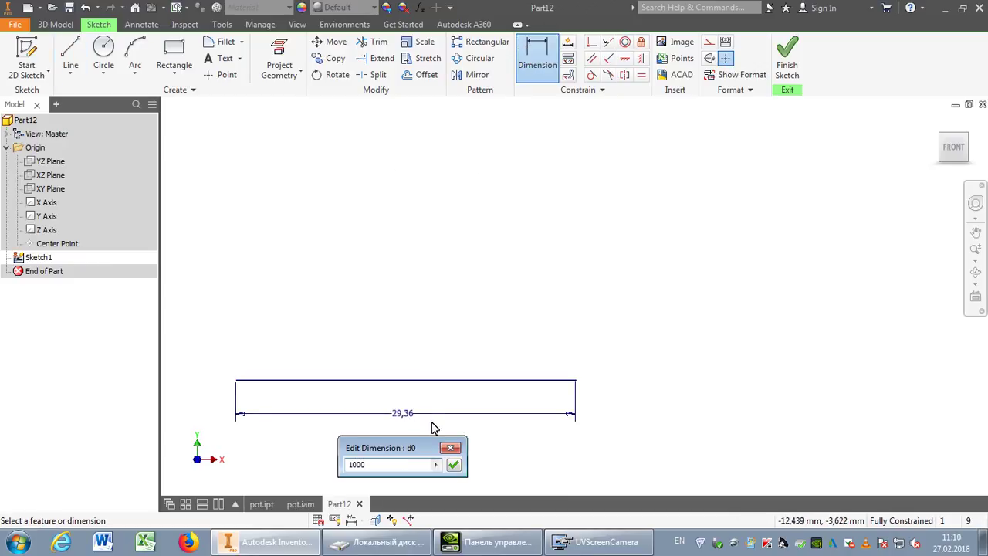
click(455, 467)
scroll(494, 419, down, 2)
mouse_move(437, 431)
middle_down()
mouse_move(518, 366)
mouse_move(703, 288)
middle_up()
scroll(704, 288, down, 3)
drag(536, 339, 543, 412)
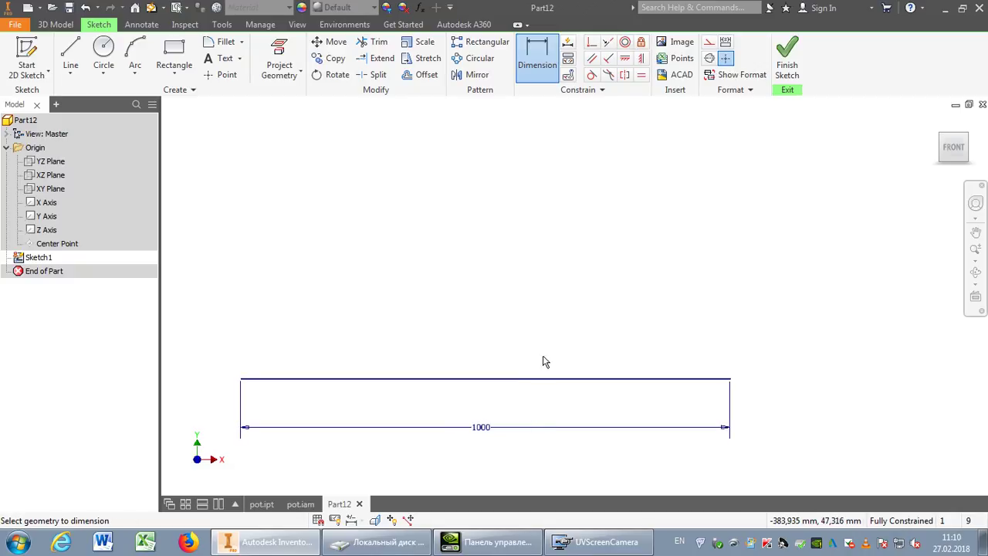
Sketch a vertical line about 454 mm tall at the horizontal line's origin end and make their ends coincident
click(71, 56)
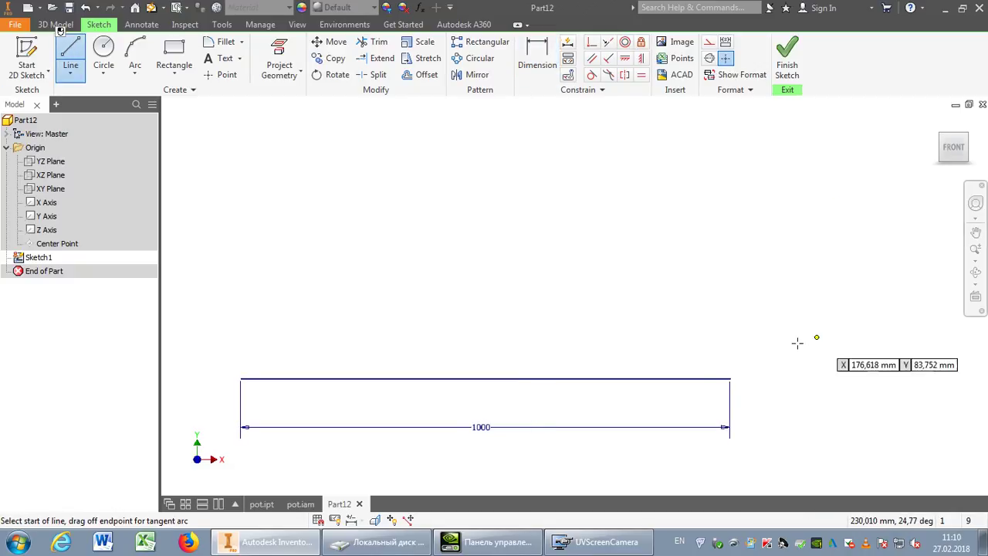
click(729, 377)
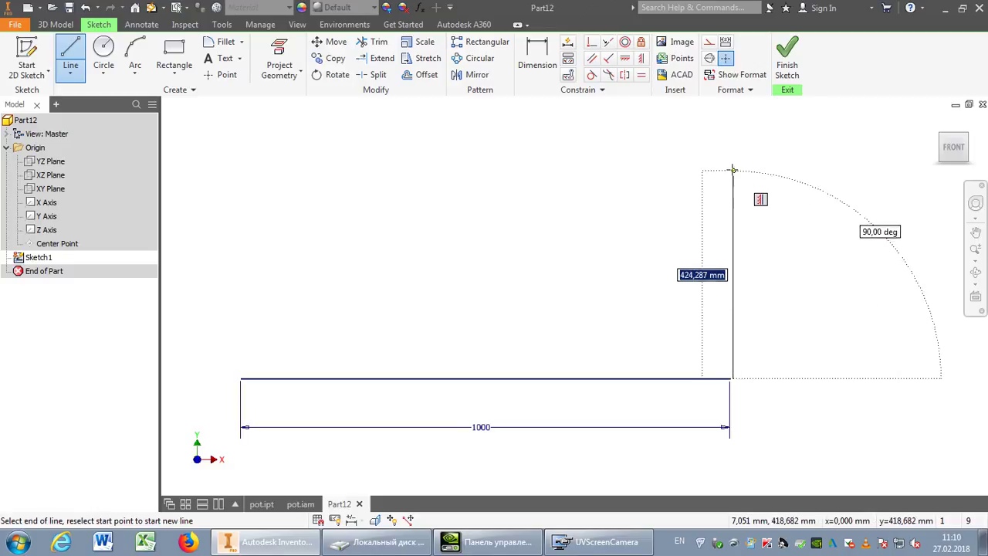
click(733, 156)
click(592, 41)
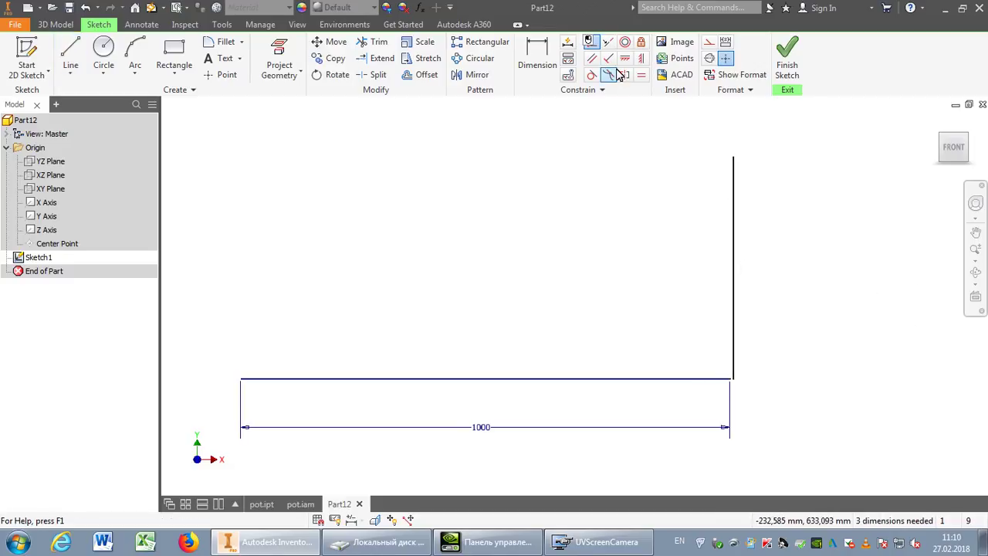
click(731, 372)
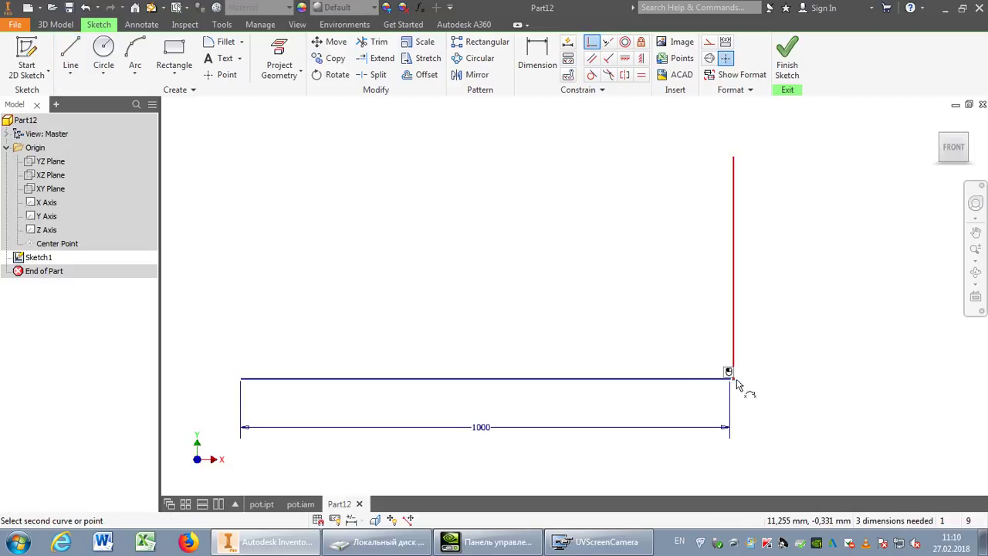
click(732, 379)
Dimension the vertical line's length at 700 mm
click(537, 60)
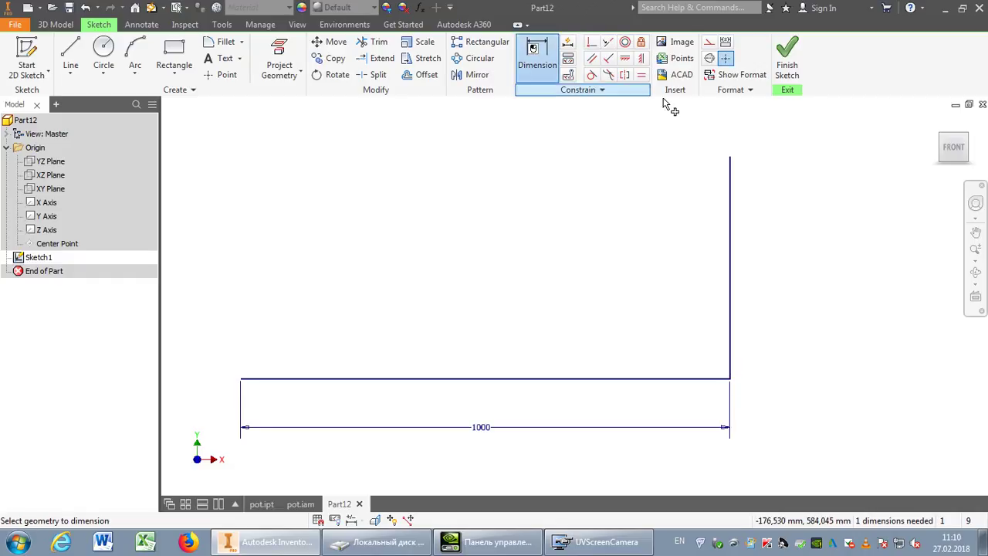
click(731, 206)
click(797, 247)
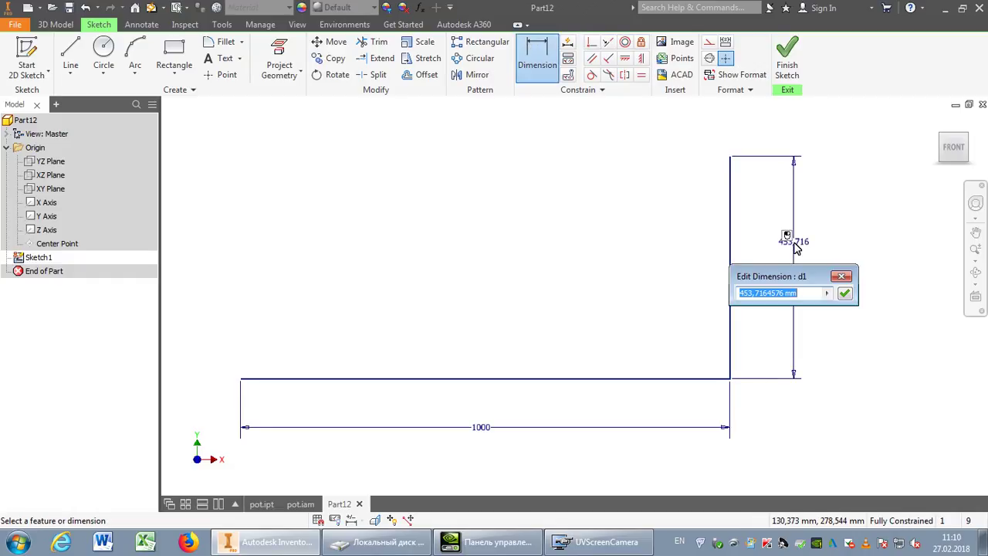
text(700)
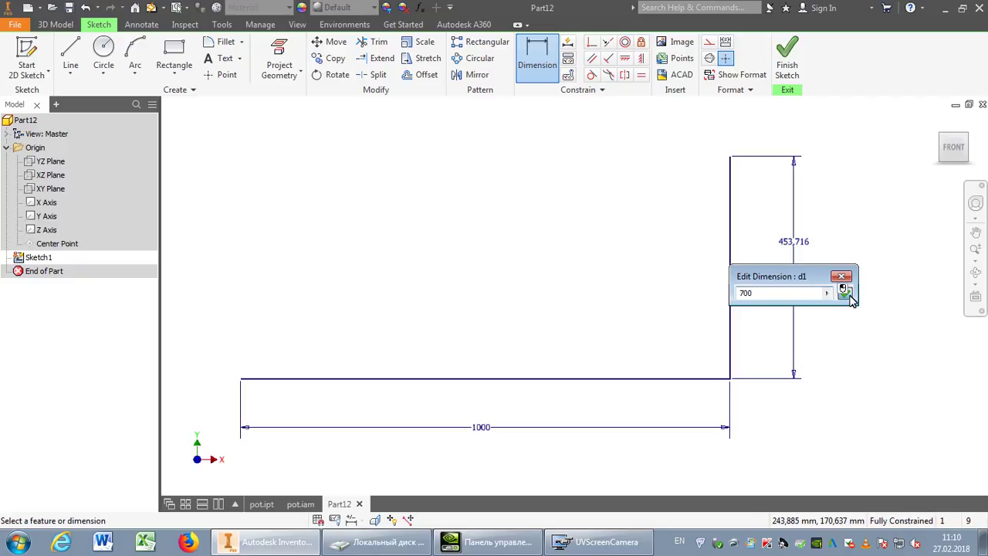
click(845, 295)
Close the L-shaped profile with inner lines about 38 mm from the outer edges, joined by a diagonal corner with a short step at each end
scroll(672, 330, down, 3)
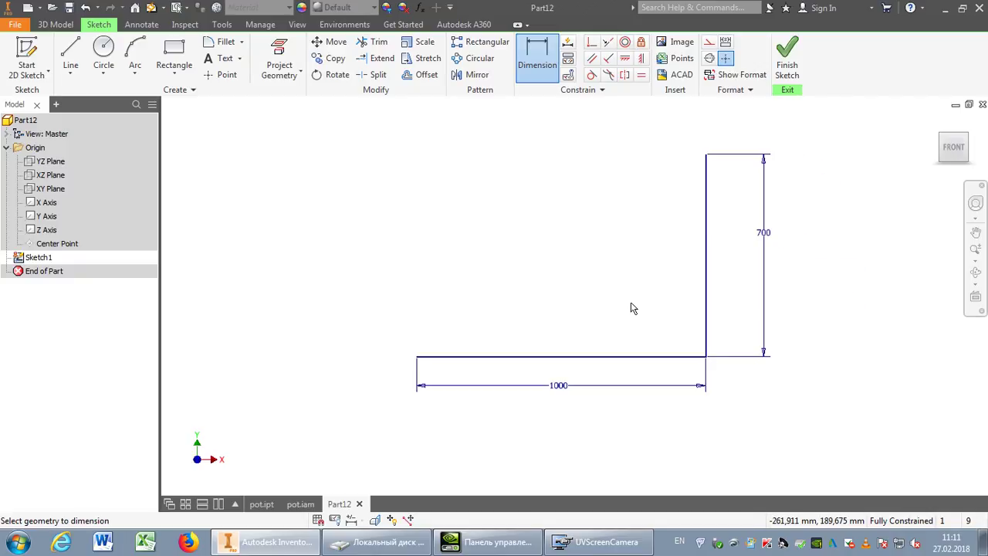
click(70, 58)
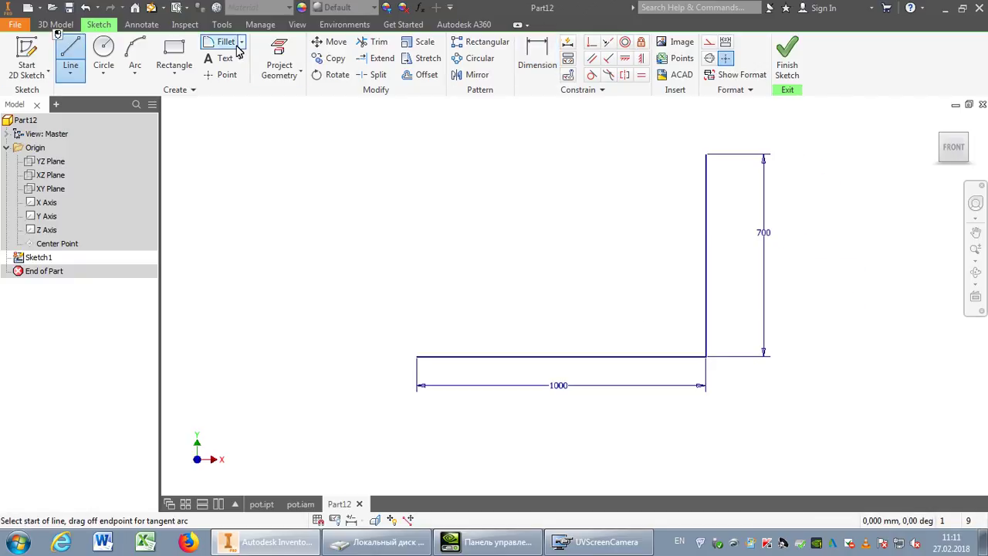
click(706, 154)
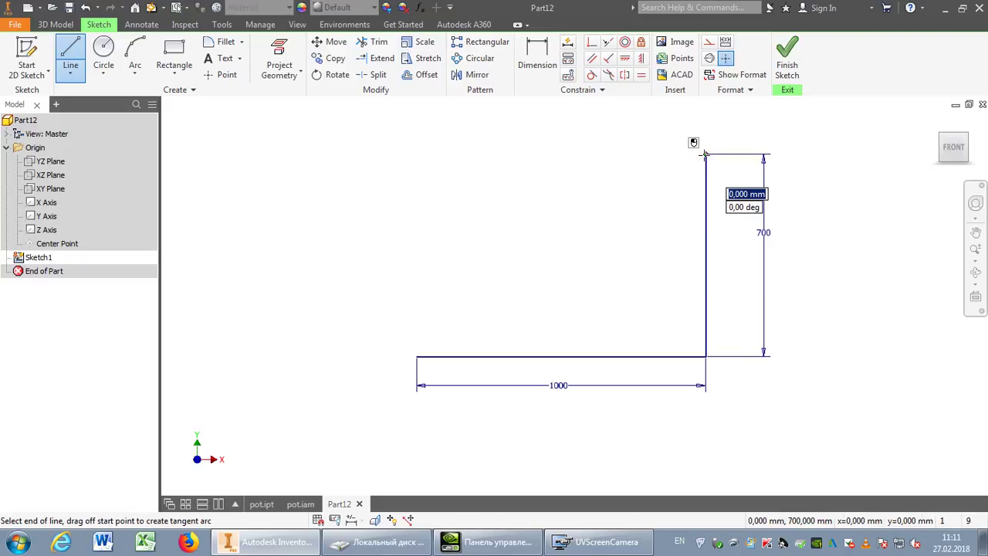
click(696, 299)
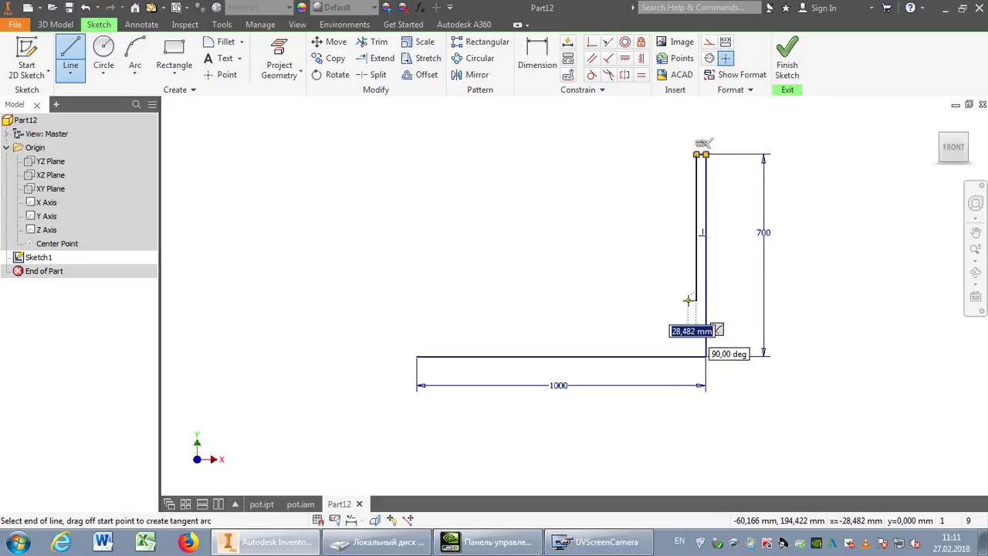
click(687, 300)
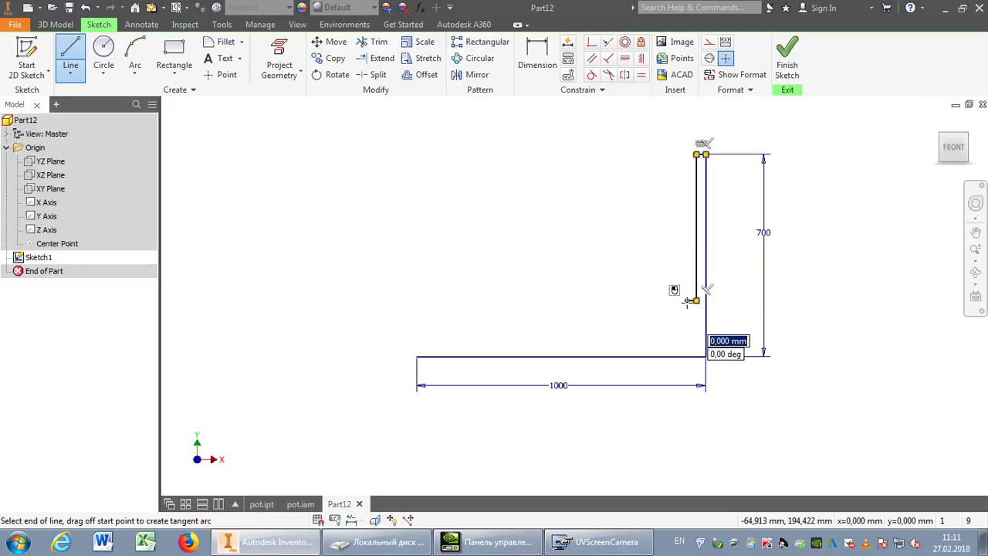
click(653, 337)
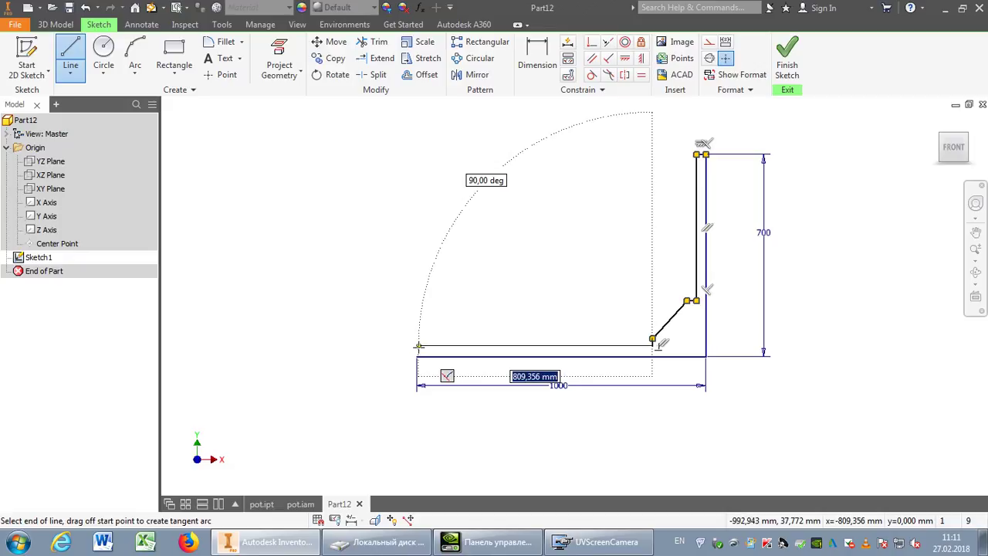
click(417, 345)
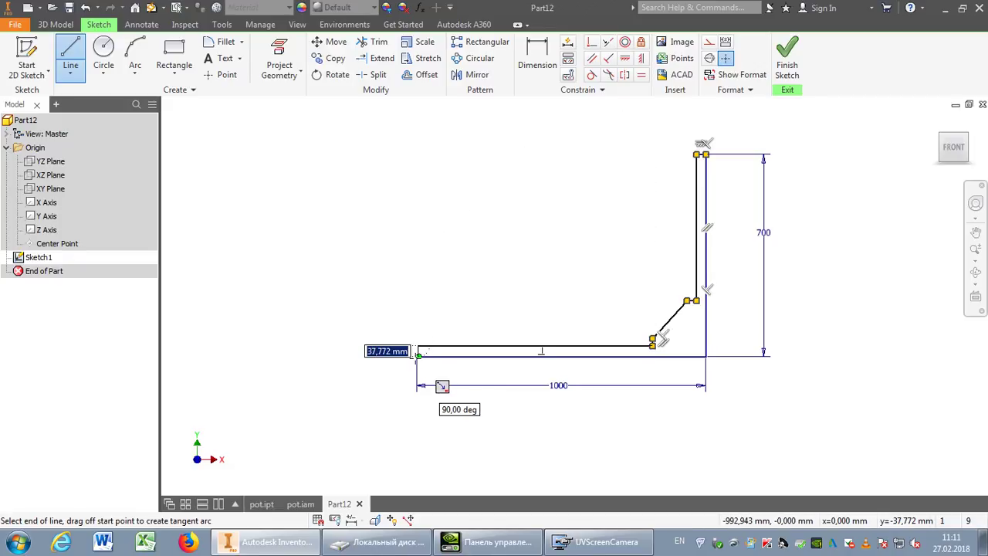
click(417, 356)
Constrain the two short end edges of the L-shaped profile to equal length
scroll(657, 294, up, 3)
scroll(478, 351, down, 2)
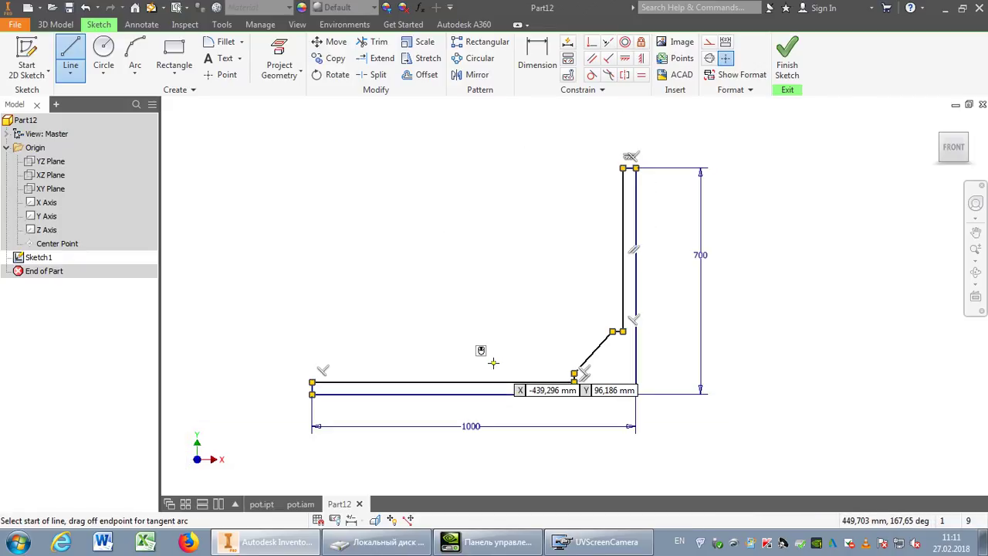
click(641, 75)
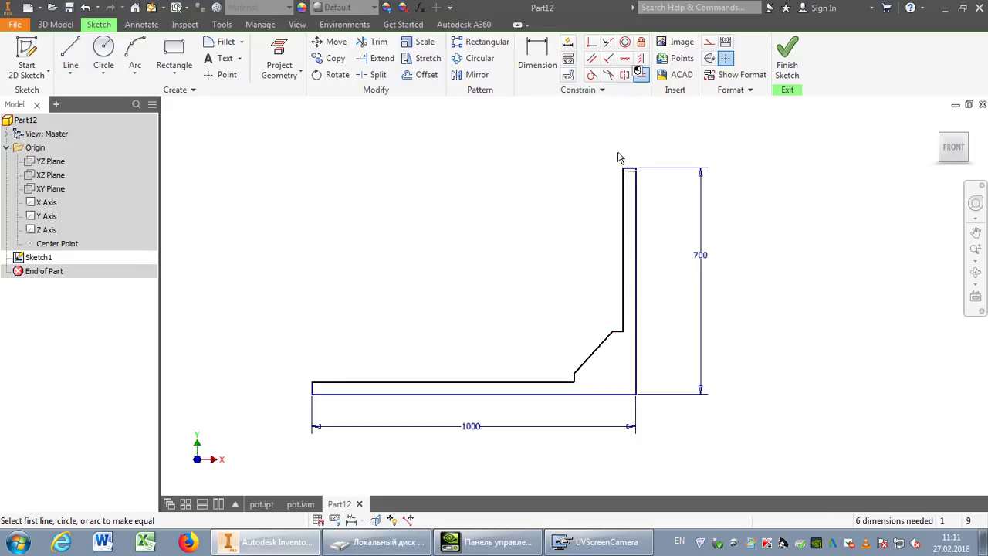
click(635, 176)
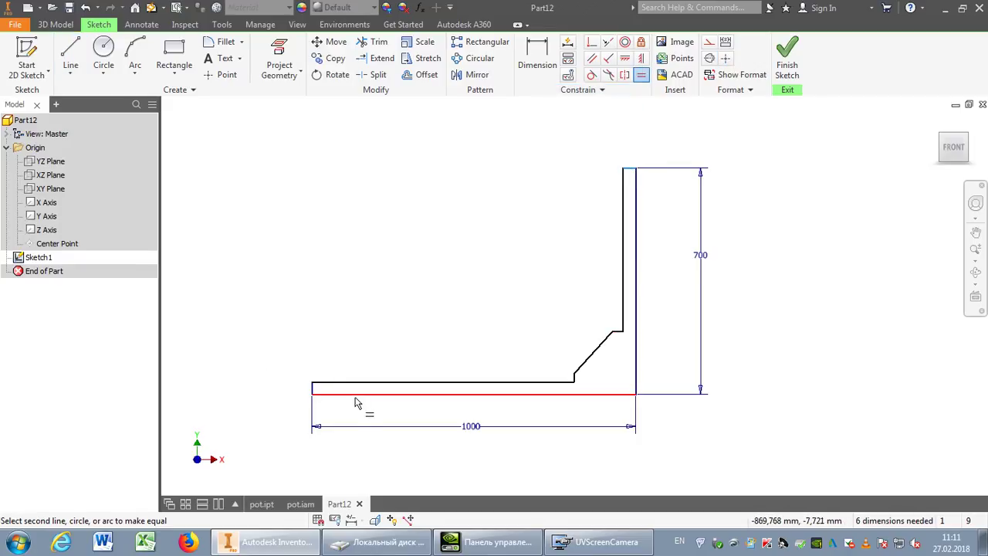
click(313, 388)
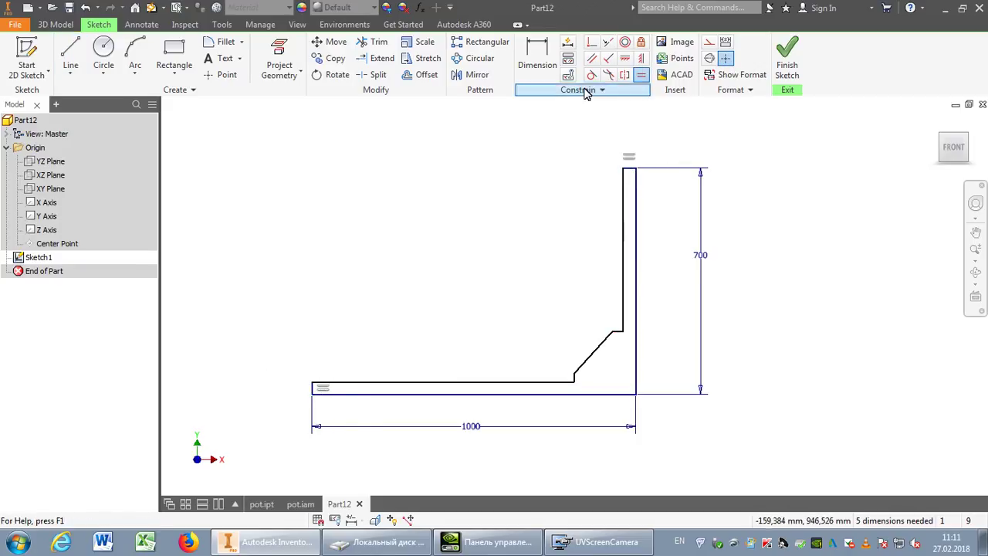
Dimension the short end edge at the top of the vertical leg at 30 mm
click(535, 60)
click(630, 170)
click(671, 142)
text(3)
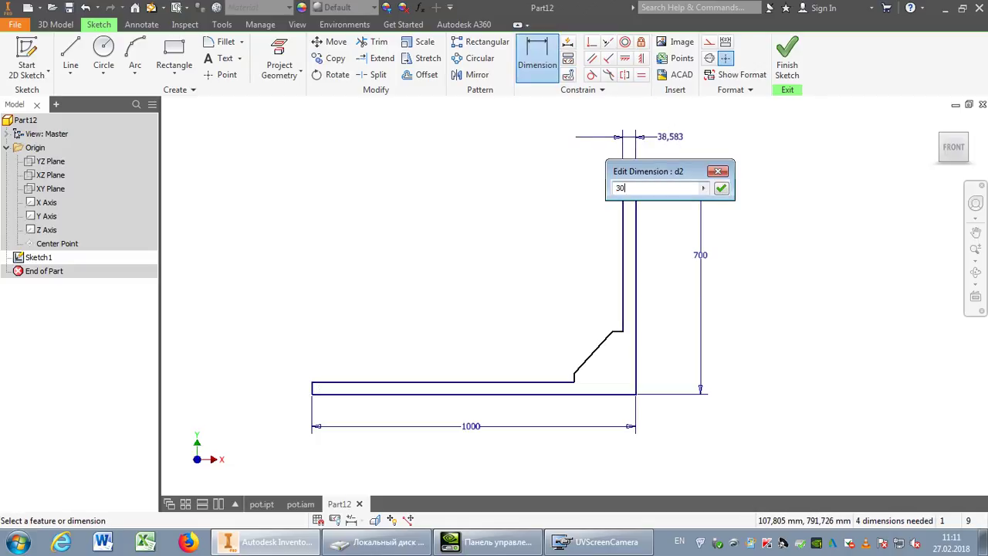
text(0)
key(Return)
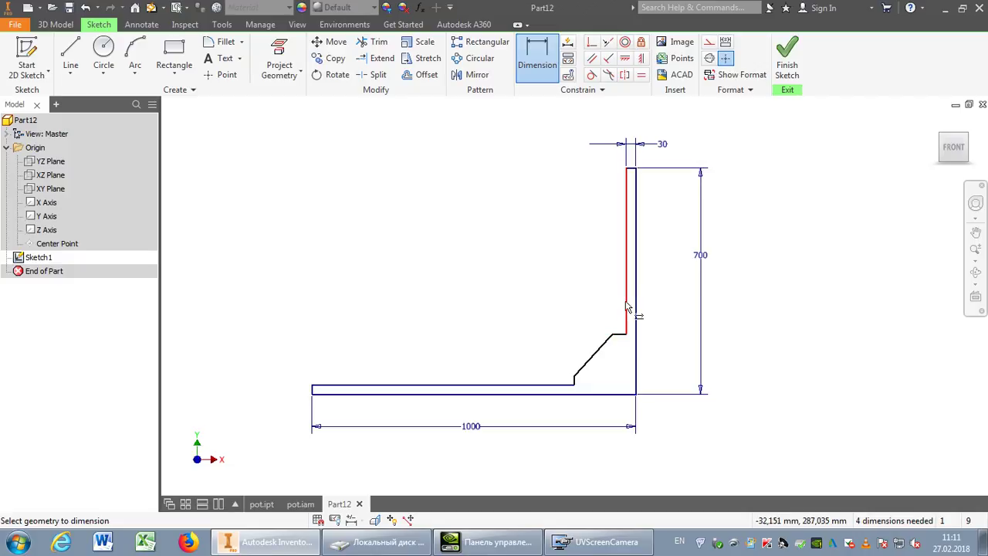
Dimension the short horizontal step at the upper end of the diagonal corner at 3 mm
click(623, 340)
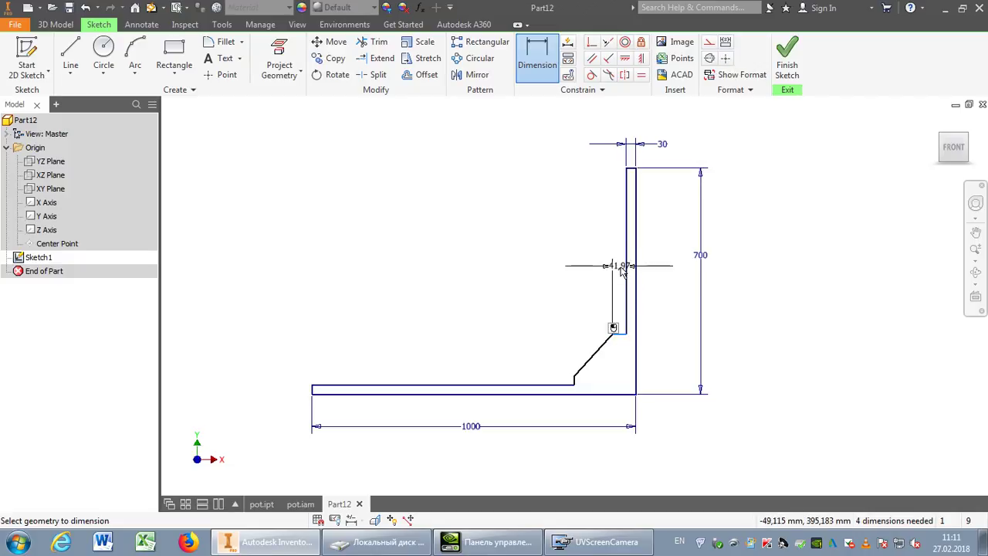
click(541, 232)
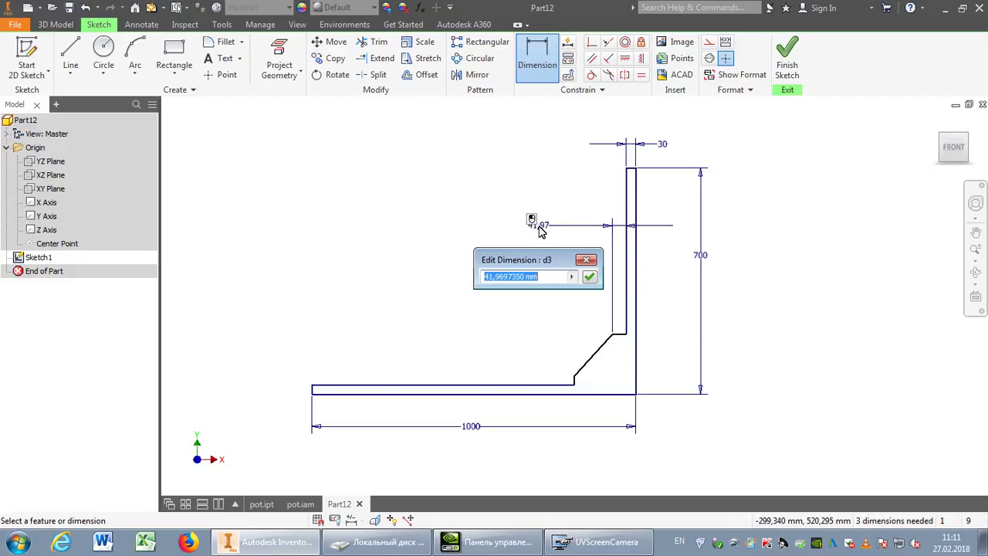
text(3)
click(589, 278)
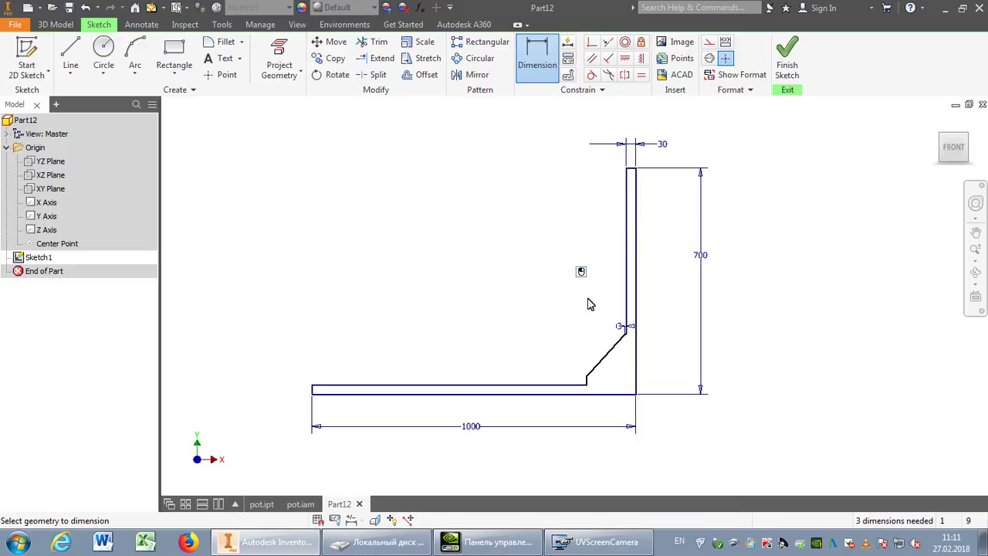
Constrain the short steps at both ends of the diagonal corner to equal length
scroll(621, 357, down, 5)
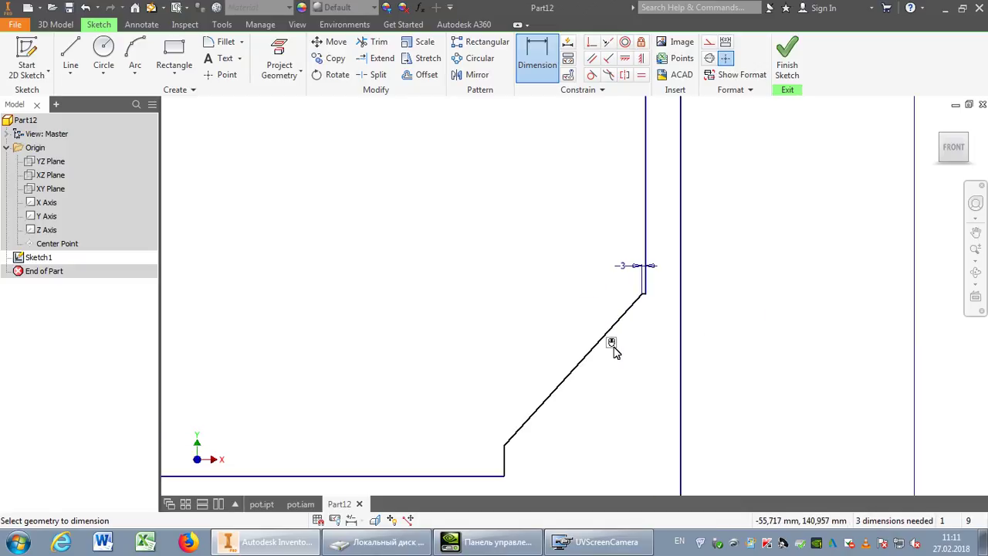
click(641, 74)
scroll(639, 309, down, 5)
click(653, 254)
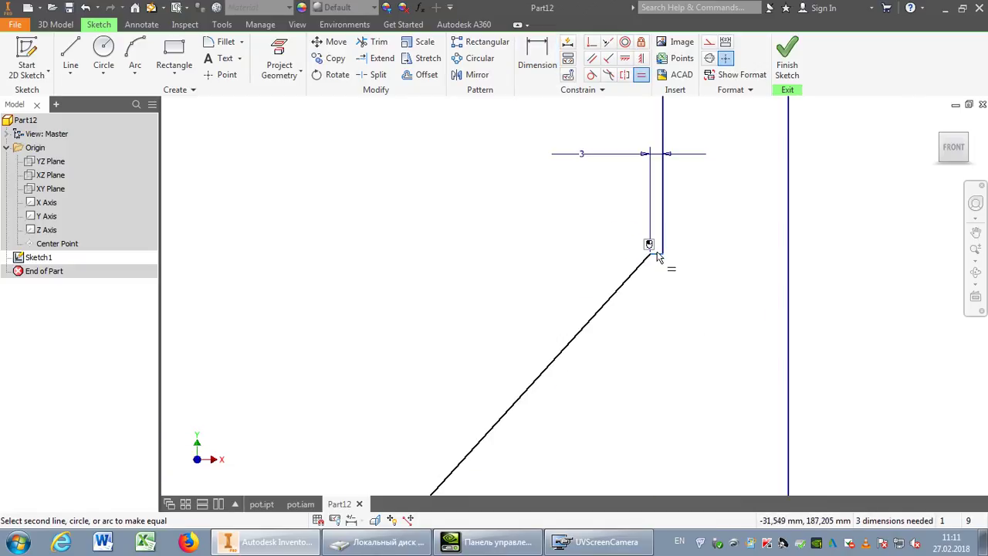
scroll(629, 313, up, 6)
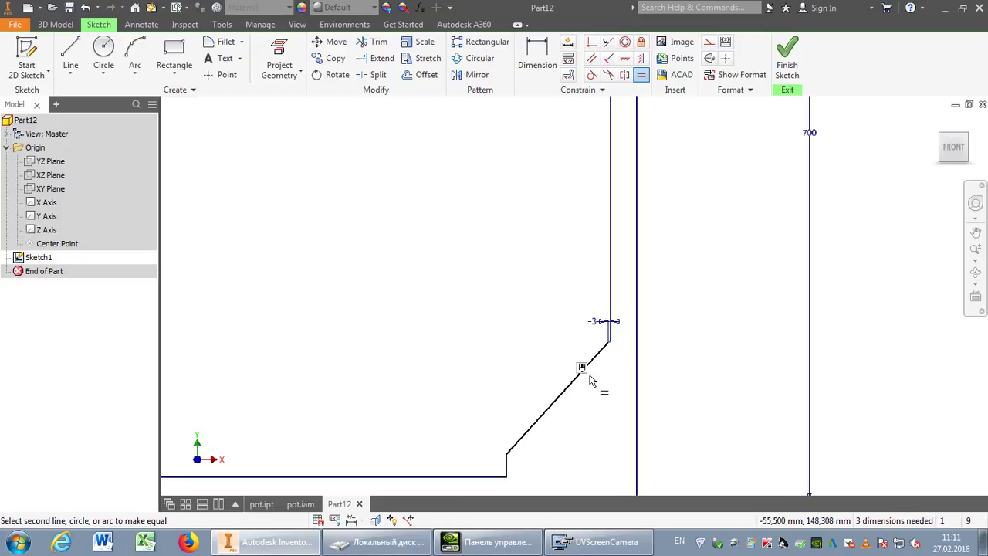
click(545, 417)
scroll(580, 410, up, 4)
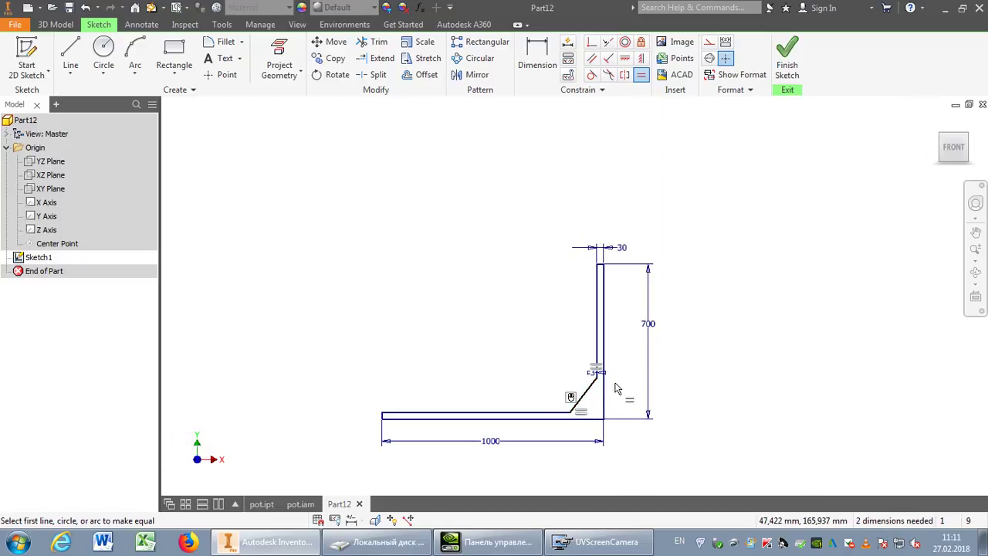
Dimension the vertical distance from the horizontal leg's inner line to the upper end of the diagonal corner
scroll(584, 404, down, 2)
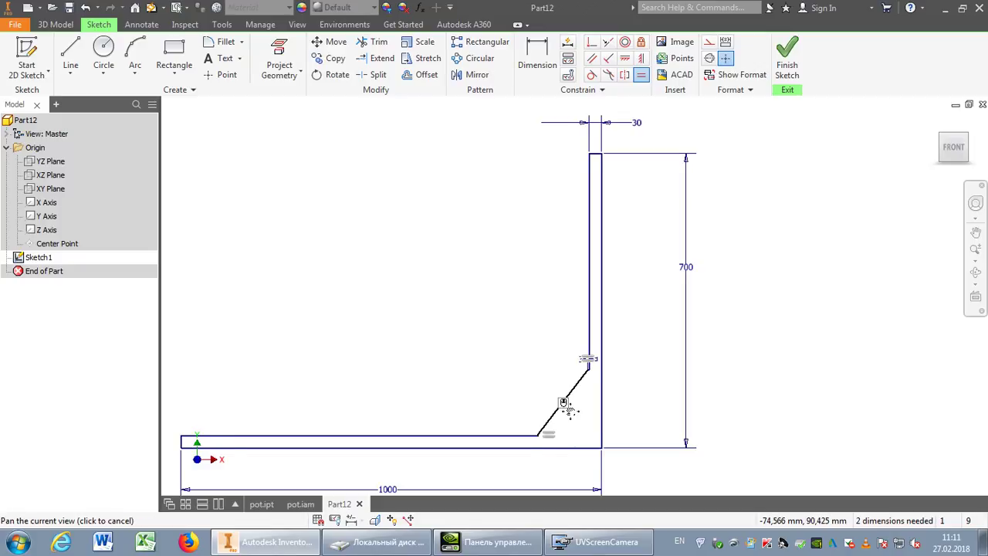
middle_drag(571, 417, 519, 359)
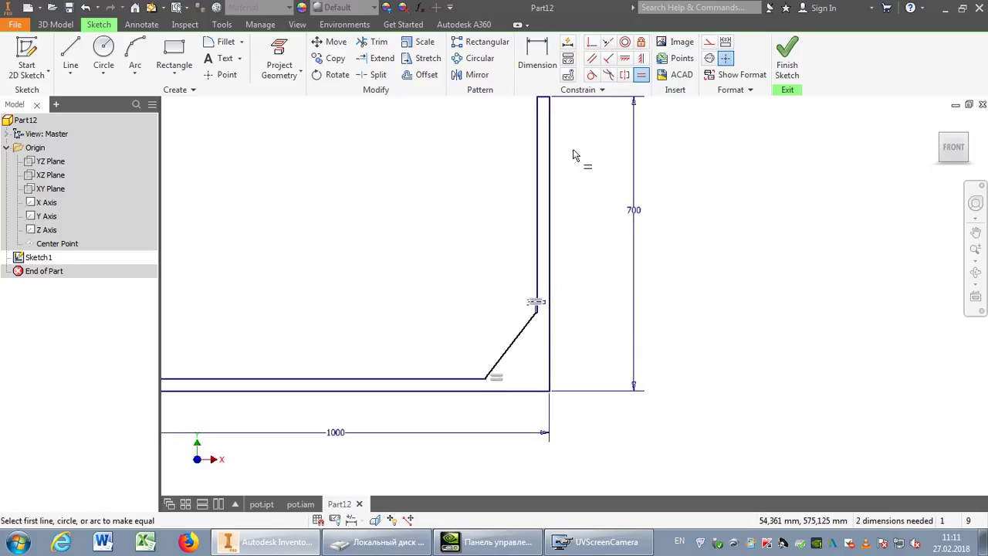
mouse_move(595, 265)
middle_down()
mouse_move(674, 255)
mouse_move(699, 313)
middle_up()
click(538, 55)
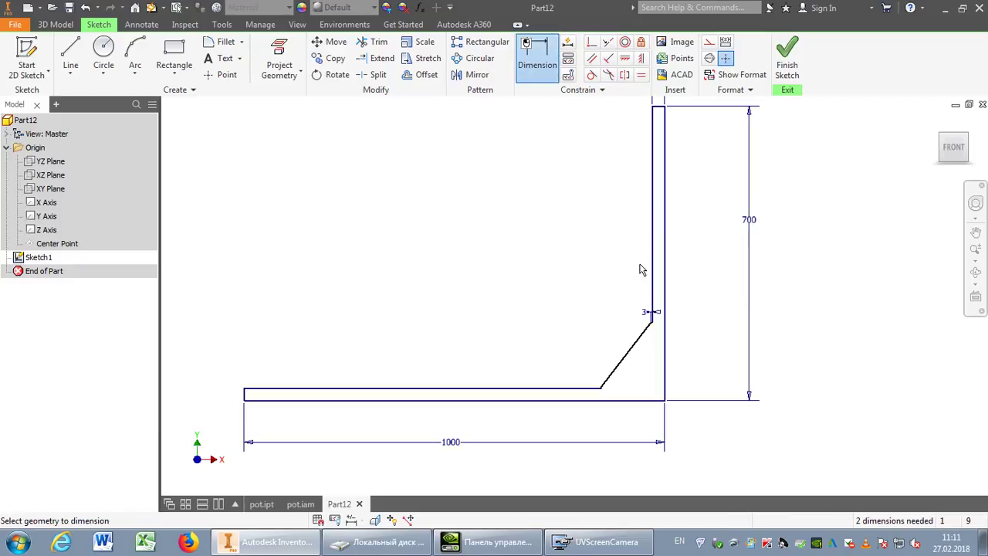
click(572, 389)
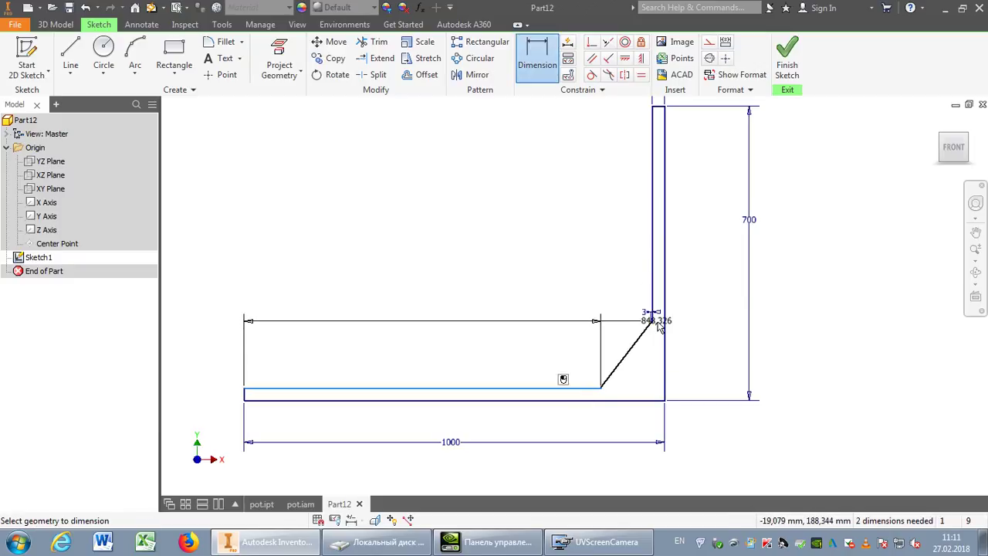
click(651, 321)
click(480, 340)
text(2)
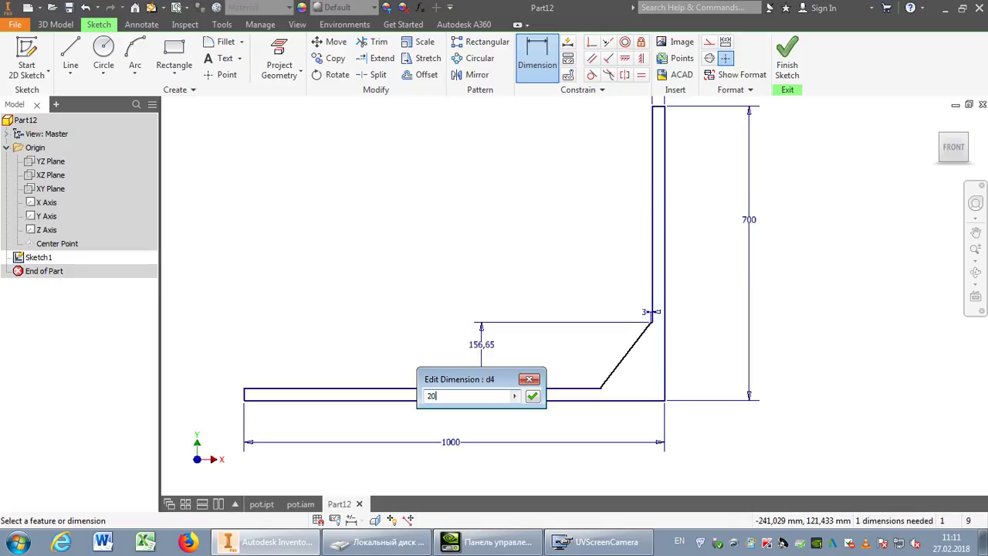
Set the inner corner bevel's height to 20 mm and dimension its horizontal width by linking it to that height dimension
text(0)
key(Return)
scroll(642, 364, up, 3)
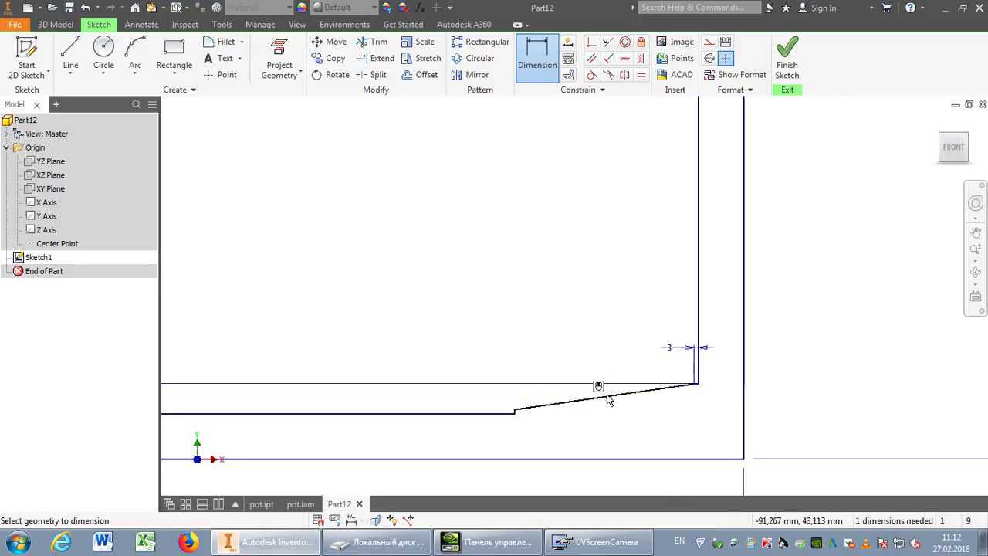
click(704, 302)
click(594, 239)
scroll(622, 321, down, 2)
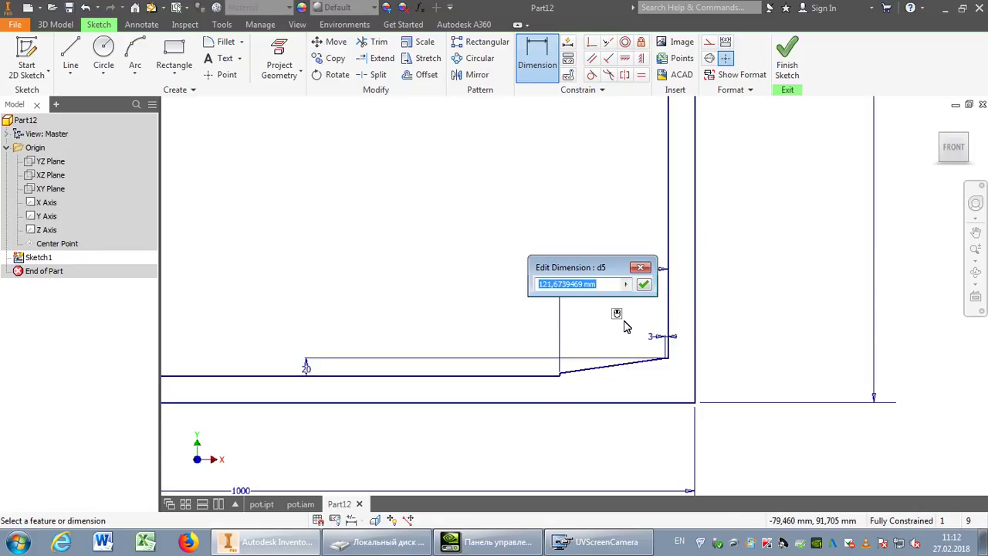
click(307, 368)
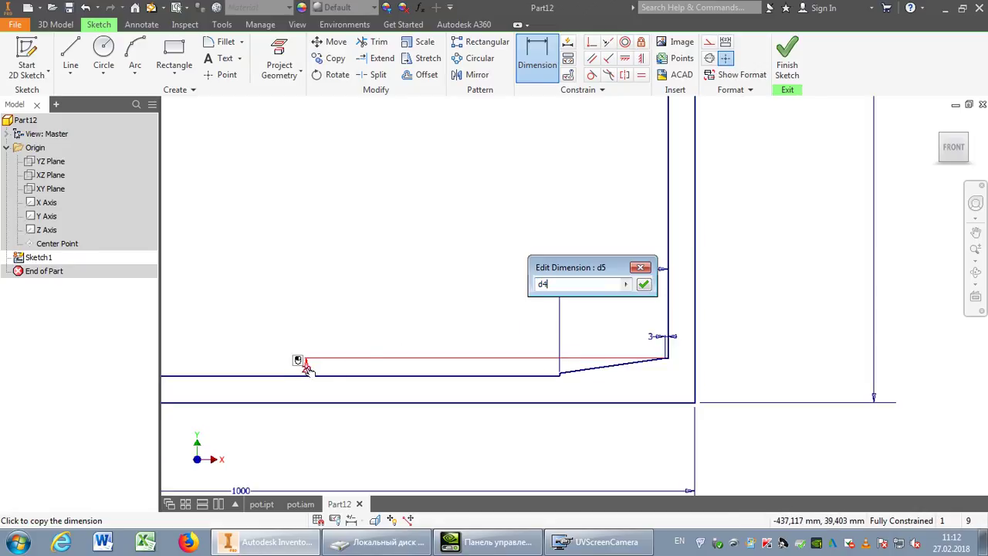
click(645, 286)
scroll(637, 348, down, 2)
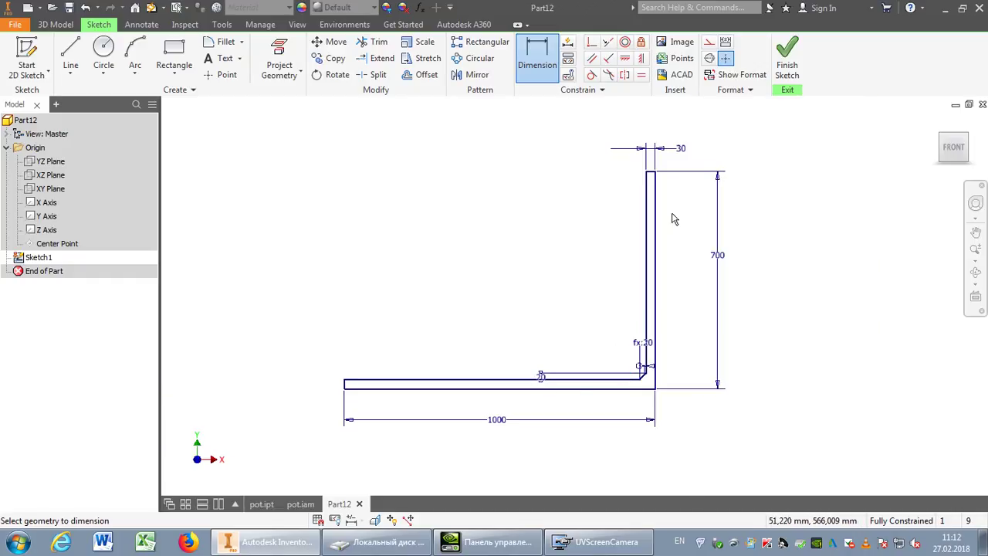
Finish the sketch and extrude the L-shaped profile symmetrically to both sides into a floor and wall solid
click(788, 57)
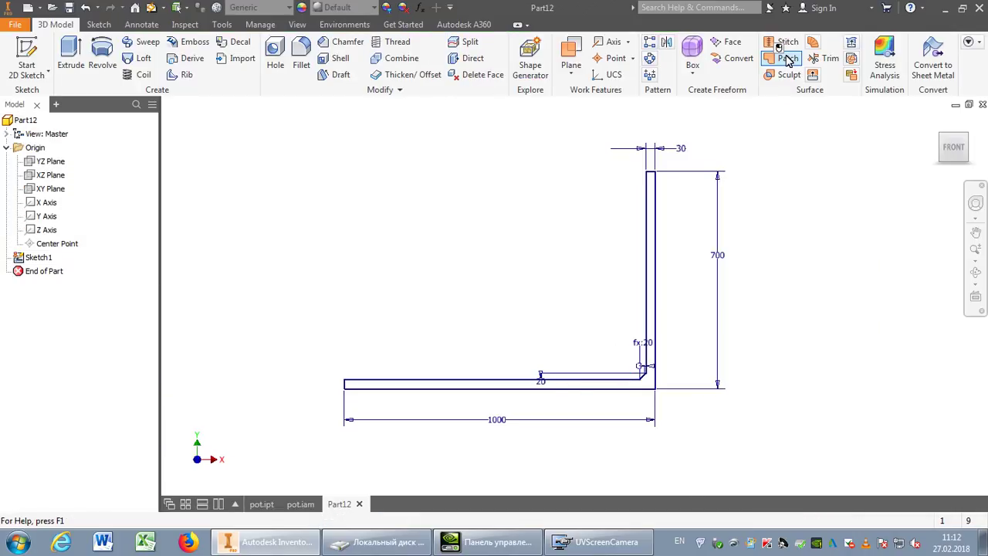
click(976, 272)
mouse_move(501, 301)
mouse_down()
mouse_move(571, 335)
mouse_move(569, 379)
mouse_up()
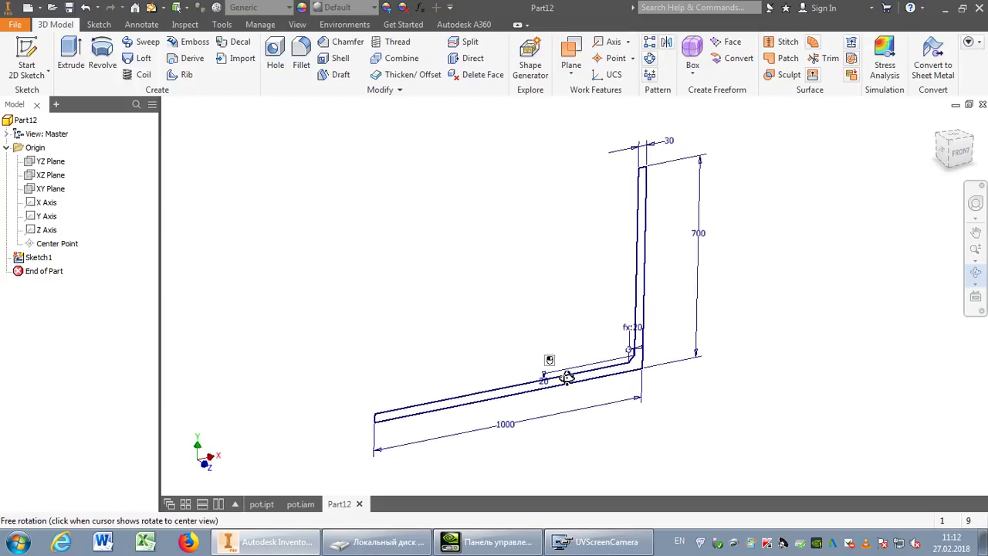
click(70, 52)
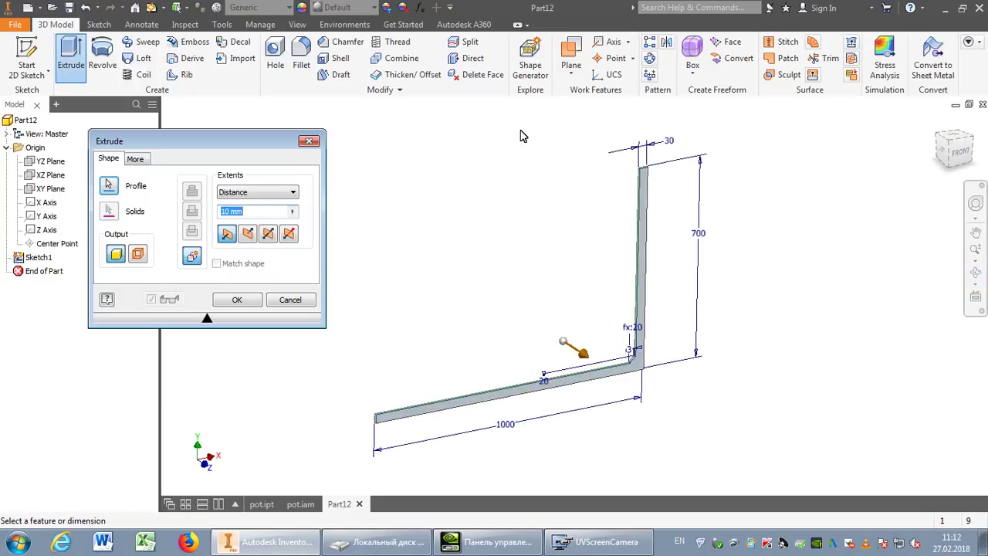
click(268, 234)
double_click(230, 210)
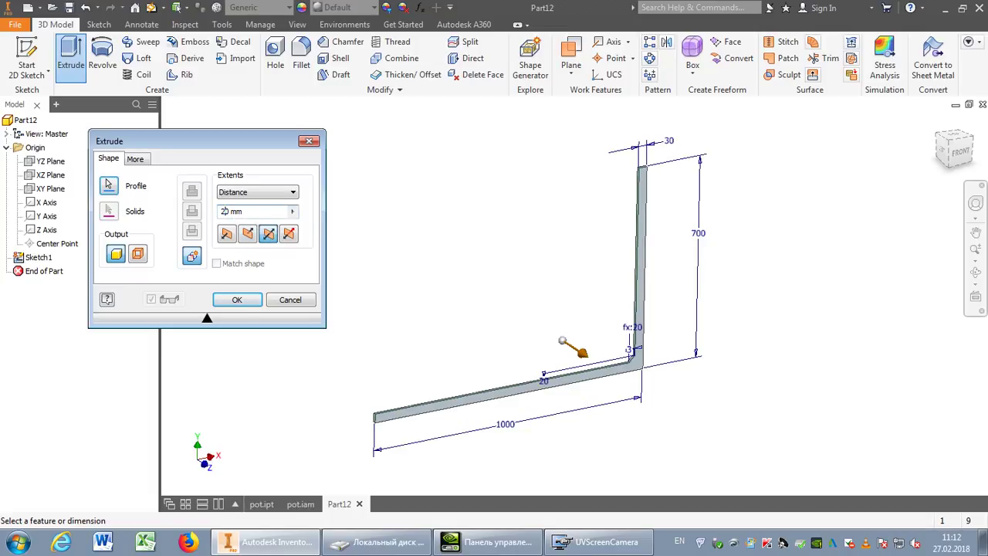
click(250, 304)
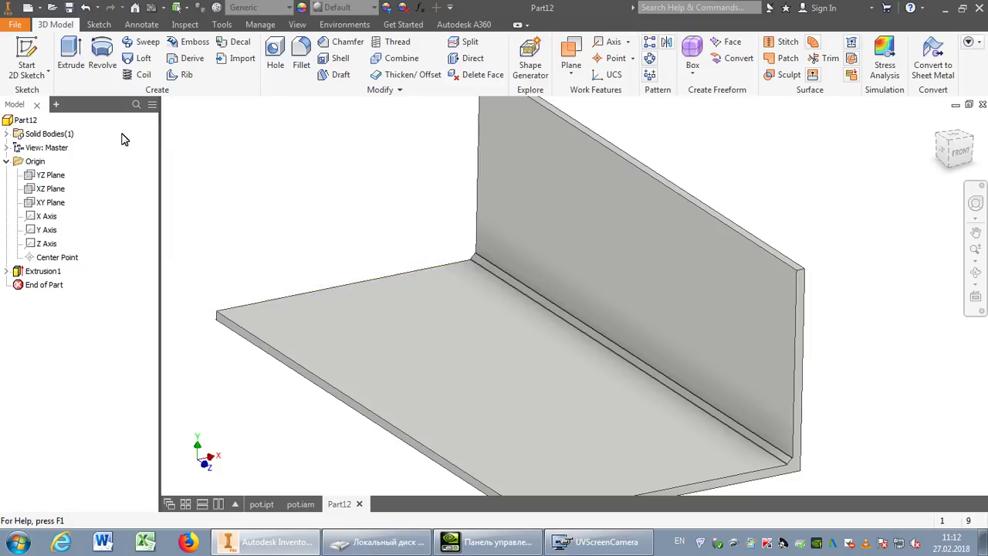
Save the part as scene in the workspace folder with the other part files
click(68, 7)
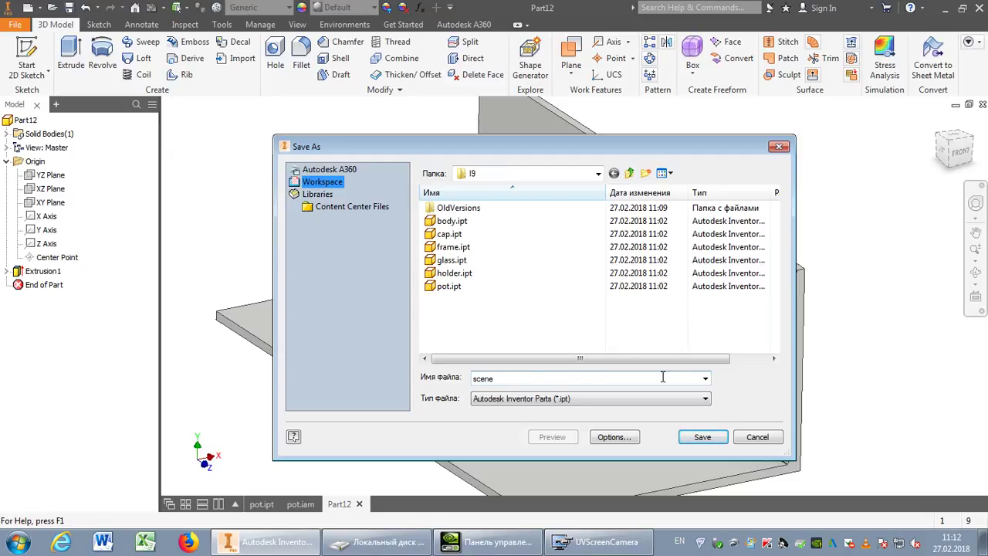
click(703, 437)
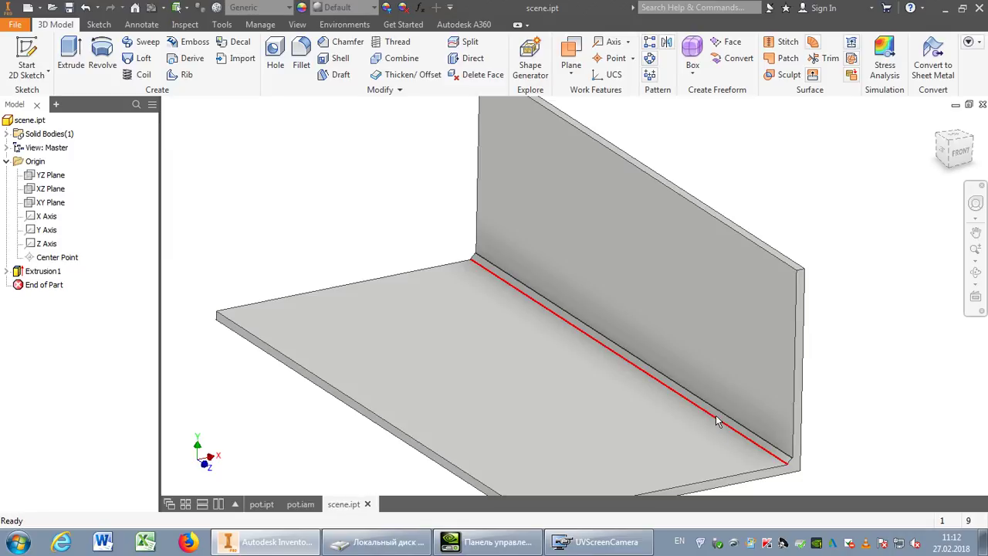
Assign the Red Oak - Natural Low Gloss wood appearance from the Inventor Material Library to the floor's top face
scroll(342, 237, down, 3)
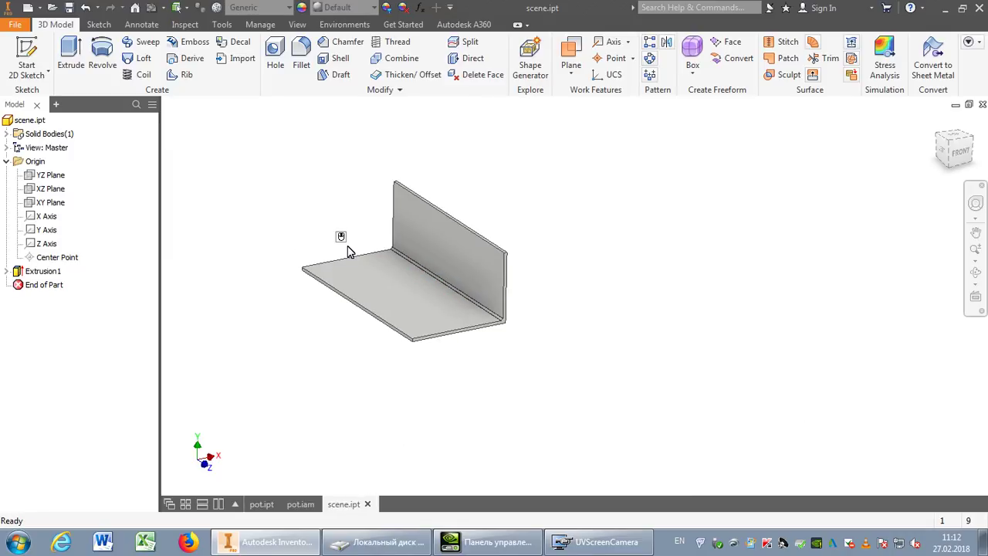
scroll(358, 251, up, 2)
click(976, 272)
drag(536, 366, 564, 346)
drag(498, 372, 541, 338)
key(Escape)
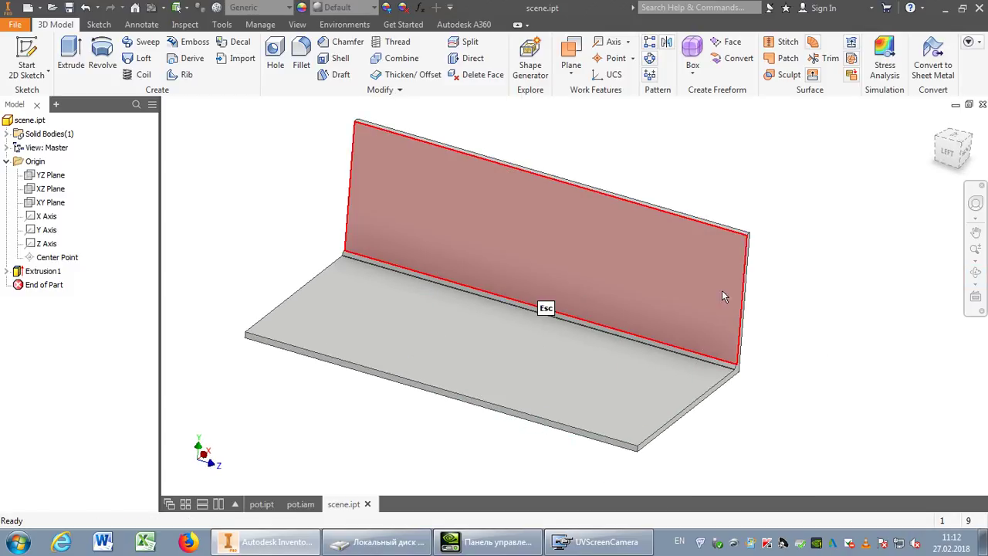
click(302, 8)
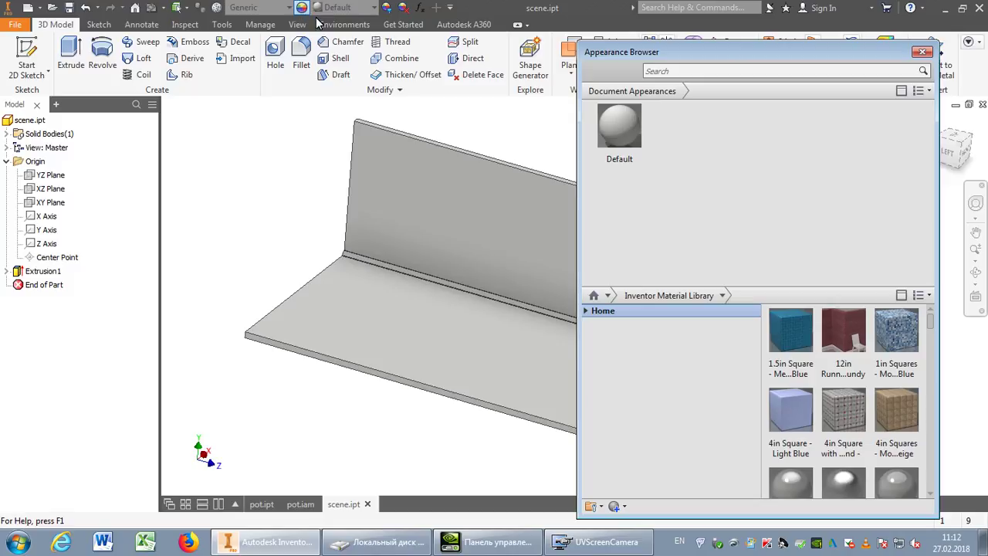
click(359, 304)
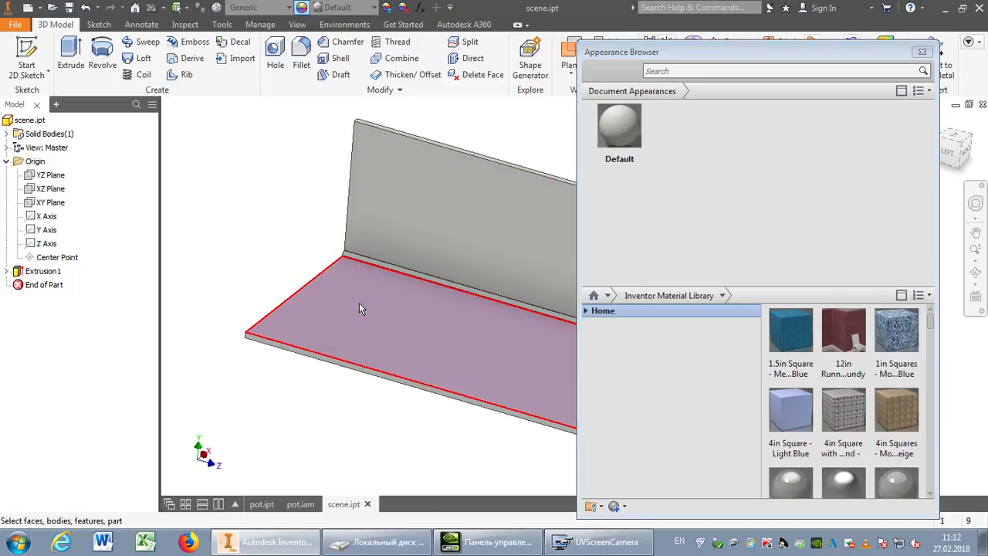
click(586, 311)
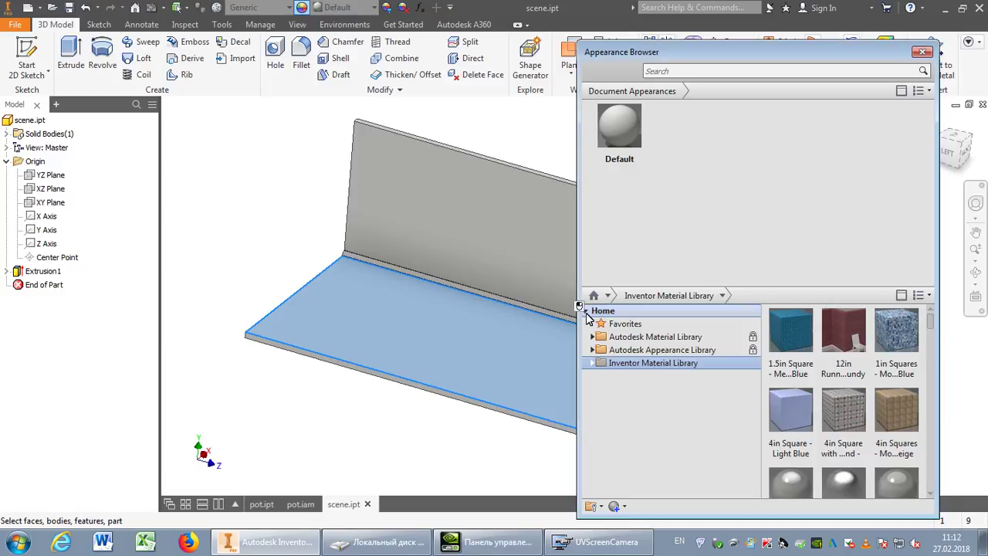
click(591, 364)
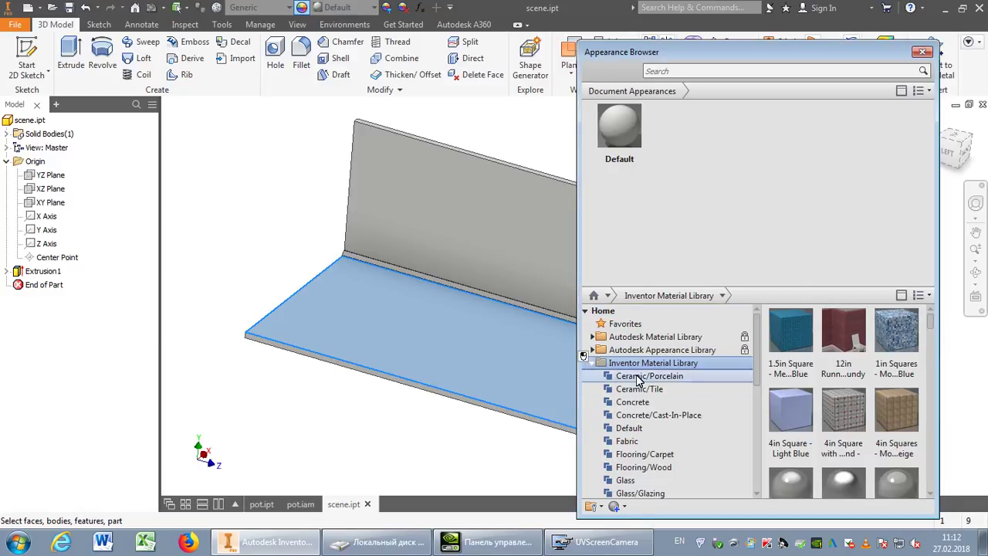
scroll(741, 475, down, 6)
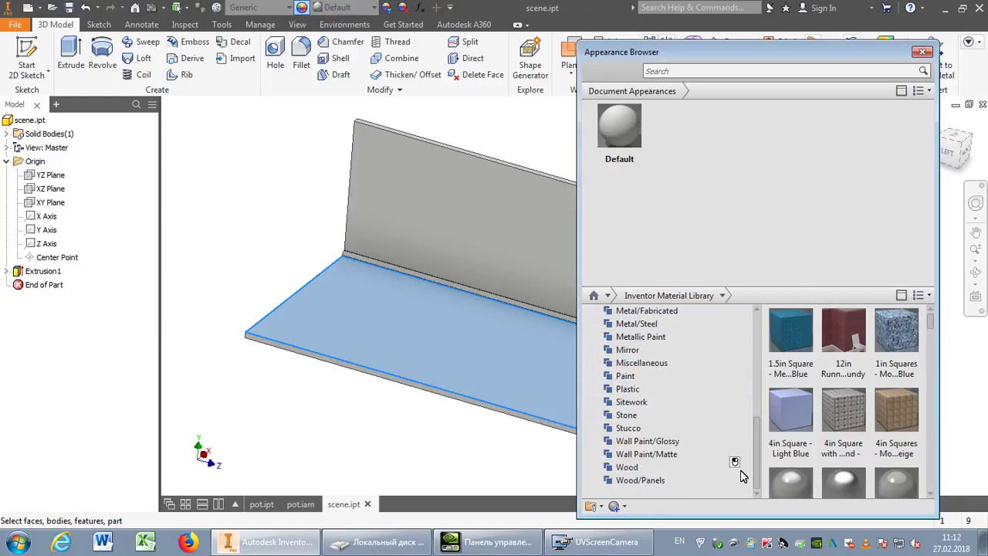
click(638, 468)
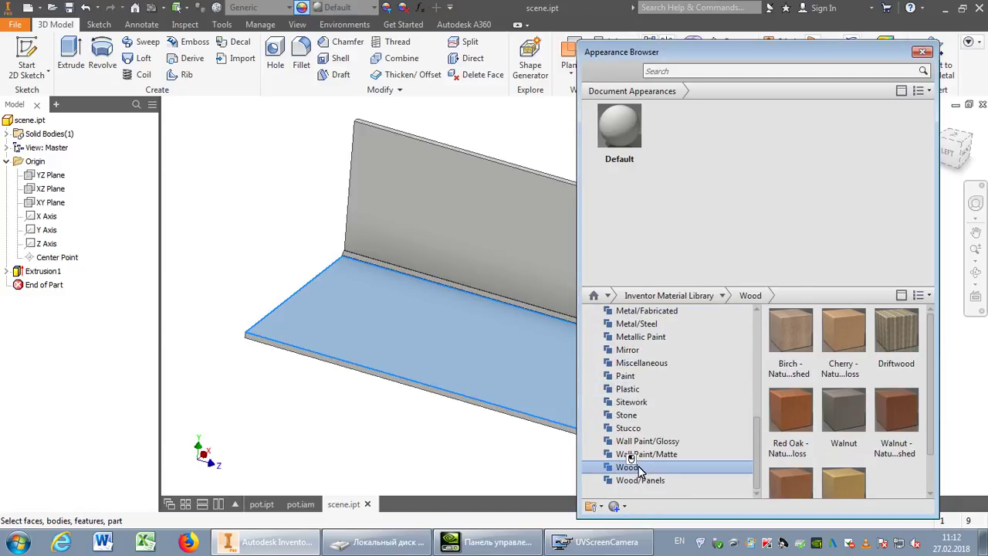
double_click(786, 413)
right_click(799, 414)
click(807, 423)
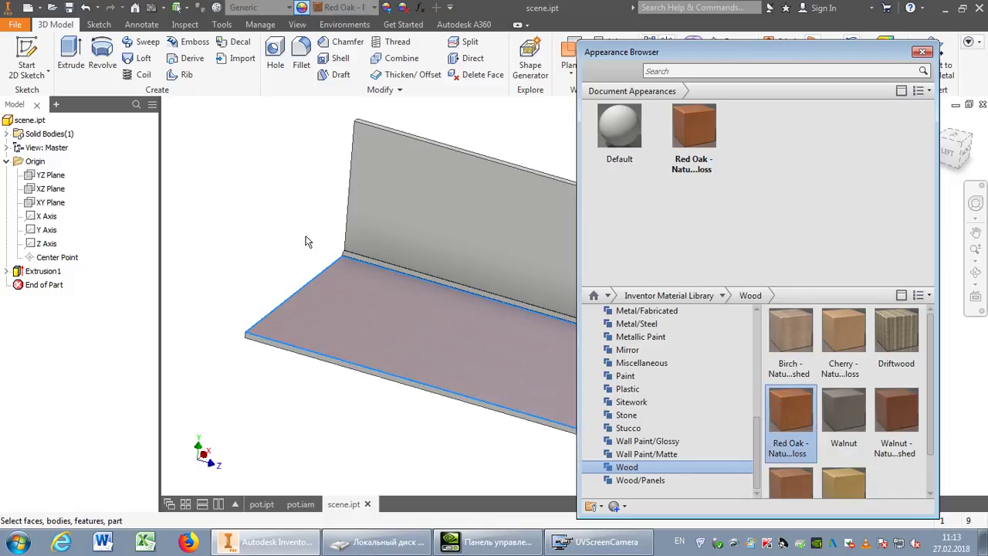
click(285, 222)
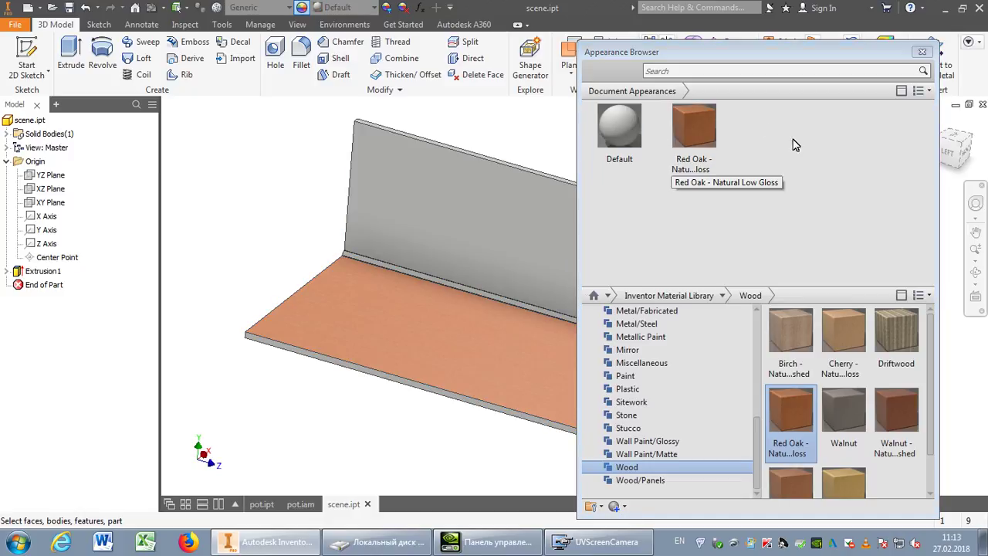
Assign the Nylon 6 plastic appearance to the bevelled baseboard strip and the narrow faces bordering it
scroll(463, 305, down, 5)
scroll(414, 280, down, 5)
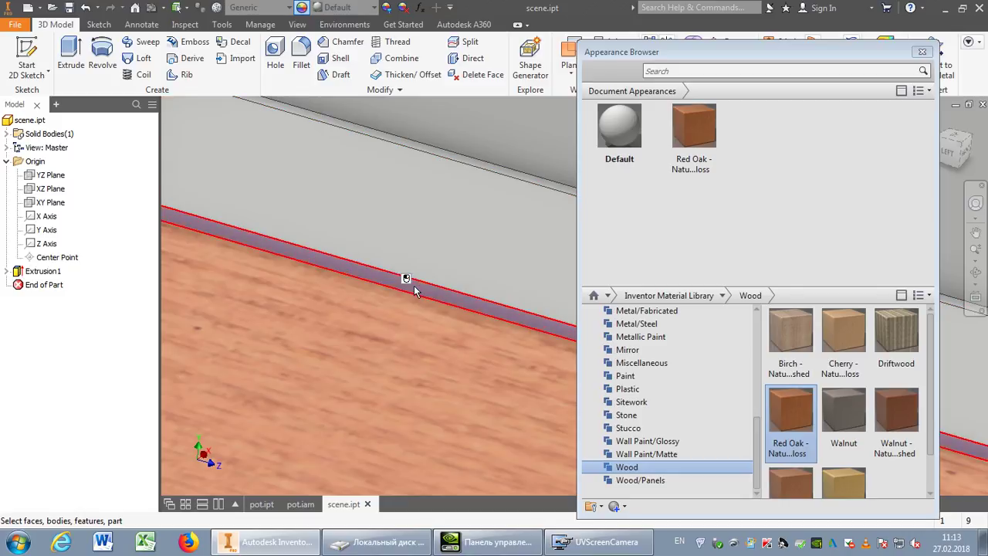
click(403, 280)
key(ctrl)
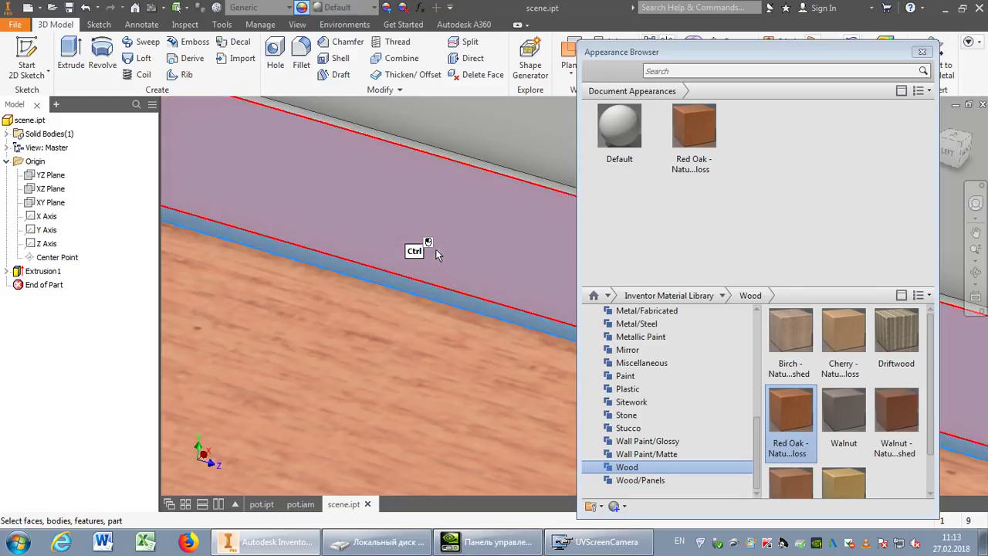
ctrl+click(456, 173)
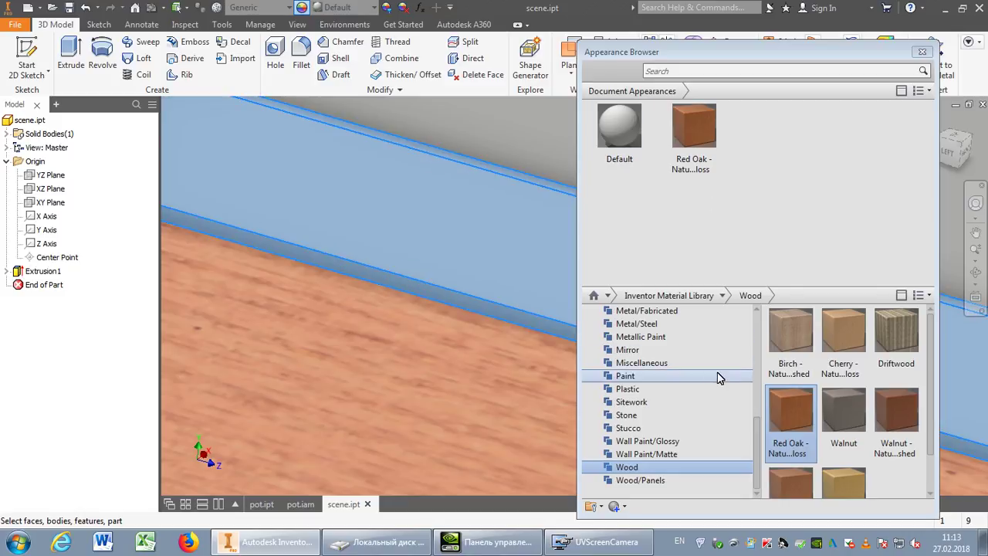
click(629, 389)
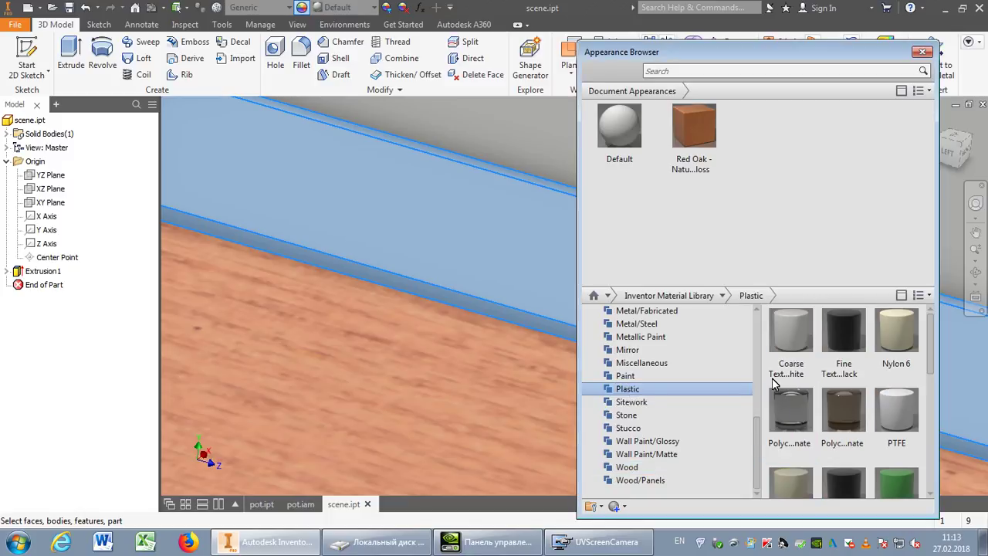
right_click(896, 328)
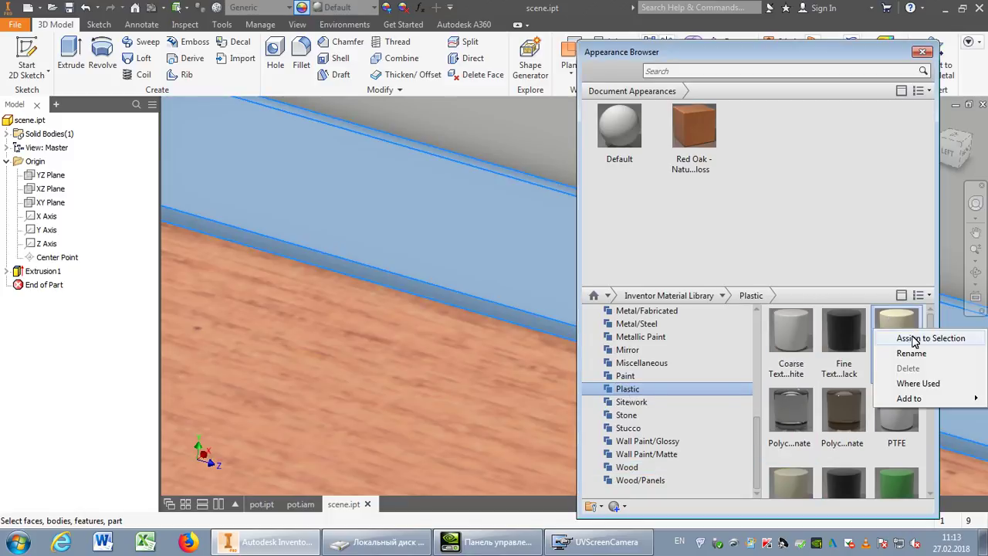
click(915, 340)
scroll(425, 284, up, 5)
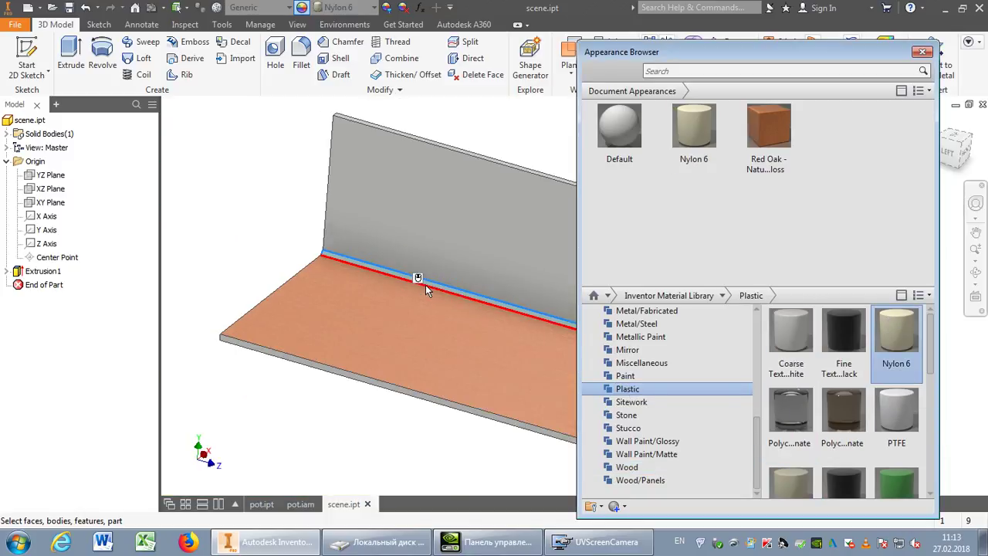
click(494, 117)
Assign the 1in Squares - Mosaic Blue ceramic tile appearance to the wall's inner face
click(444, 218)
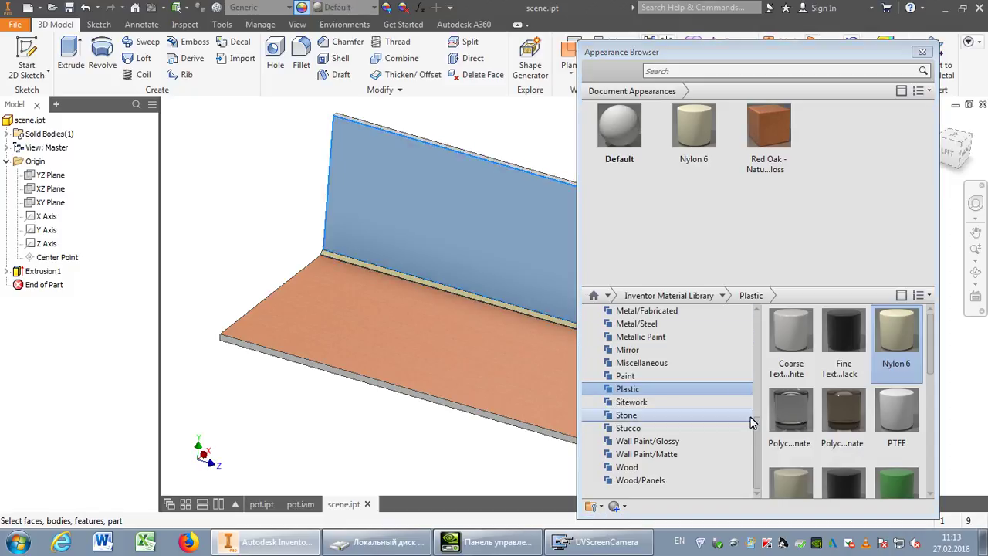
drag(757, 440, 753, 349)
click(656, 350)
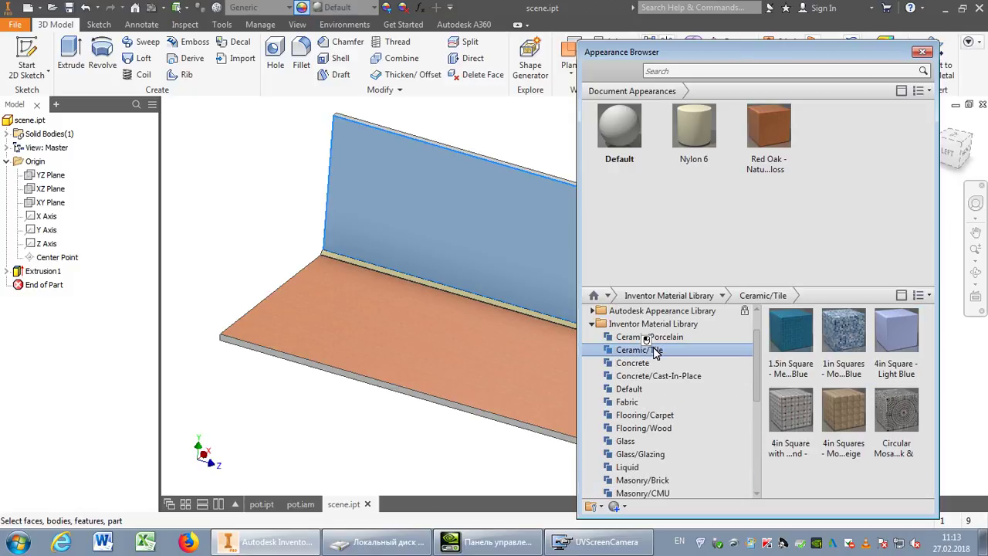
right_click(838, 337)
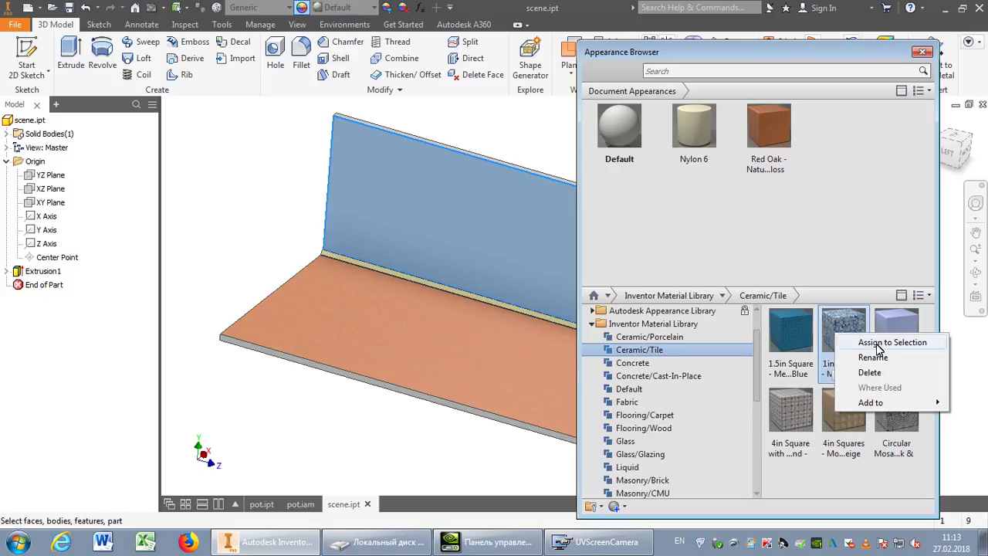
click(873, 343)
Edit the 1in Squares - Mosaic Blue appearance and set its image texture's brightness to 100
scroll(491, 227, up, 4)
scroll(427, 289, down, 1)
right_click(619, 126)
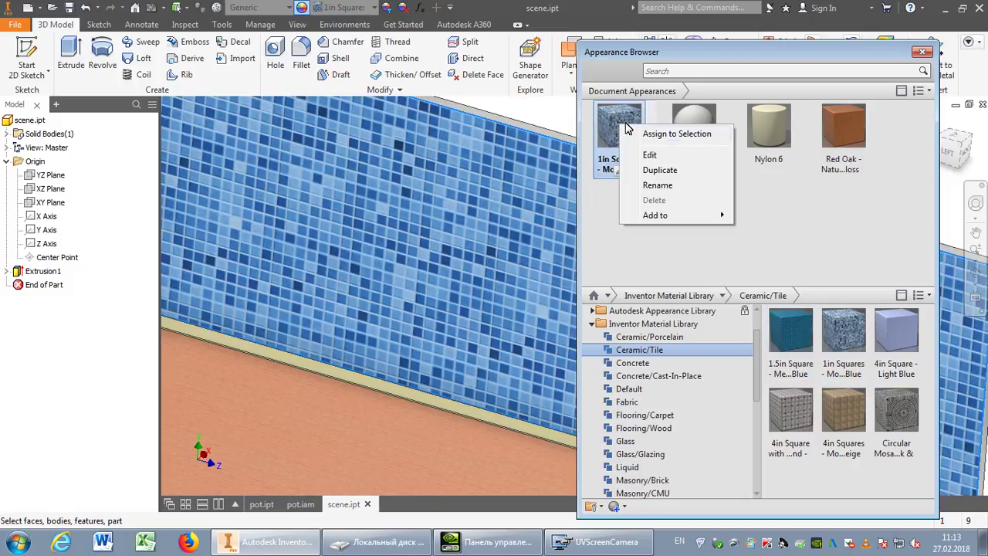
click(650, 155)
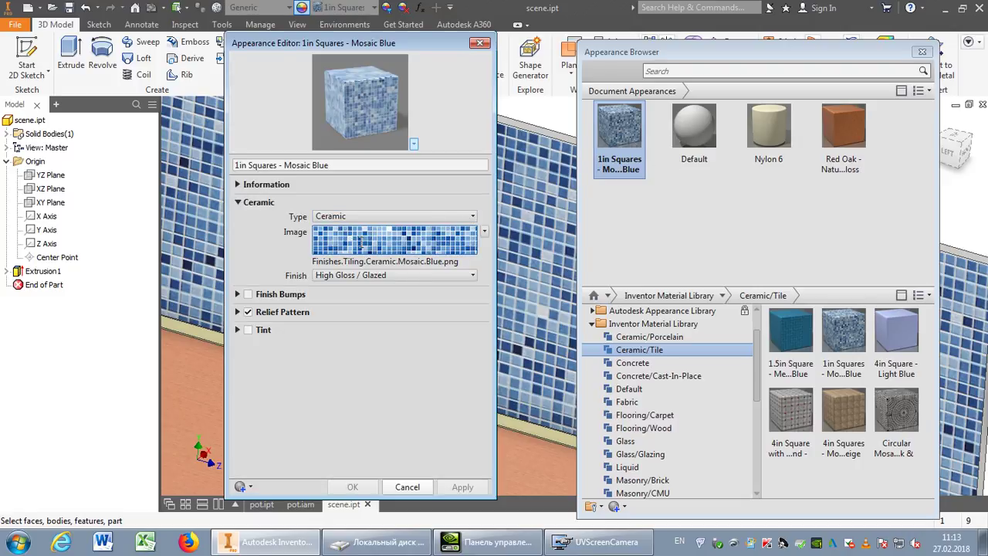
click(347, 228)
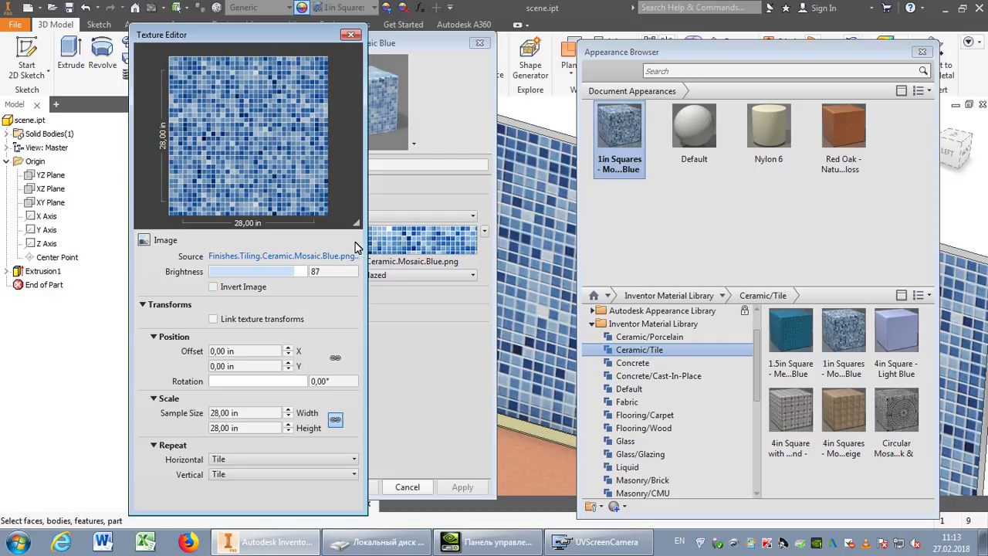
drag(296, 272, 312, 271)
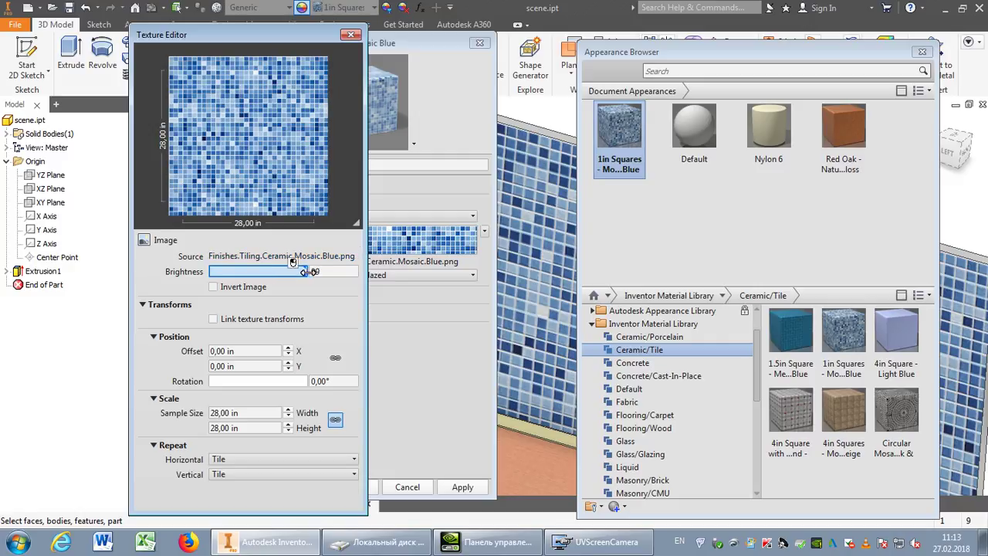
Set the mosaic image texture's sample size to 70 in wide and high, then close its texture settings
click(219, 415)
click(217, 415)
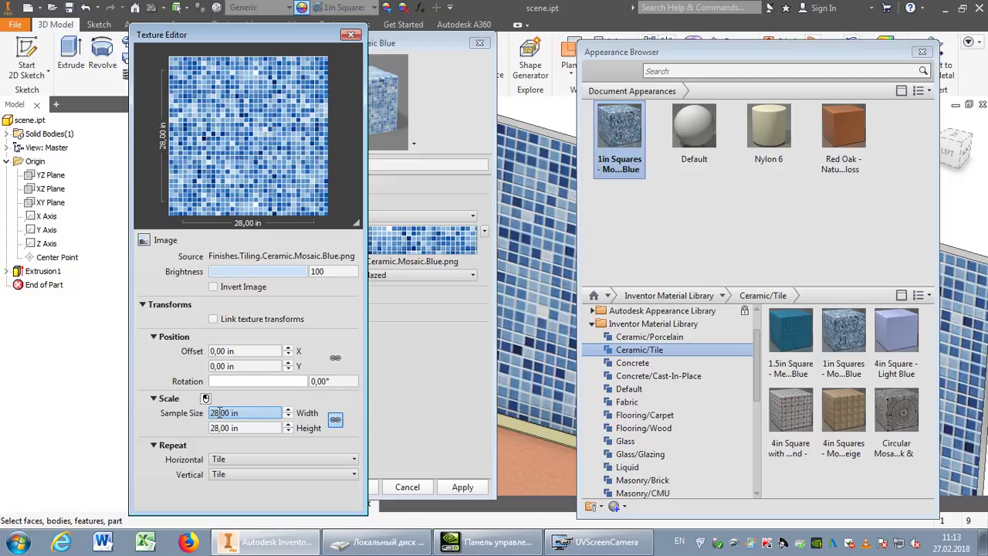
text(70)
key(Tab)
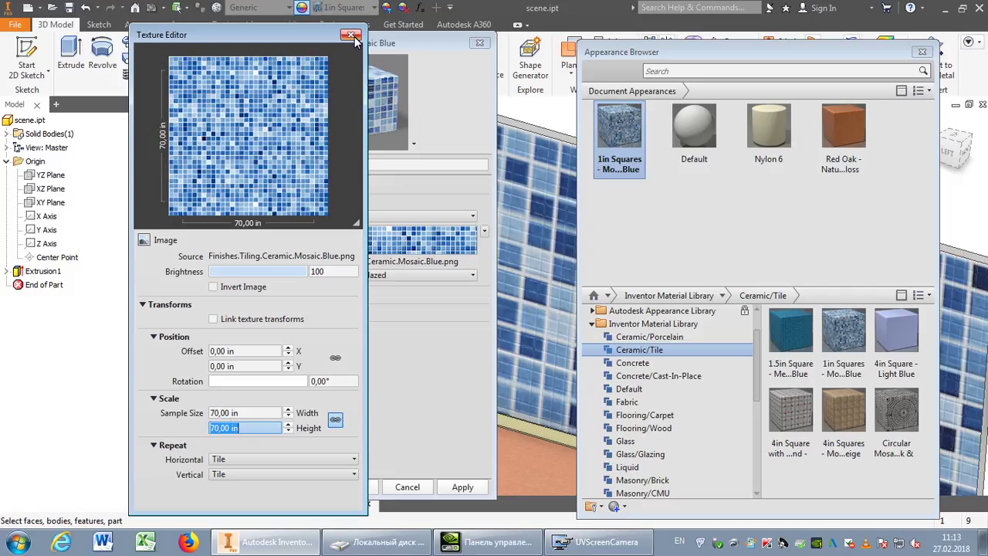
click(351, 35)
Enable the tile appearance's relief pattern and set its bump texture's sample size to 70 in wide and high
click(248, 312)
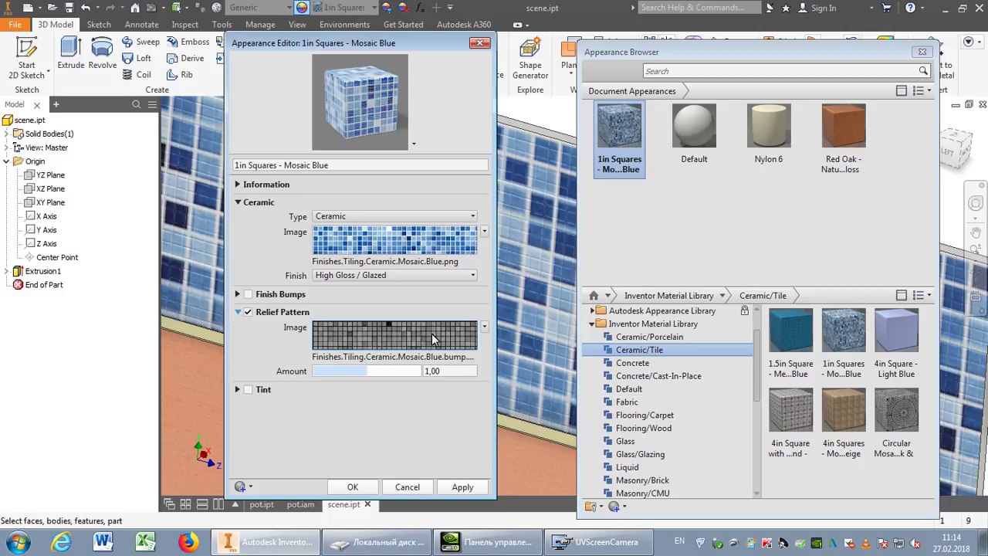
click(381, 342)
click(377, 337)
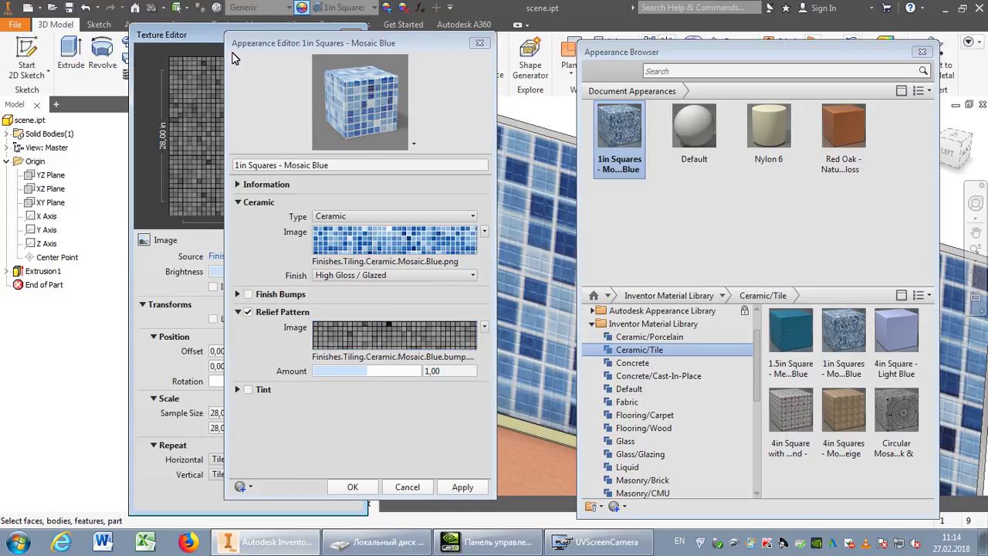
drag(175, 40, 95, 38)
click(137, 411)
click(132, 410)
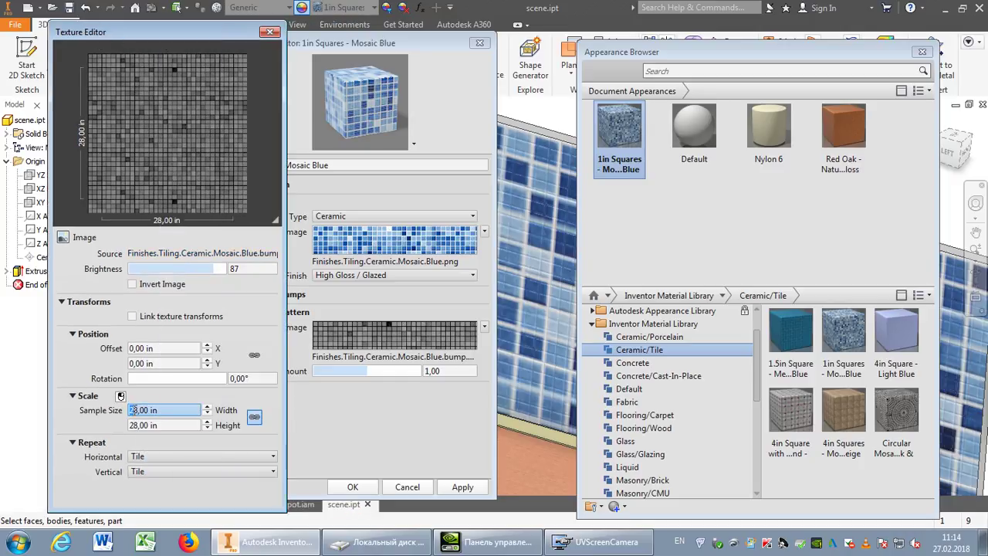
text(70)
key(Tab)
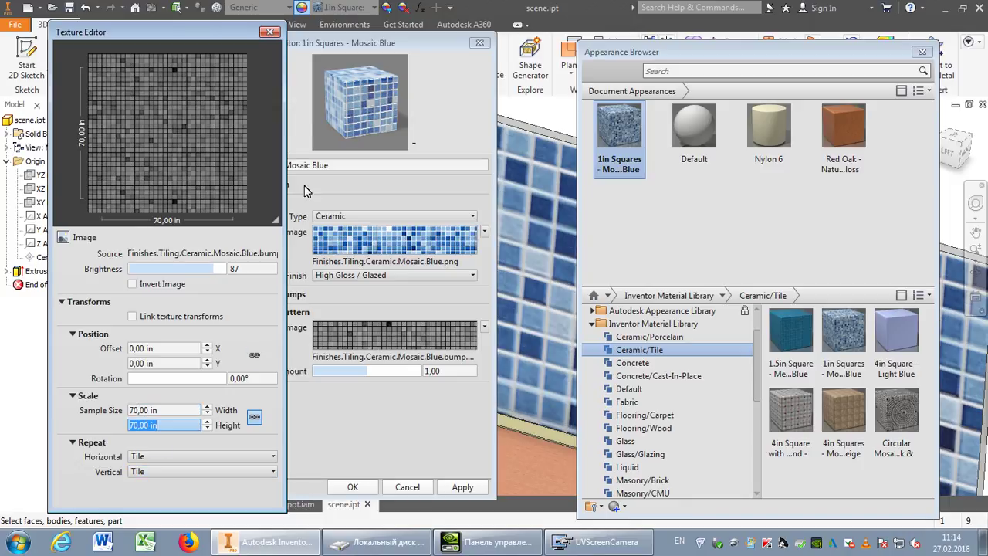
click(269, 32)
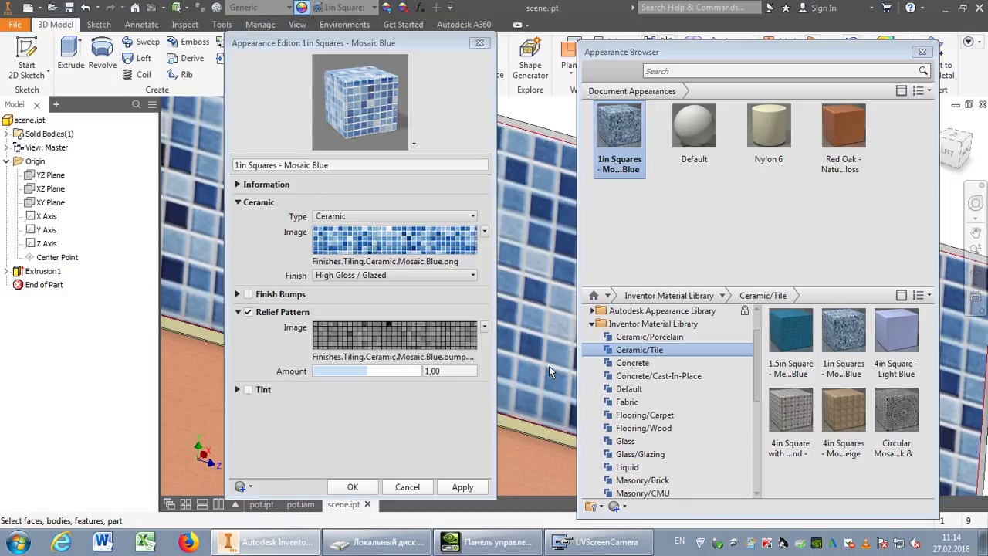
Apply the edited 1in Squares - Mosaic Blue appearance and close the appearance editor and browser
click(440, 480)
click(396, 485)
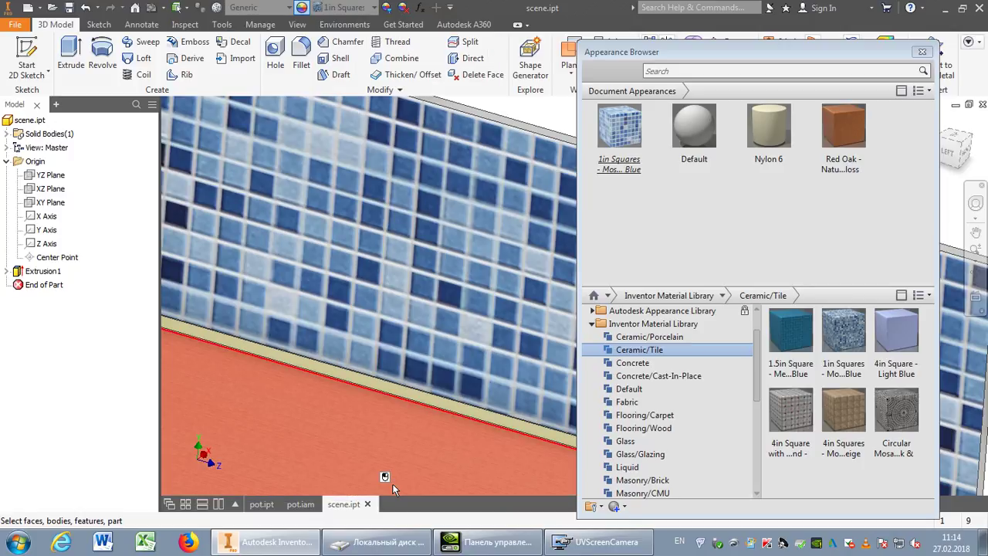
click(922, 51)
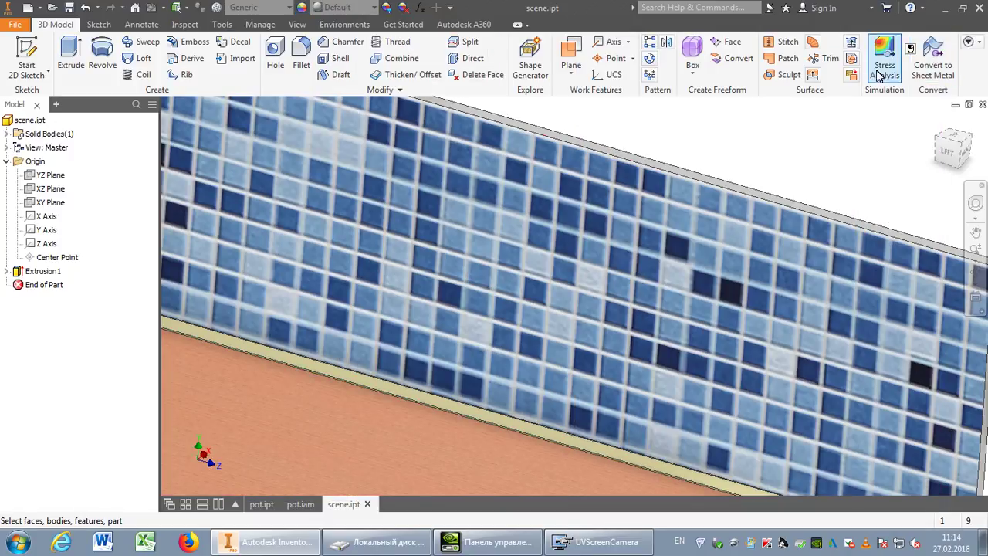
scroll(476, 342, down, 5)
scroll(523, 332, up, 2)
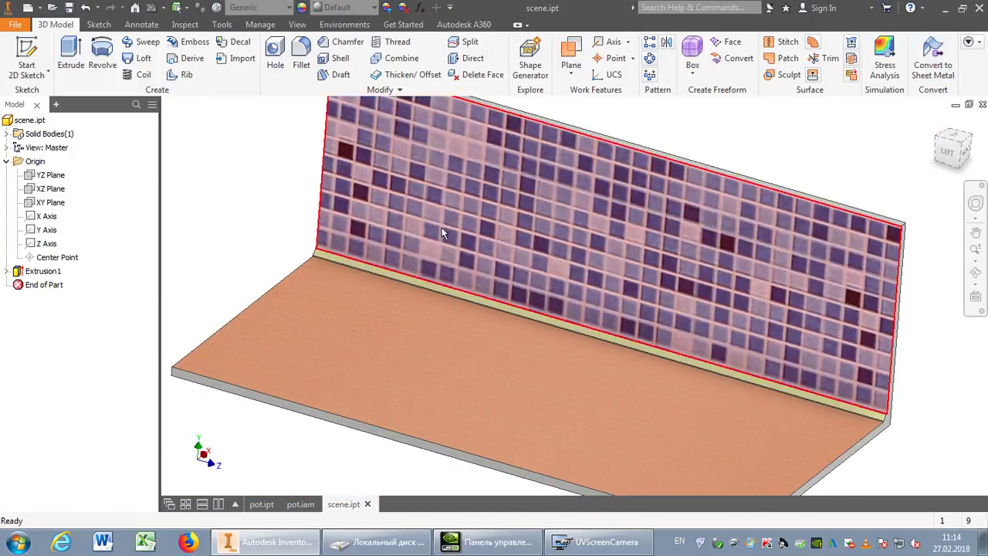
Create a new assembly from the metric Standard (mm).iam template
click(28, 8)
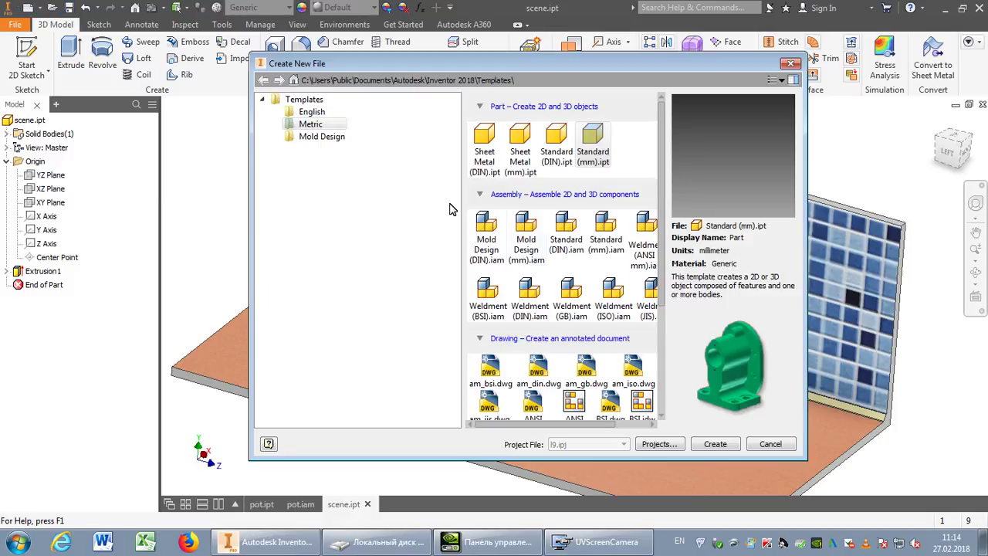
click(601, 230)
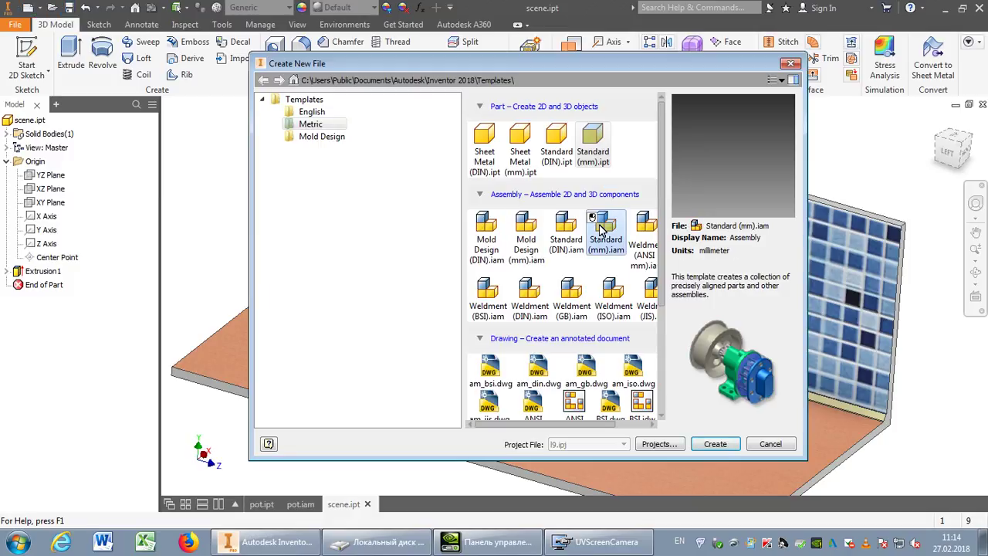
click(732, 446)
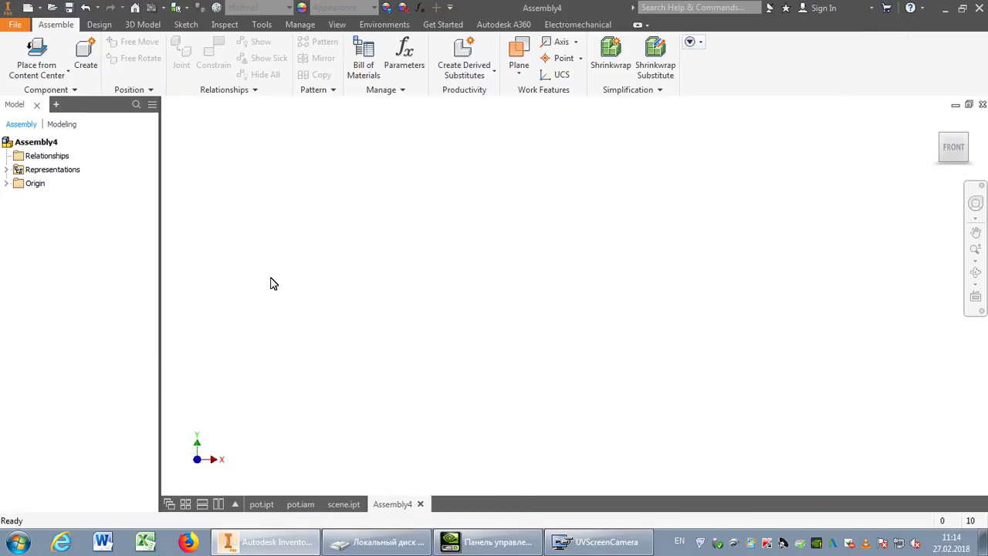
Place a single instance of scene.ipt from the project workspace into the assembly
click(49, 72)
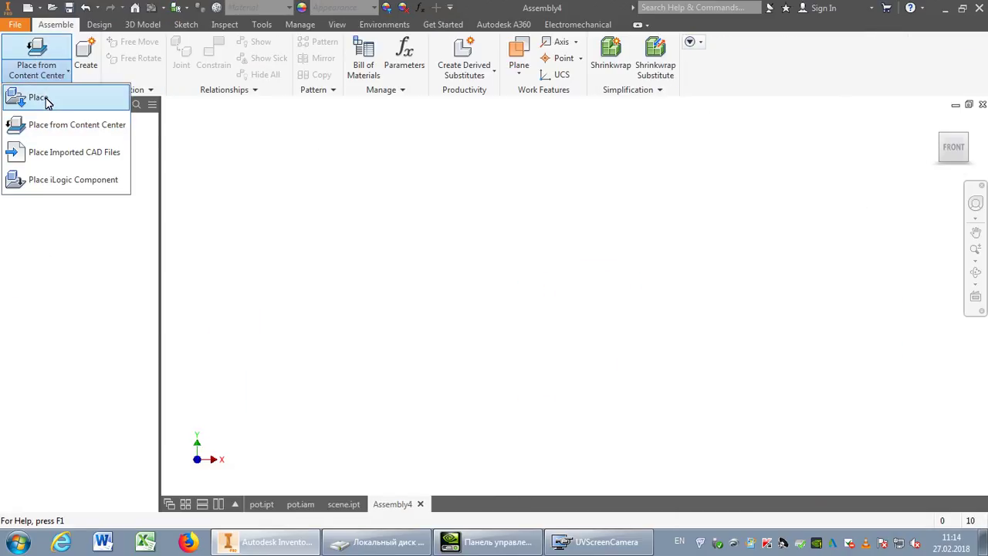
click(32, 98)
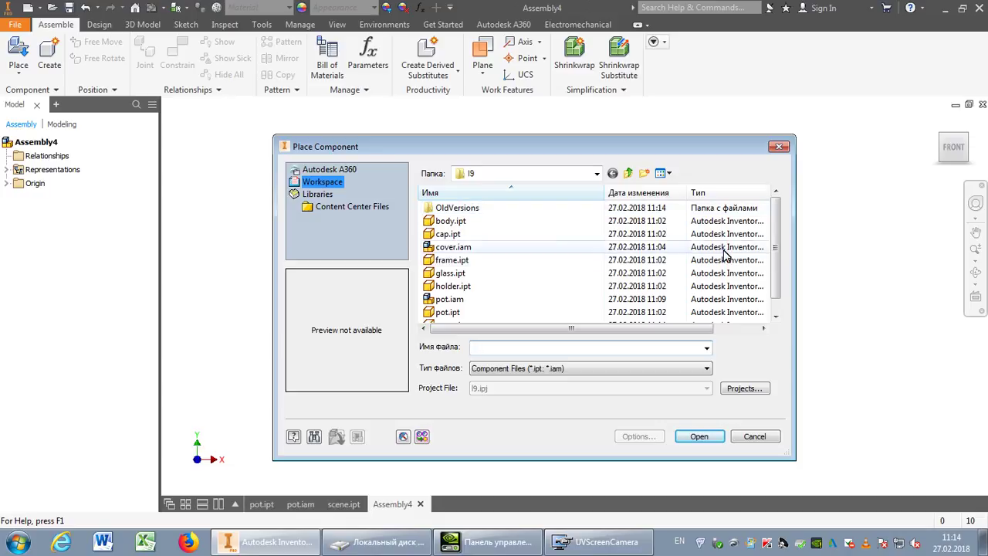
drag(776, 244, 769, 252)
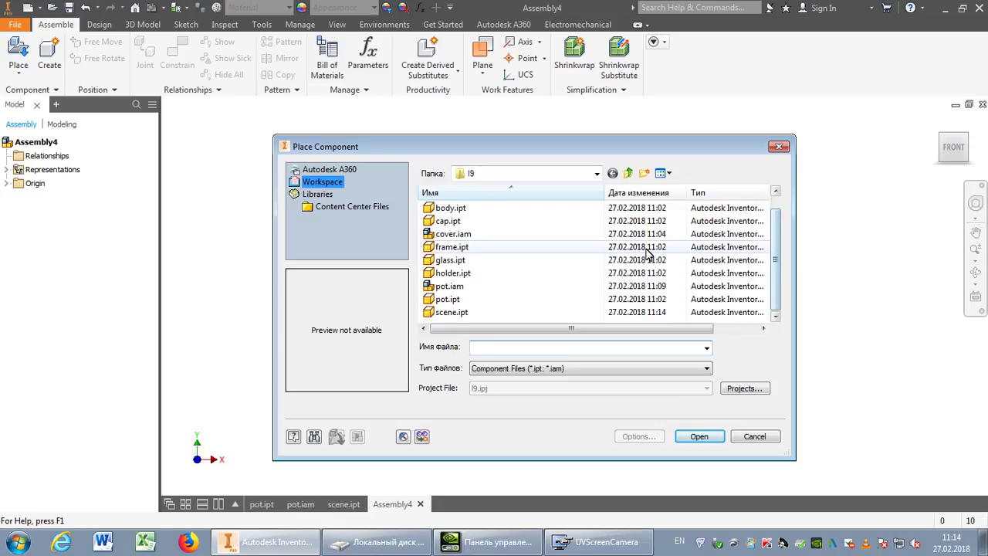
click(465, 313)
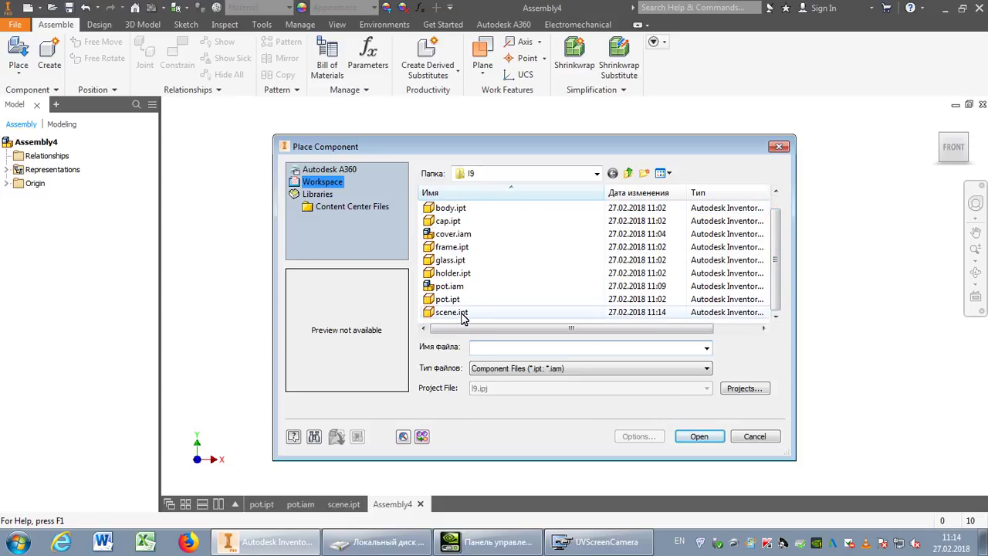
click(698, 437)
click(489, 309)
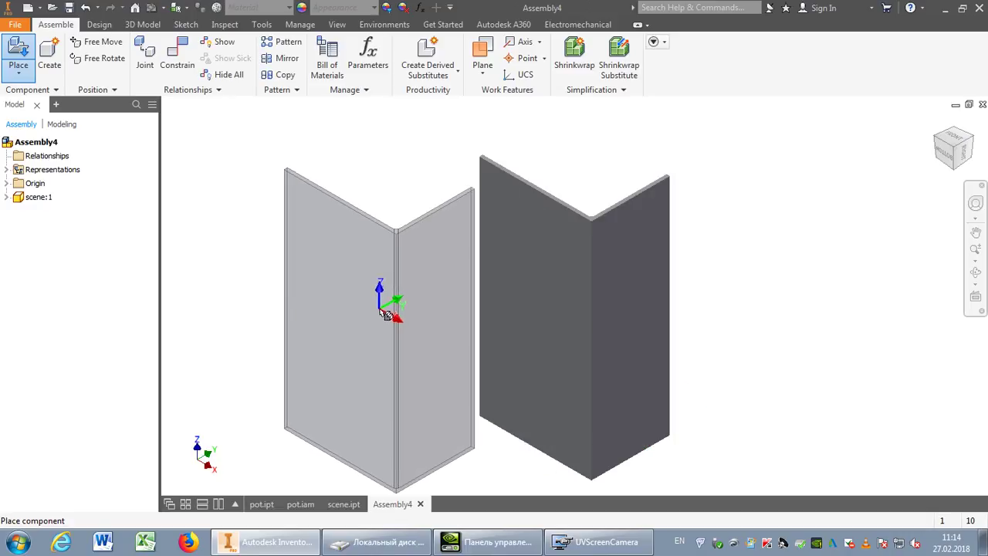
right_click(349, 247)
click(274, 259)
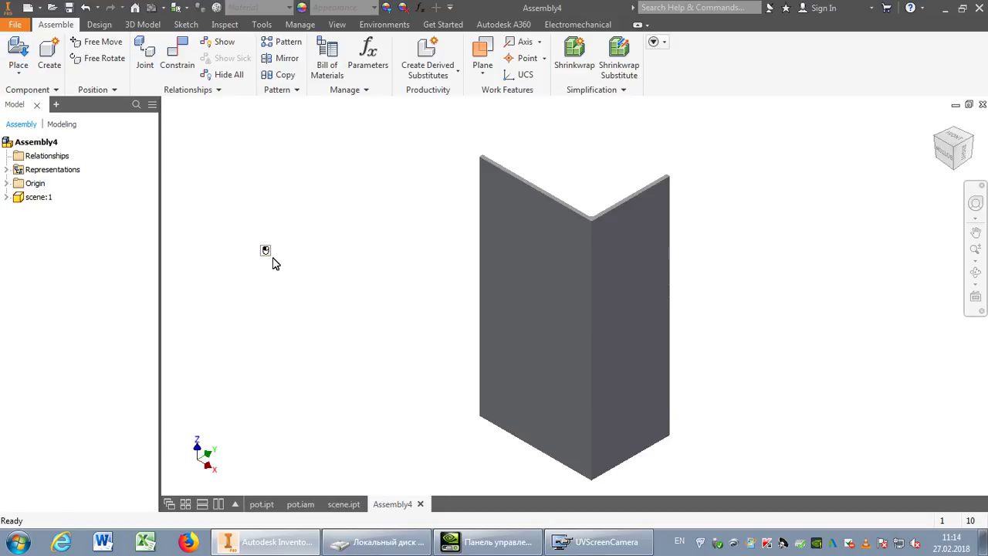
Ground the scene component so that it is fixed in the assembly
click(976, 271)
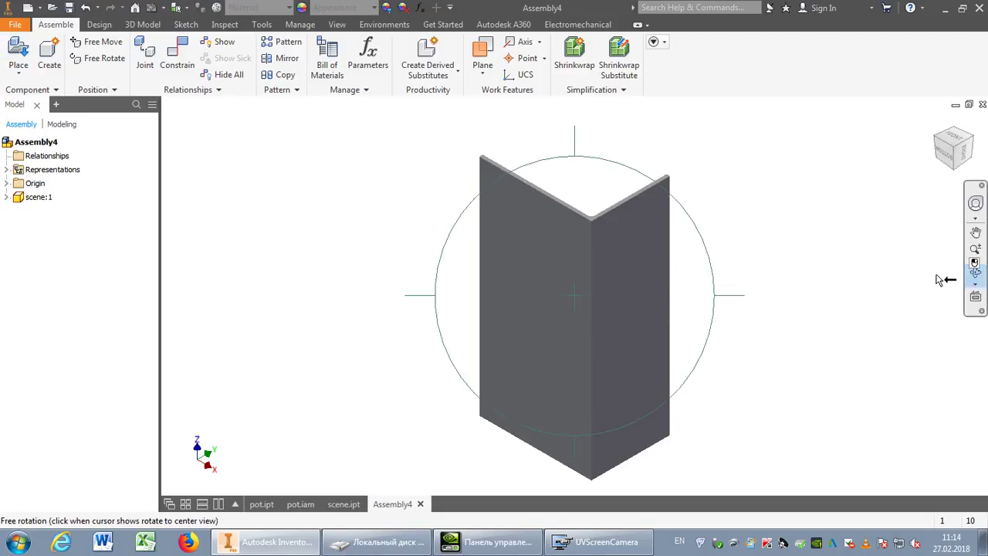
drag(525, 286, 640, 328)
scroll(567, 315, up, 3)
key(Escape)
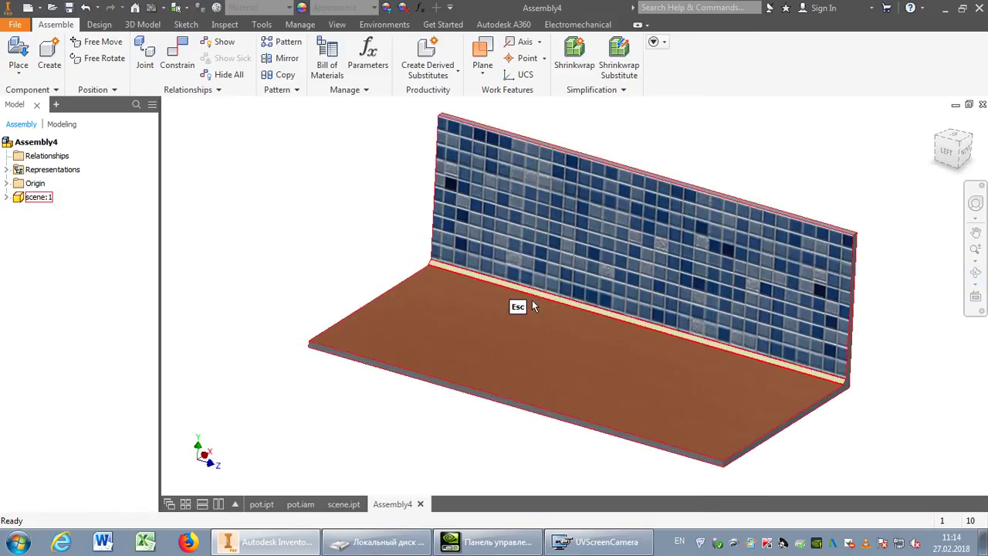
right_click(51, 203)
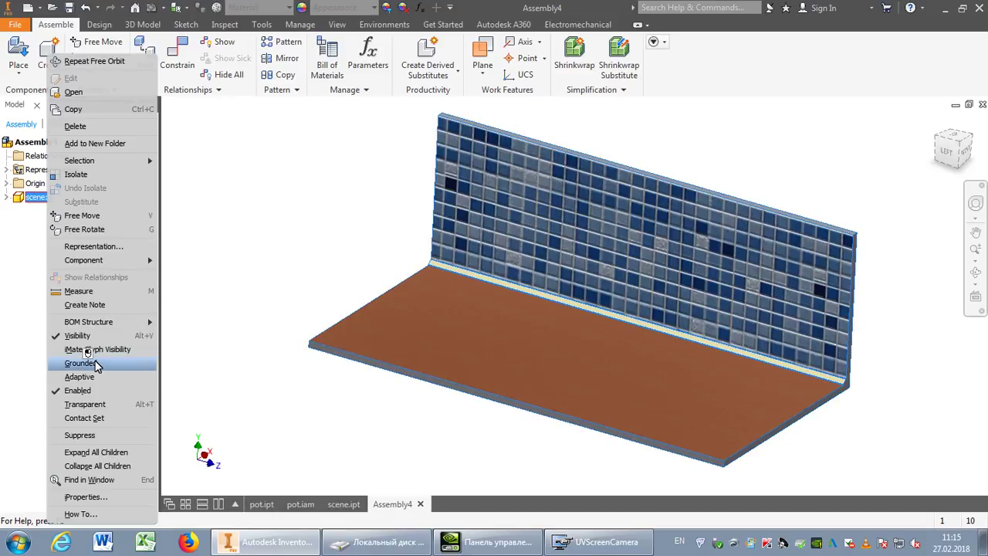
click(98, 362)
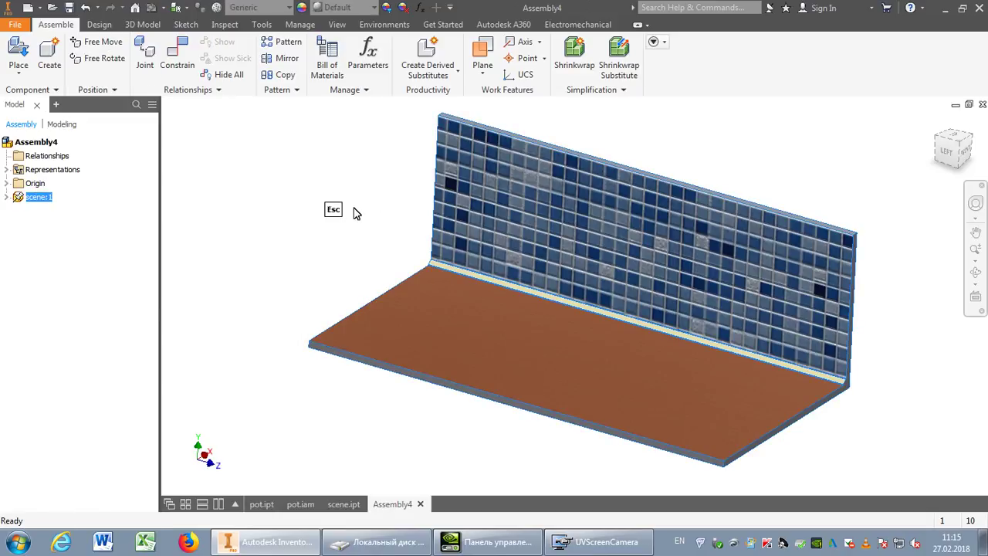
Place one instance of the pot.iam subassembly beside the far end of the scene's floor
click(16, 49)
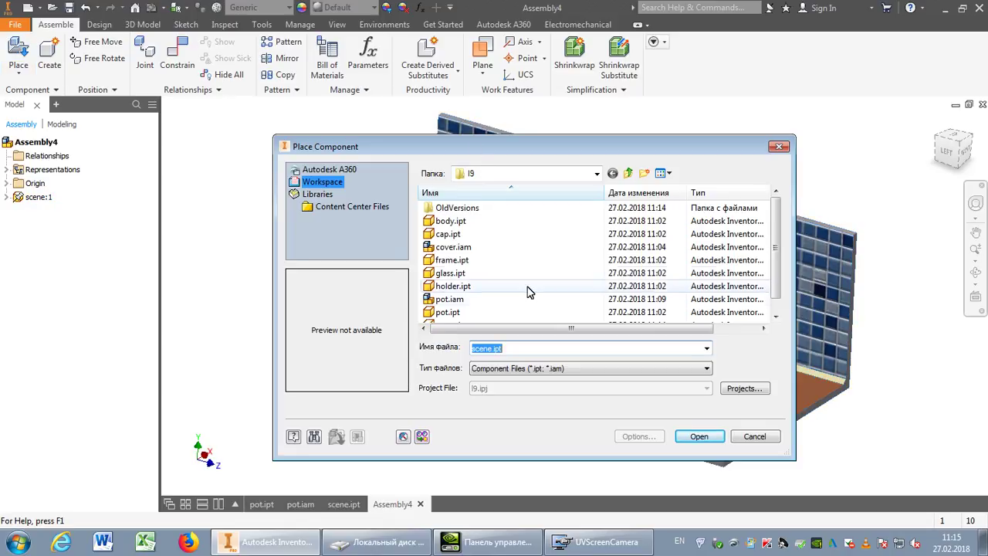
click(459, 302)
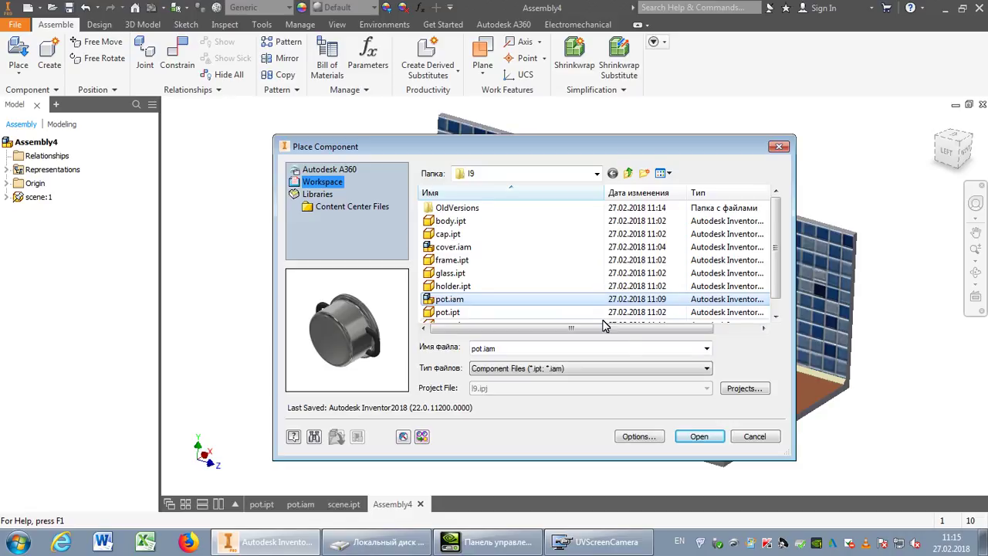
click(700, 437)
click(346, 269)
scroll(296, 278, up, 3)
key(Escape)
Mate the pot's bottom face to the floor's top face with a 0 mm offset
click(176, 51)
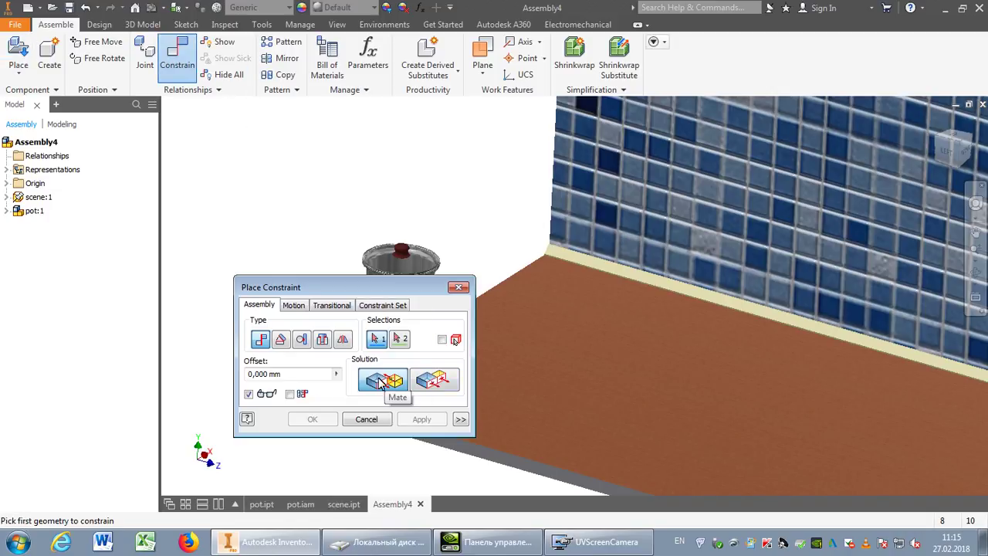
click(565, 380)
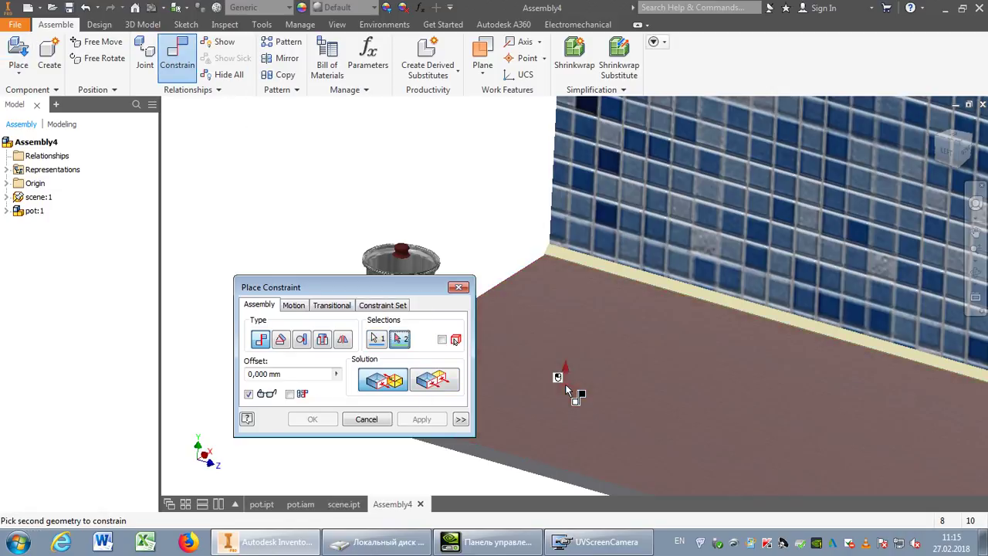
click(976, 272)
drag(629, 324, 558, 163)
drag(390, 296, 251, 266)
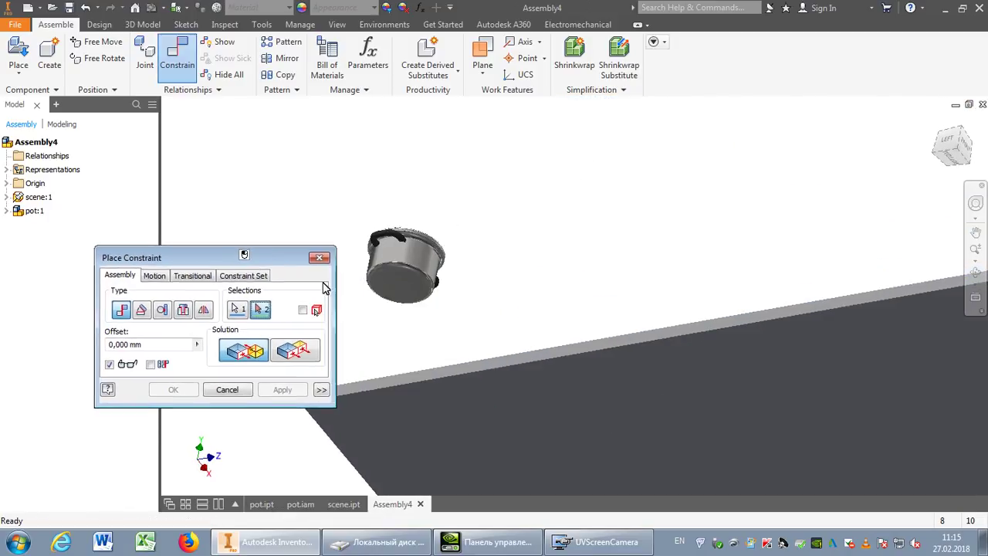
scroll(393, 294, up, 6)
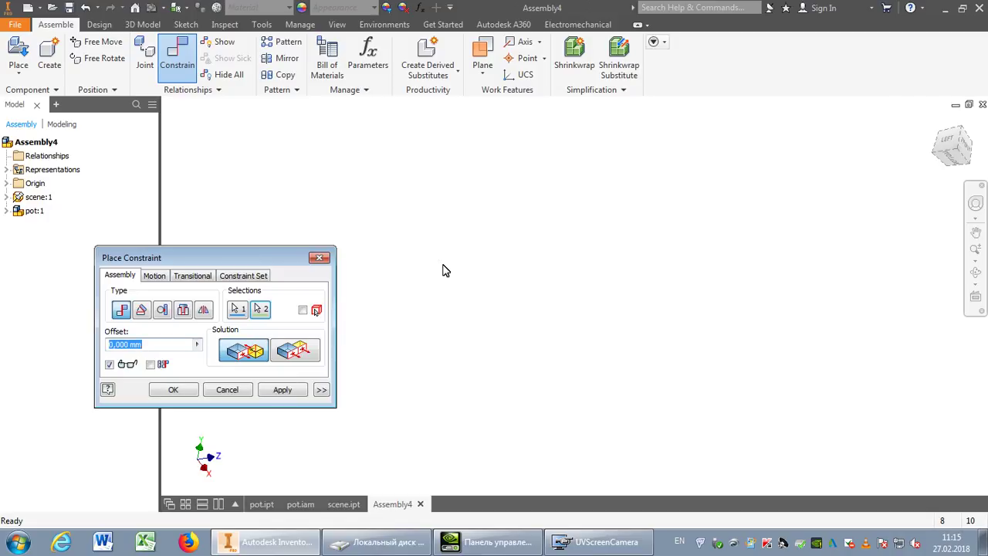
click(284, 392)
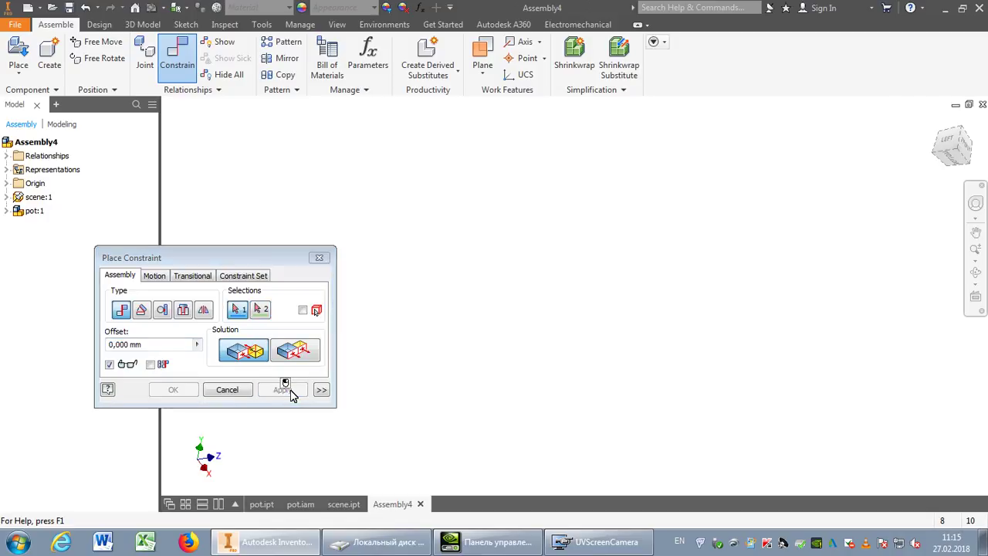
click(227, 390)
scroll(493, 321, down, 4)
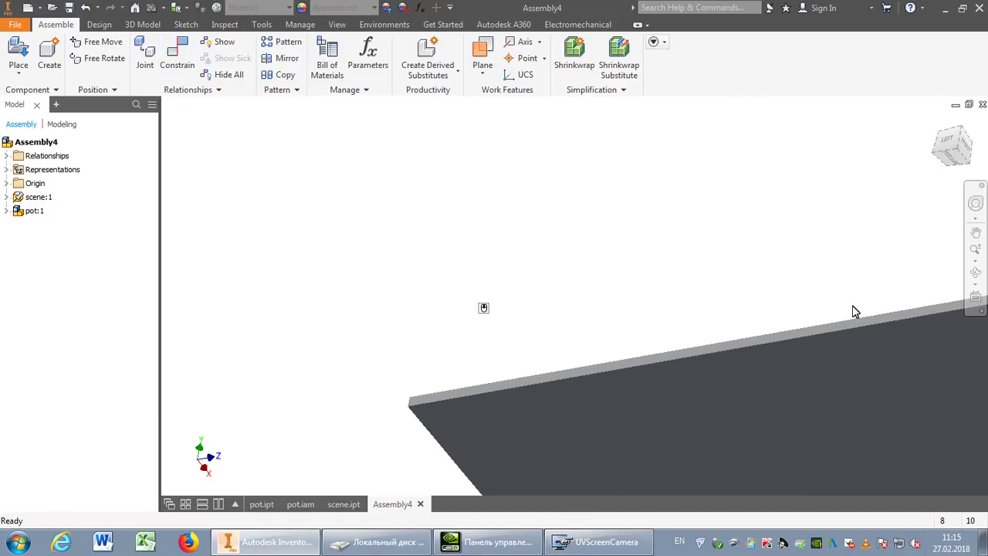
Free-rotate the pot on the floor so its two handles point roughly along the wall
click(975, 272)
drag(763, 293, 460, 313)
key(Escape)
click(432, 318)
click(99, 58)
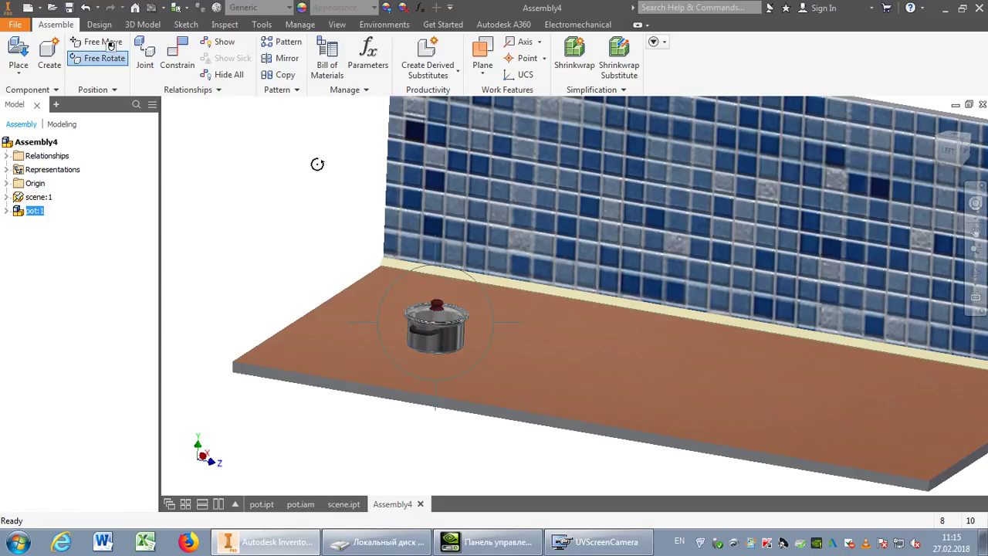
drag(447, 335, 393, 349)
key(Escape)
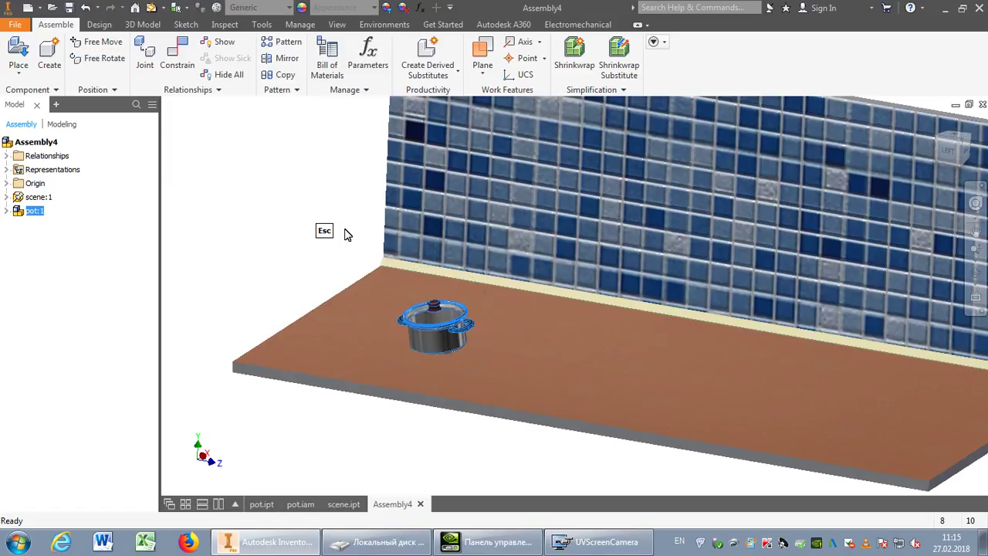
key(Escape)
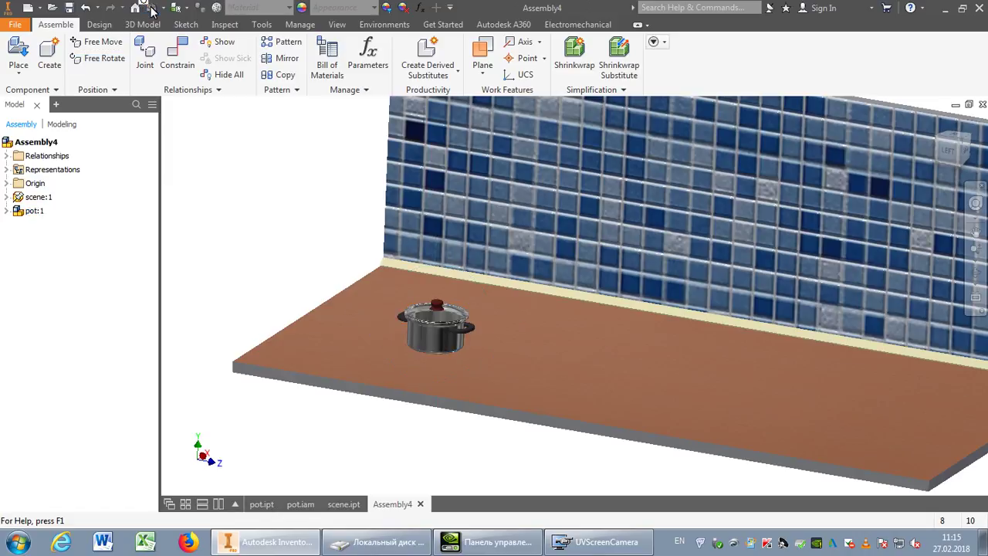
Slide the pot along the floor from the far end to about the middle of the scene, close to the tiled wall
click(7, 212)
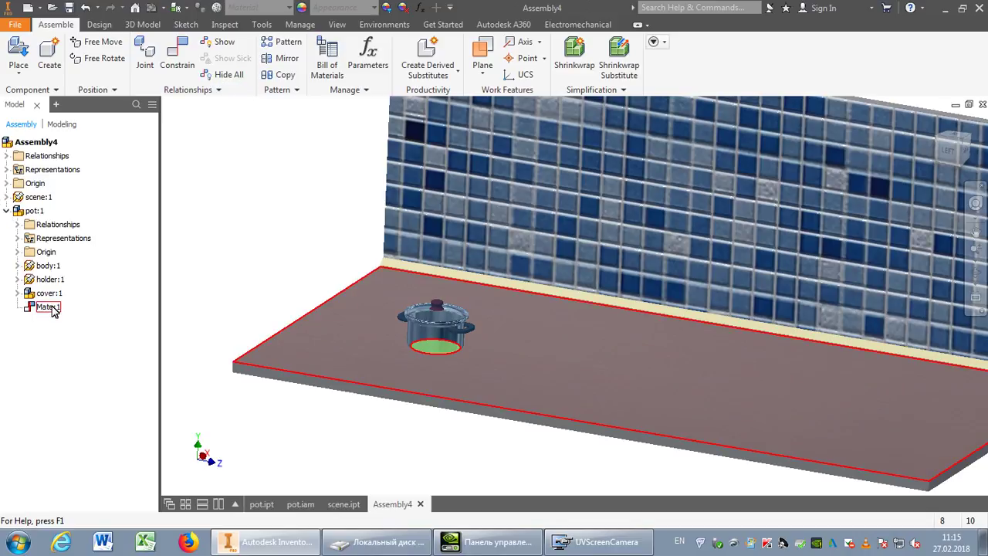
key(Escape)
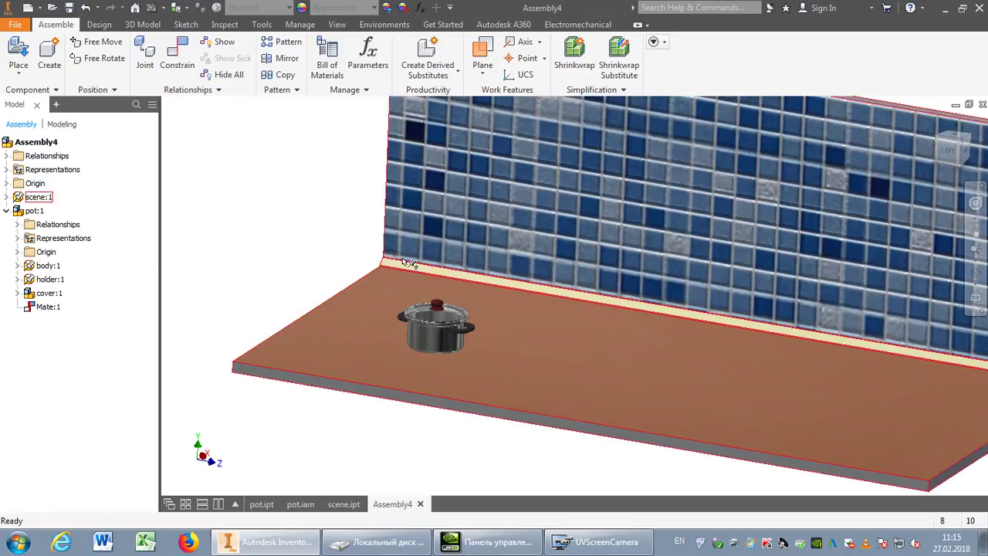
drag(418, 317, 632, 323)
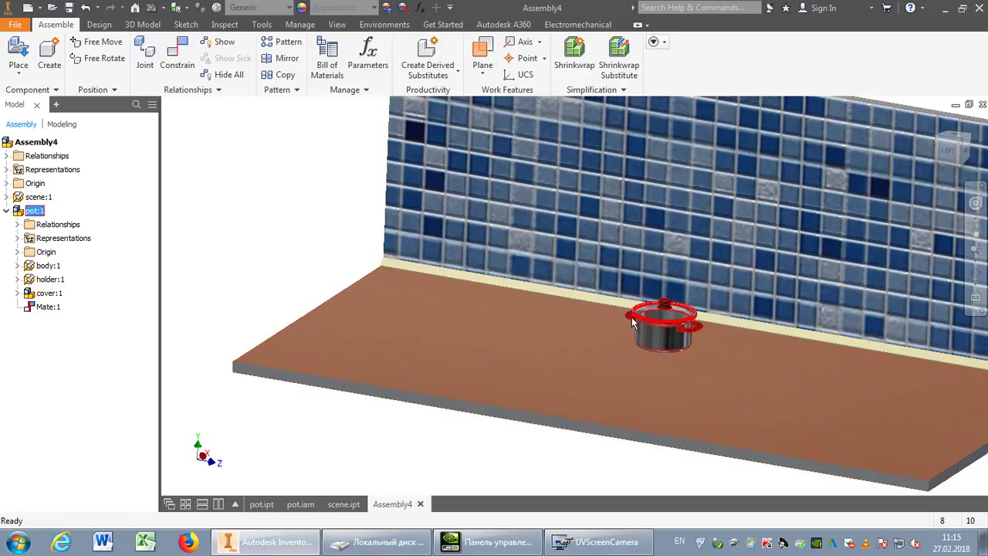
click(978, 273)
drag(616, 280, 658, 267)
key(F6)
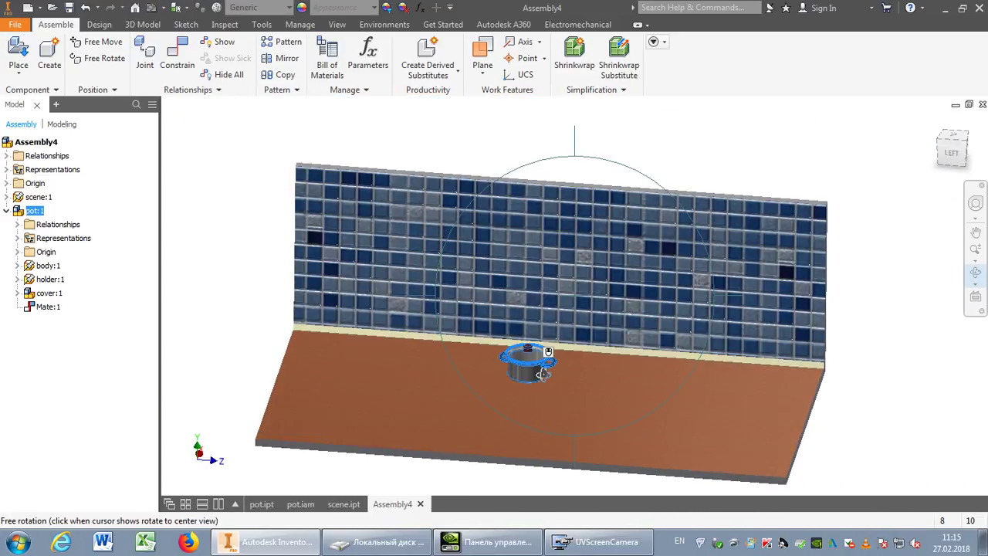
scroll(529, 359, up, 5)
key(Escape)
drag(528, 357, 528, 359)
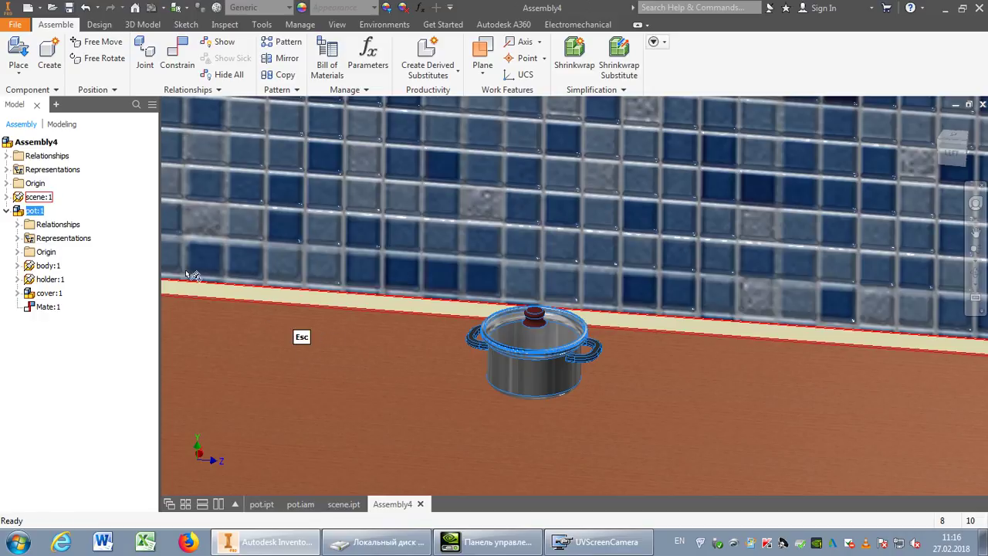
Save the new assembly as Assembly4.iam, leaving pot.iam out of the files saved
click(68, 8)
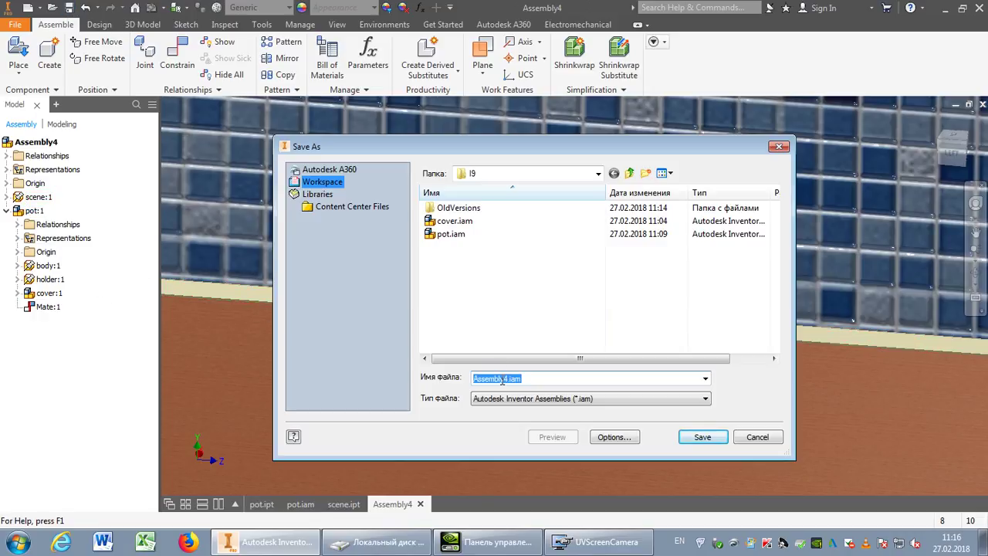
click(702, 437)
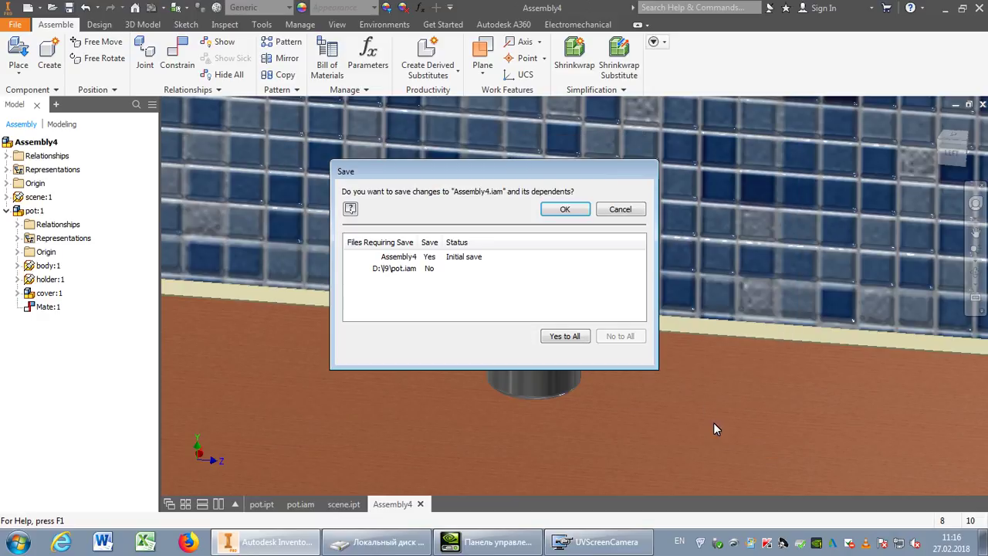
click(566, 209)
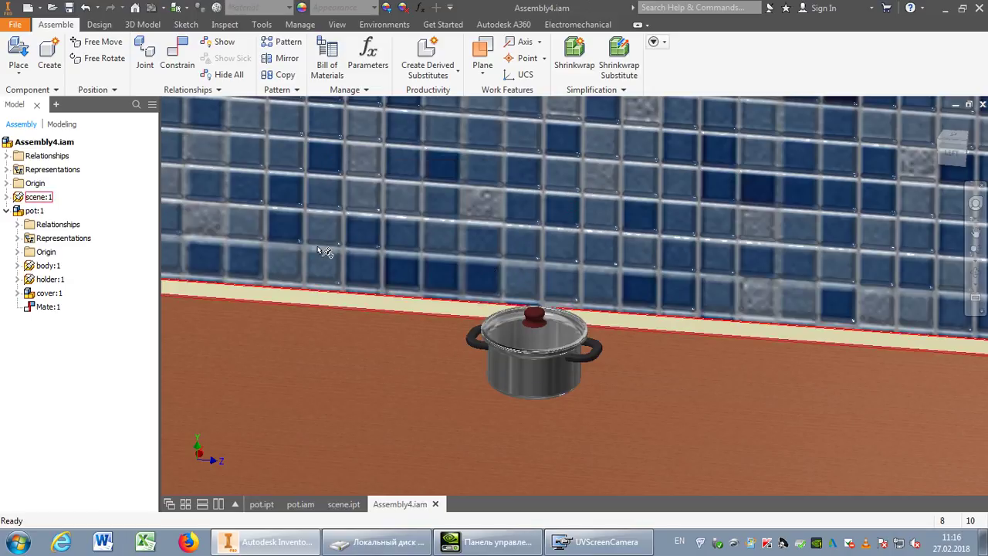
Make the pot subassembly flexible within the scene assembly
scroll(316, 243, down, 3)
click(35, 211)
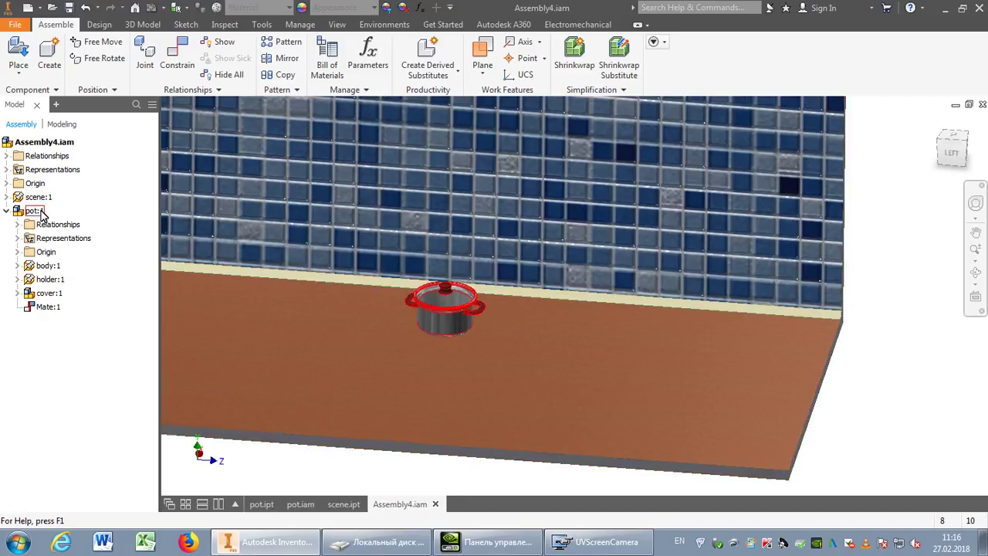
right_click(42, 216)
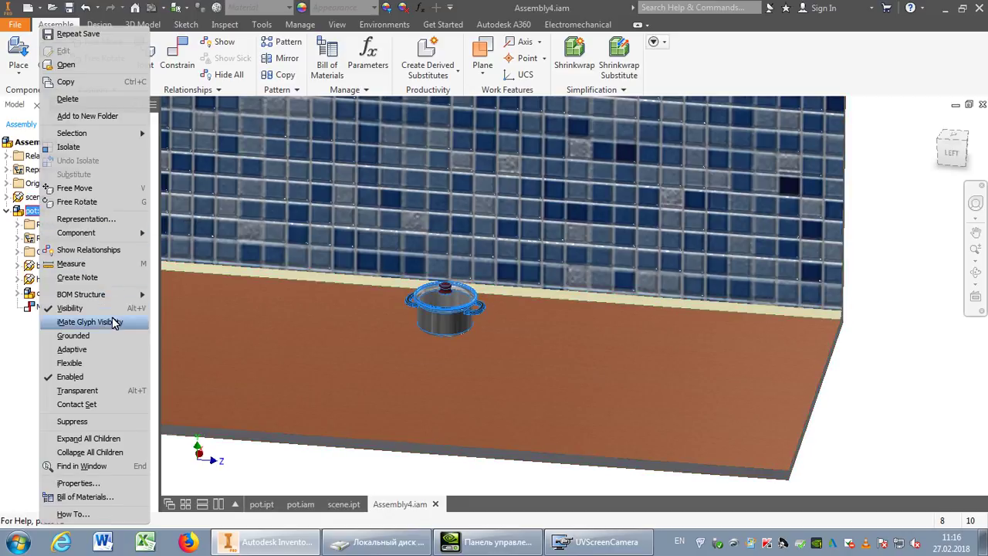
click(108, 363)
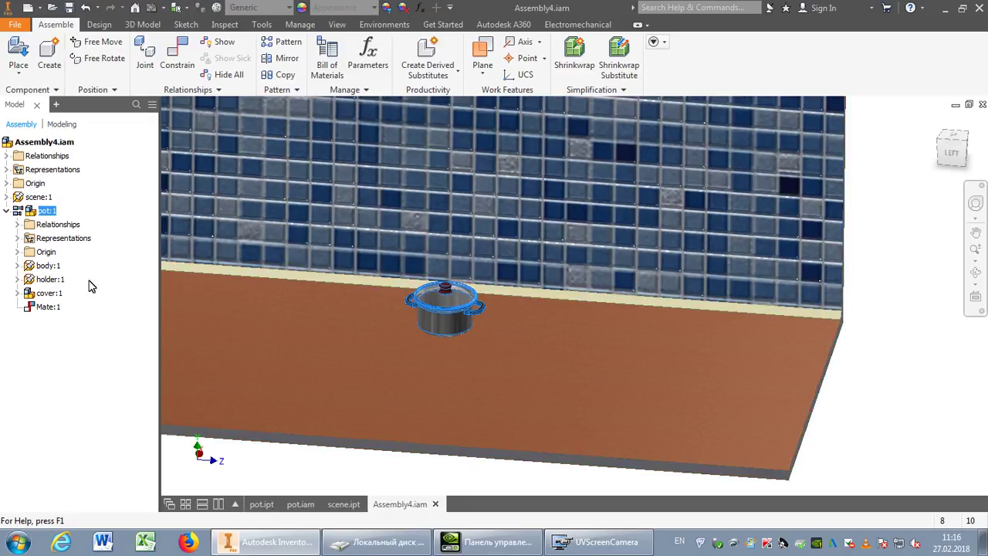
Enter the Inventor Studio environment for the scene assembly
click(387, 26)
click(136, 57)
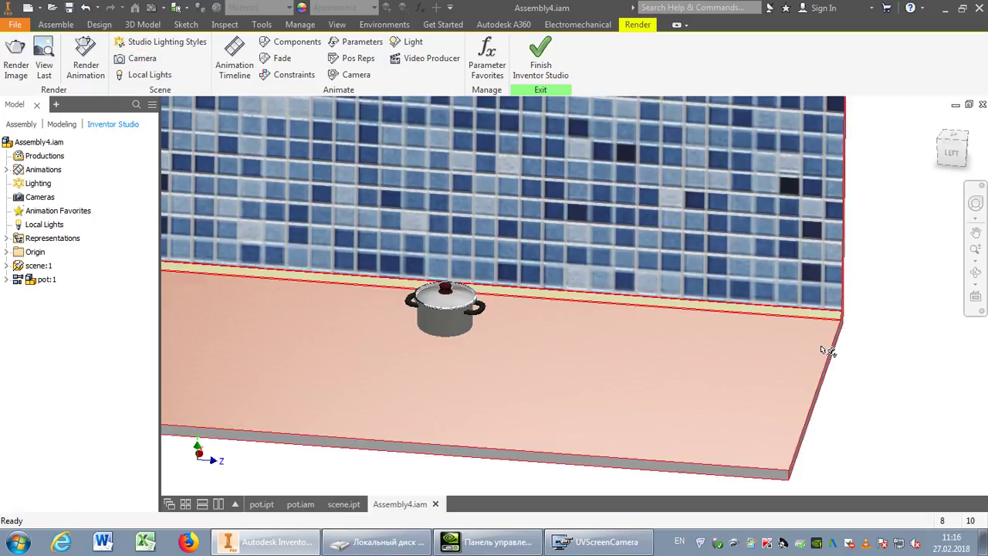
click(977, 275)
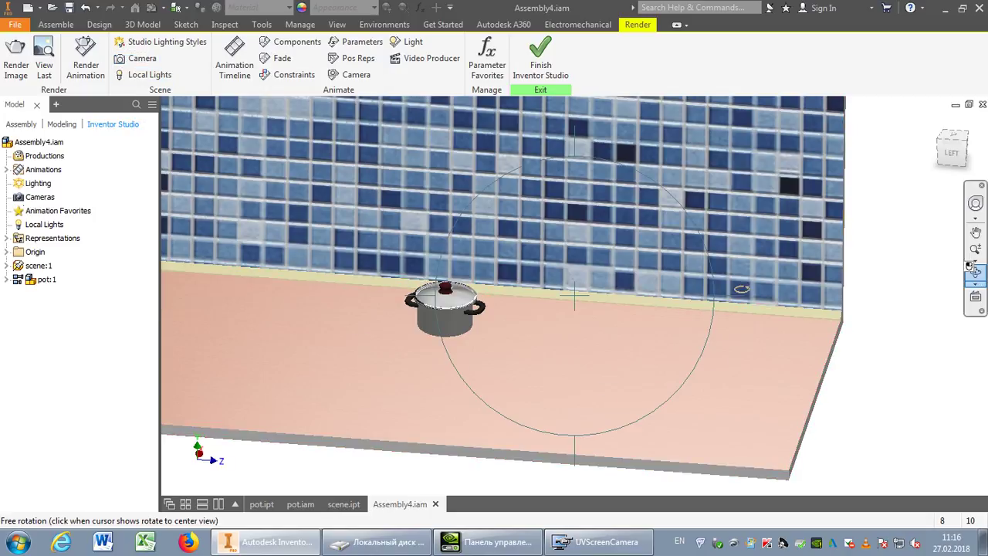
drag(514, 343, 577, 342)
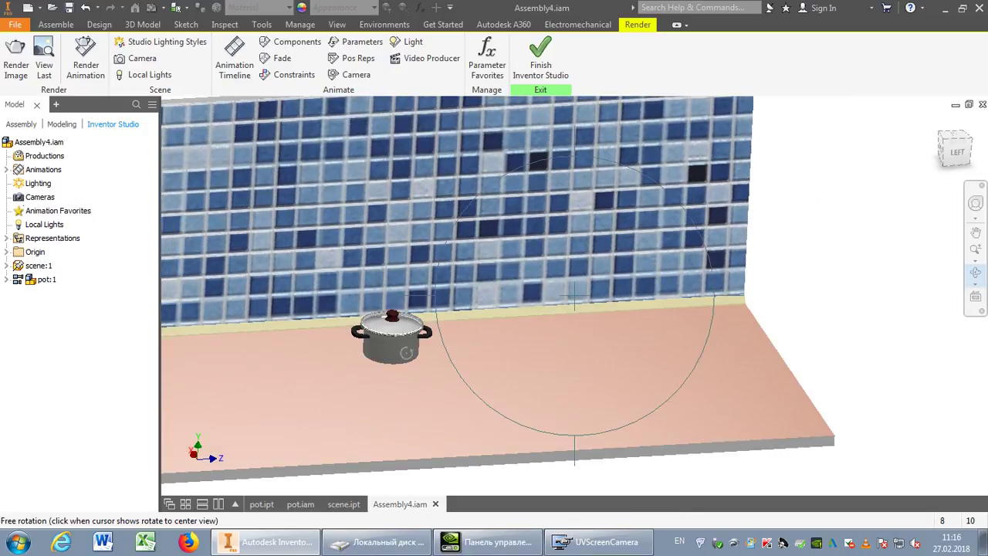
scroll(326, 336, up, 3)
middle_drag(327, 336, 566, 319)
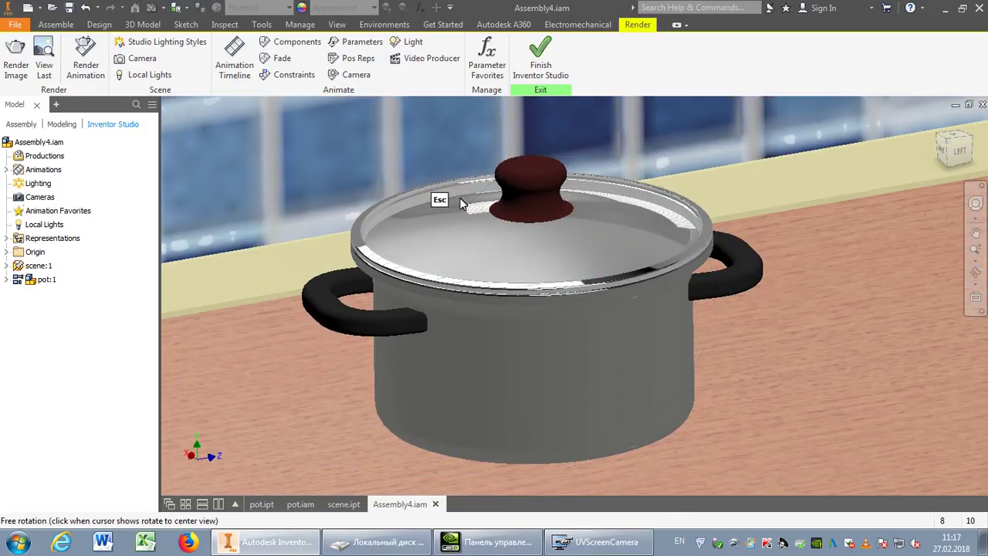
Switch the display from orthographic to perspective projection and turn on all shadows
click(336, 24)
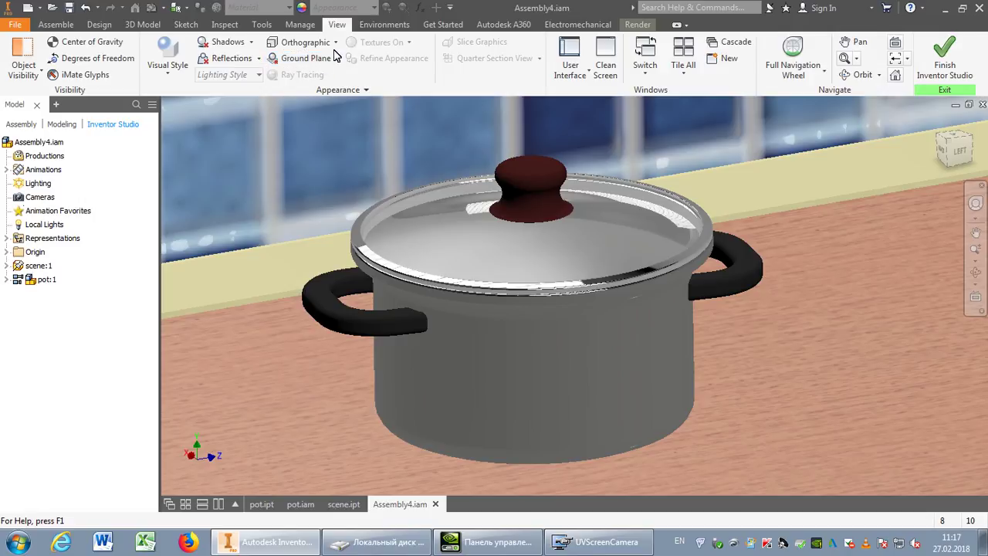
click(306, 42)
click(285, 90)
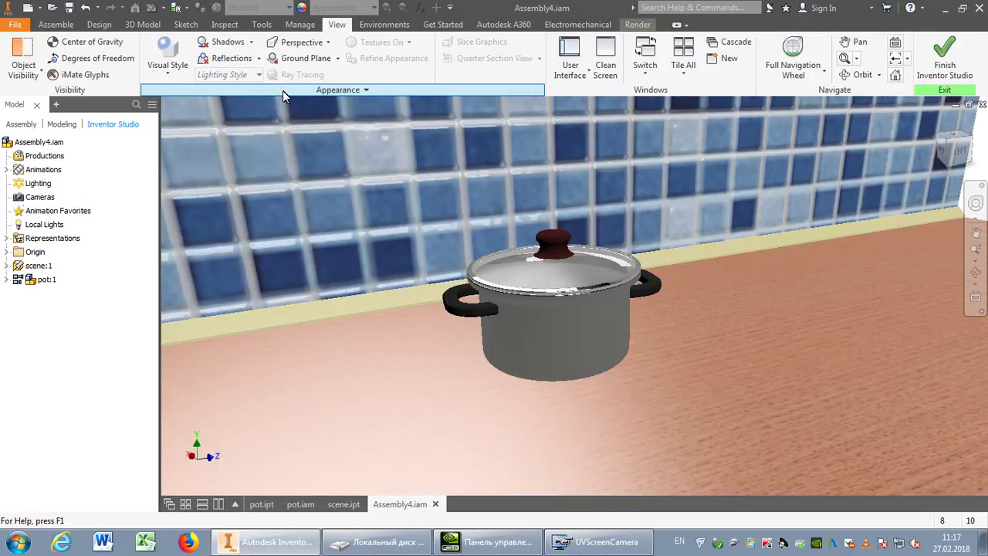
click(251, 42)
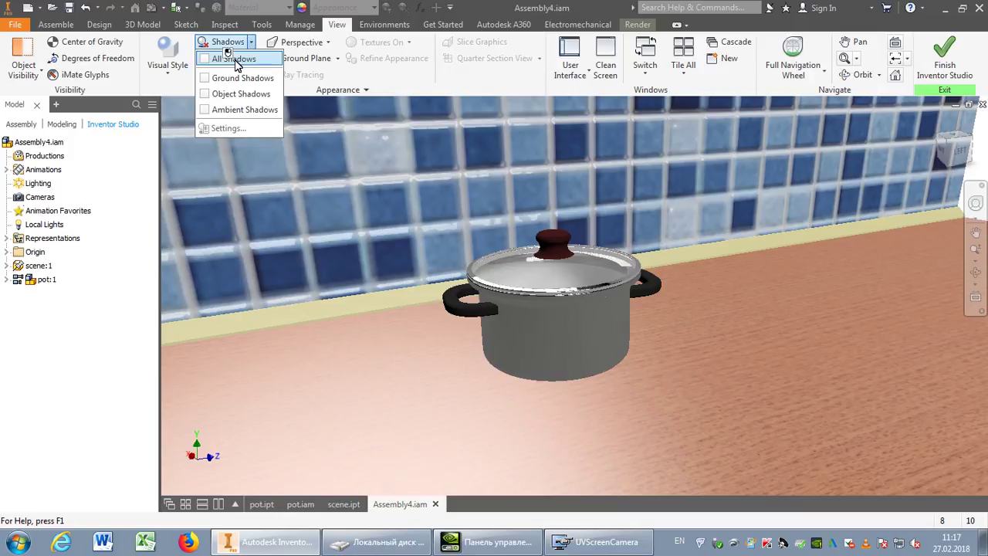
click(236, 60)
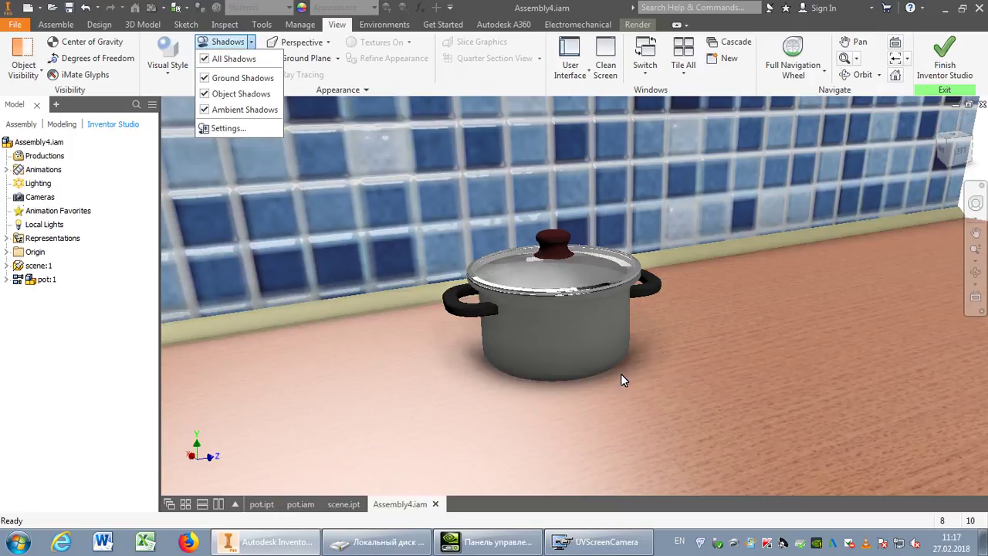
Create a camera from a close-up perspective view that frames the whole pot, its lid and both handles
click(978, 251)
drag(479, 355, 493, 446)
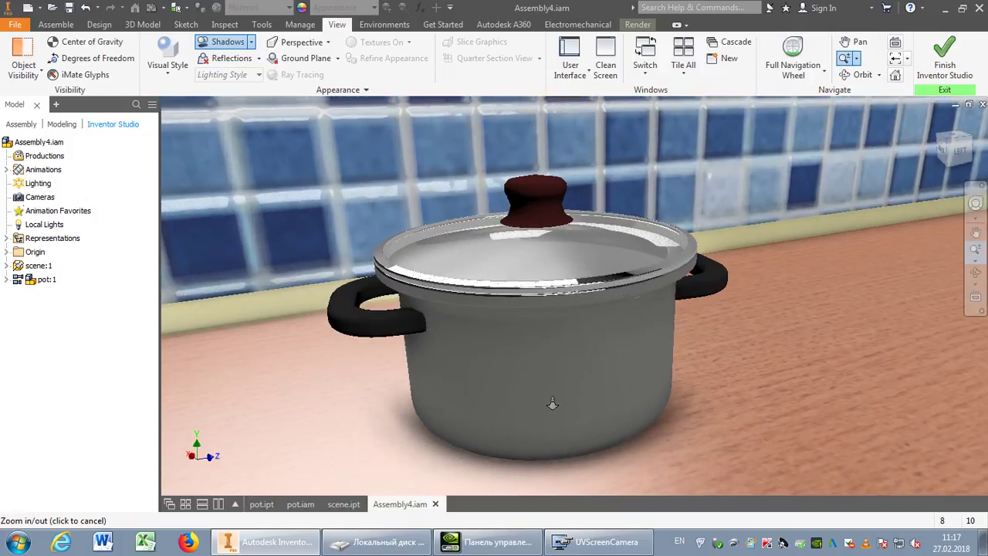
drag(553, 404, 566, 380)
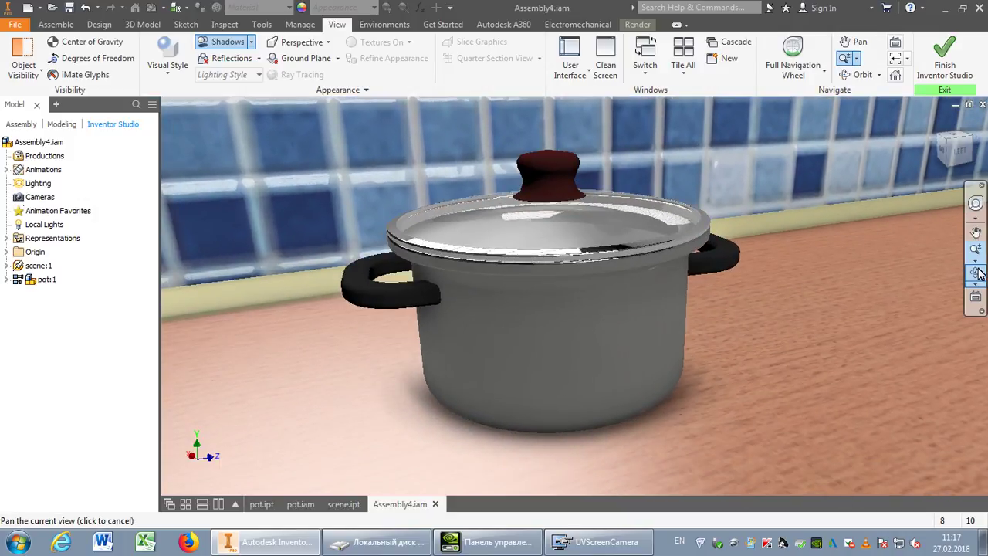
click(976, 272)
drag(519, 280, 551, 289)
key(Escape)
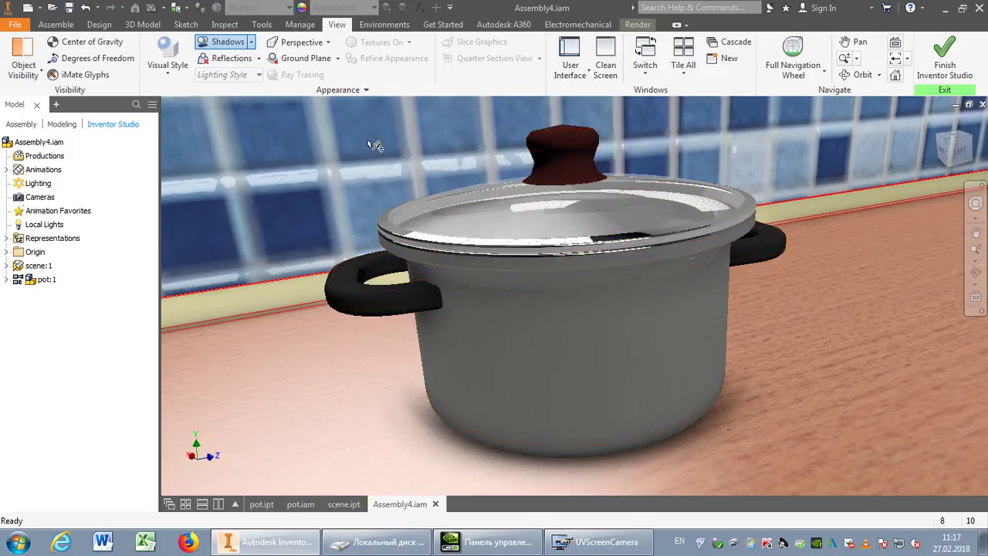
click(630, 26)
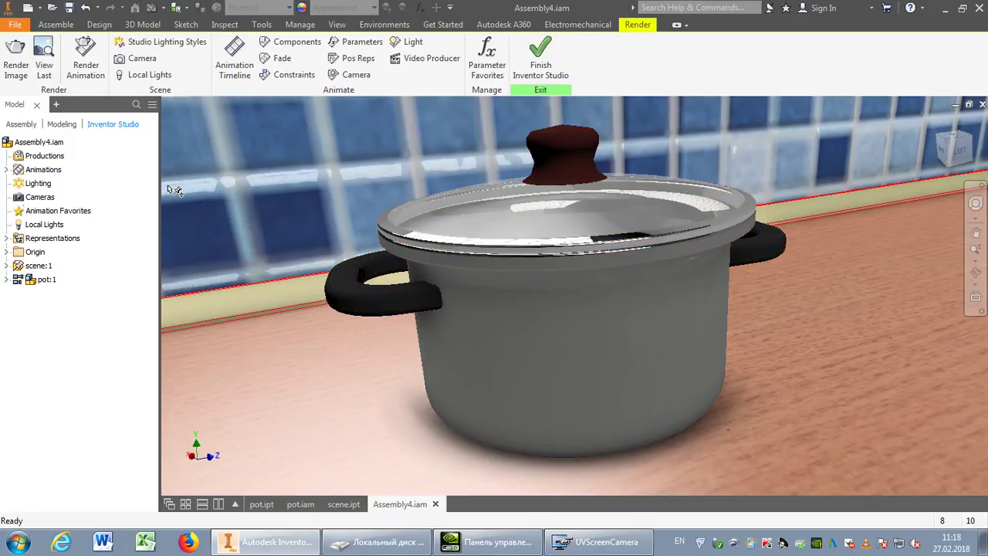
right_click(48, 202)
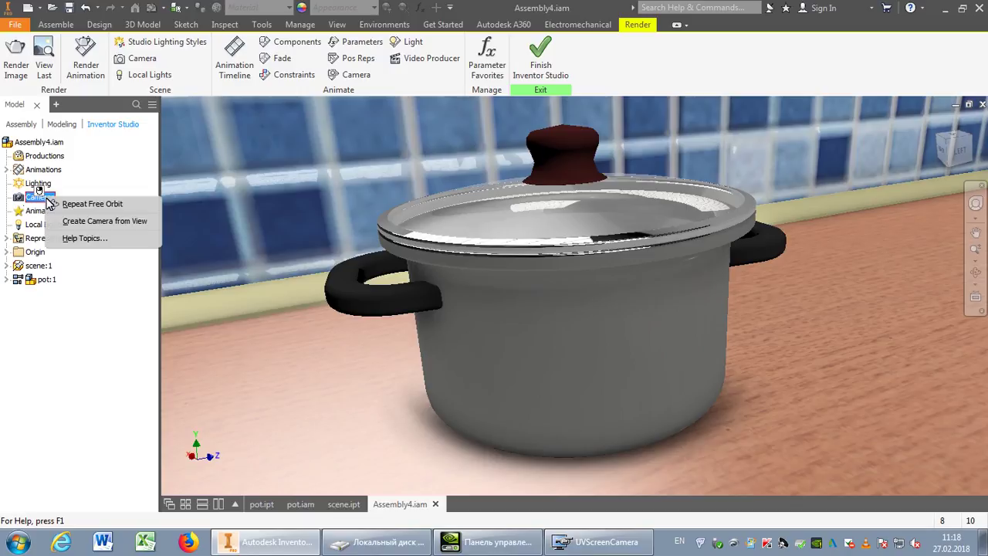
click(146, 221)
Set up Render Image to use Camera1 with an output size of 800 x 600
click(20, 62)
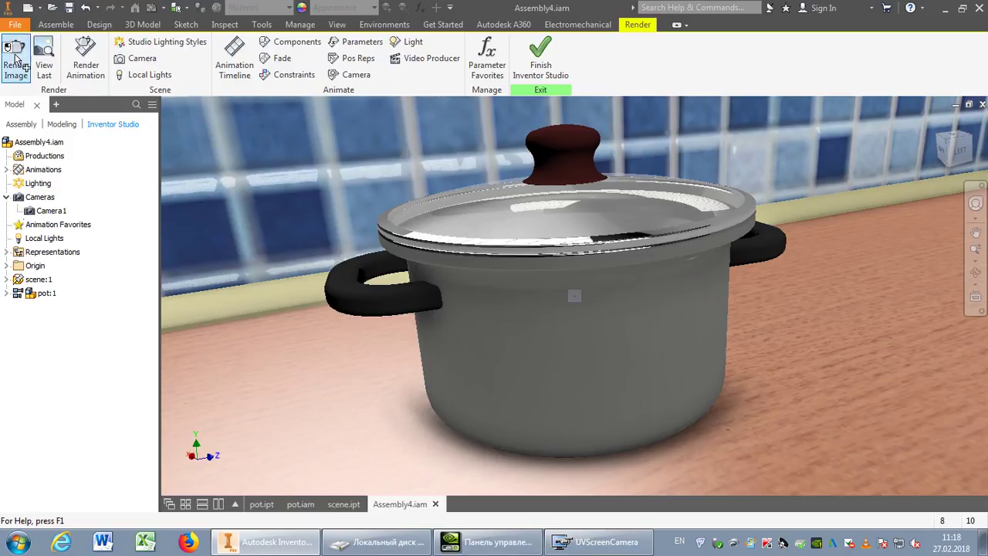
click(271, 190)
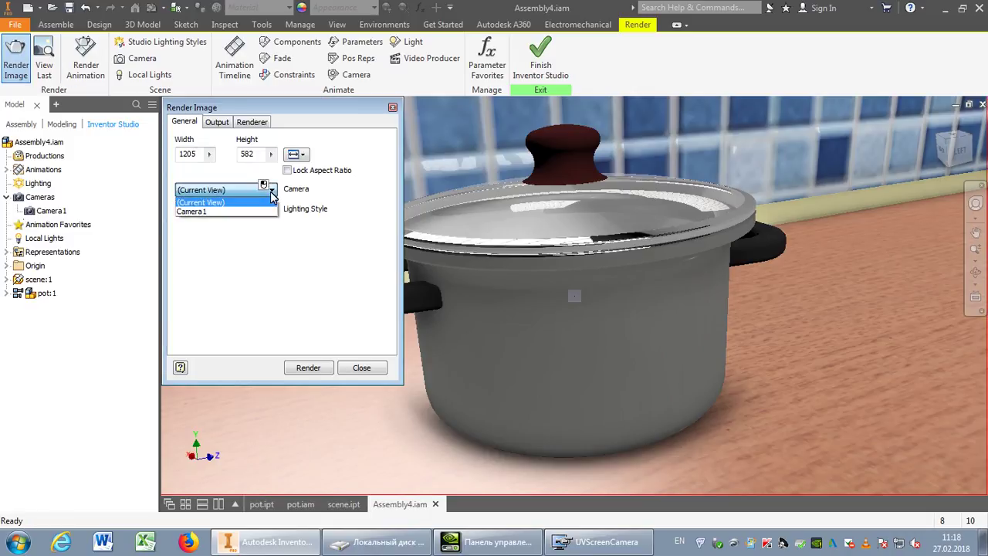
click(224, 212)
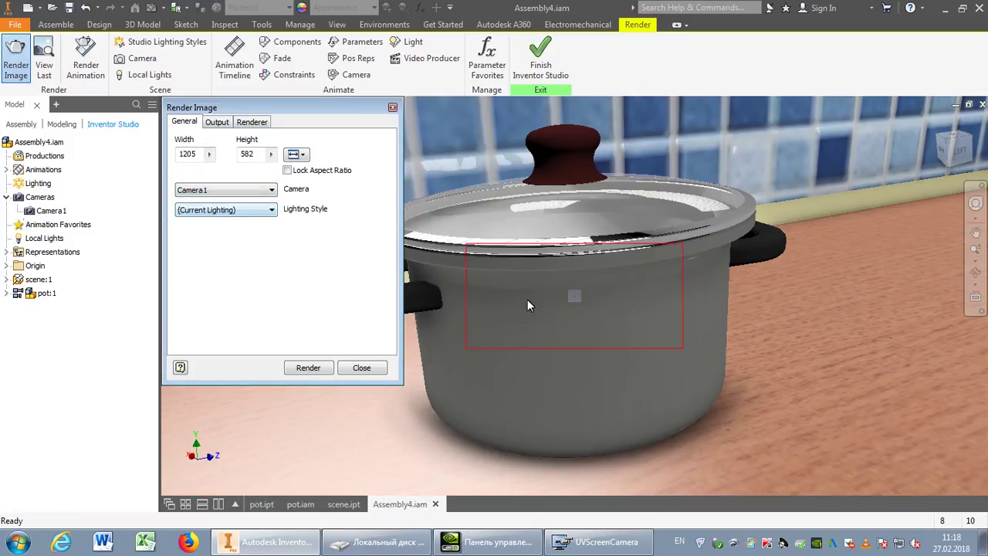
click(295, 155)
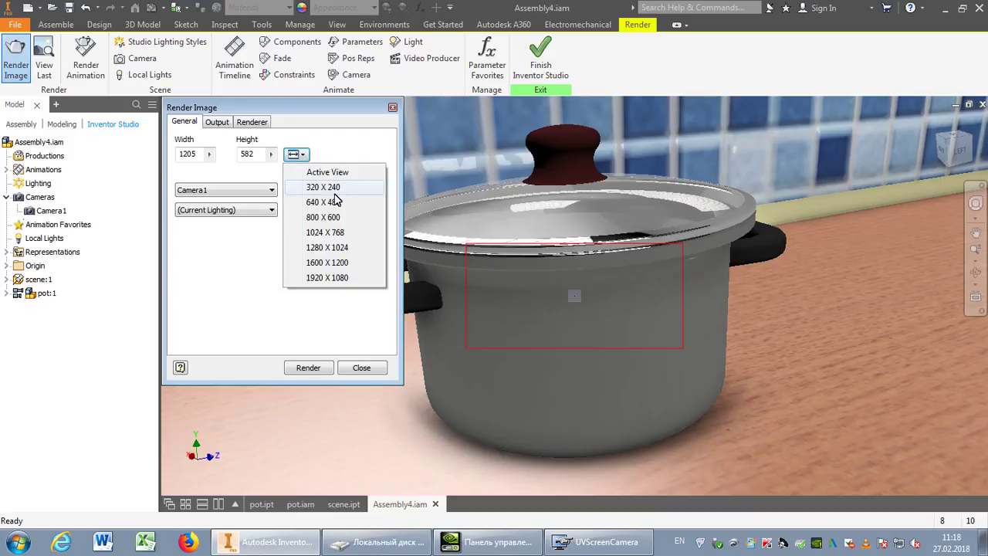
click(336, 217)
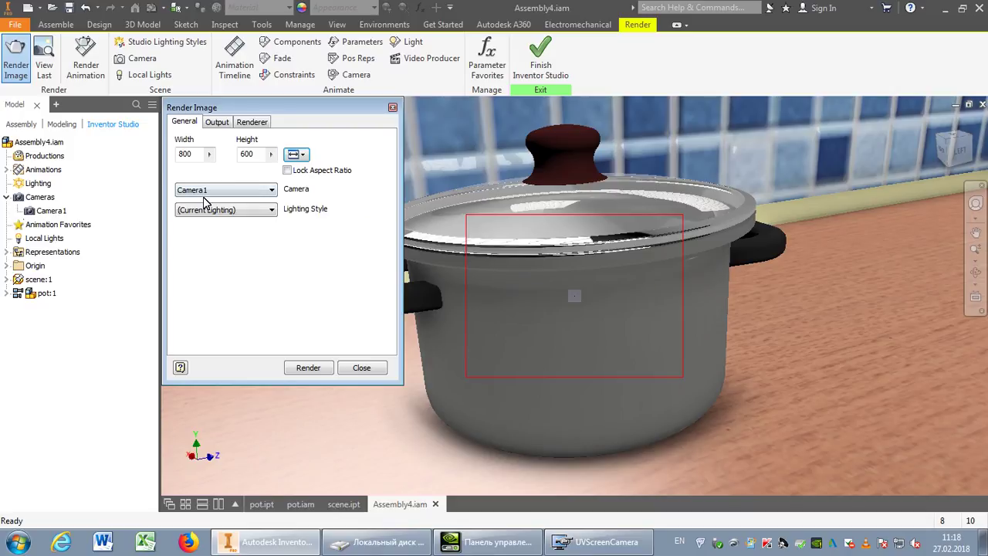
Start a trial render from Camera1, stop it early and close both the render output and the render settings
click(309, 368)
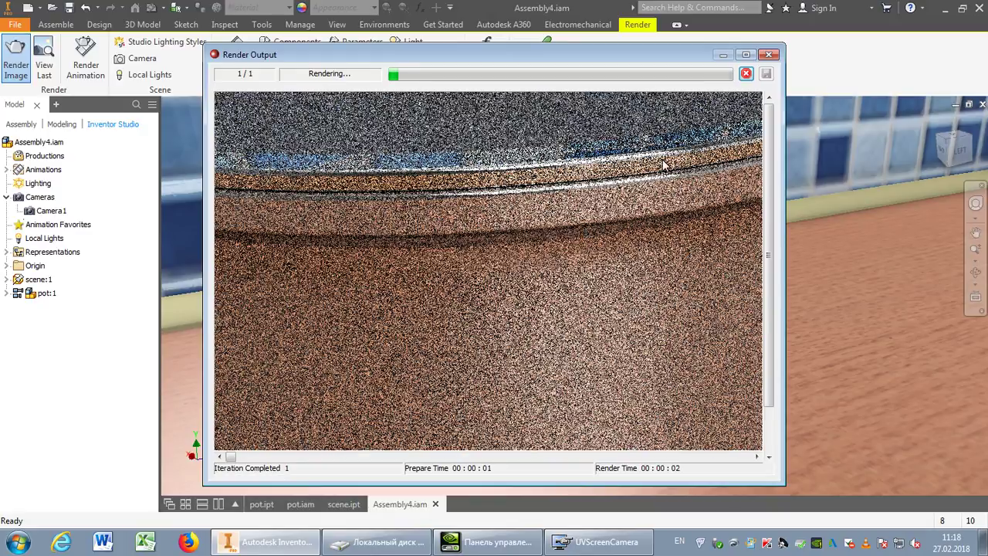
click(747, 74)
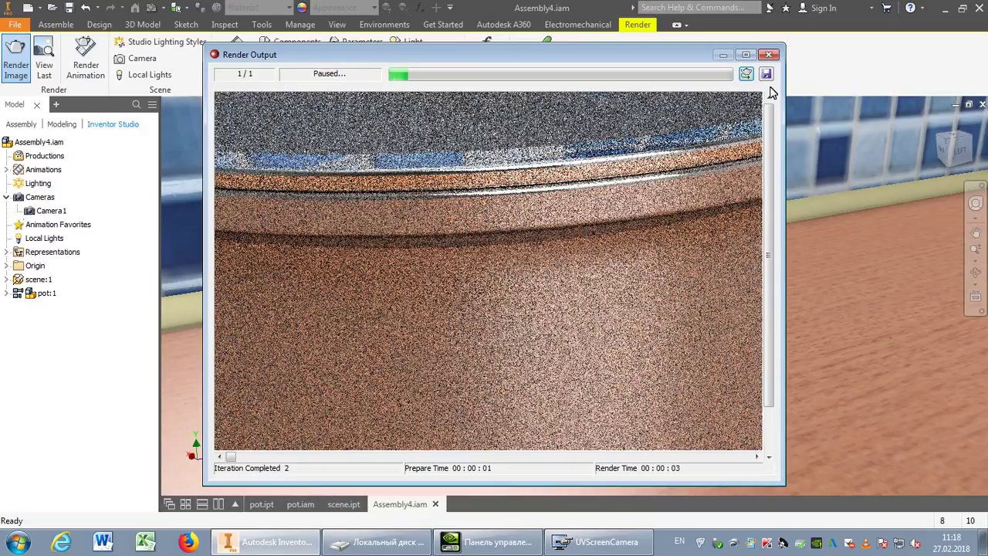
click(769, 54)
click(392, 107)
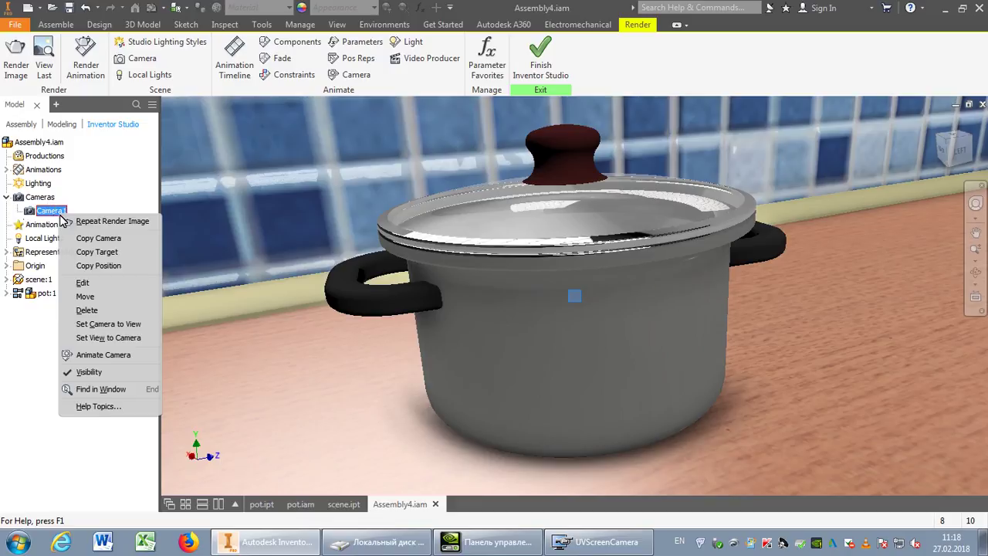
Edit Camera1 and re-pick its target on the front of the pot body
click(93, 283)
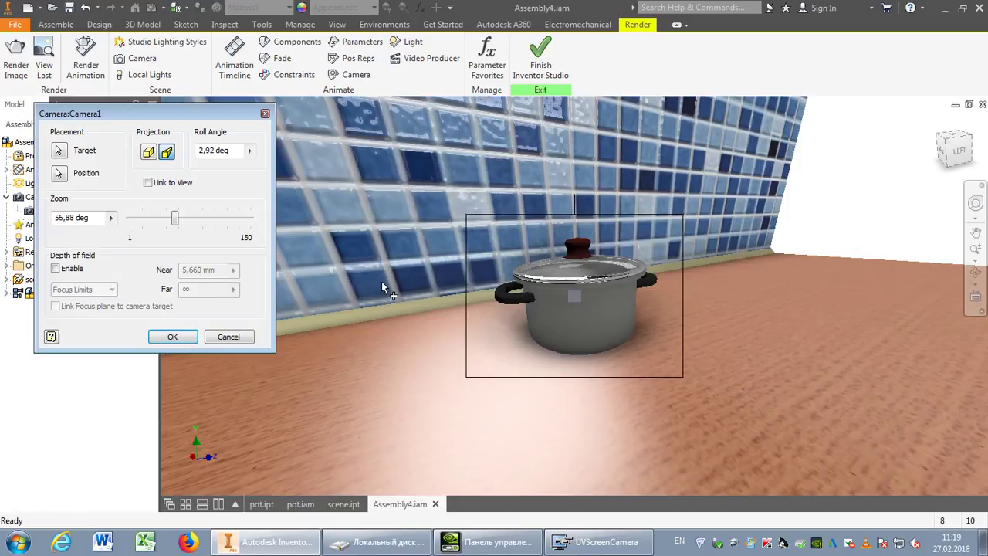
click(61, 152)
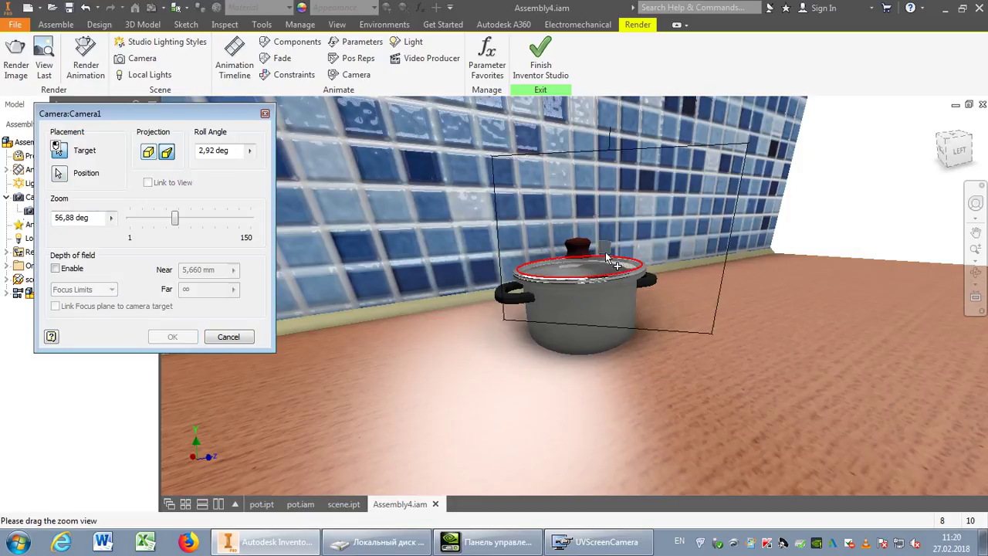
click(582, 304)
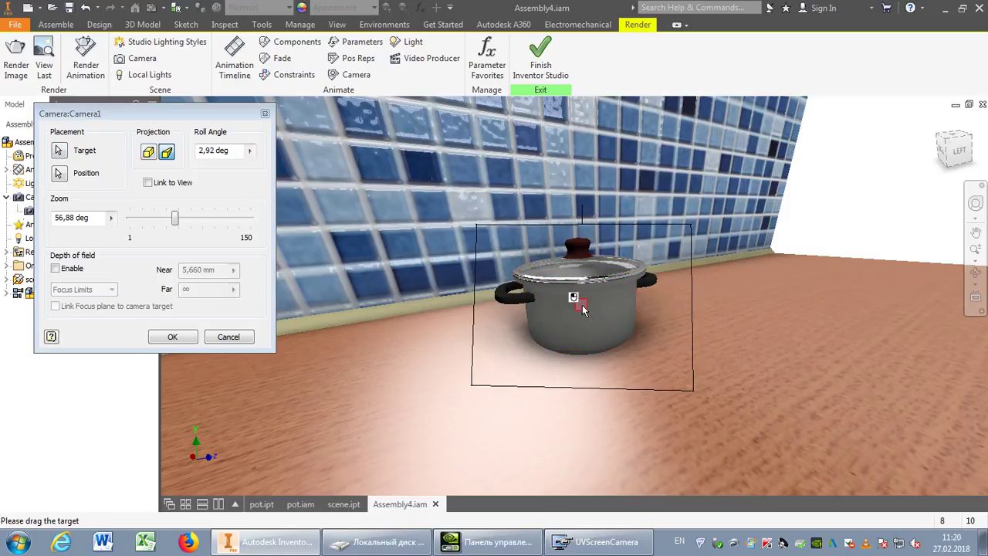
click(172, 337)
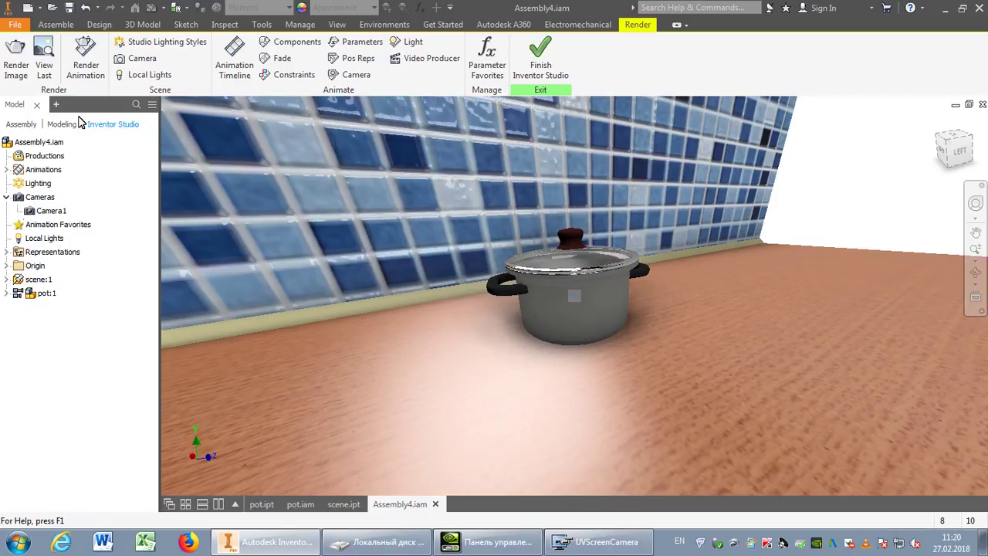
Run a trial render from the adjusted Camera1 and stop it early
click(16, 58)
click(307, 366)
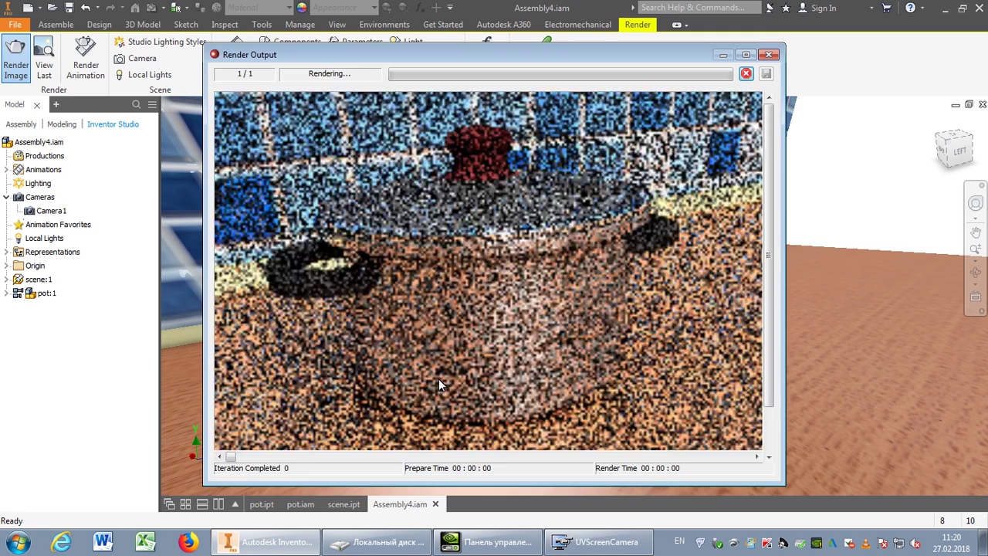
click(768, 55)
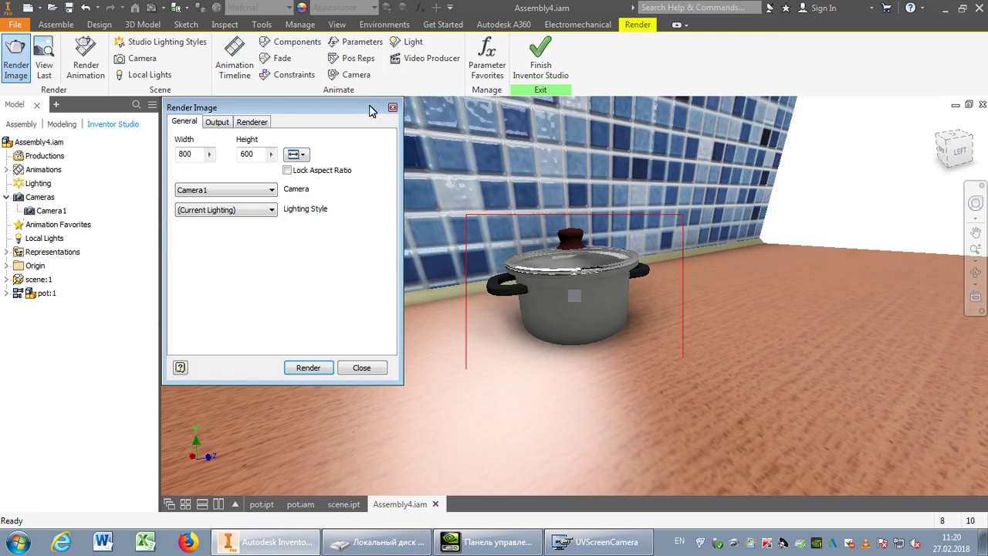
Set the renderer's lighting and material accuracy to Low, run a trial render and stop it early
click(217, 122)
click(252, 122)
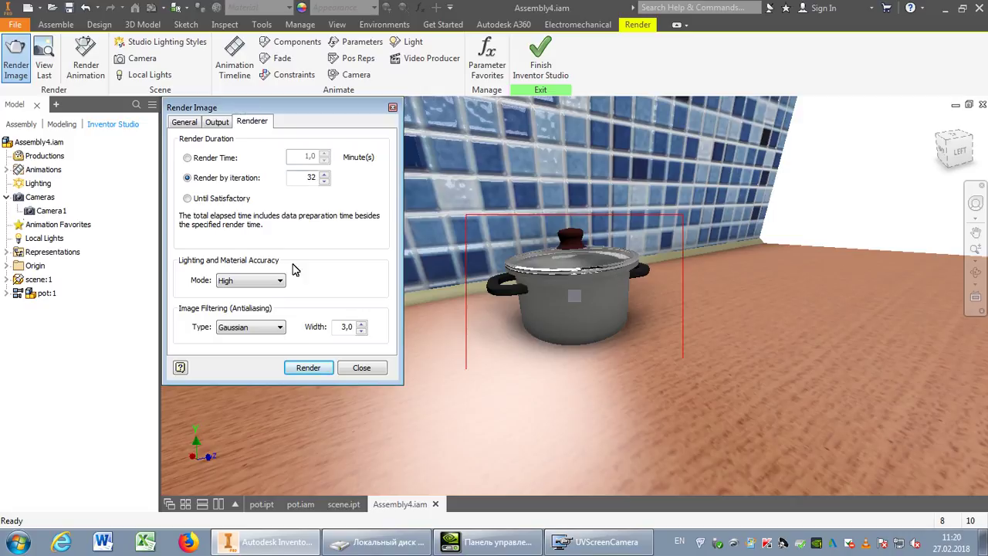
click(276, 285)
click(261, 299)
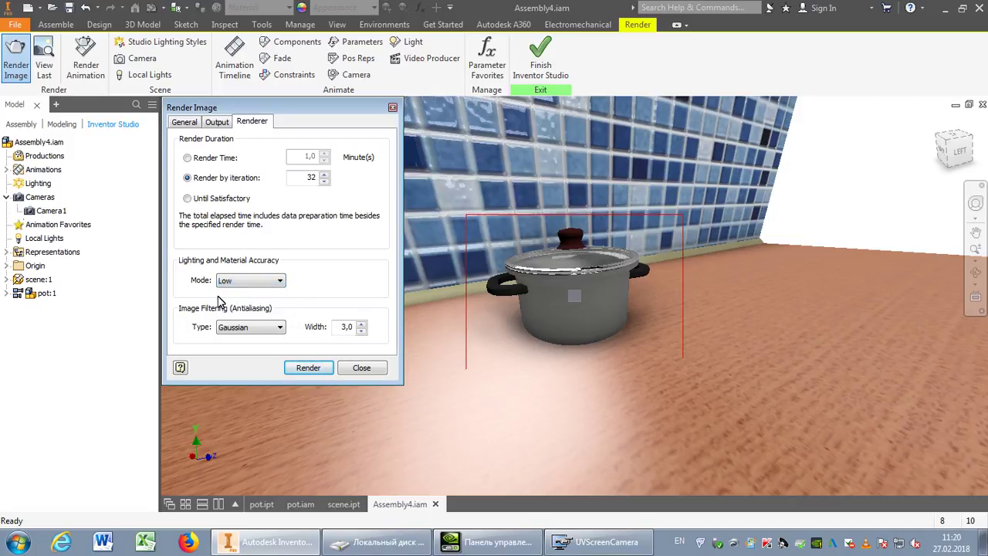
click(311, 367)
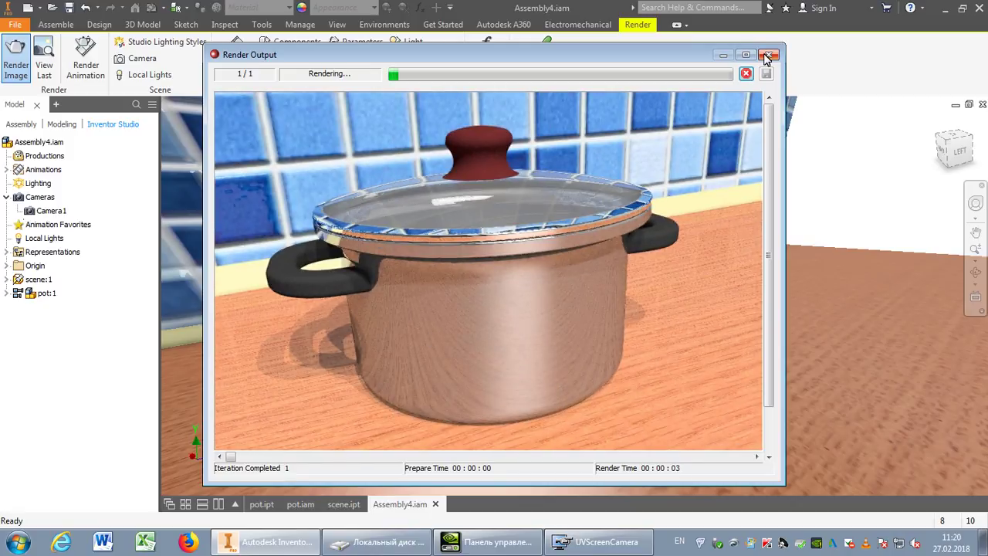
click(769, 54)
Set the lighting and material accuracy to Draft, try a render, then close the output and the render settings
click(274, 280)
click(249, 308)
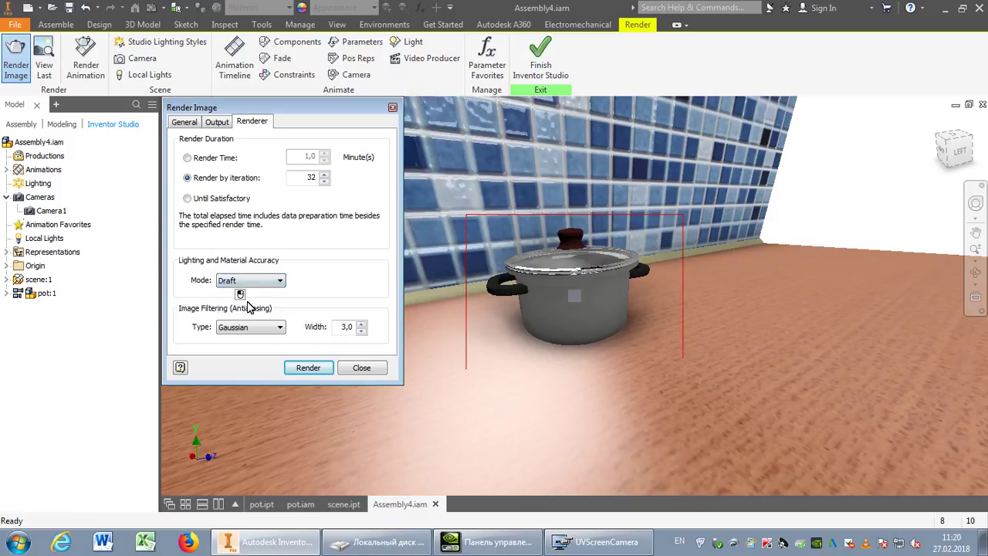
click(325, 367)
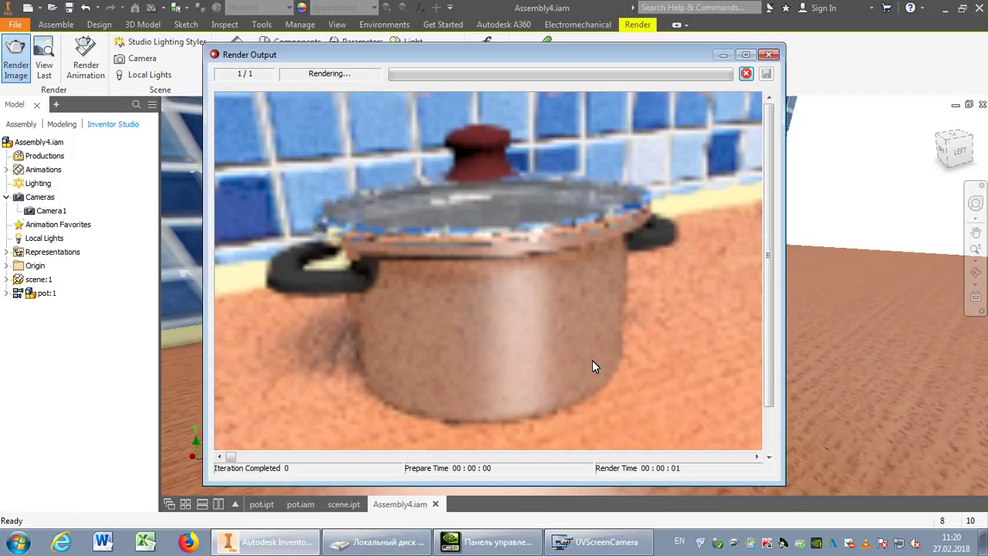
click(769, 54)
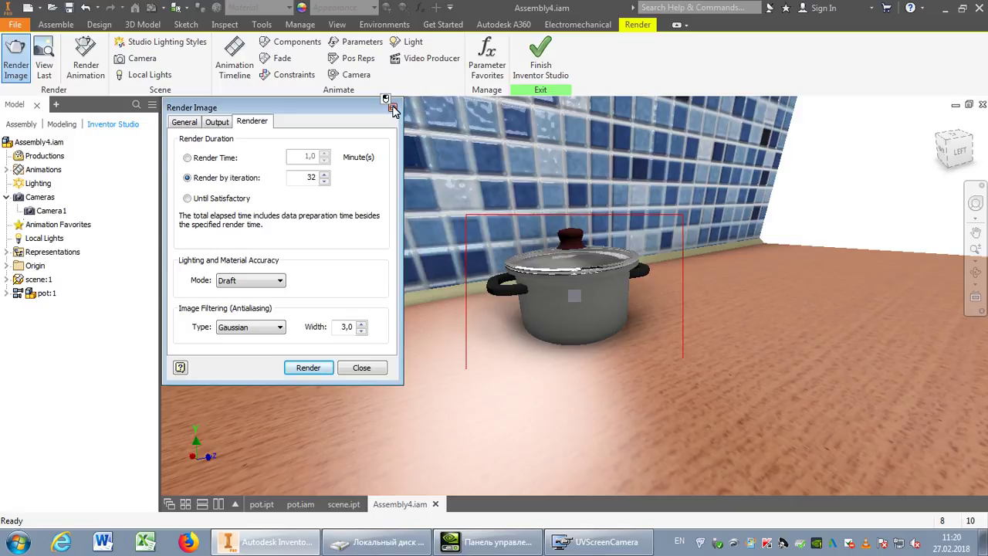
click(391, 107)
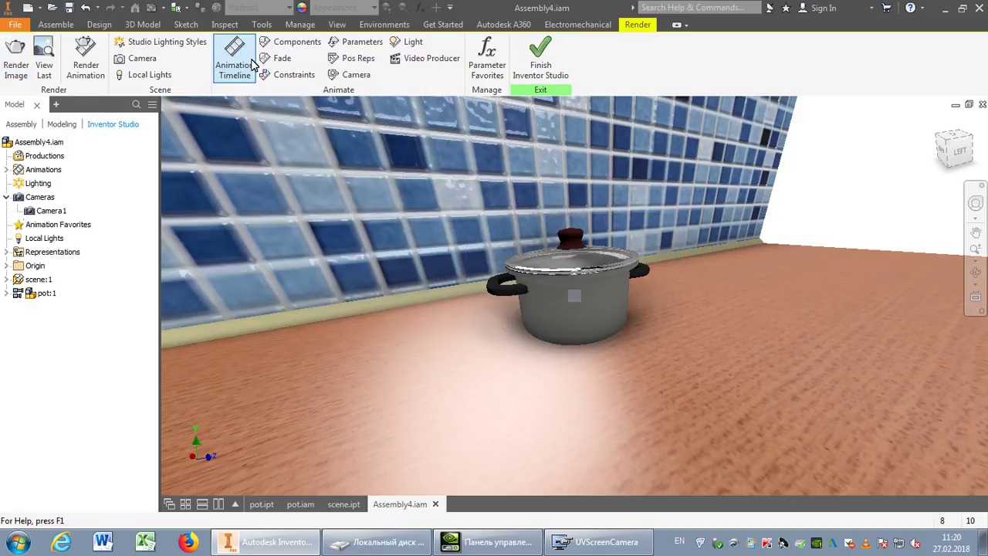
Copy the Plain Room studio lighting style under its default name and make the copy the active style
click(167, 42)
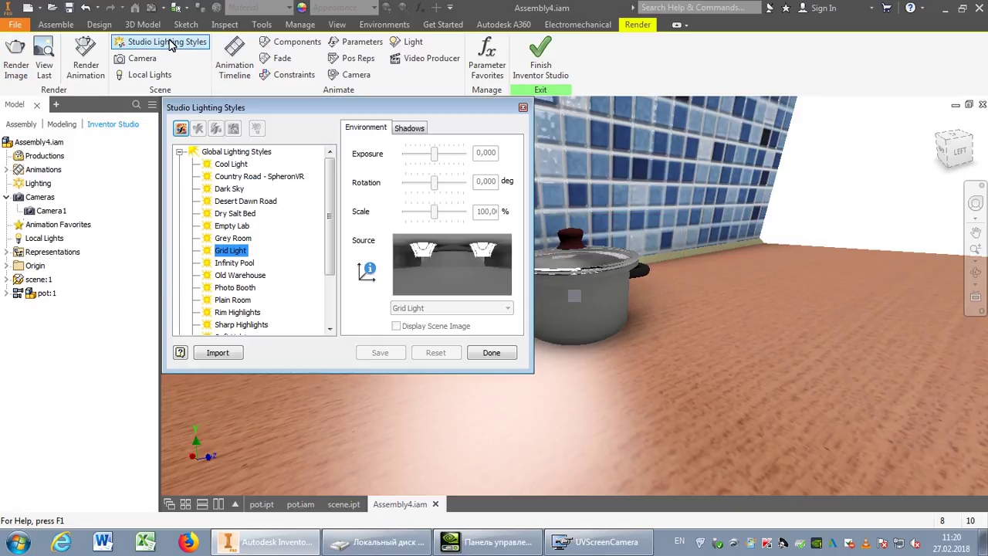
scroll(330, 256, down, 2)
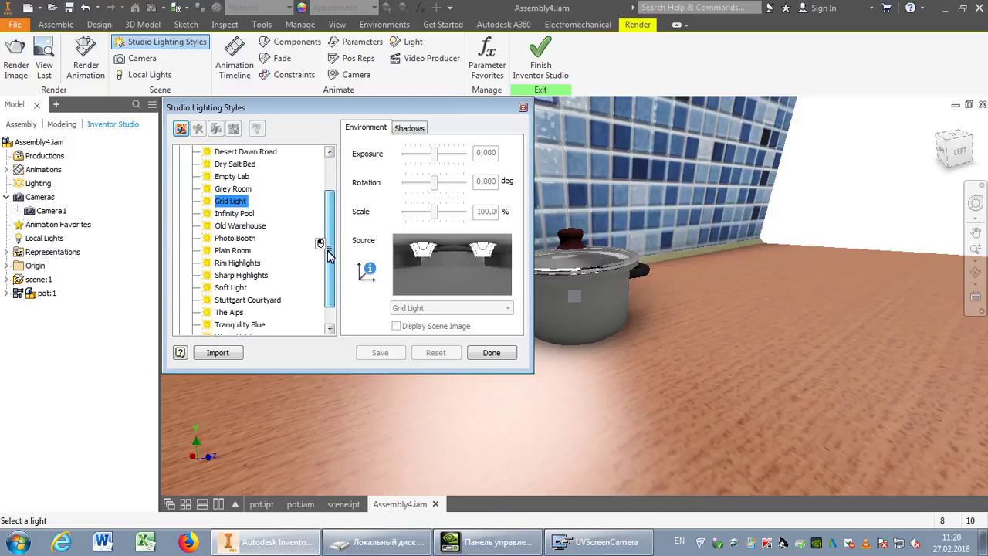
right_click(239, 251)
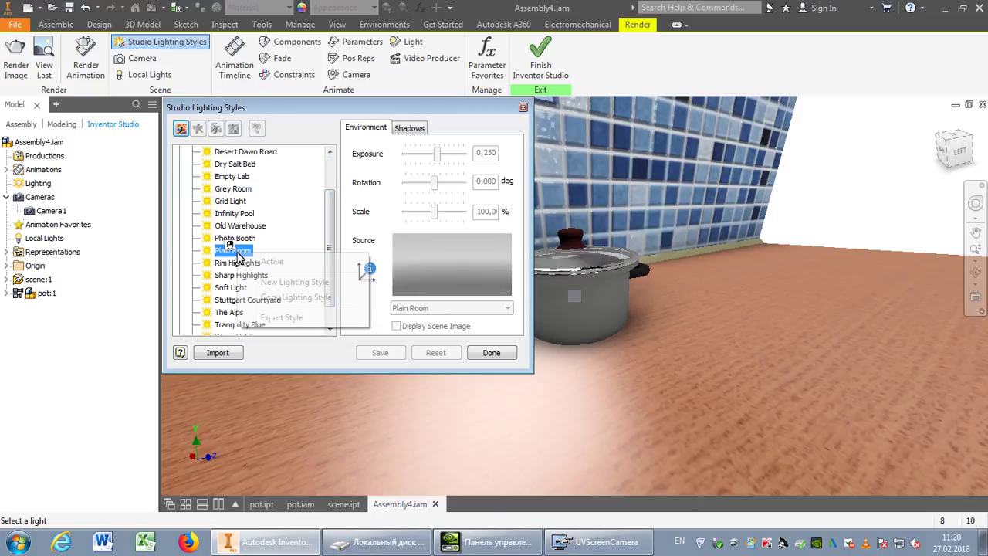
click(313, 297)
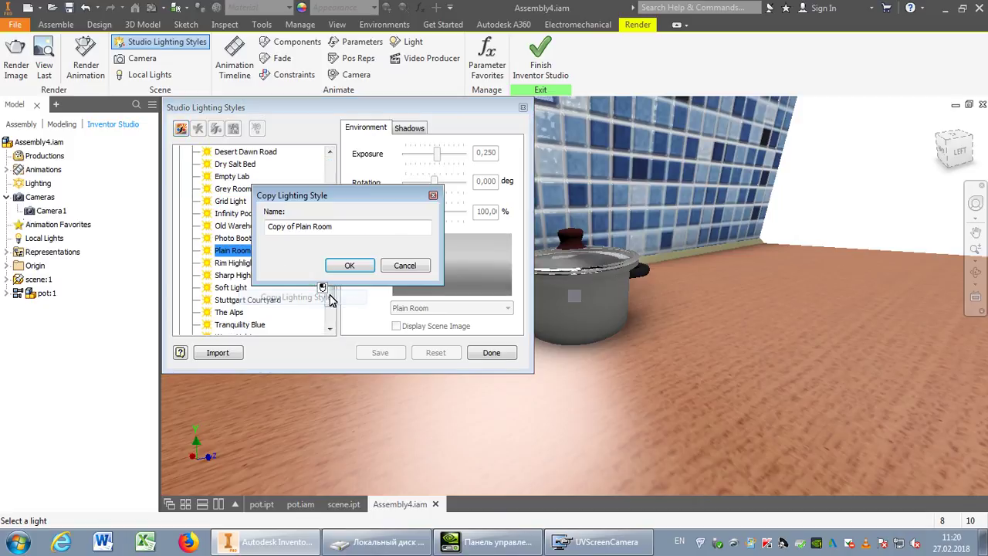
click(350, 266)
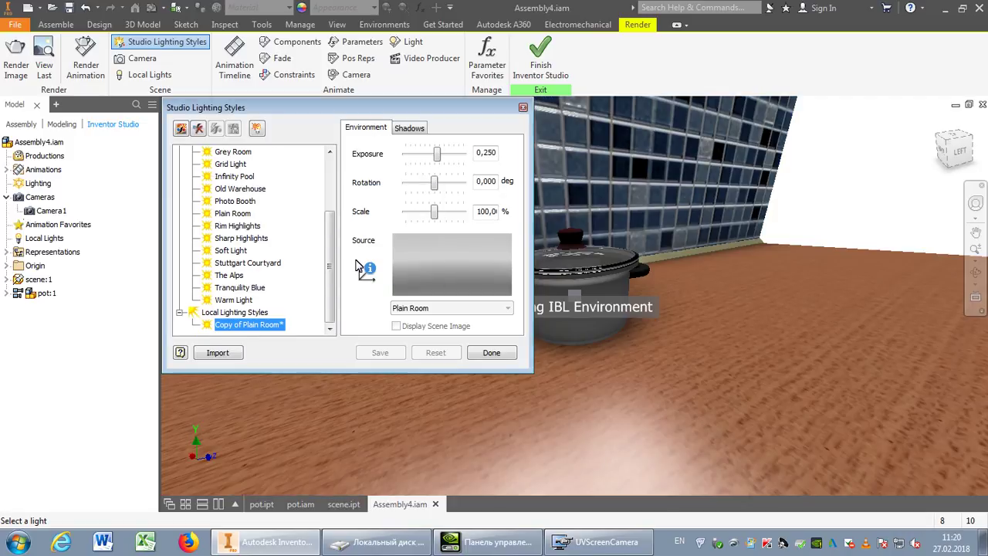
right_click(266, 324)
click(300, 333)
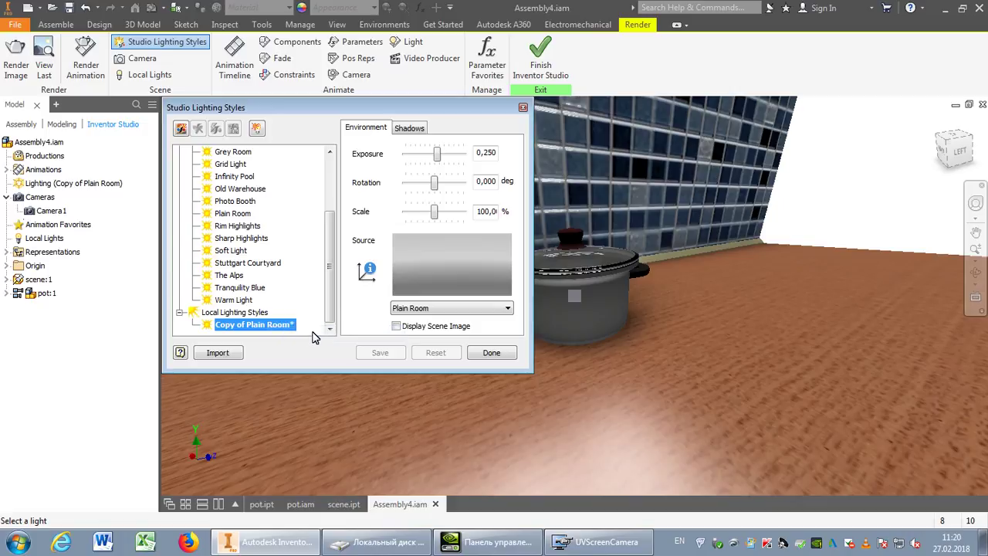
click(499, 354)
Run a trial render with the copied Plain Room lighting, stop it early and close the render settings
click(15, 58)
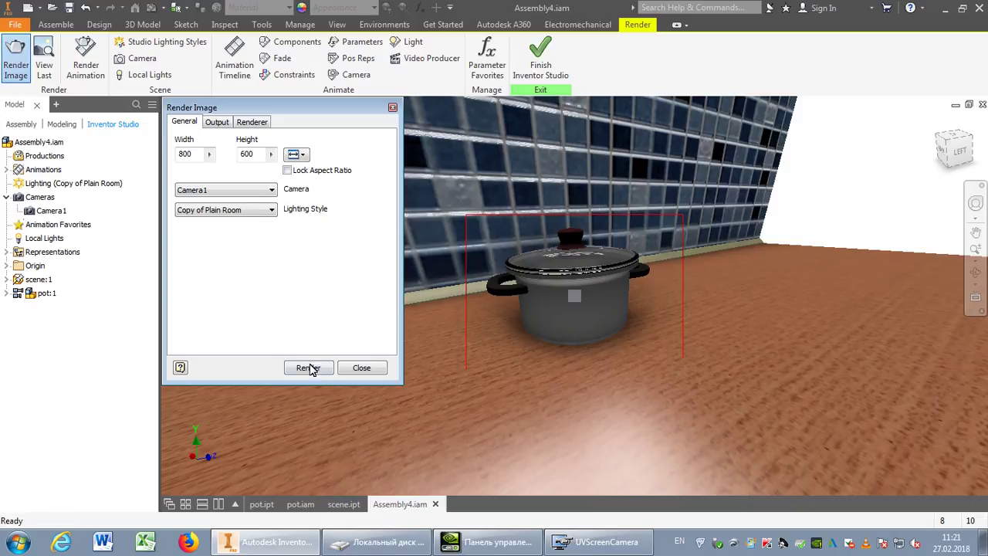
click(309, 368)
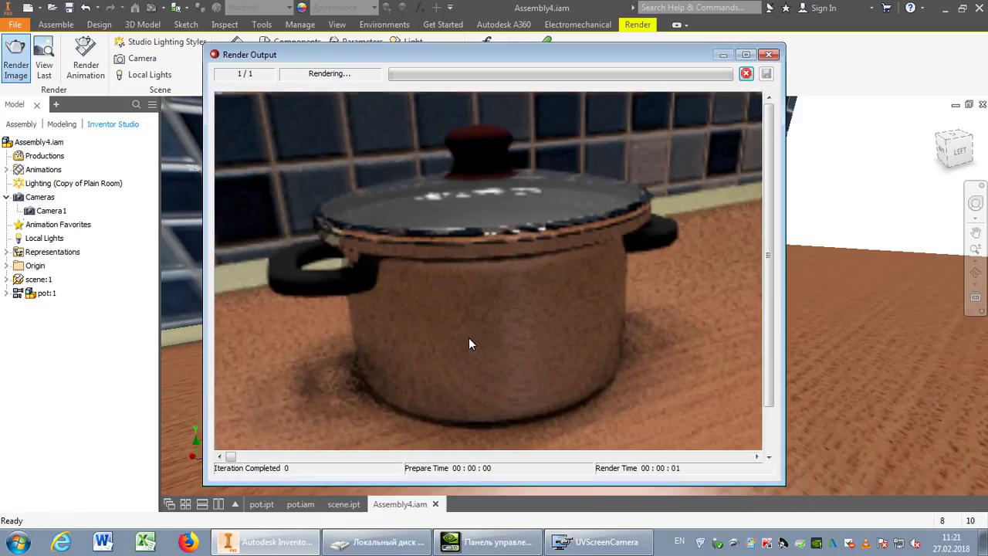
click(769, 54)
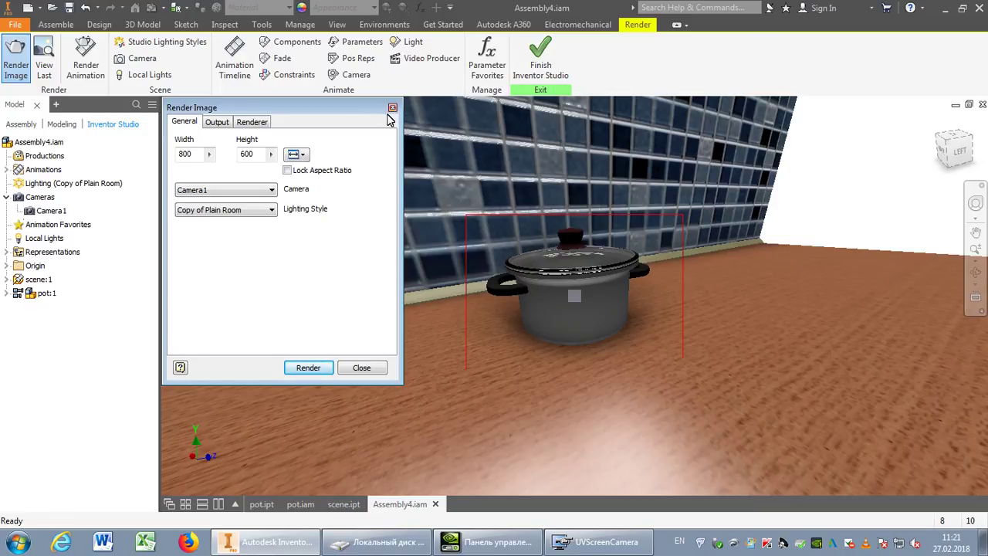
click(269, 212)
click(269, 212)
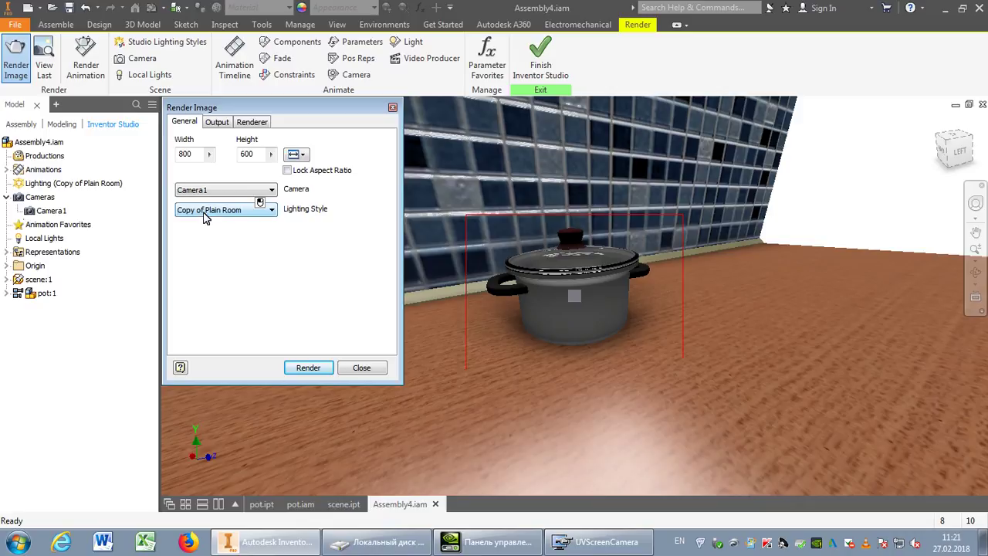
click(392, 109)
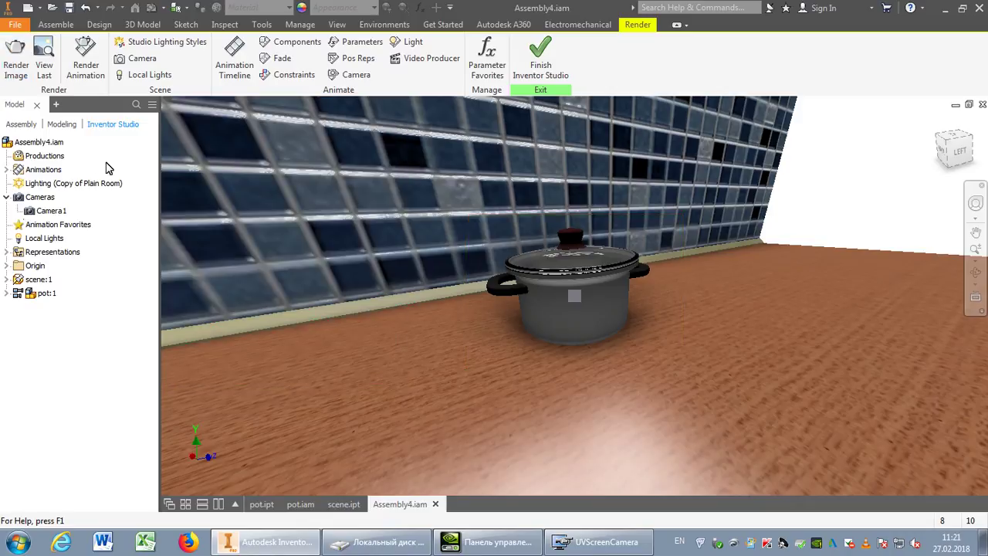
Set the copied Plain Room lighting style's exposure to 1 and save the style
right_click(44, 190)
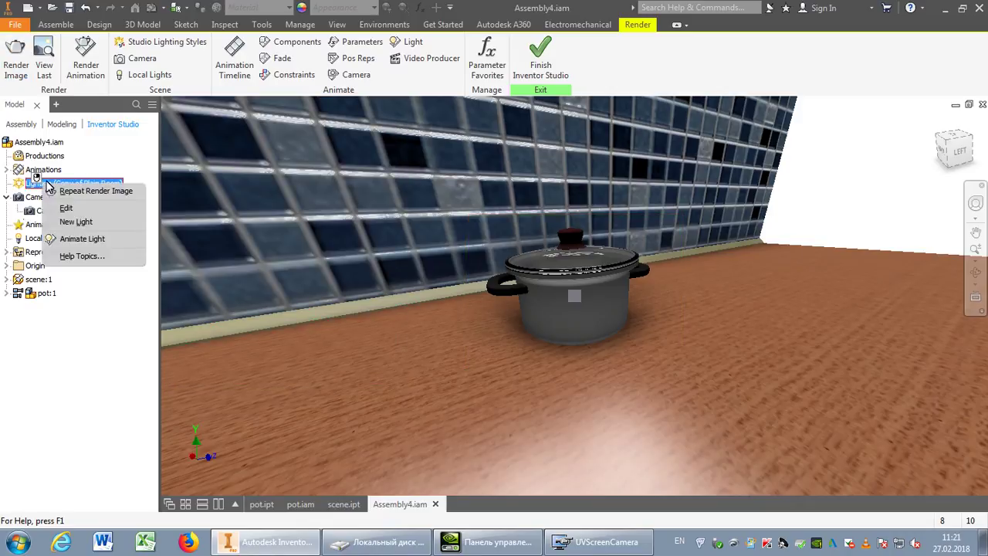
click(94, 206)
drag(437, 154, 446, 154)
double_click(495, 152)
text(1)
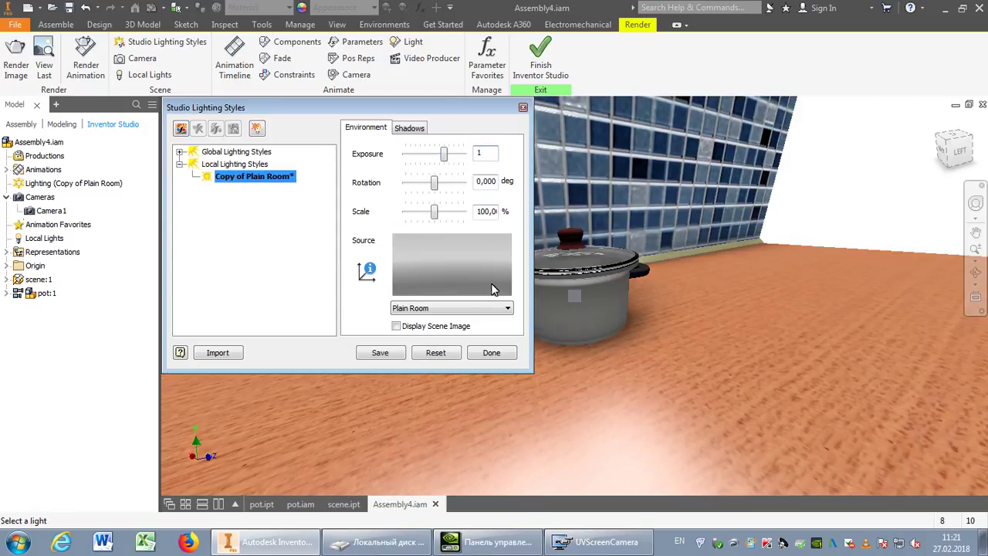
click(387, 352)
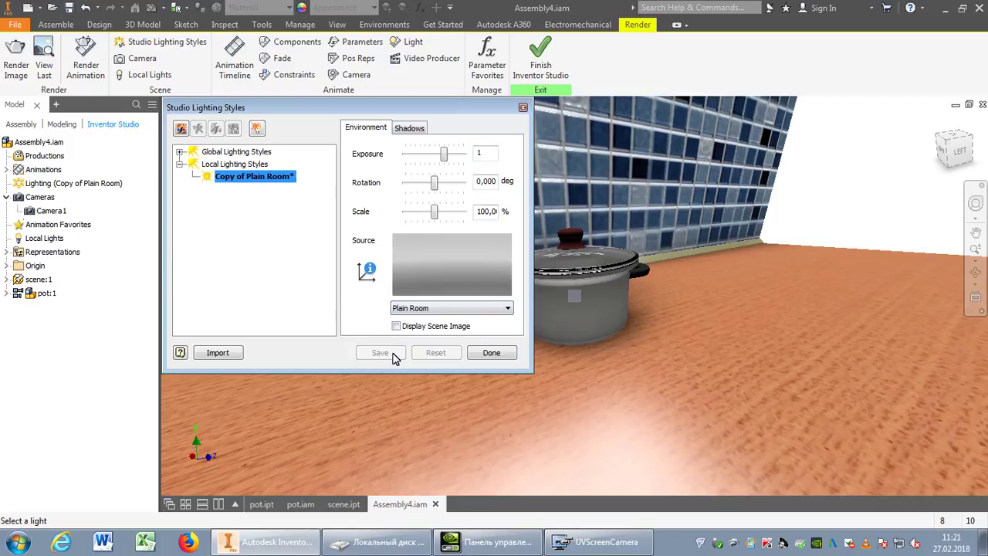
click(492, 354)
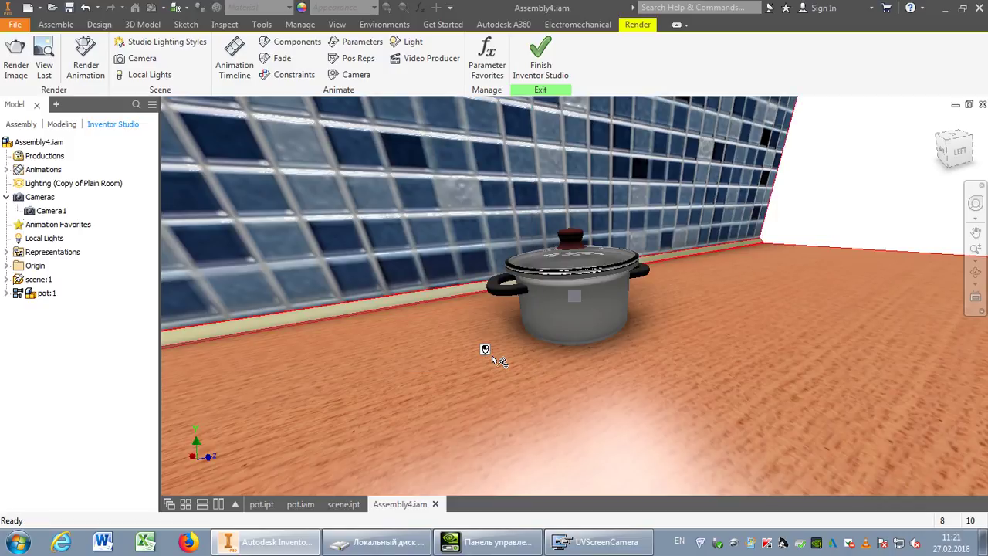
Preview the brighter lighting in a trial render, stop it early and close the render settings
click(17, 62)
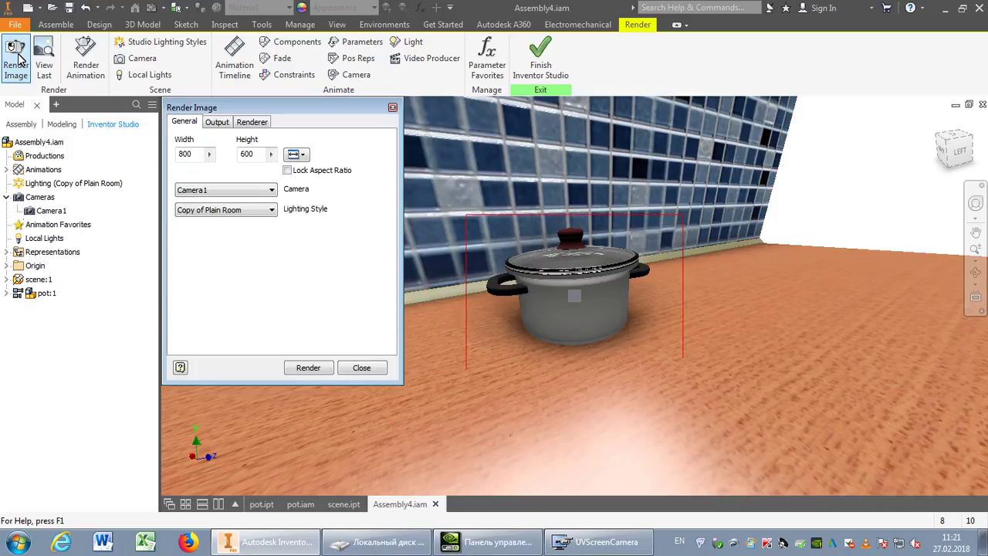
click(324, 372)
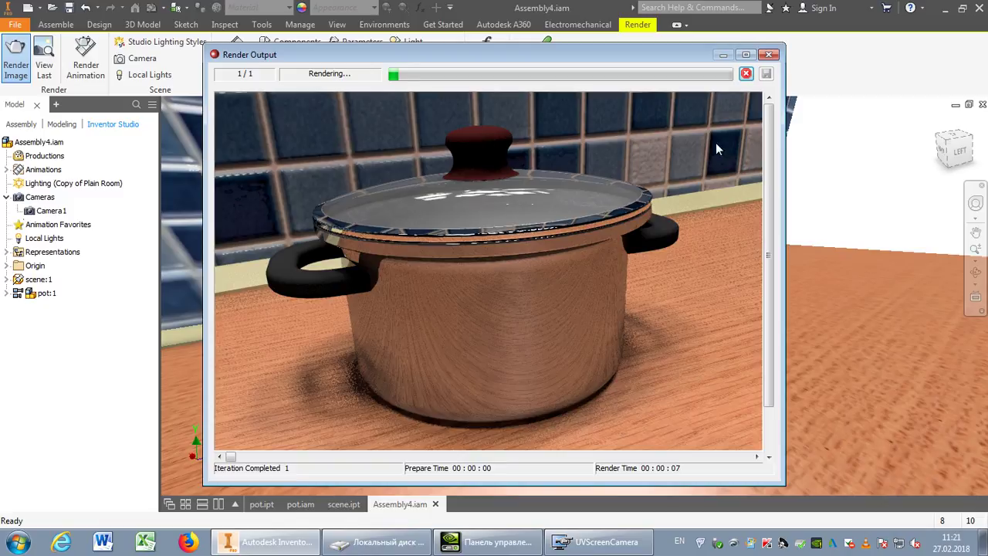
click(771, 54)
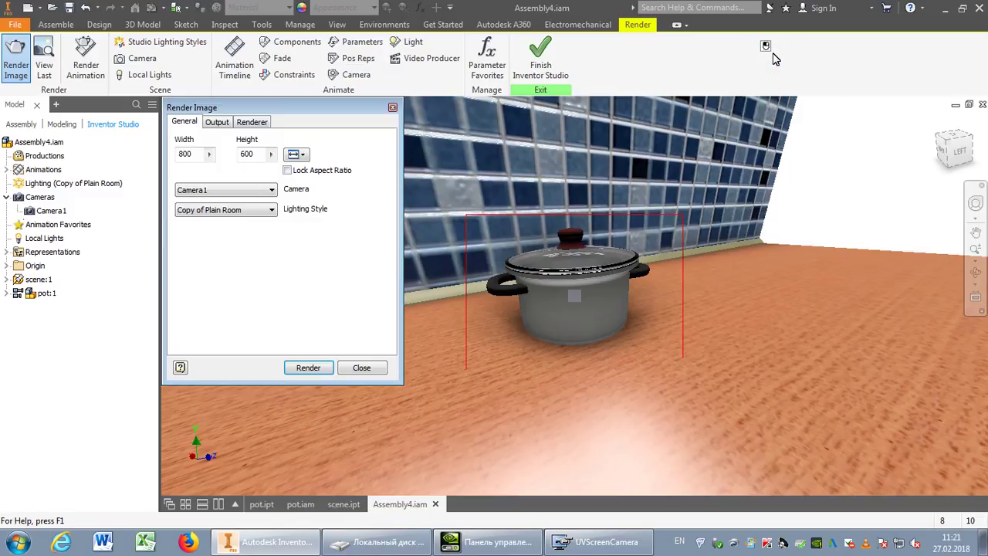
click(393, 105)
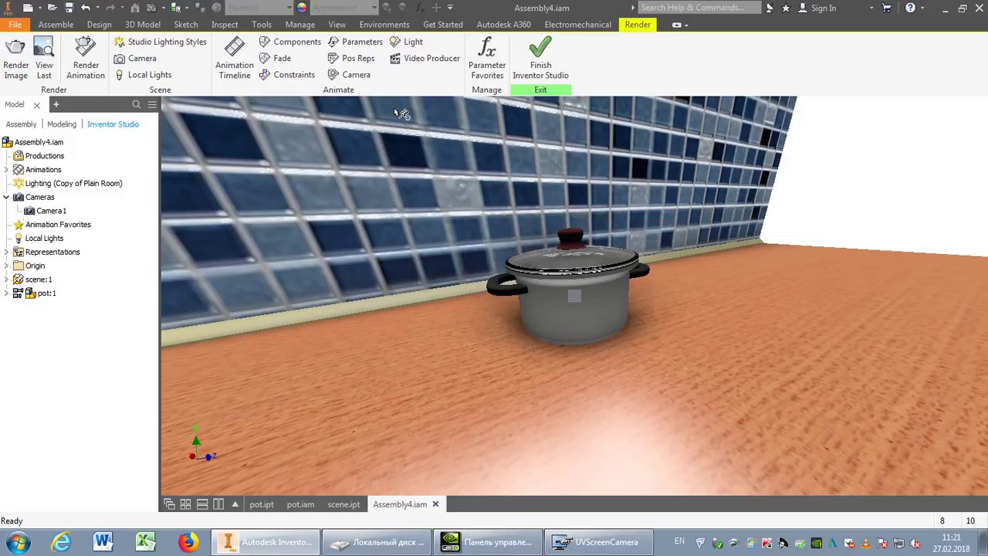
Add a point light to the copied Plain Room lighting style, targeting the lid's knob and positioned above the pot near the tiled wall
right_click(58, 183)
click(98, 207)
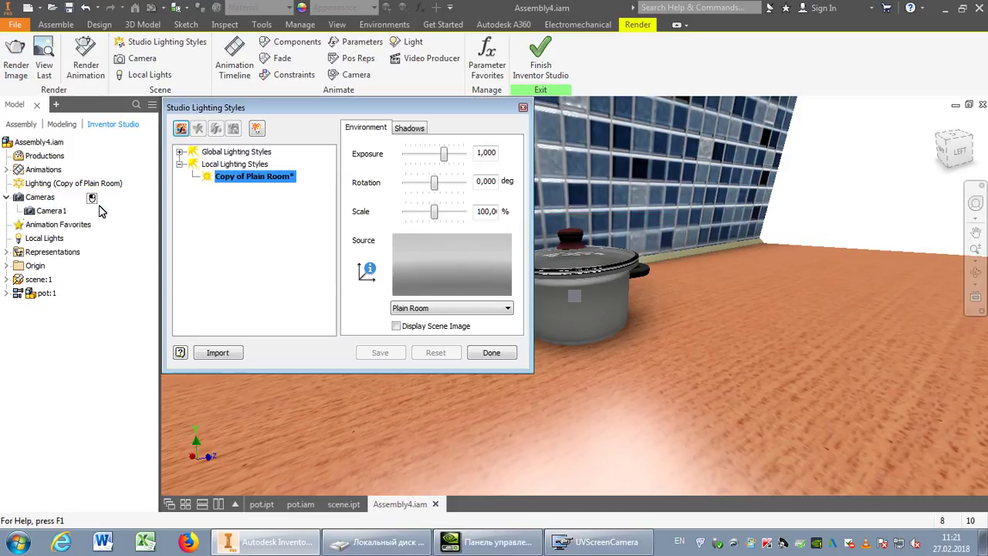
click(257, 128)
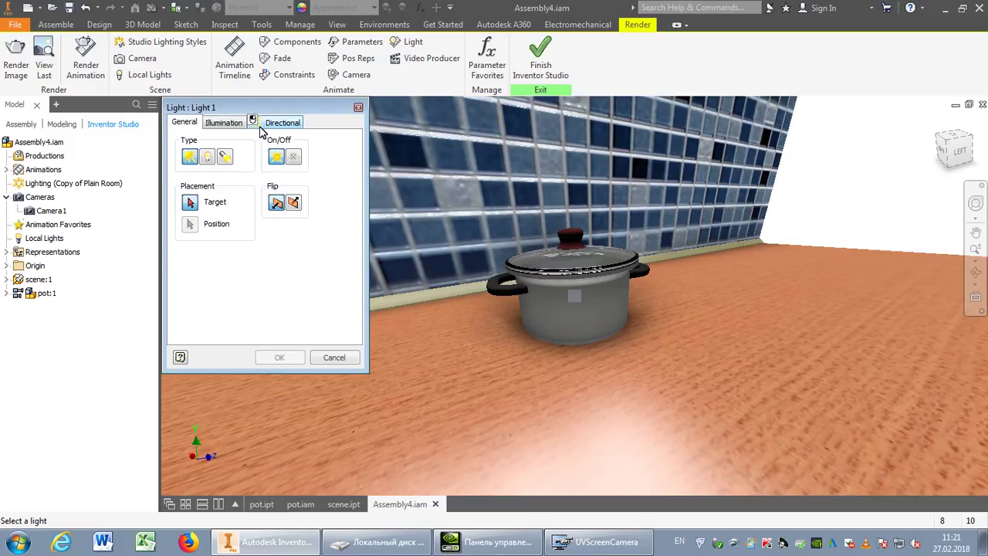
click(209, 157)
scroll(586, 216, down, 5)
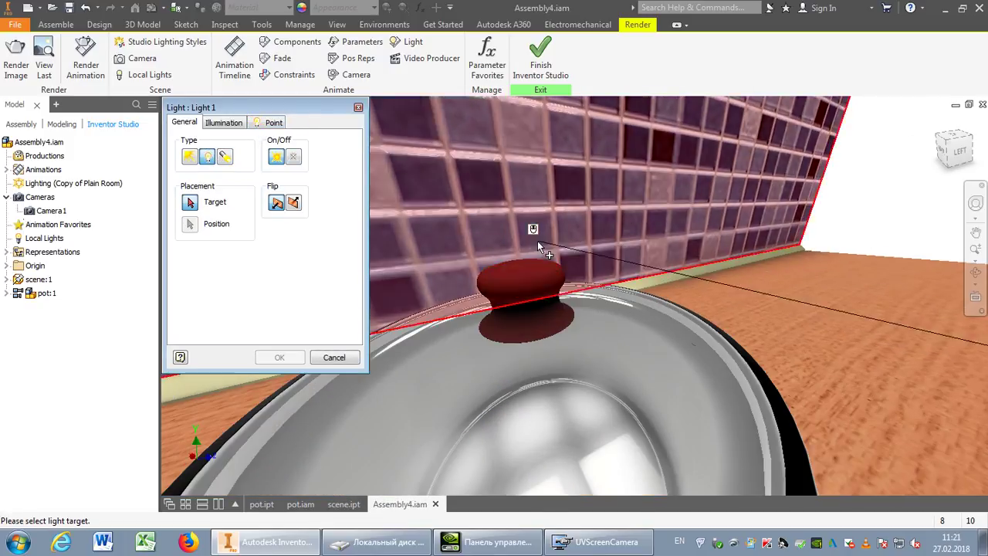
click(519, 267)
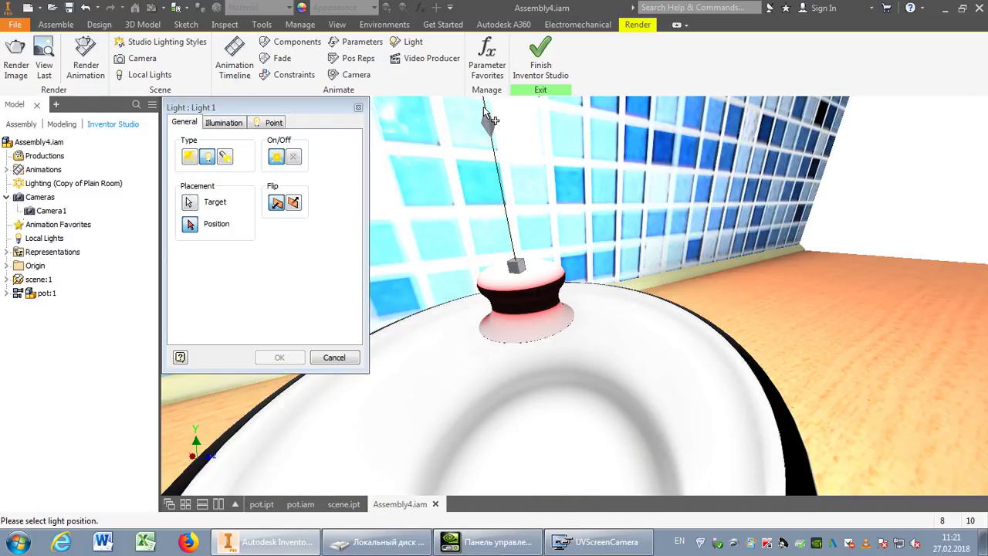
scroll(481, 114, up, 5)
shift+middle_drag(485, 128, 510, 448)
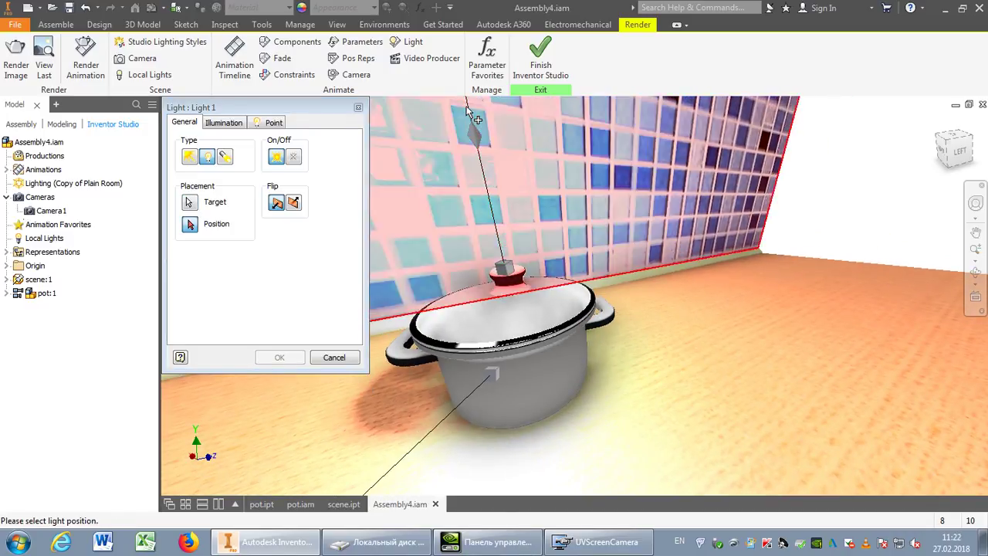
click(468, 111)
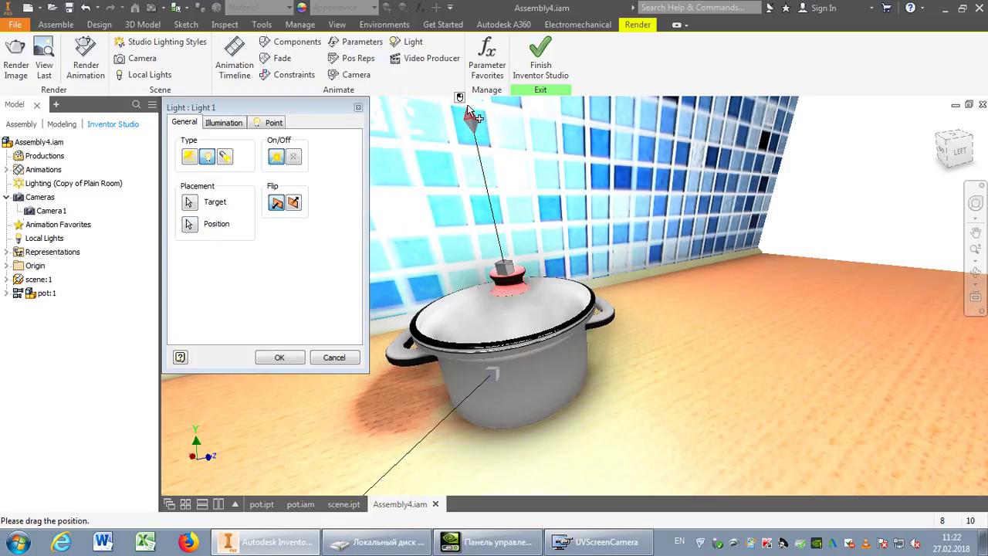
Set the new point light's intensity to 8, accept the light and finish editing the lighting styles
click(223, 123)
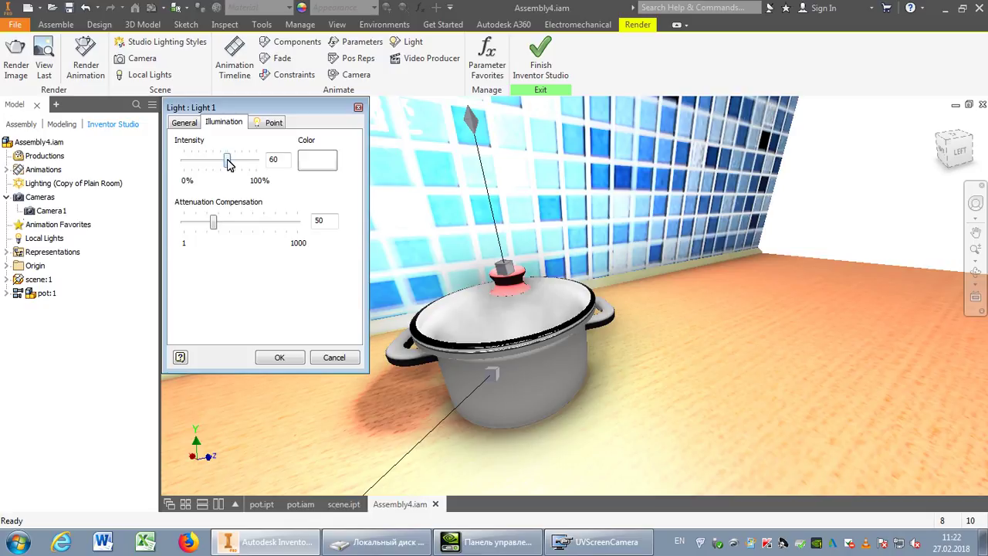
drag(227, 164, 190, 165)
double_click(269, 161)
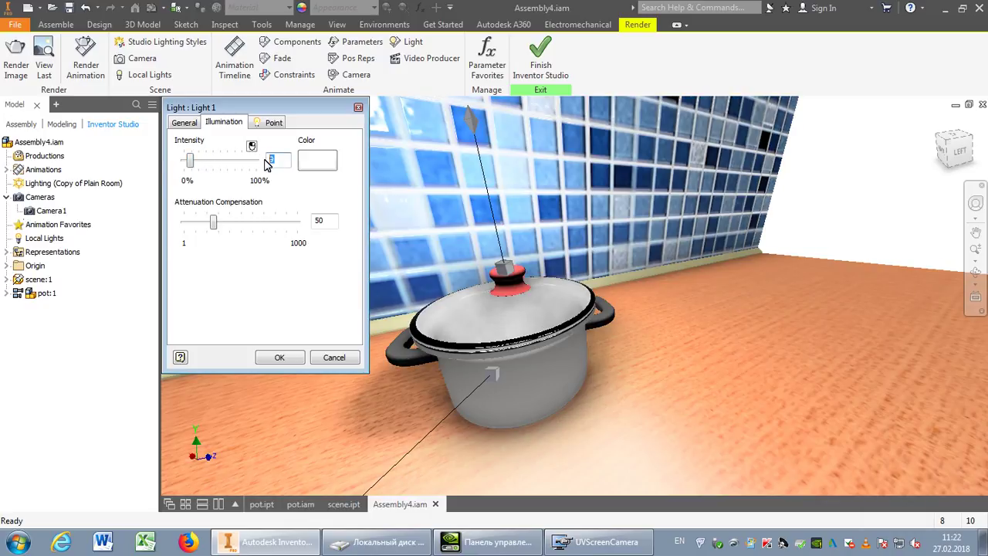
text(8)
click(289, 358)
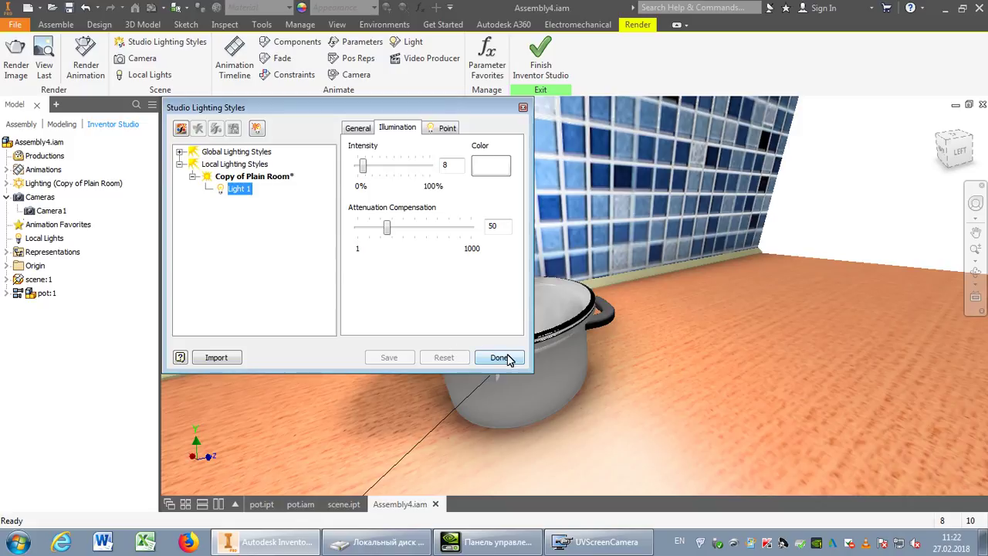
click(500, 358)
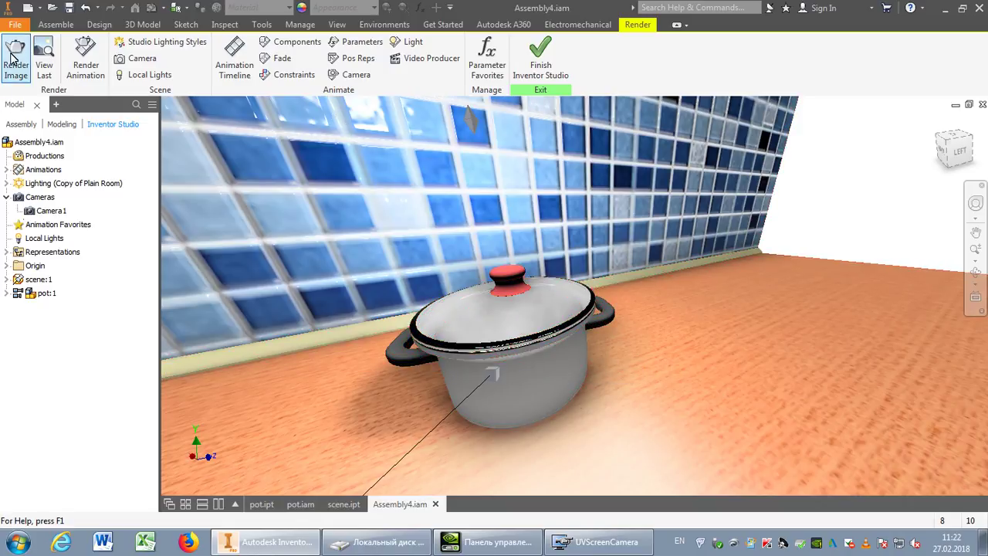
Run a trial render through Camera1 with the added point light, stop it early and close the render settings
click(6, 183)
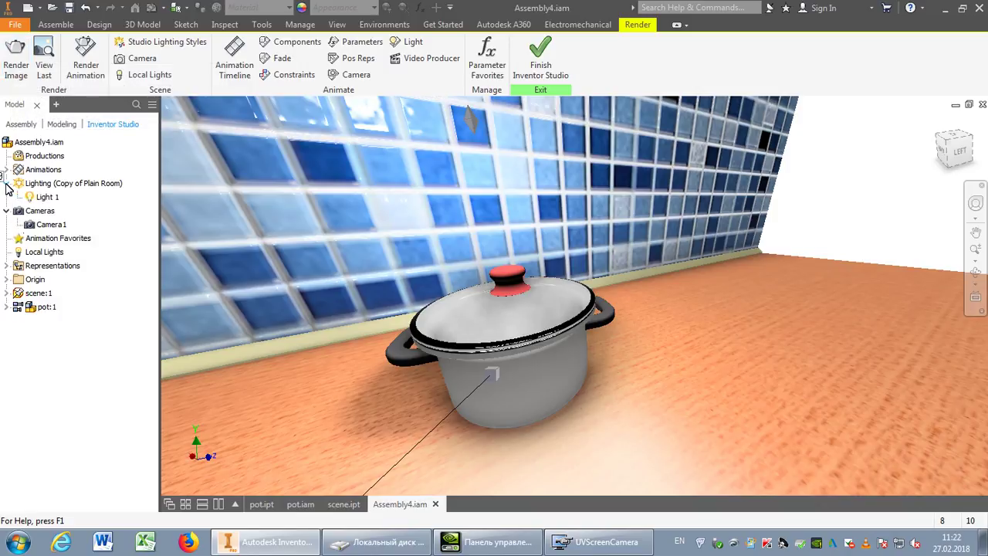
click(17, 62)
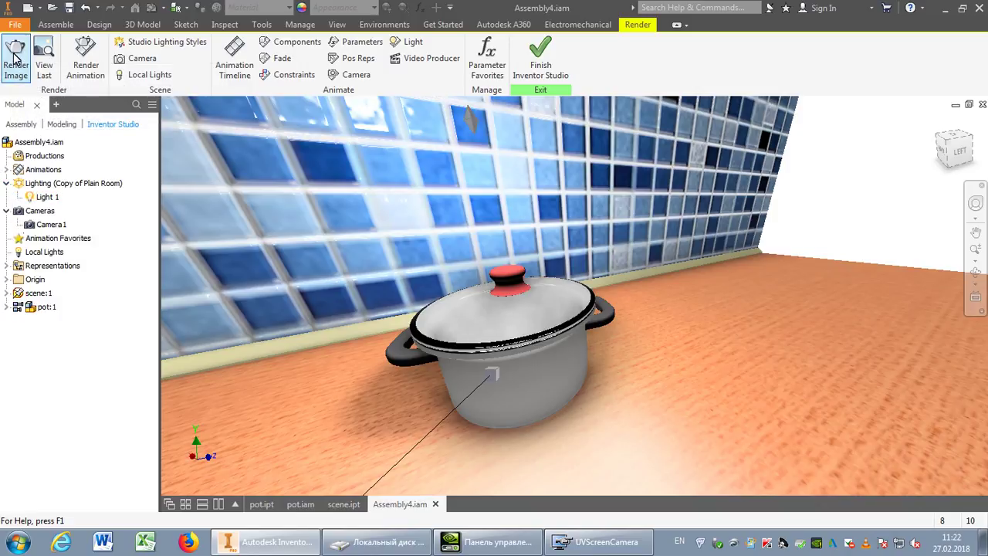
click(308, 367)
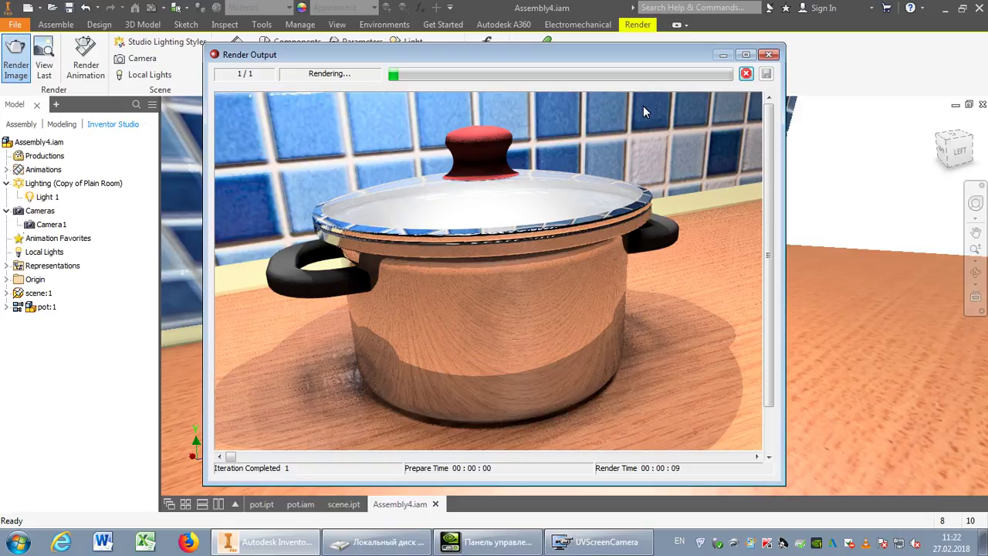
click(770, 55)
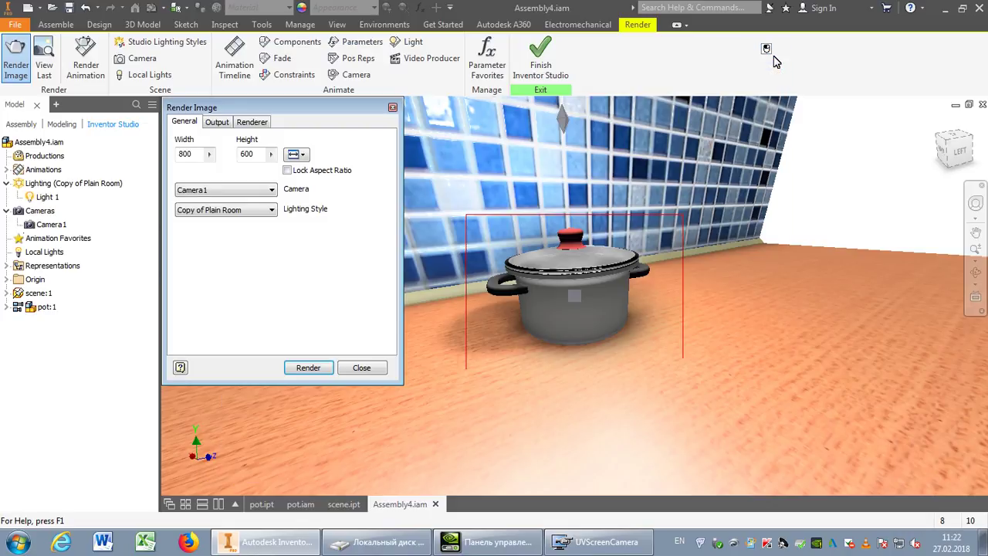
click(393, 112)
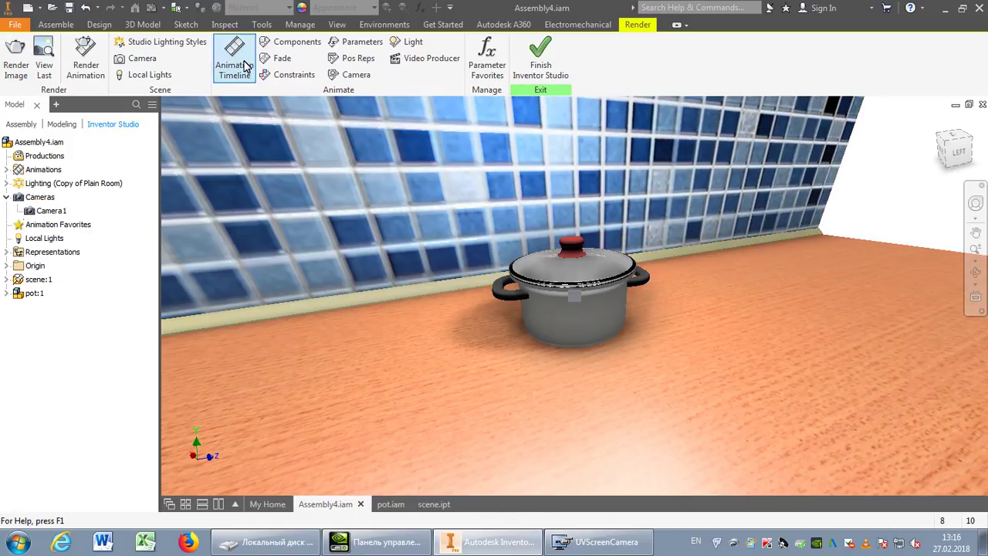
Open the animation timeline and briefly expand its action editor before collapsing it again
click(239, 63)
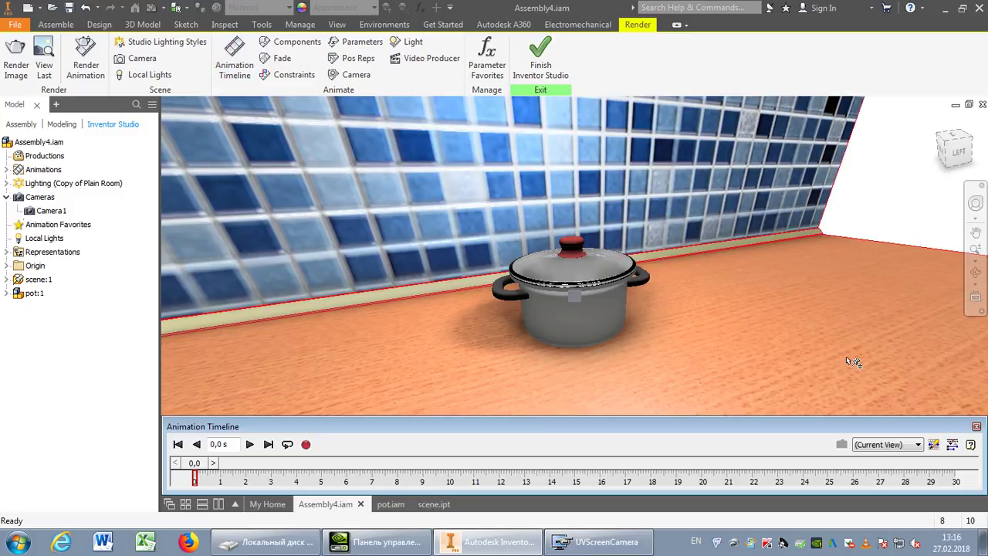
click(952, 444)
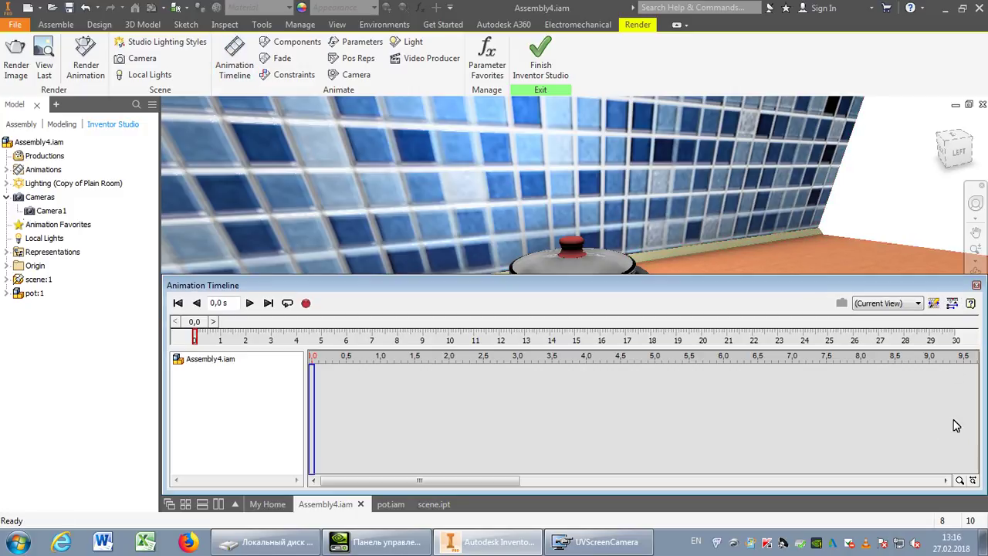
click(952, 303)
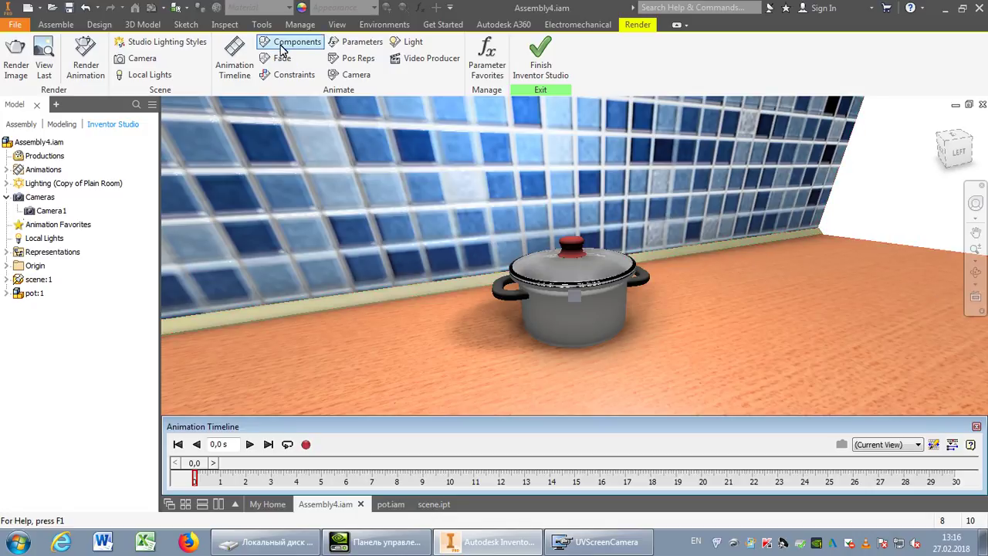
Animate the pot cover's Insert:1 constraint from 0 to 30 mm, ending at 3 s
click(294, 75)
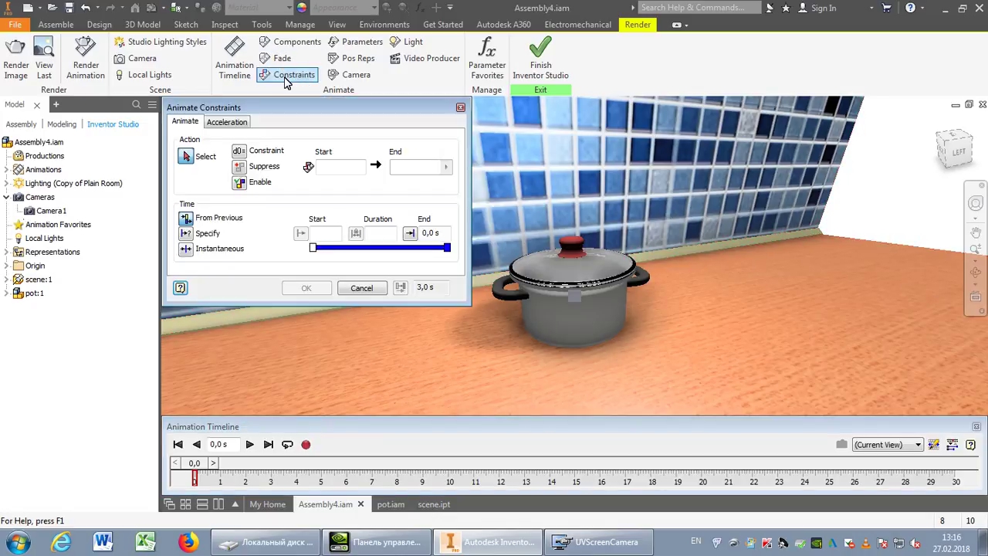
click(7, 295)
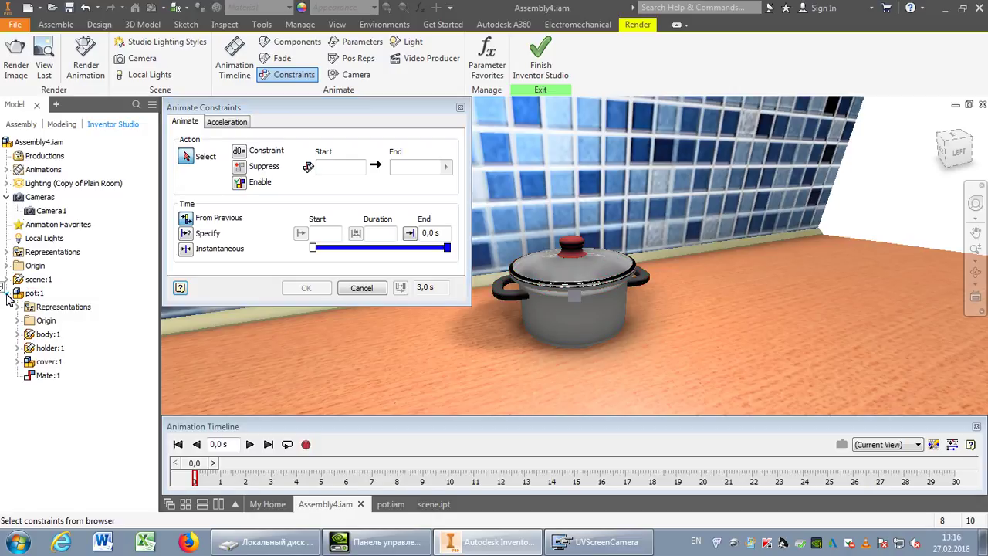
click(18, 362)
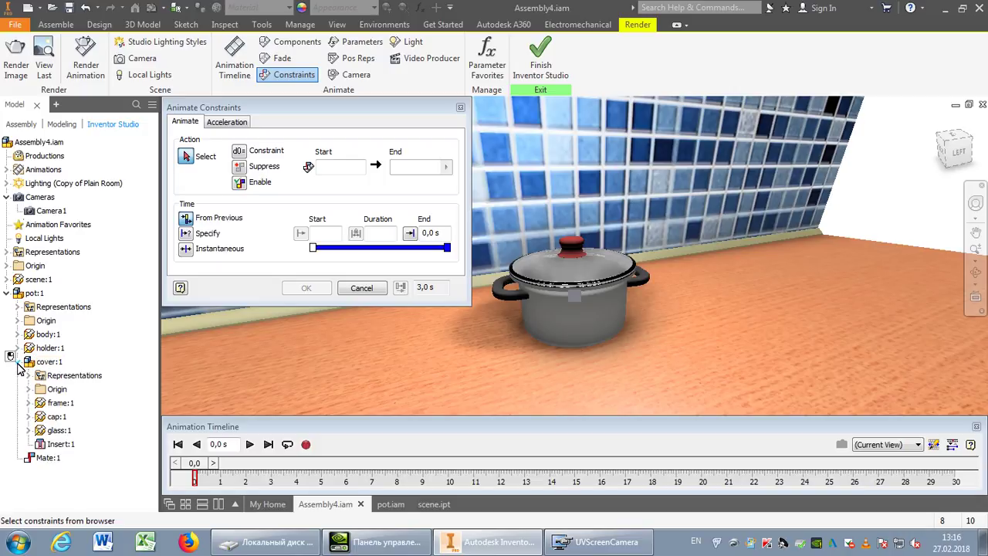
click(56, 447)
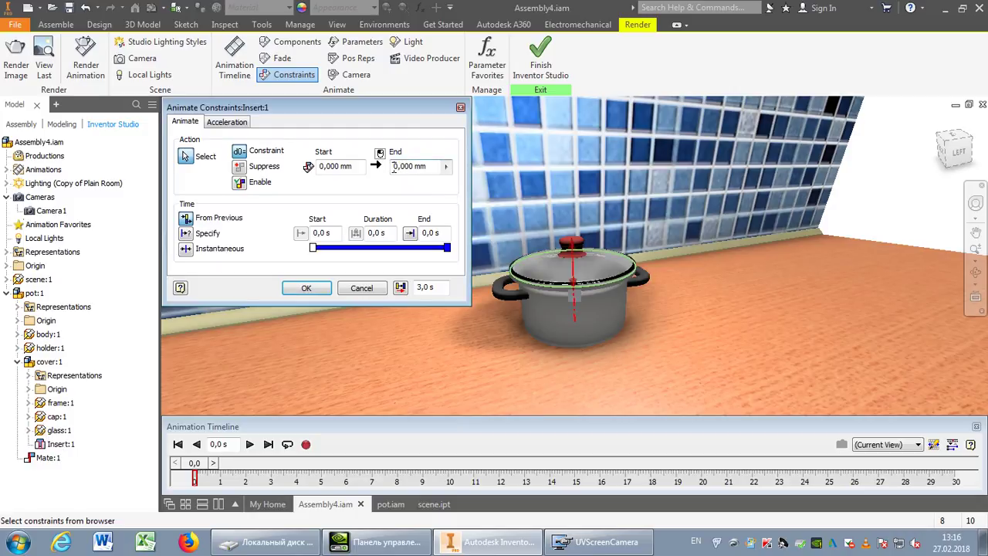
text(3)
click(422, 233)
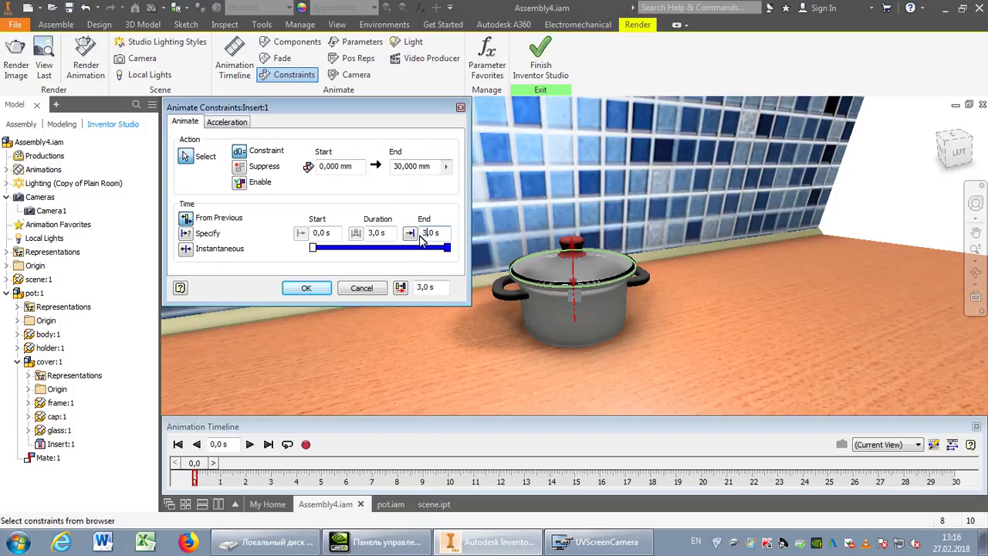
click(313, 287)
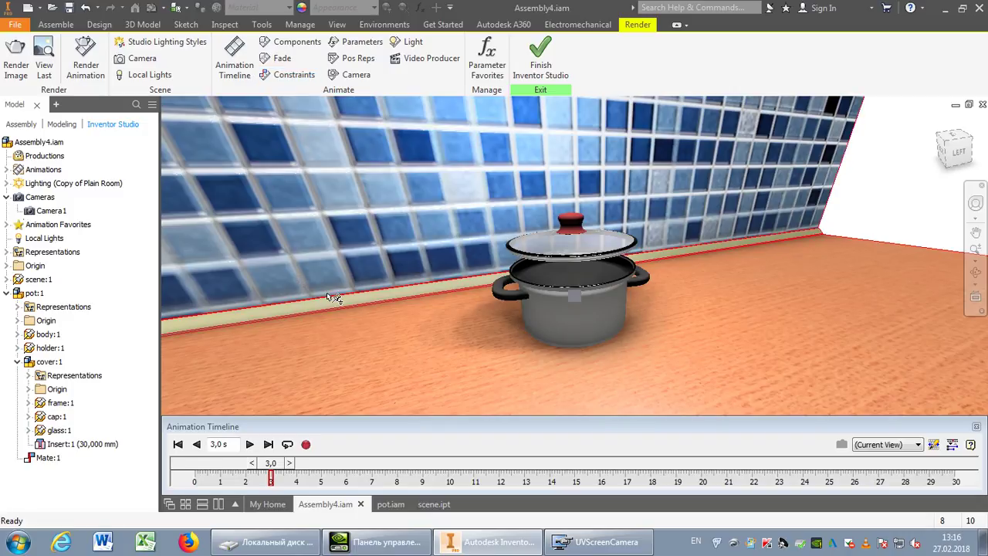
Retime the lid-lifting action in the expanded timeline so it runs from 0.5 s to about 2.4 s
click(952, 445)
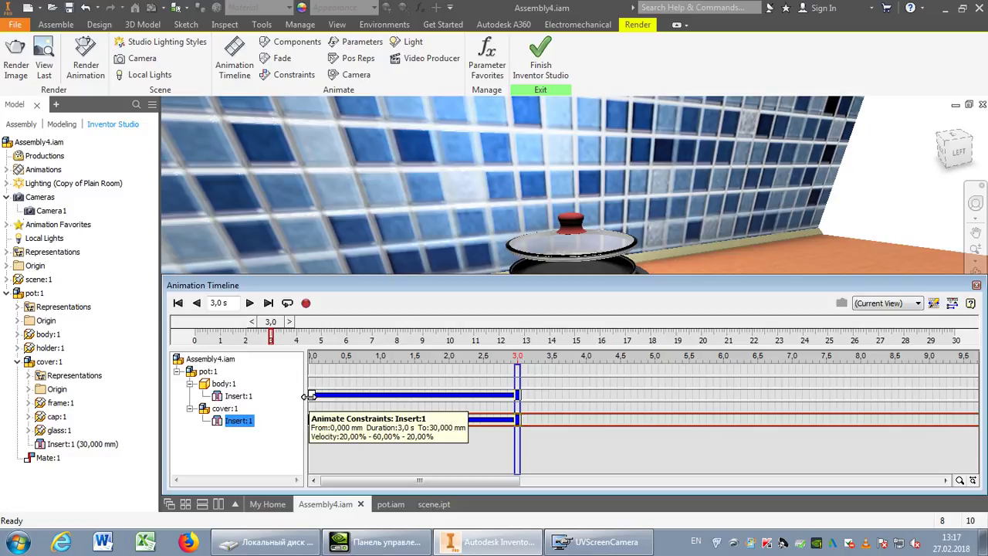
drag(309, 396, 345, 395)
drag(518, 395, 427, 390)
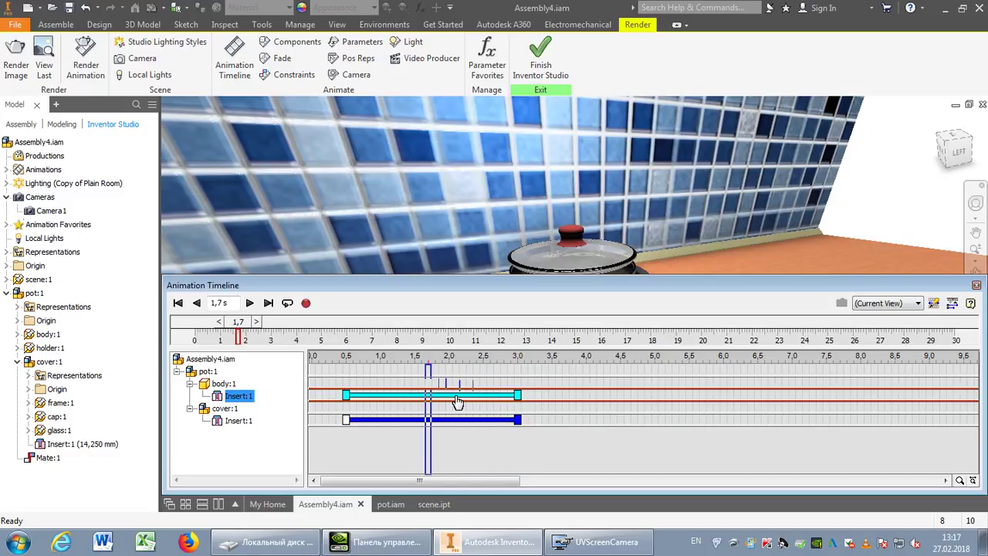
drag(522, 396, 477, 396)
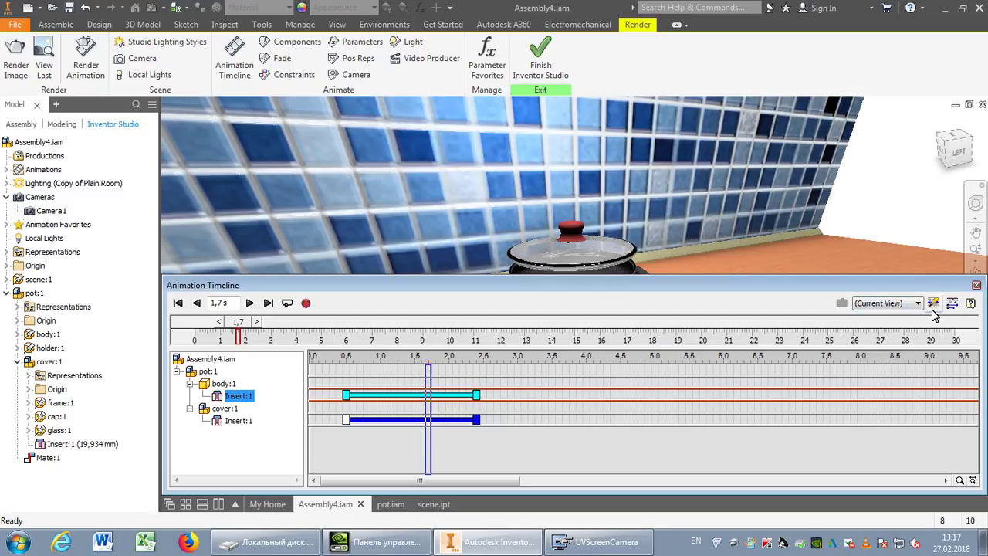
Shrink the timeline to reveal the pot, scrub through the lid's motion and leave the animation time at 3.3 s
drag(841, 351, 842, 366)
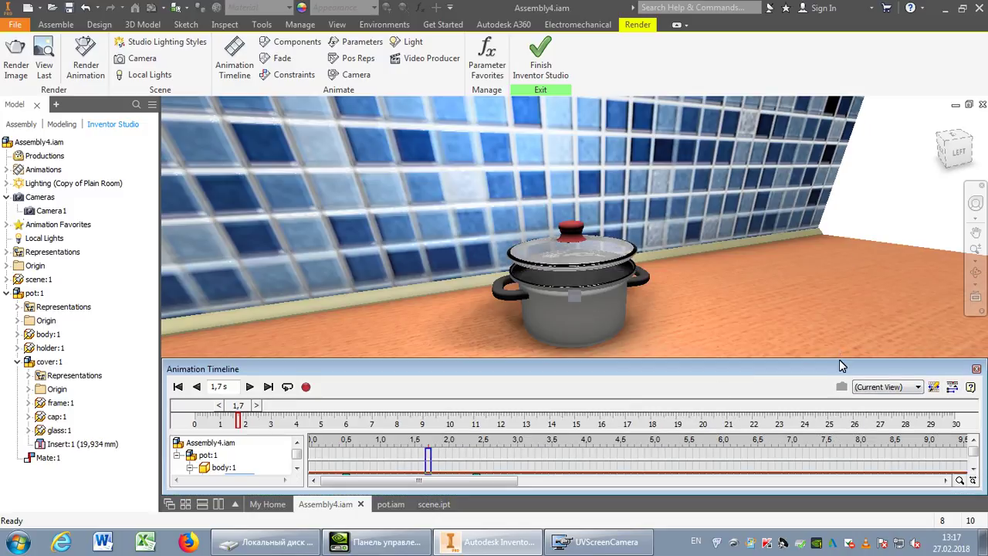
click(972, 469)
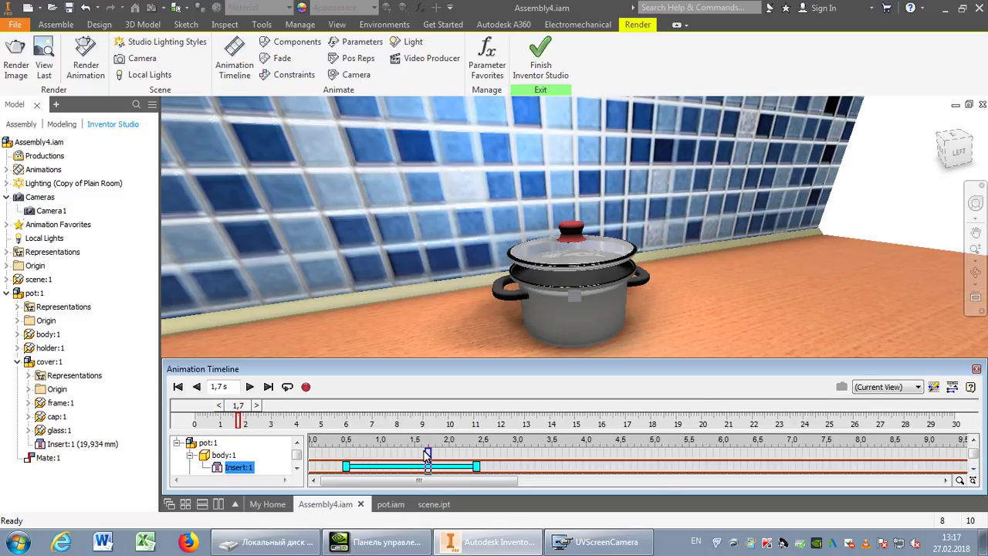
drag(429, 453, 399, 452)
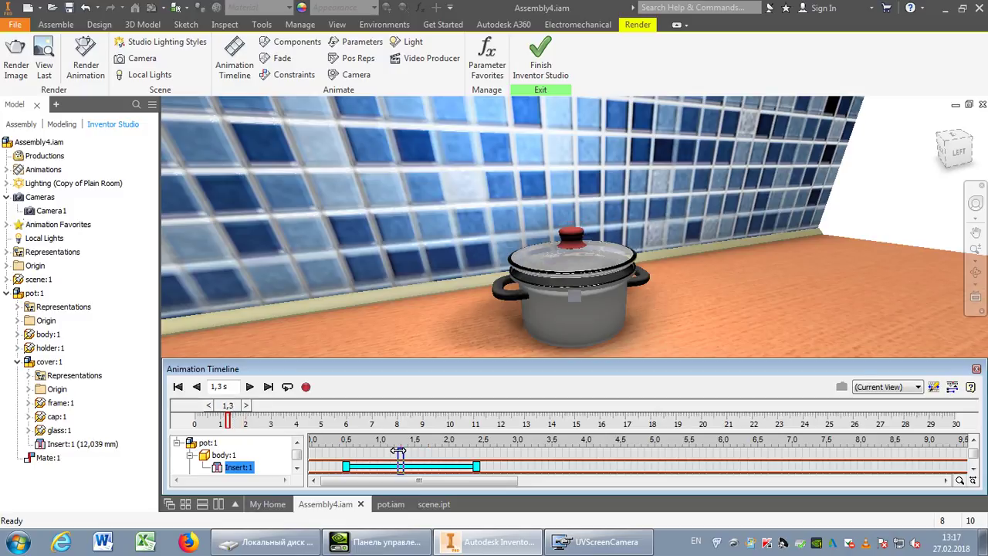
mouse_move(227, 408)
mouse_down()
mouse_move(206, 409)
mouse_move(285, 419)
mouse_up()
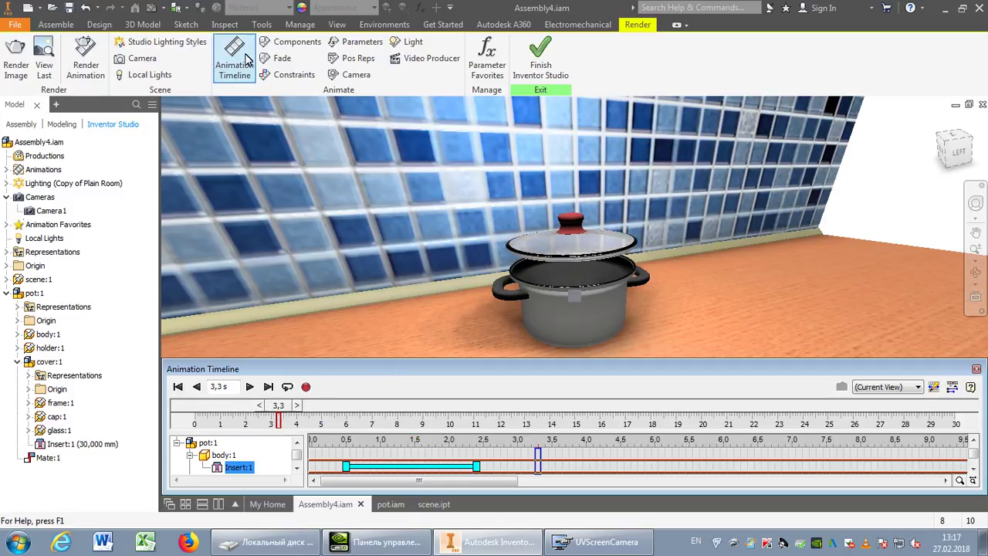
Add a fade animation to the pot's cover:1 component, going from 100% to 0% and ending at 3.3 s
click(285, 59)
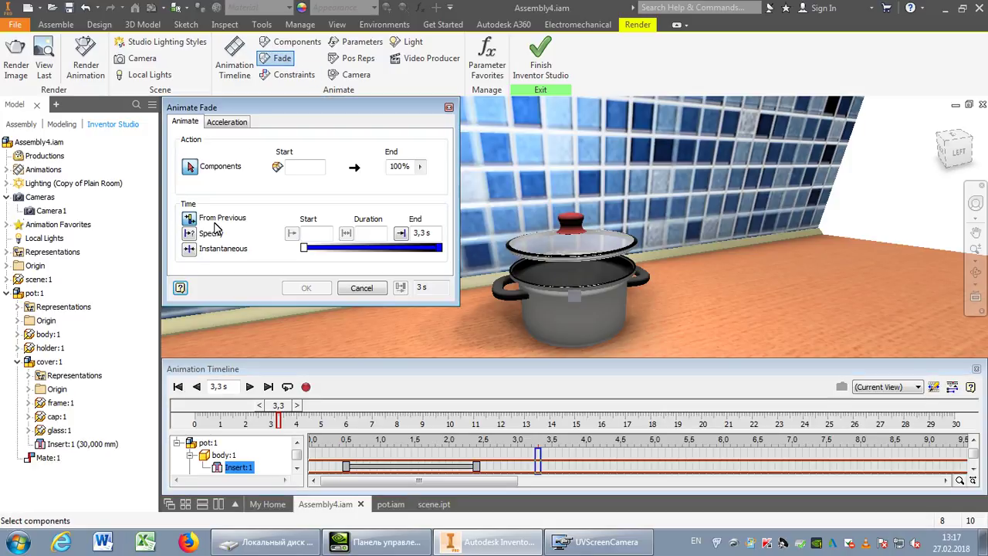
click(48, 363)
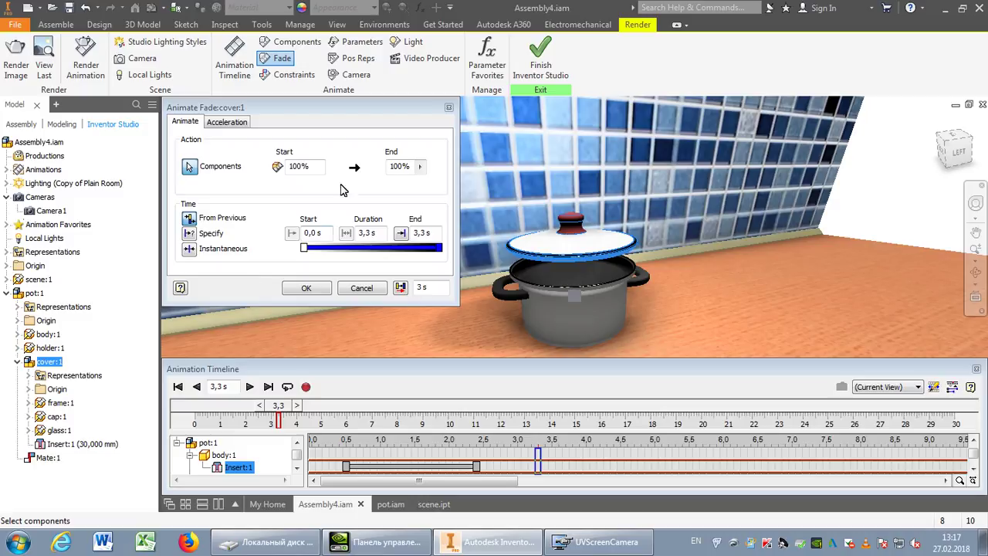
drag(399, 166, 384, 171)
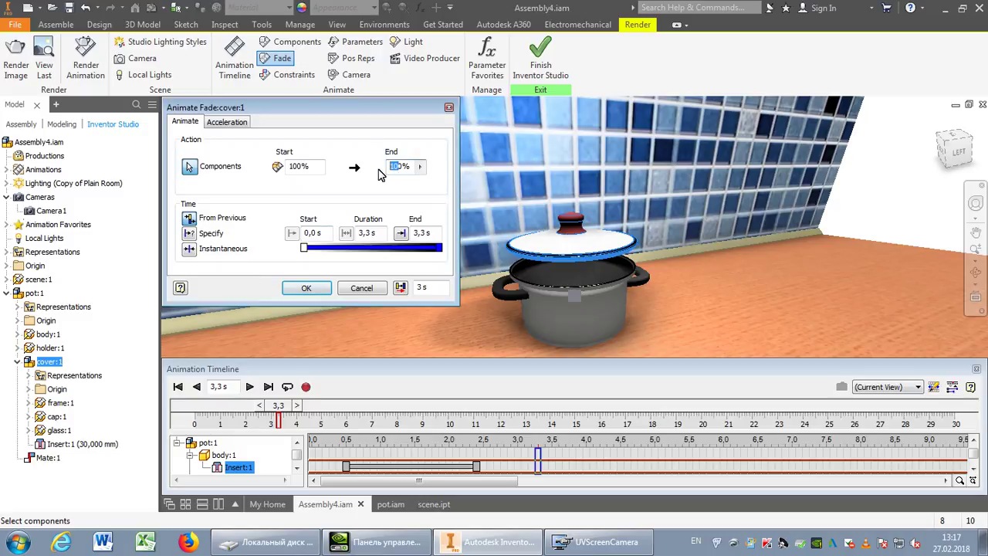
key(Delete)
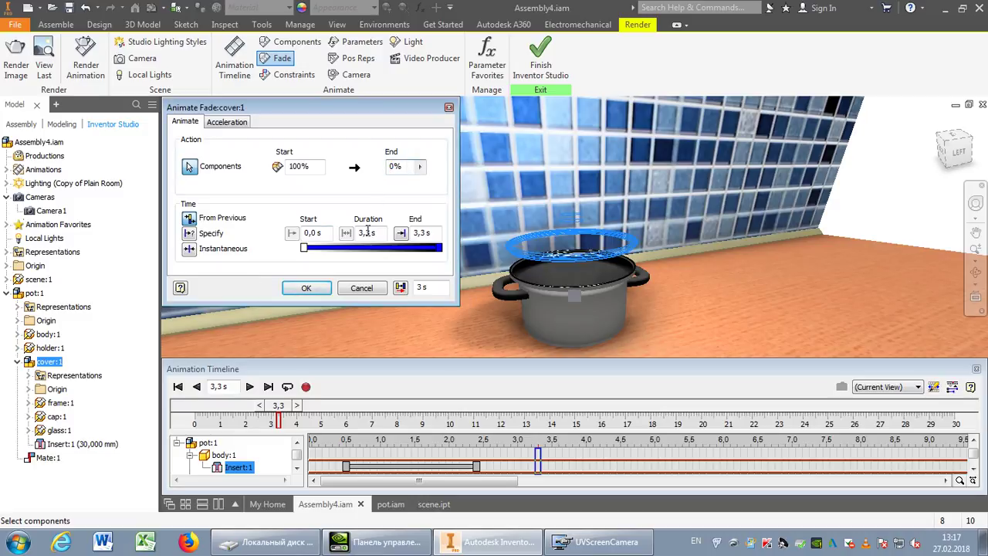
click(309, 288)
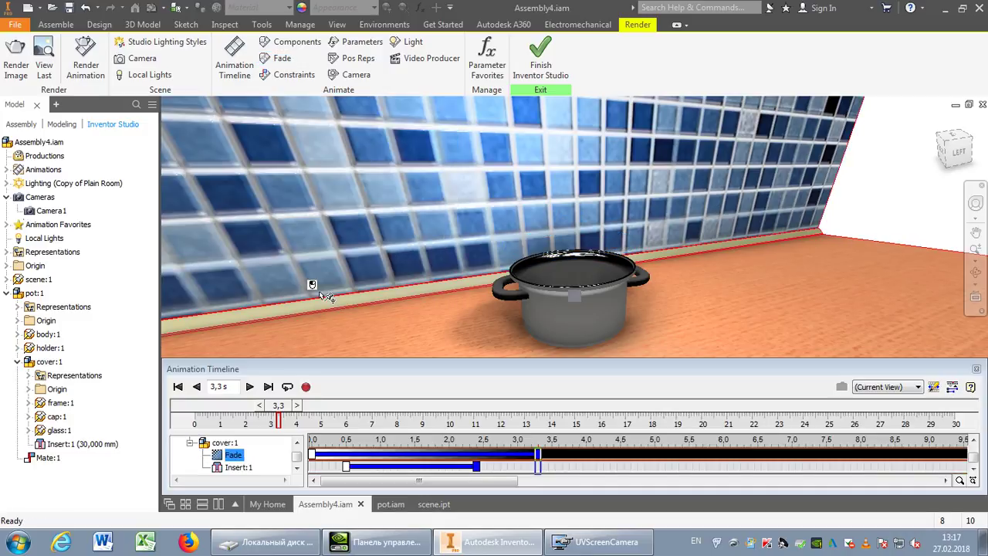
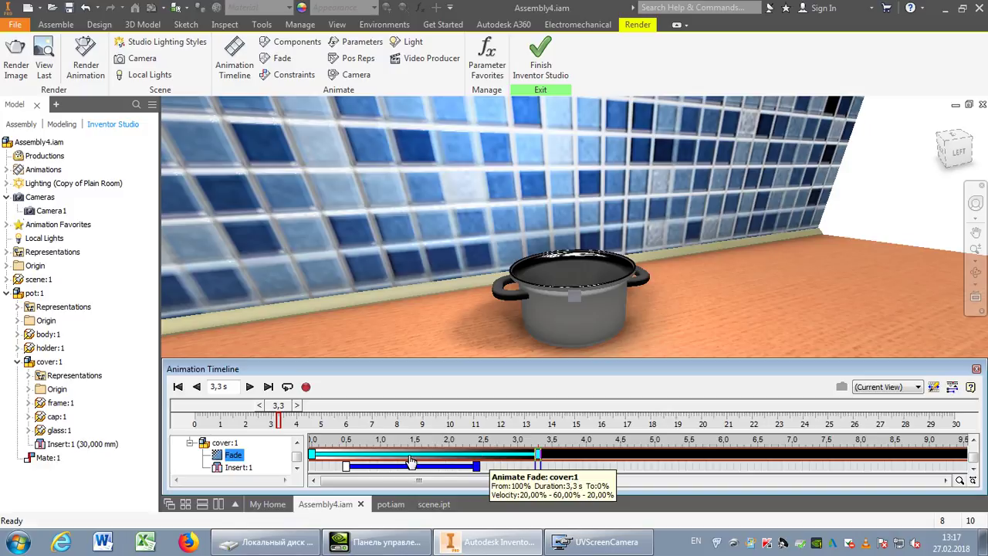
Retime the cover's Fade action so it runs from 1.5 s to 3.5 s
drag(313, 454, 409, 453)
drag(538, 454, 599, 454)
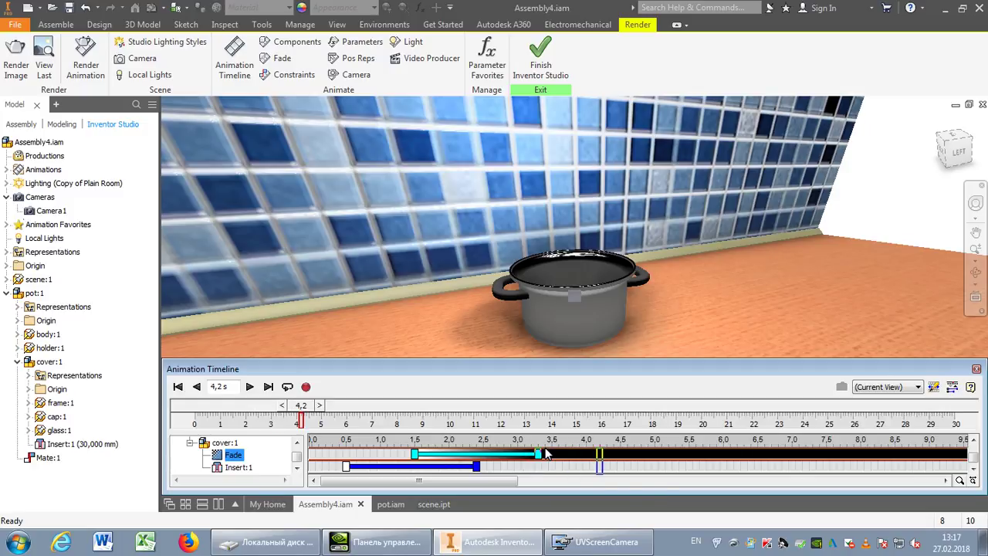
drag(539, 454, 552, 454)
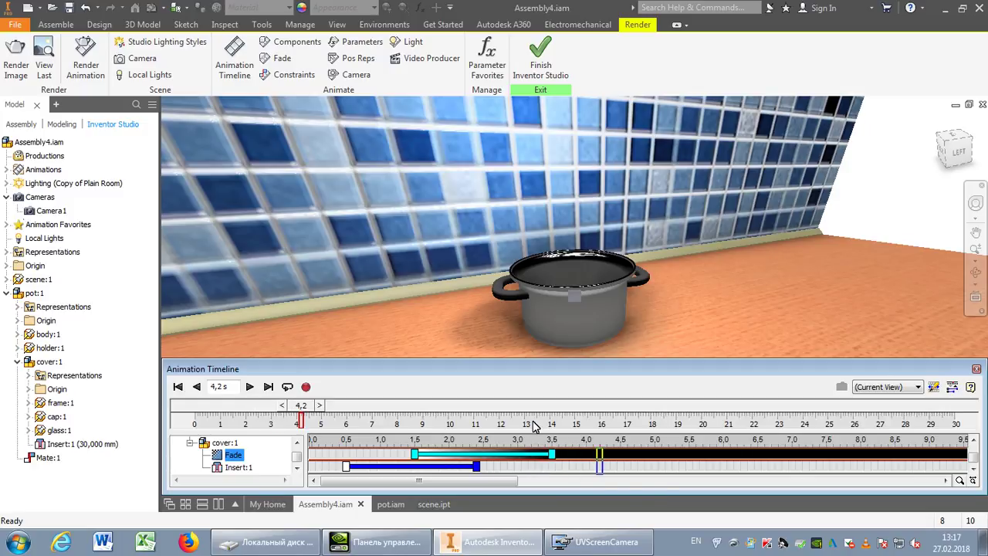
Move the animation time to 3.0 s, test-render the half-faded cover from Camera1 and close the render windows
drag(301, 407, 278, 417)
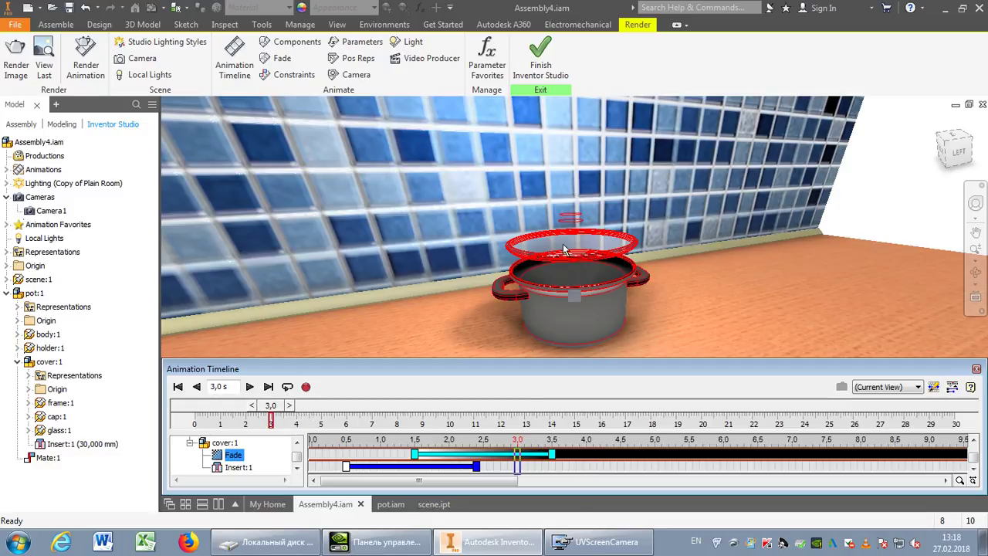
click(15, 64)
click(319, 366)
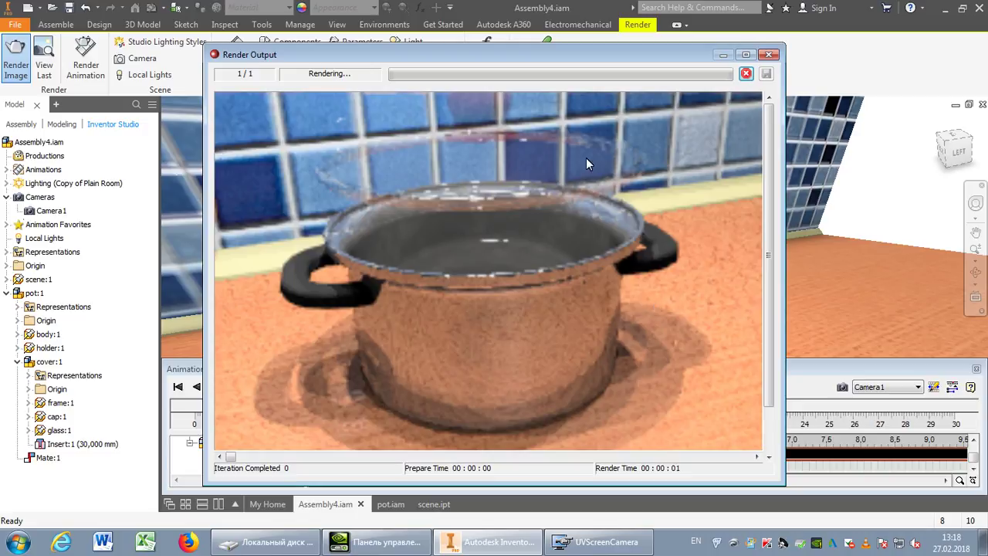
click(770, 54)
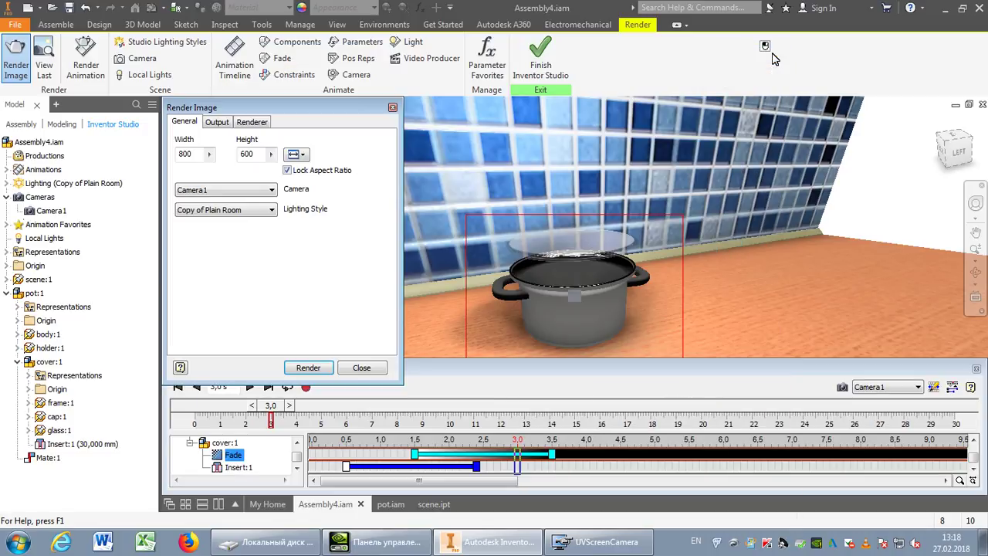
click(393, 107)
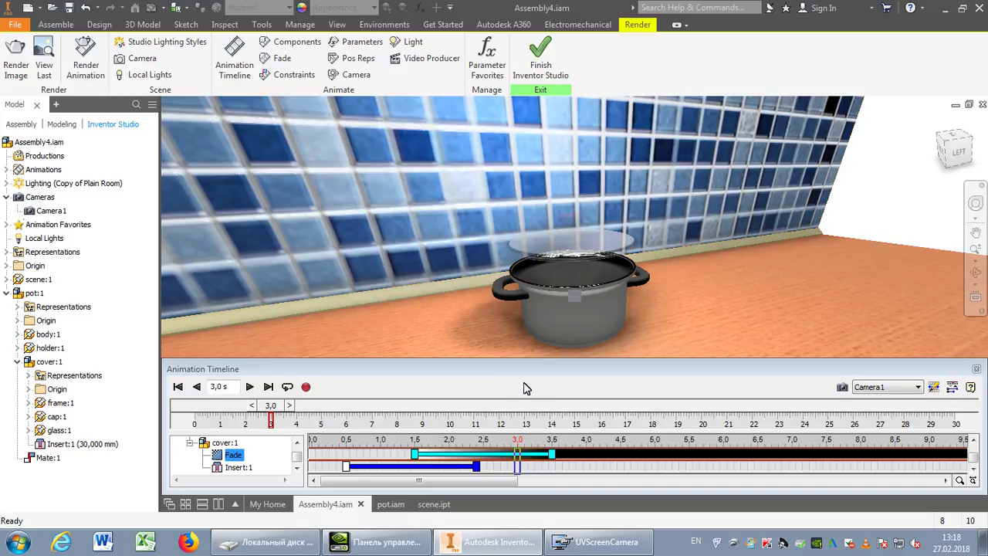
Start a light animation for Light 1 of Copy of Plain Room and open the illumination settings in its definition
click(402, 46)
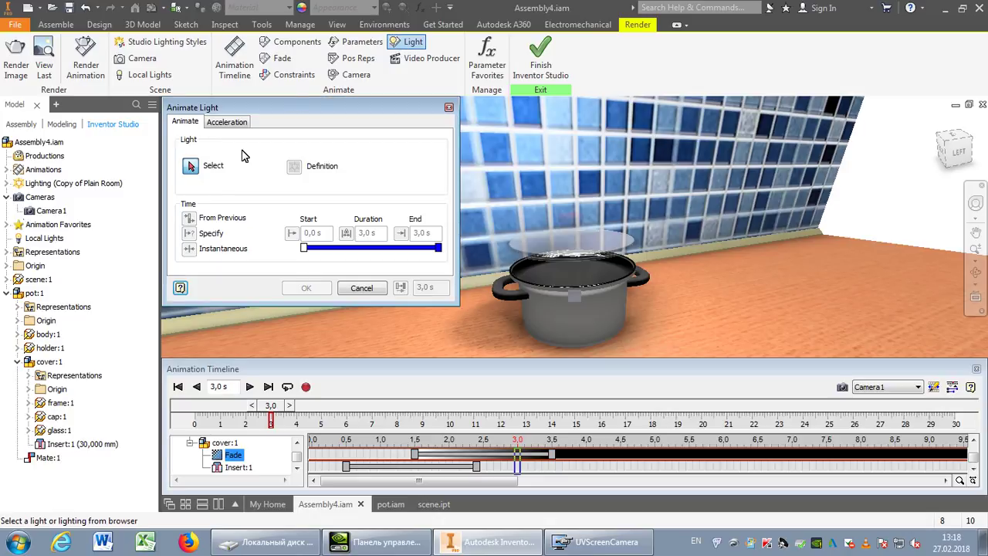
click(7, 183)
click(44, 198)
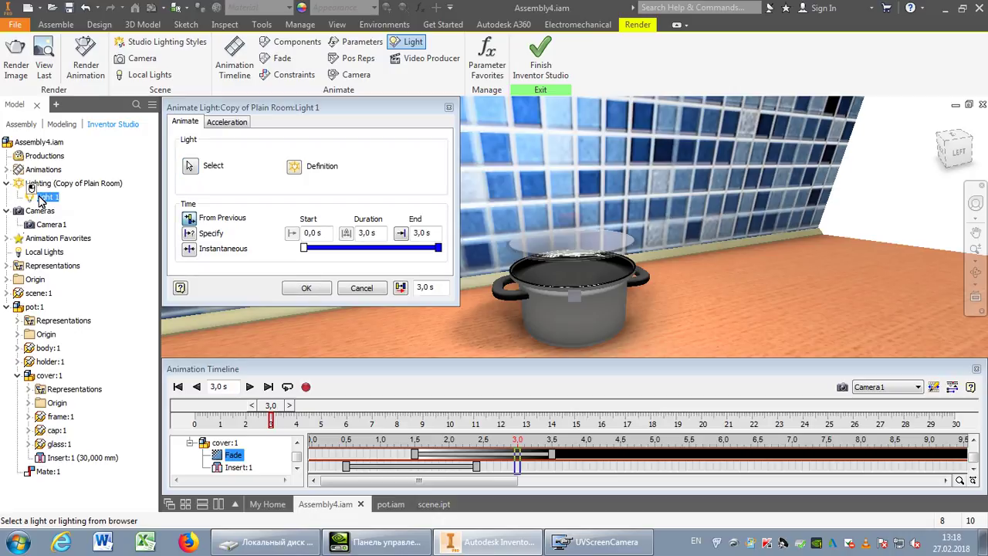
click(295, 167)
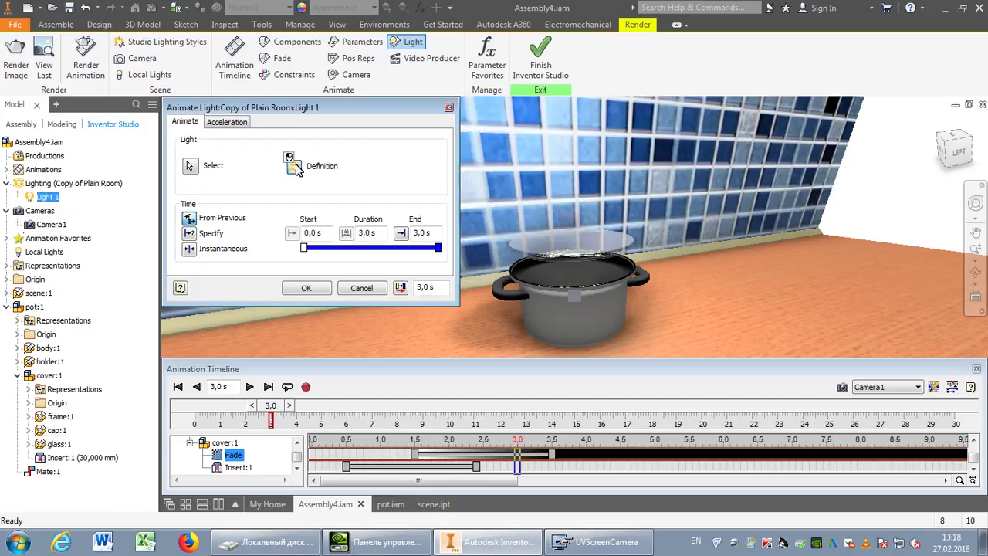
click(224, 123)
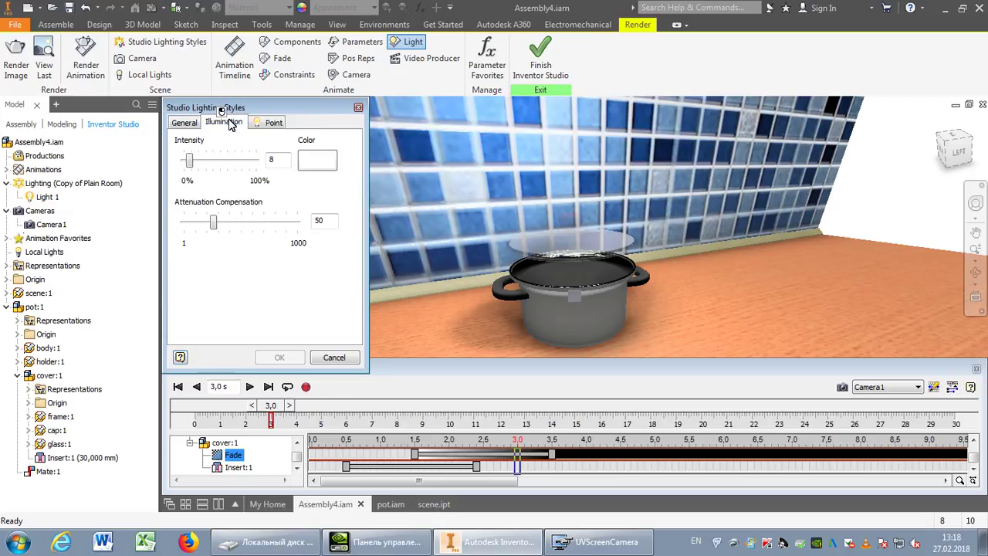
Animate Light 1 to a custom amber colour (RGB 240, 179, 15), stored among the custom colours, and accept the light animation
click(319, 160)
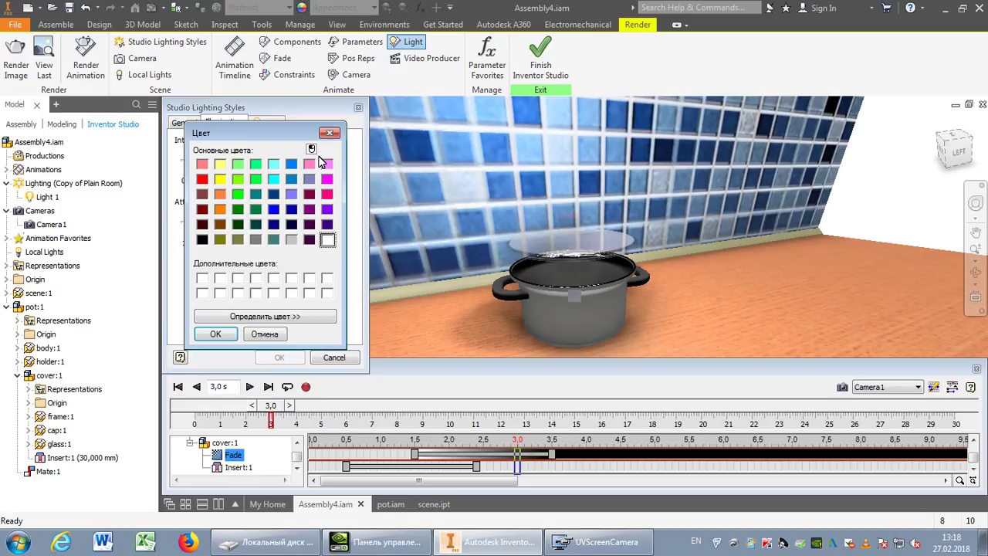
click(220, 179)
click(232, 317)
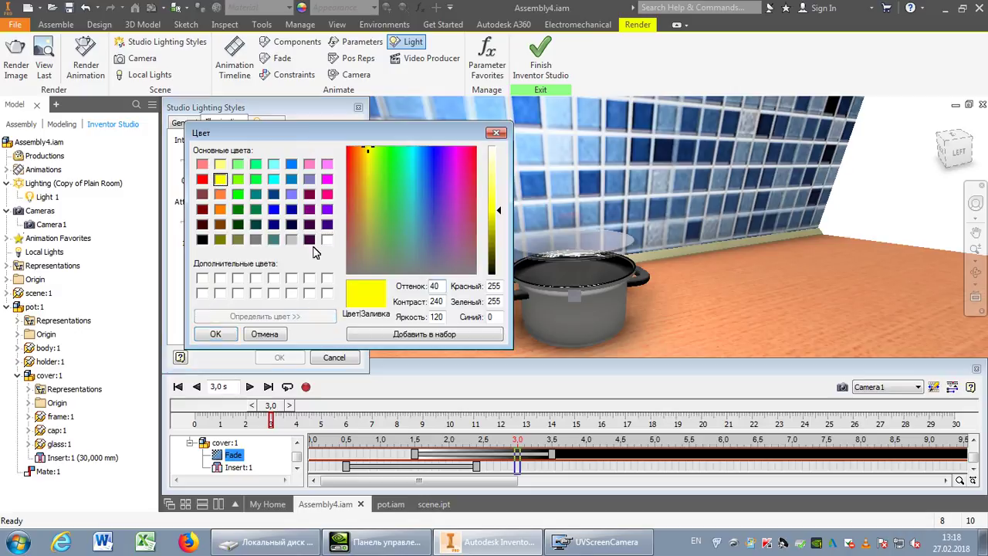
drag(369, 150, 362, 161)
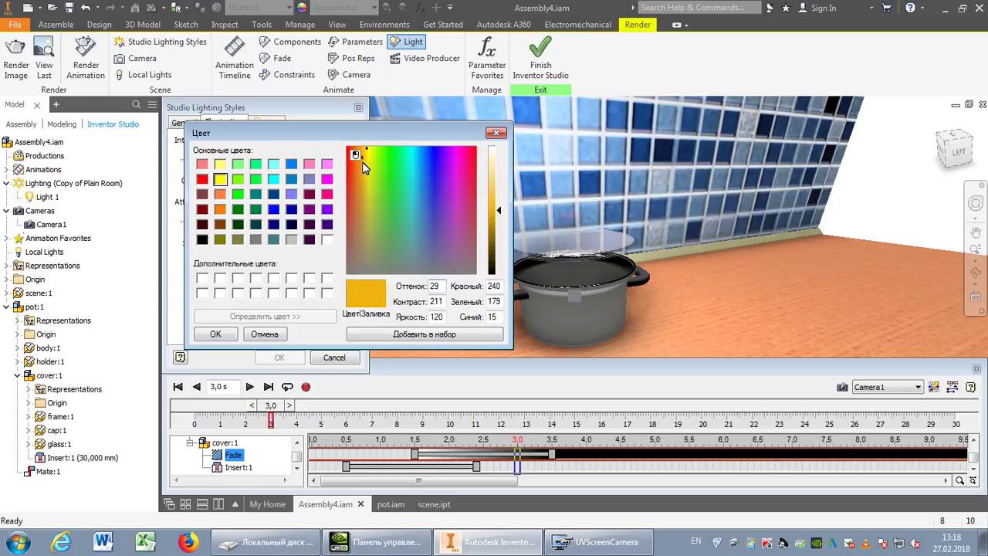
click(445, 337)
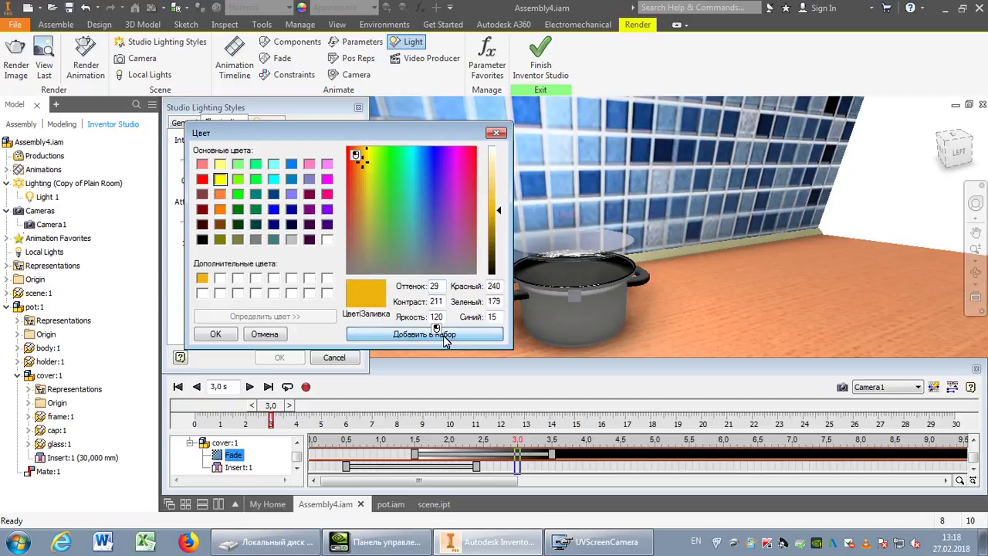
click(219, 337)
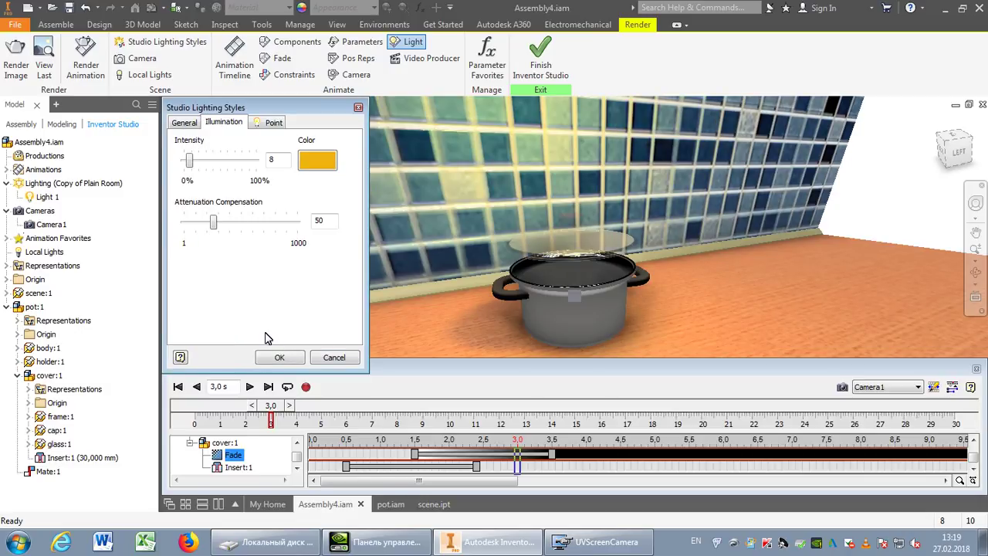
click(280, 357)
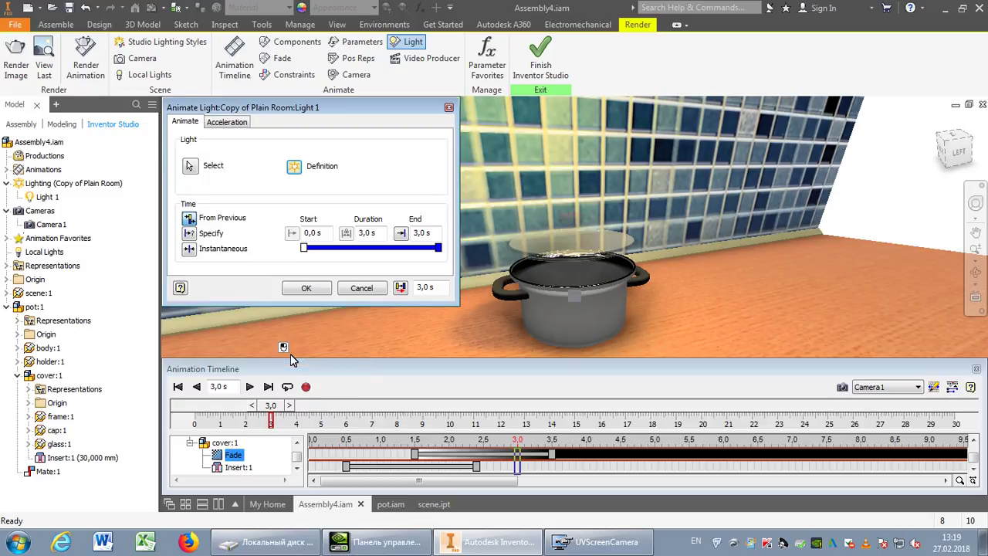
click(314, 287)
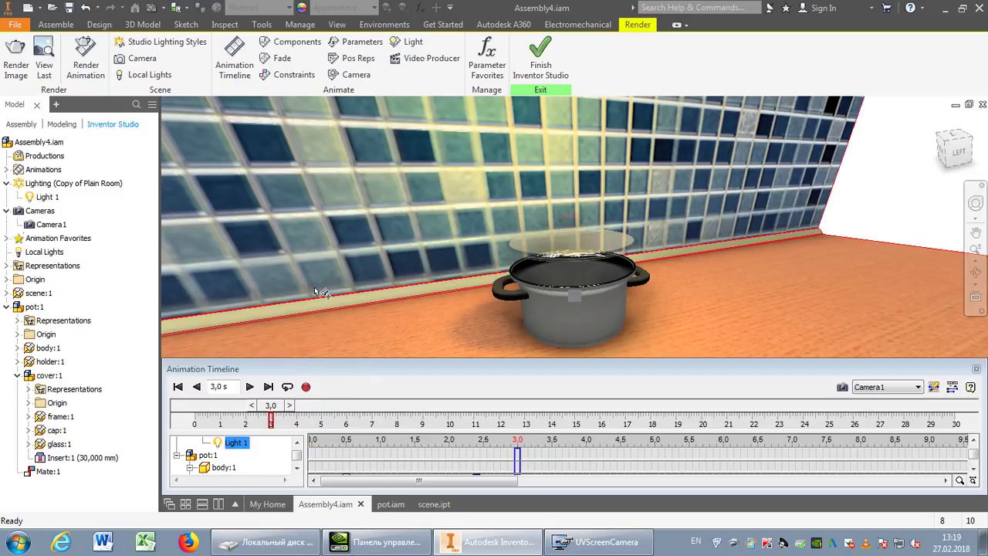
Retime the Light 1 action so it runs from 3.5 s to 4.0 s
click(974, 440)
drag(387, 461, 628, 460)
drag(759, 454, 588, 454)
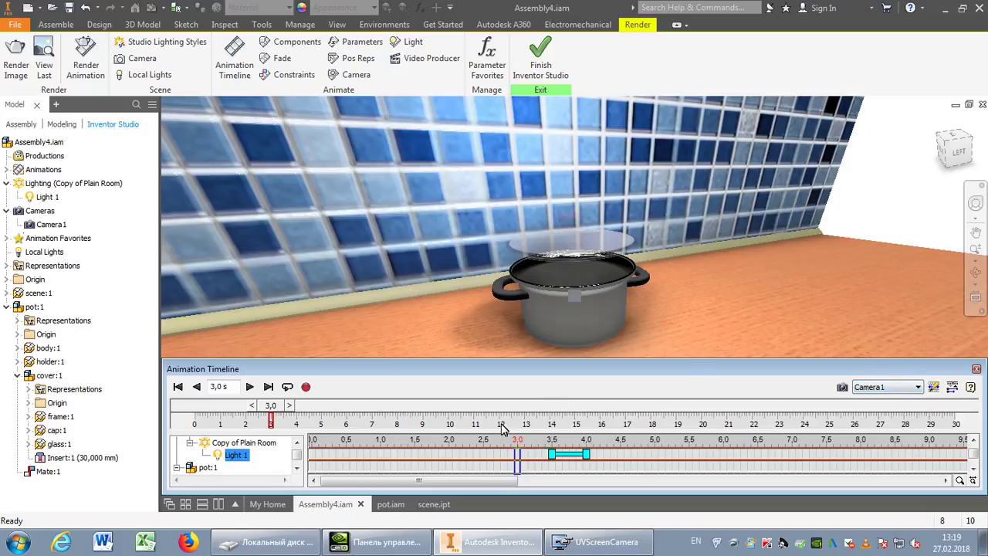
Move the animation time to 3.8 s, test-render the changing light from Camera1 and close the render windows
drag(265, 404, 294, 414)
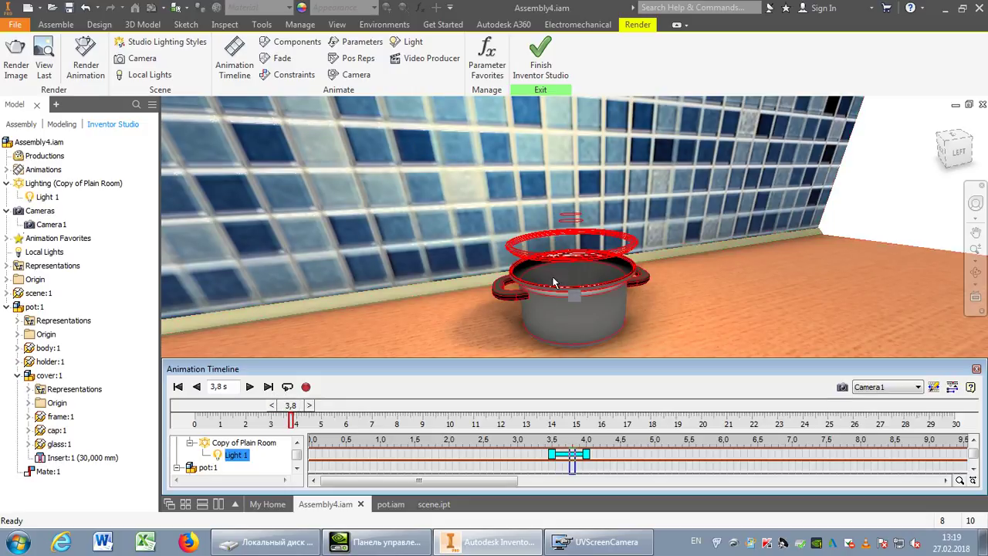
click(17, 54)
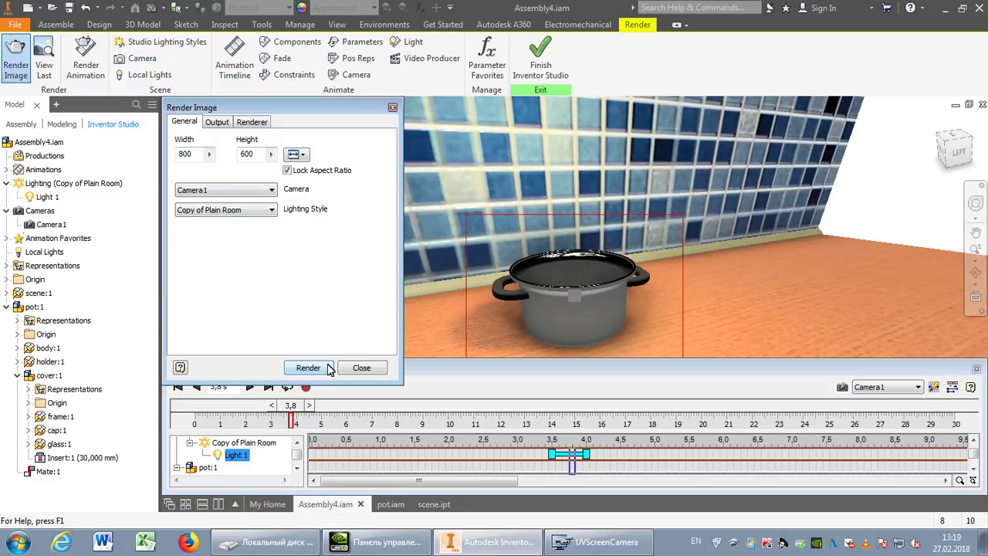
click(328, 368)
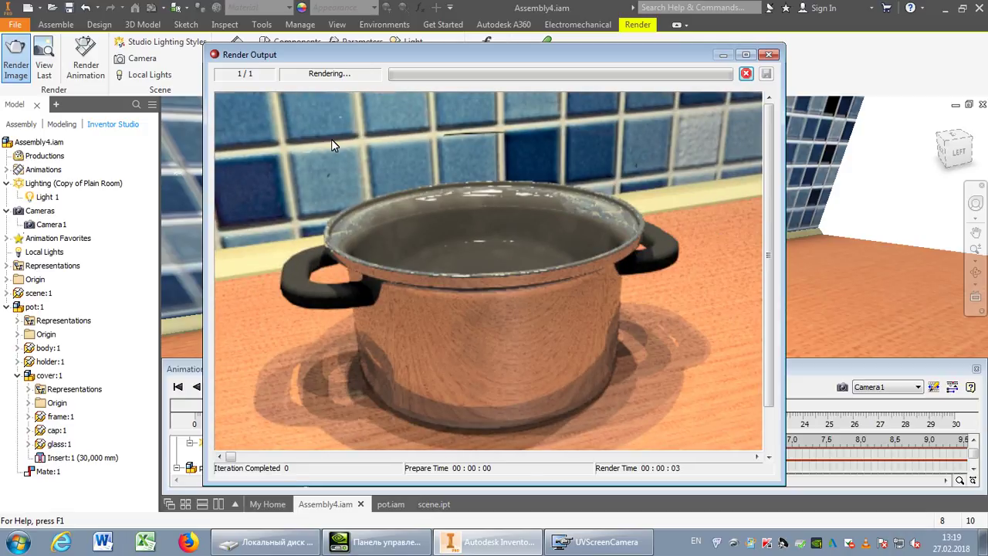
click(770, 54)
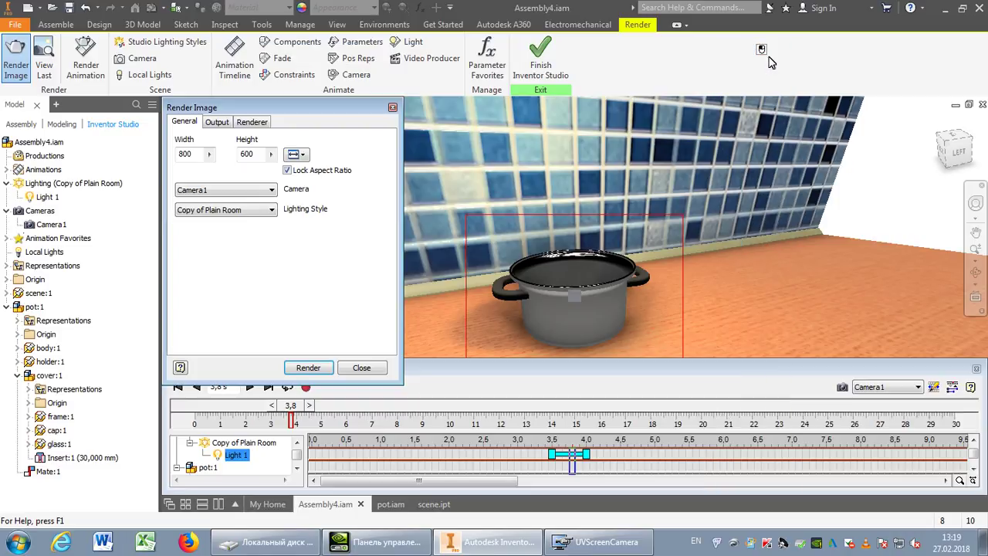
click(393, 107)
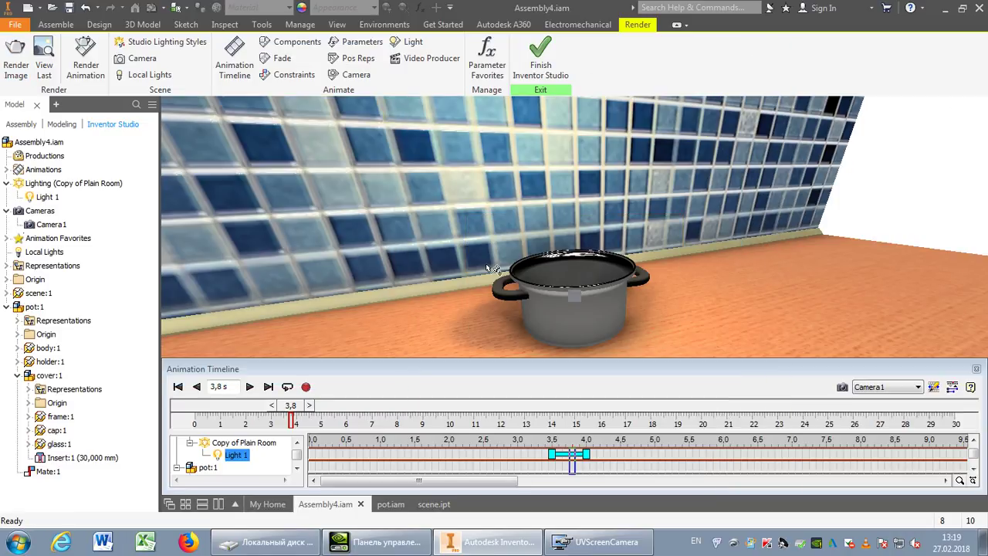
Edit the Light 1 action's illumination to a darker shade of the custom amber colour and accept the light animation
right_click(560, 456)
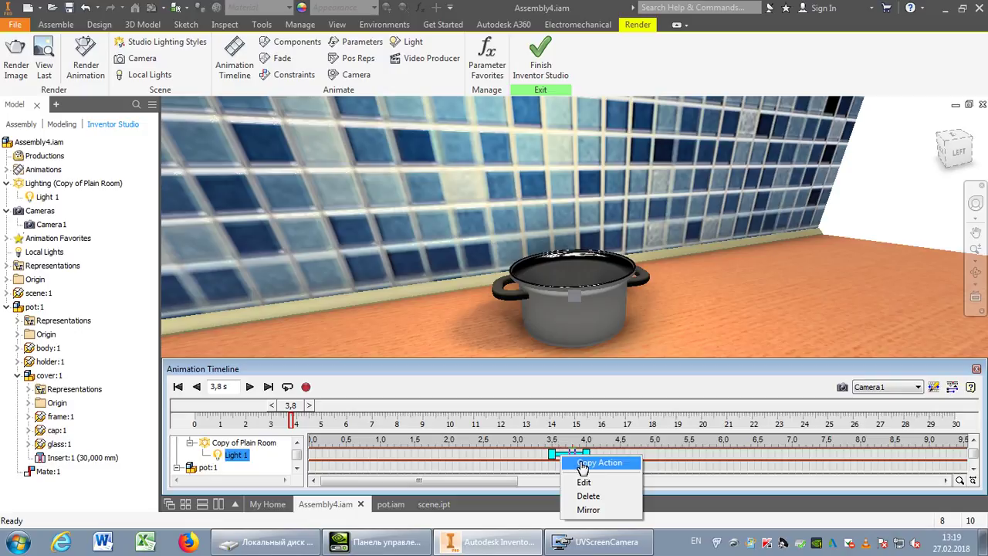
click(584, 482)
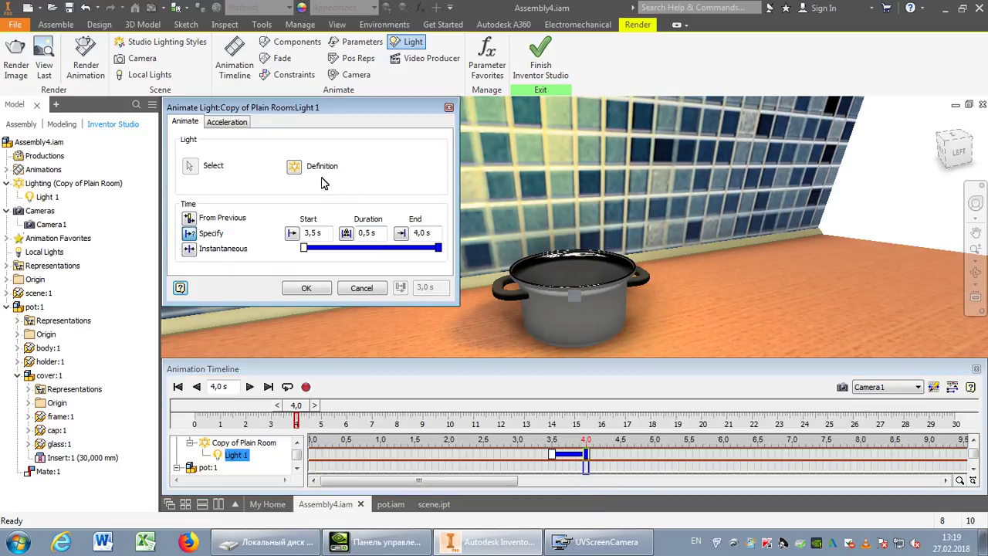
click(294, 167)
click(223, 122)
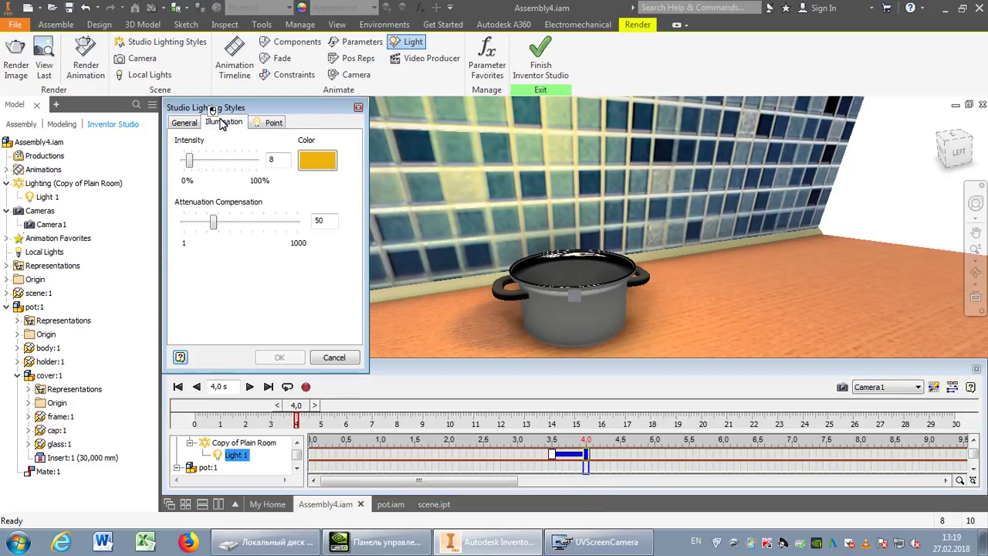
click(307, 163)
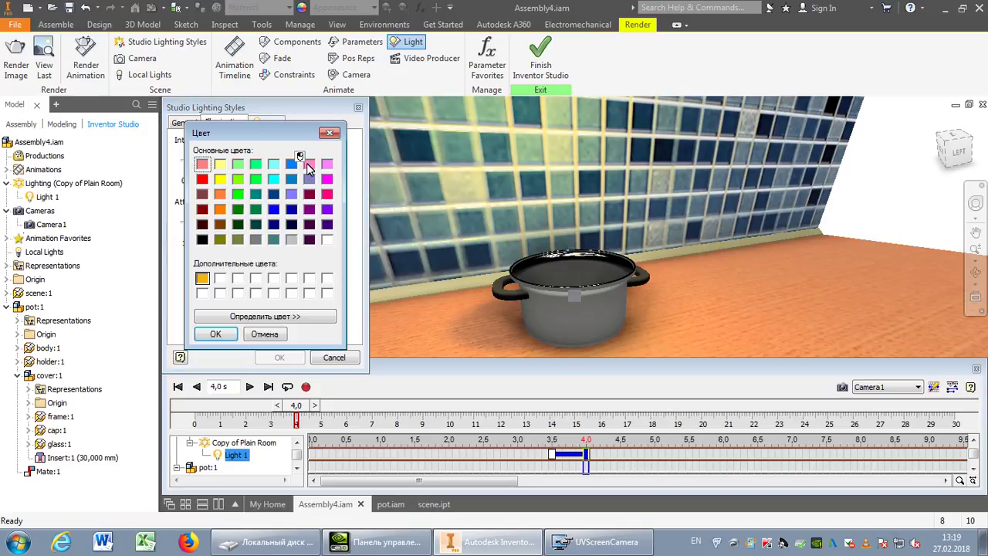
click(290, 316)
drag(501, 216, 499, 225)
click(430, 334)
click(216, 333)
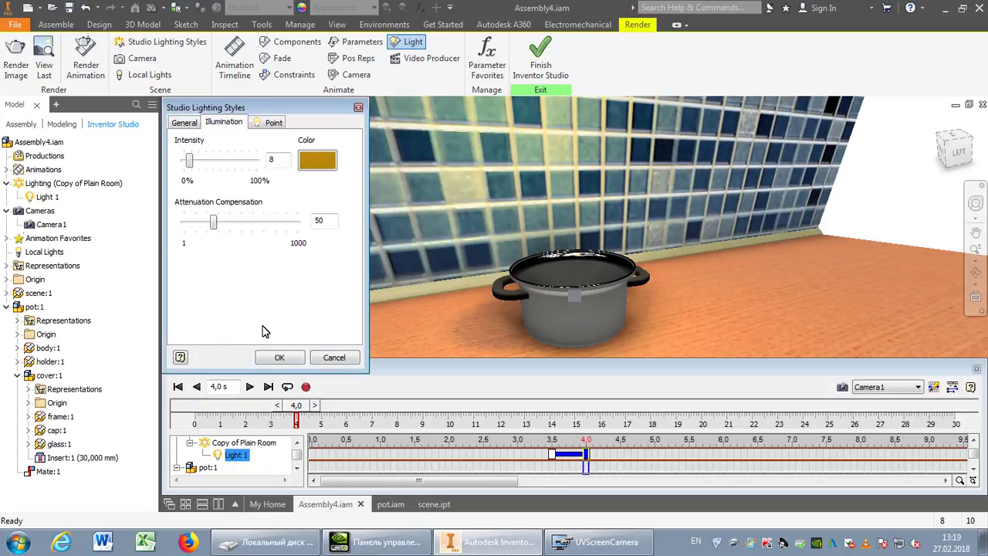
click(292, 357)
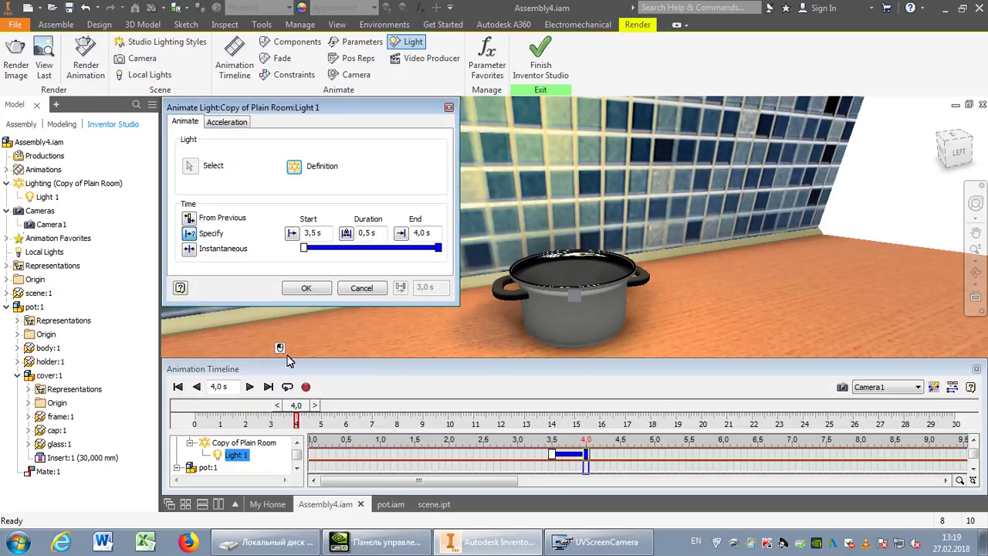
click(308, 286)
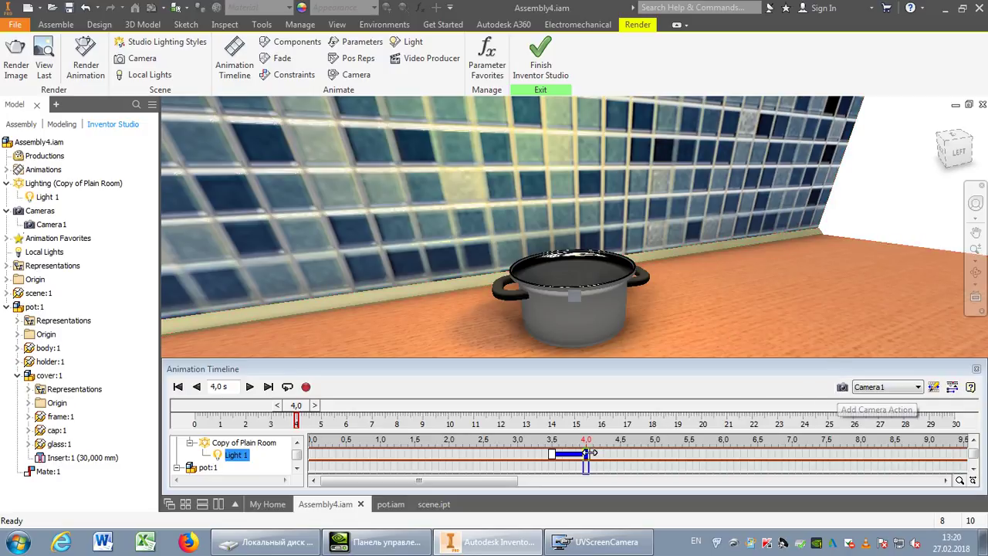
Move the animation time to 5.0 s, orbit to a closer view down into the open pot and add it as a Camera1 action
drag(592, 453, 653, 460)
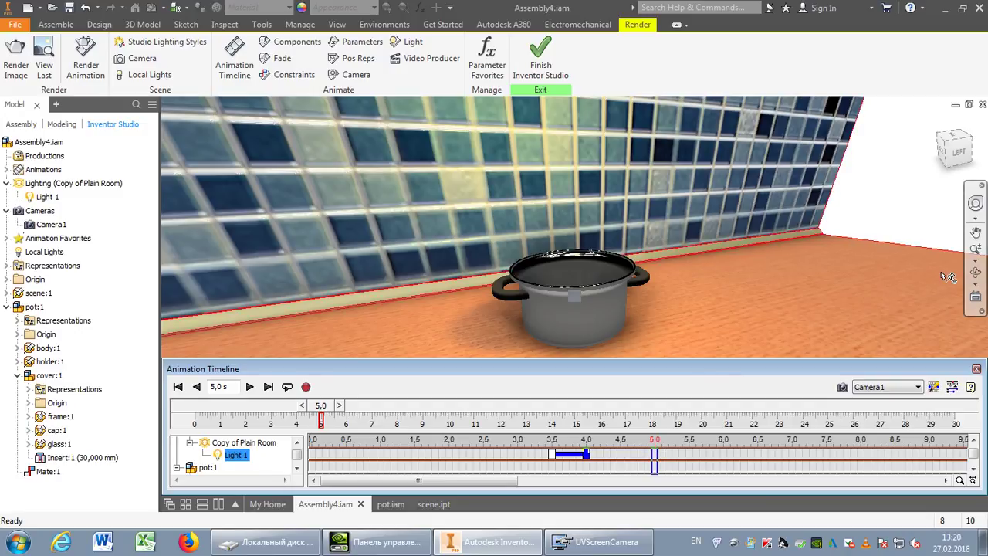
click(976, 272)
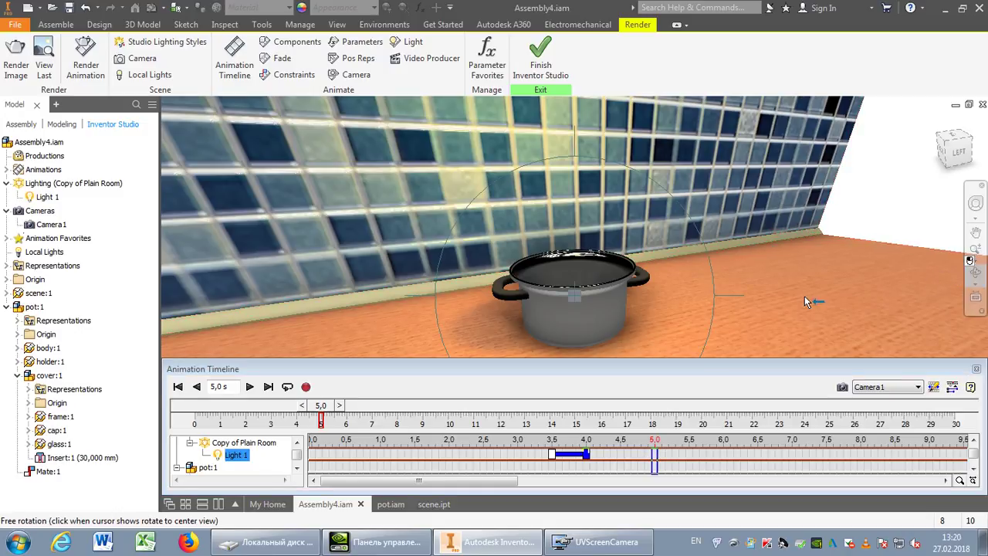
drag(517, 252, 517, 324)
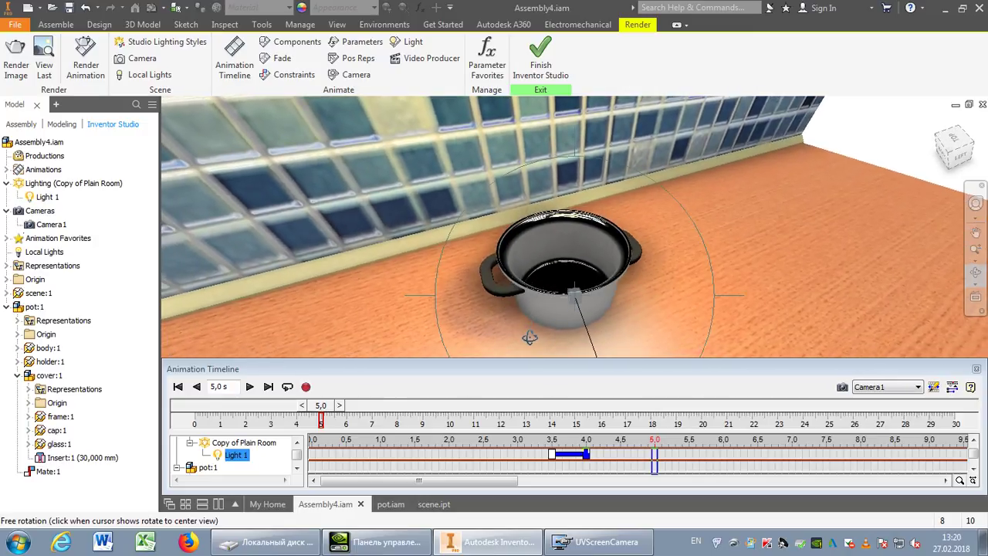
drag(549, 256, 531, 237)
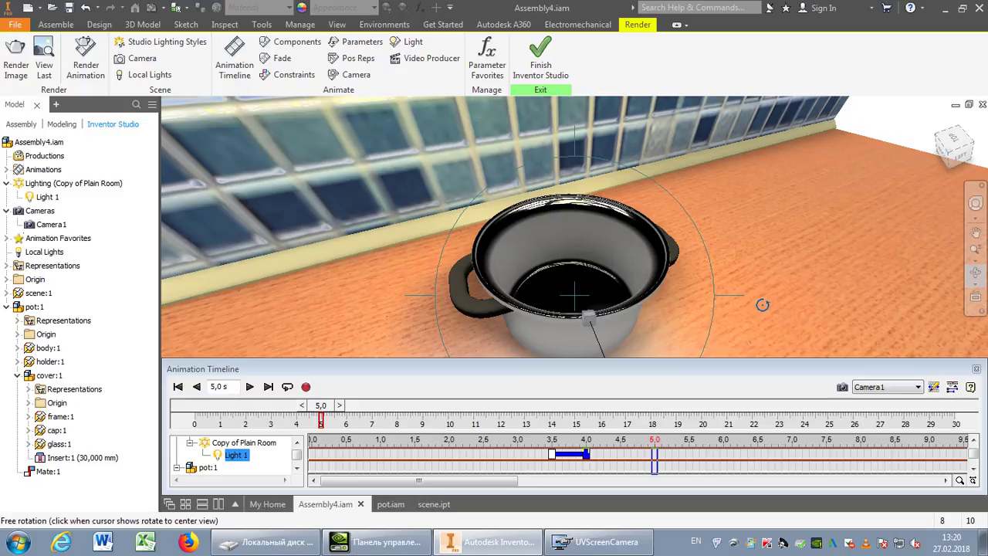
key(Escape)
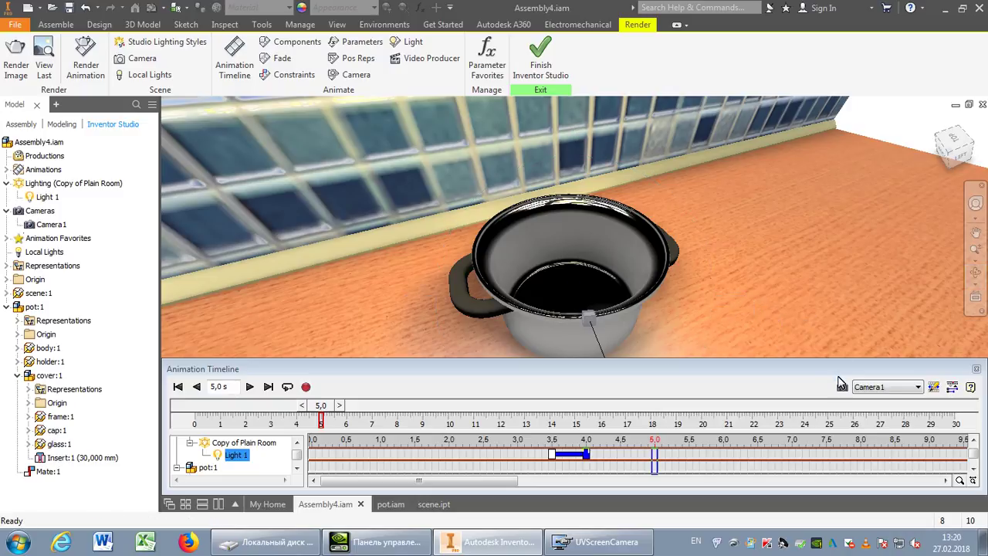
click(842, 386)
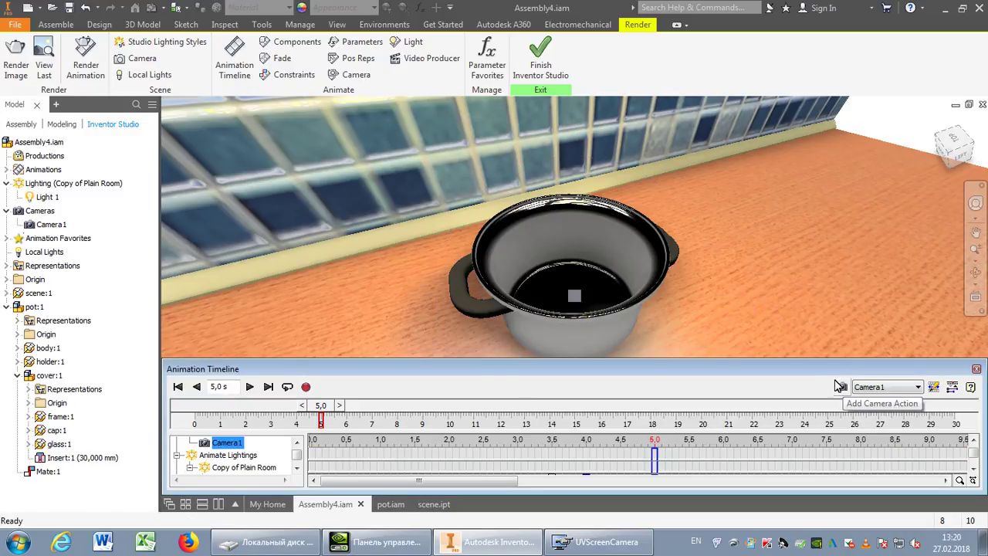
Retime the Camera1 action so it runs from about 4.9 s to 5.7 s
click(974, 442)
click(316, 455)
drag(322, 456, 616, 456)
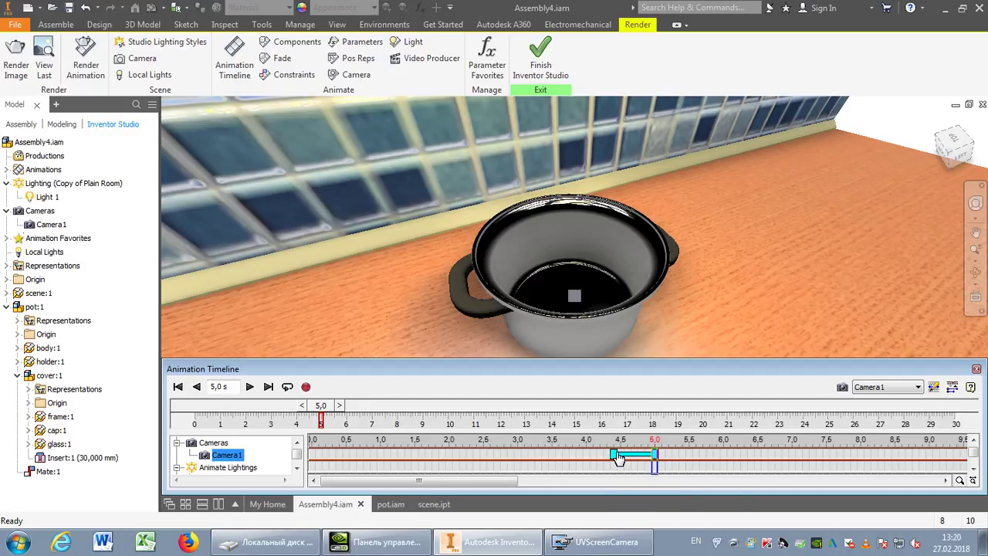
drag(629, 461, 661, 461)
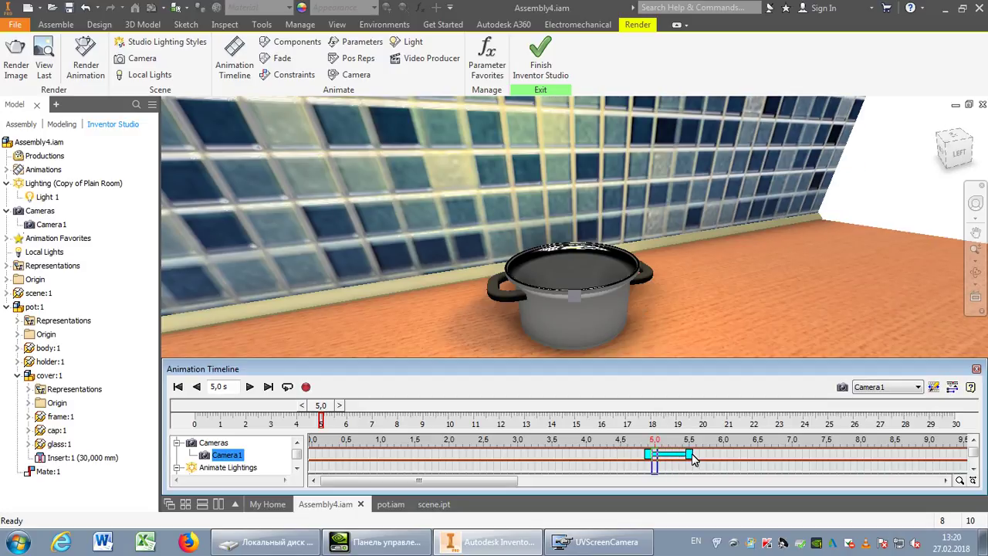
drag(687, 454, 702, 454)
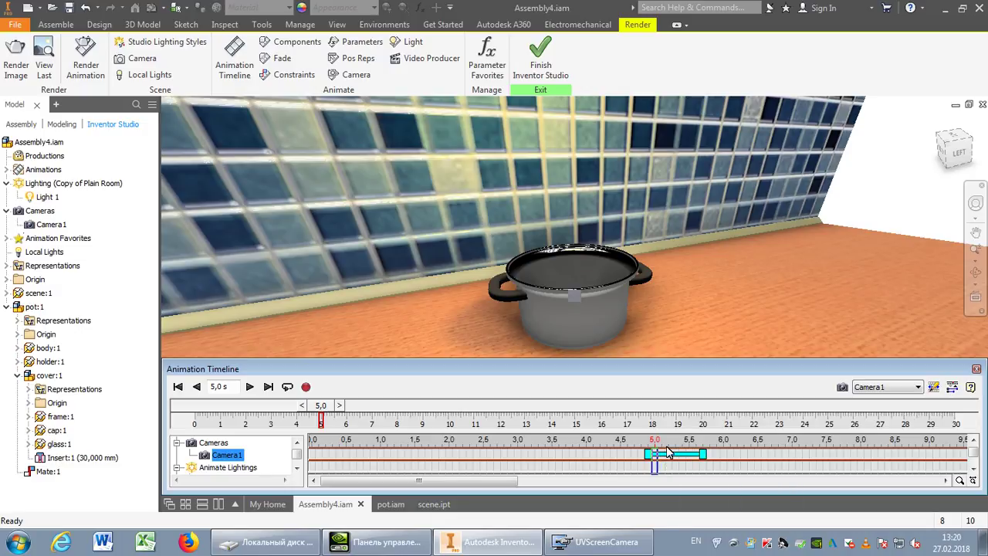
Move the animation time to 5.5 s, test-render the moving view from Camera1 and close the render windows
drag(321, 407, 334, 424)
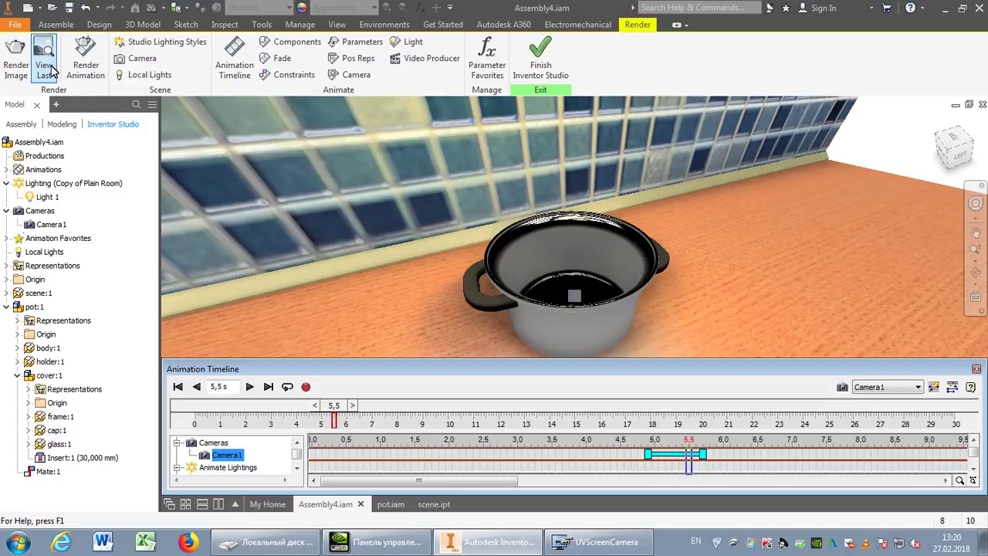
click(14, 55)
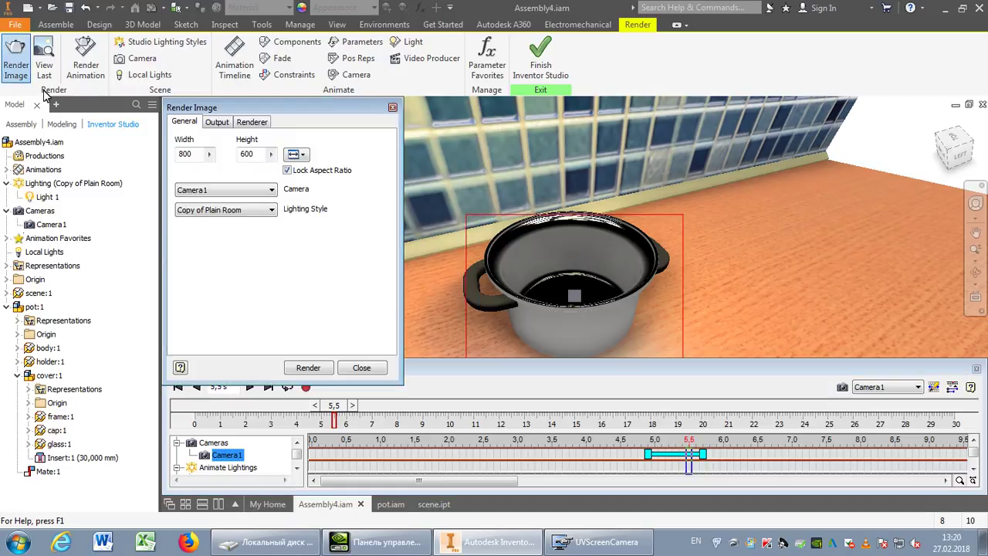
click(308, 368)
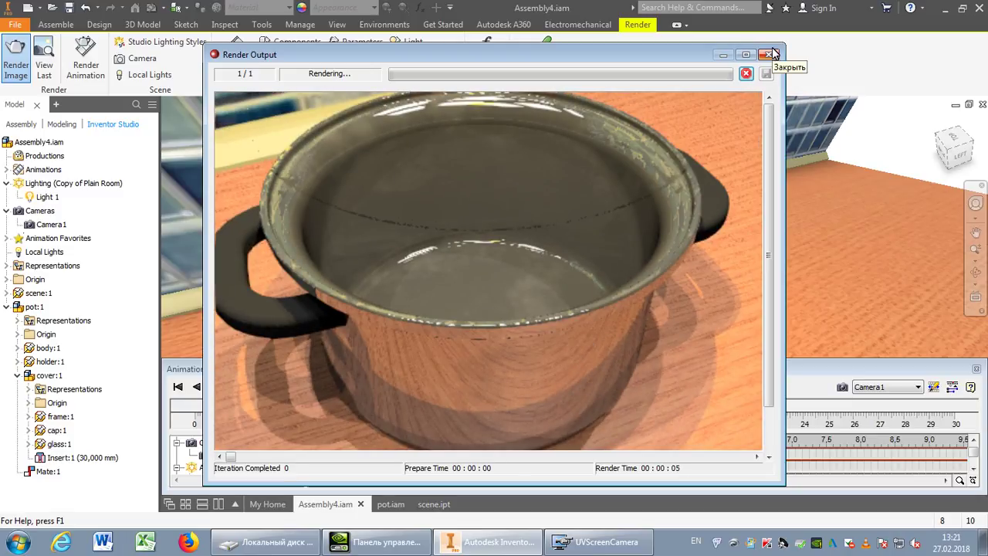
click(775, 55)
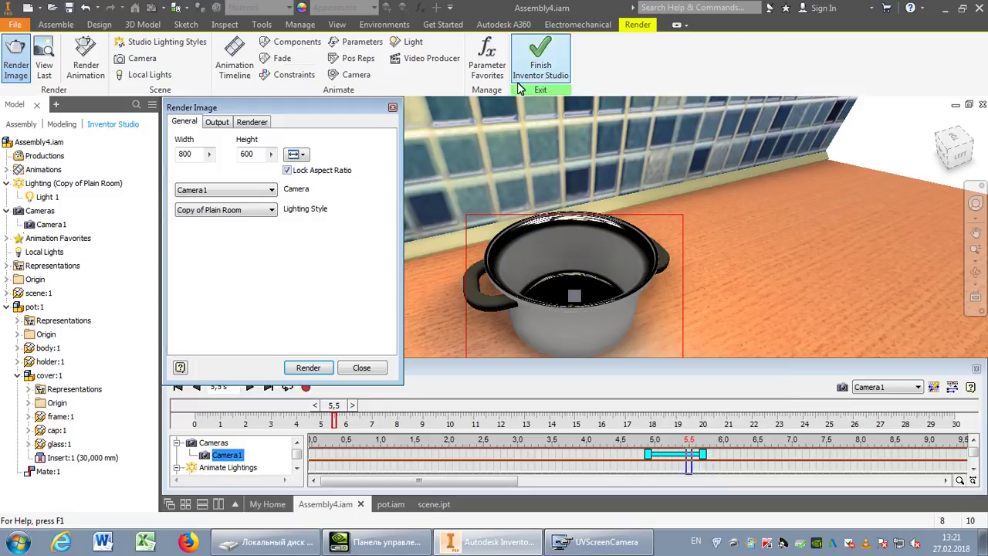
click(393, 110)
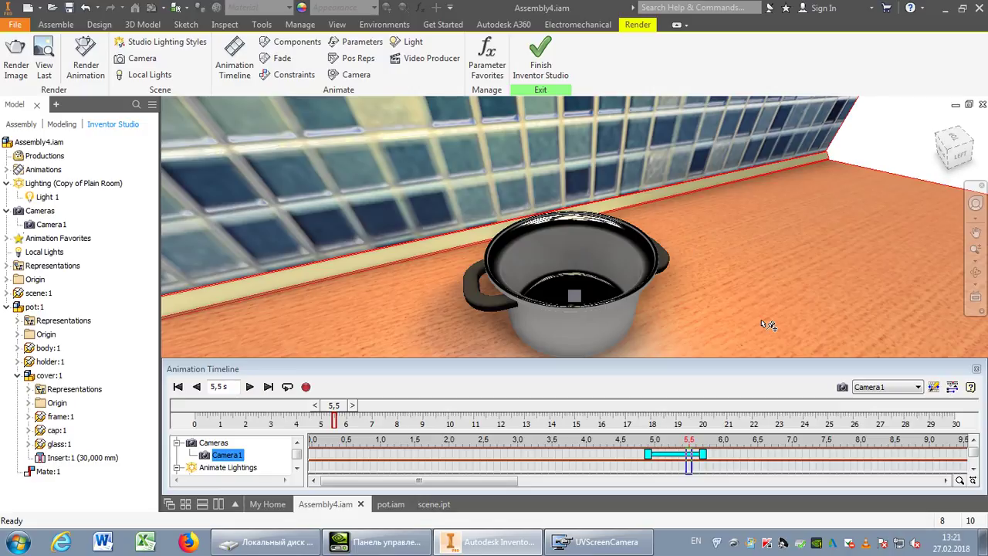
Enlarge the animation timeline, then set the animation length to 6 seconds with a constant speed profile
drag(945, 360, 945, 236)
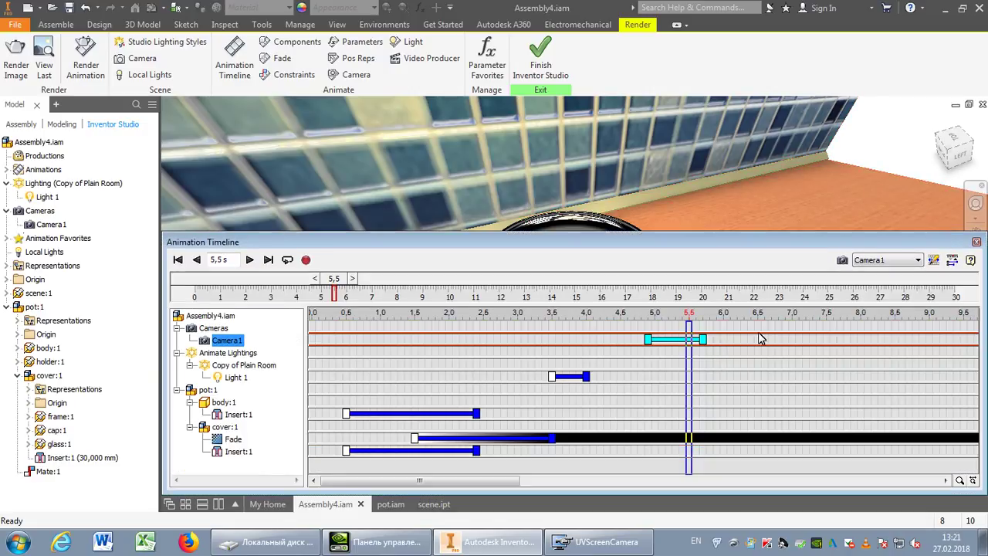
click(933, 263)
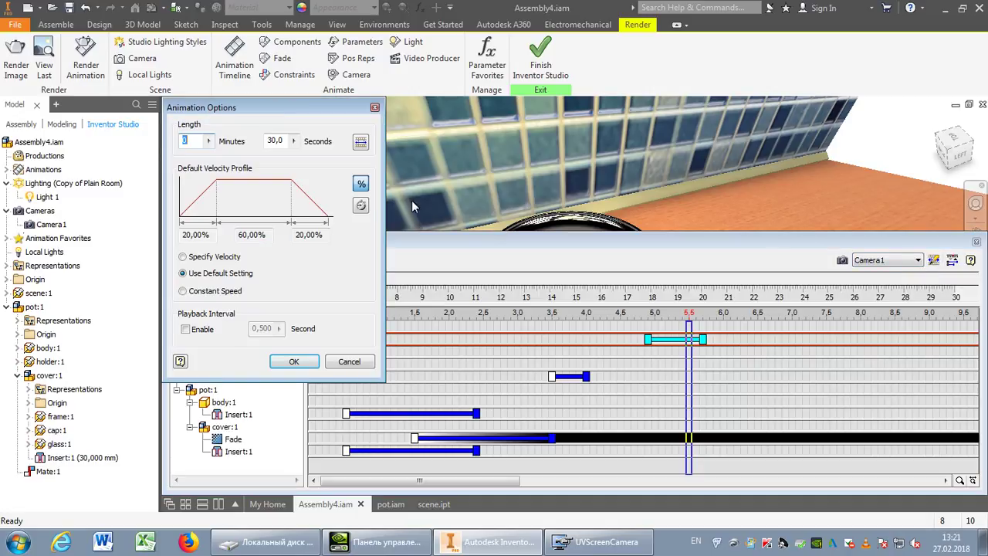
double_click(275, 140)
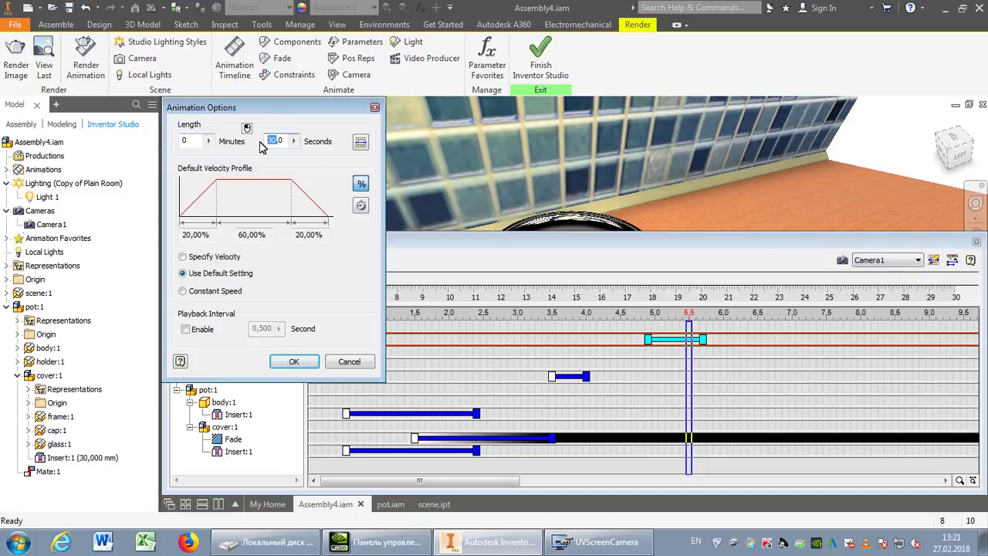
text(6)
click(183, 292)
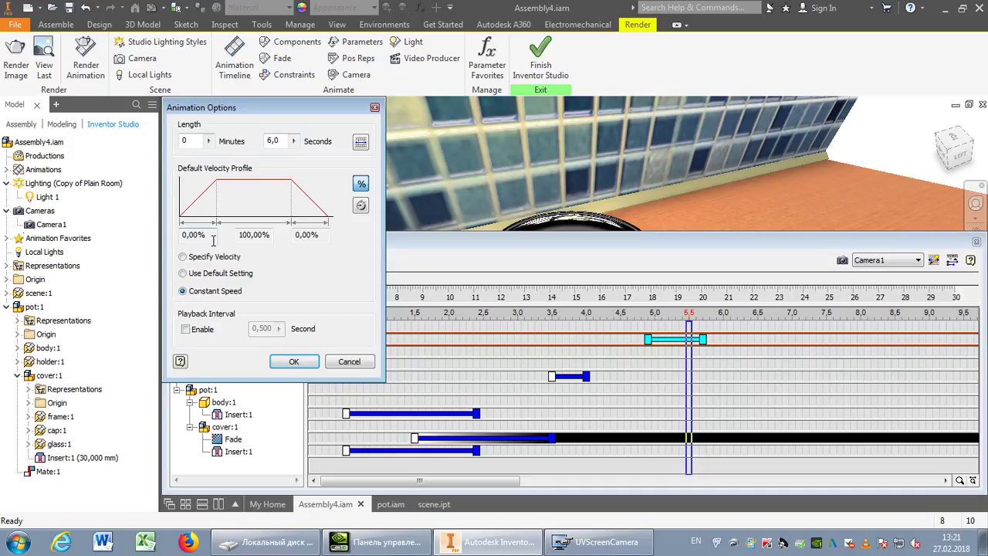
click(296, 361)
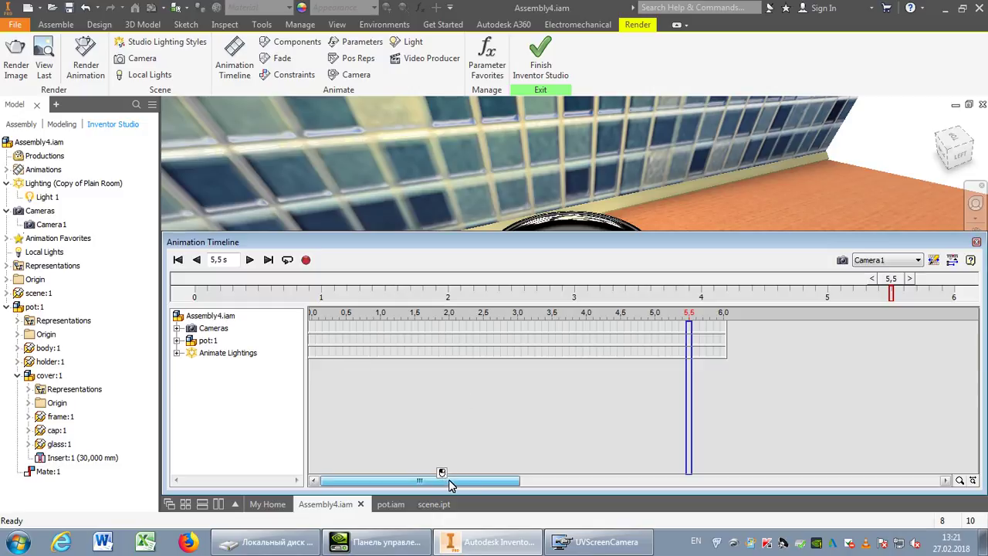
Expand the camera, pot body, cover and Light 1 tracks in the timeline to review all their actions
click(177, 328)
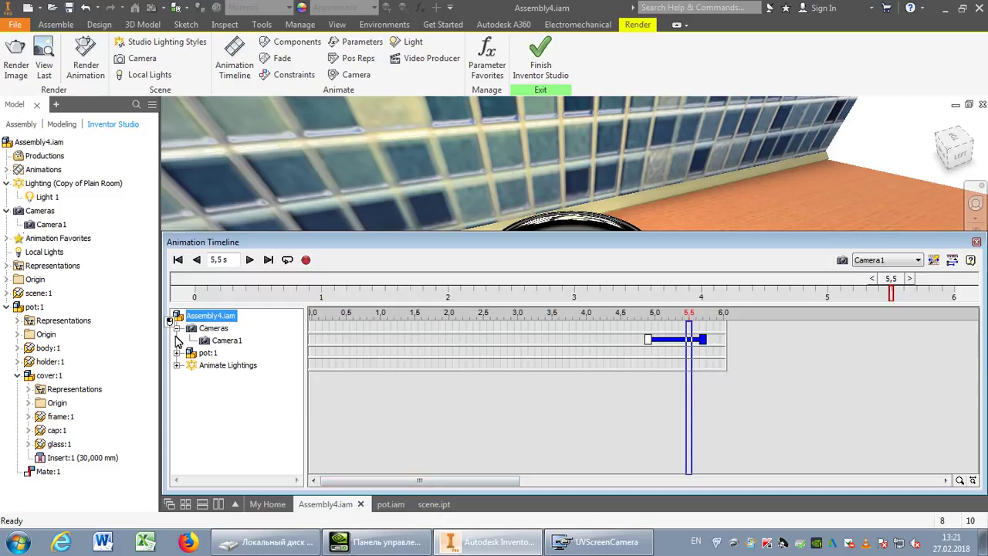
click(177, 353)
click(177, 390)
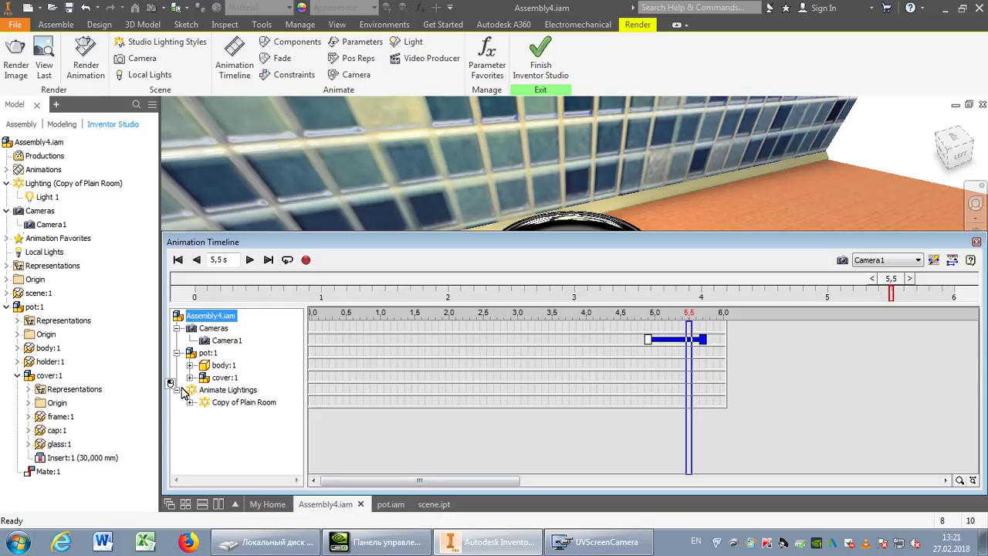
click(190, 365)
click(190, 390)
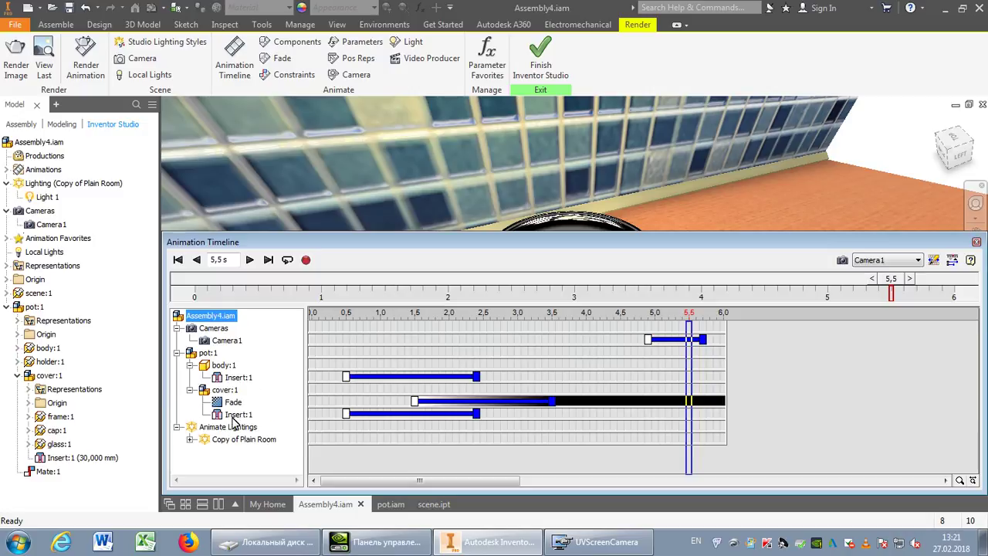
click(190, 440)
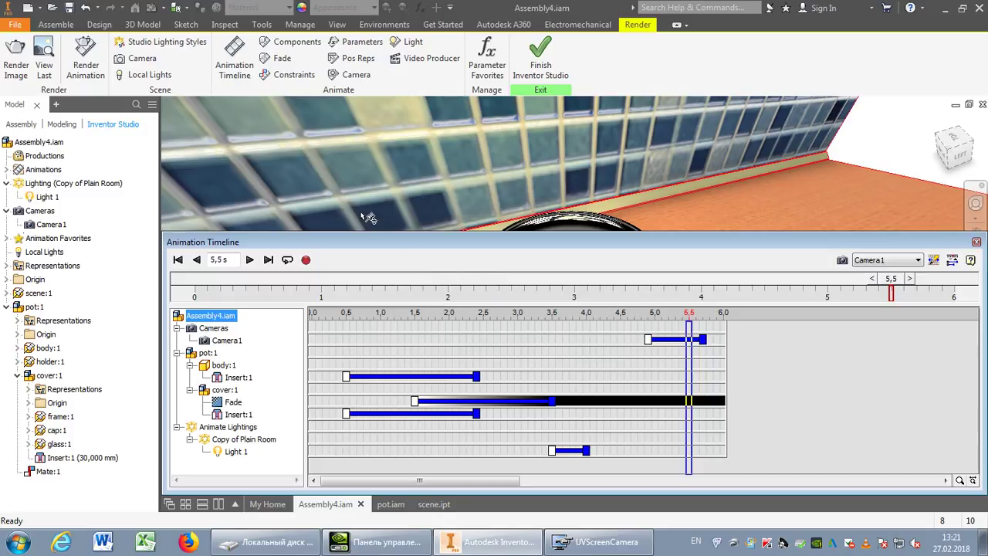
Save Assembly4.iam together with its dependent pot.iam, and collapse the timeline's action editor
click(69, 8)
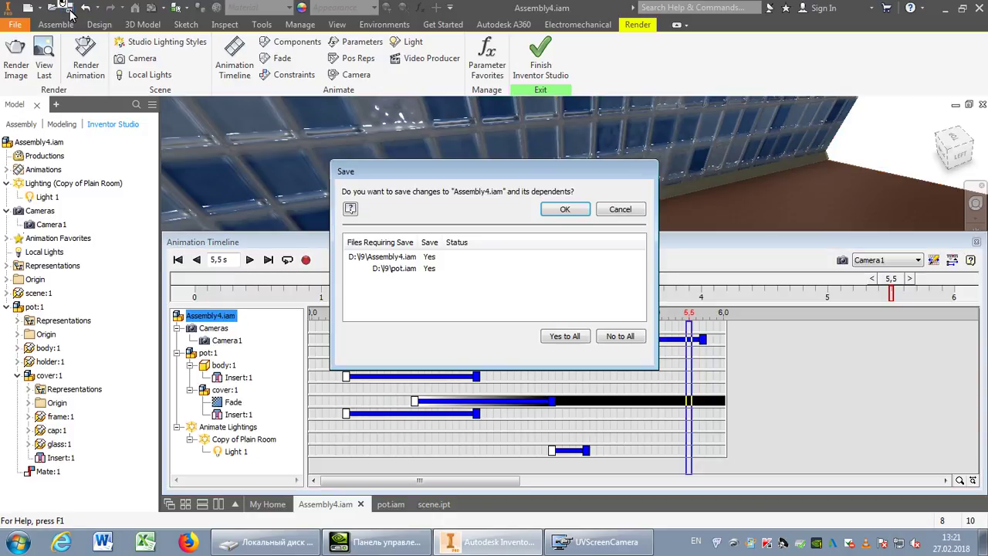
click(568, 210)
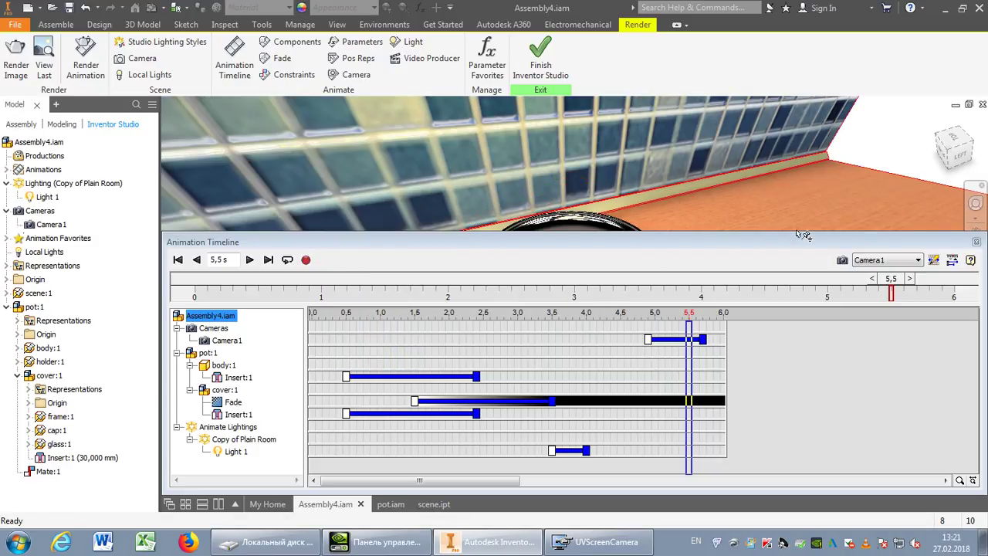
click(953, 261)
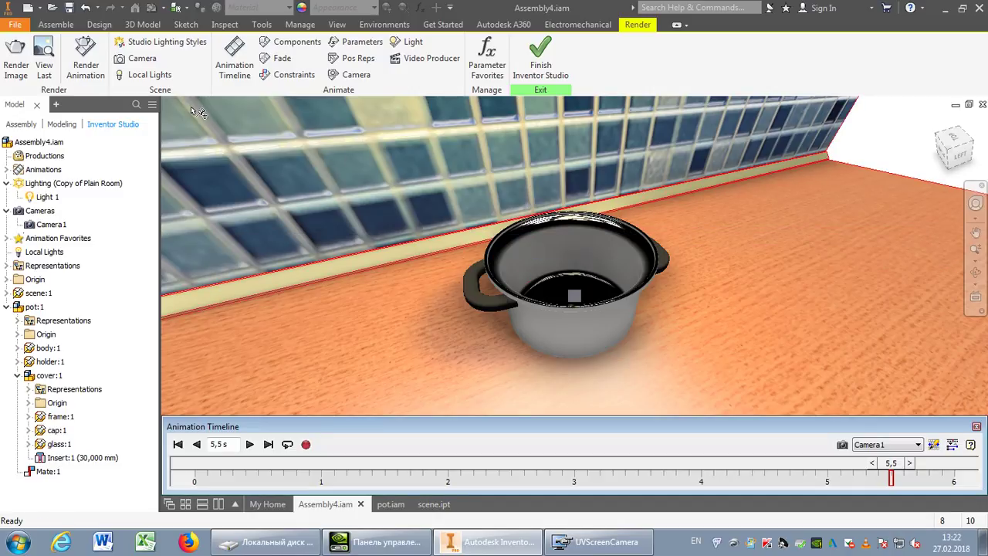
Start an animation render with the output image size preset to 320 x 240
click(83, 52)
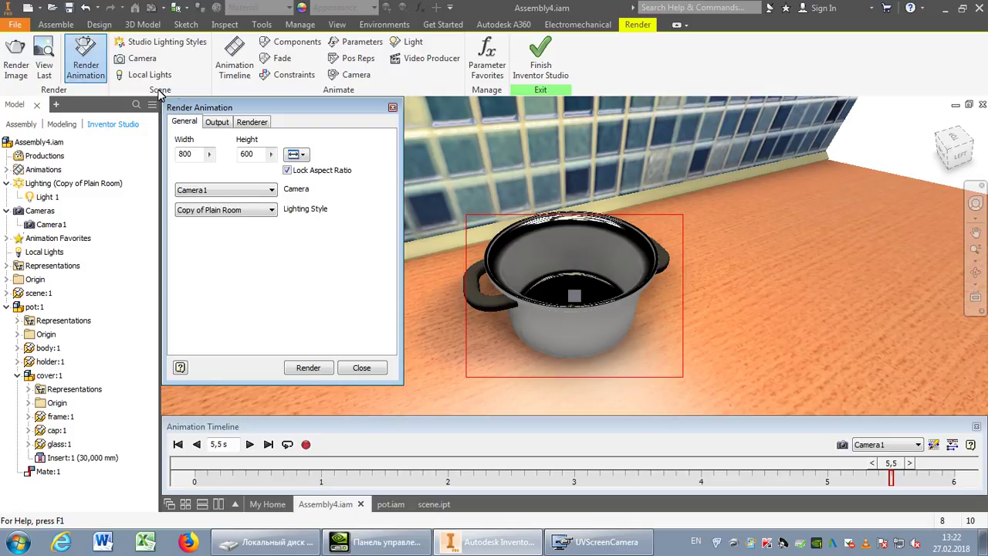
drag(188, 111, 237, 111)
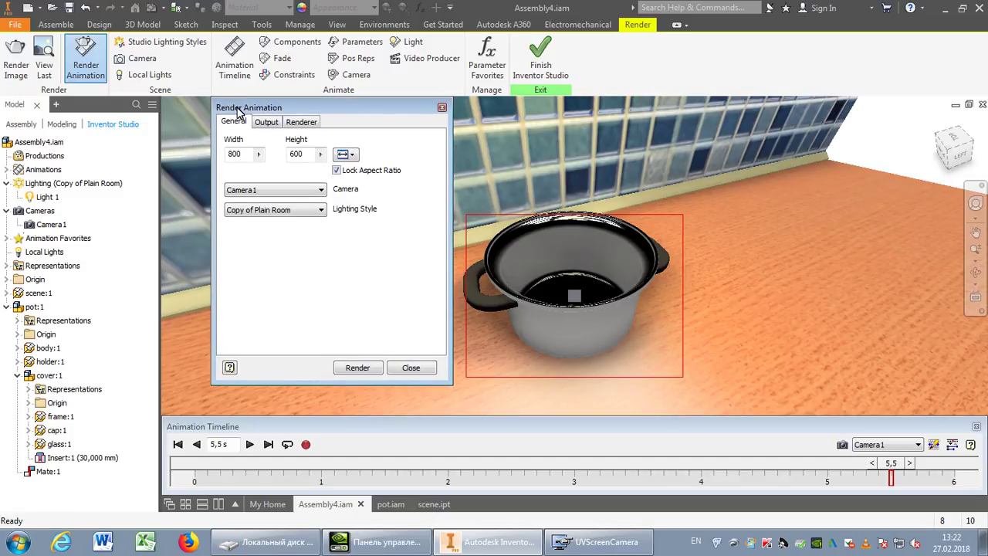
click(353, 156)
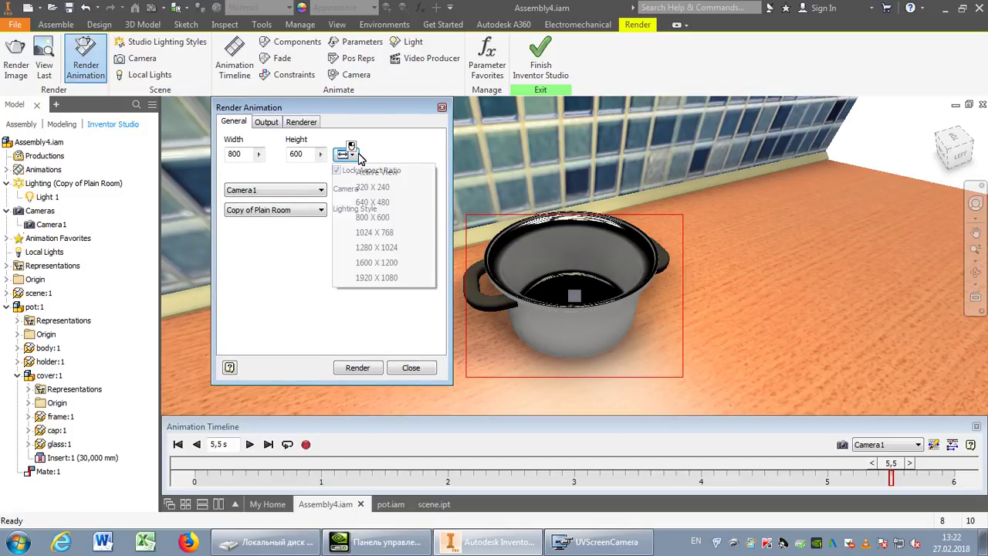
click(390, 188)
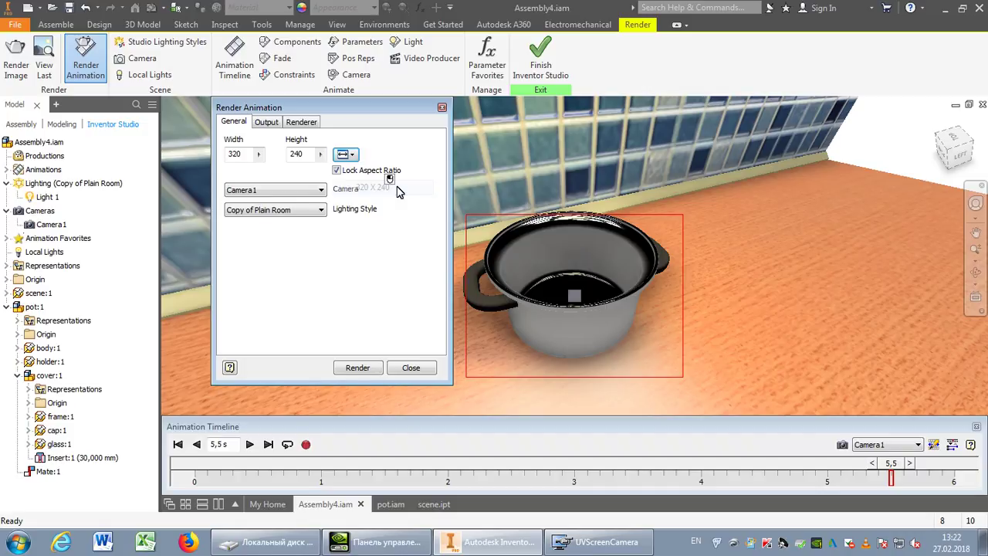
Set the render's end time to 6 s and its output file to Assembly4.avi in the I9 folder, as AVI video
click(267, 123)
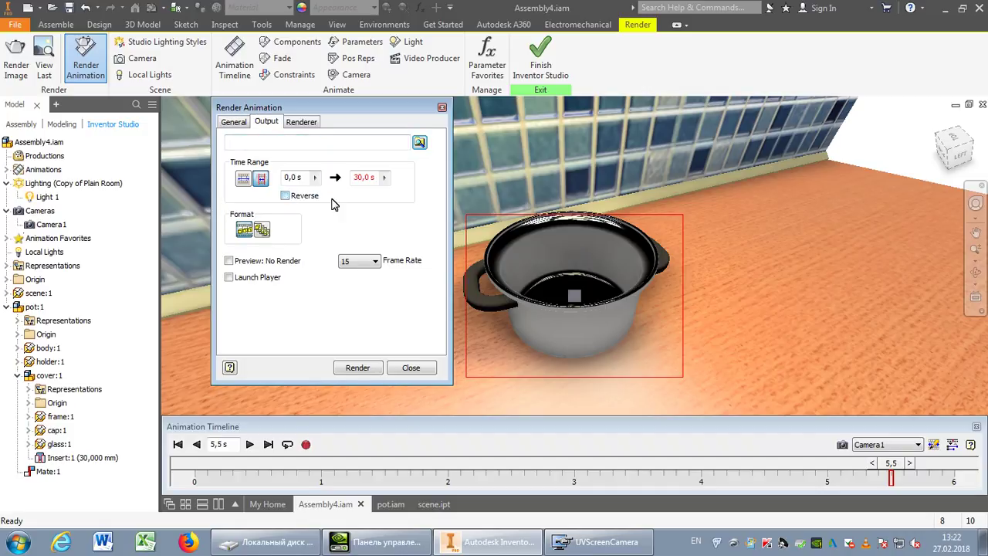
drag(363, 180, 352, 178)
text(6)
click(419, 142)
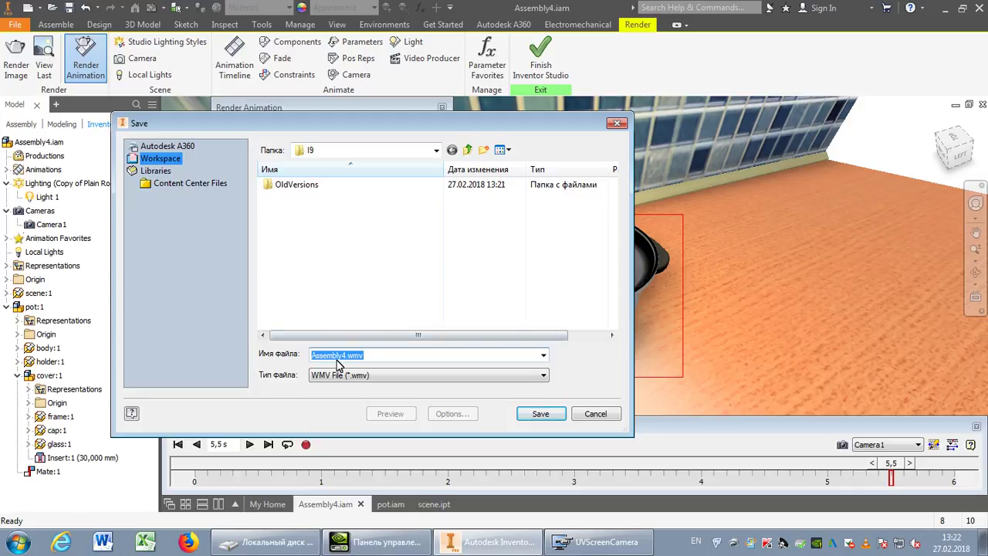
click(369, 376)
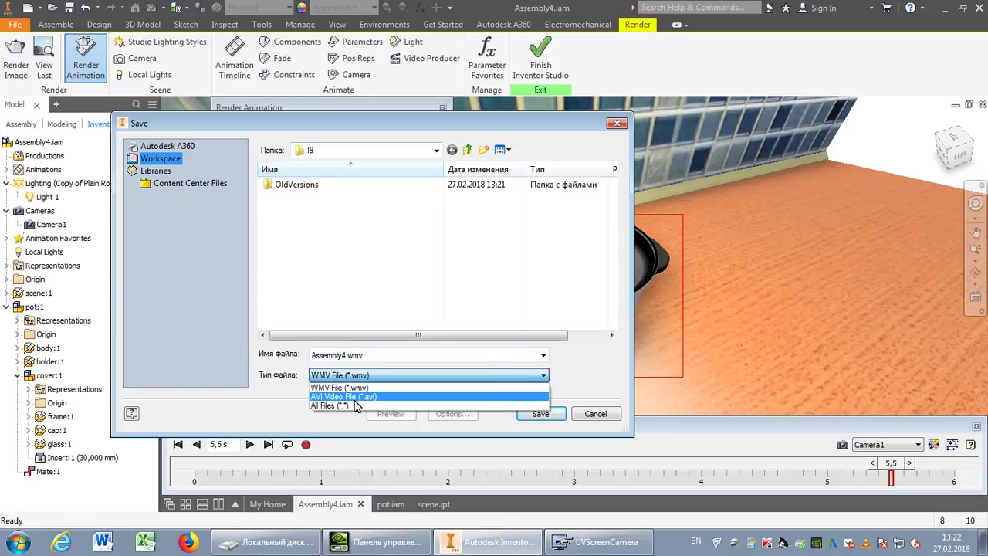
click(356, 394)
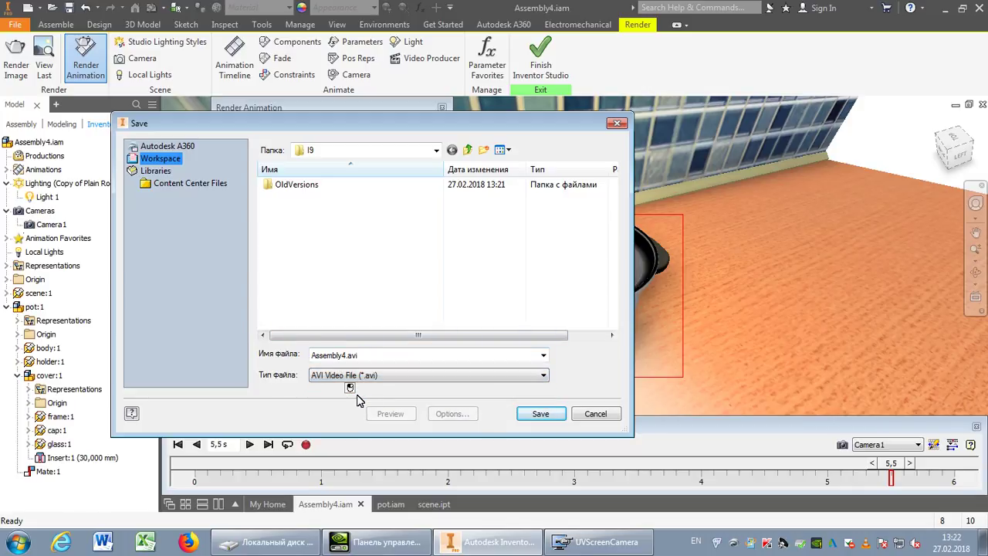
click(541, 414)
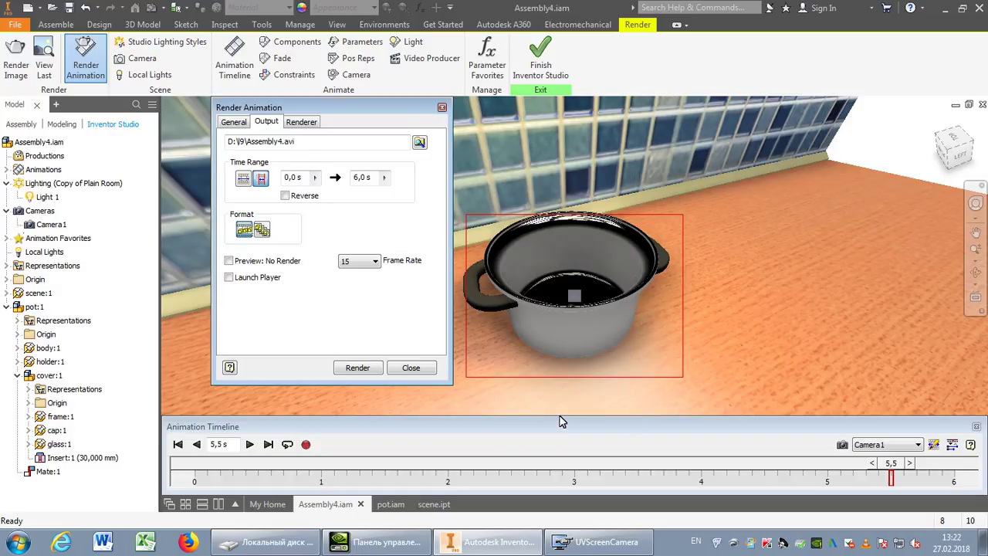
Set the renderer's lighting and material accuracy mode to Low
click(300, 122)
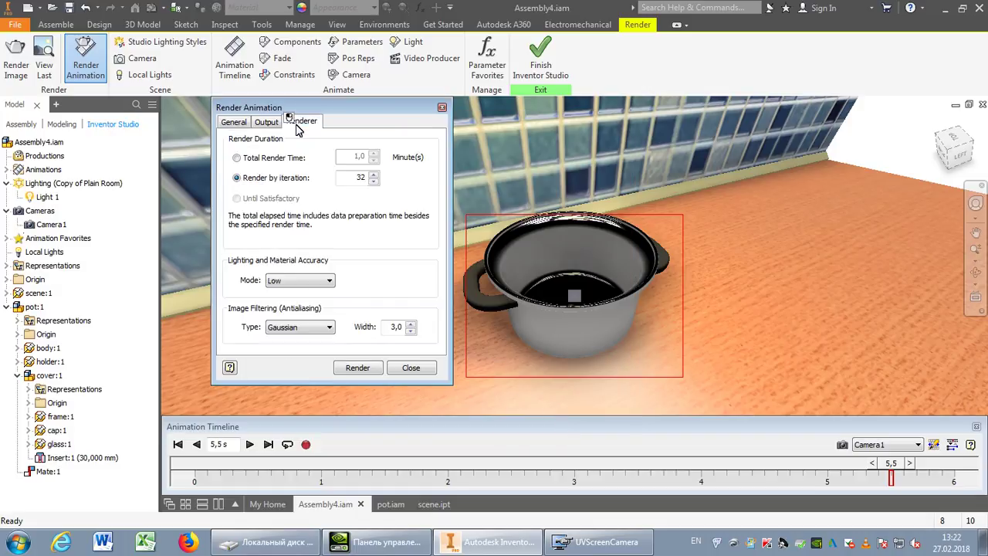
click(329, 282)
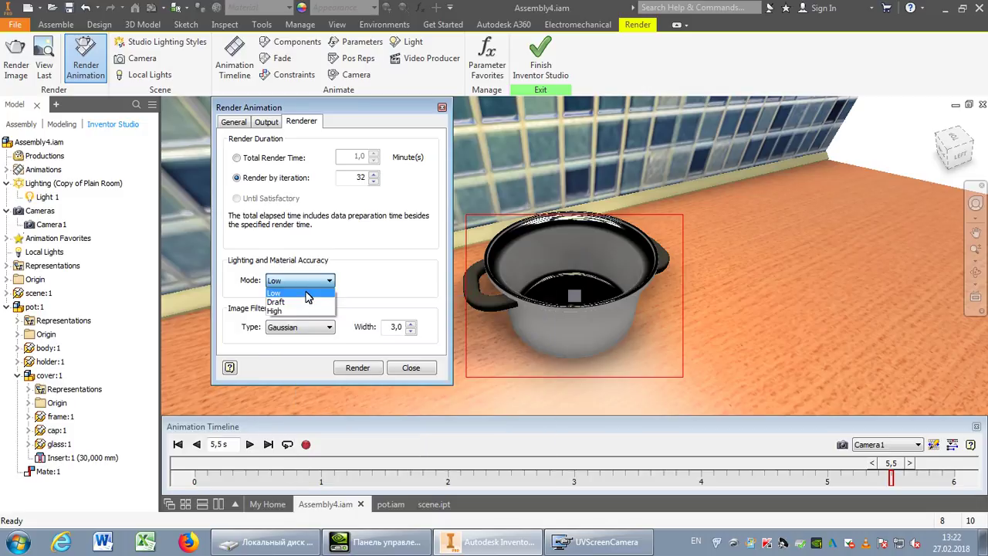
click(314, 294)
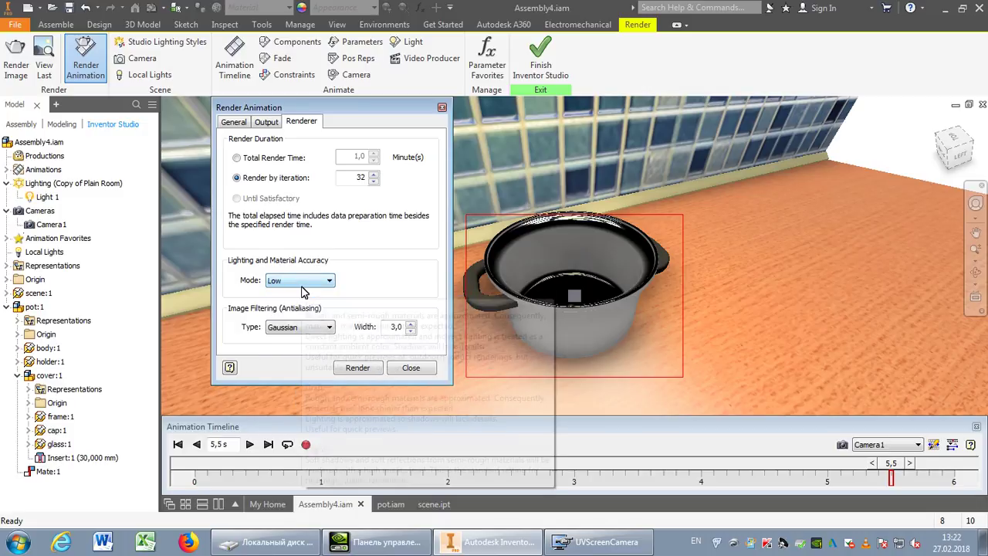
Try rendering the animation to AVI with uncompressed full frames, and close the render output
click(375, 369)
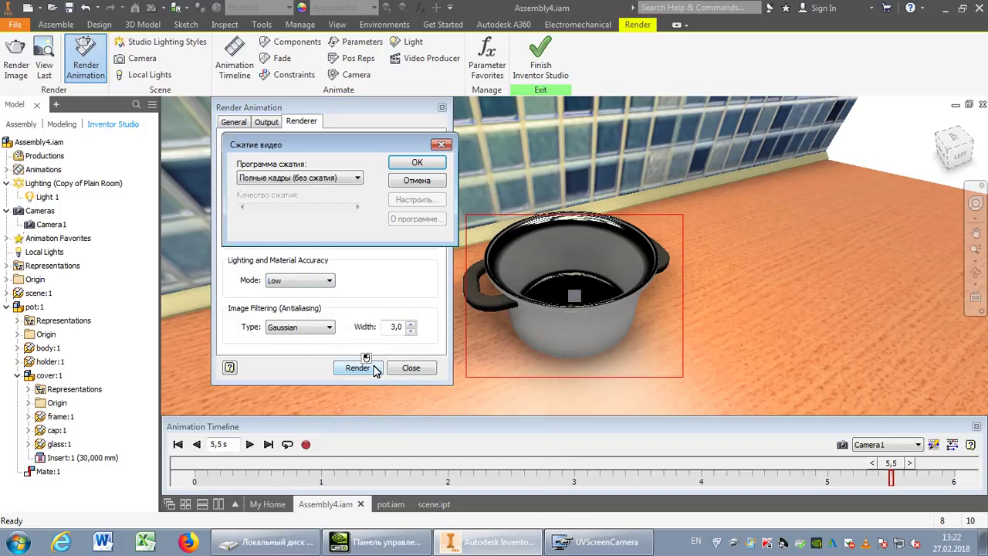
click(356, 178)
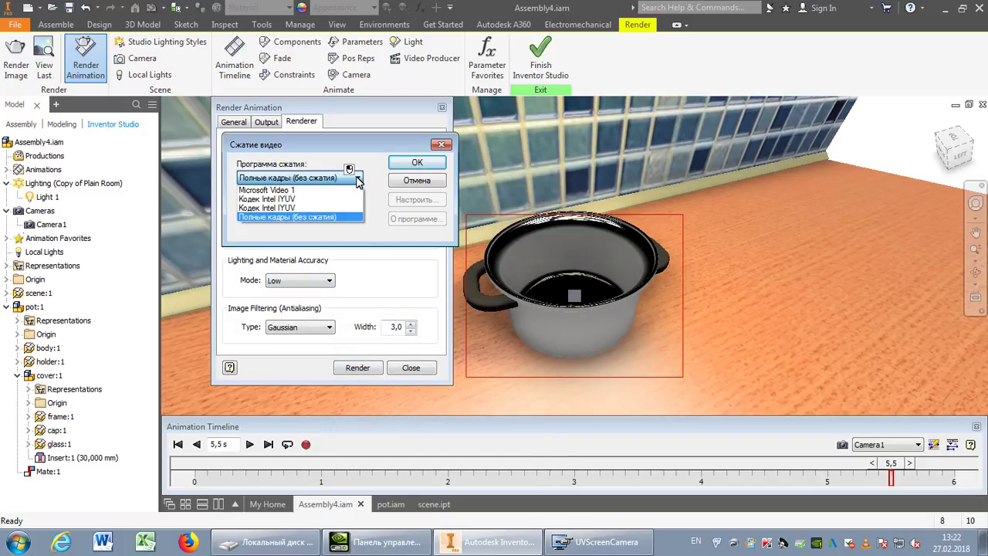
click(358, 179)
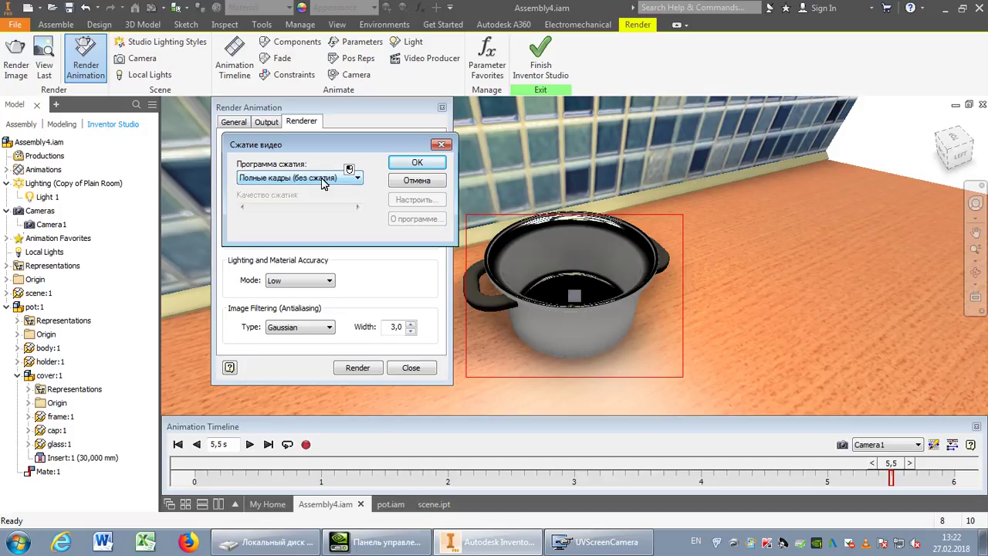
click(417, 163)
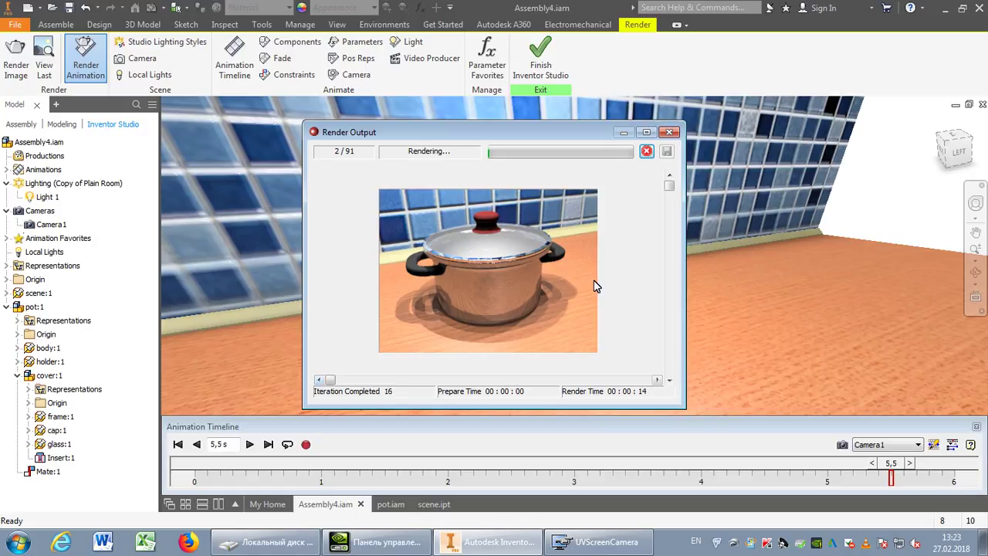
click(647, 151)
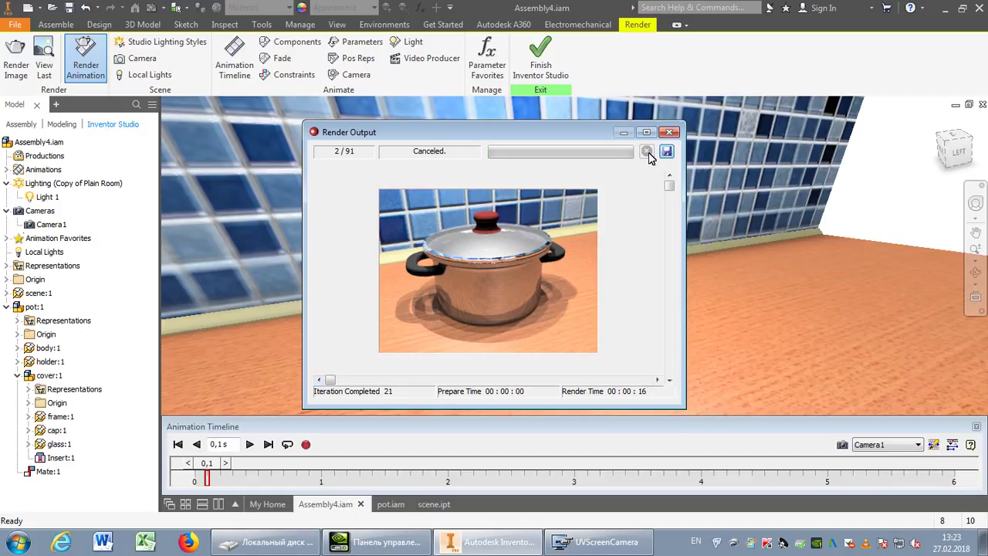
click(669, 132)
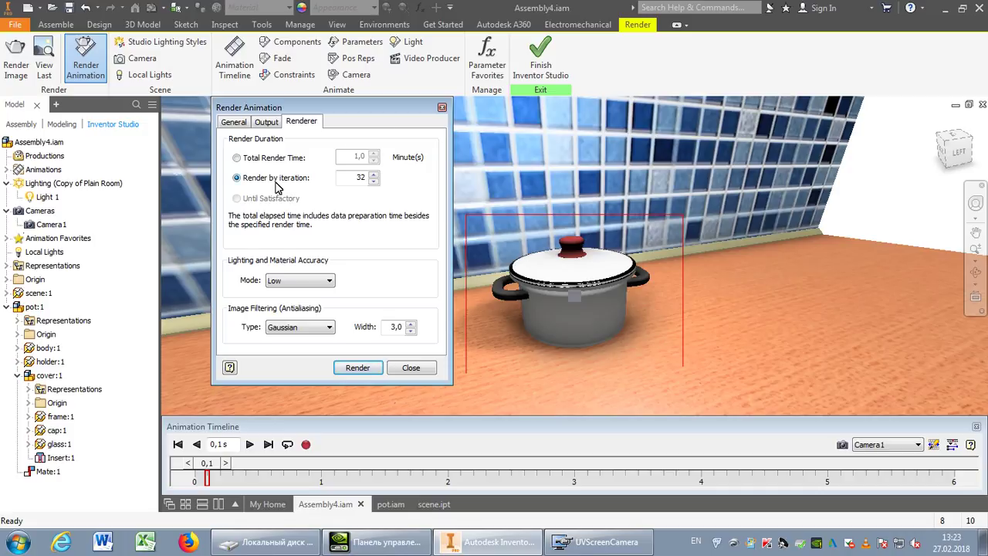
Render the animation with 1 iteration and uncompressed full frames, replacing the existing Assembly4.avi, and close the render windows
double_click(357, 176)
text(1)
click(375, 369)
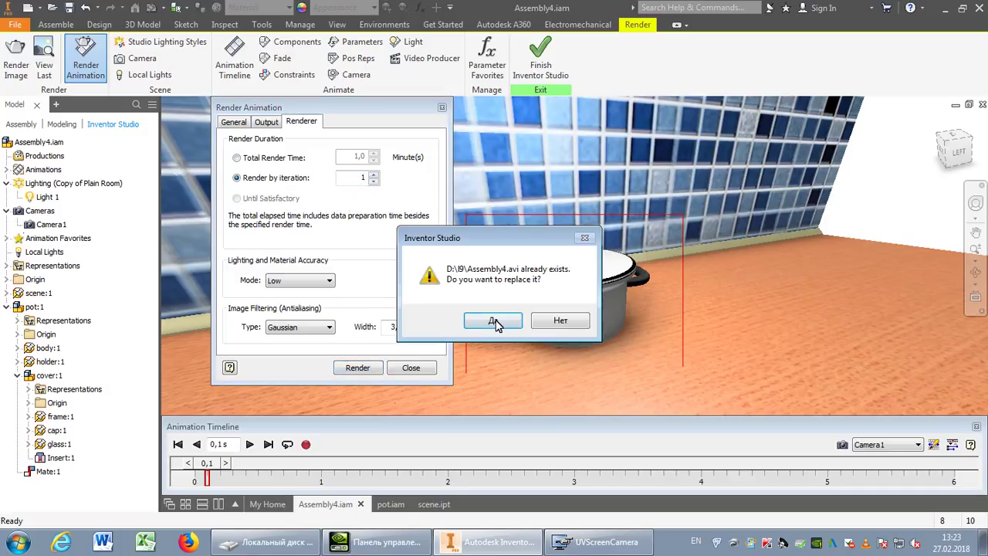
click(507, 323)
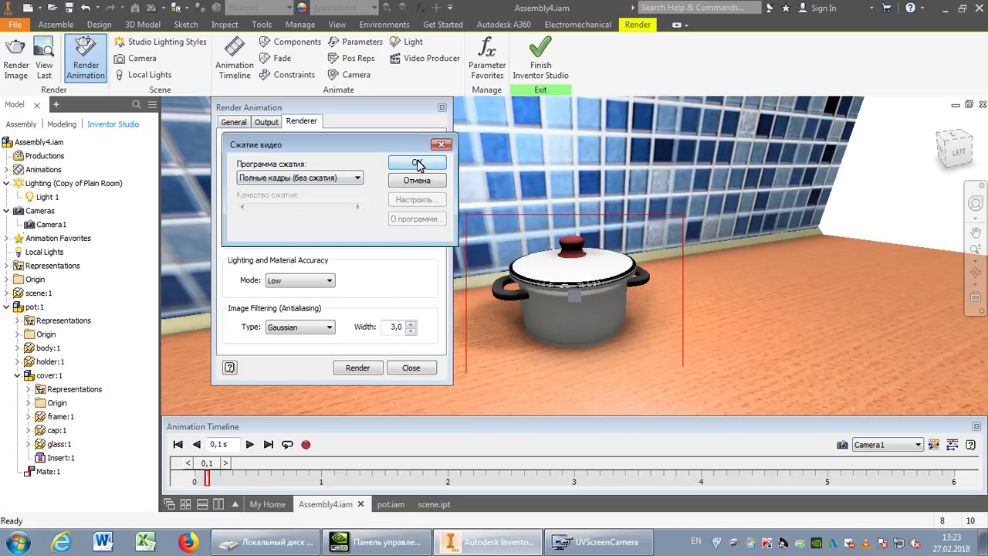
click(429, 165)
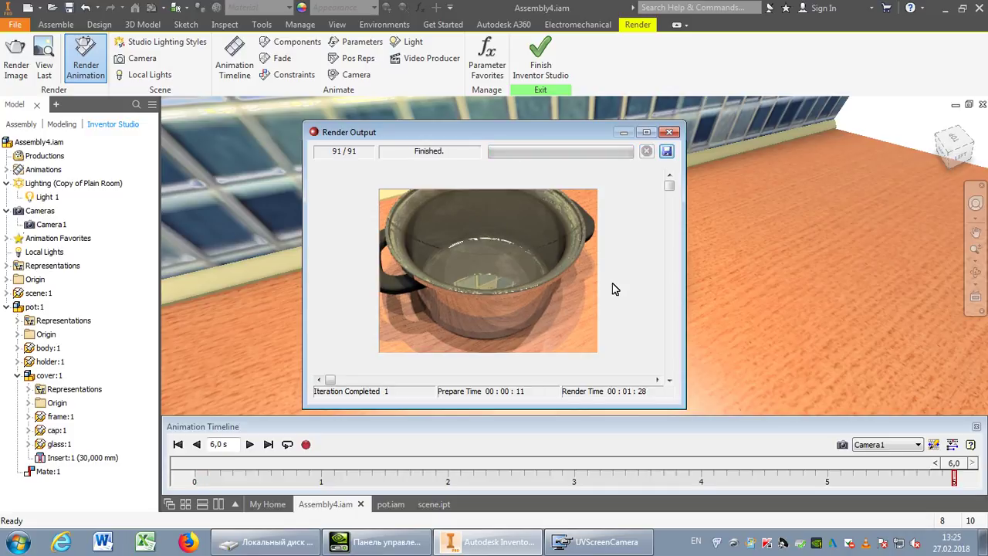
click(670, 132)
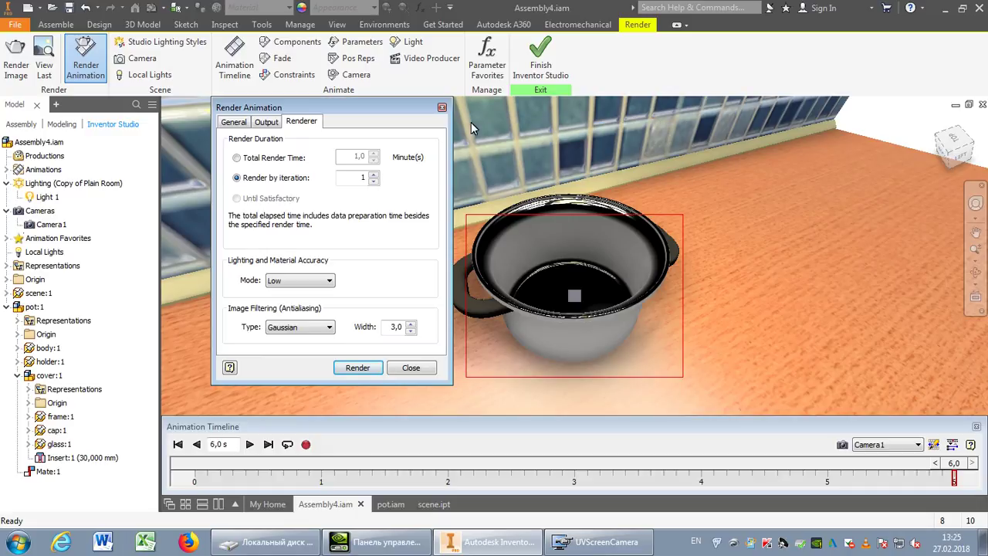
click(444, 109)
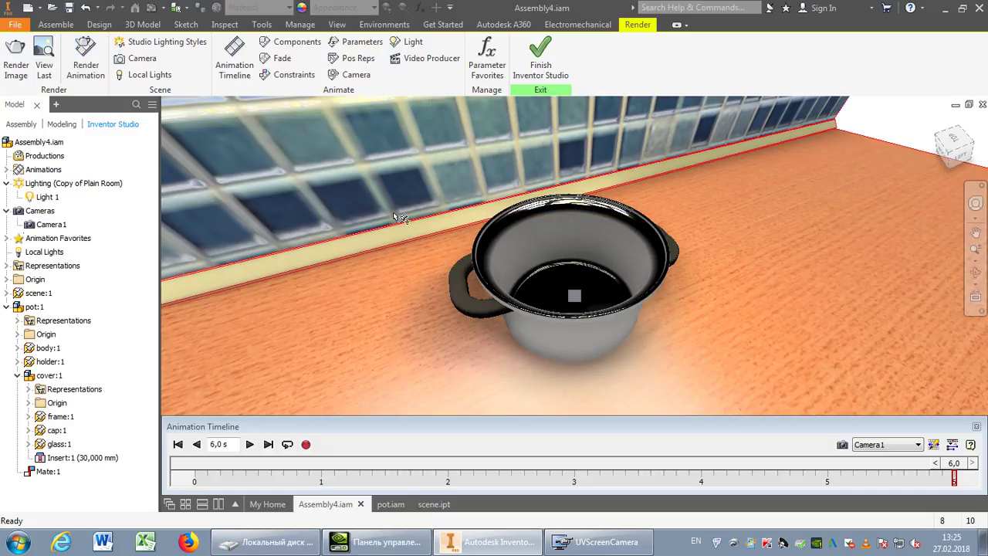
Switch to Windows Explorer, play Assembly4.avi from the I9 folder on drive D to review it, and close the player
click(270, 544)
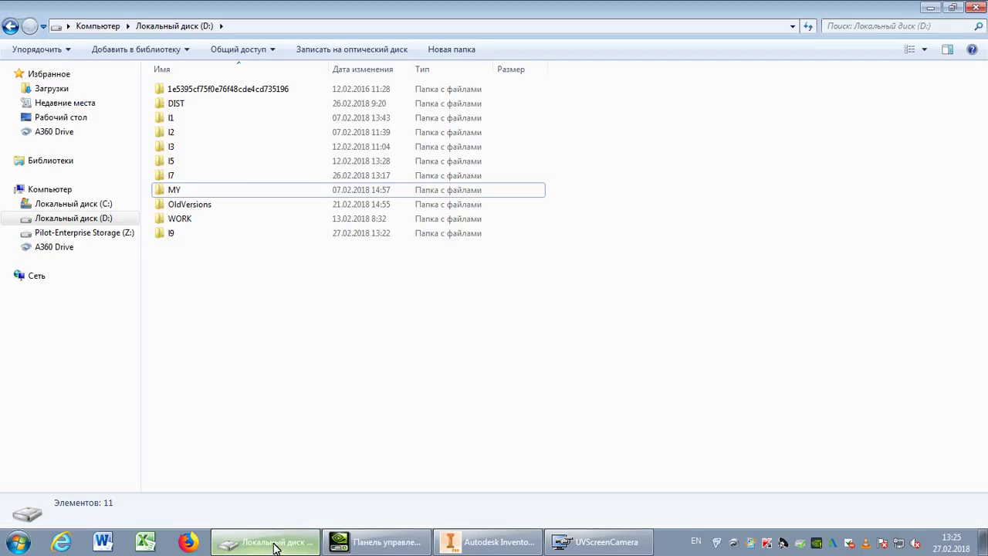
double_click(176, 235)
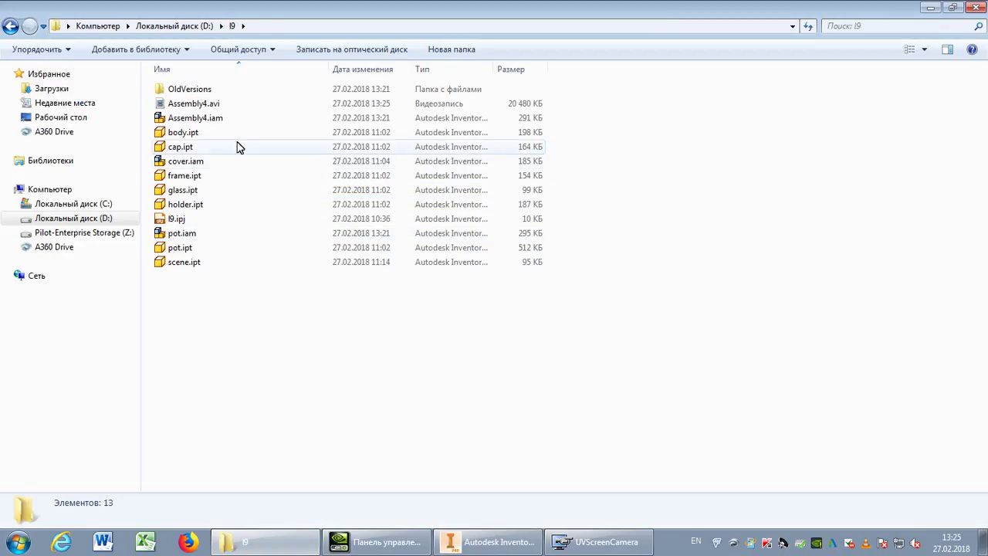
click(197, 103)
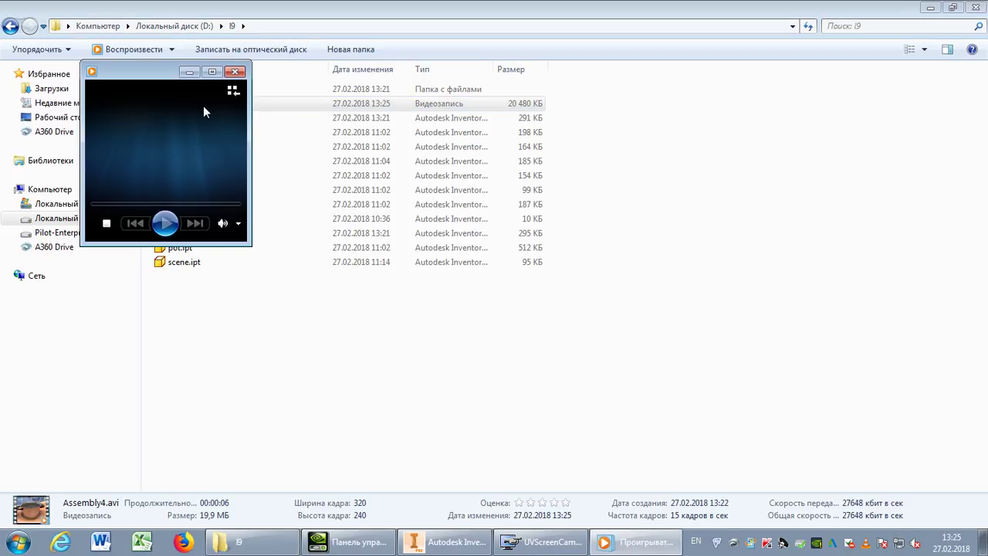
drag(174, 75, 437, 122)
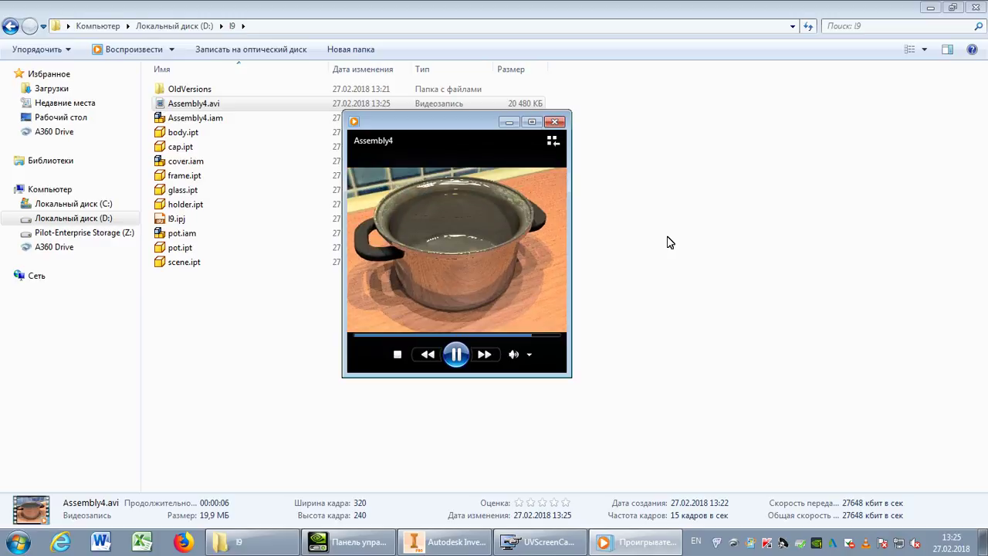
click(555, 121)
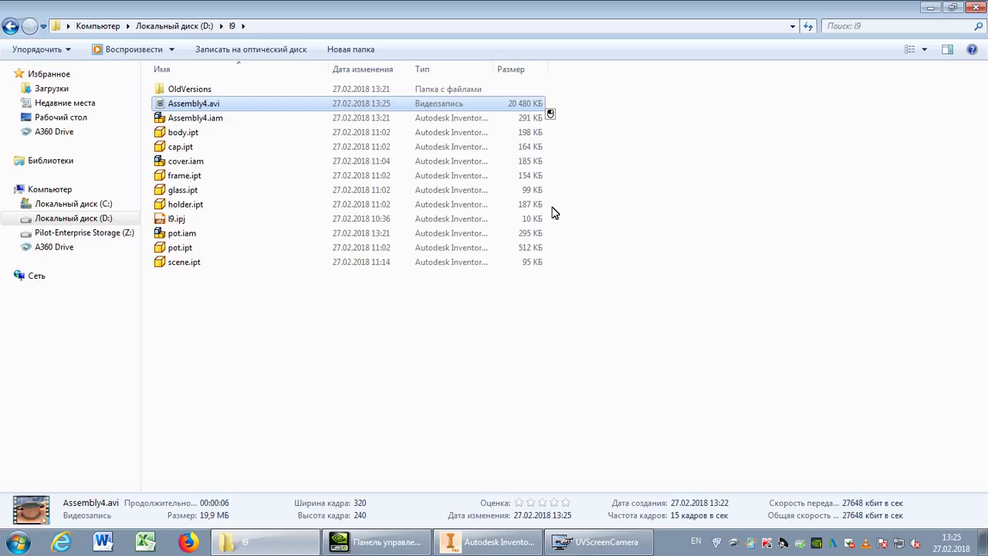
Switch back to Inventor, save Assembly4.iam and finish the Inventor Studio session
click(494, 541)
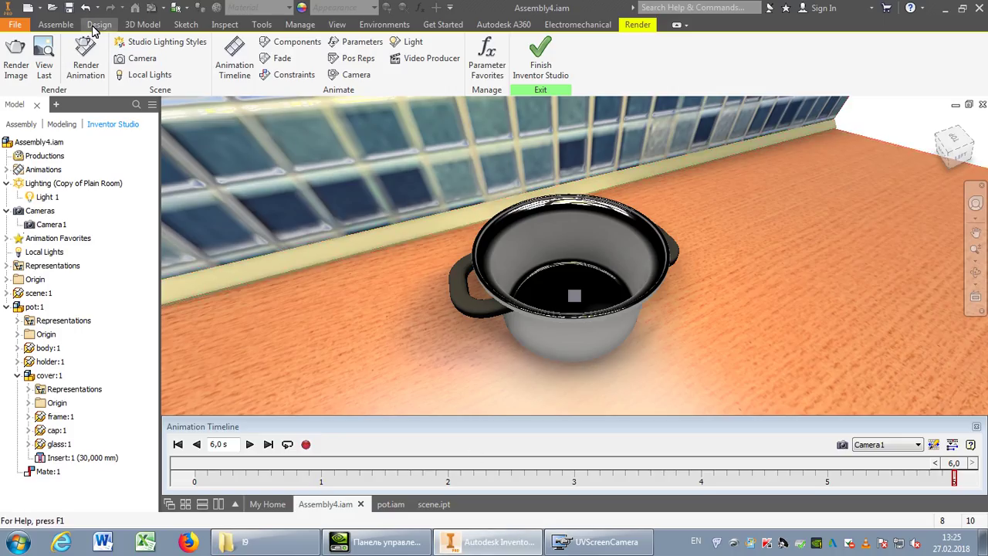
click(68, 7)
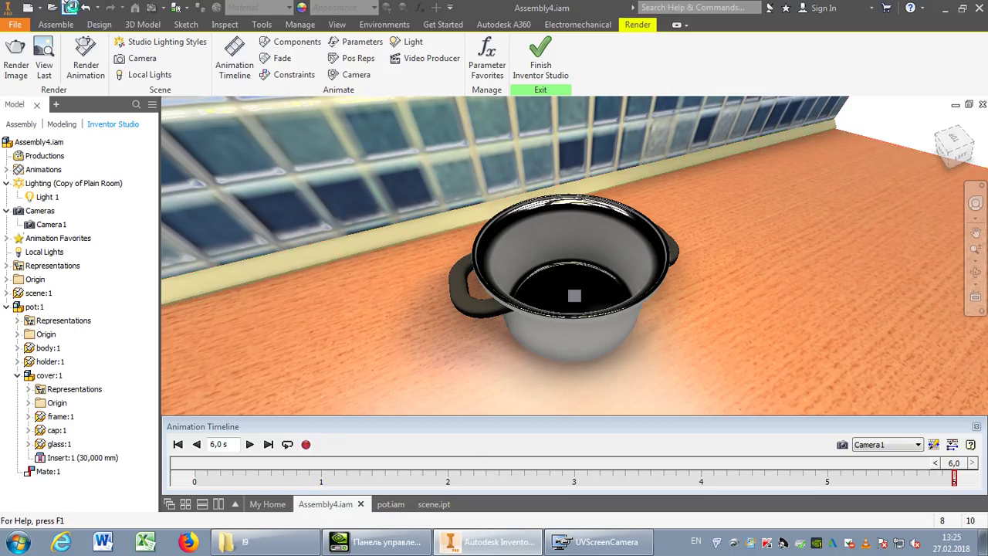
click(570, 211)
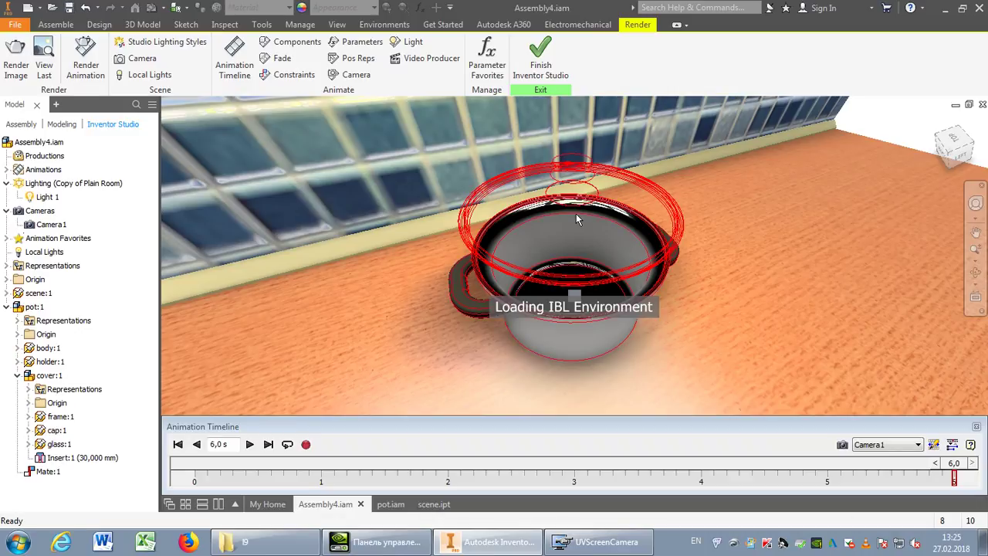
click(542, 60)
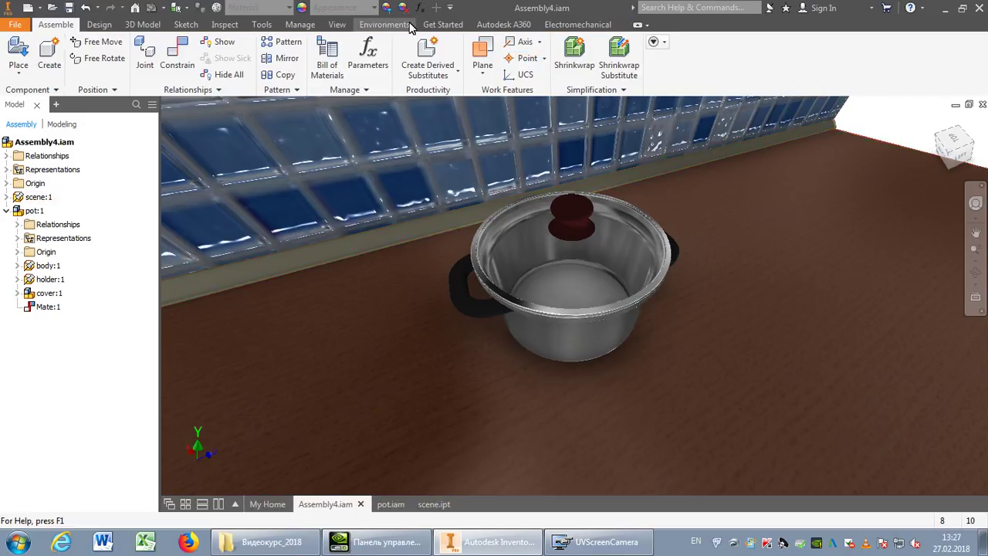
Reopen Inventor Studio for Assembly4.iam and display its animation timeline
click(403, 24)
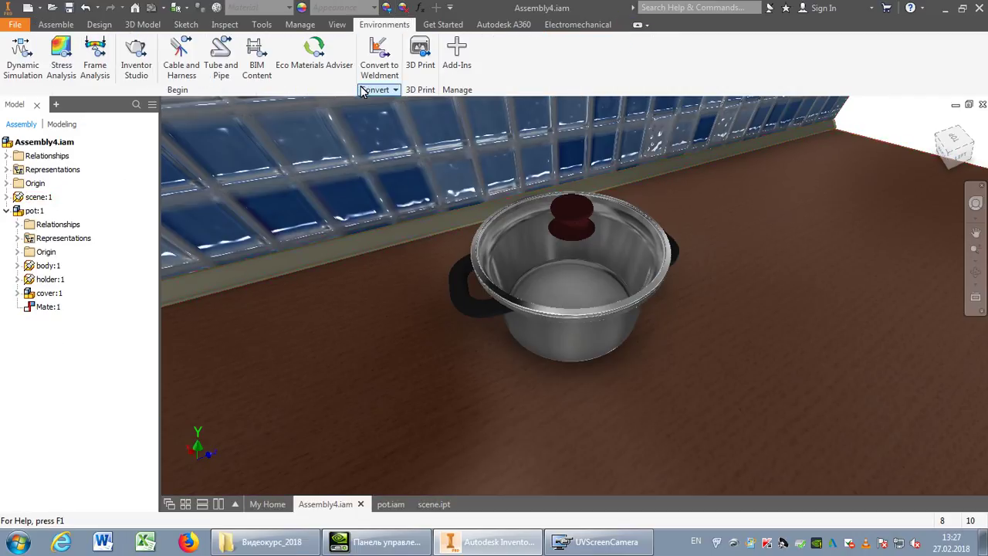
click(136, 58)
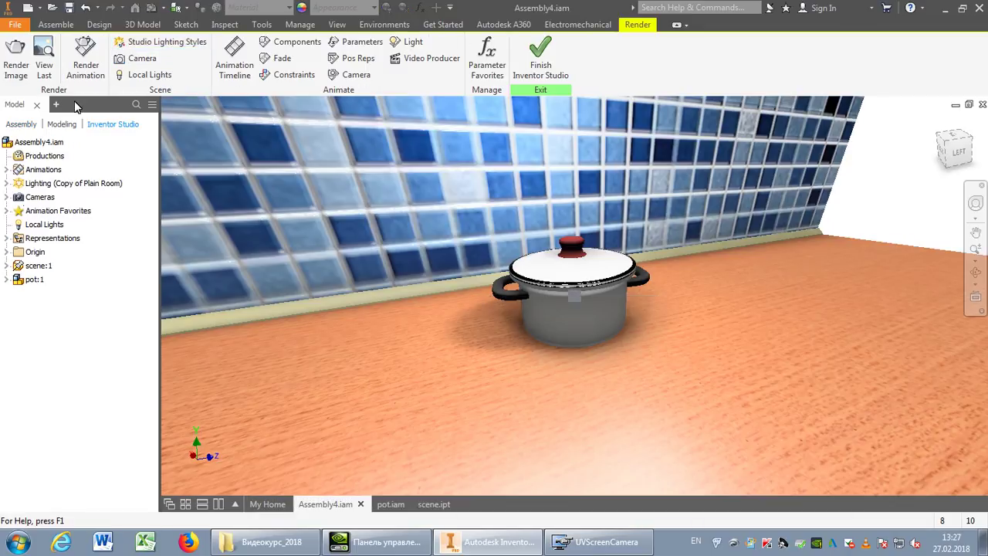
click(237, 65)
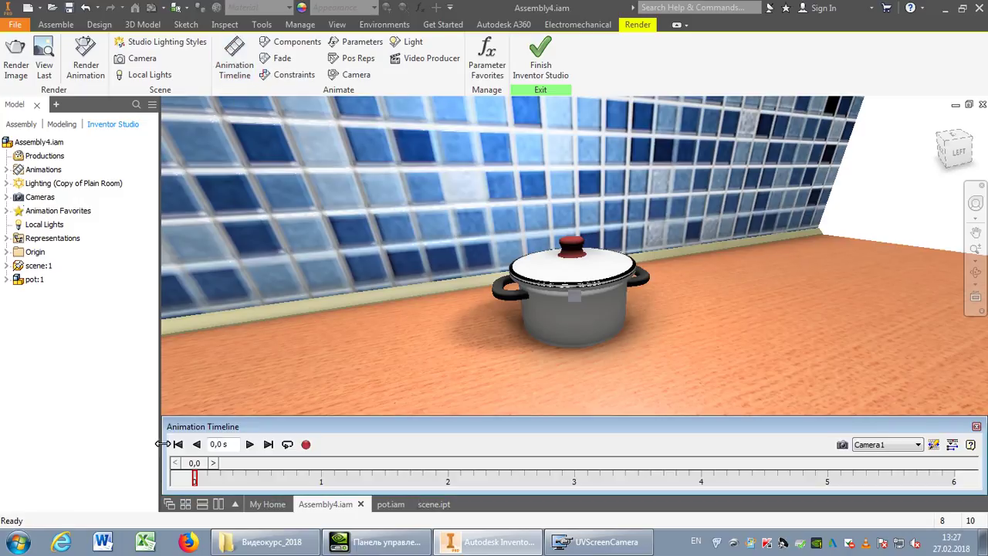
Start a still image render of the pot scene at 0 s with an 800 x 600 output size
mouse_move(194, 463)
mouse_down()
mouse_move(588, 467)
mouse_move(187, 461)
mouse_up()
click(17, 57)
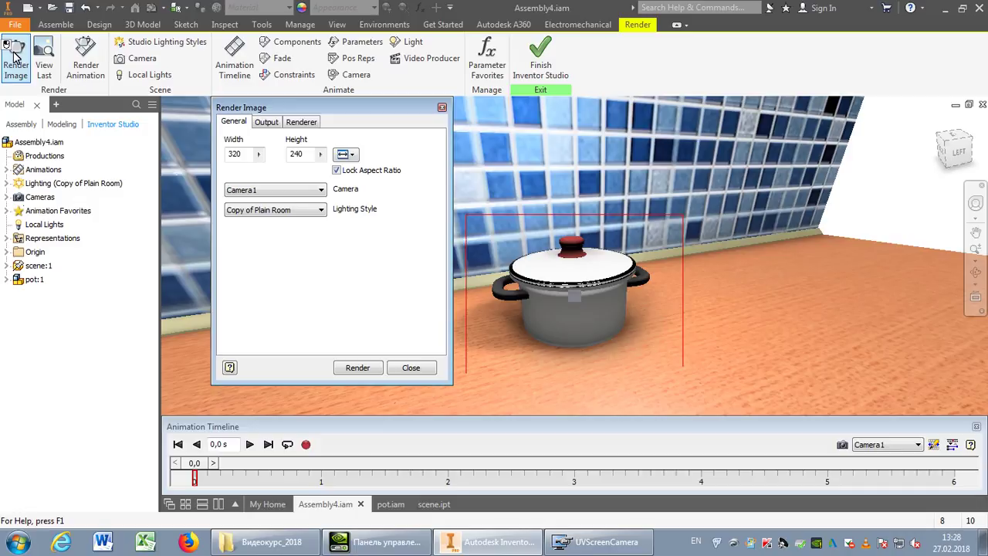
click(352, 155)
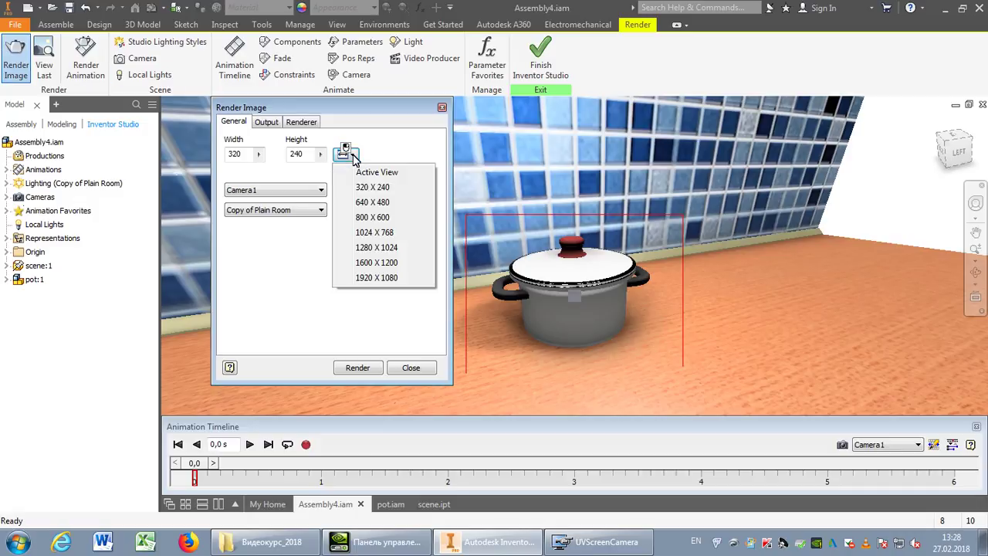
click(376, 217)
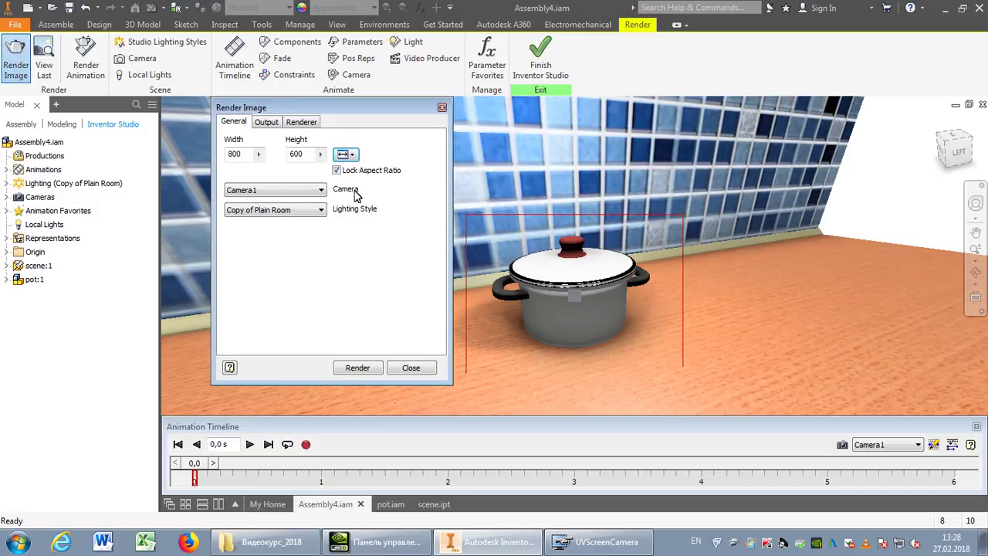
Set the image render duration to Until Satisfactory and the lighting and material accuracy to Draft
click(268, 123)
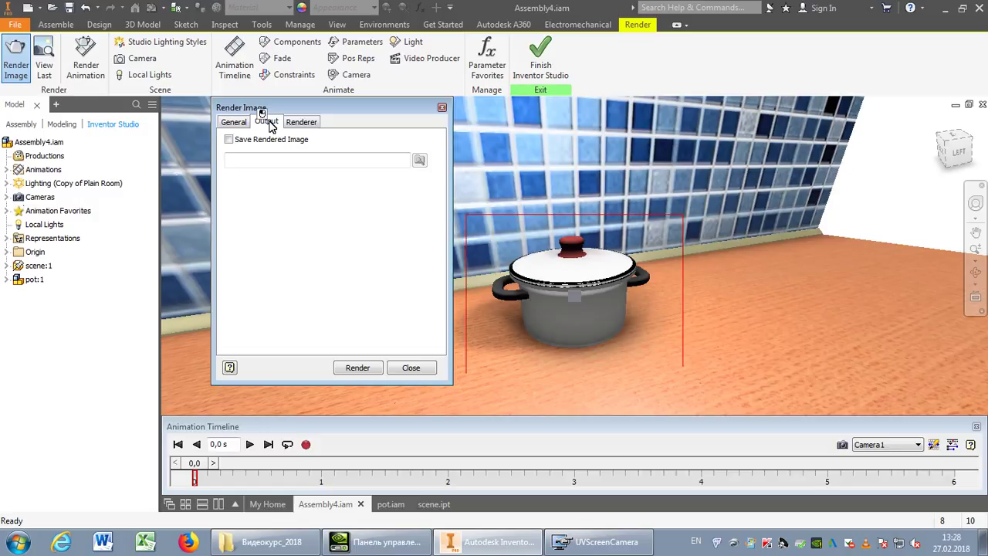
click(301, 125)
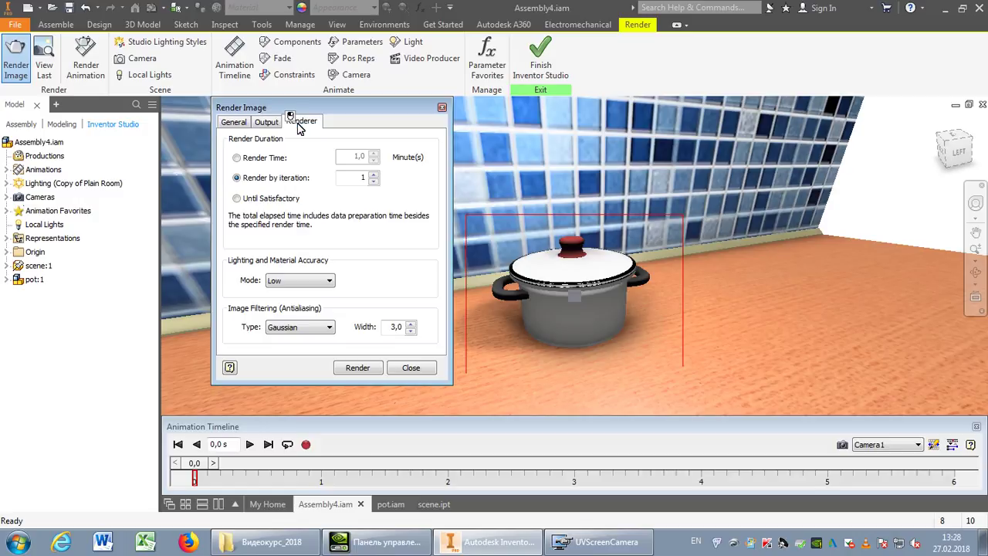
click(326, 284)
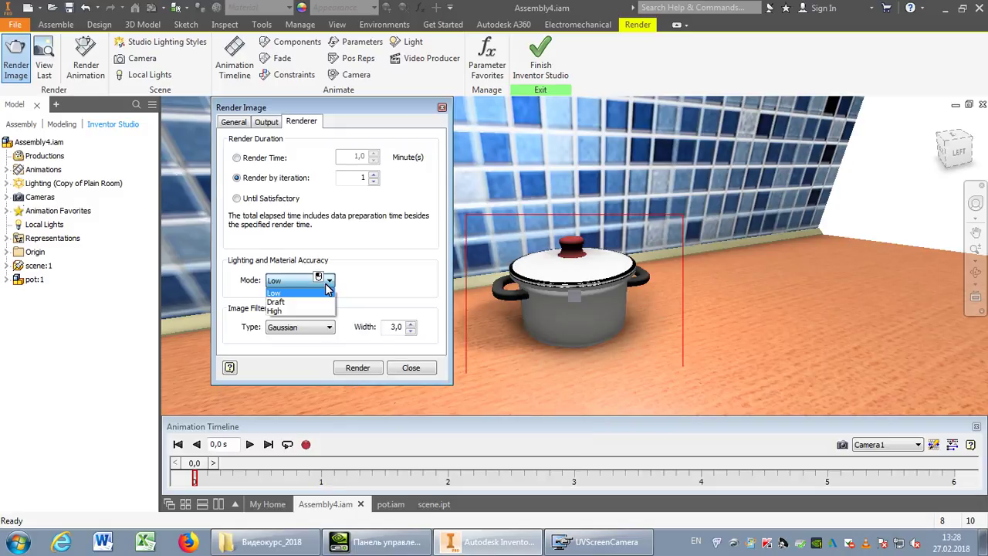
click(279, 313)
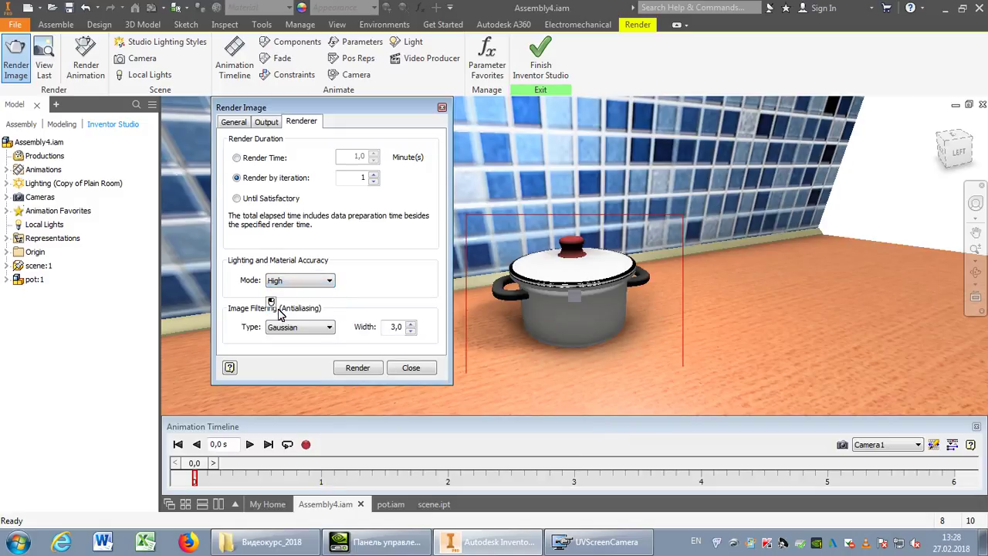
click(253, 200)
click(323, 284)
click(303, 304)
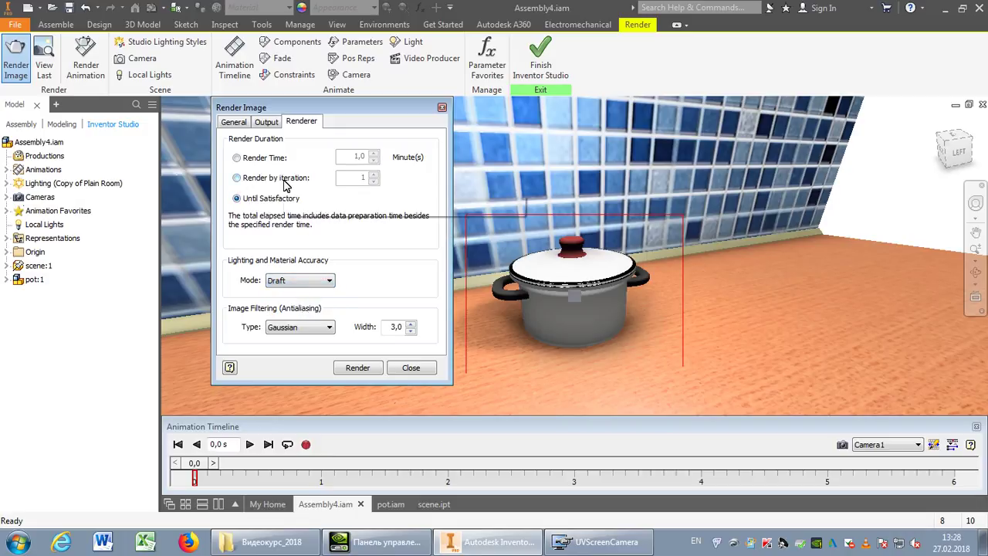
Render the still image, stop it after 4 iterations, and save it as Assembly4.png in the I9 folder, closing the render output
click(358, 368)
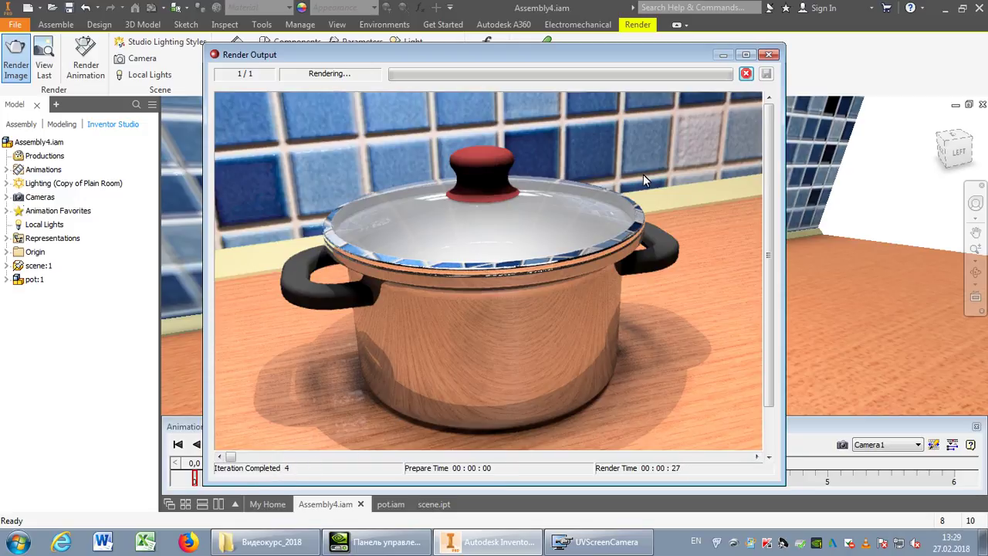
click(746, 73)
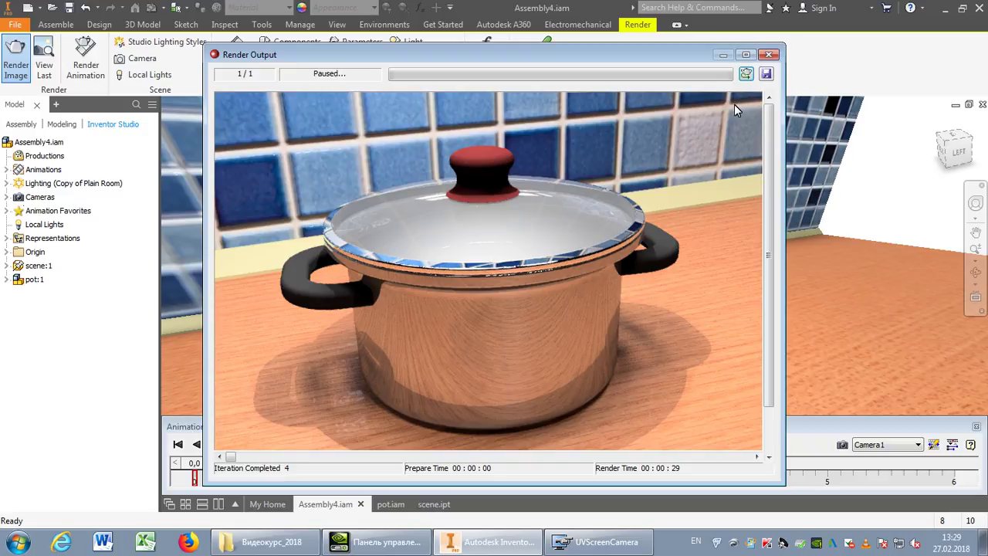
click(767, 74)
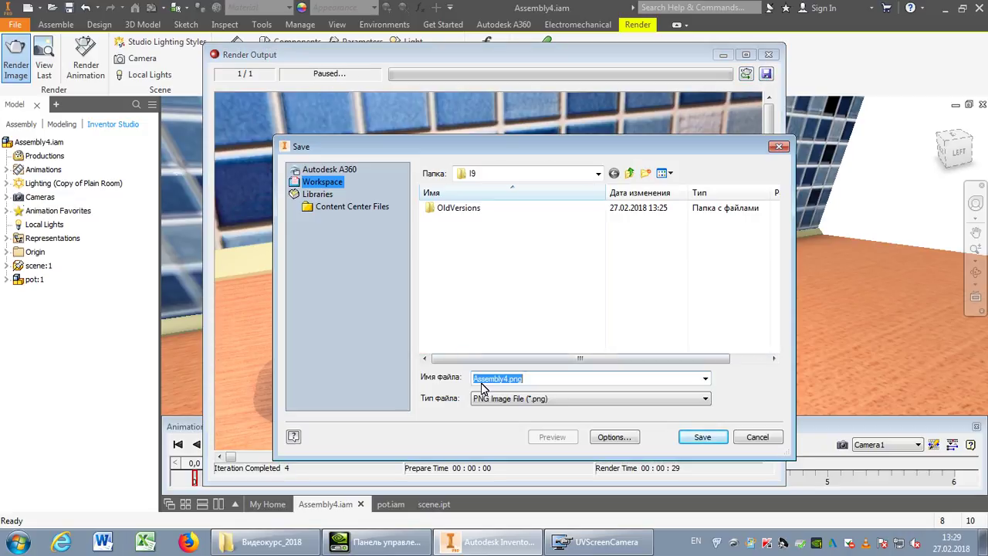
click(704, 398)
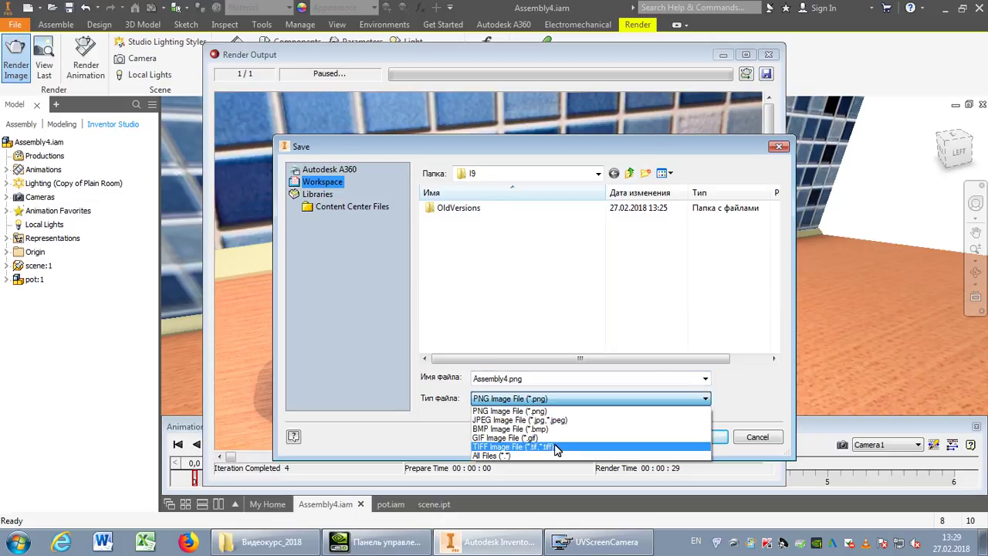
click(707, 363)
click(703, 437)
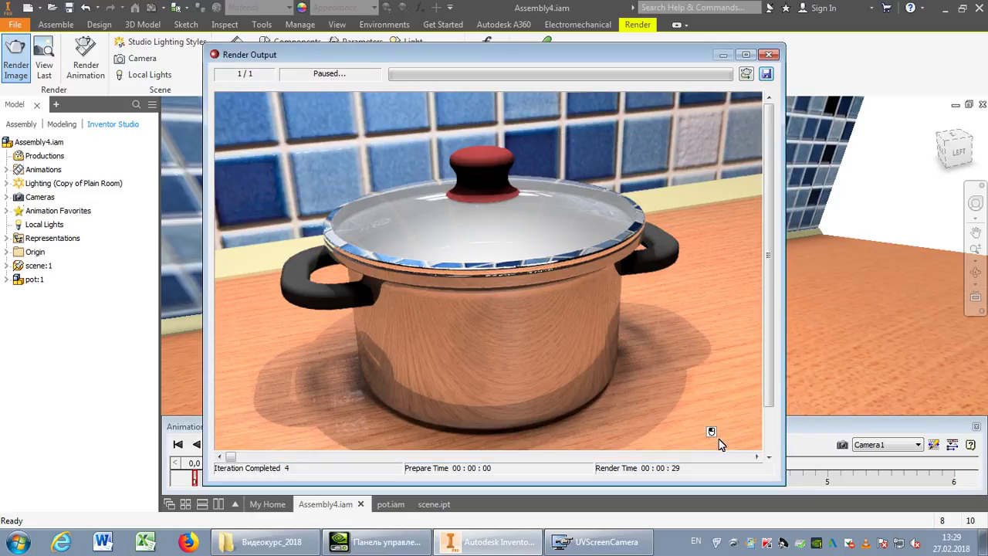
click(772, 54)
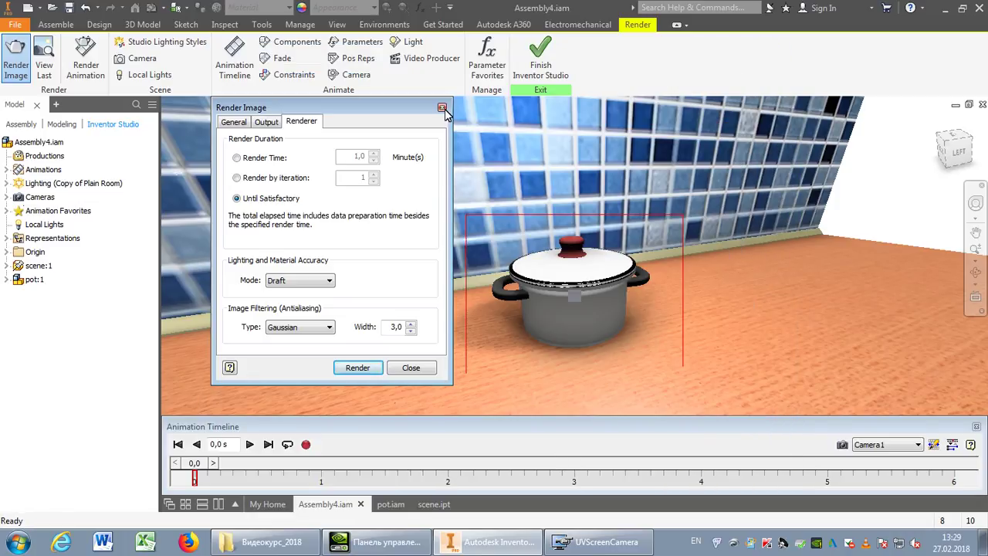